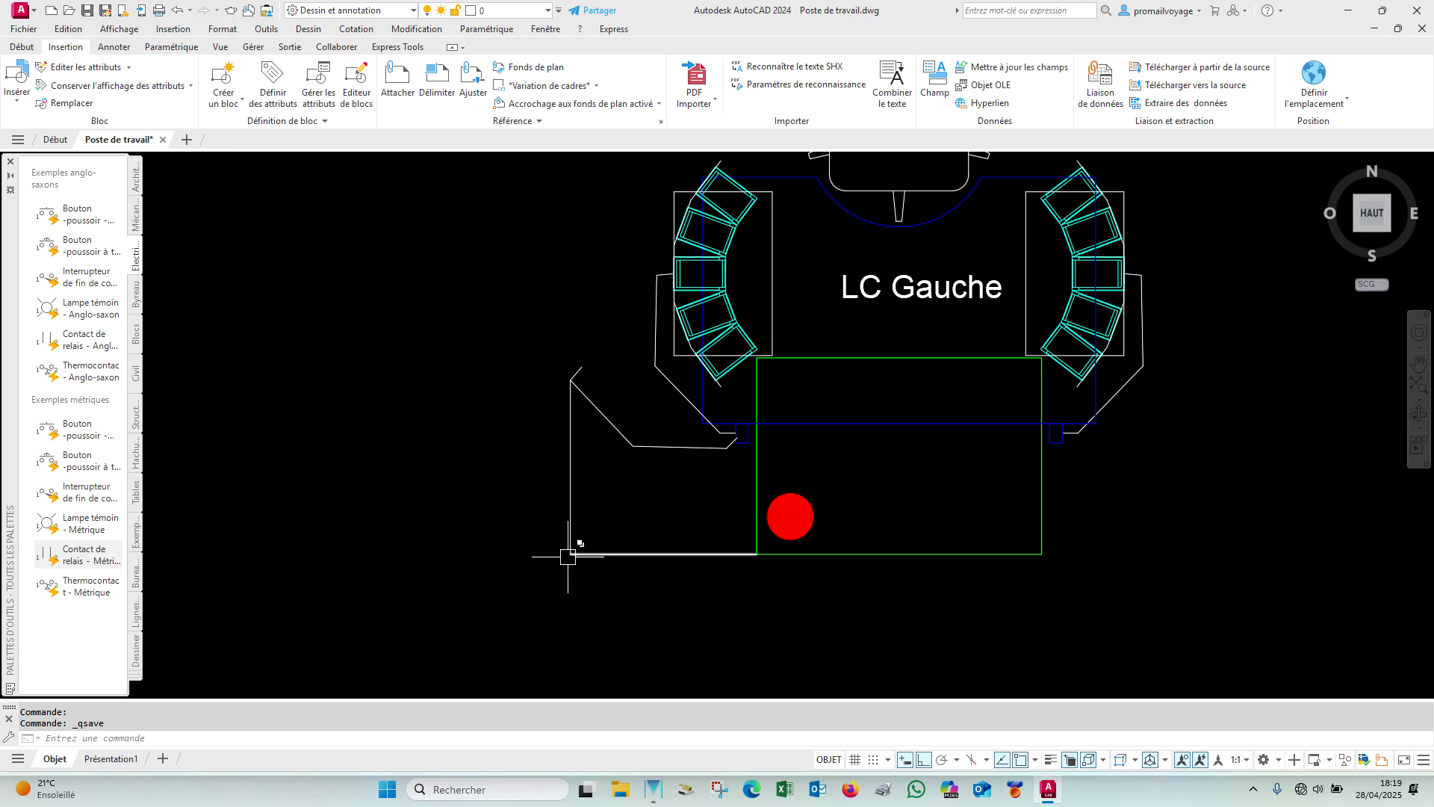
Step: Select all the workstation geometry and start a block definition named "Poste de travail - 1"
scroll(562, 564, down, 2)
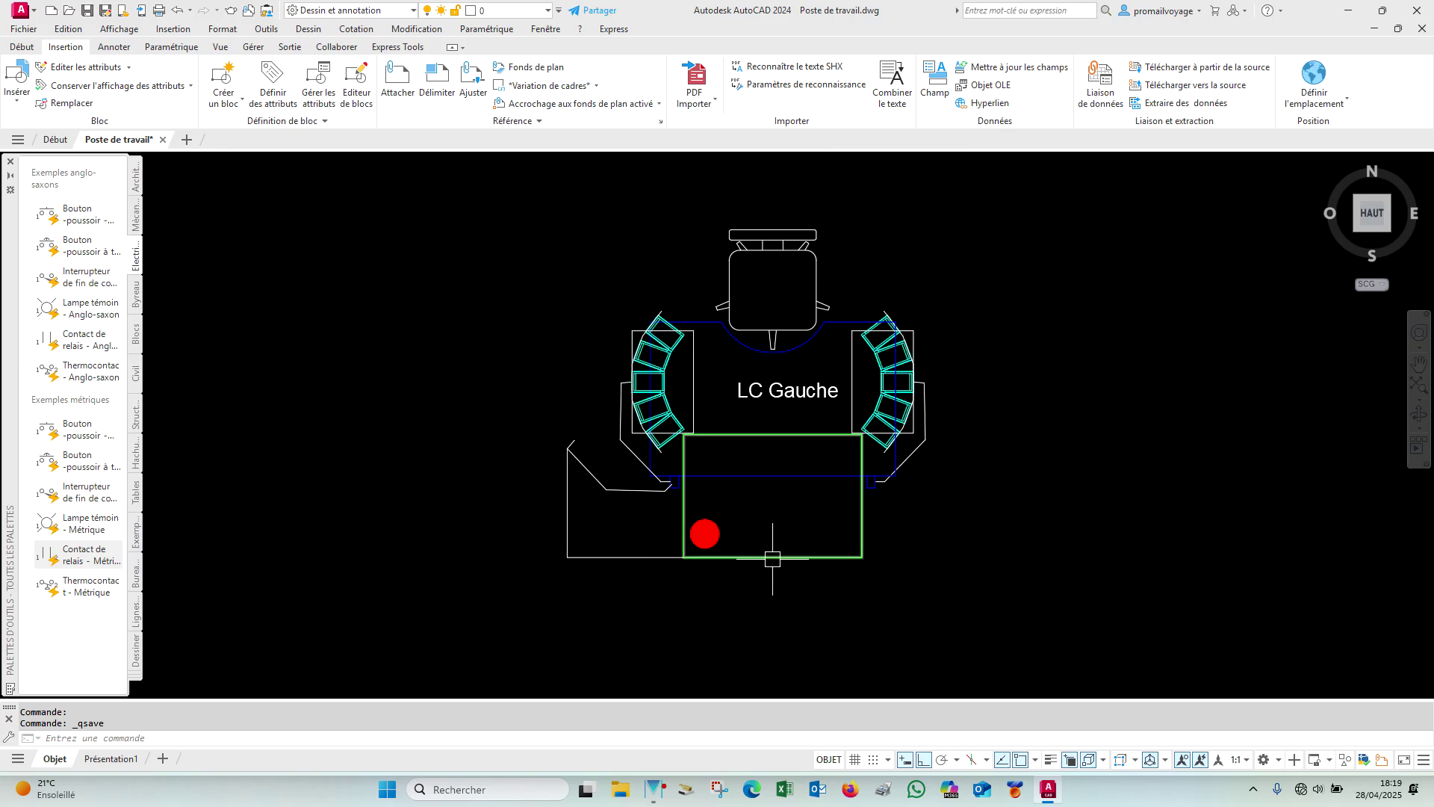
click(1044, 598)
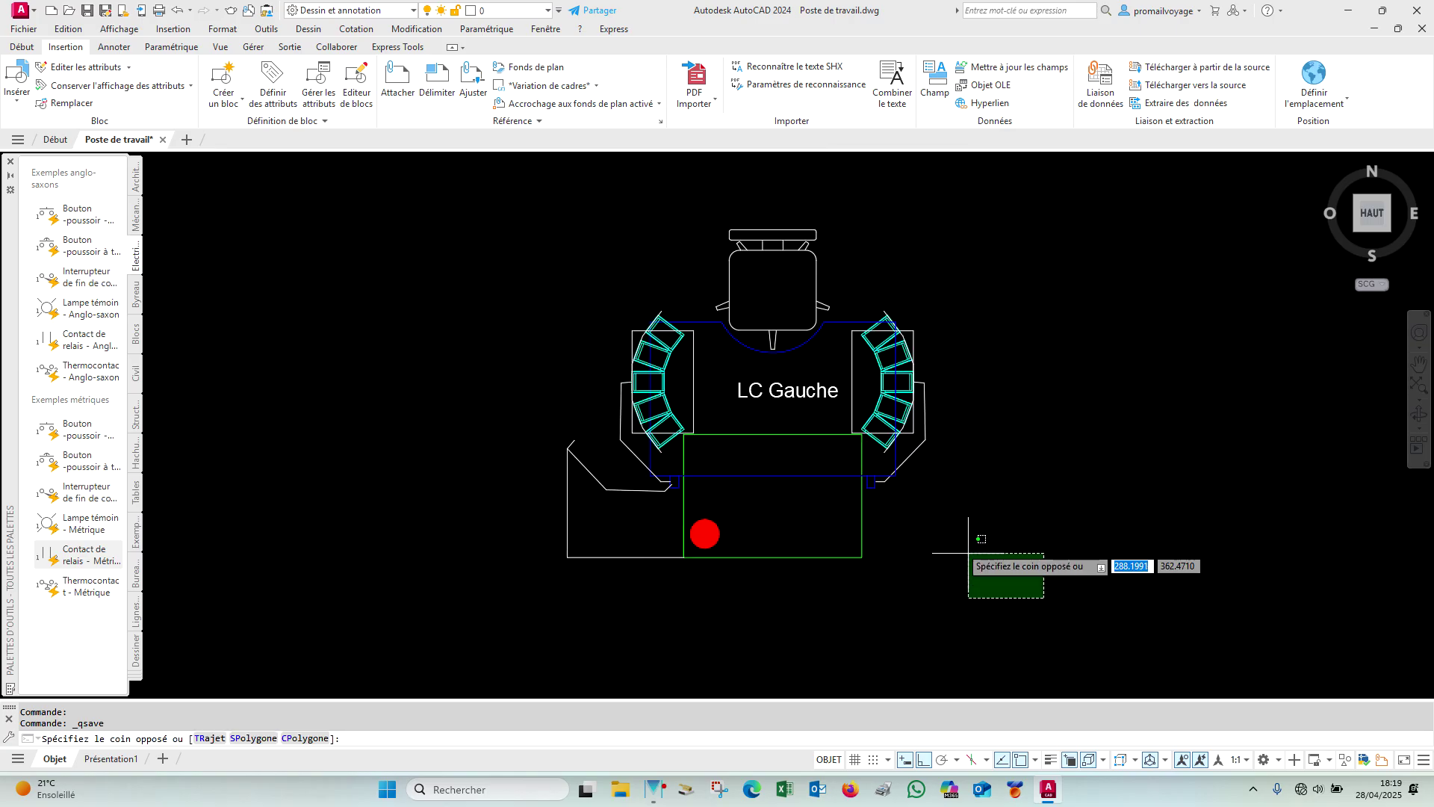
click(502, 217)
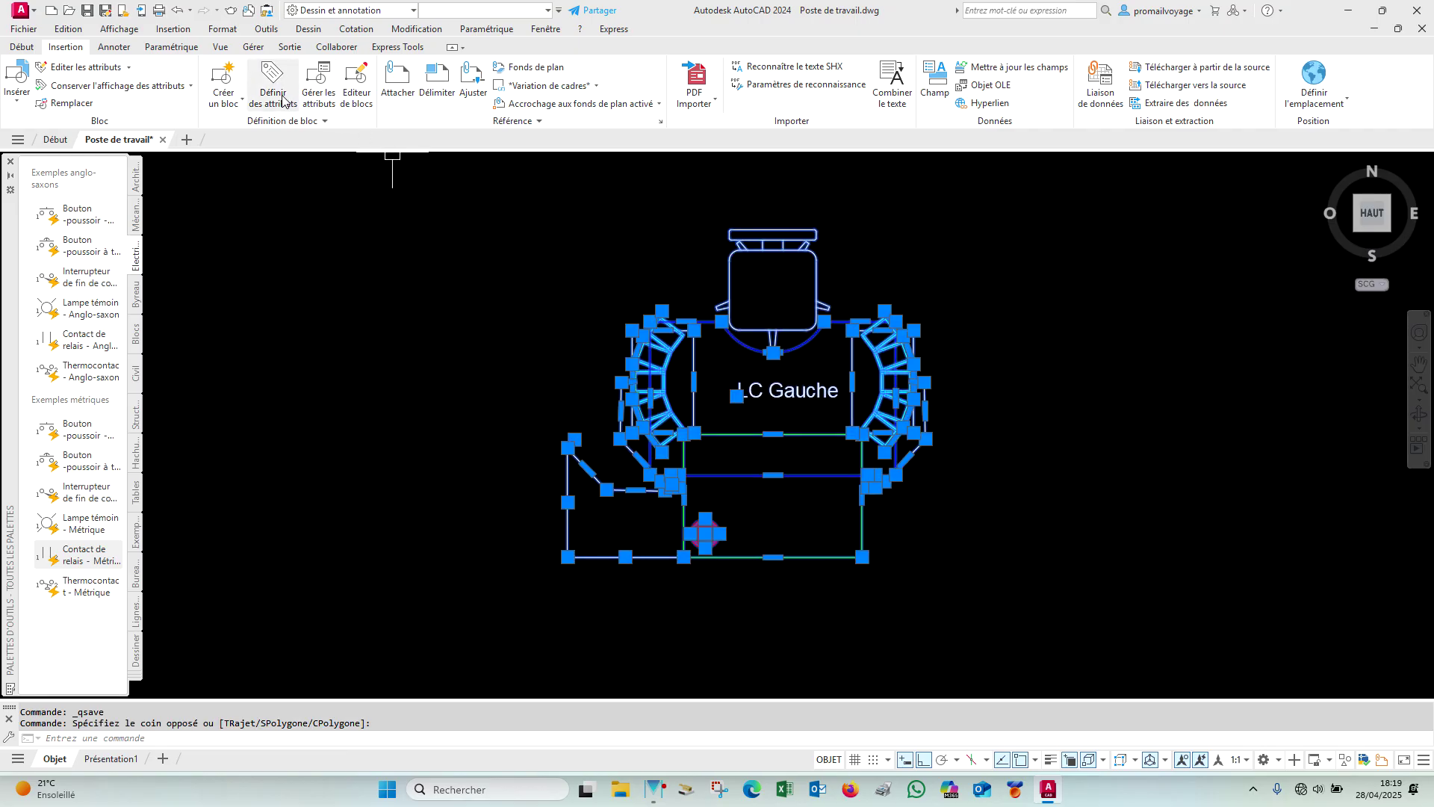
key(ctrl)
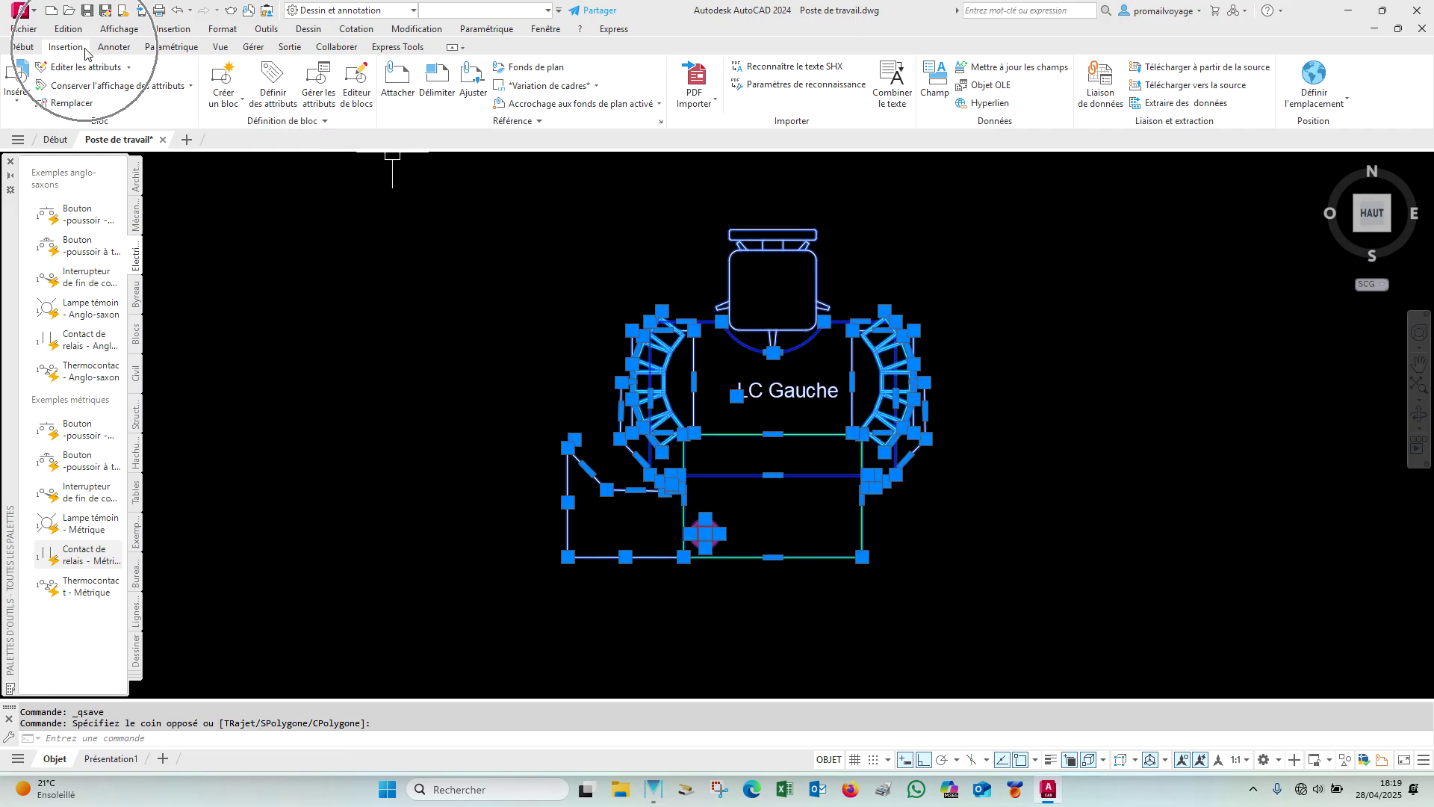
click(224, 83)
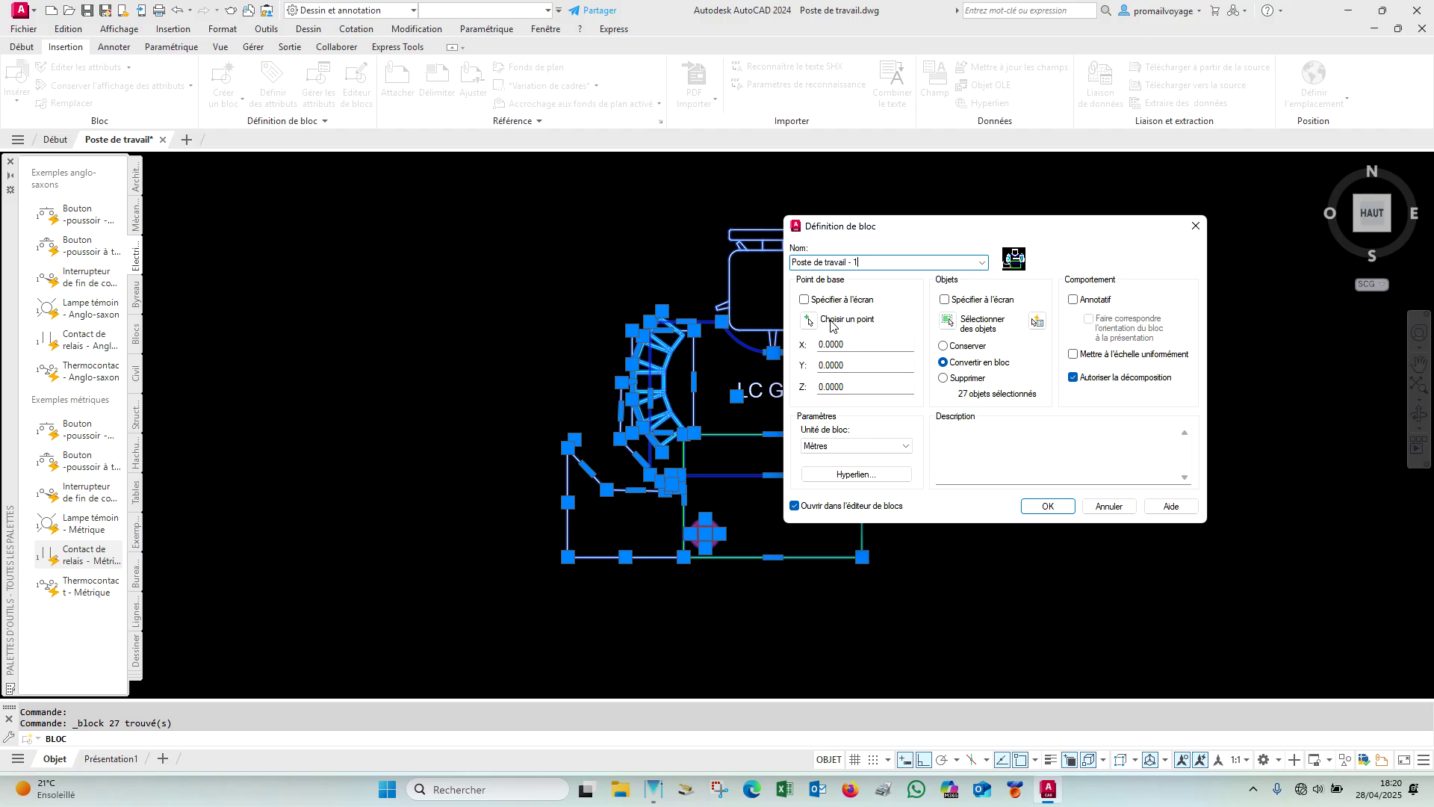
key(ctrl)
key(ctrl)
key(ctrl)
key(ctrl)
Step: Set the block's base point at the lower-left corner of the outline and create it, opening it in the block editor
click(808, 321)
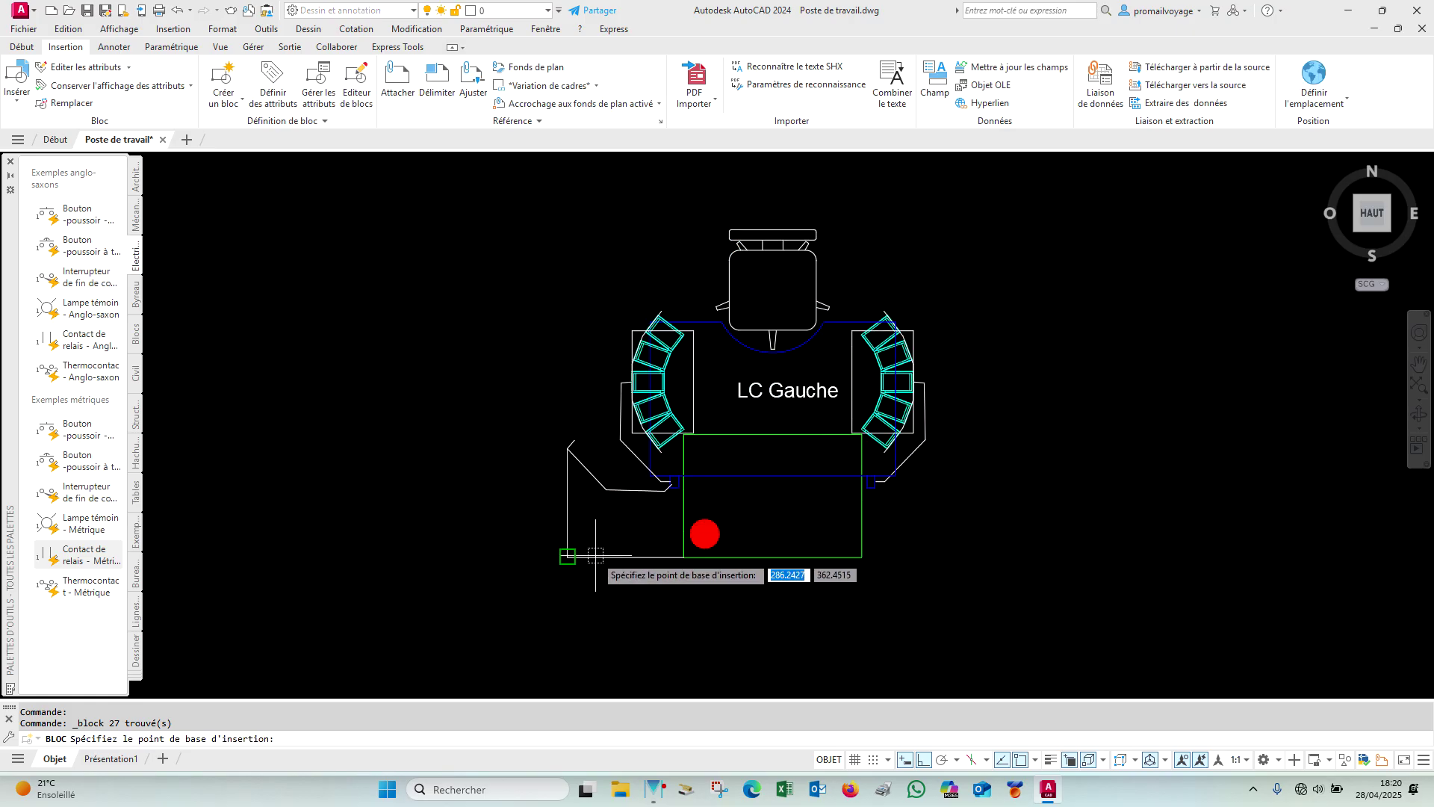
click(567, 556)
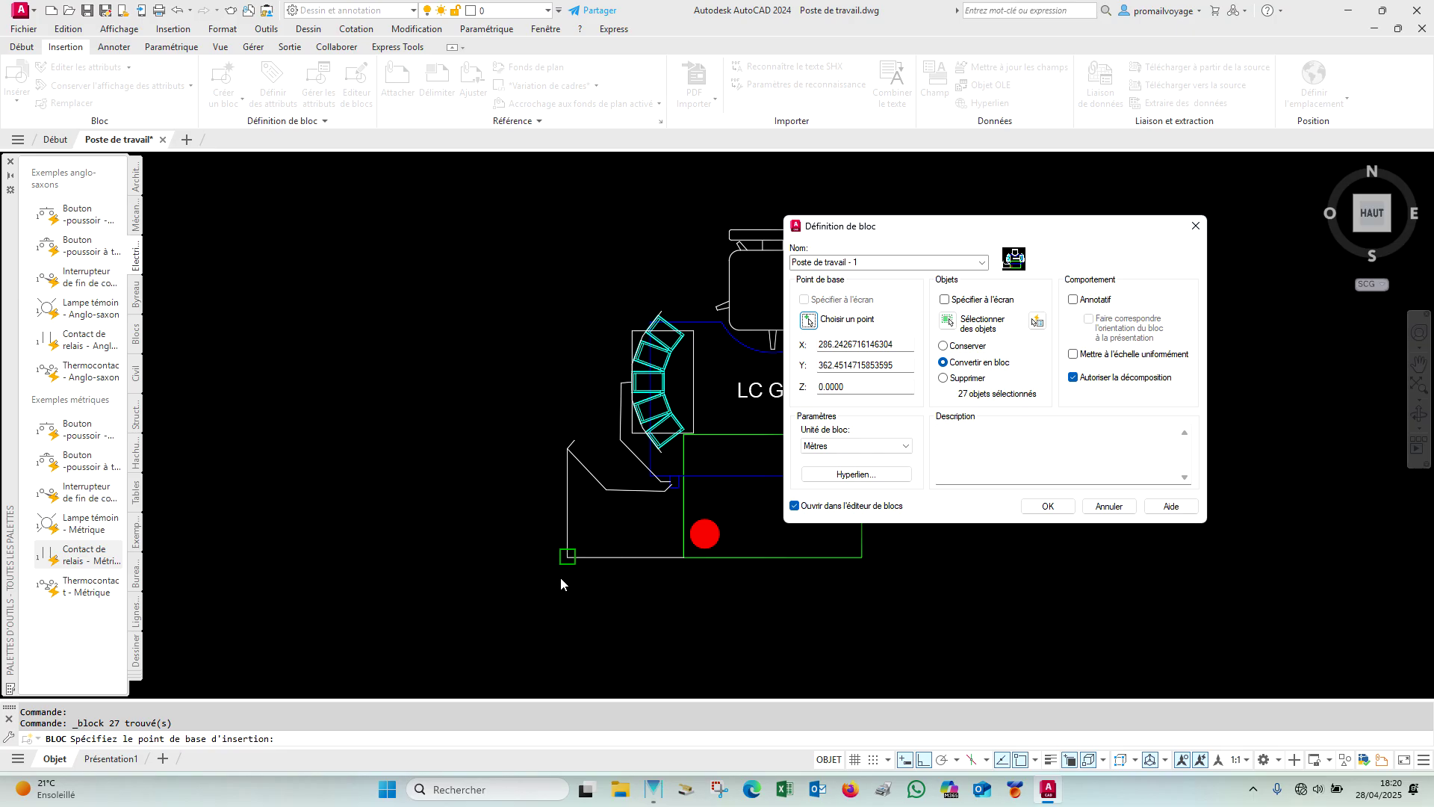
click(1046, 508)
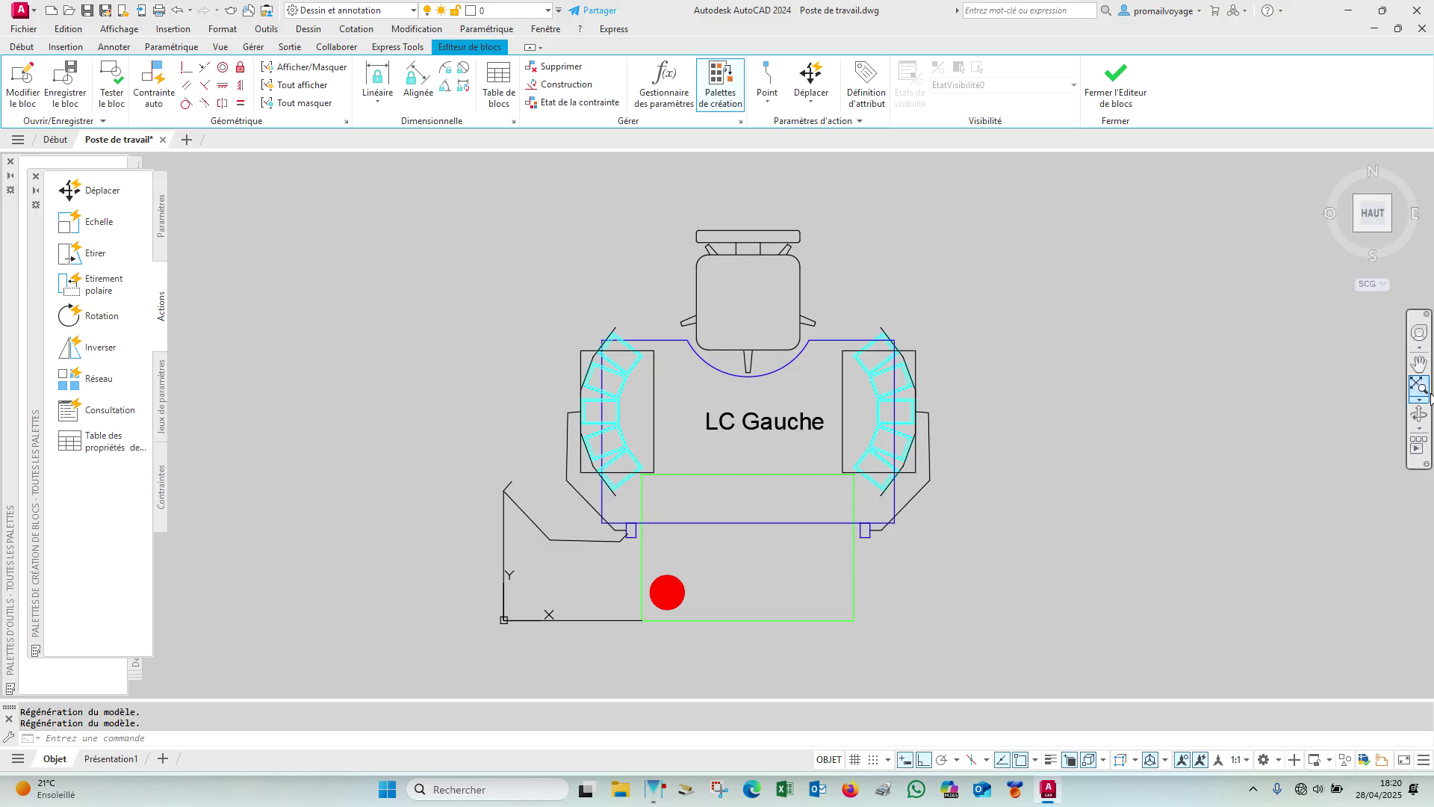
Step: Erase the angled polyline and the two straight edge lines beside the green rectangle at the block's lower left
click(563, 541)
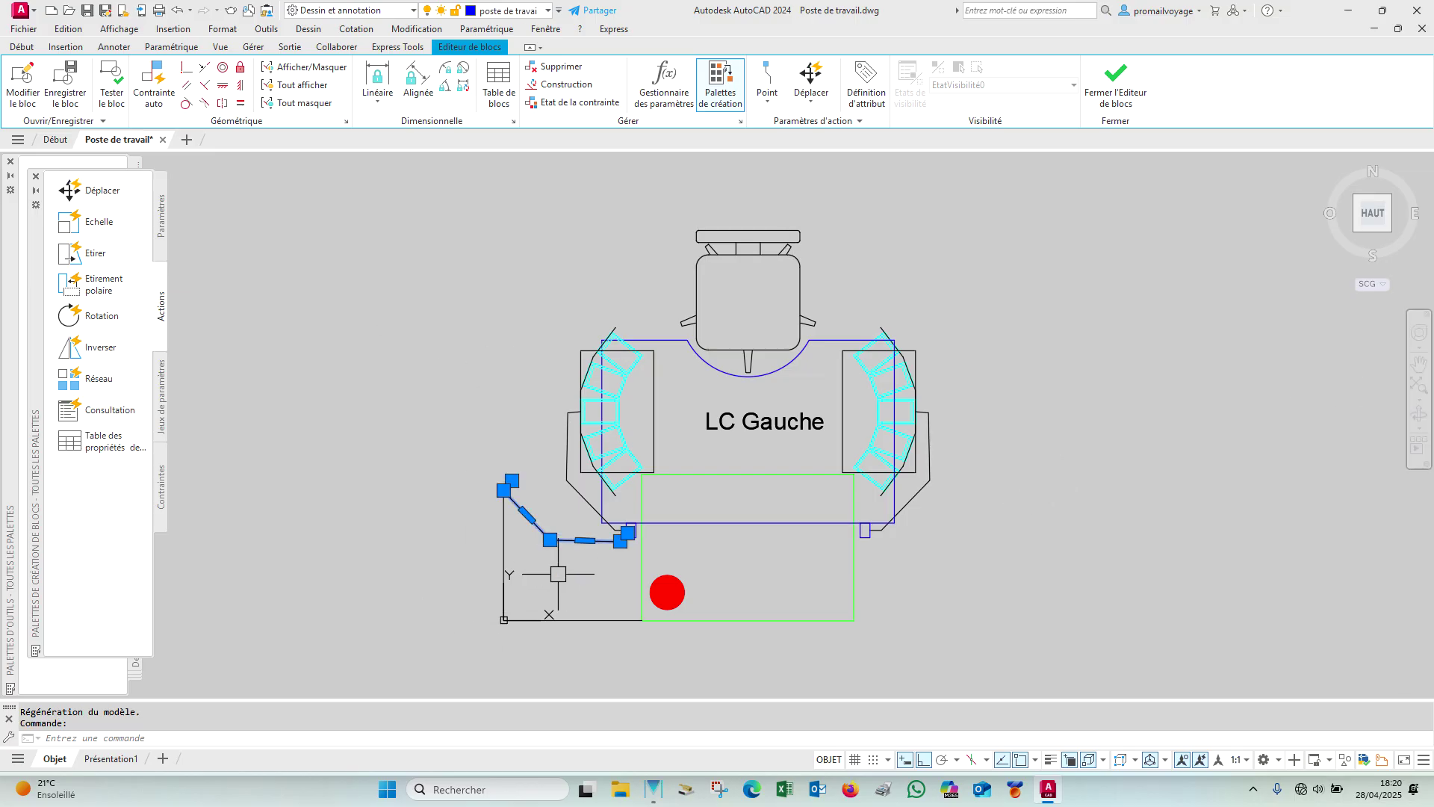
key(Return)
click(556, 621)
click(504, 517)
key(Return)
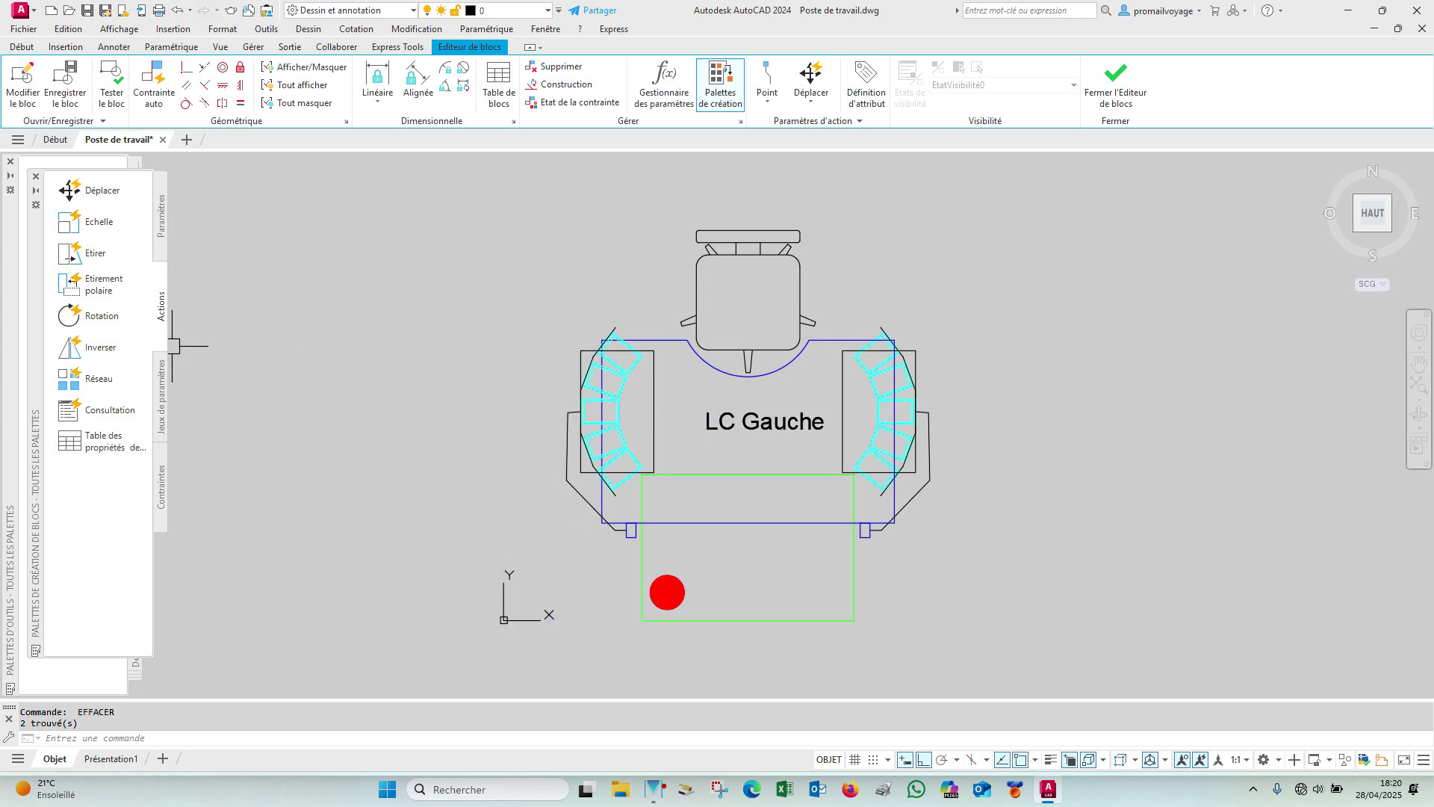
Step: Display the block authoring parameters and close the general tool palettes
click(159, 216)
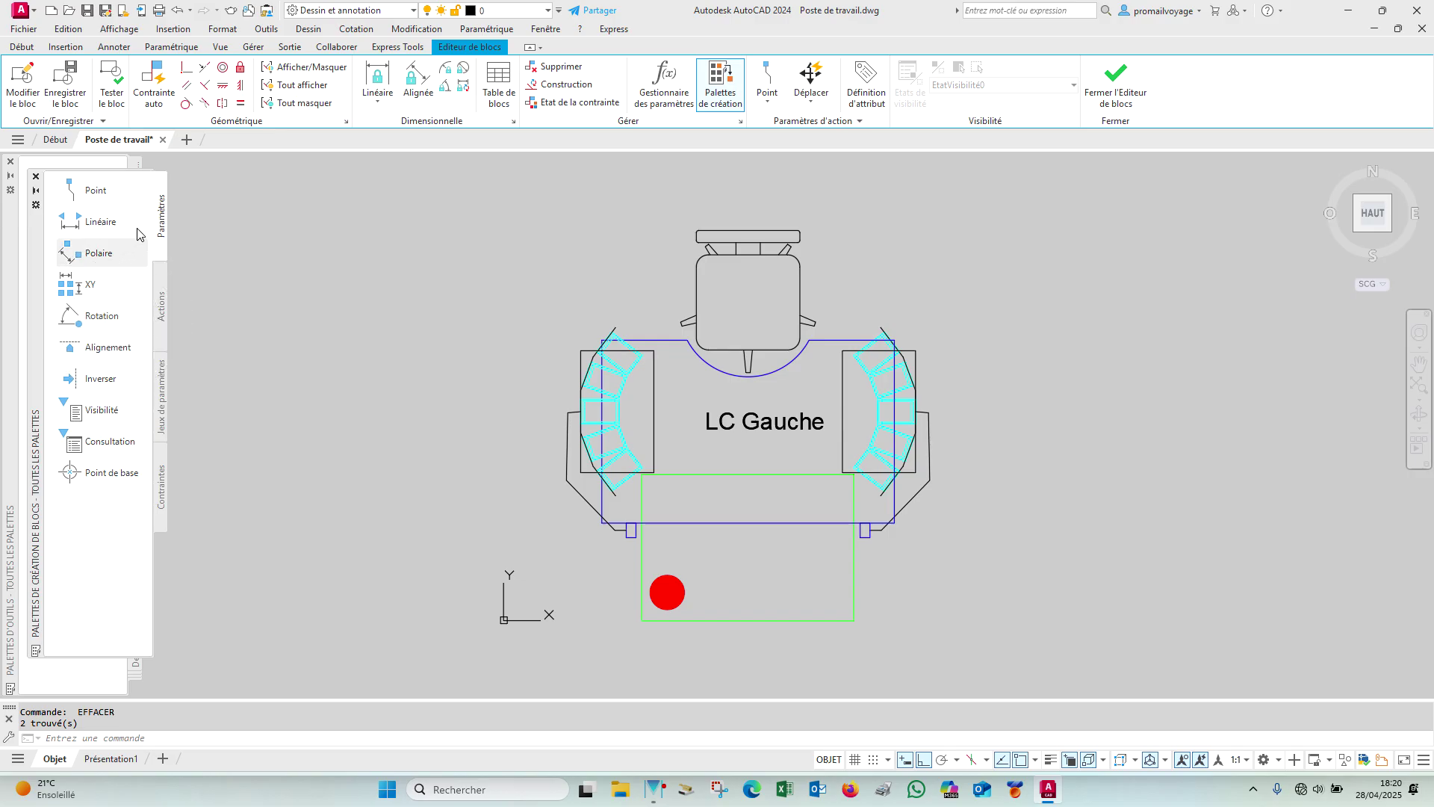
click(36, 178)
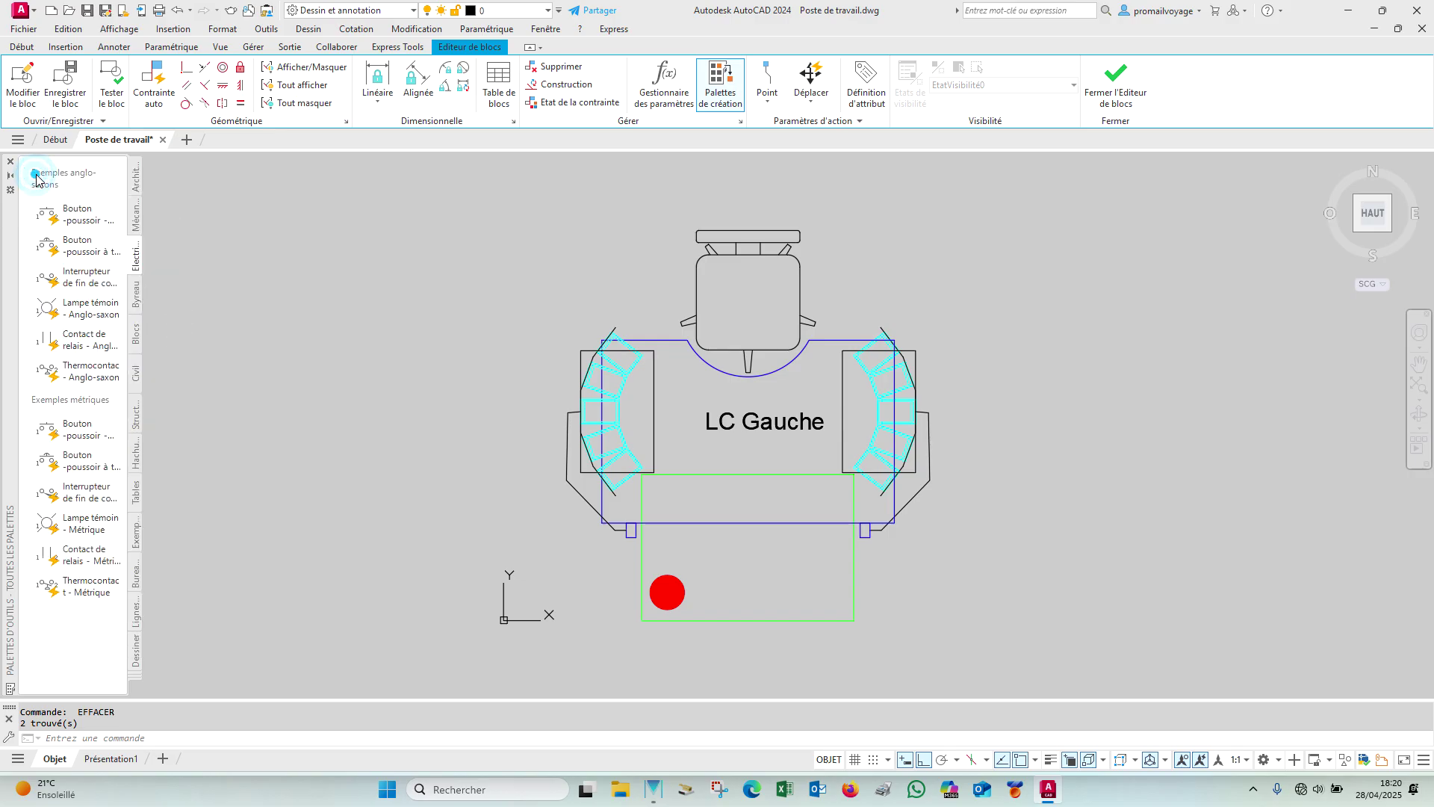
click(732, 96)
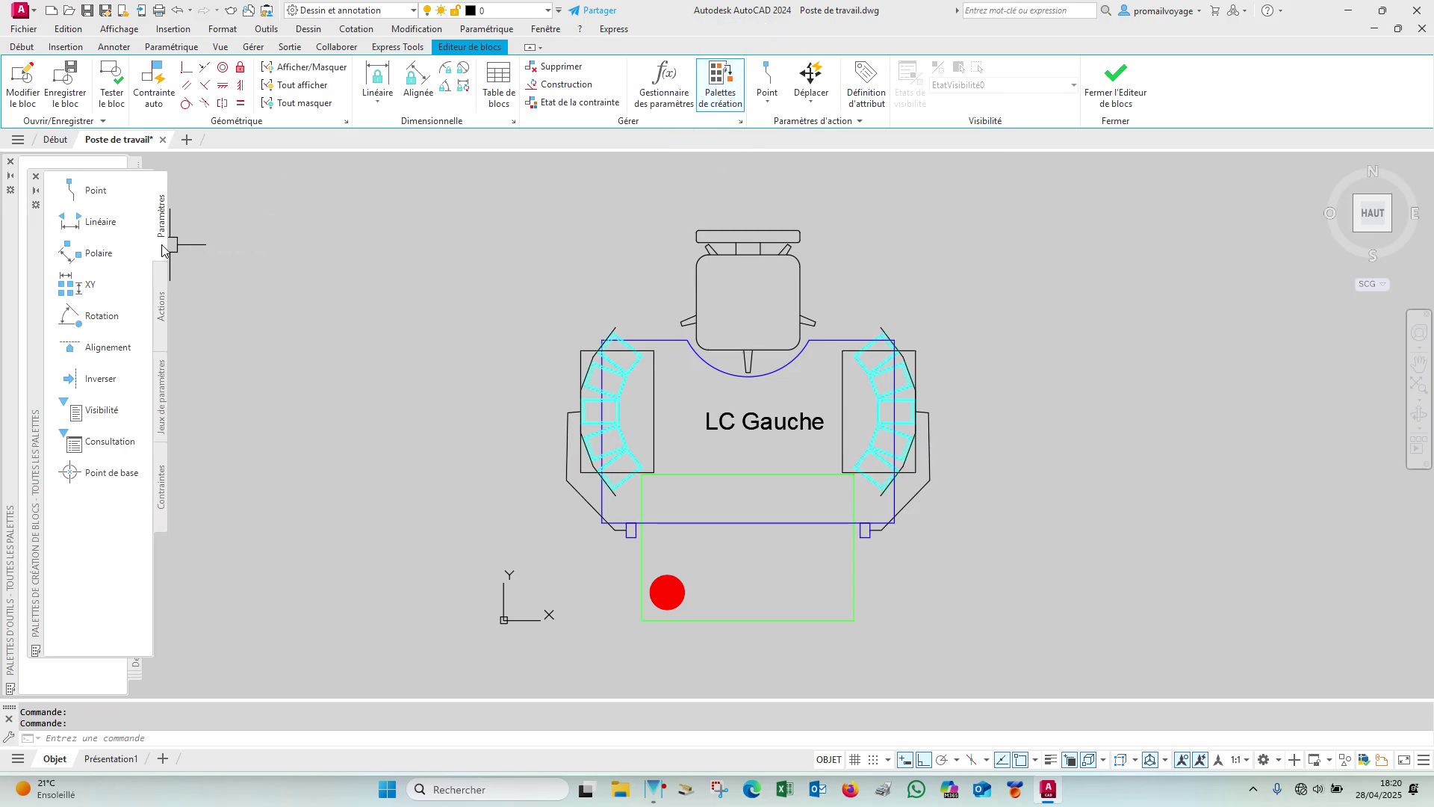
key(ctrl+3)
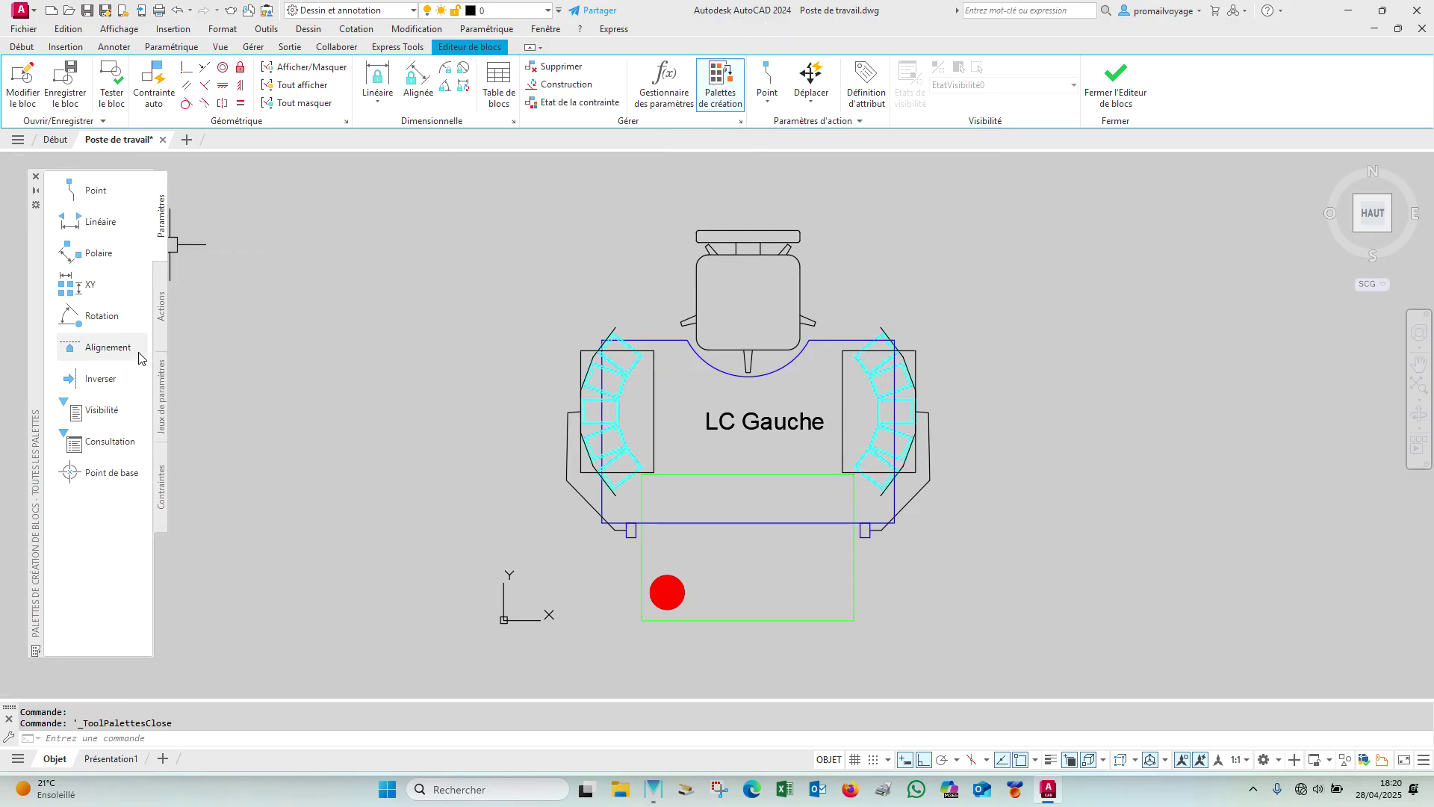
Step: Add a rotation parameter based where the left support arm meets the screen array, with radius about 0.22 and default angle 0
click(104, 321)
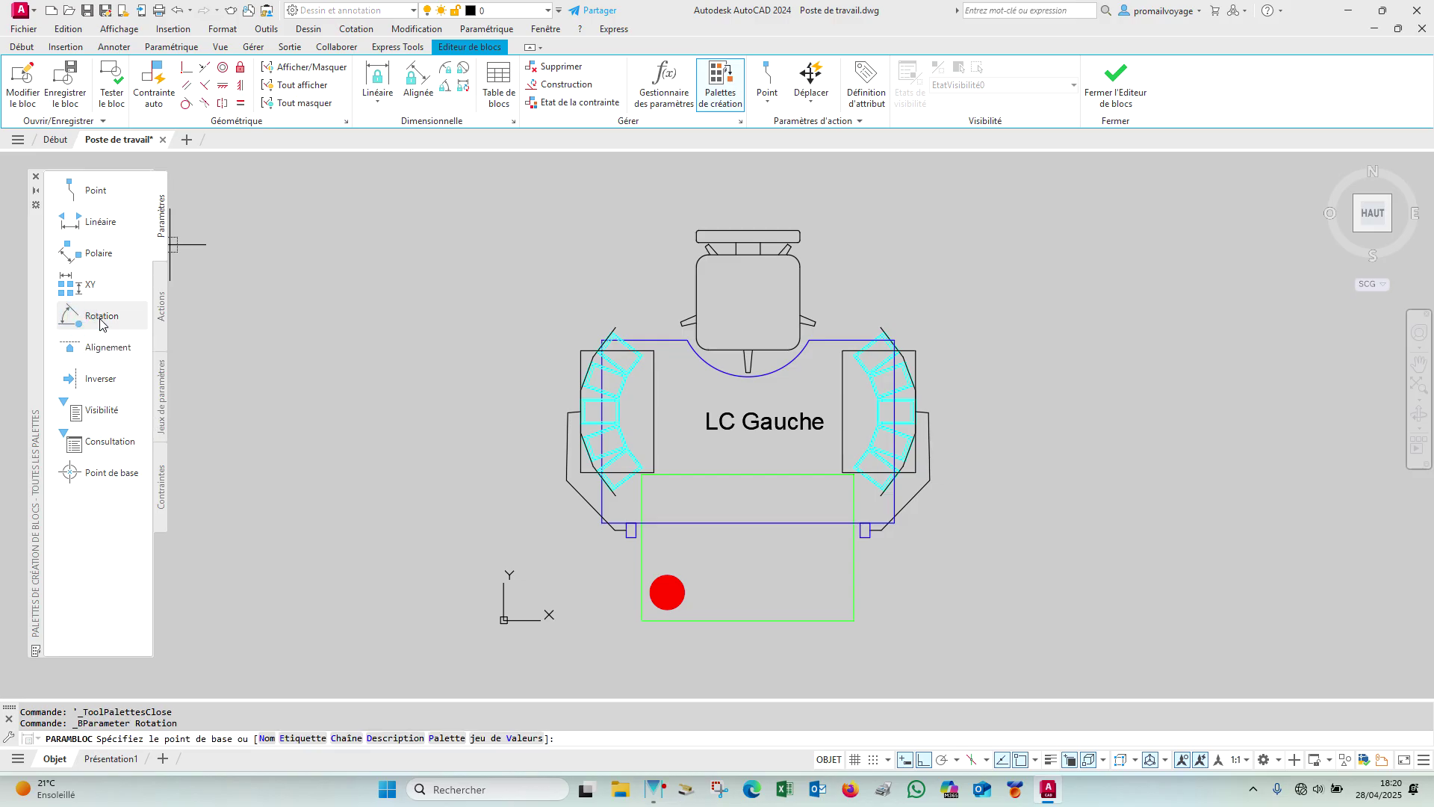
scroll(571, 433, up, 4)
scroll(571, 434, up, 5)
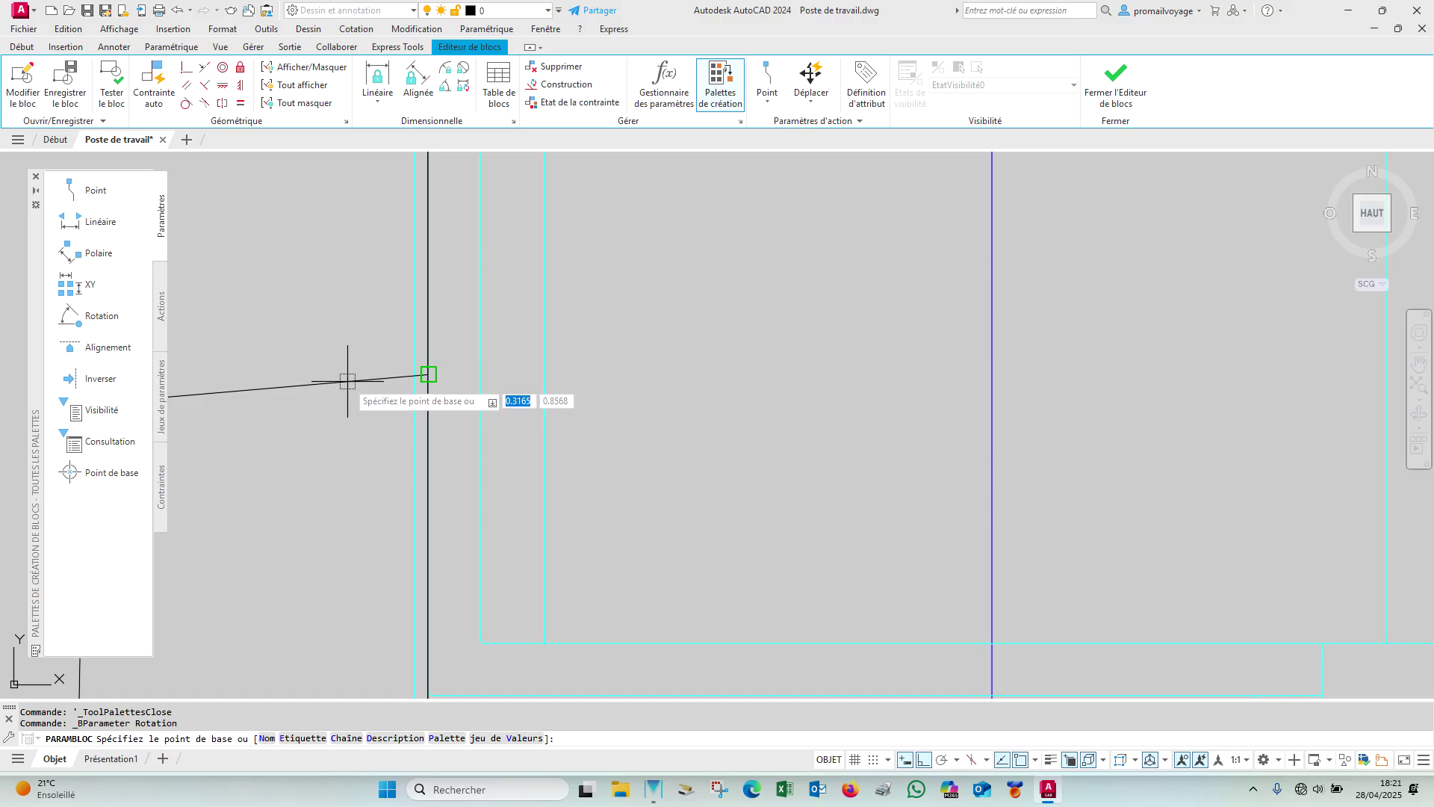
click(428, 374)
scroll(448, 378, down, 5)
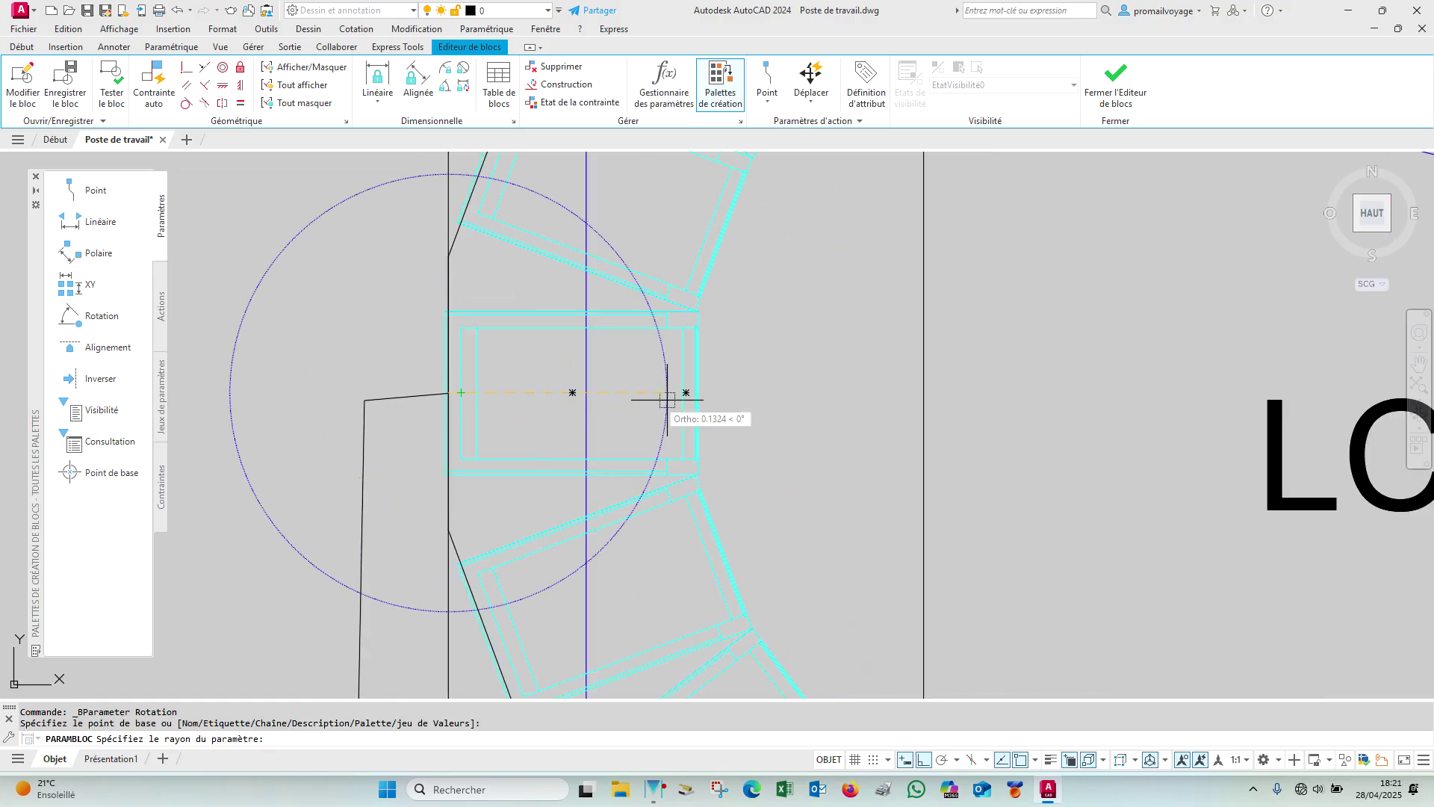
scroll(769, 407, down, 4)
scroll(709, 400, up, 2)
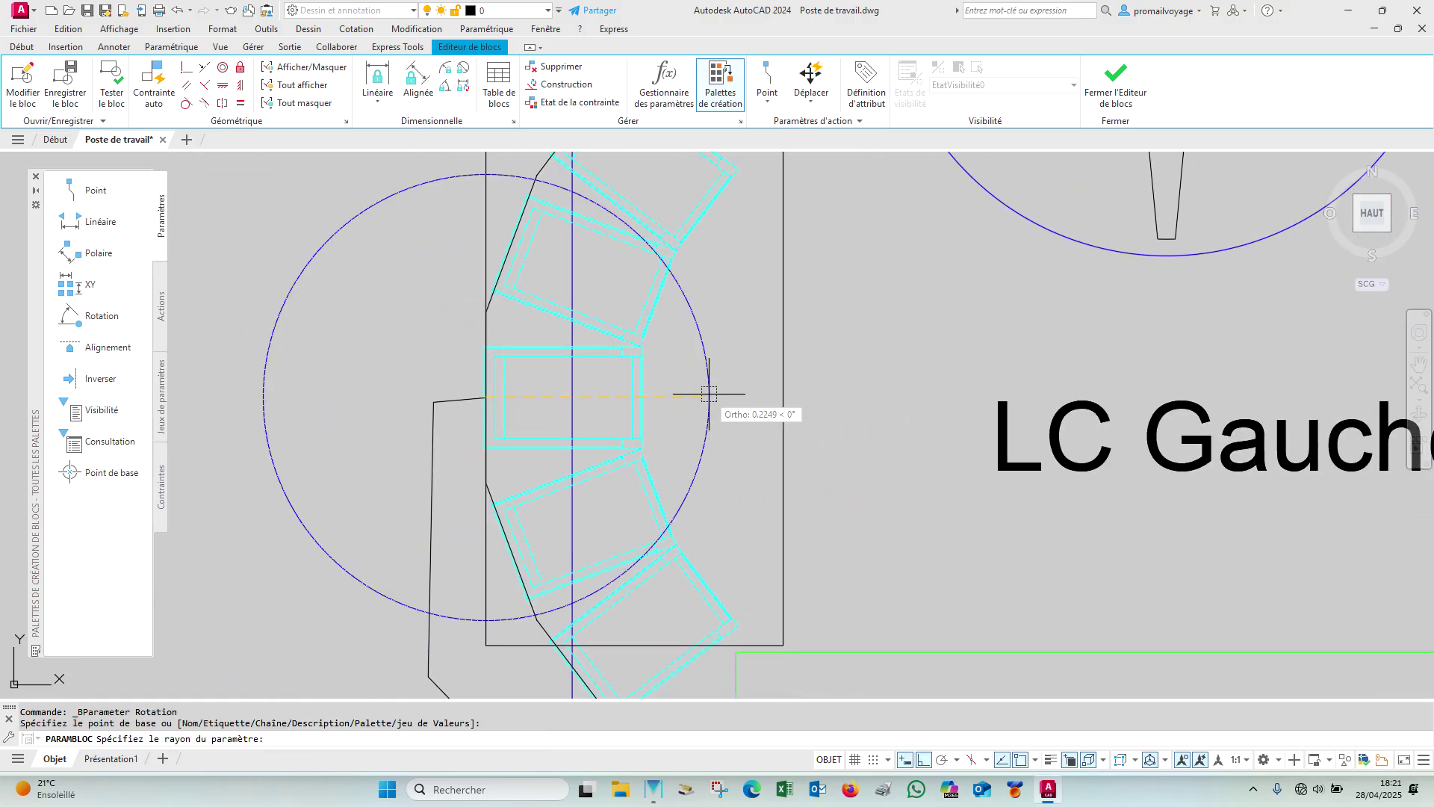
click(708, 392)
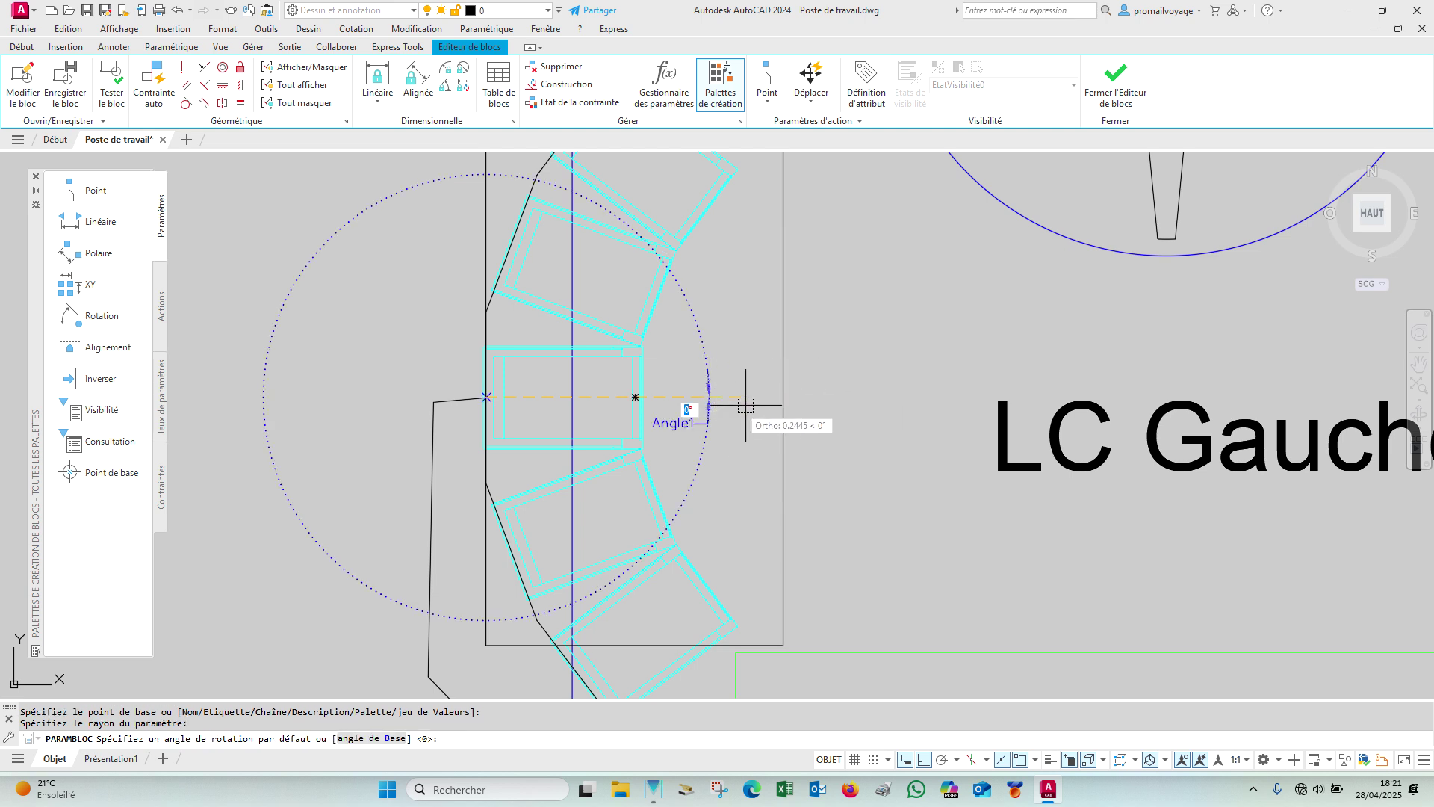
click(820, 397)
Step: Add a rotation parameter centred on the small rectangular mount of the left support arm, with default angle 0
scroll(762, 419, down, 4)
middle_drag(761, 419, 754, 427)
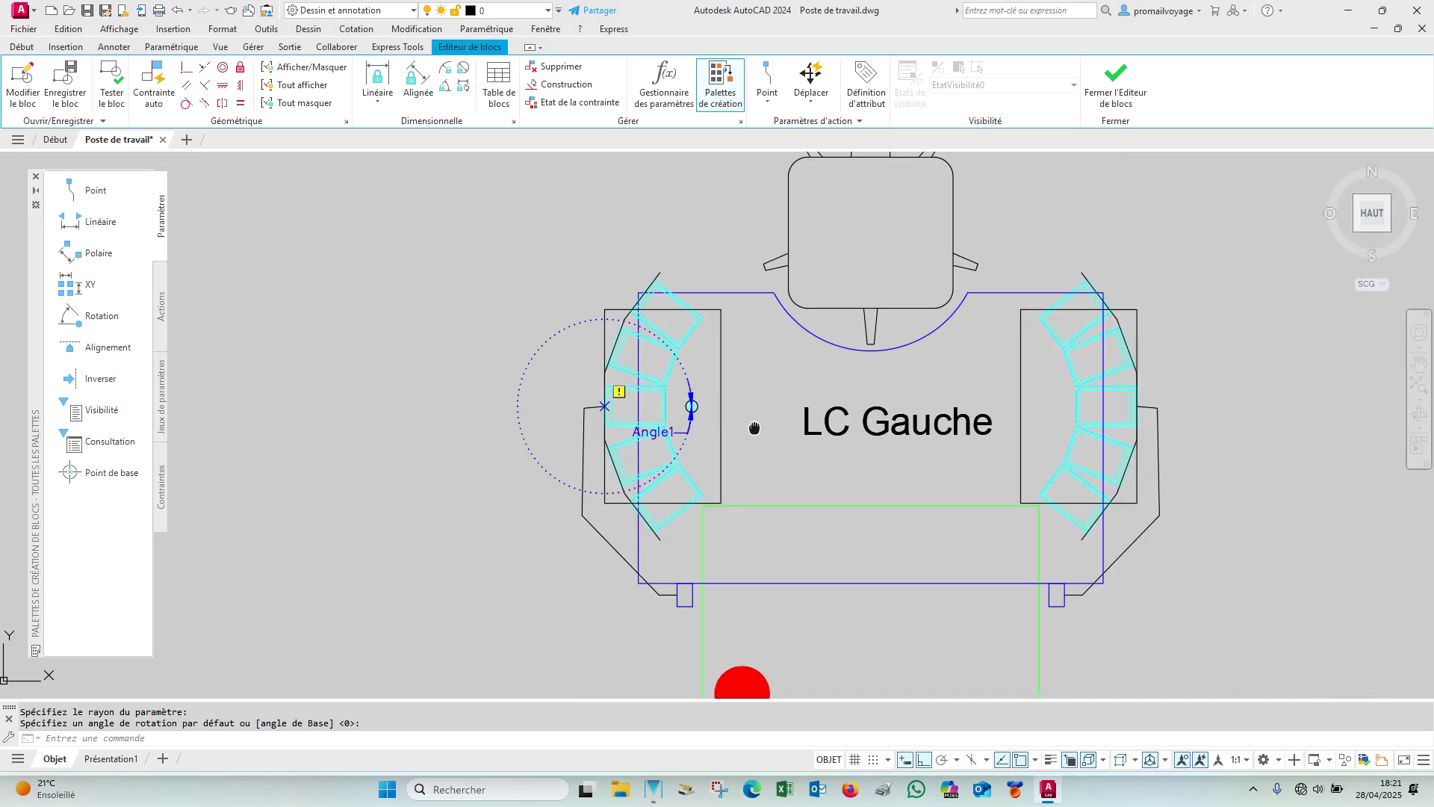
key(Return)
middle_drag(768, 496, 766, 418)
scroll(669, 563, up, 4)
scroll(717, 478, up, 4)
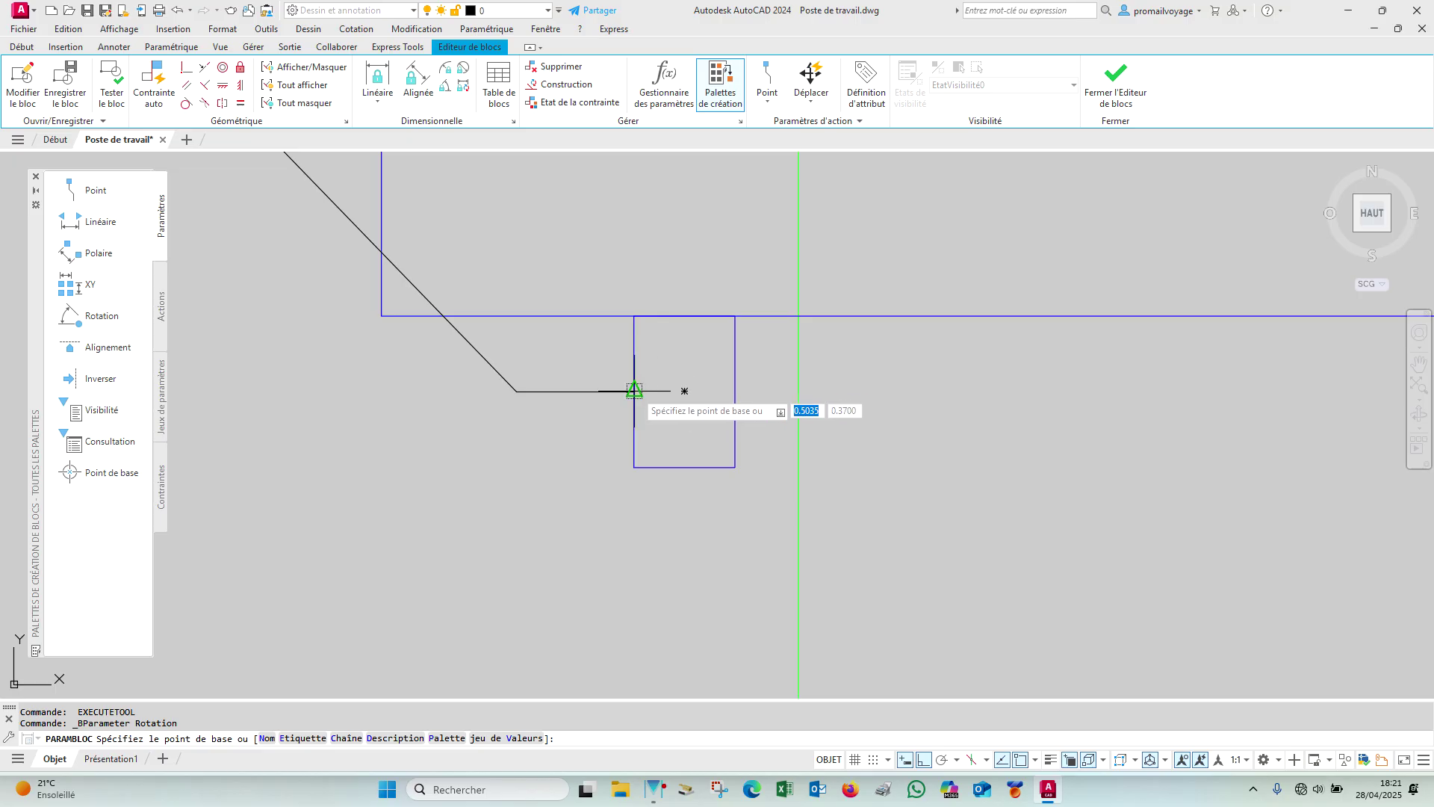
click(684, 391)
scroll(672, 452, down, 5)
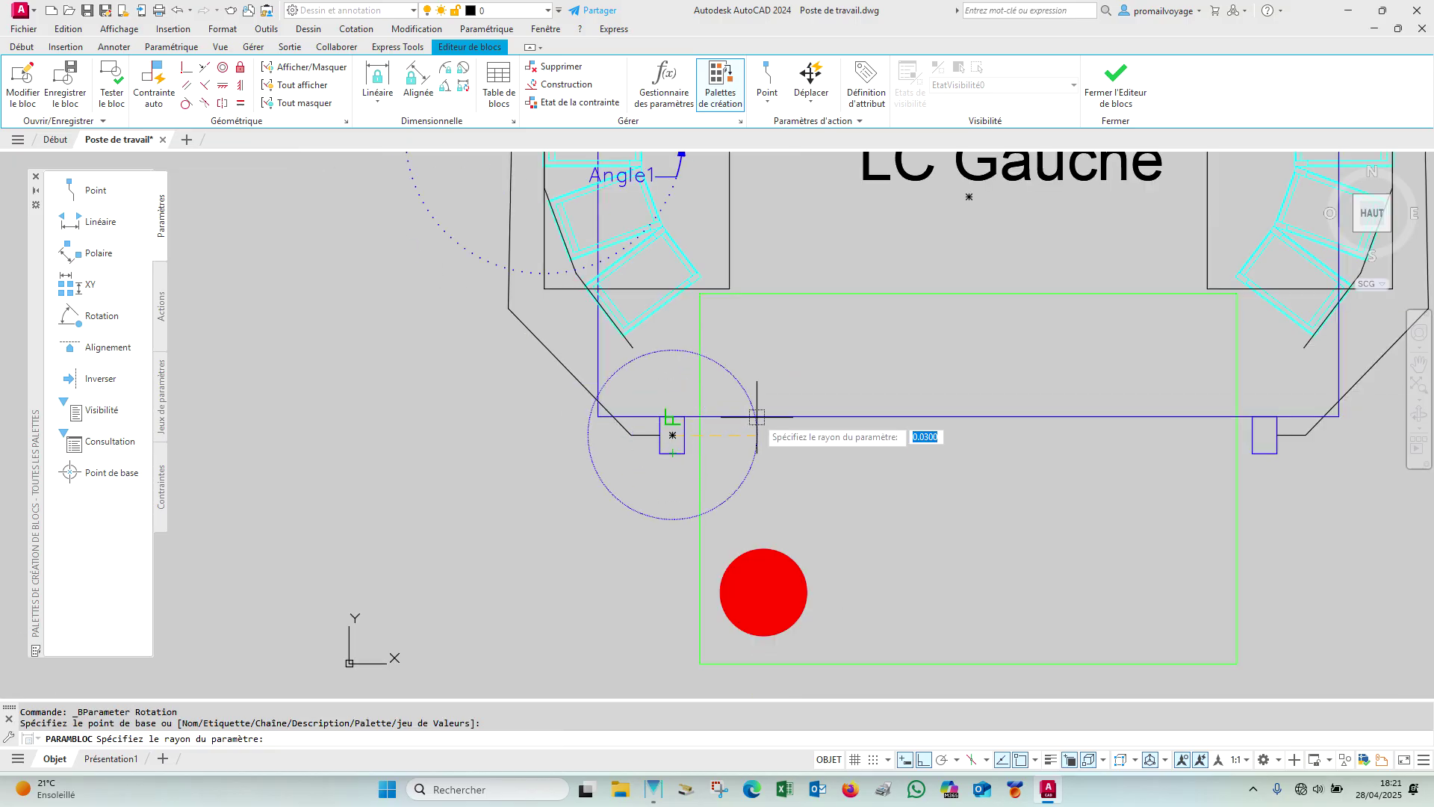
scroll(769, 396, down, 3)
middle_drag(770, 391, 773, 458)
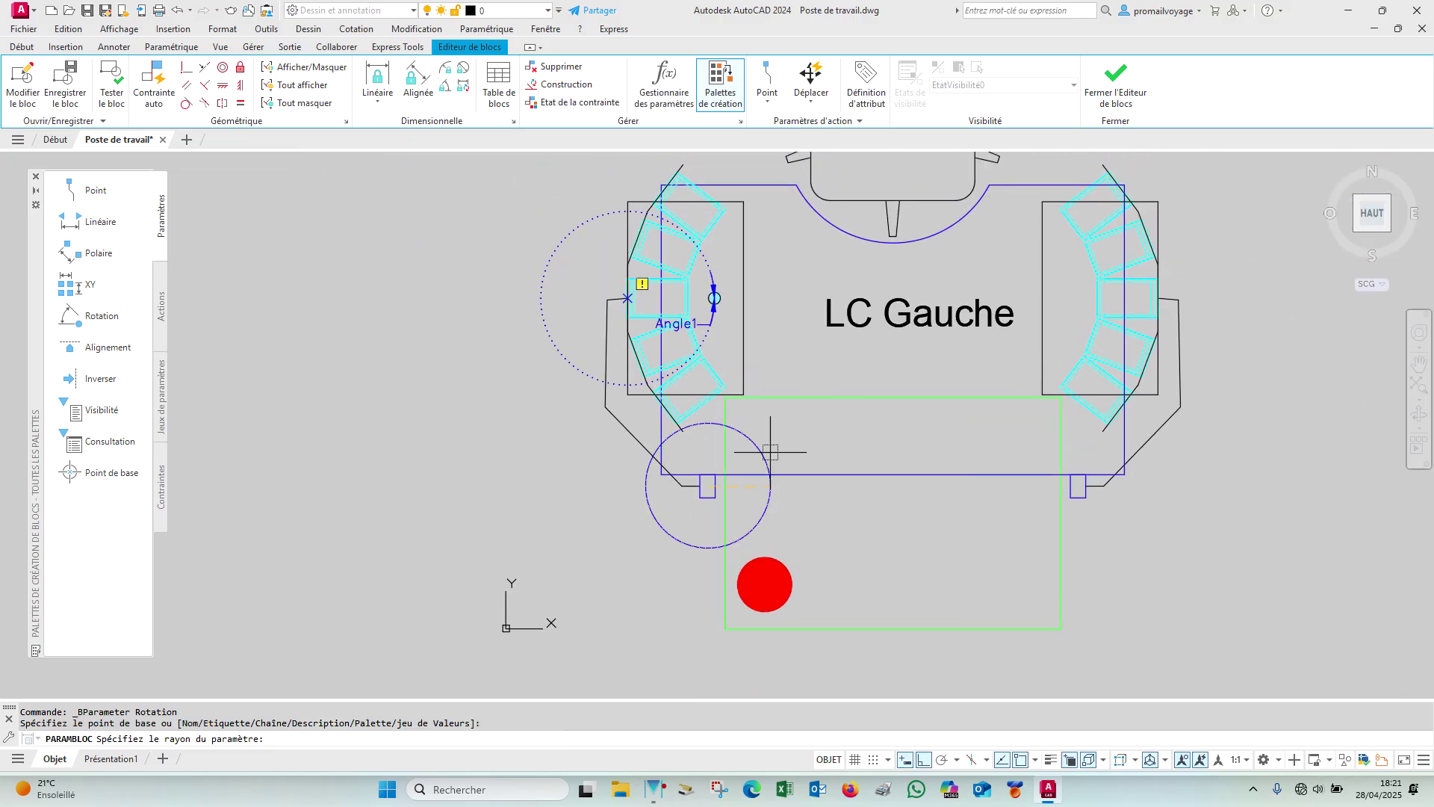
click(784, 495)
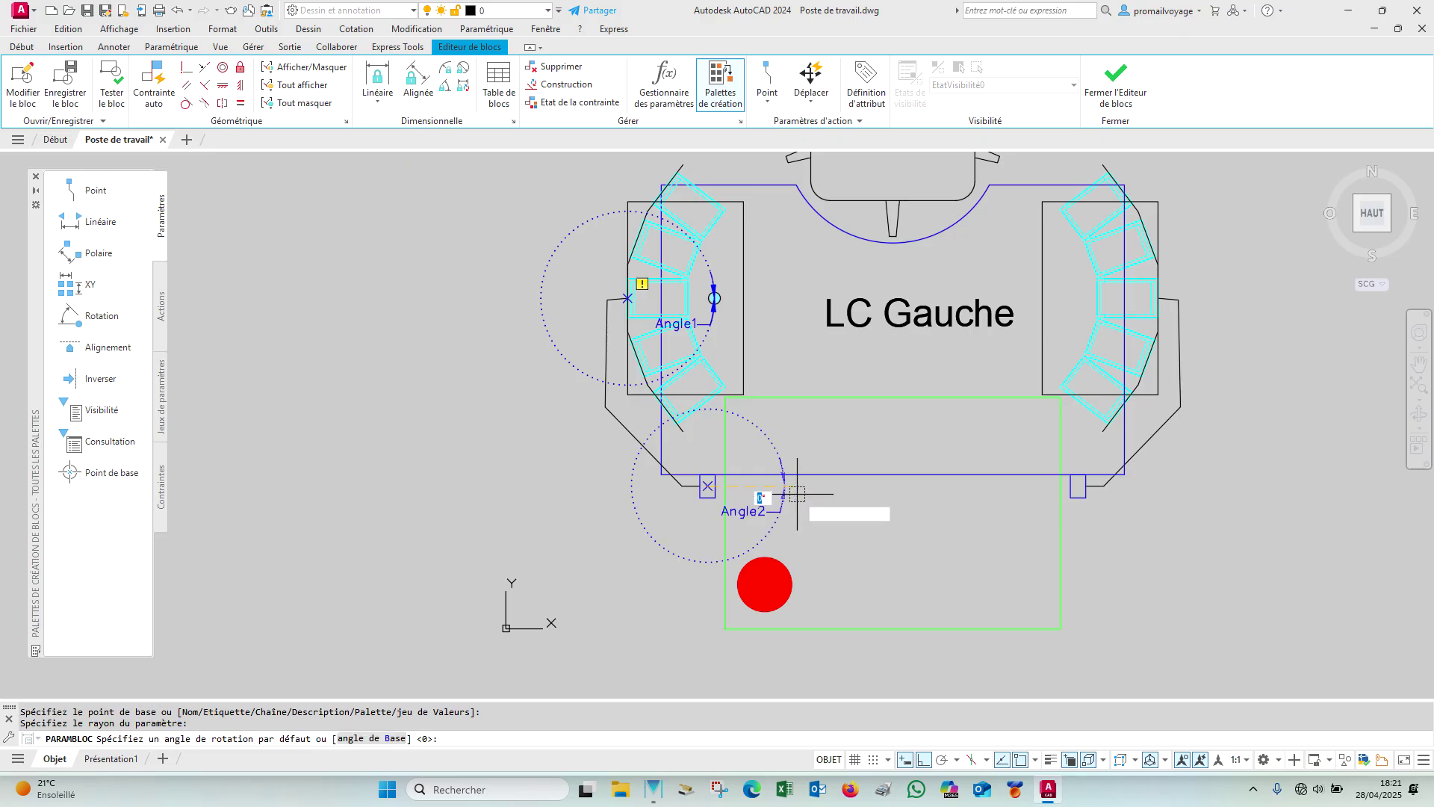
scroll(799, 489, up, 4)
click(804, 480)
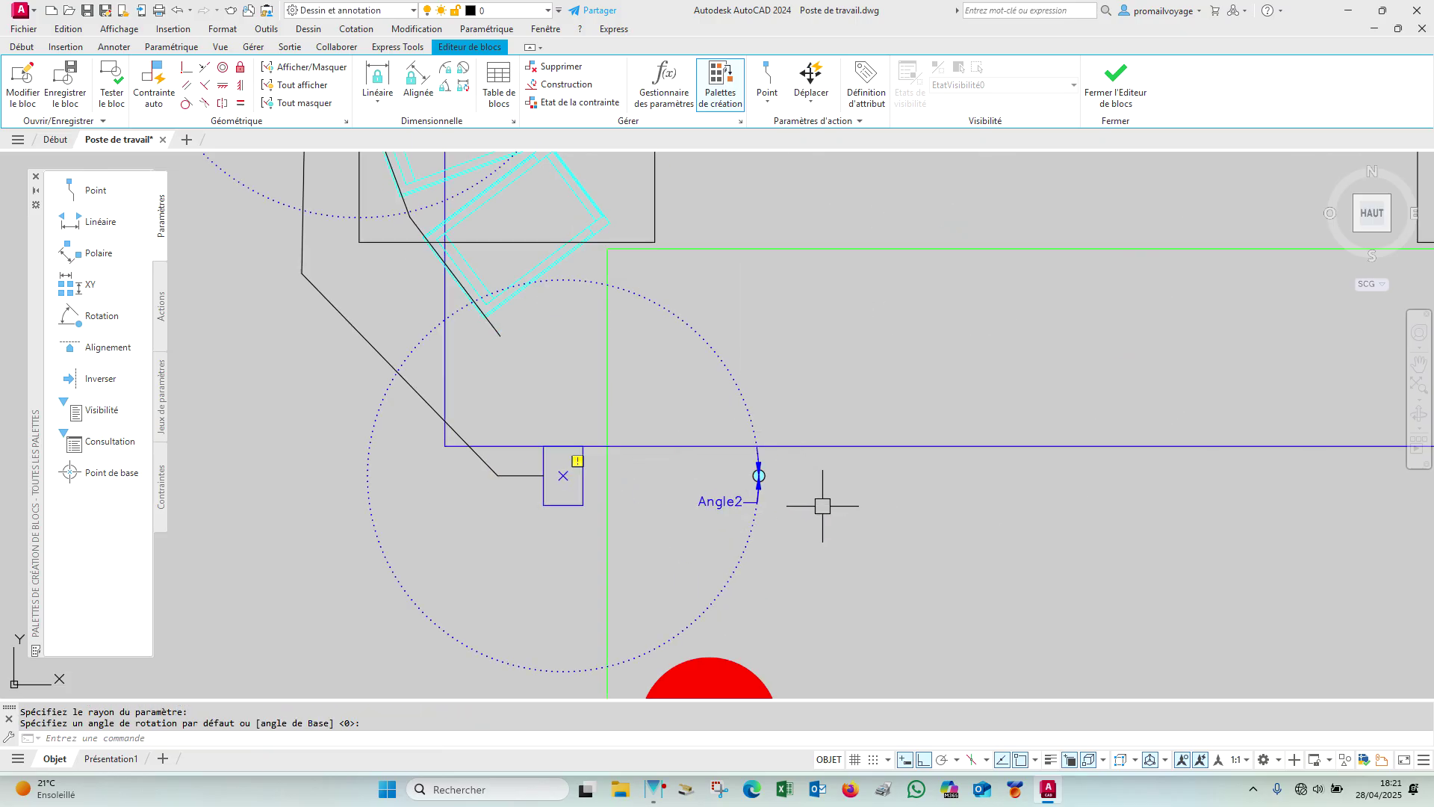
Step: Add a rotation parameter based where the right support arm meets the screen array, with default angle 0
scroll(719, 502, down, 4)
middle_drag(931, 380, 725, 469)
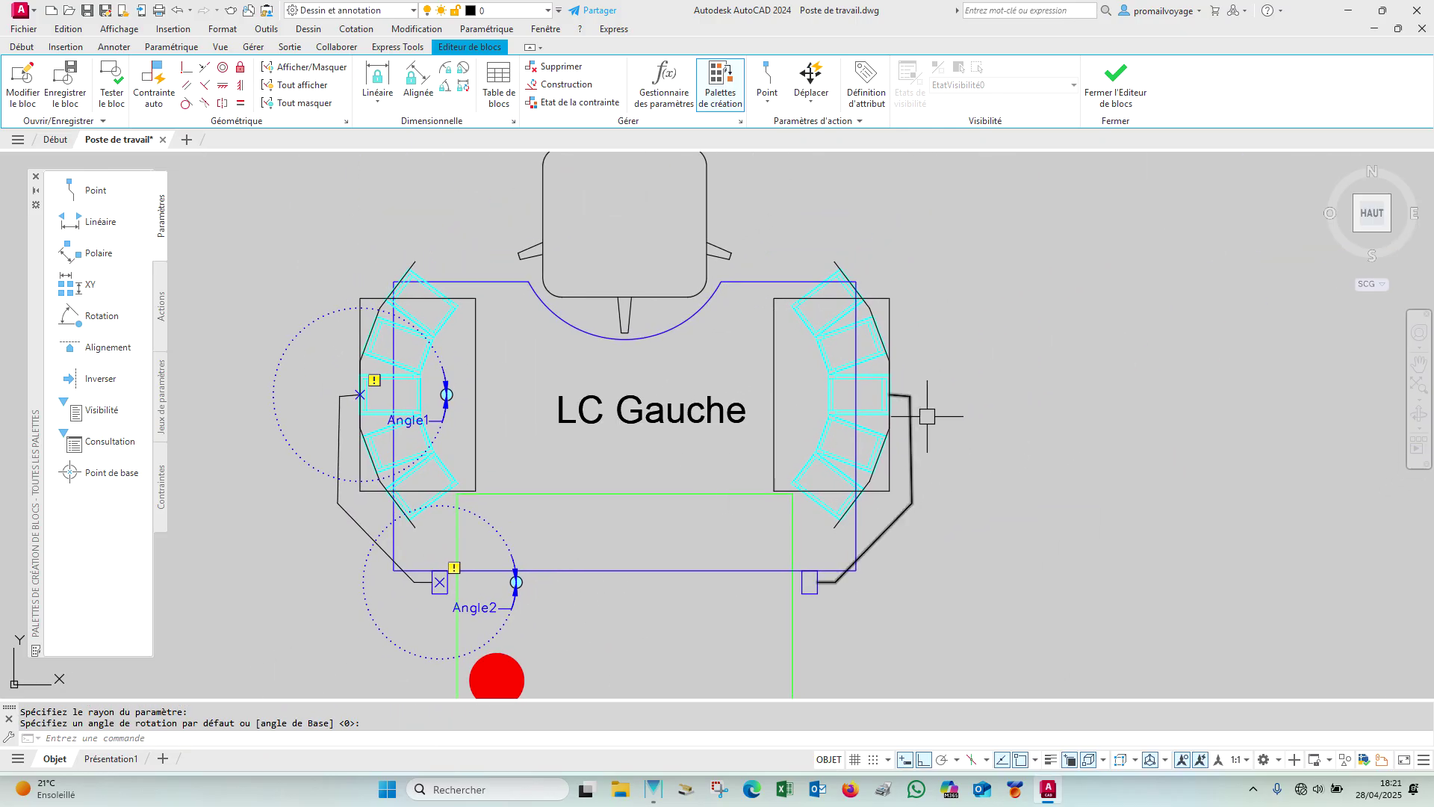
click(91, 319)
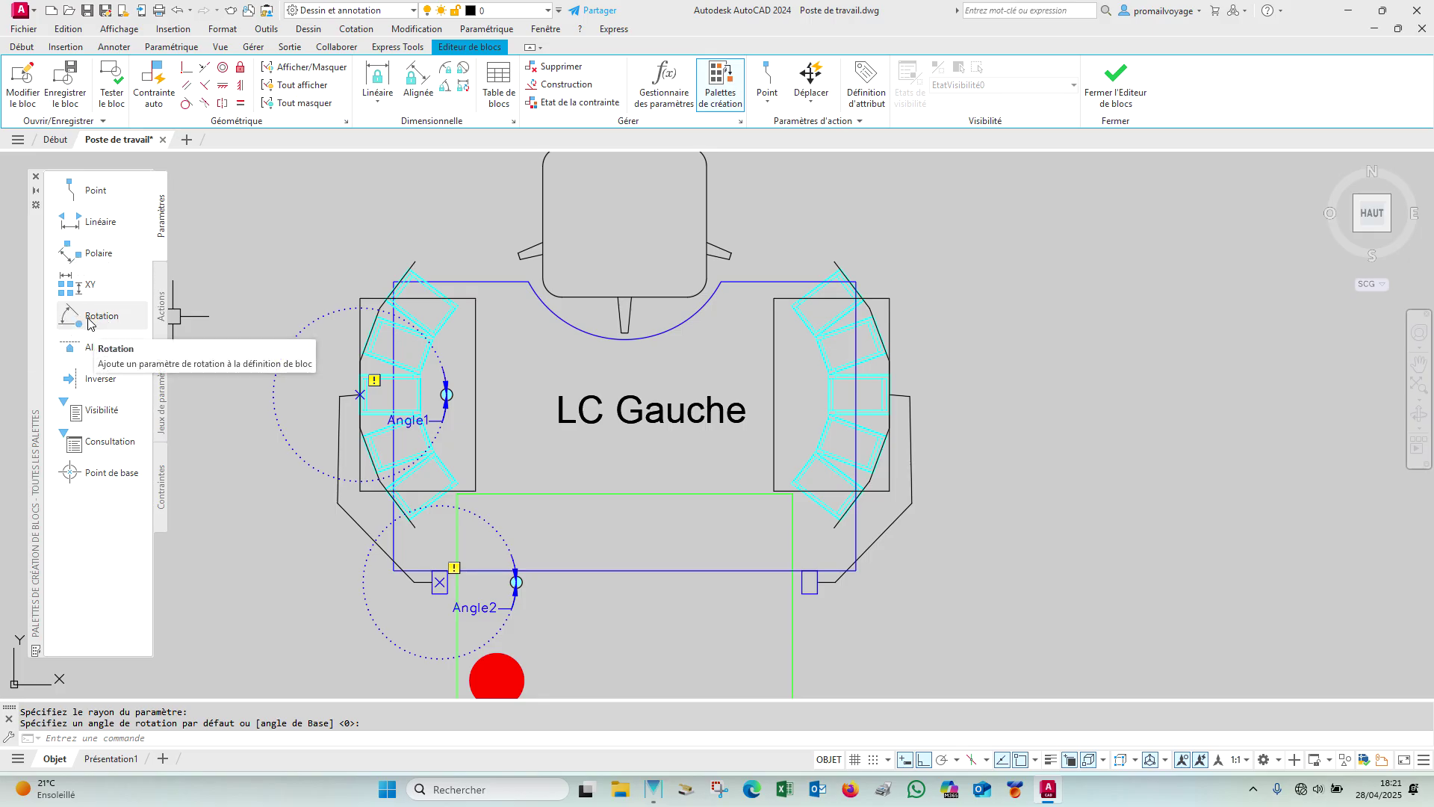
scroll(891, 400, up, 5)
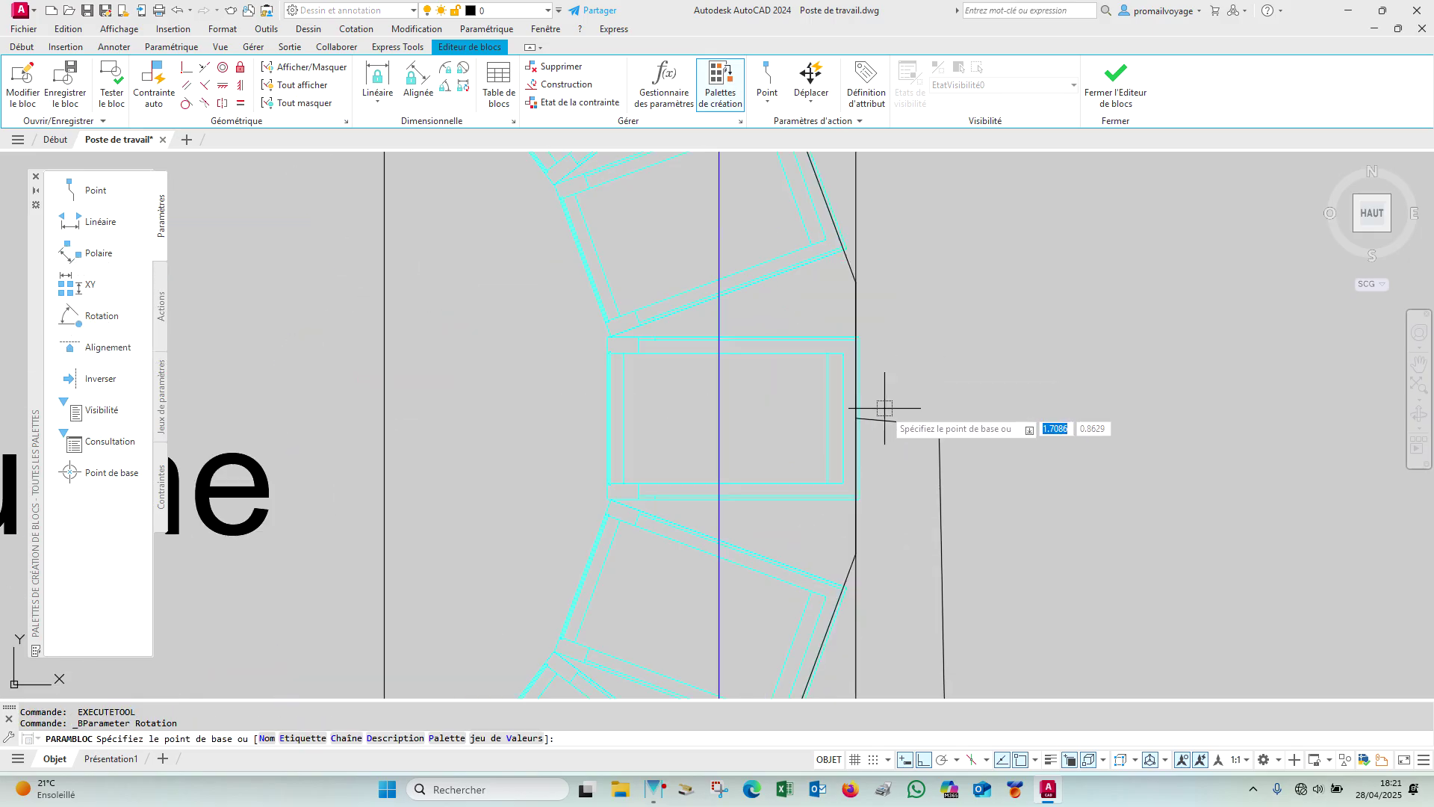
scroll(882, 403, up, 5)
click(778, 404)
scroll(832, 410, down, 4)
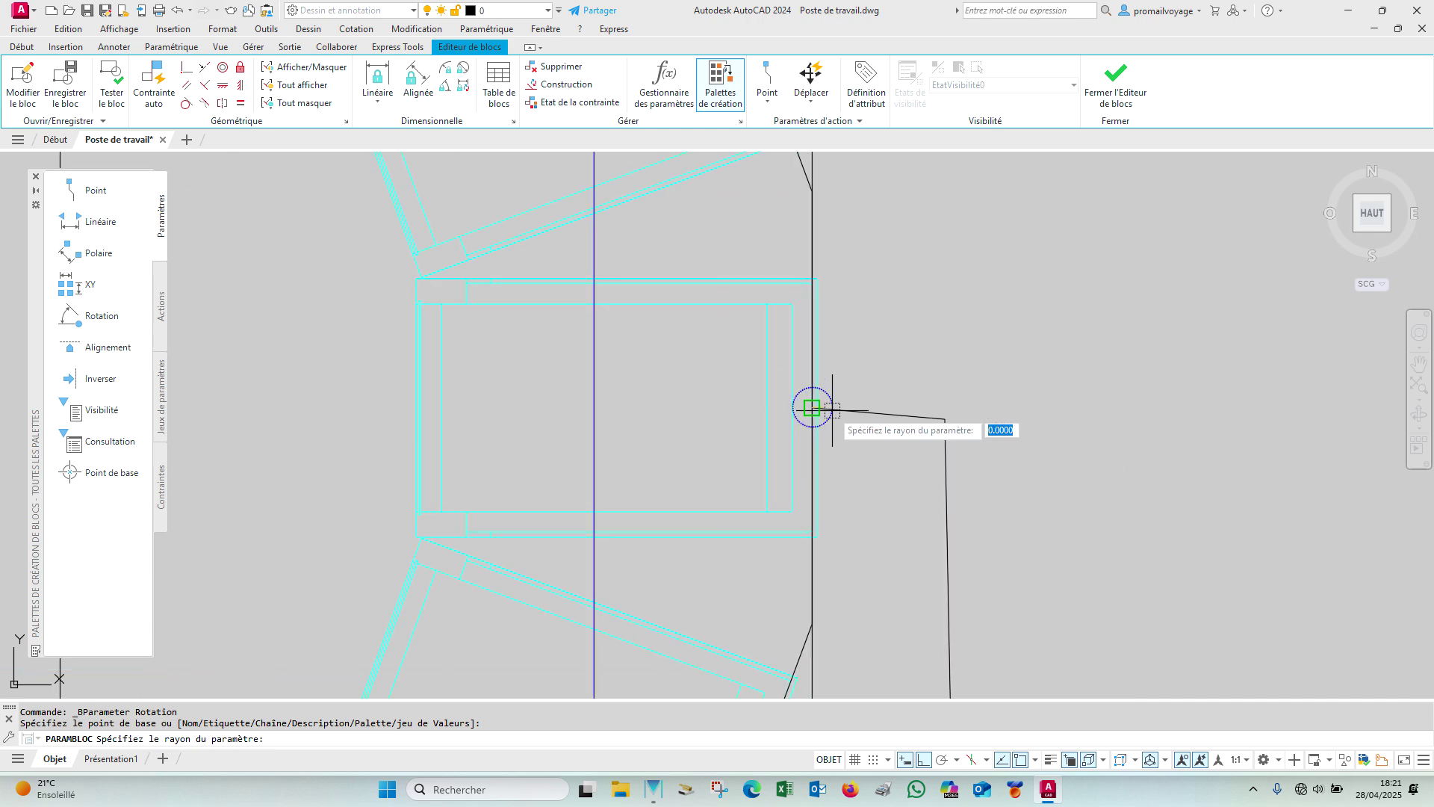
click(1053, 395)
key(Return)
Step: Add a rotation parameter centred on the small rectangular mount of the right support arm, with default angle 0
scroll(1098, 401, down, 4)
middle_drag(1090, 407, 1068, 307)
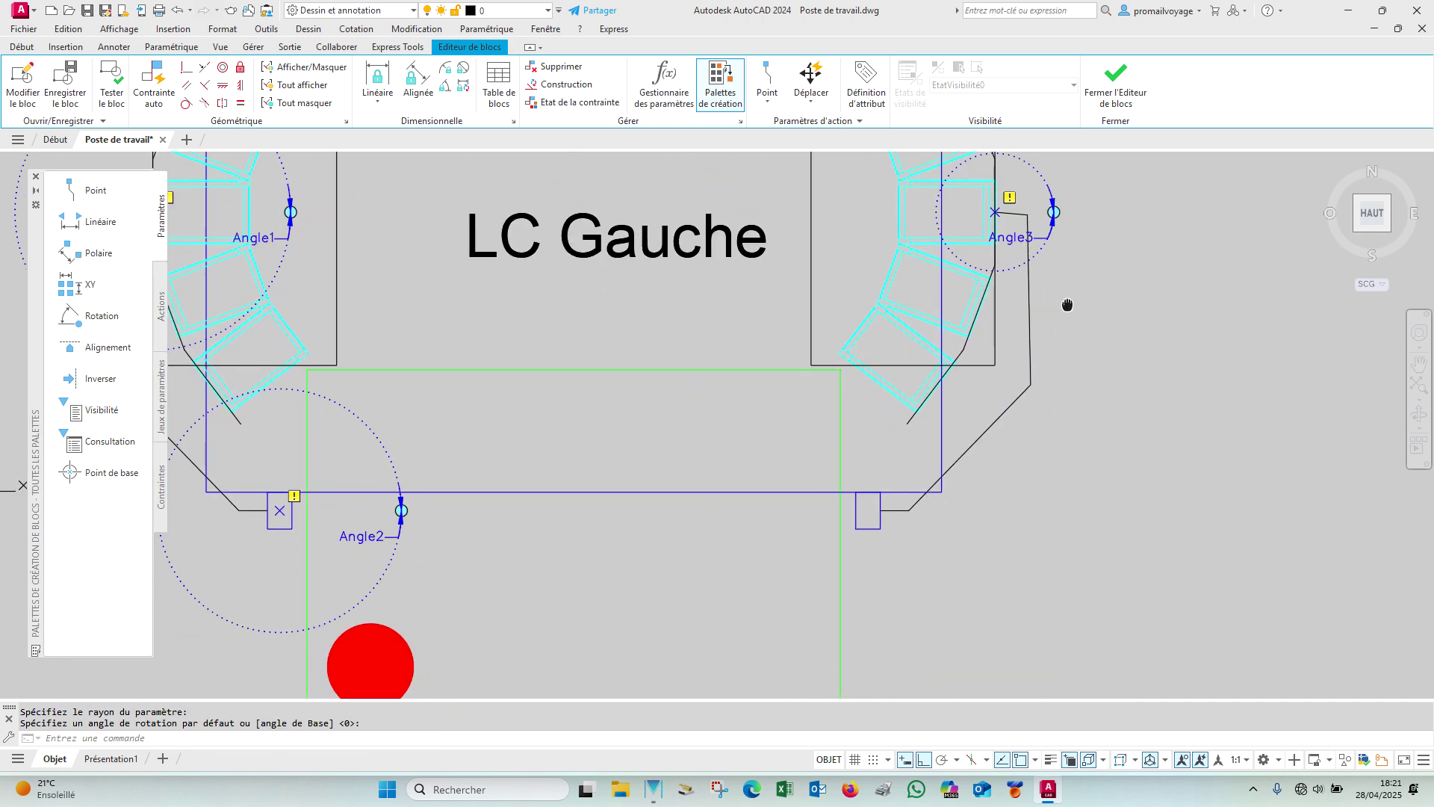
key(Return)
scroll(889, 553, up, 6)
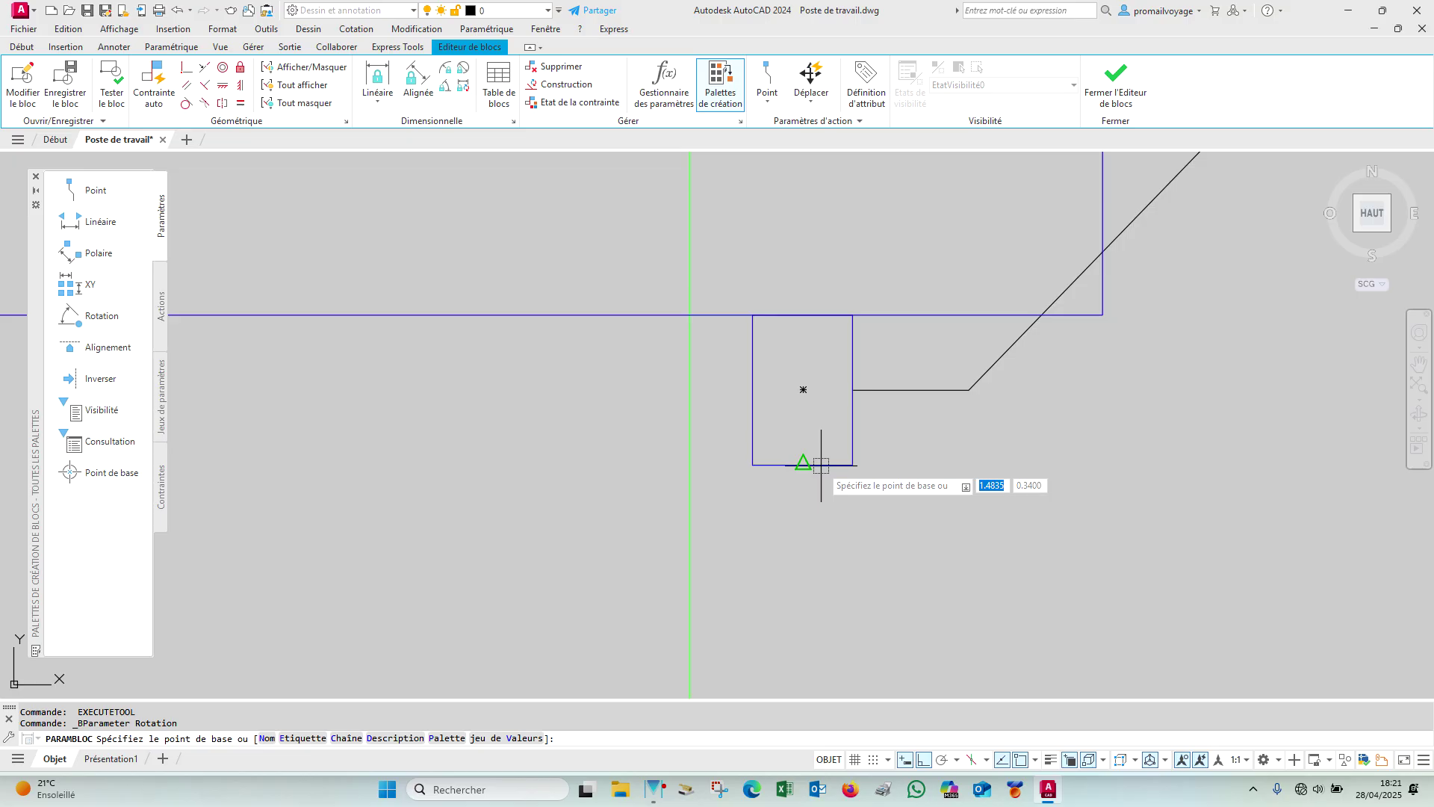
click(803, 389)
scroll(803, 389, down, 5)
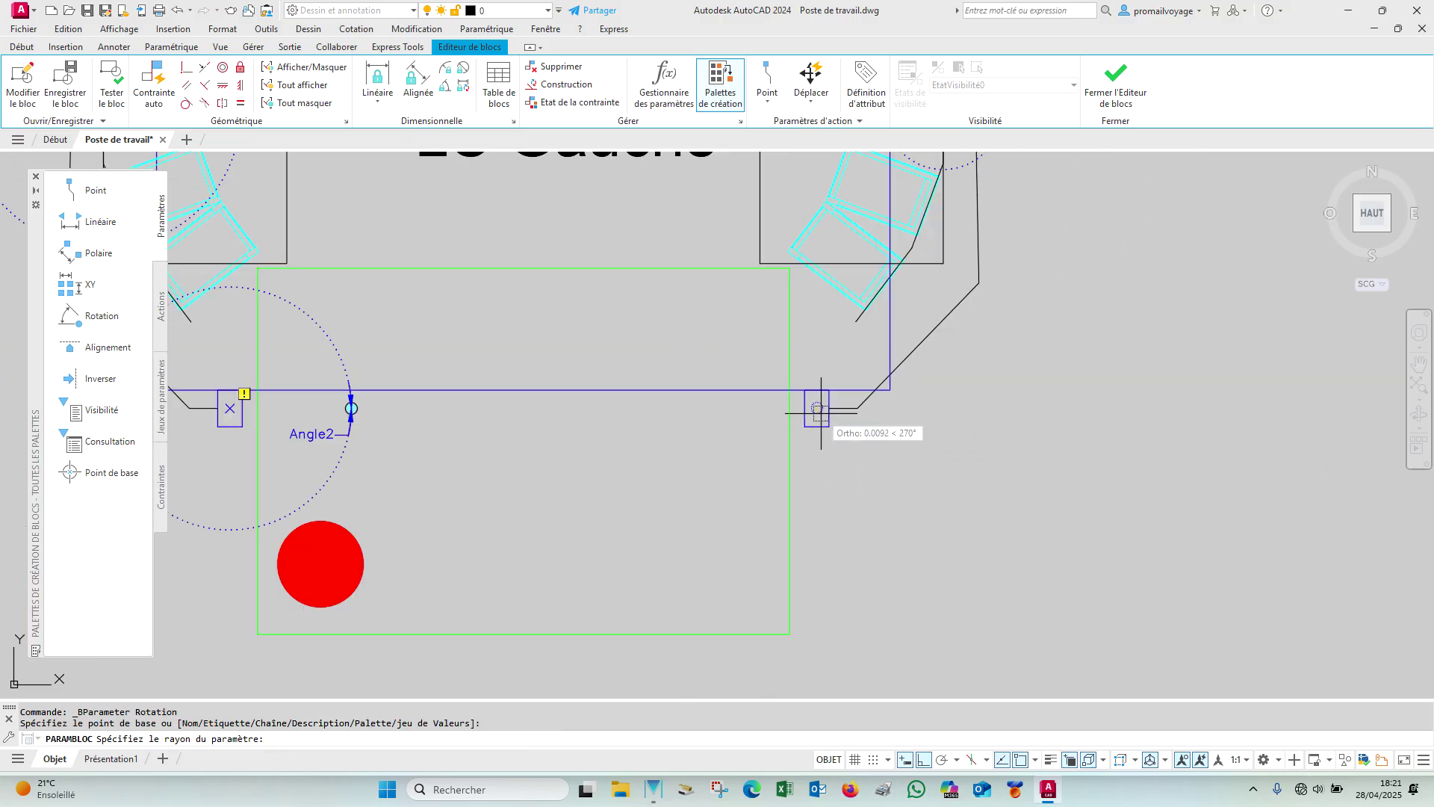
click(994, 387)
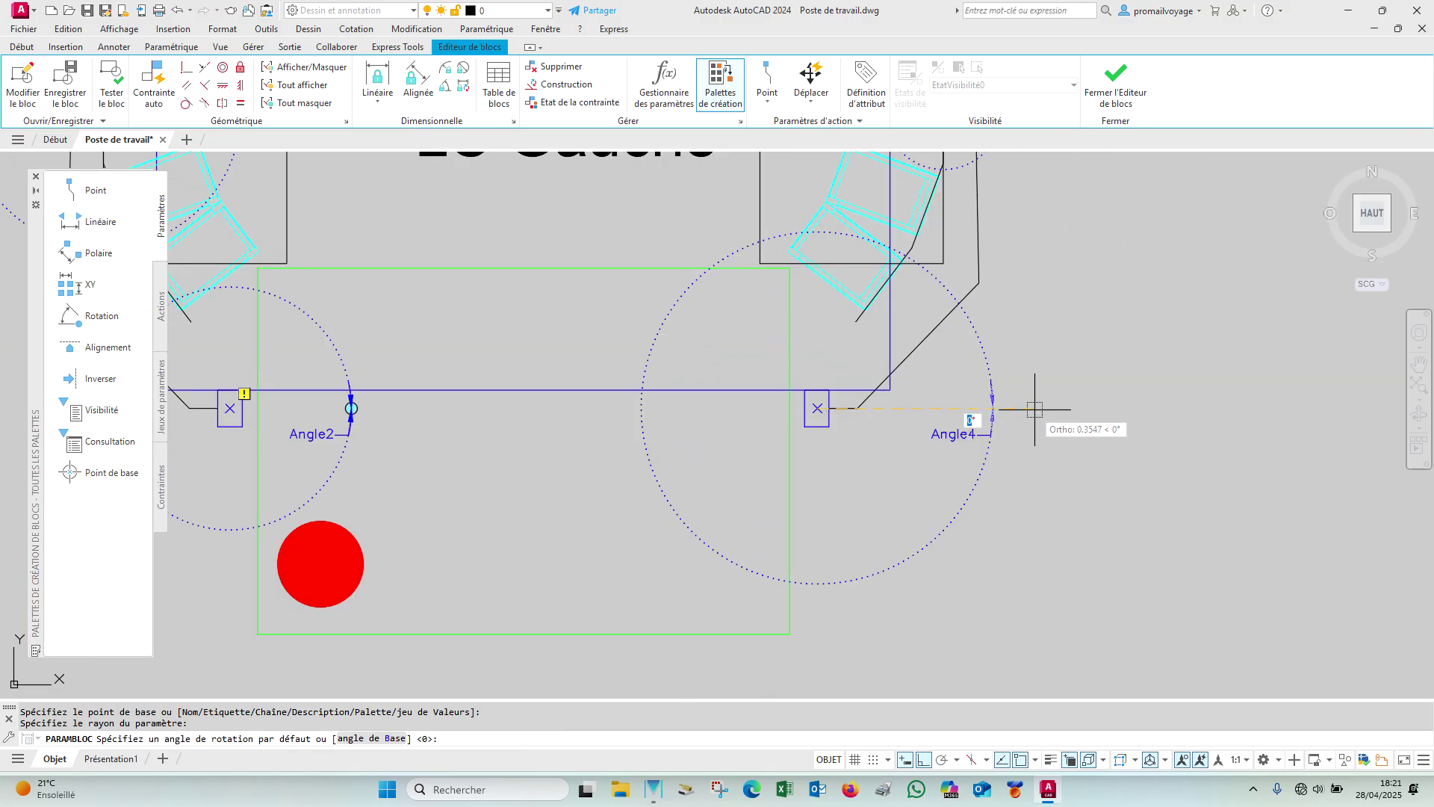
click(1041, 405)
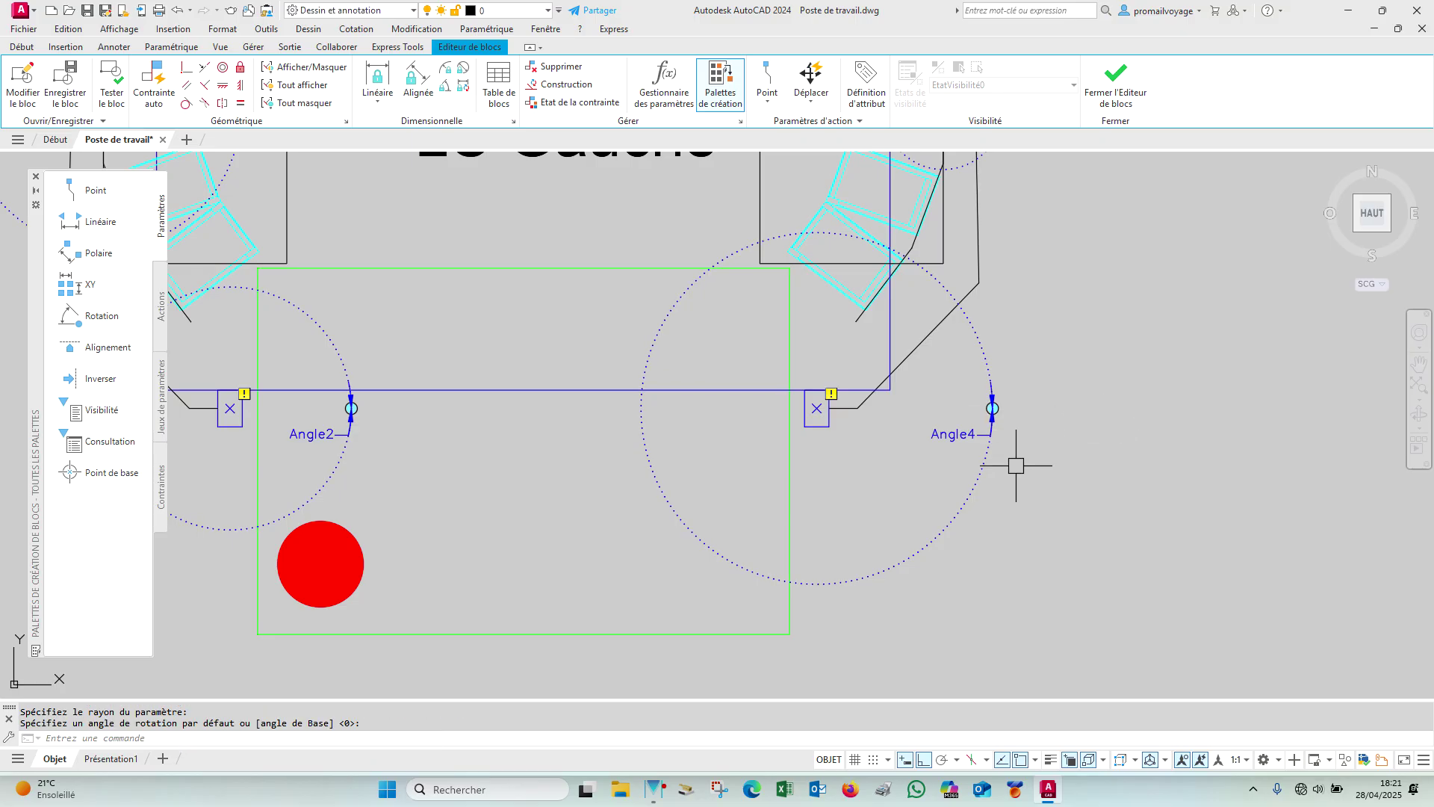
scroll(1016, 466, down, 4)
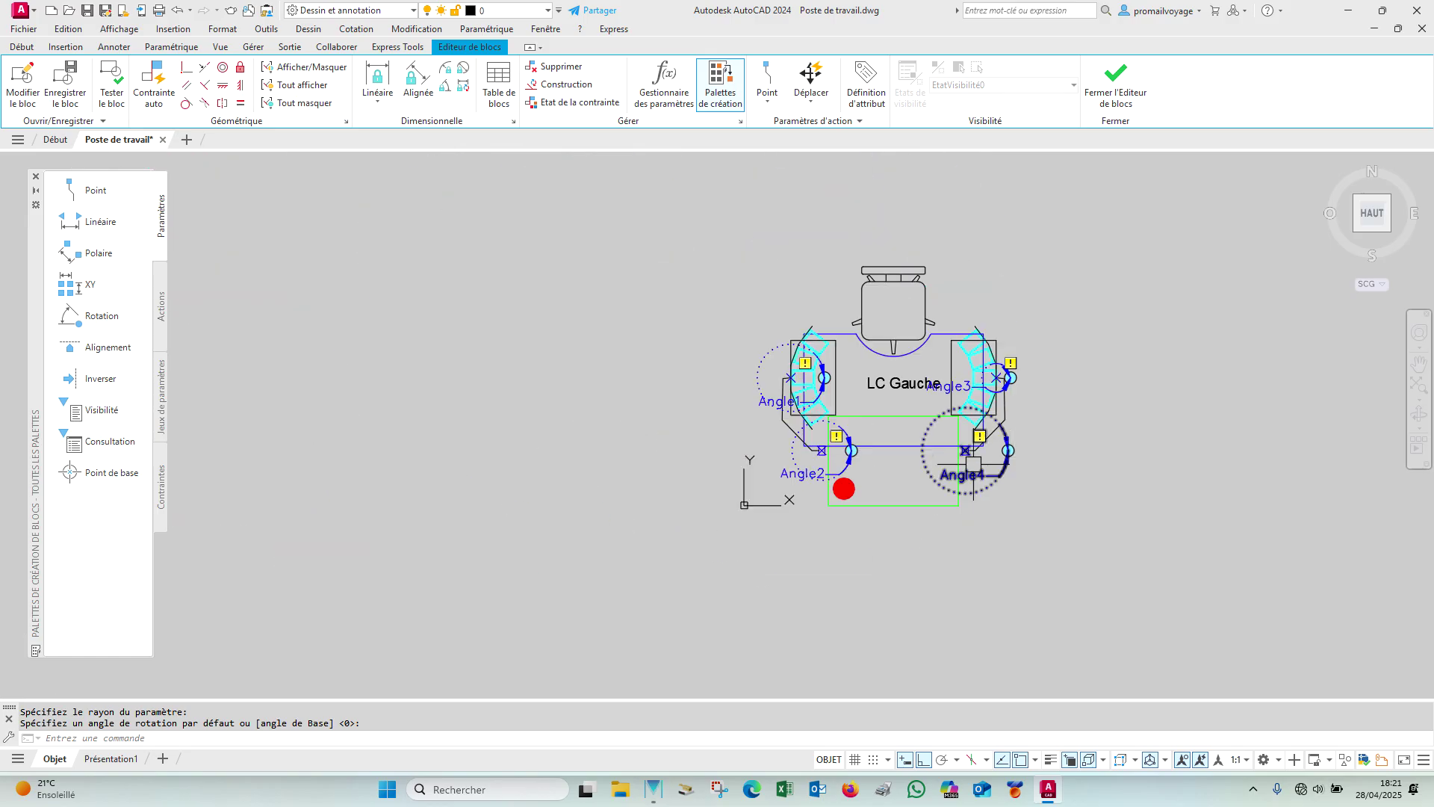
Step: Add a rotation parameter based at the origin 0,0, with radius about 2.08 and default angle 0
scroll(843, 438, up, 2)
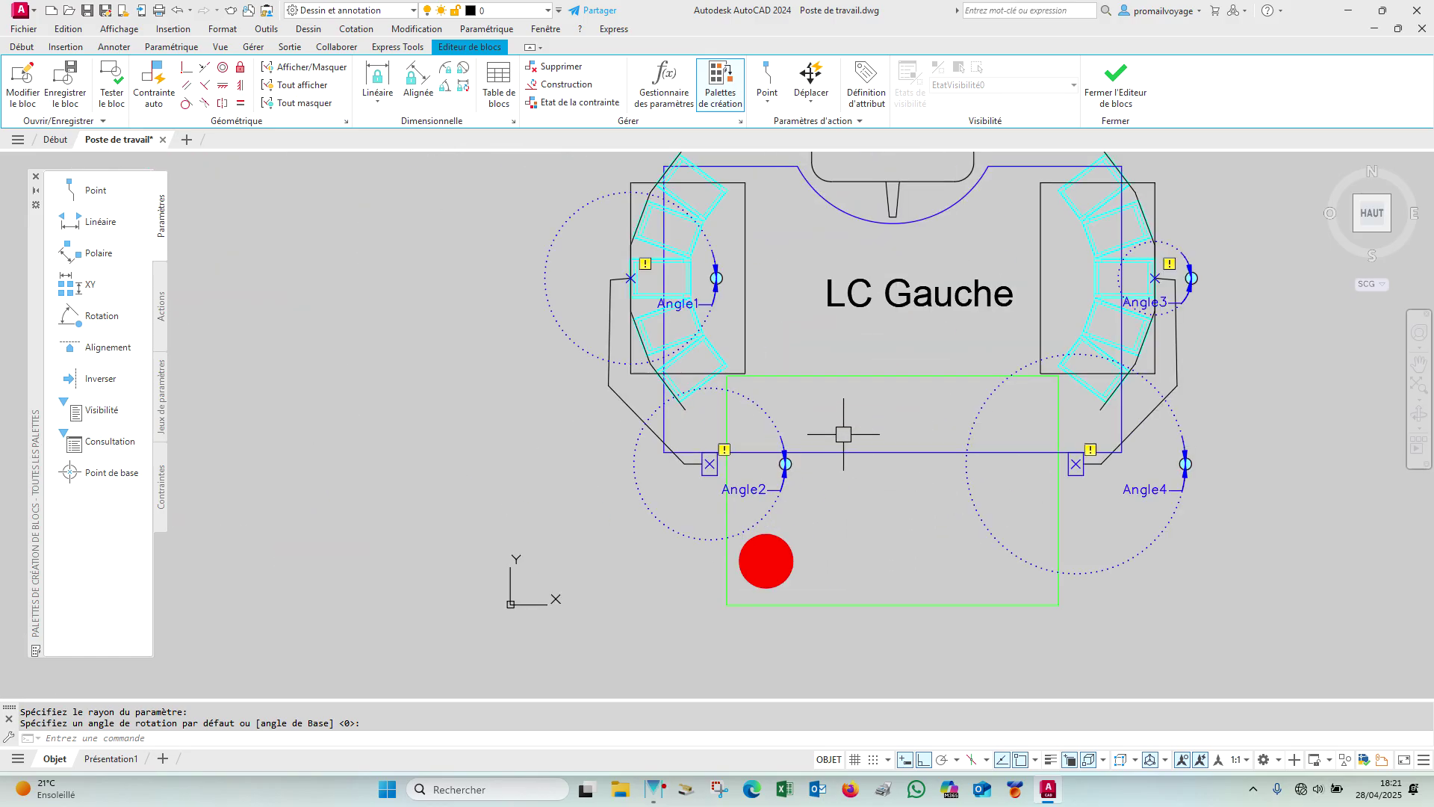
key(Return)
key(Return)
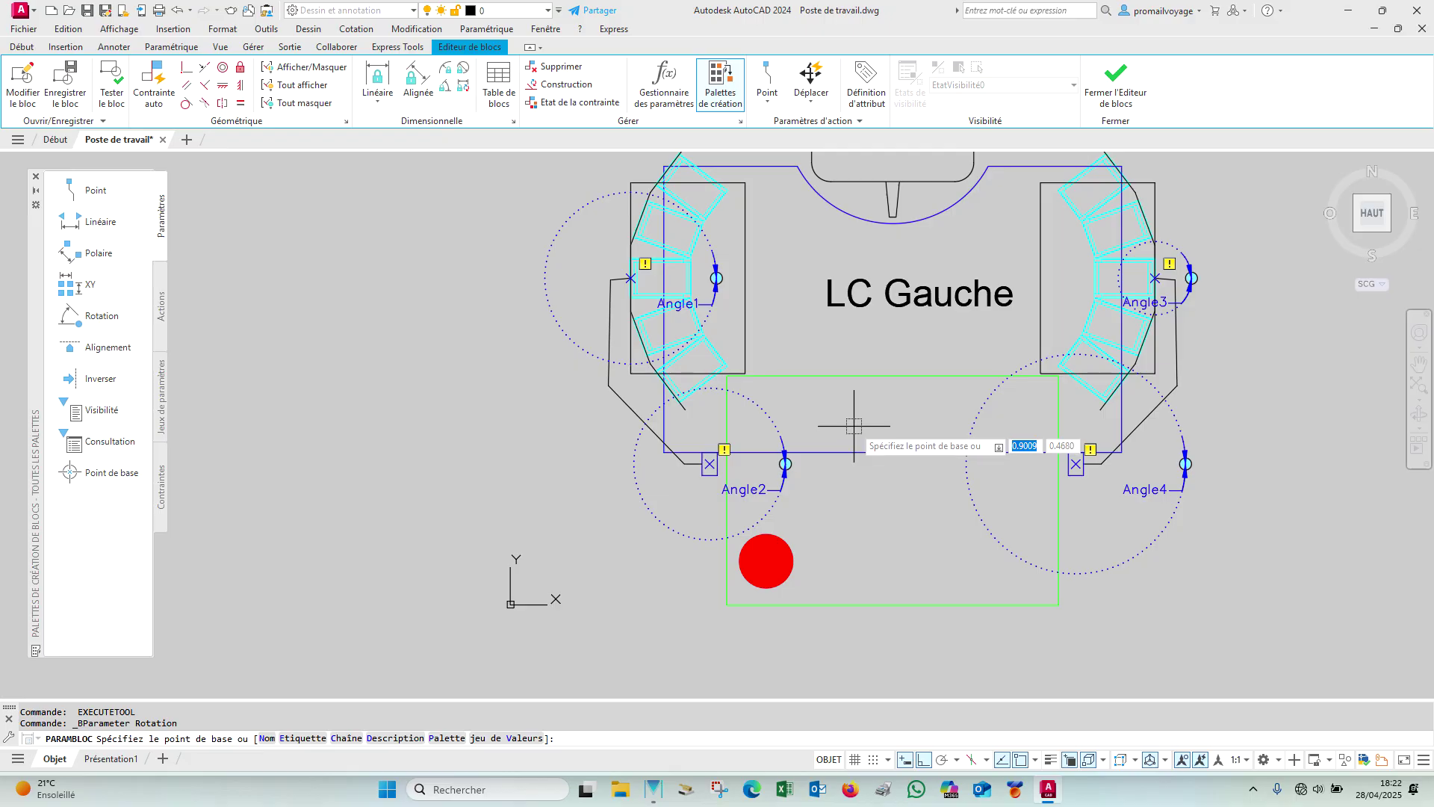
scroll(853, 427, down, 2)
middle_drag(854, 427, 845, 431)
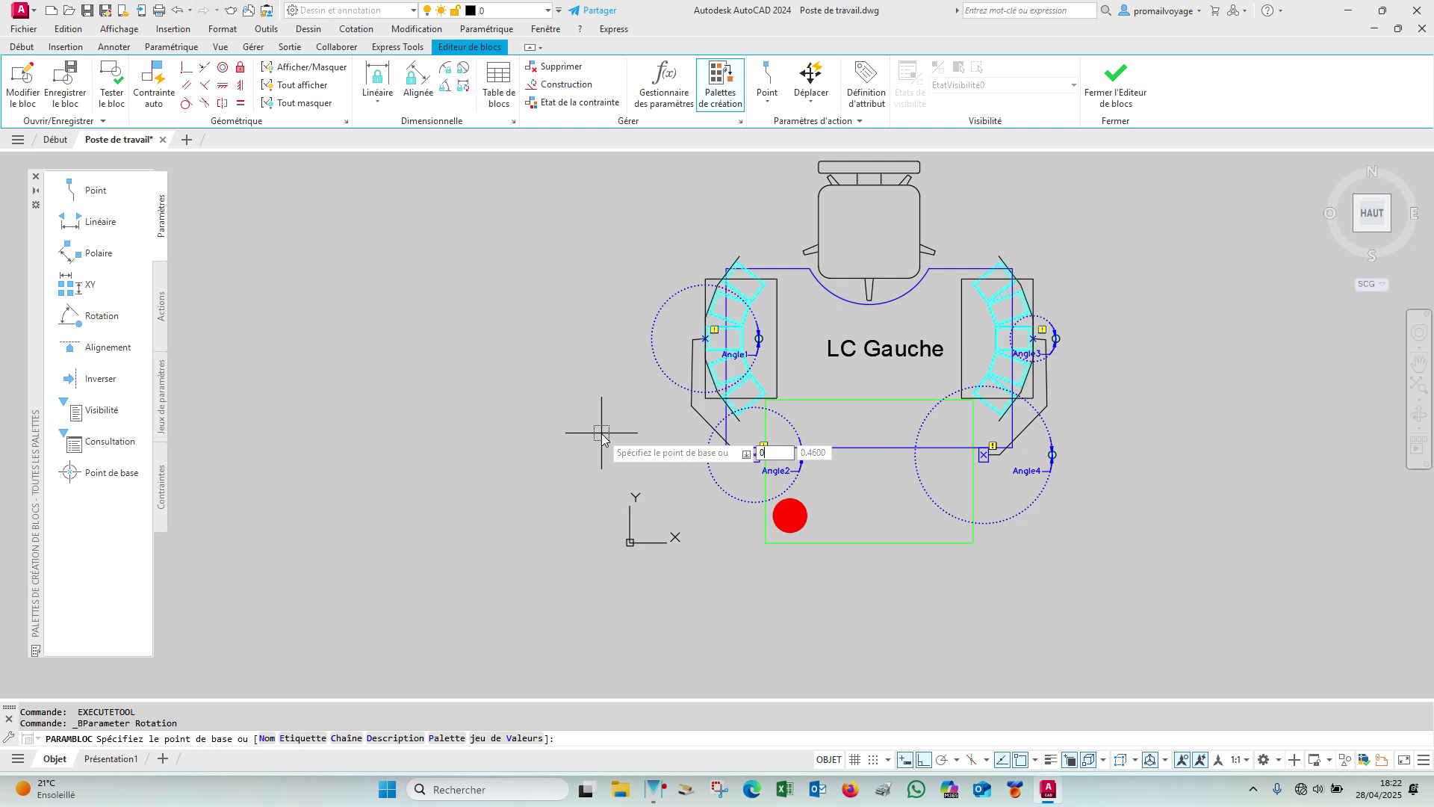
key(Tab)
key(Return)
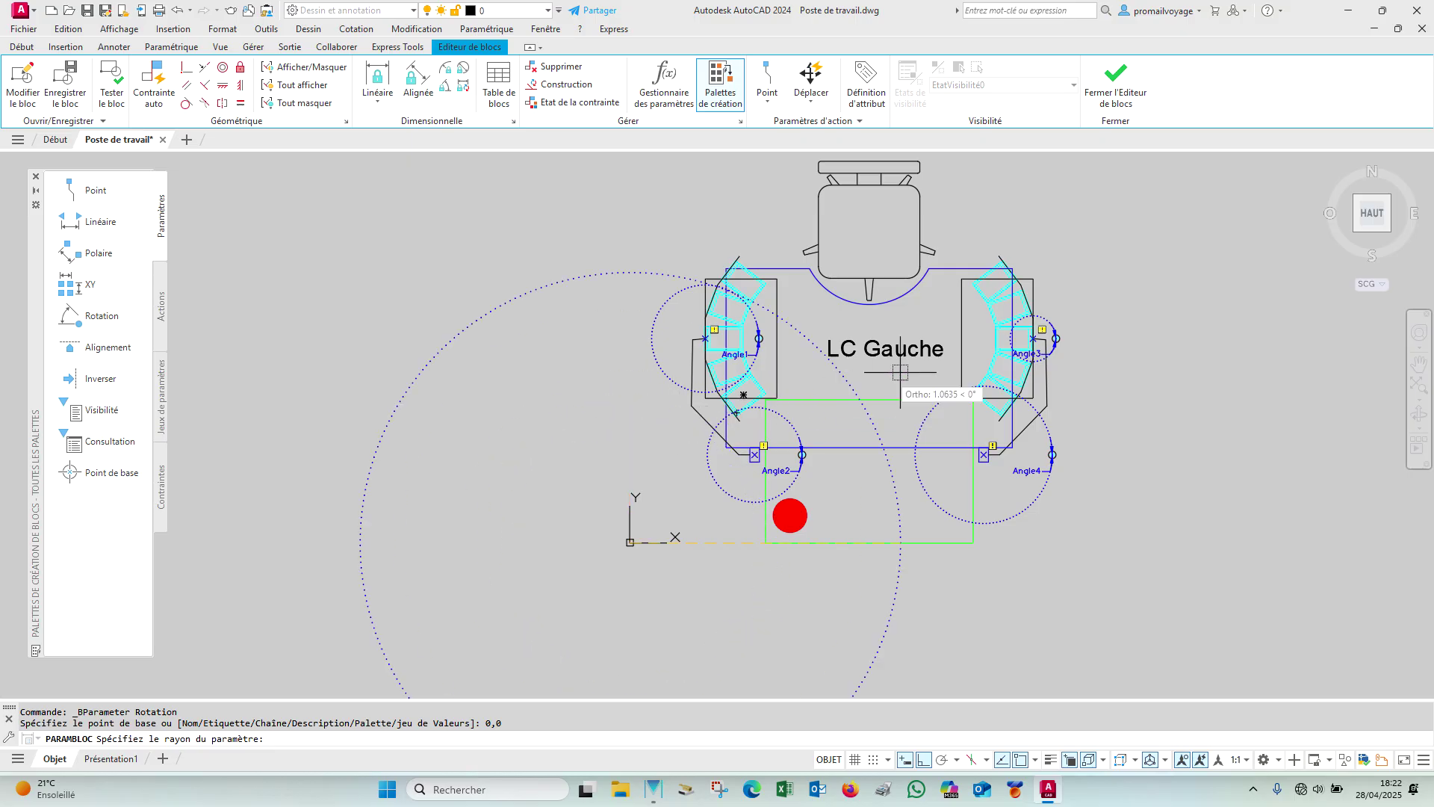
click(1127, 469)
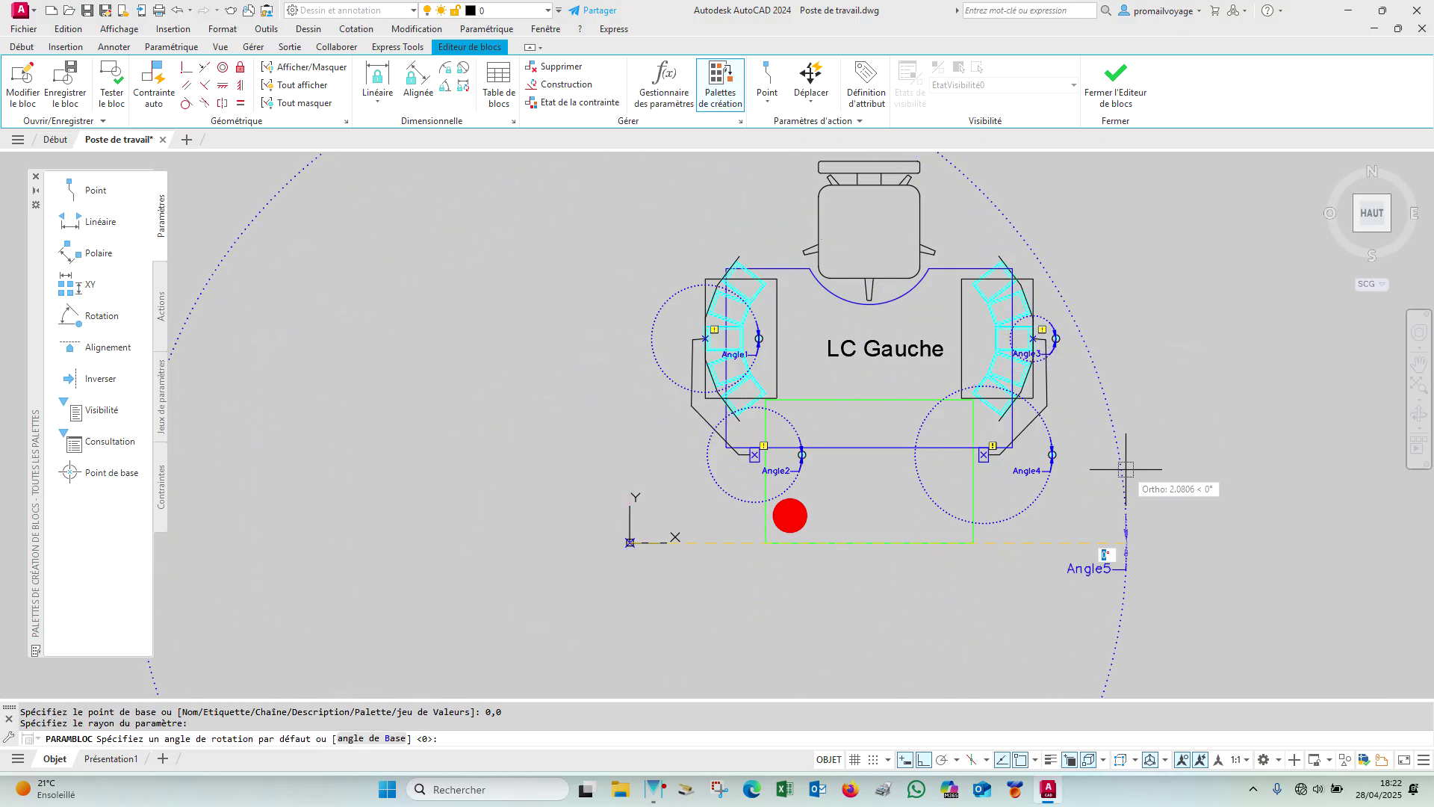
click(1172, 536)
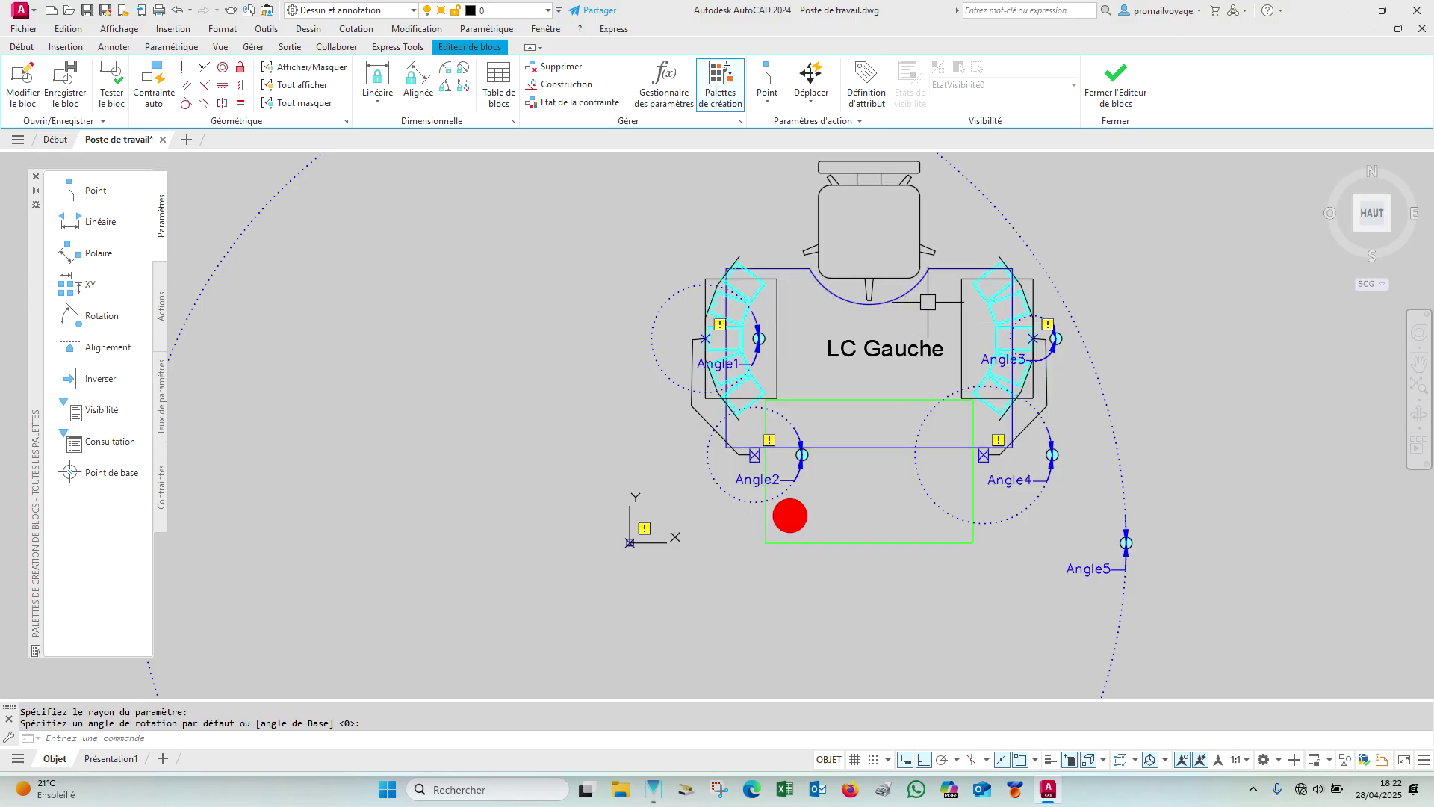
Step: Add a rotation action to the left screen array's rotation parameter, applied to the left screens and their surrounding rectangle
click(162, 302)
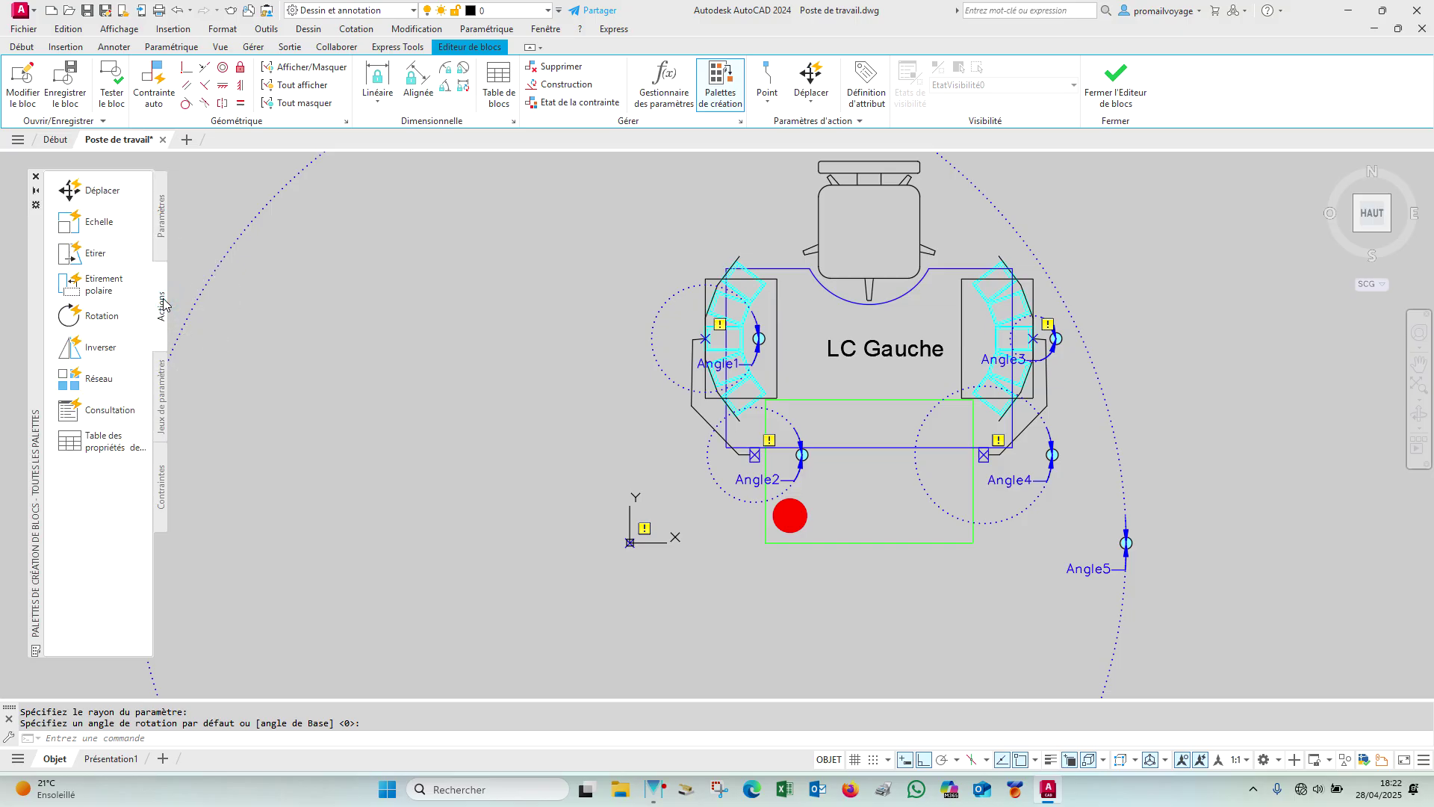
click(104, 323)
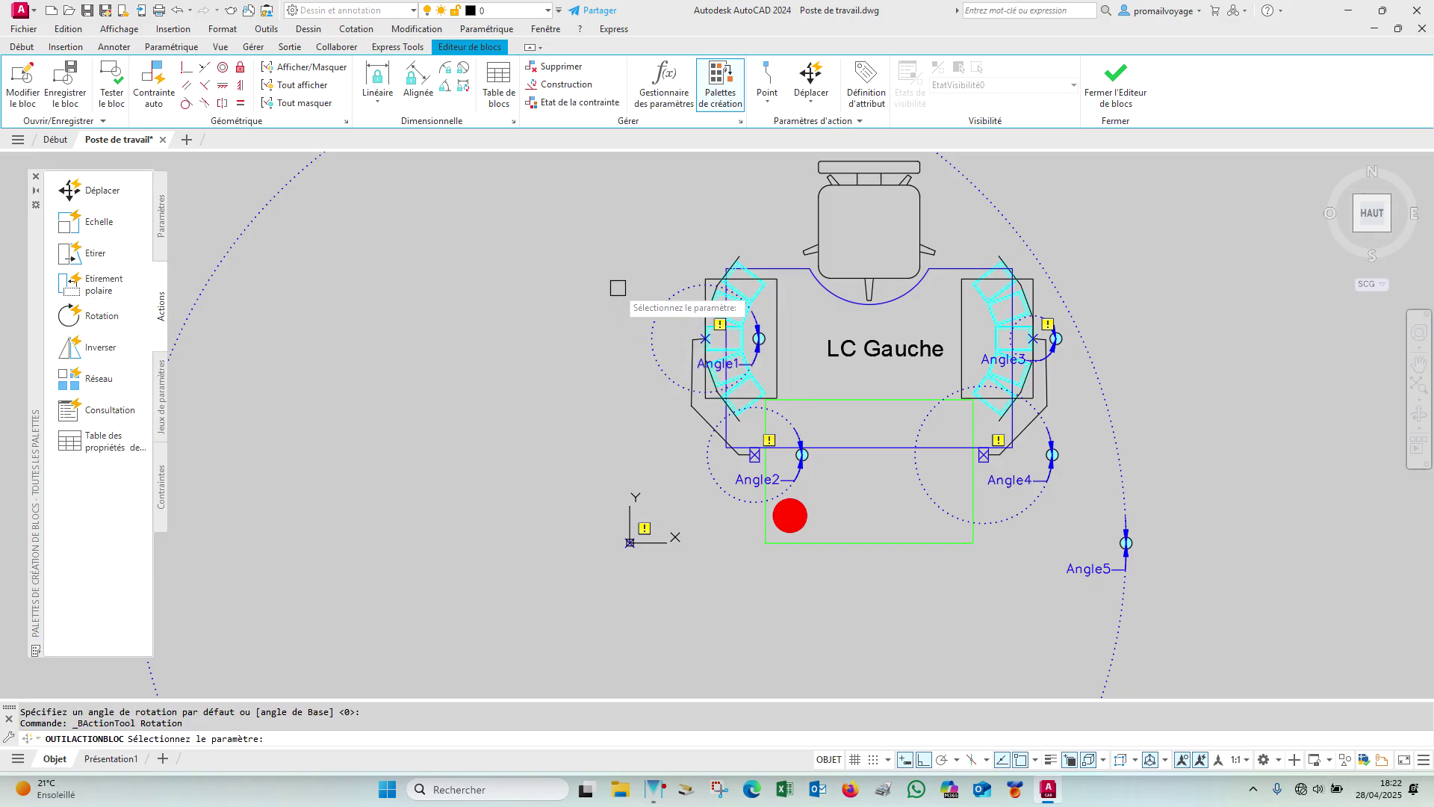
click(195, 739)
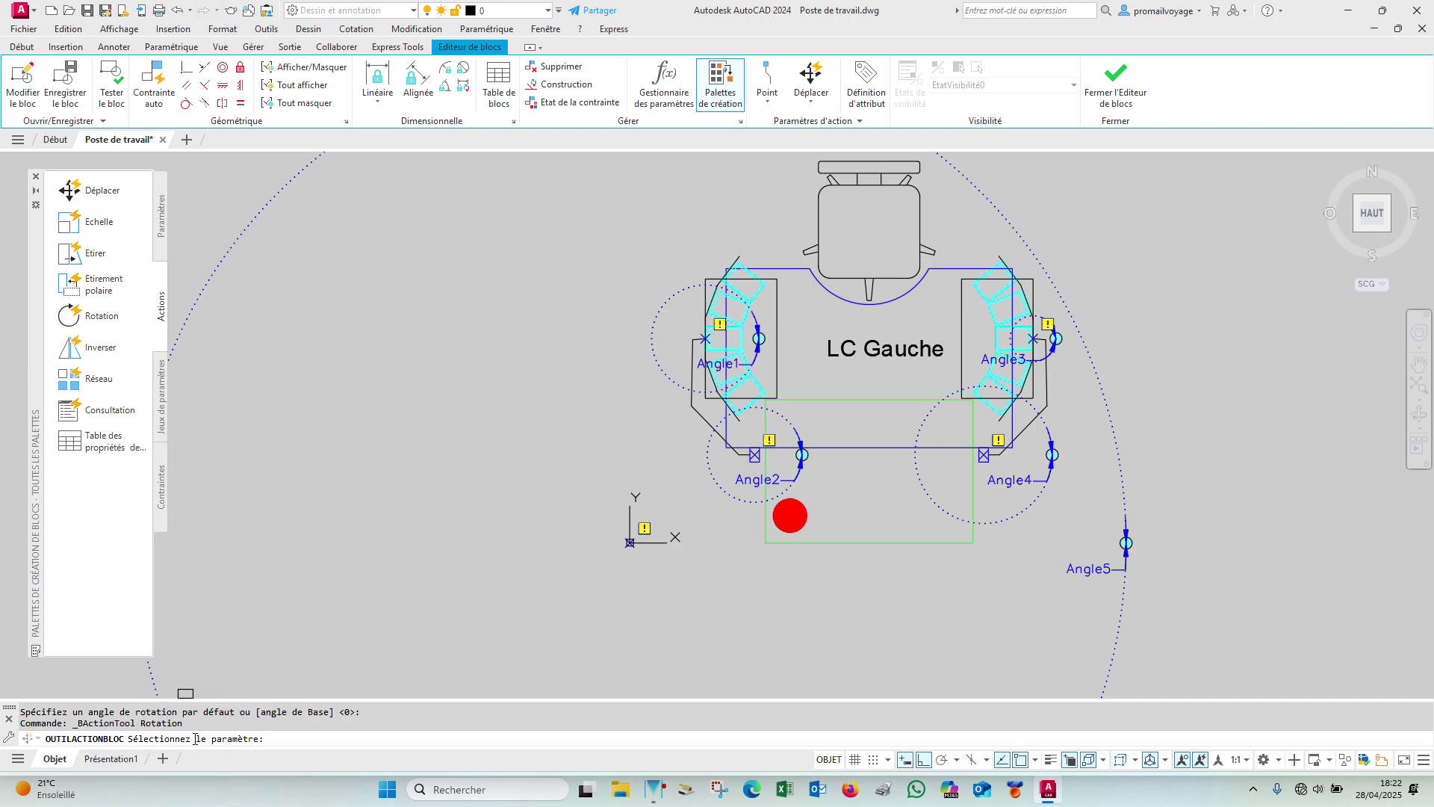
scroll(695, 287, up, 4)
scroll(695, 290, down, 3)
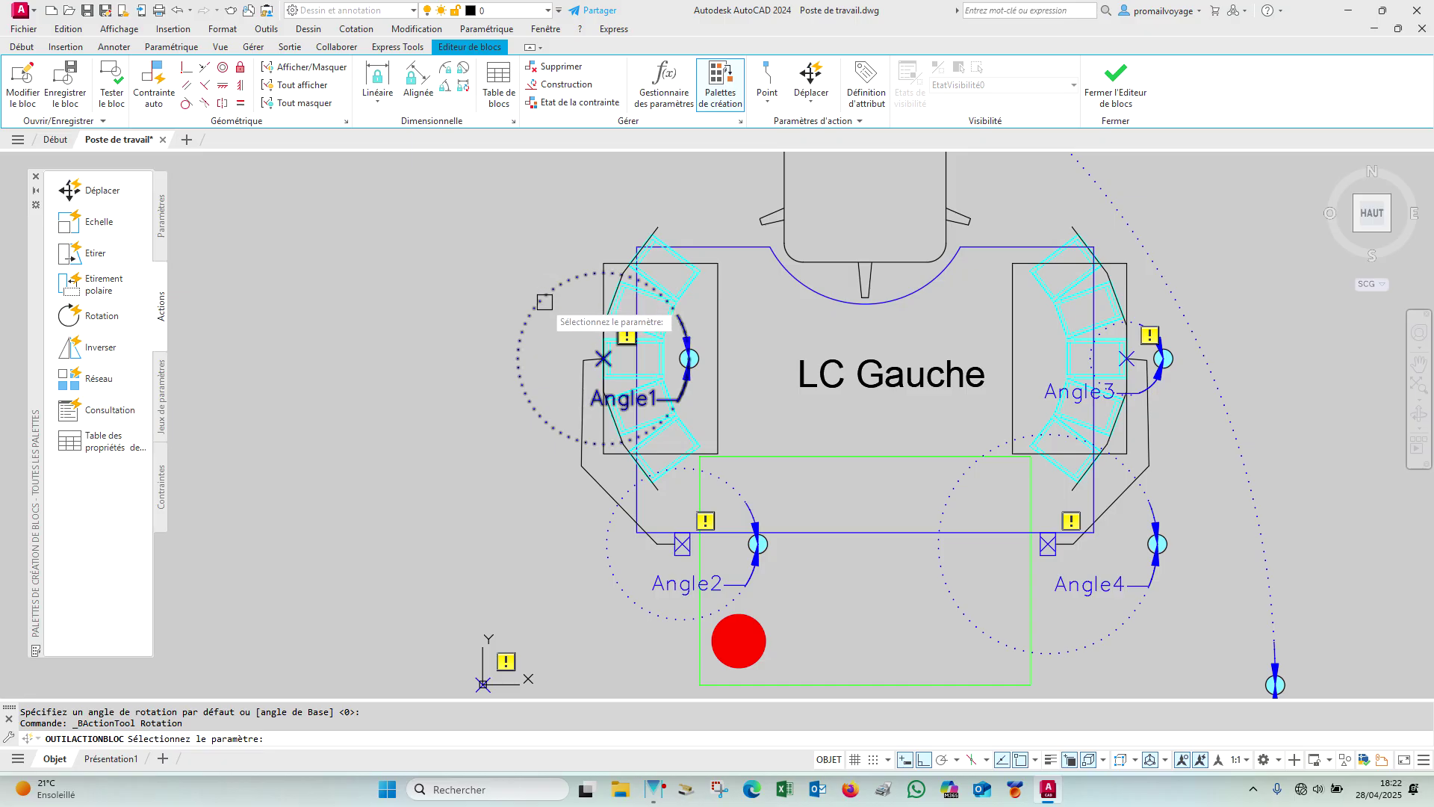
click(543, 302)
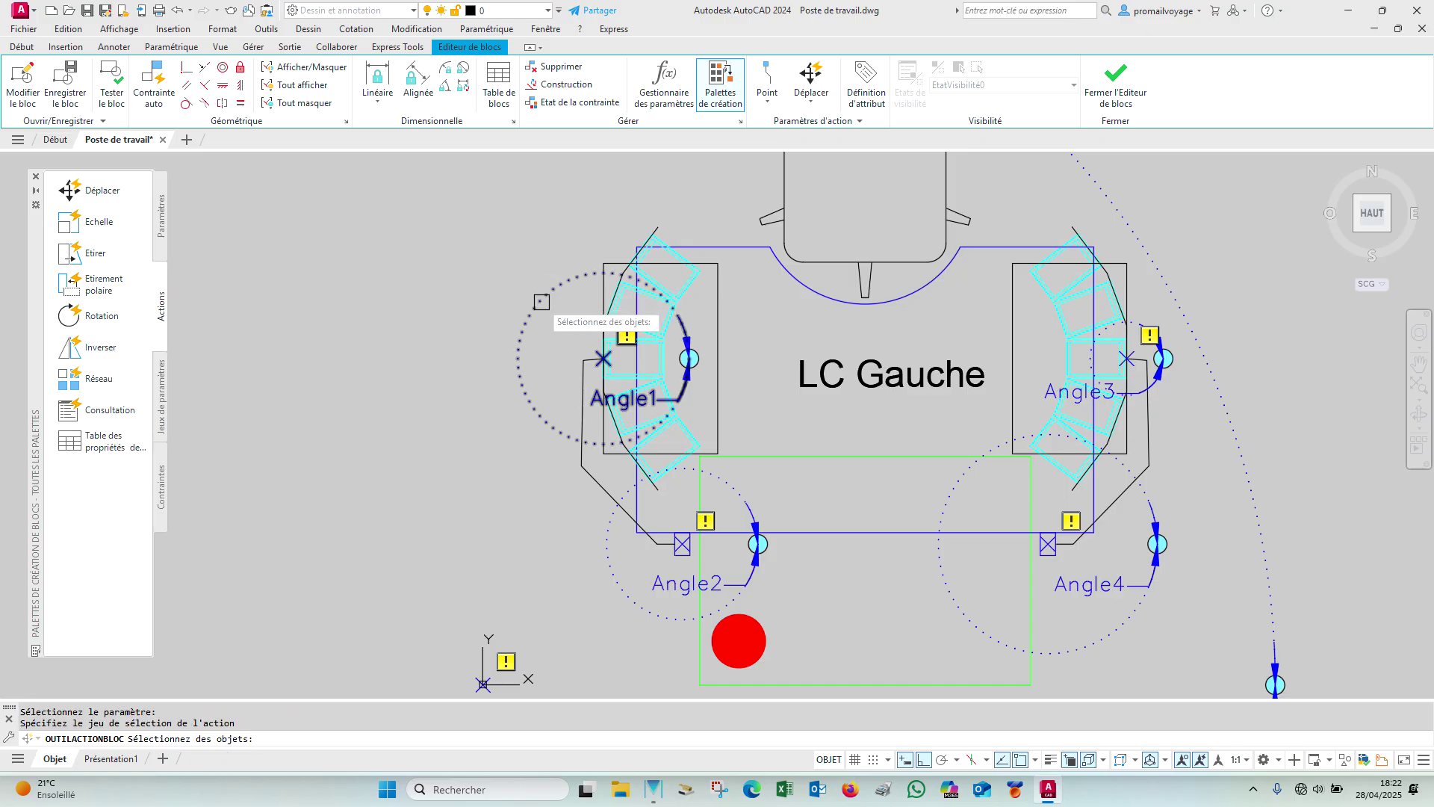
click(579, 194)
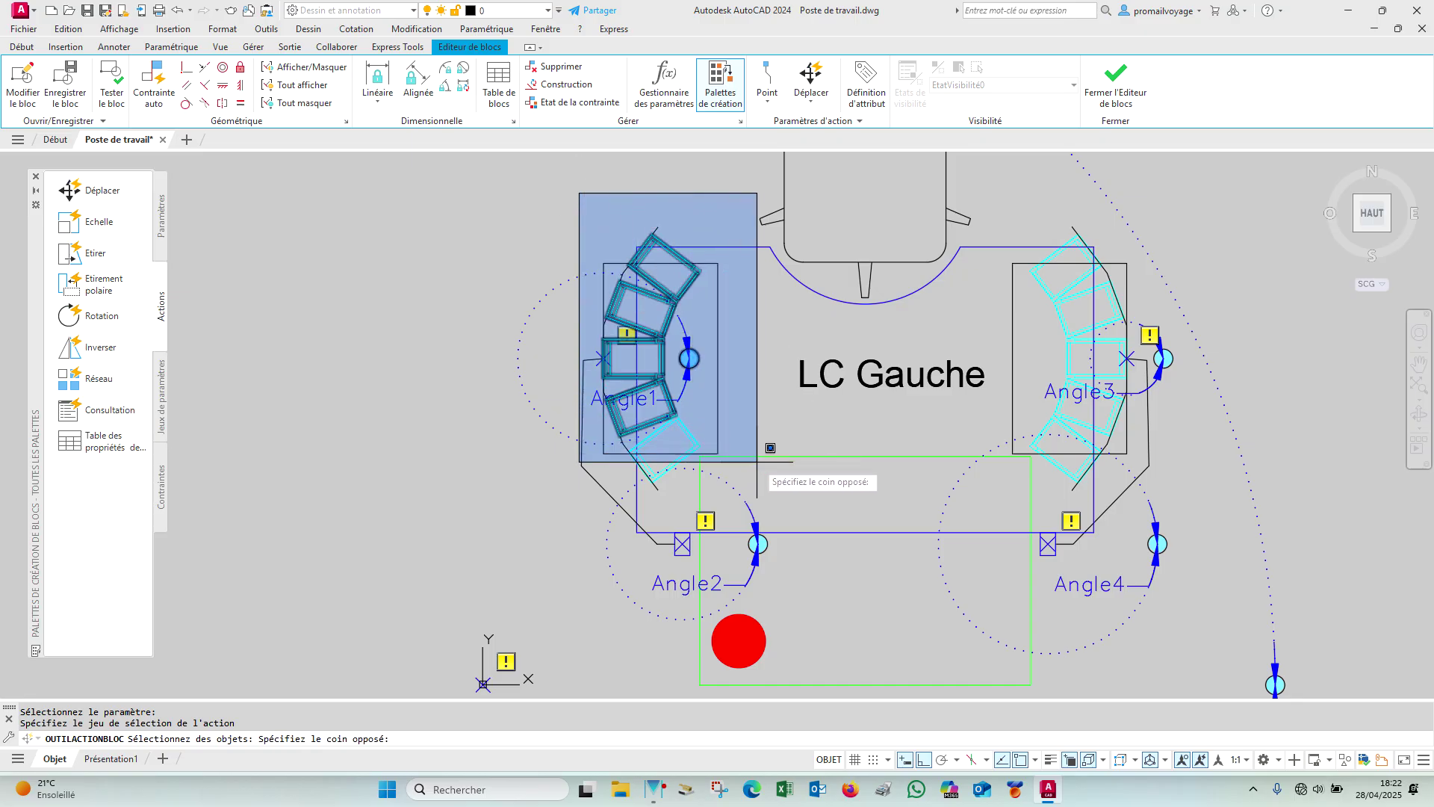
click(798, 484)
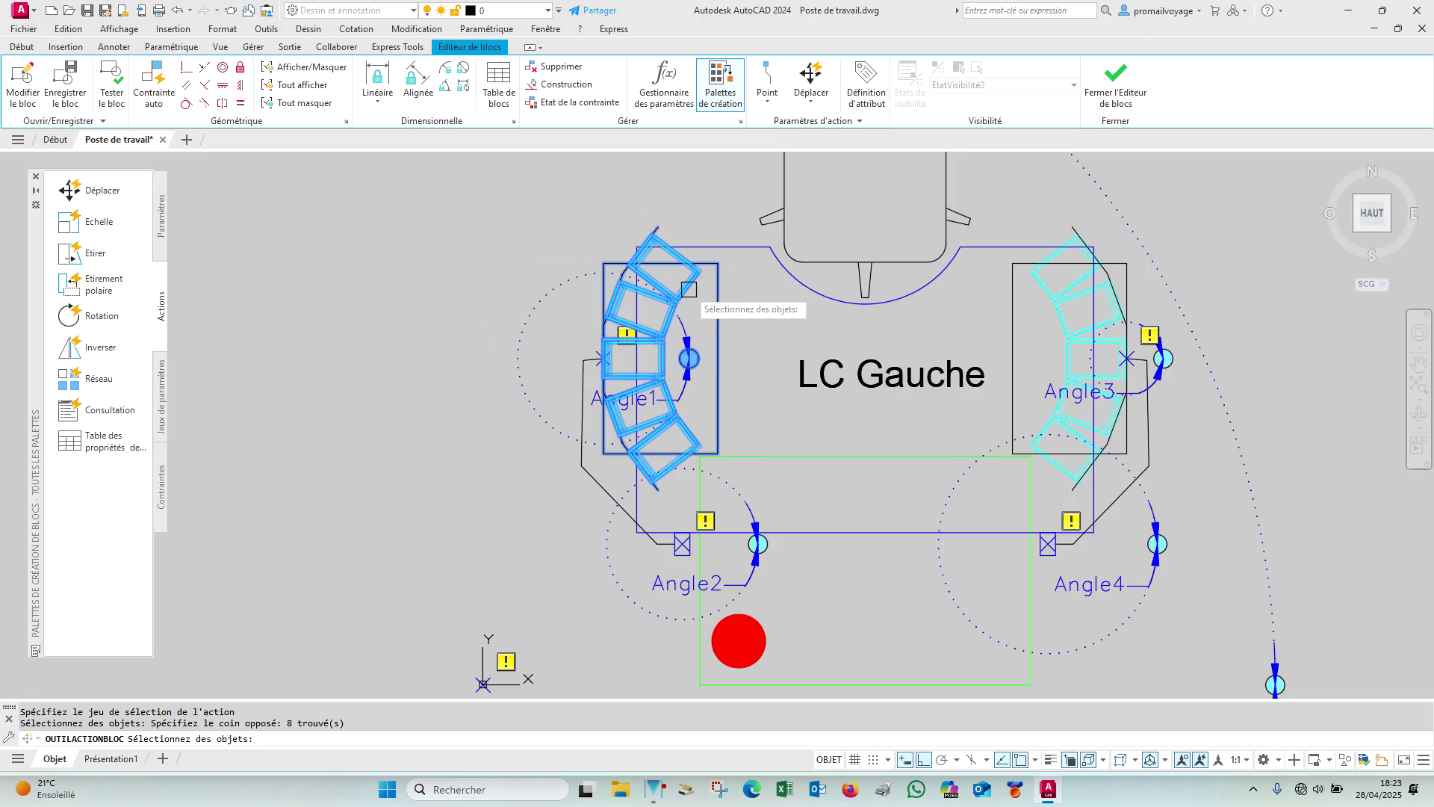
key(Return)
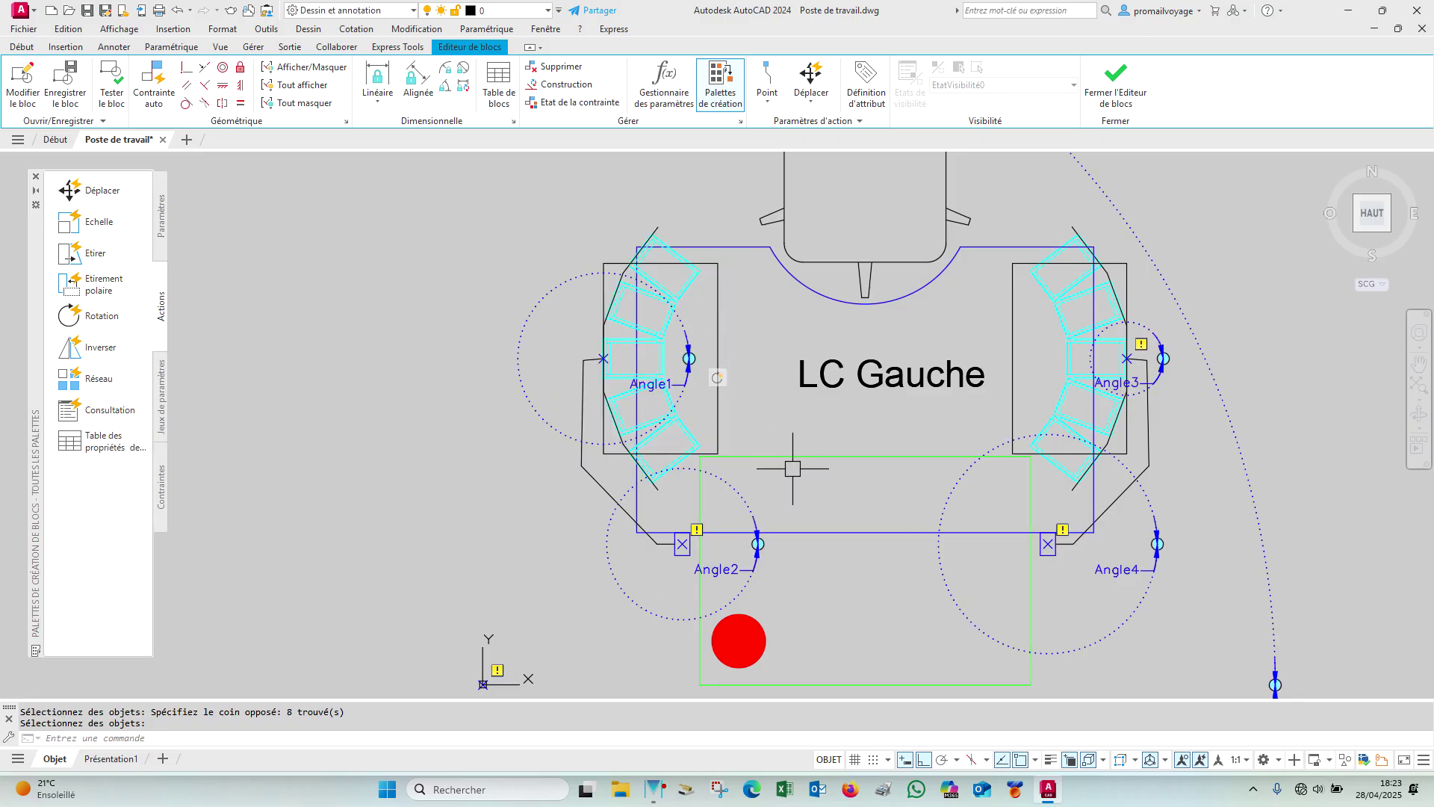
Step: Add a rotation action to the left mount's parameter, including the left support arm, its screen array and the array's rotation parameter
key(Return)
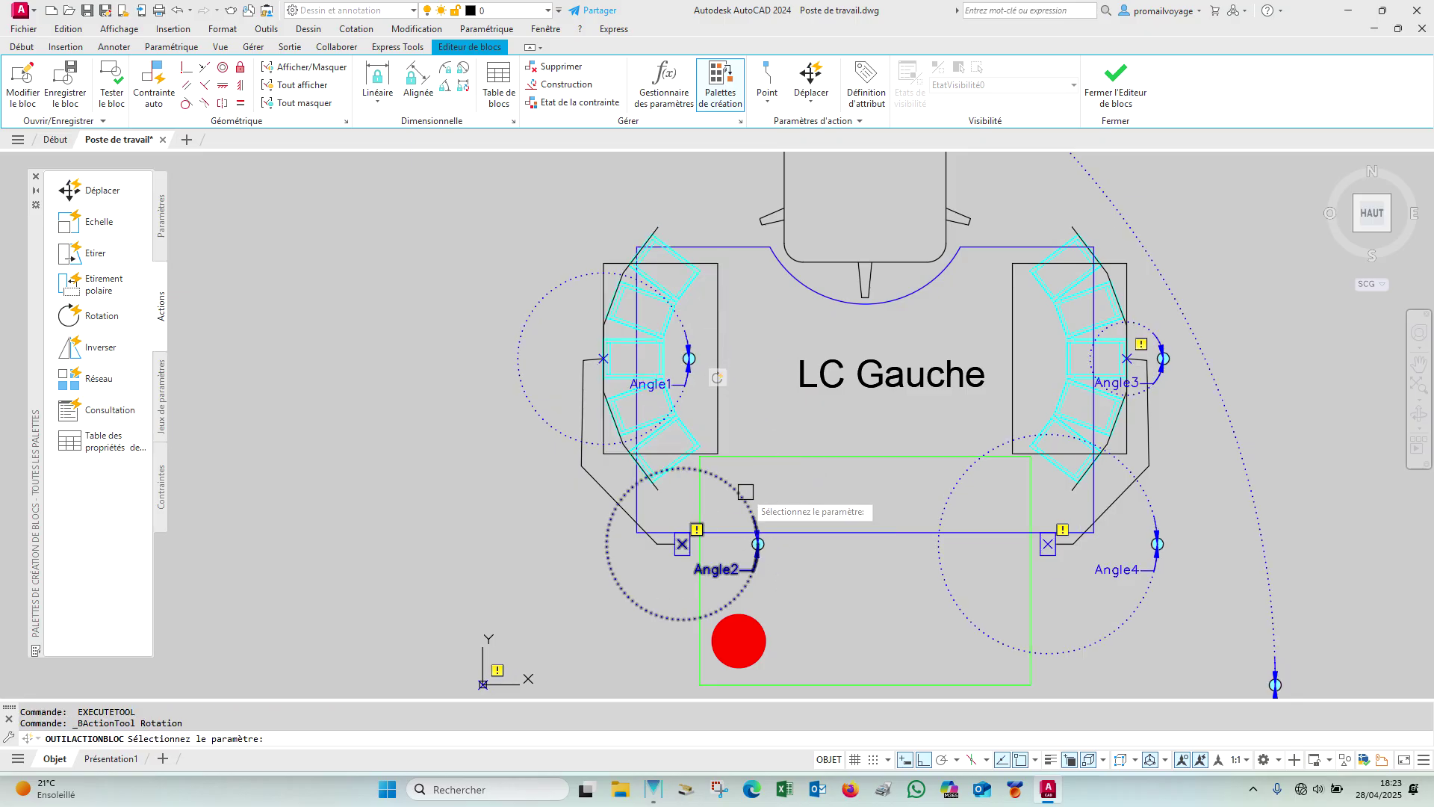
click(734, 487)
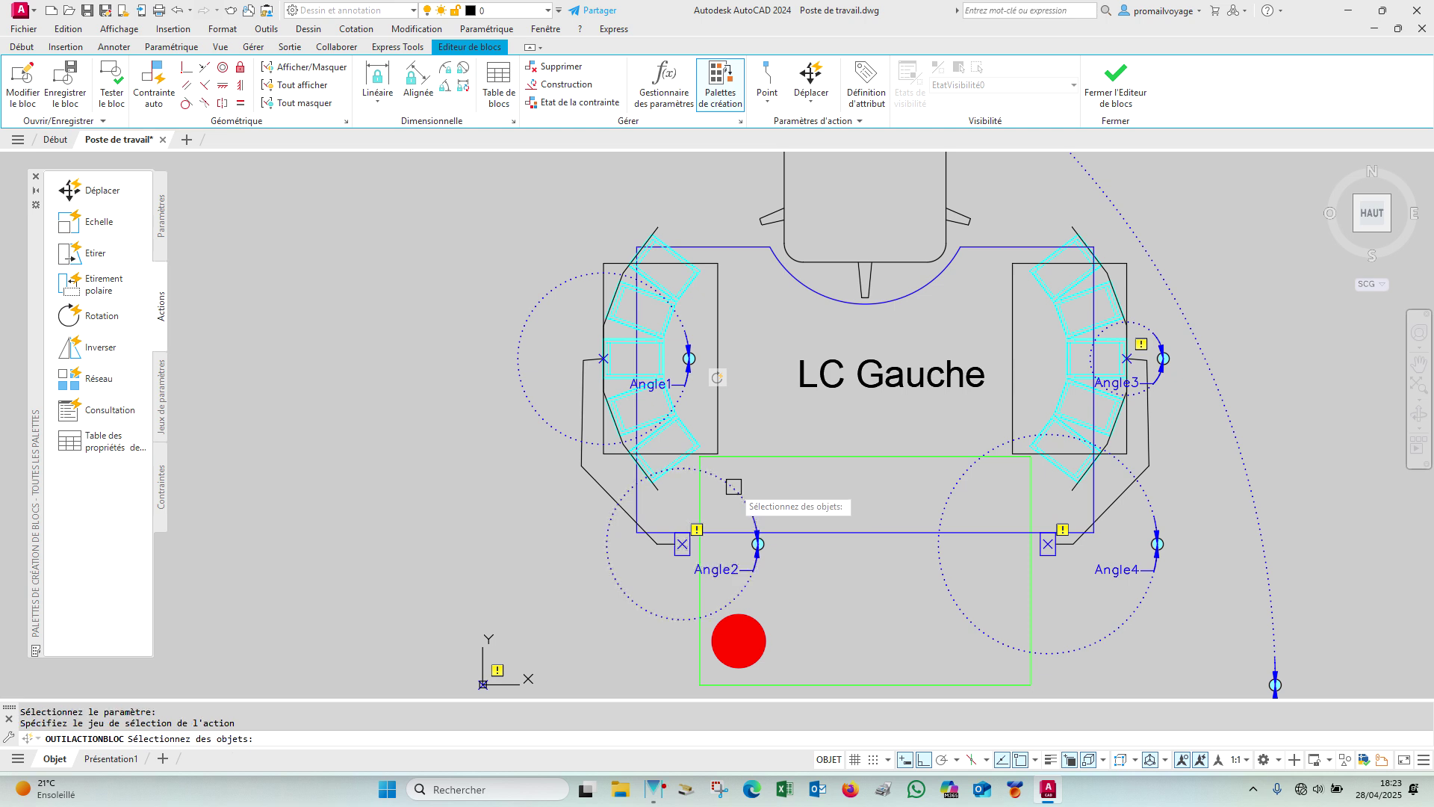
click(500, 173)
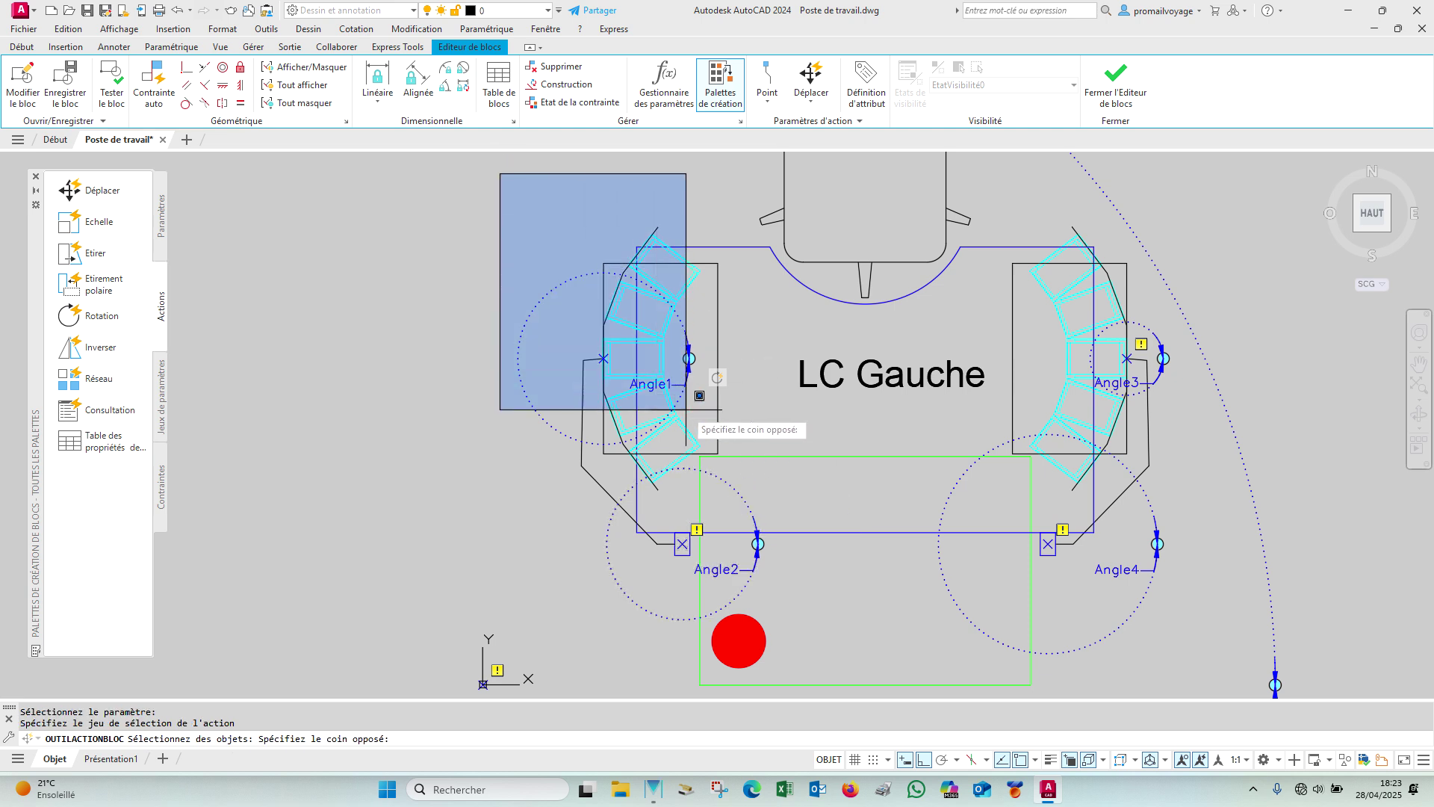
click(736, 547)
scroll(693, 546, up, 6)
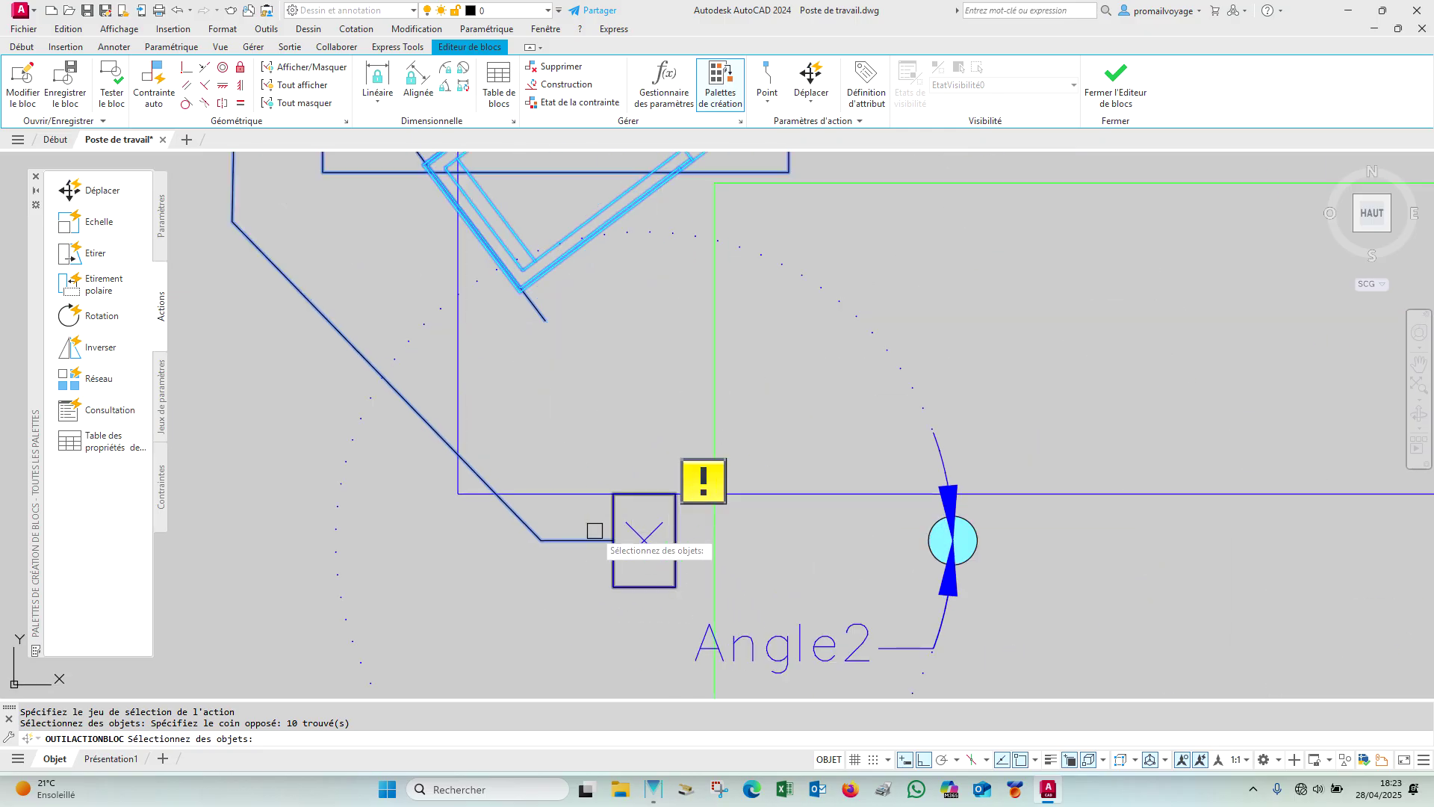
click(560, 543)
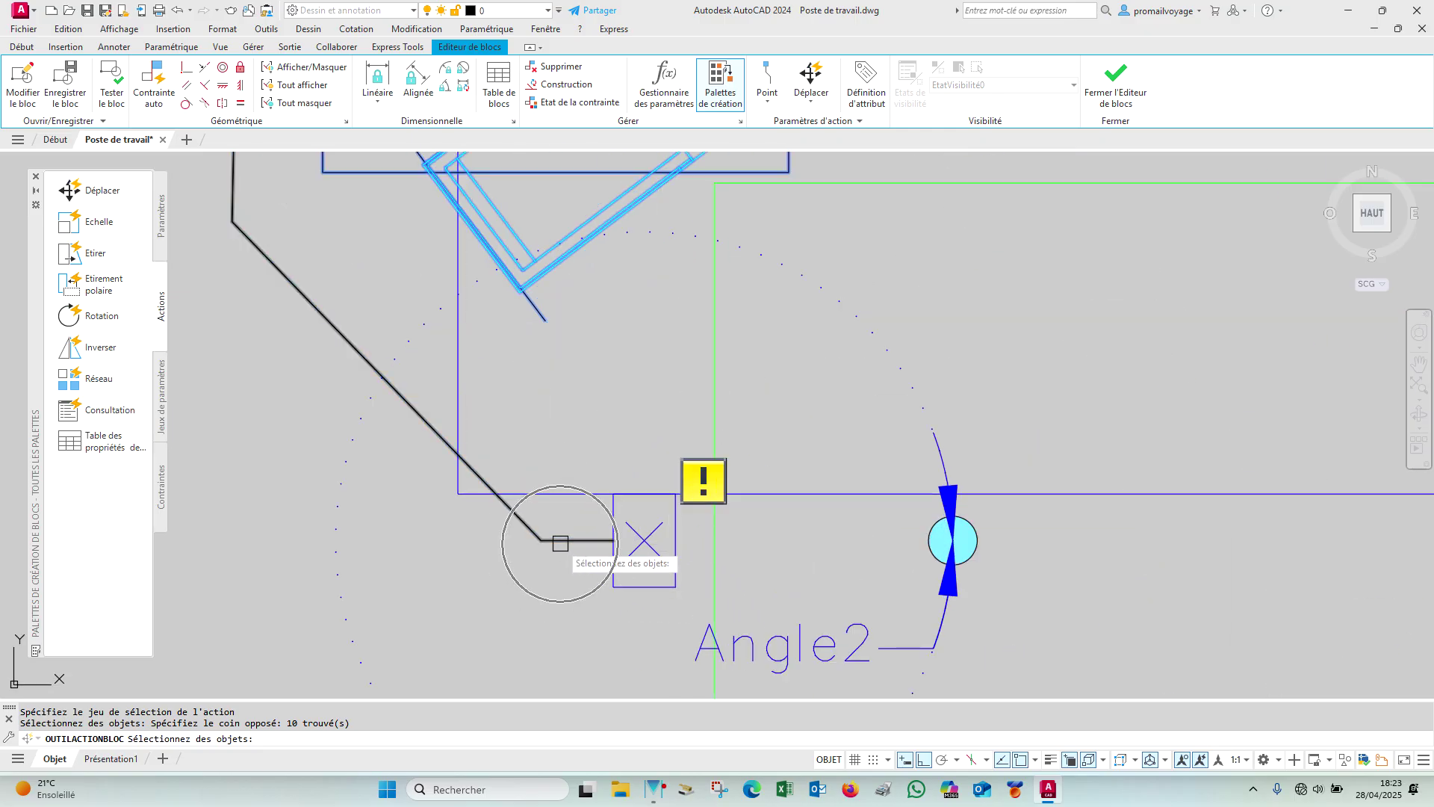
scroll(681, 366, down, 4)
scroll(681, 366, down, 4)
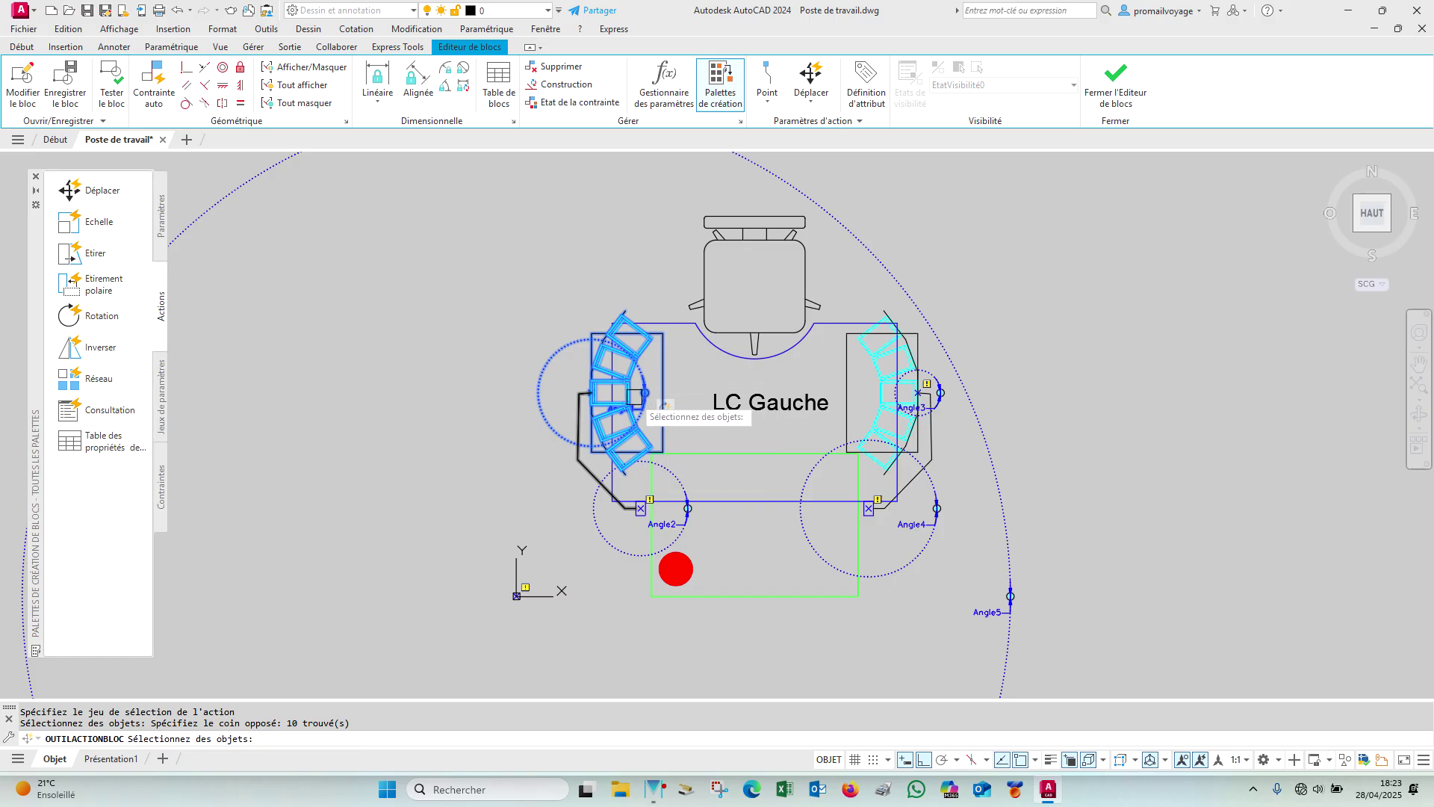
scroll(634, 390, up, 4)
click(446, 224)
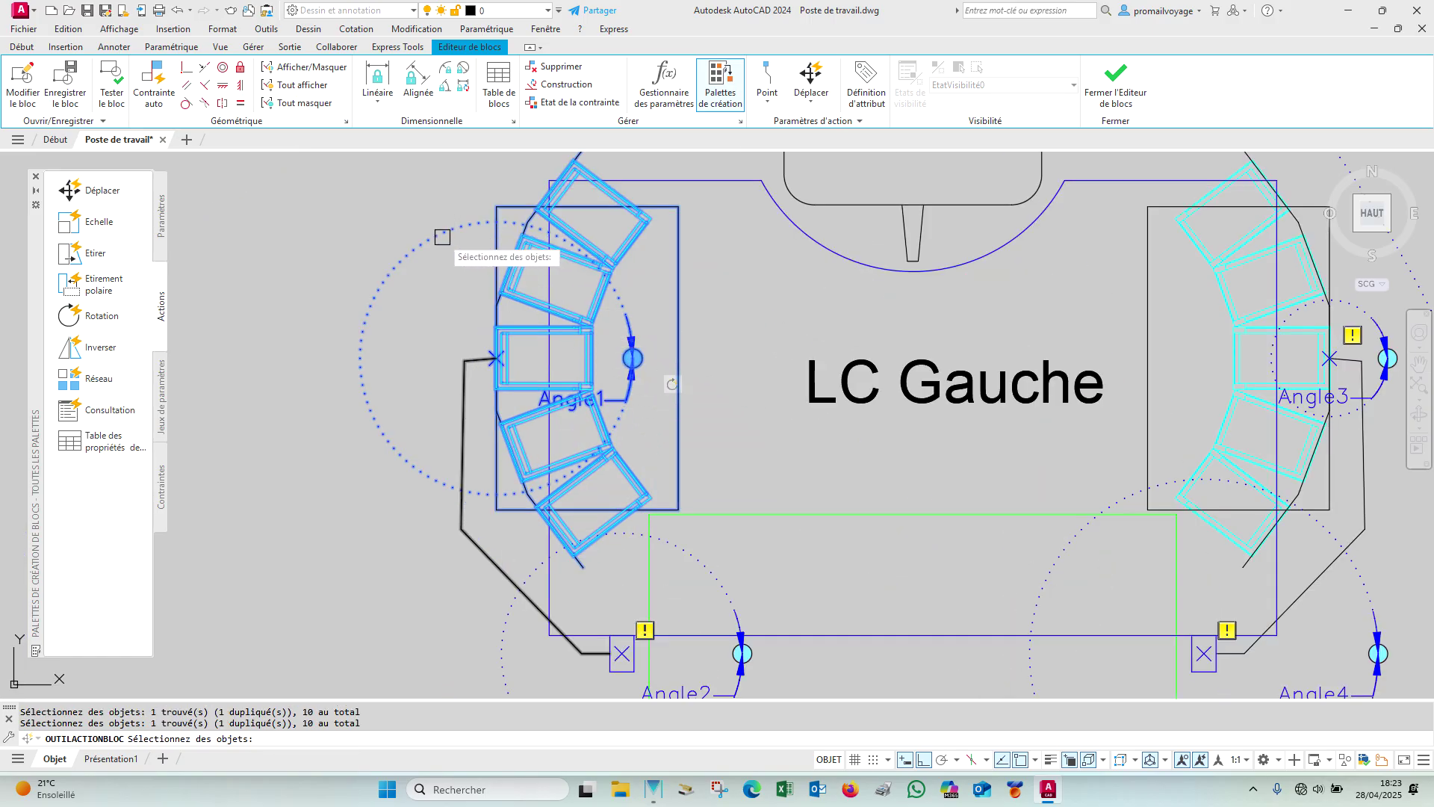
scroll(646, 303, down, 4)
key(Return)
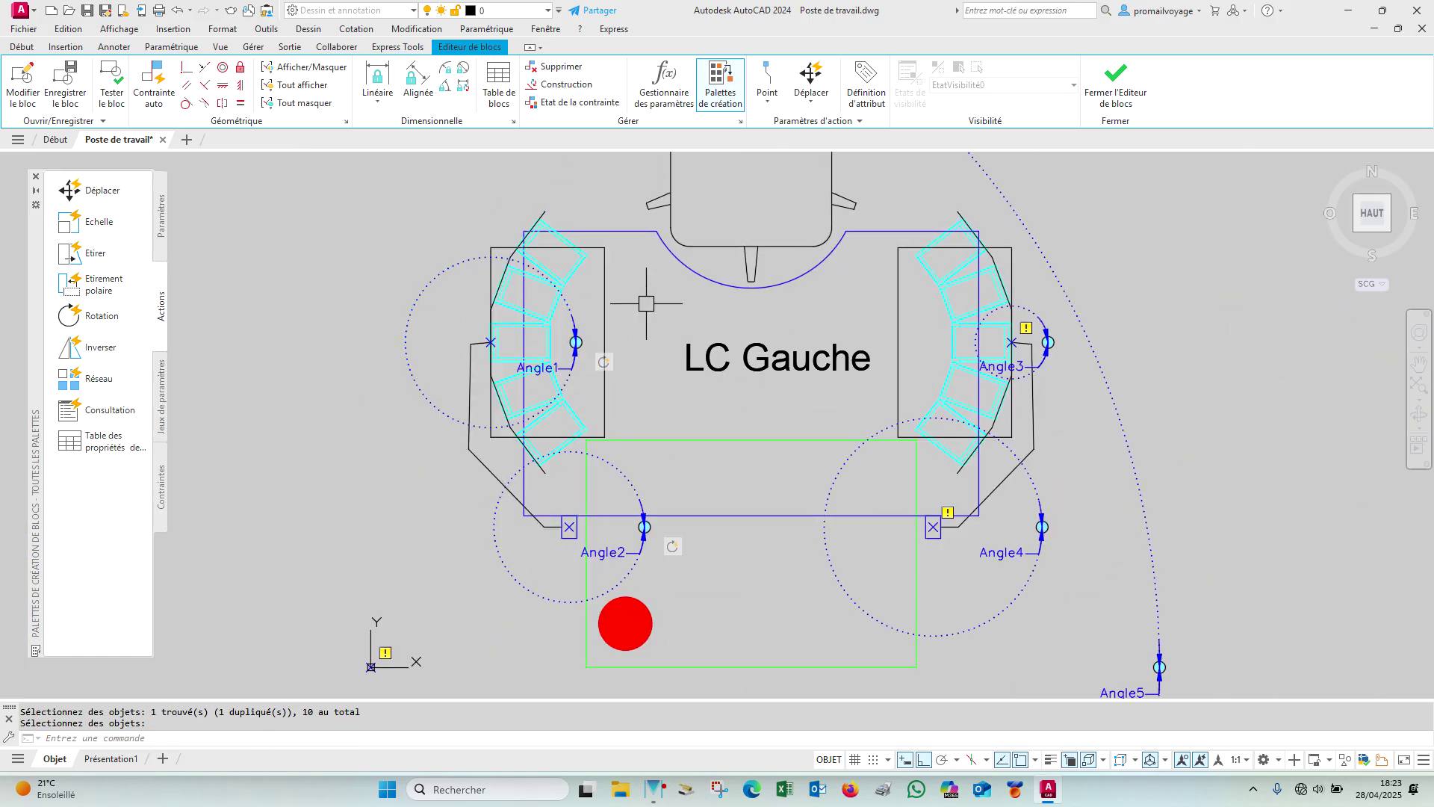
Step: Add a rotation action to the right screen array's rotation parameter, applied to the right screens and their surrounding rectangle
middle_drag(753, 311, 684, 314)
key(Return)
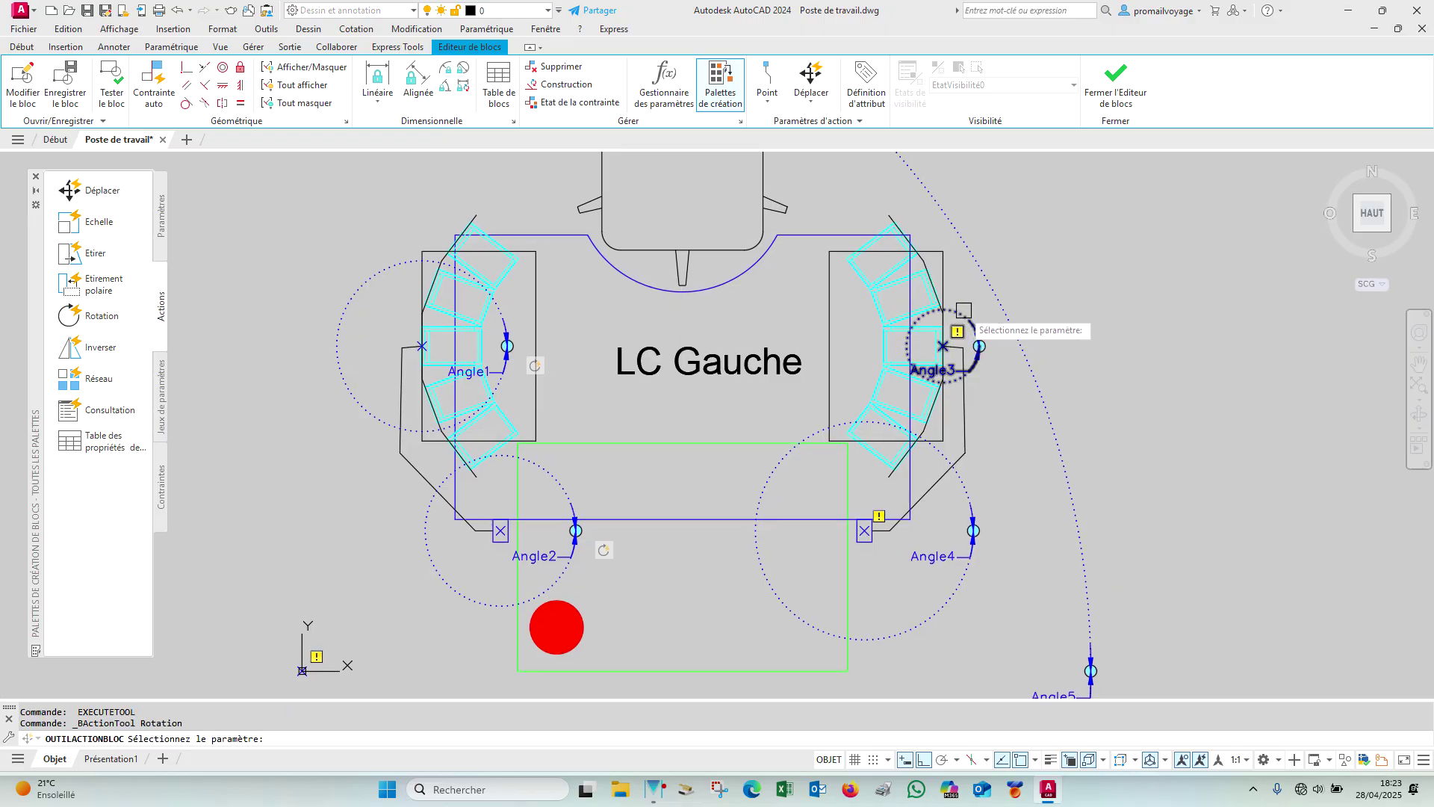
scroll(963, 310, up, 2)
click(962, 316)
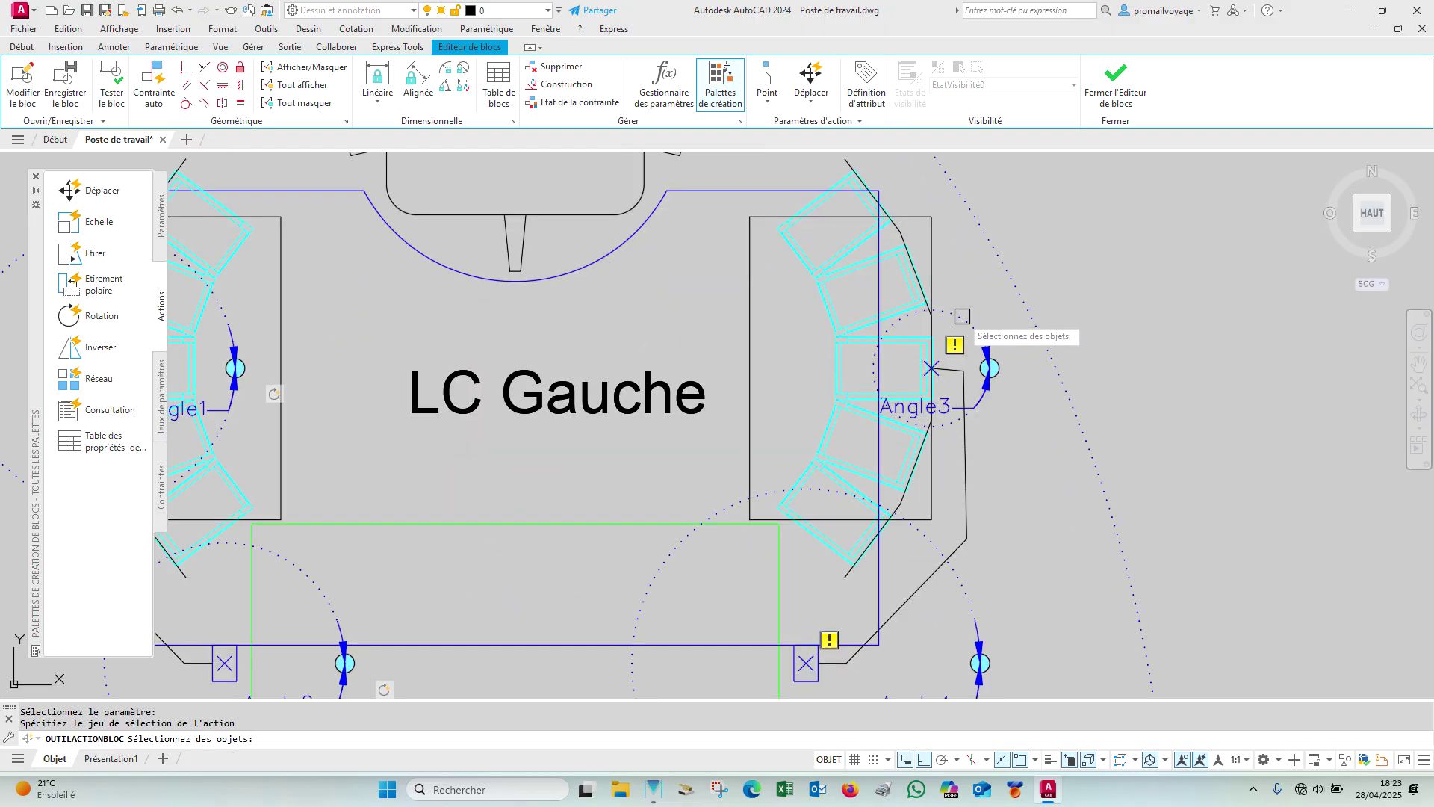
scroll(962, 316, down, 2)
click(807, 196)
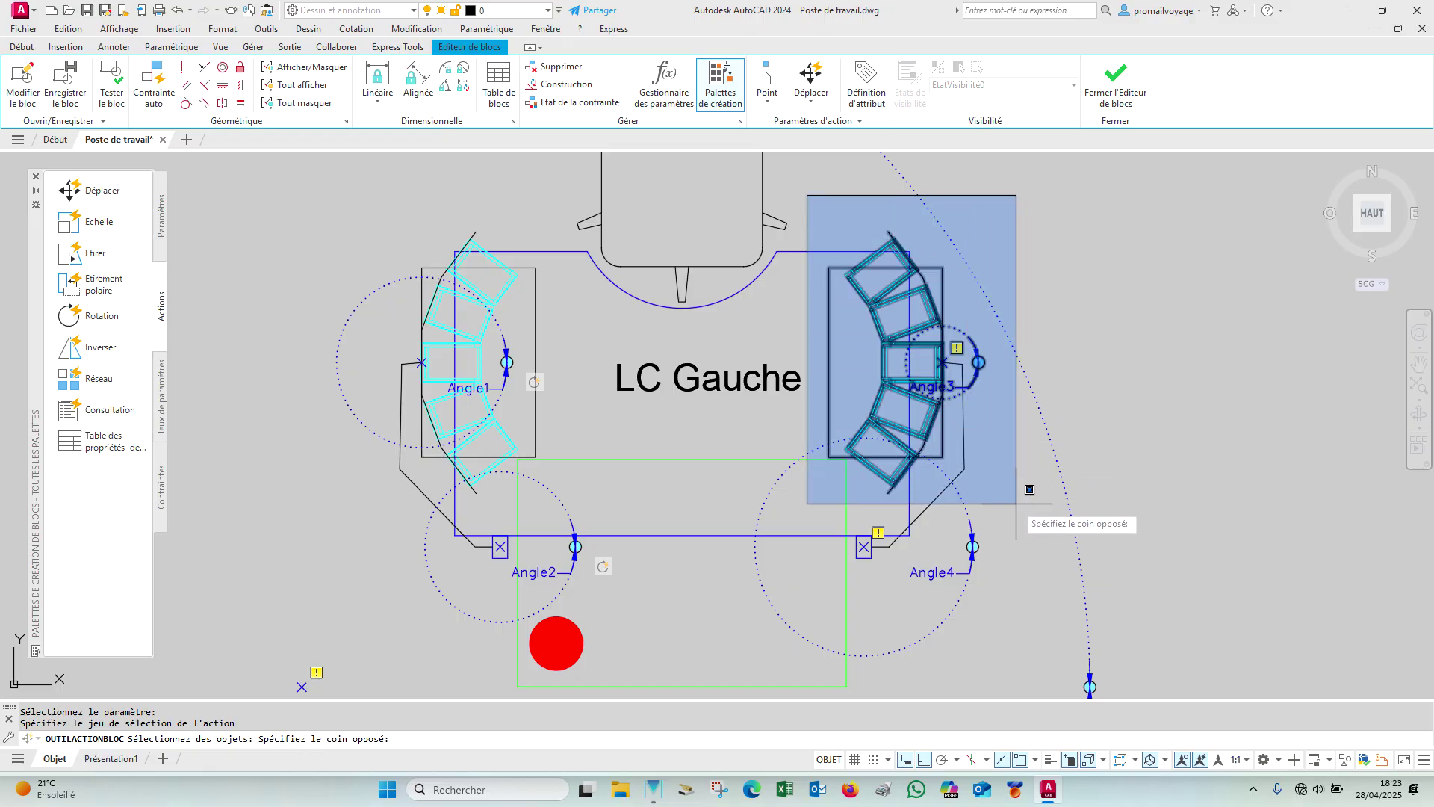
click(1013, 503)
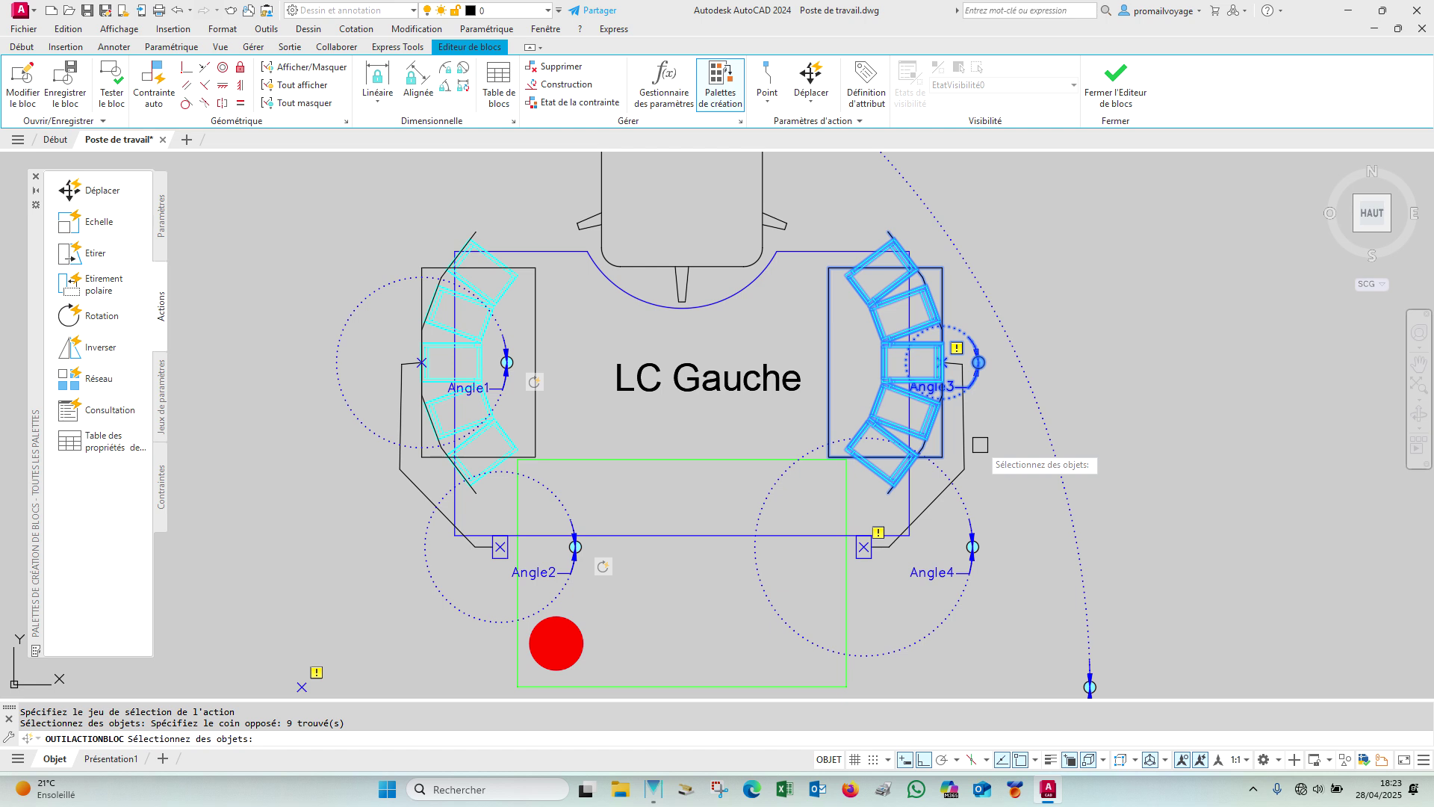
key(Return)
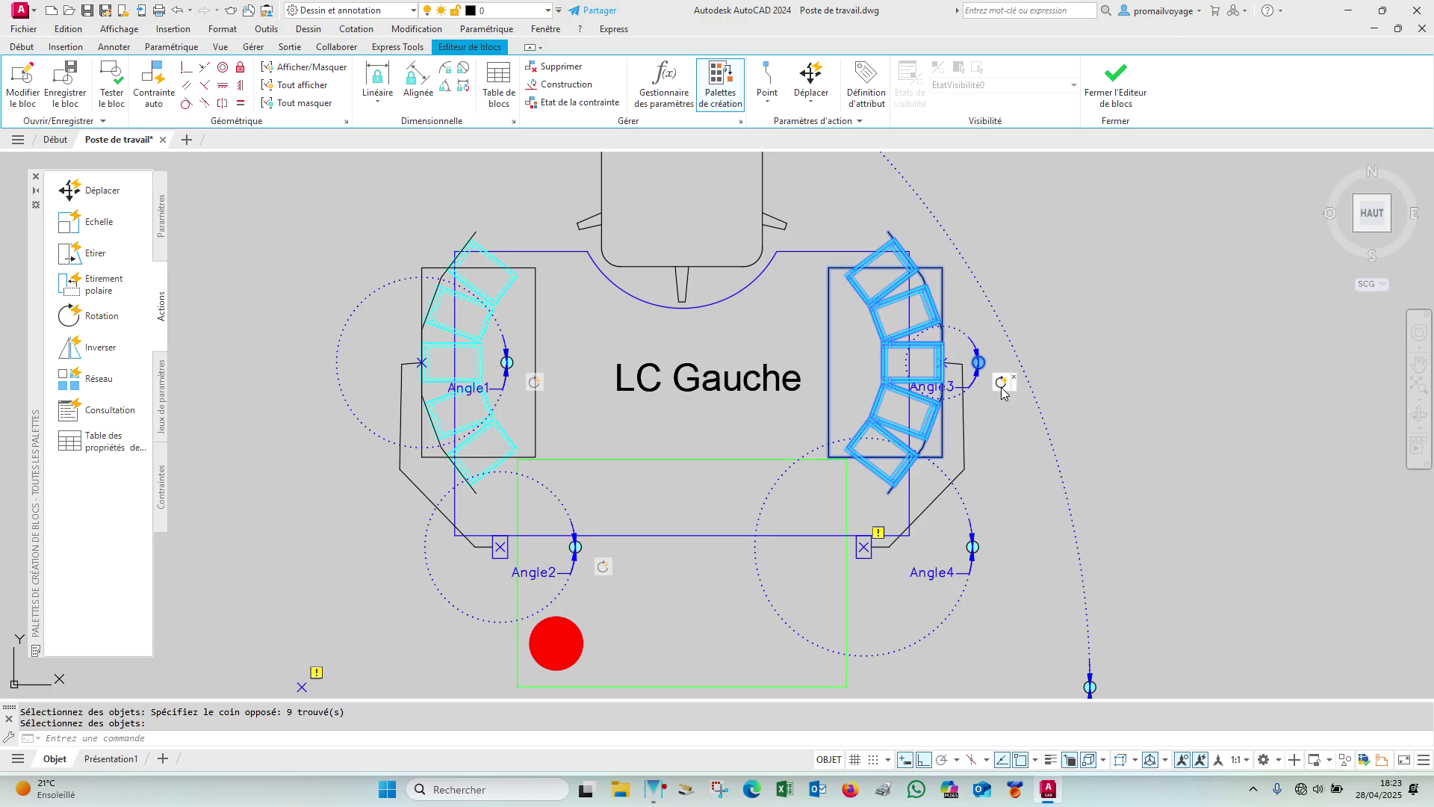
Step: Add a rotation action to the right mount's parameter, including the right support arm, its screen array and the array's rotation parameter
key(Return)
click(960, 499)
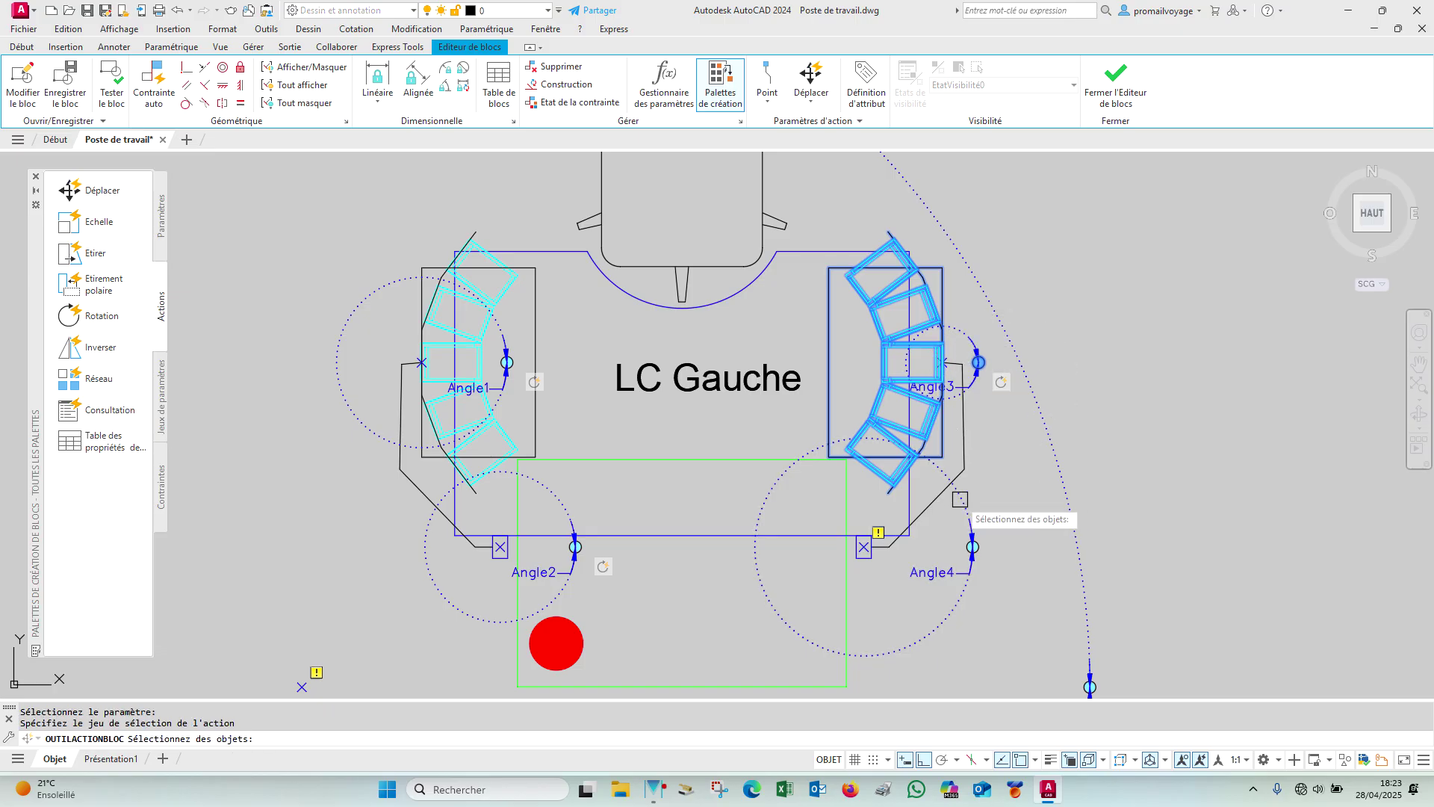
click(808, 200)
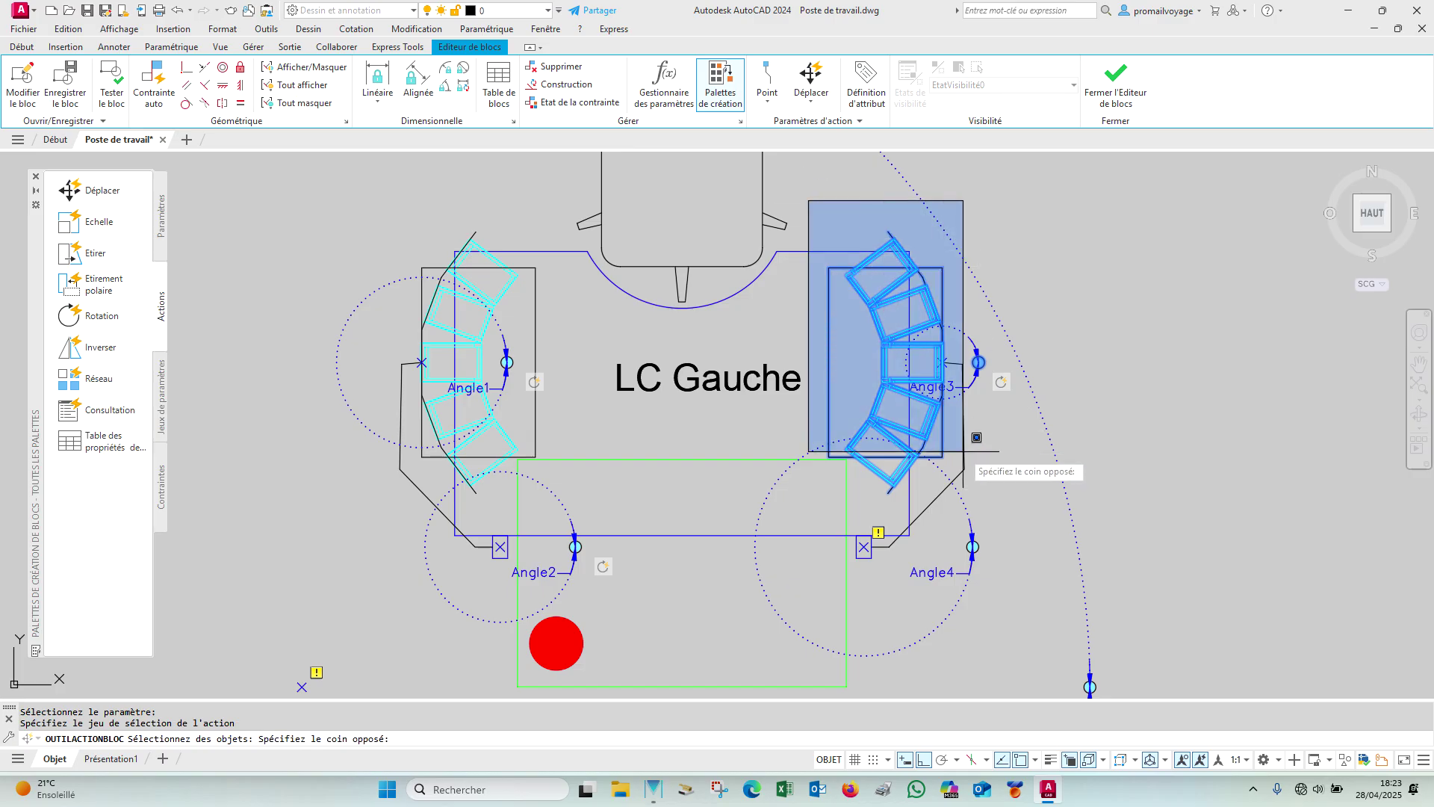
click(1028, 537)
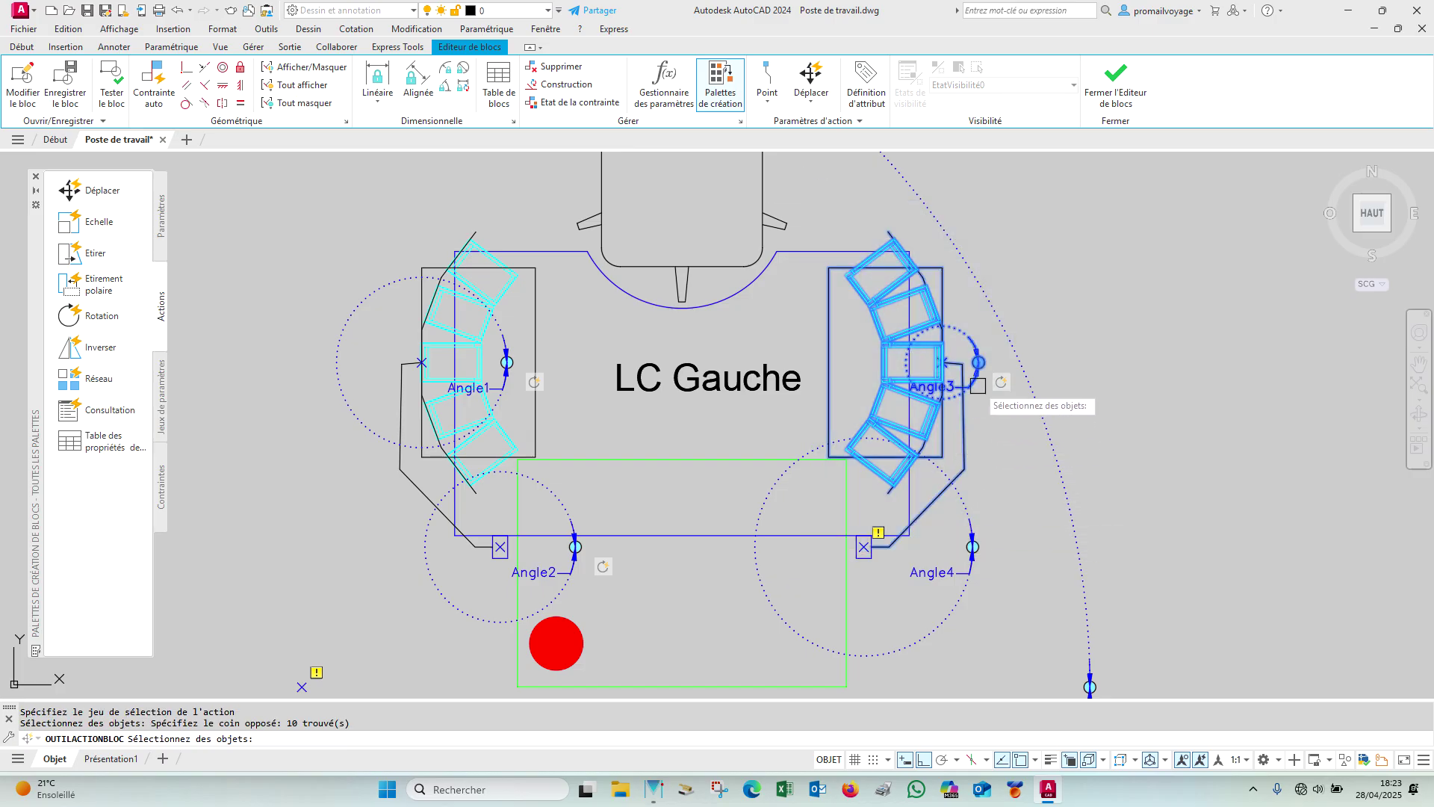
click(973, 333)
key(Return)
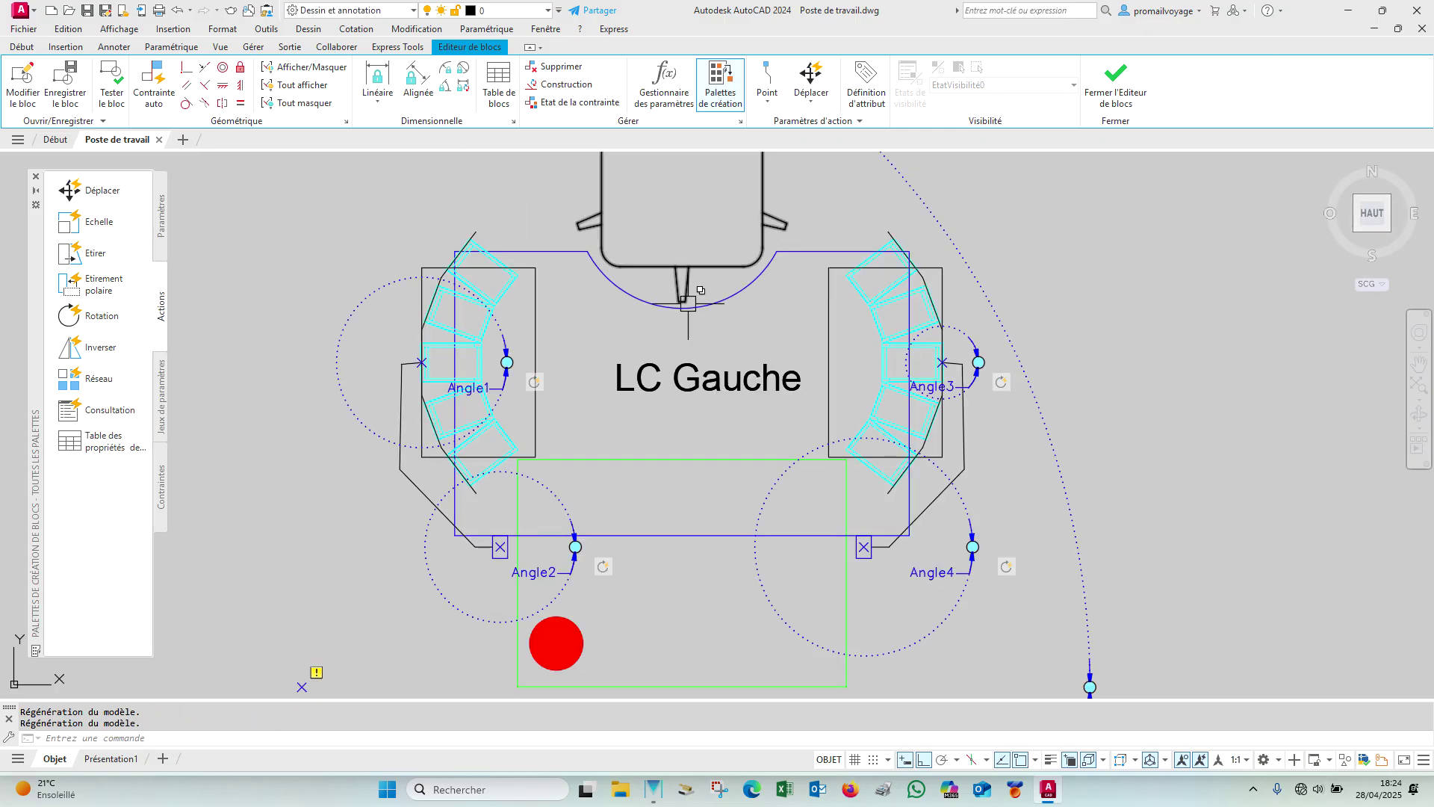
Step: Test the block by swinging the right support arm and its screen array outwards freehand, with ortho mode off
scroll(689, 309, down, 4)
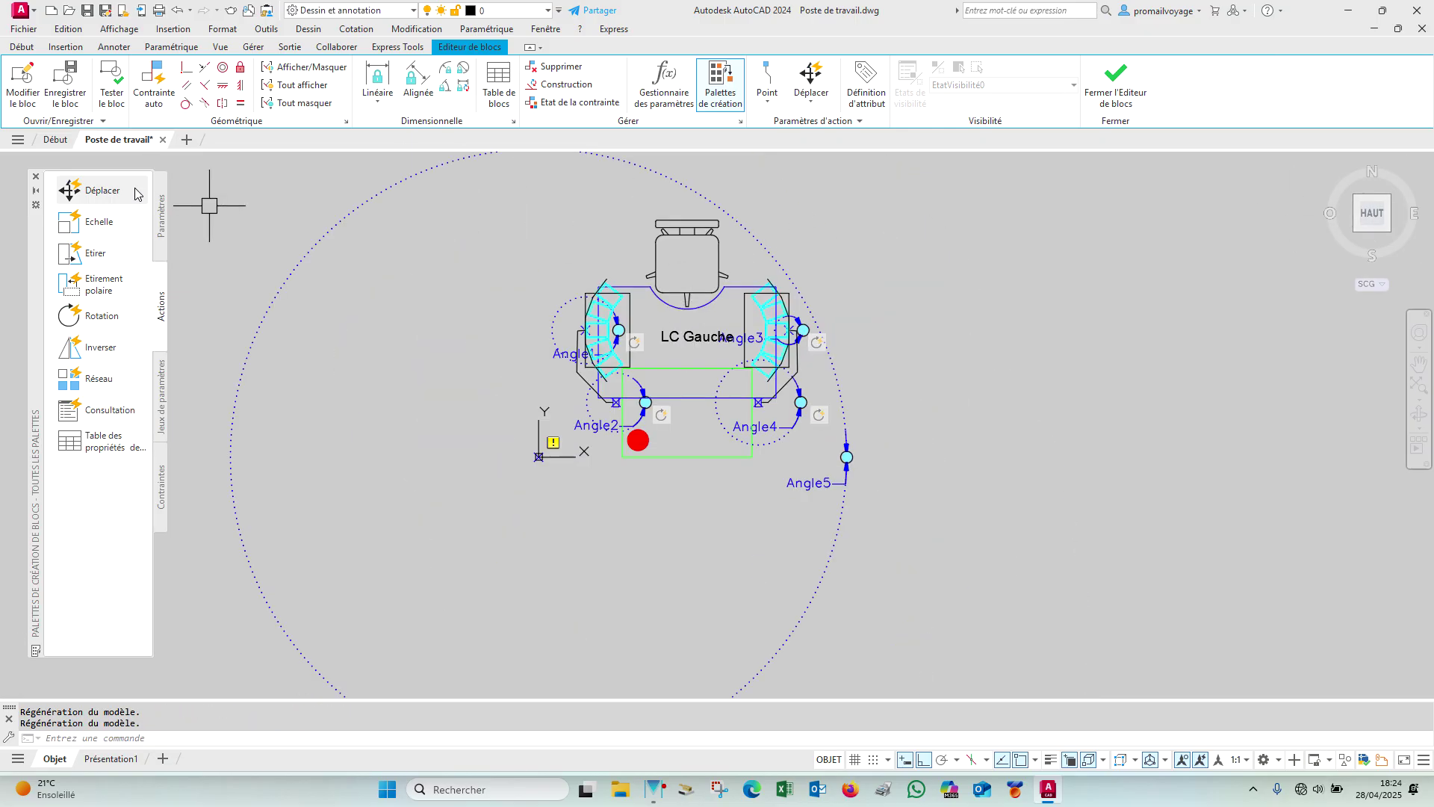
click(112, 88)
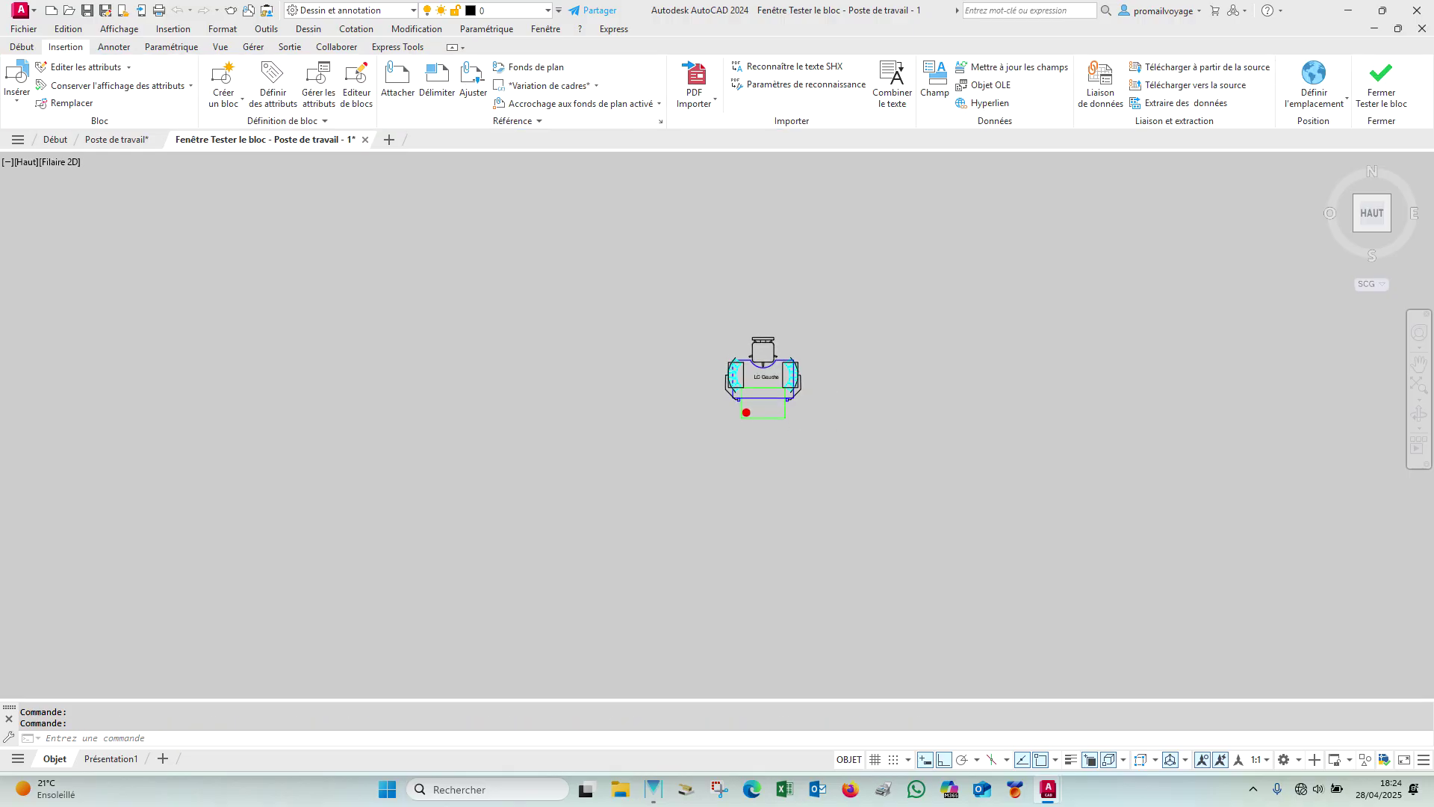
scroll(786, 388, down, 2)
middle_drag(786, 387, 739, 372)
click(838, 345)
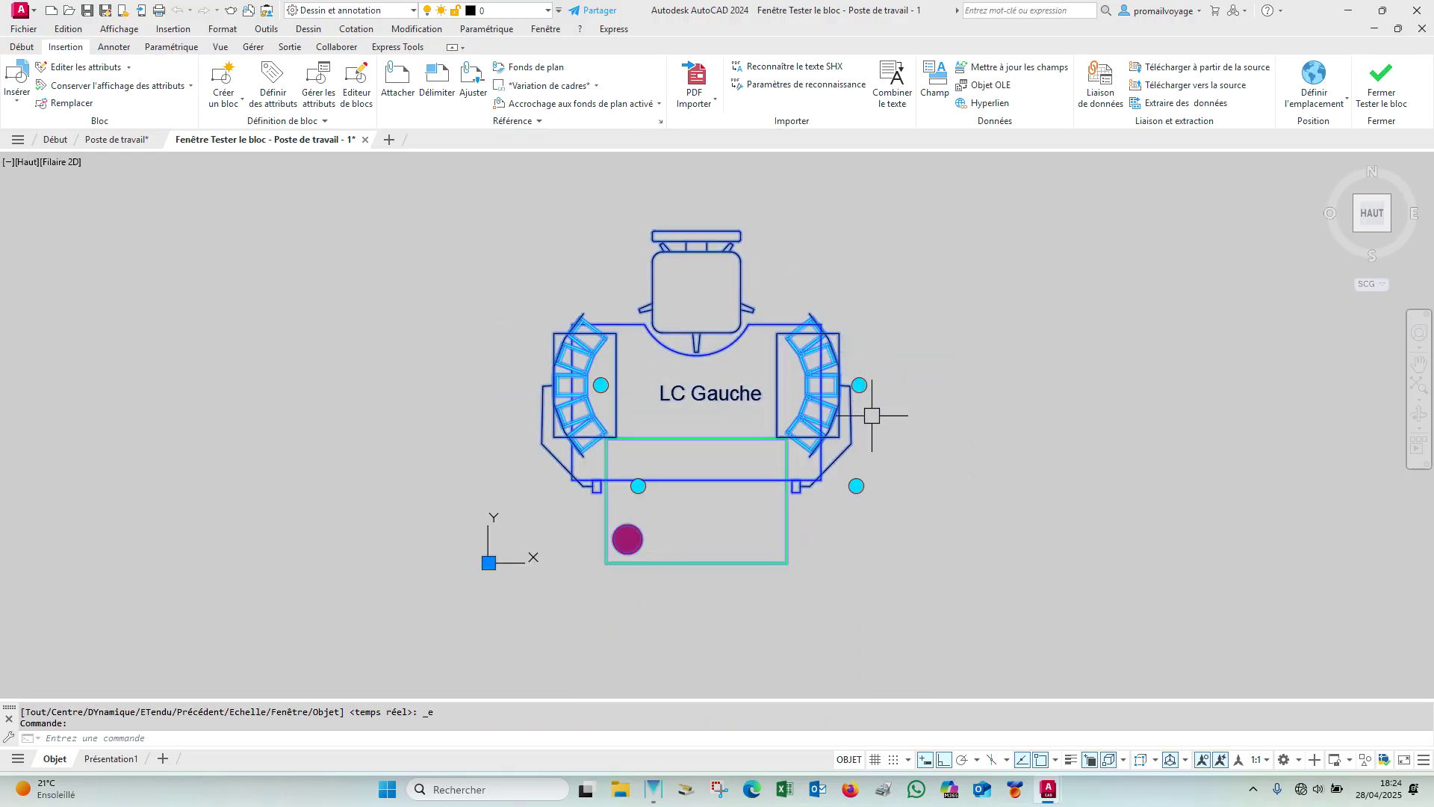
click(856, 485)
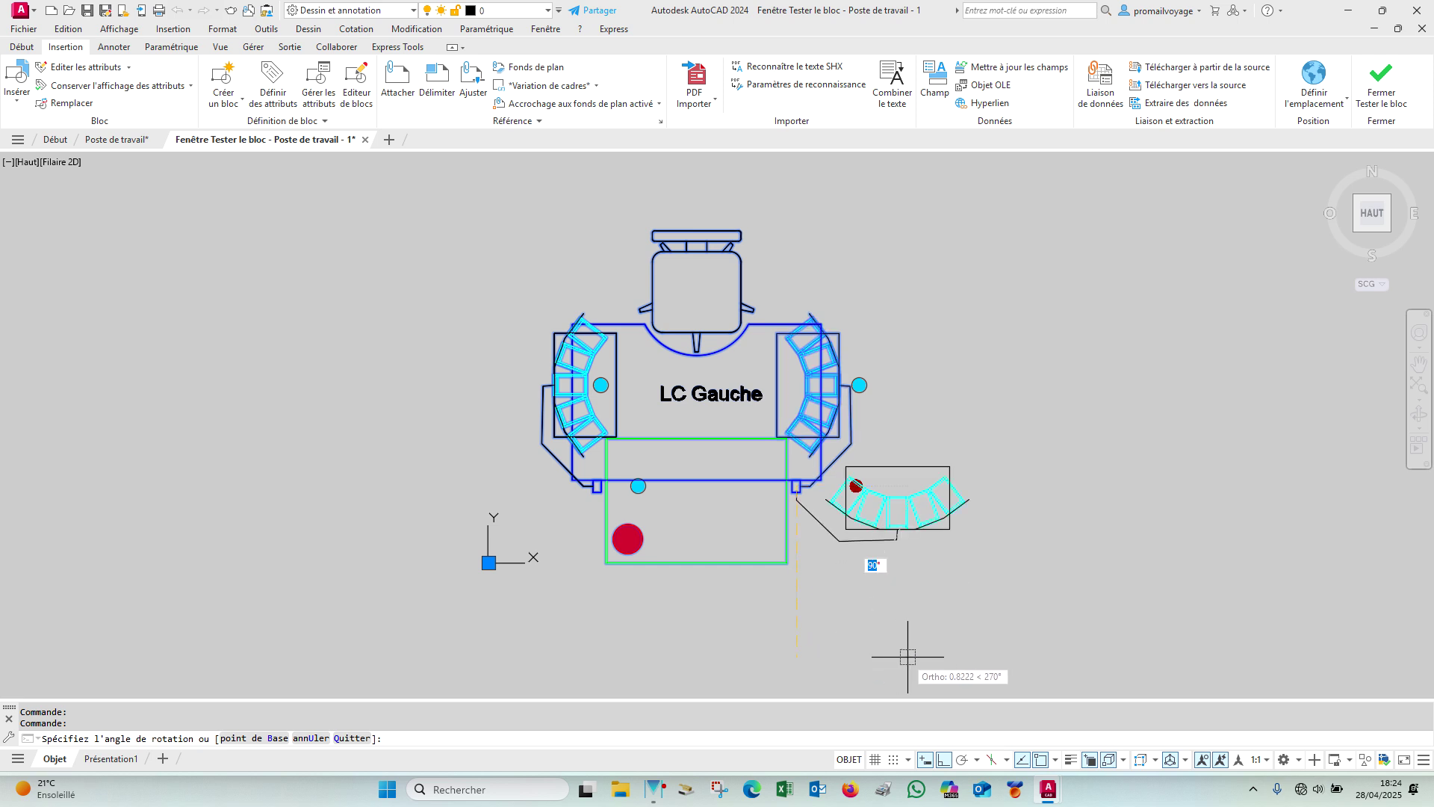
click(944, 760)
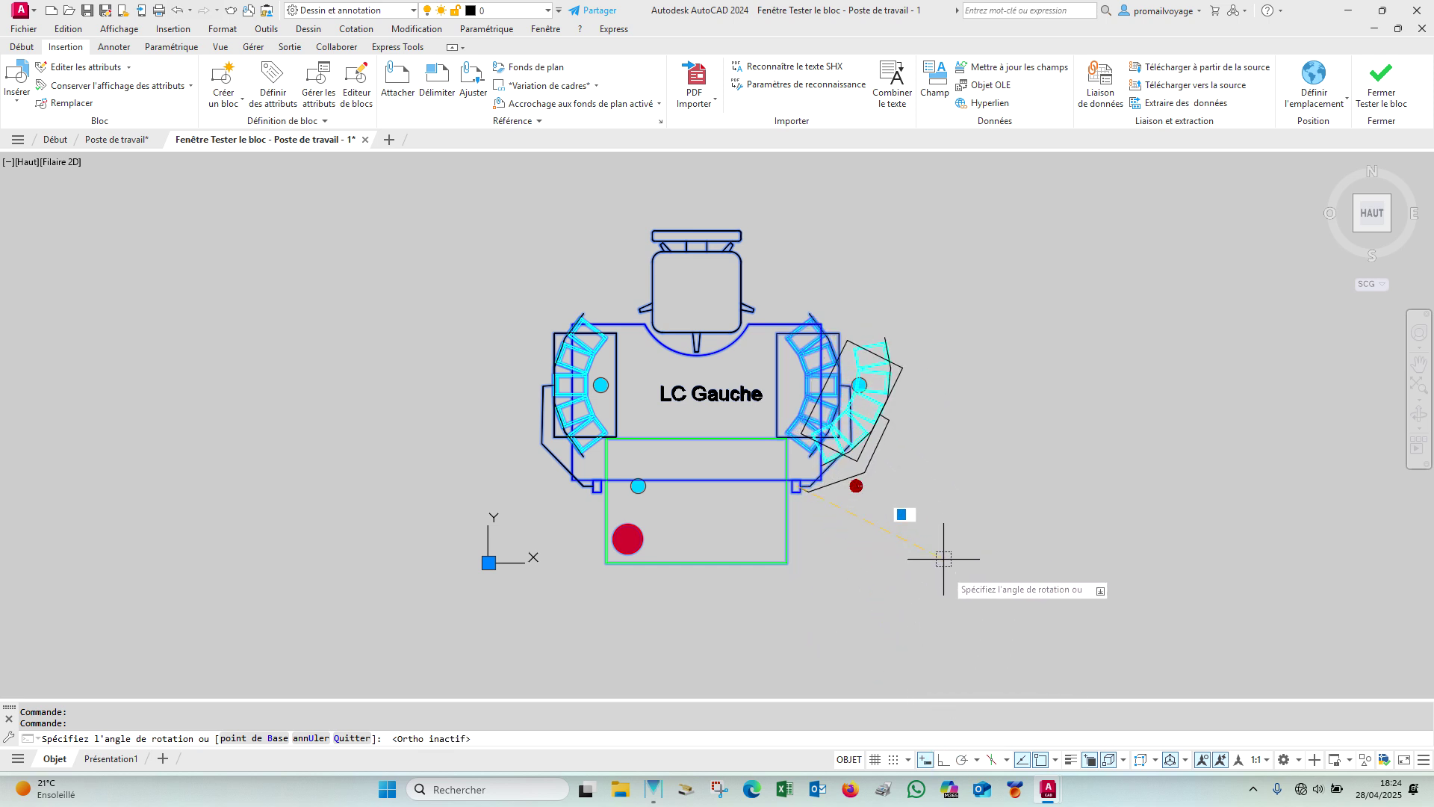
click(944, 607)
click(909, 447)
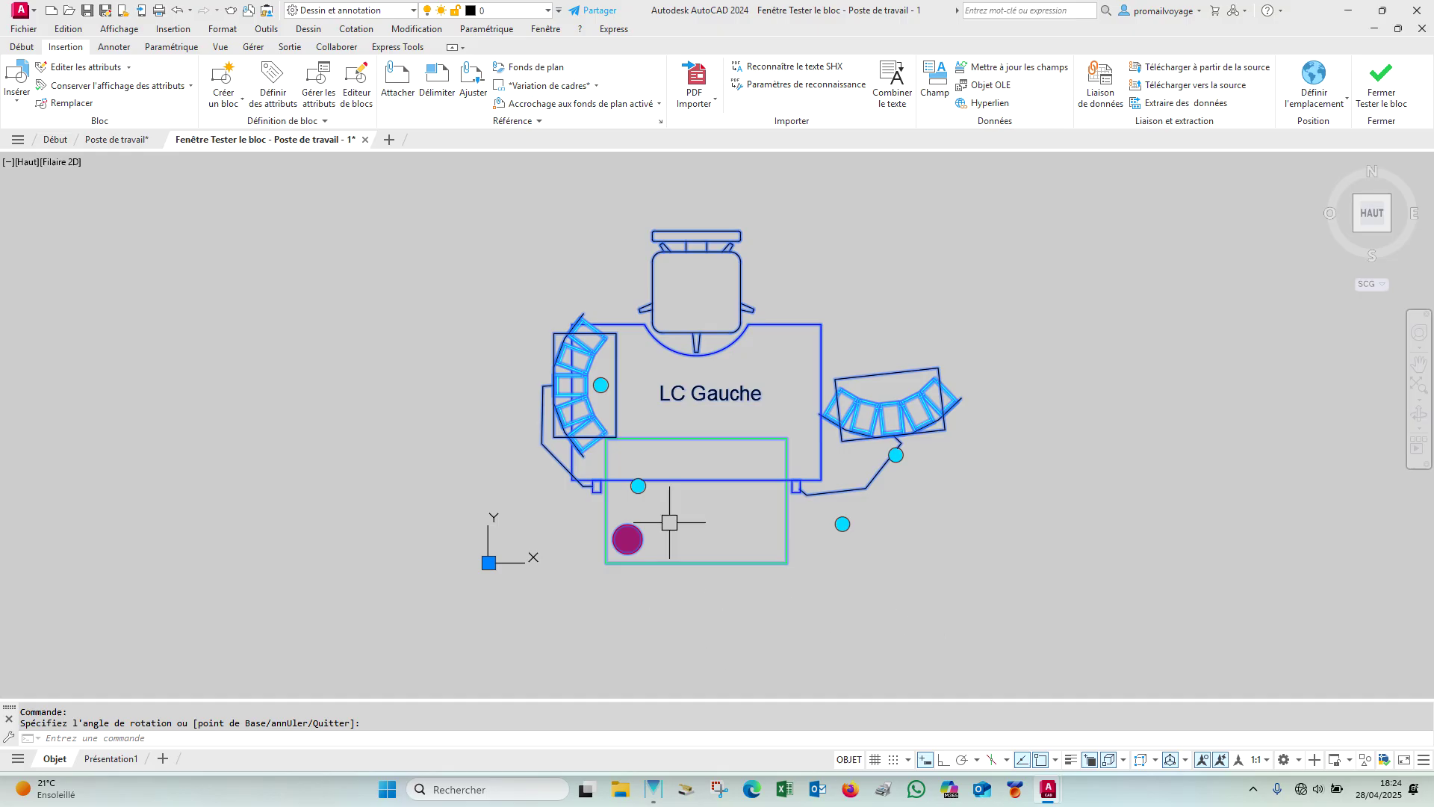
Step: Rotate the left screen array and its support arm outwards in the test, and close the block test
click(601, 385)
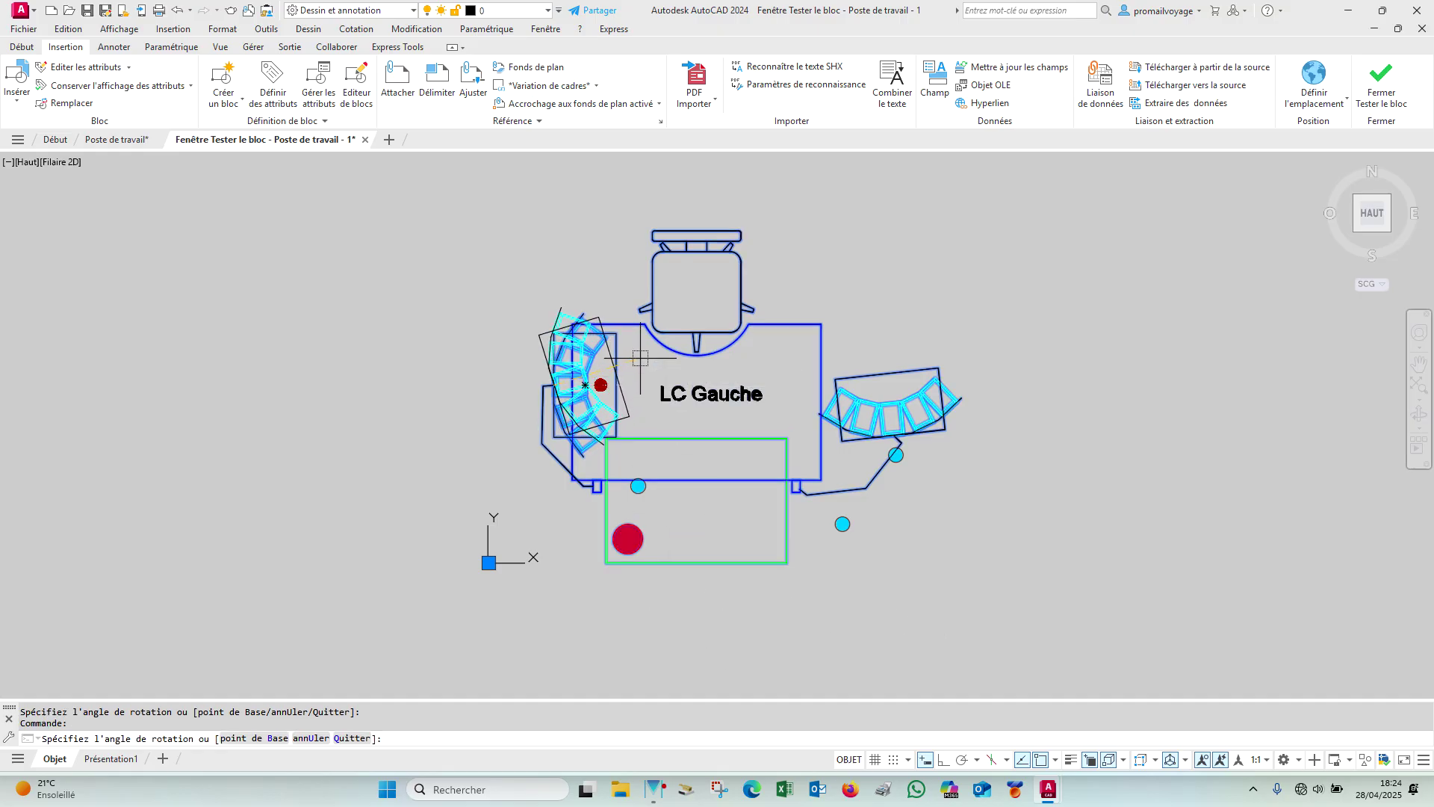
click(644, 490)
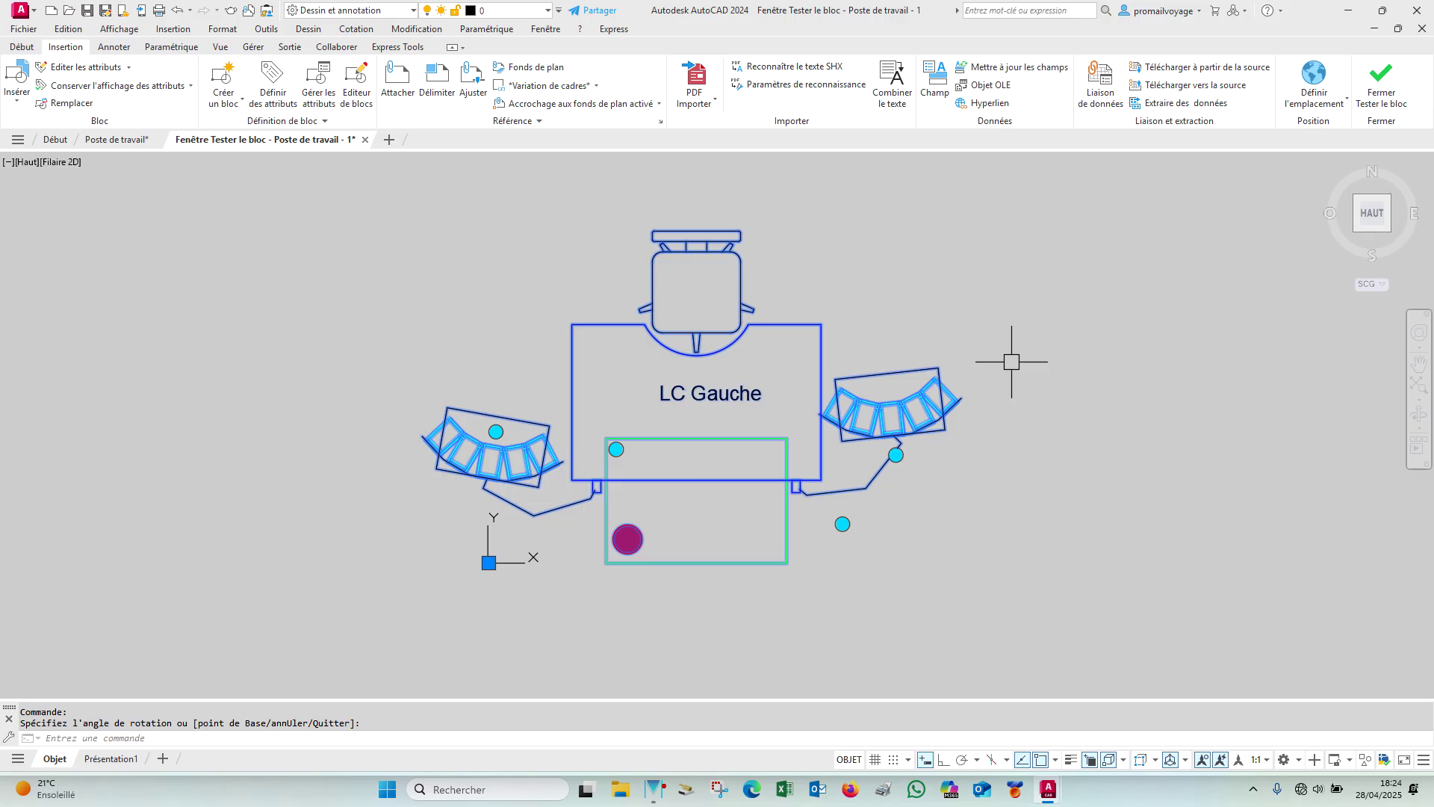
click(1372, 92)
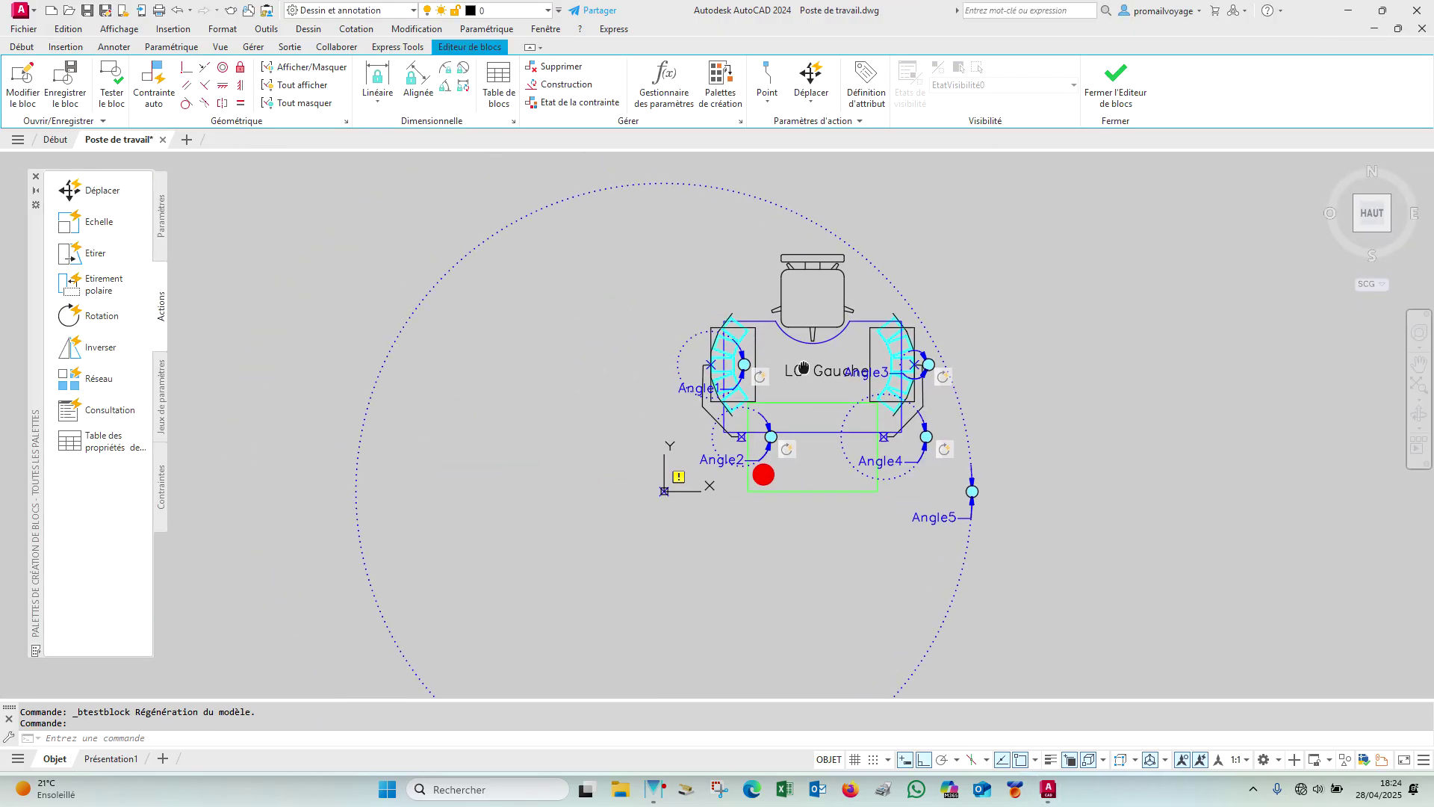
Step: Add a rotation action to the large whole-assembly rotation parameter, applied to all the block's objects and parameters
click(101, 317)
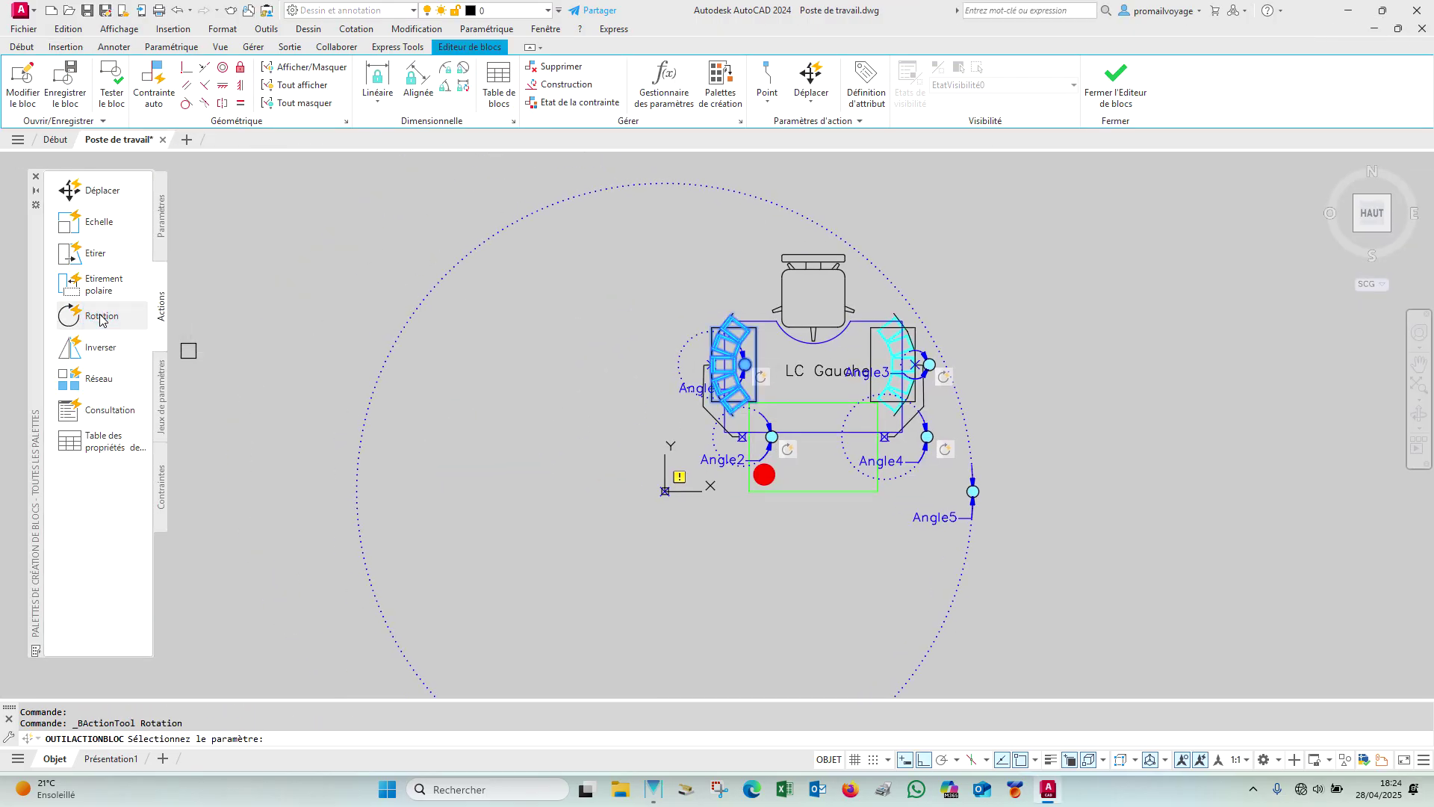
click(966, 568)
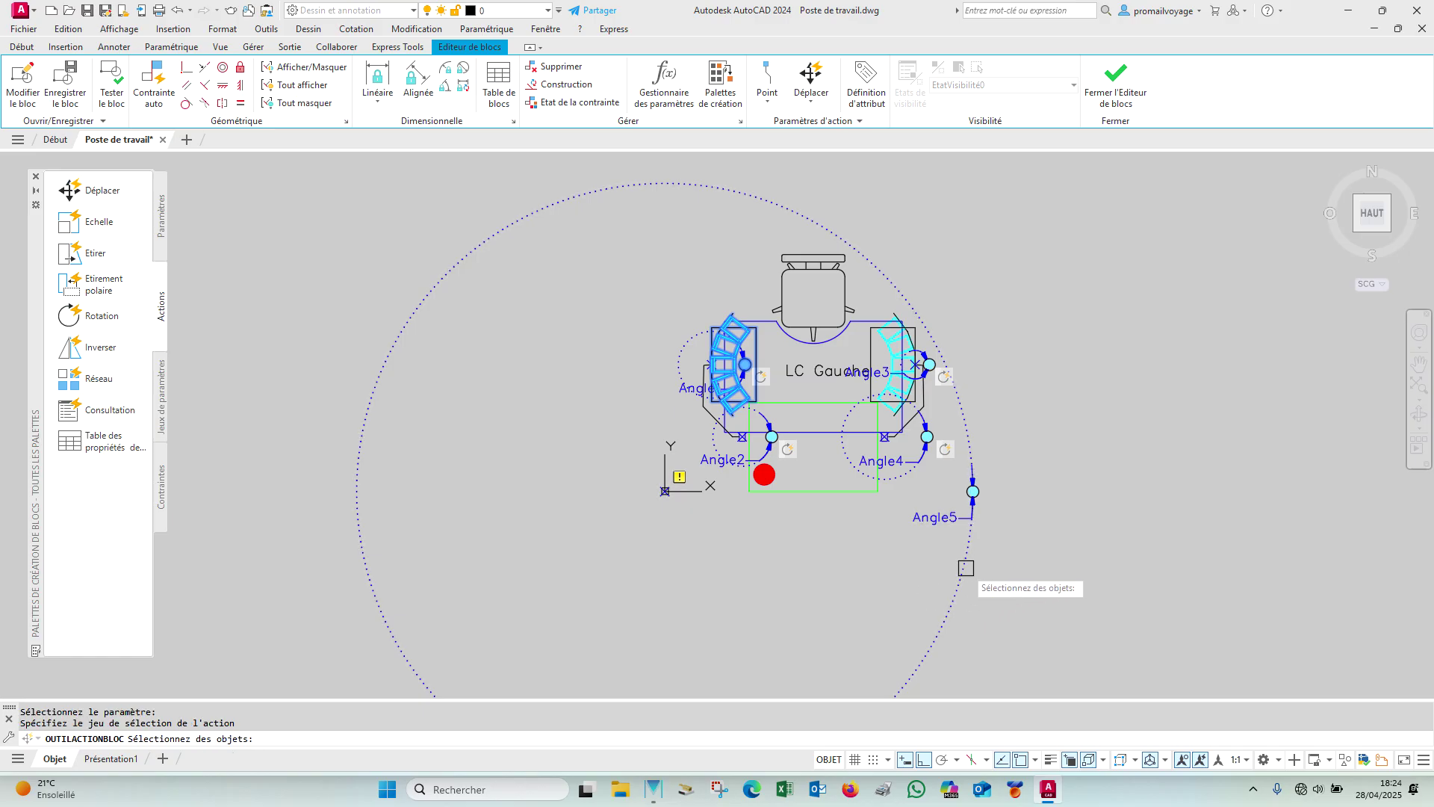
click(1171, 572)
click(535, 206)
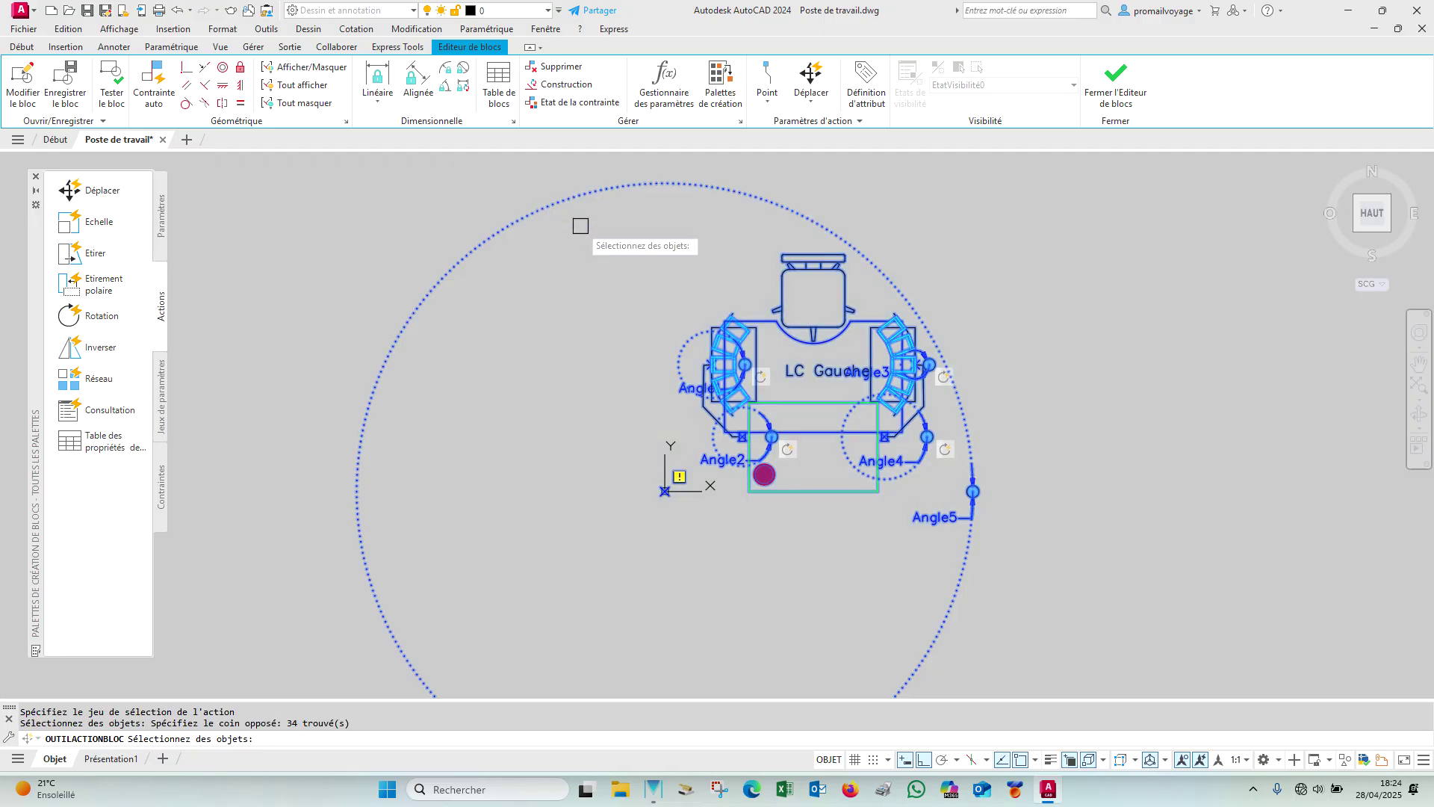
key(Return)
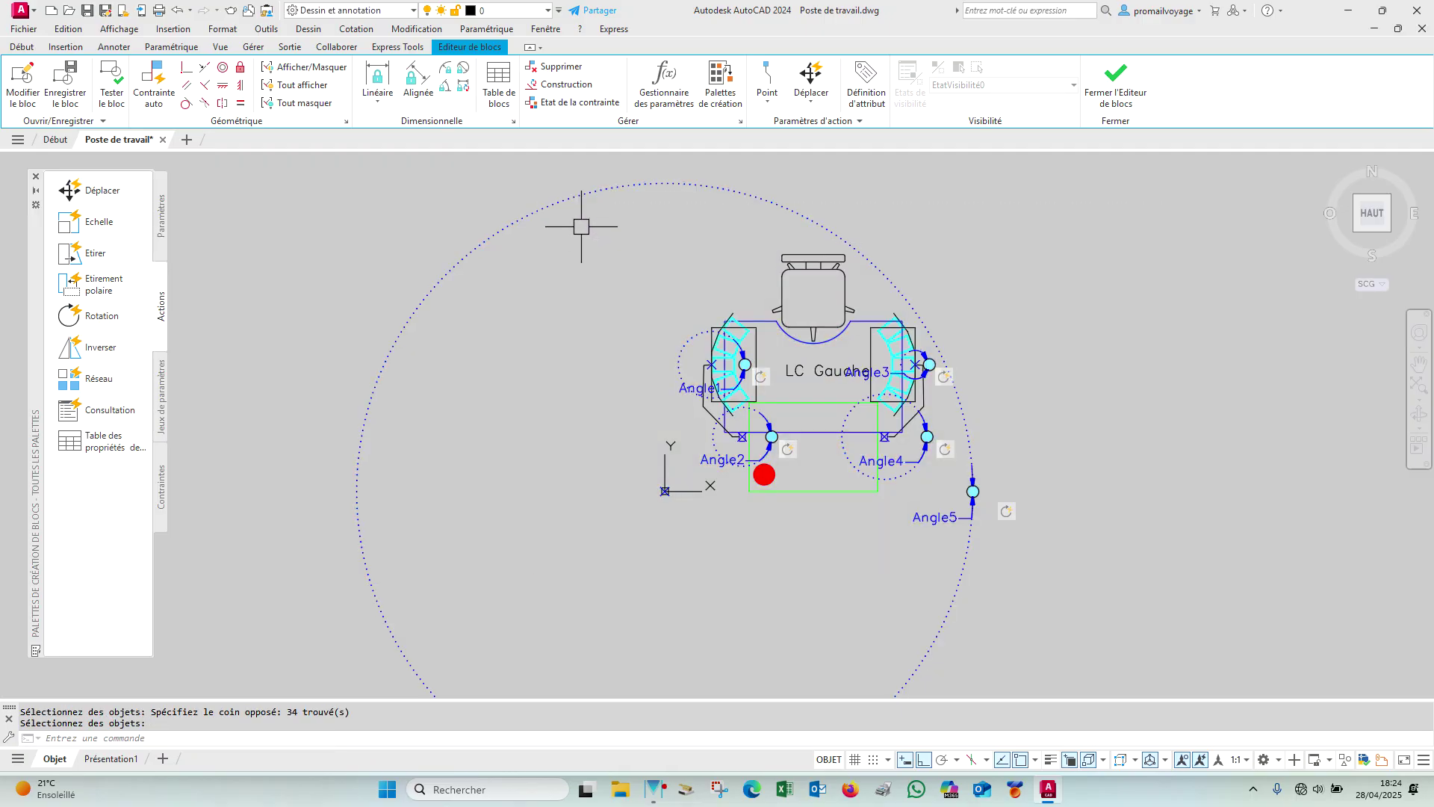
Step: Test the block by rotating the whole workstation freehand about its base point to a roughly upside-down position, with ortho mode off
click(108, 94)
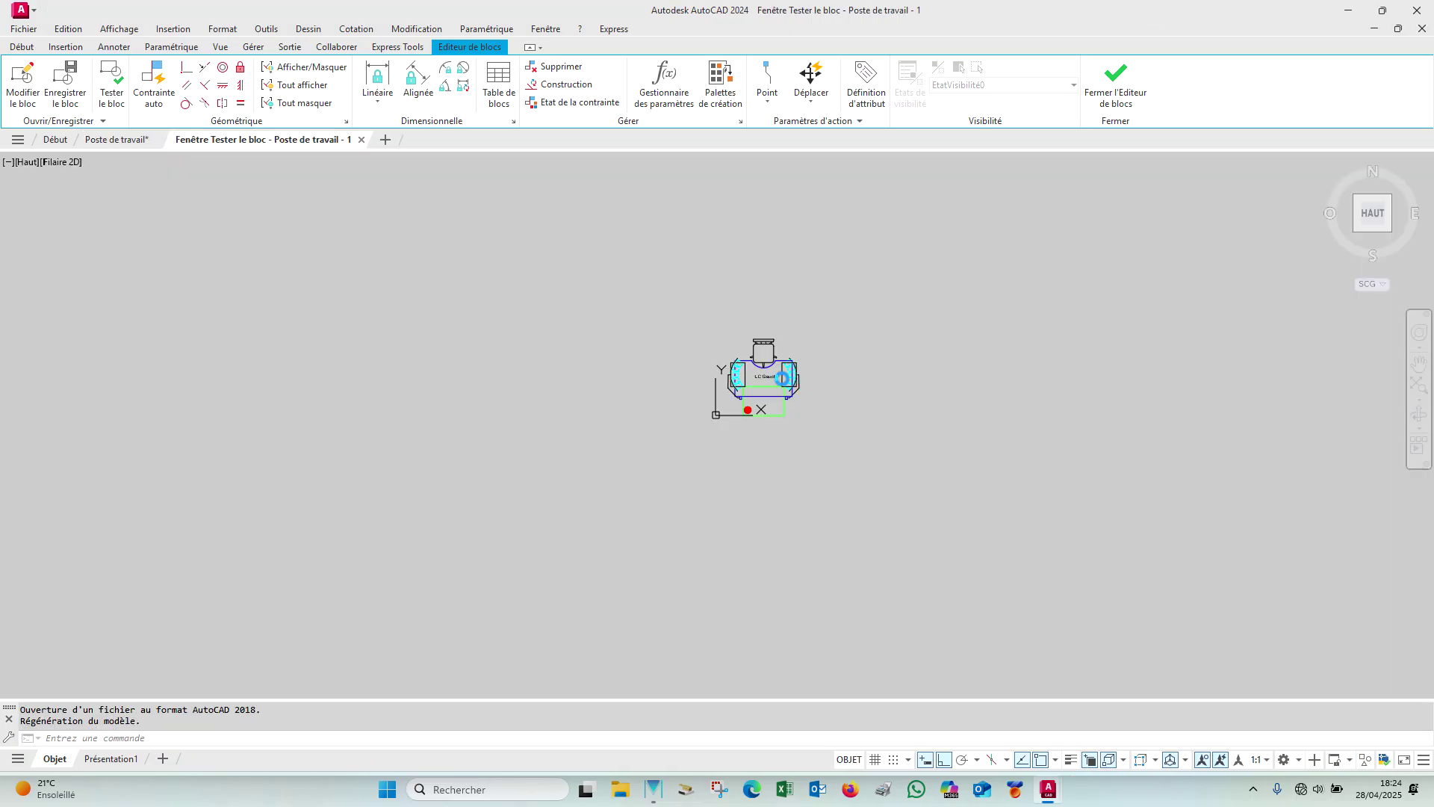
click(783, 376)
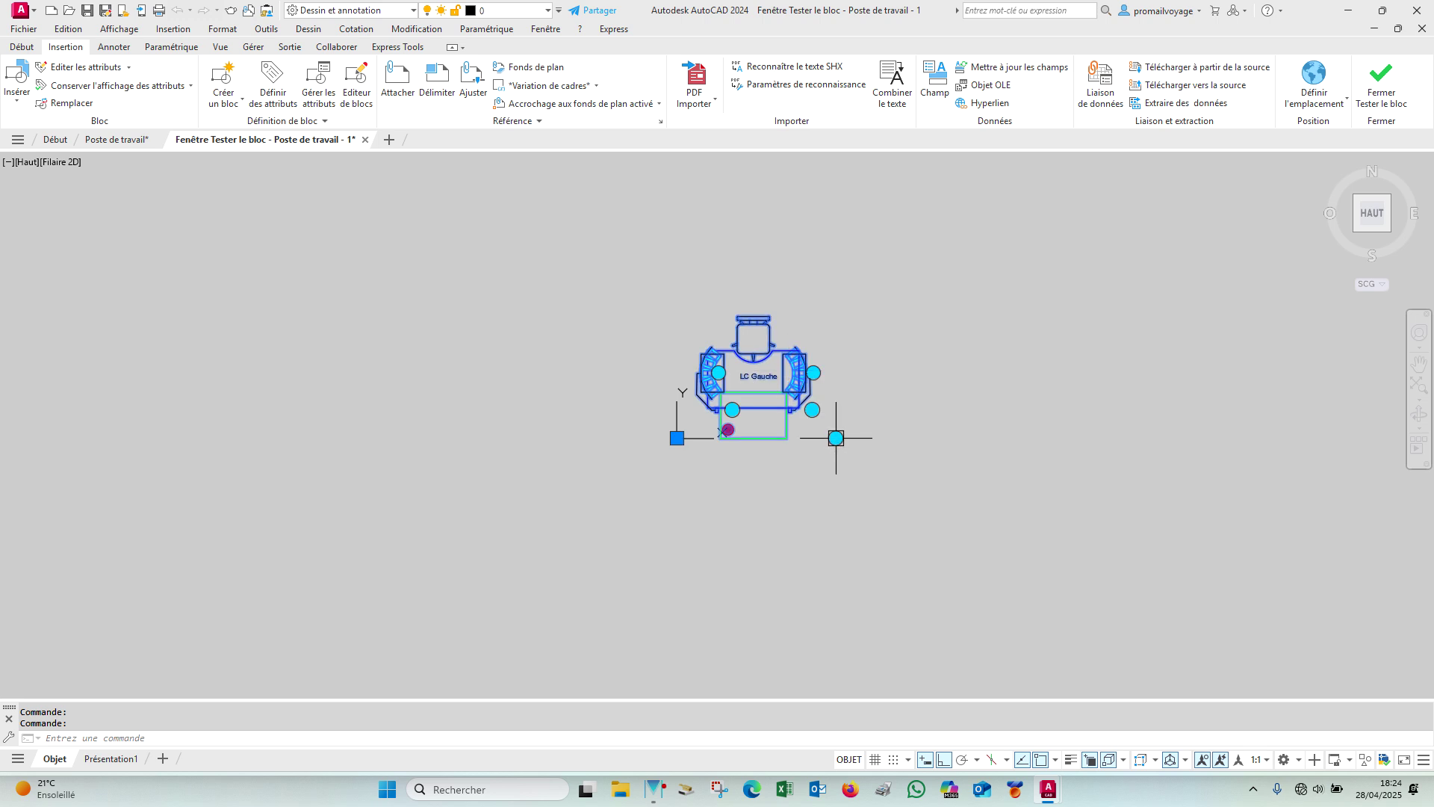
click(836, 438)
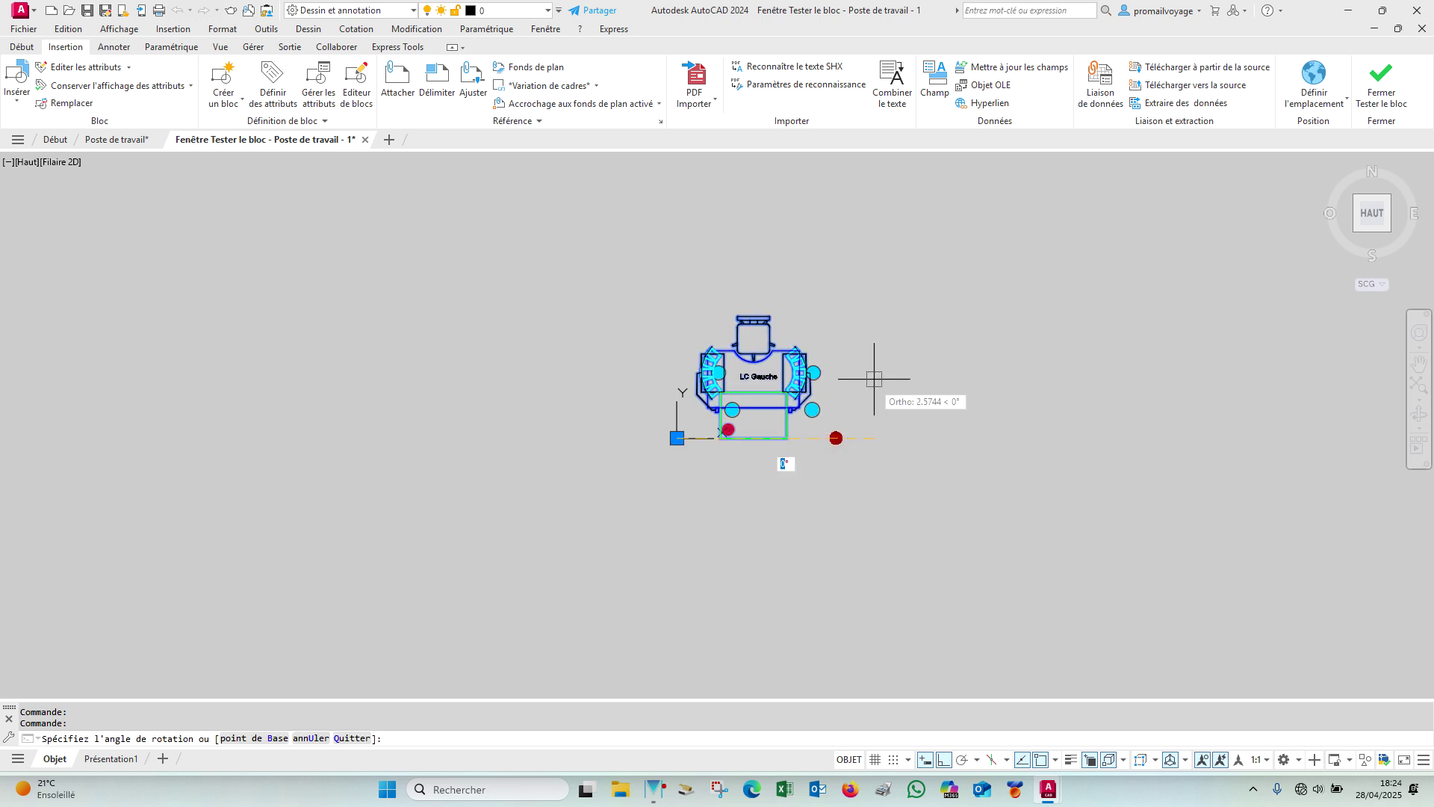
click(943, 760)
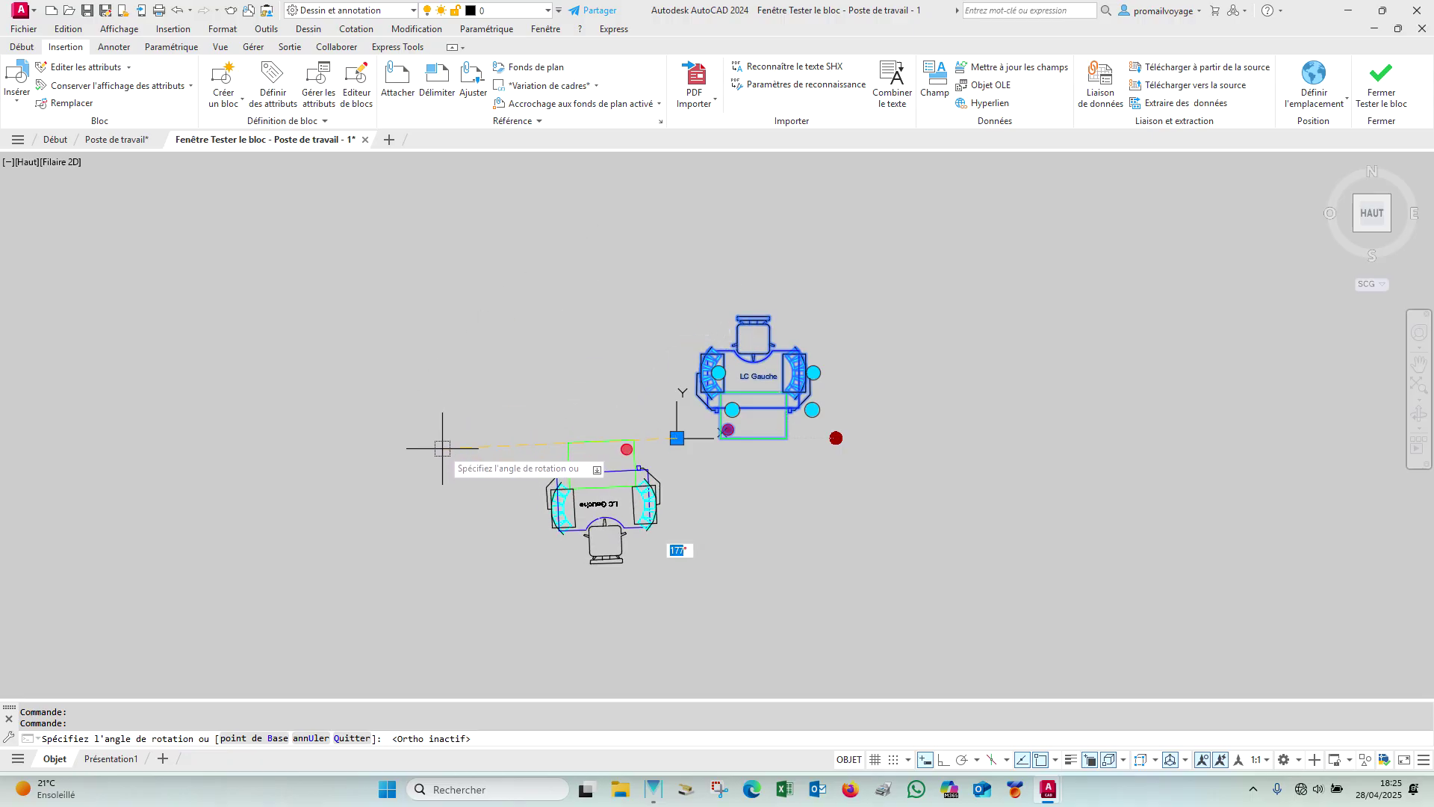
click(604, 520)
Step: Rotate the left support arm and screen array of the turned workstation outwards, and close the block test
scroll(631, 545, up, 6)
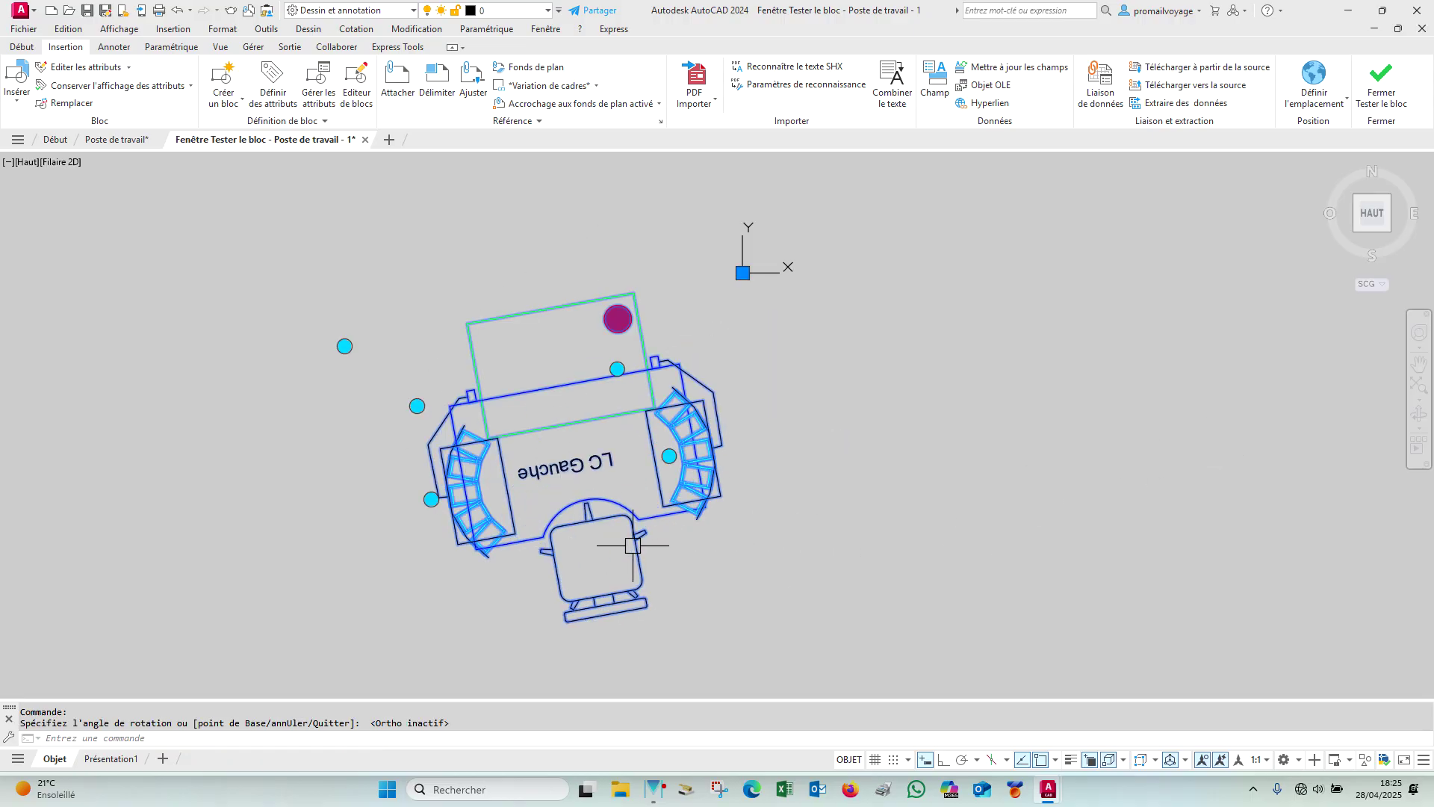
click(785, 419)
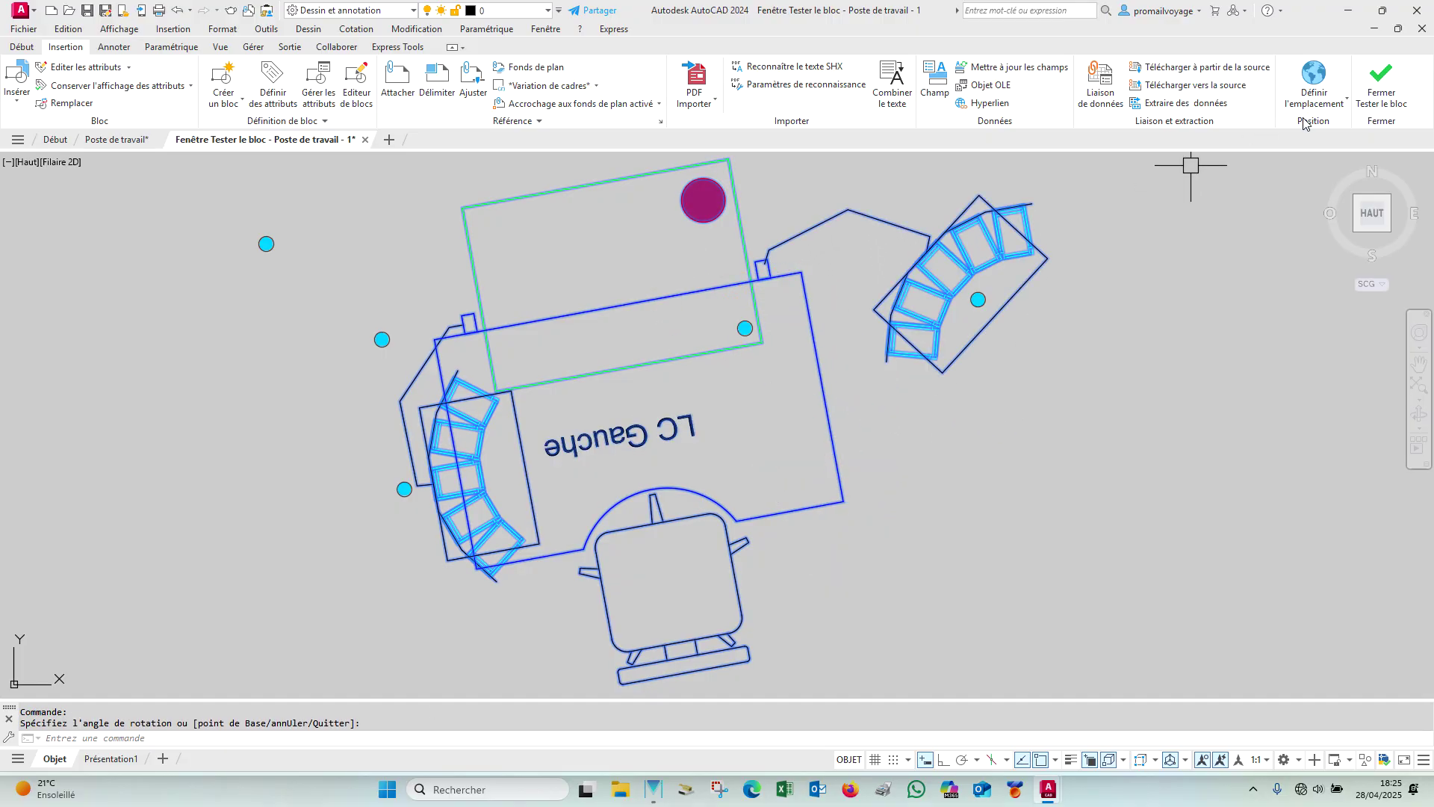
click(1376, 87)
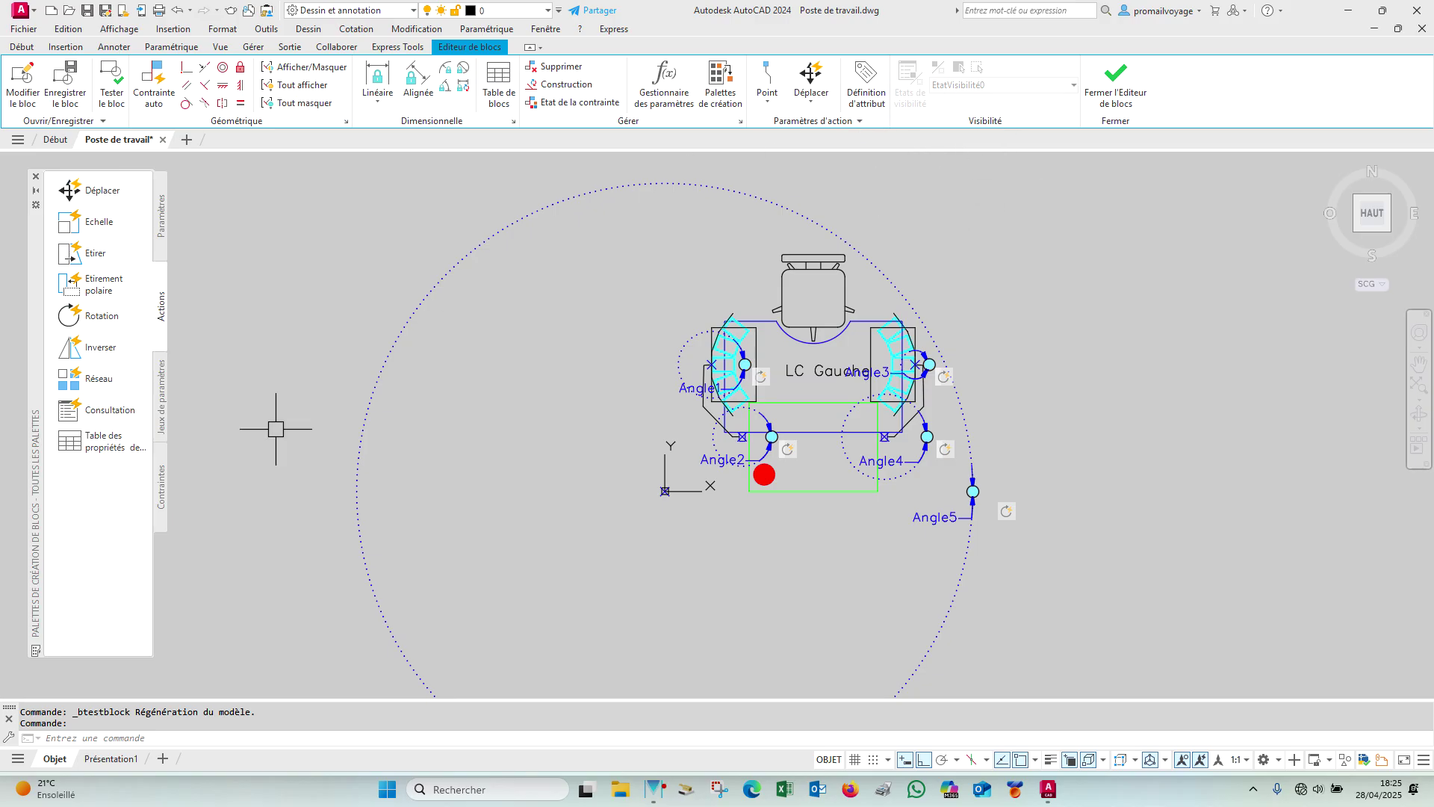
Step: Add a visibility parameter to the block, placed on the chair
click(163, 218)
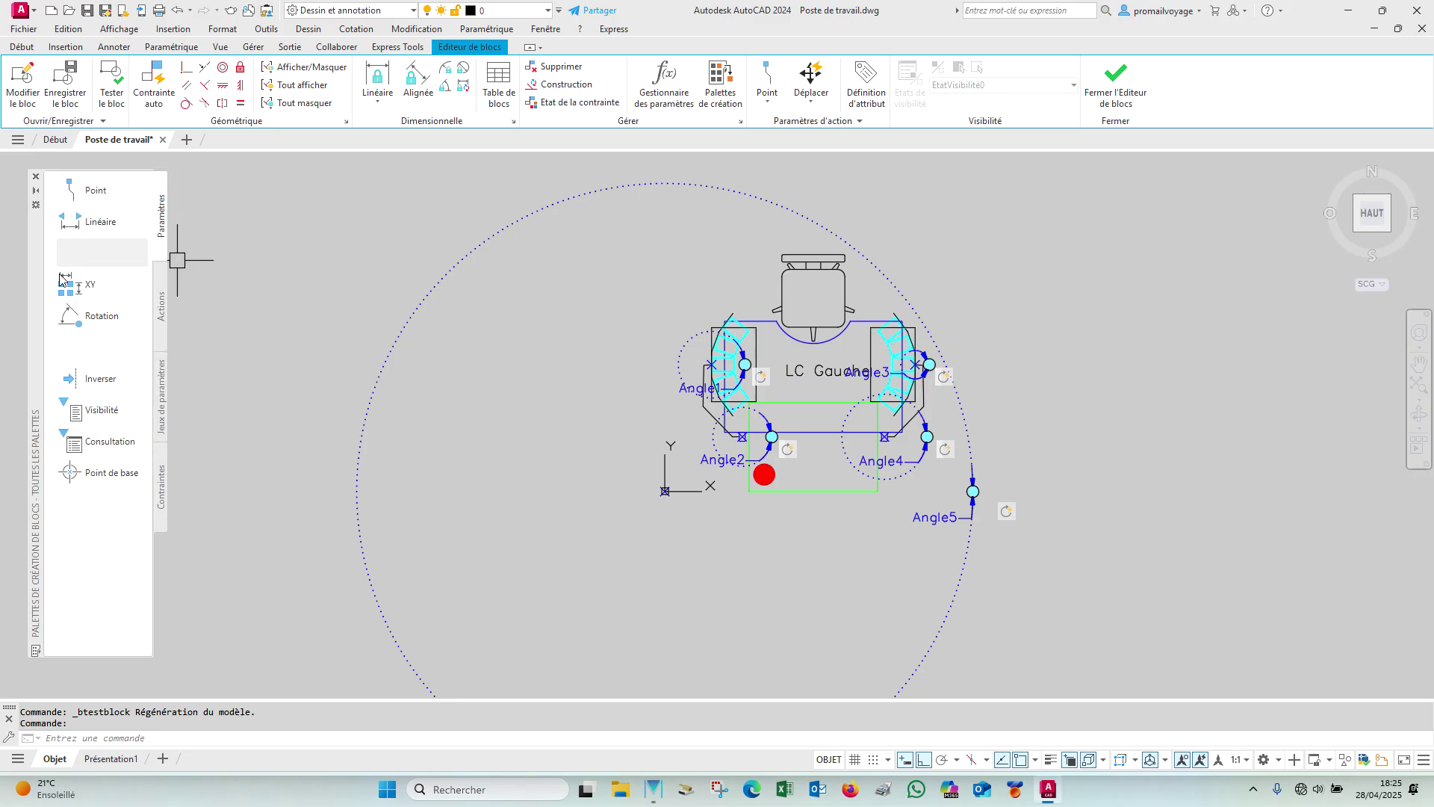
click(96, 411)
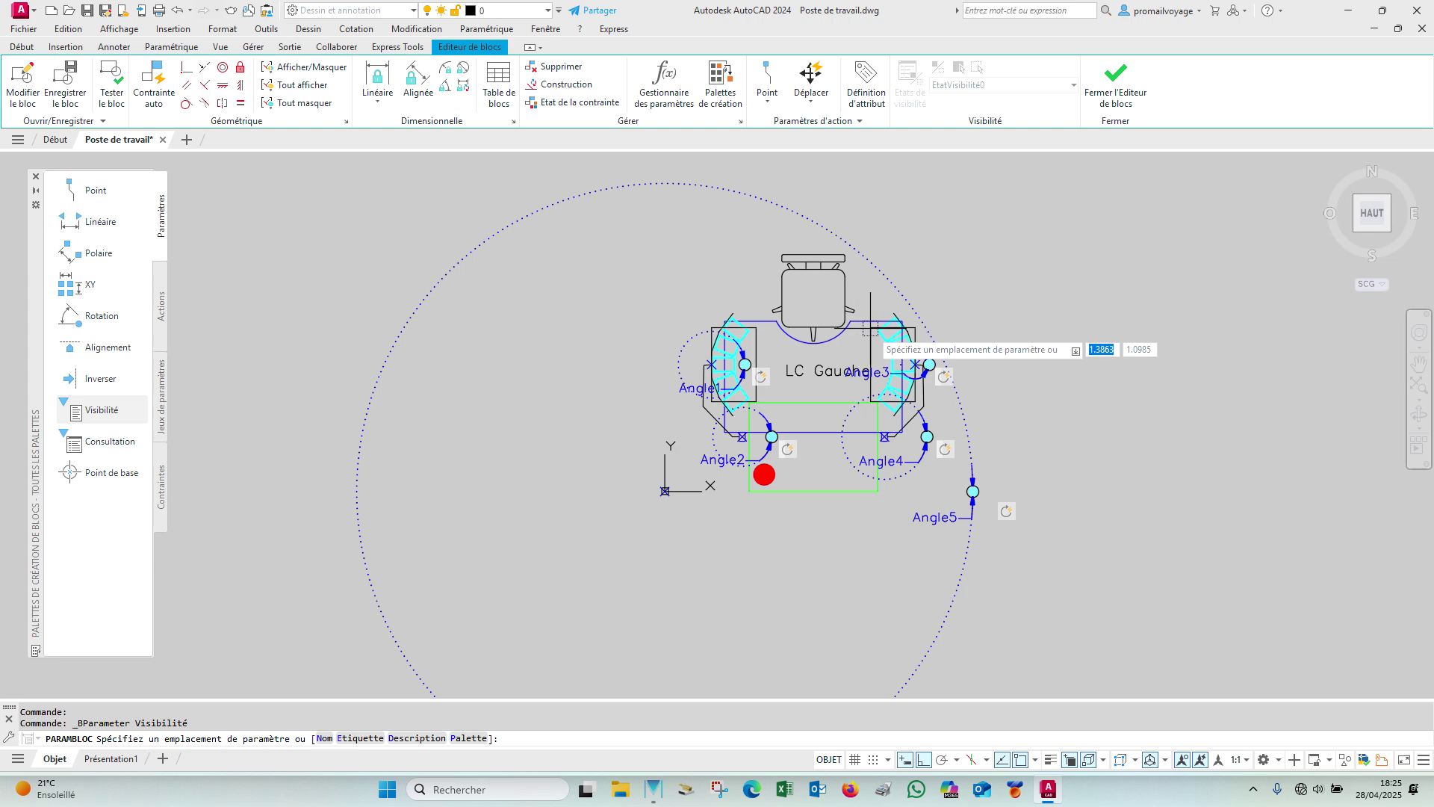
scroll(963, 373, up, 3)
mouse_move(881, 351)
middle_down()
mouse_move(890, 298)
mouse_move(858, 336)
mouse_move(847, 455)
middle_up()
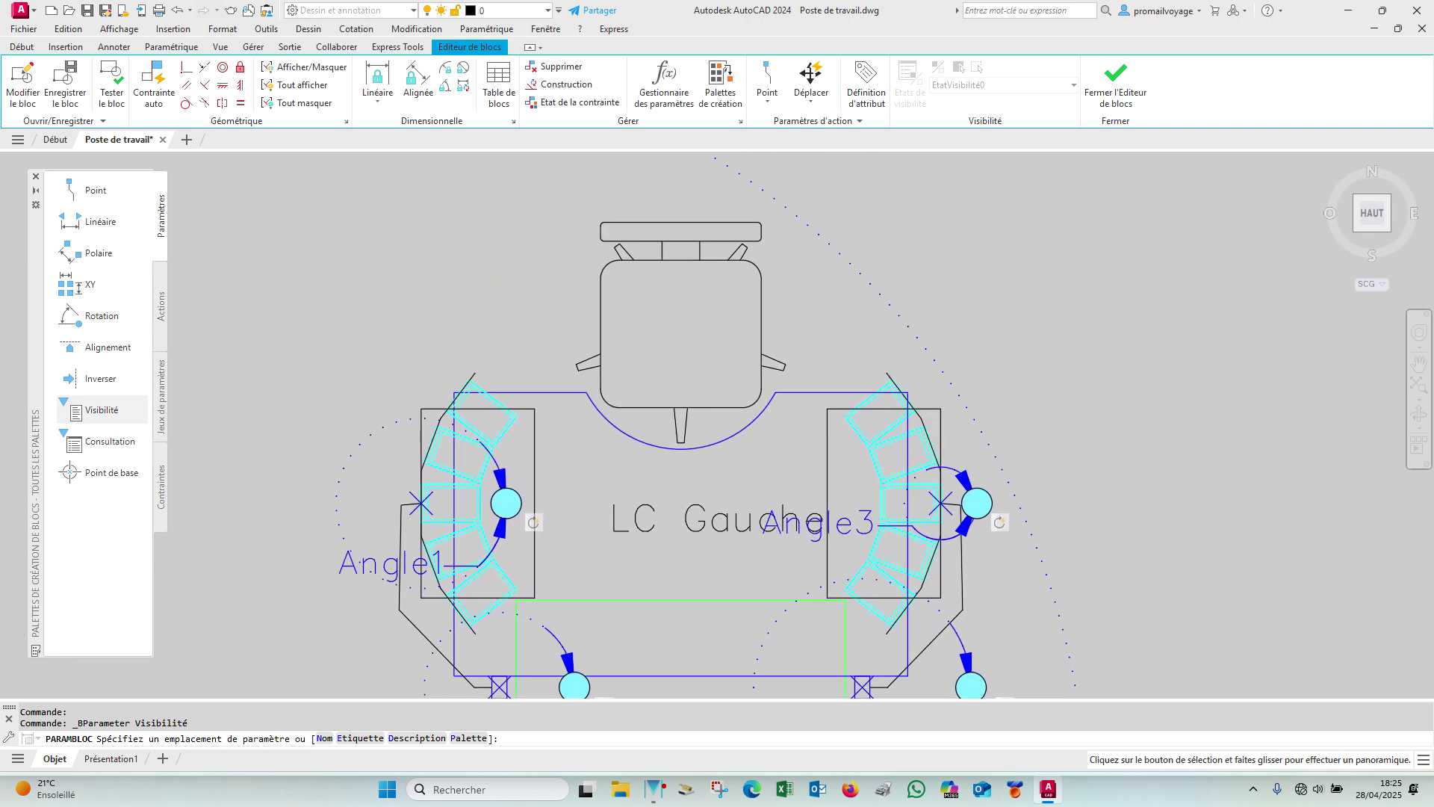
click(722, 313)
scroll(823, 359, down, 2)
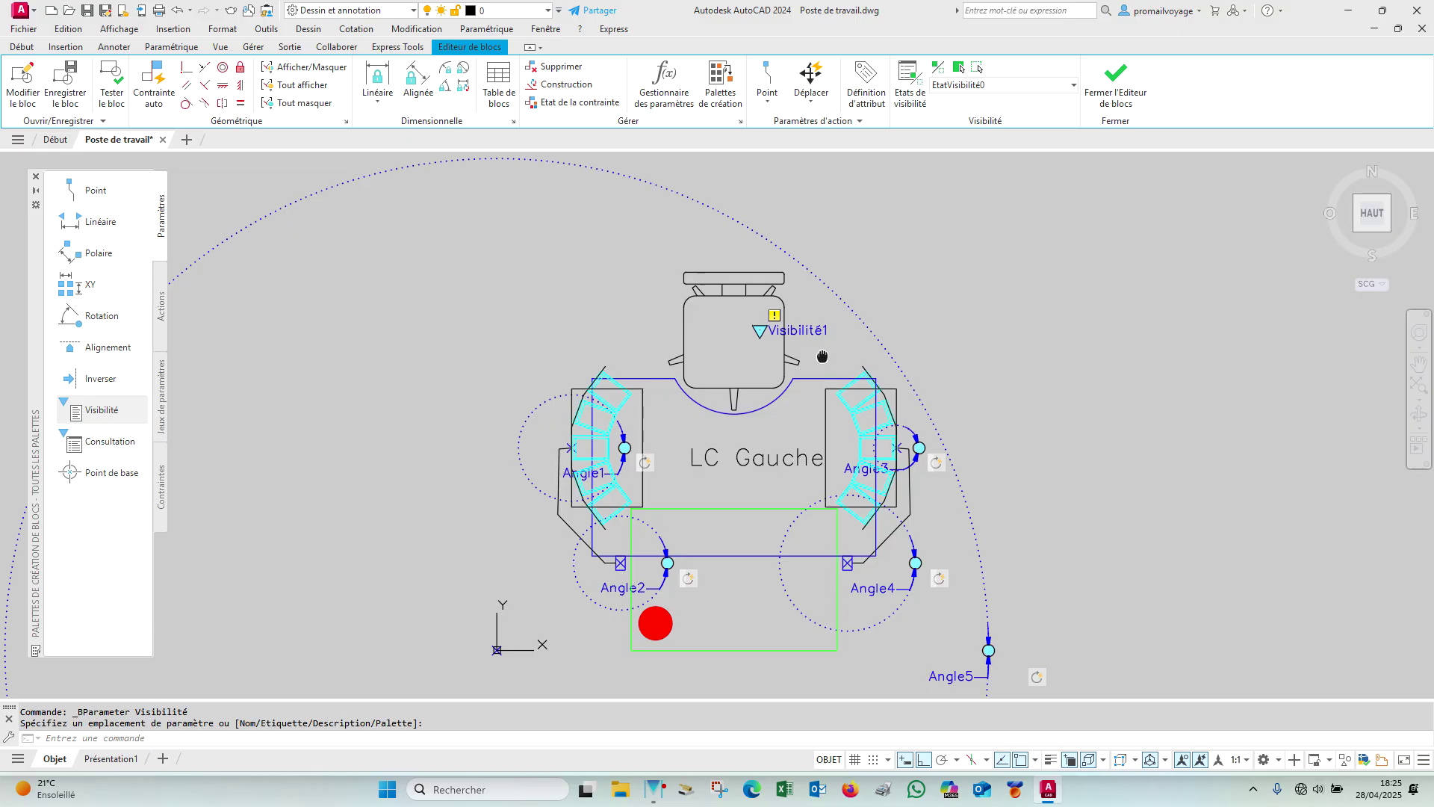
middle_drag(822, 358, 725, 308)
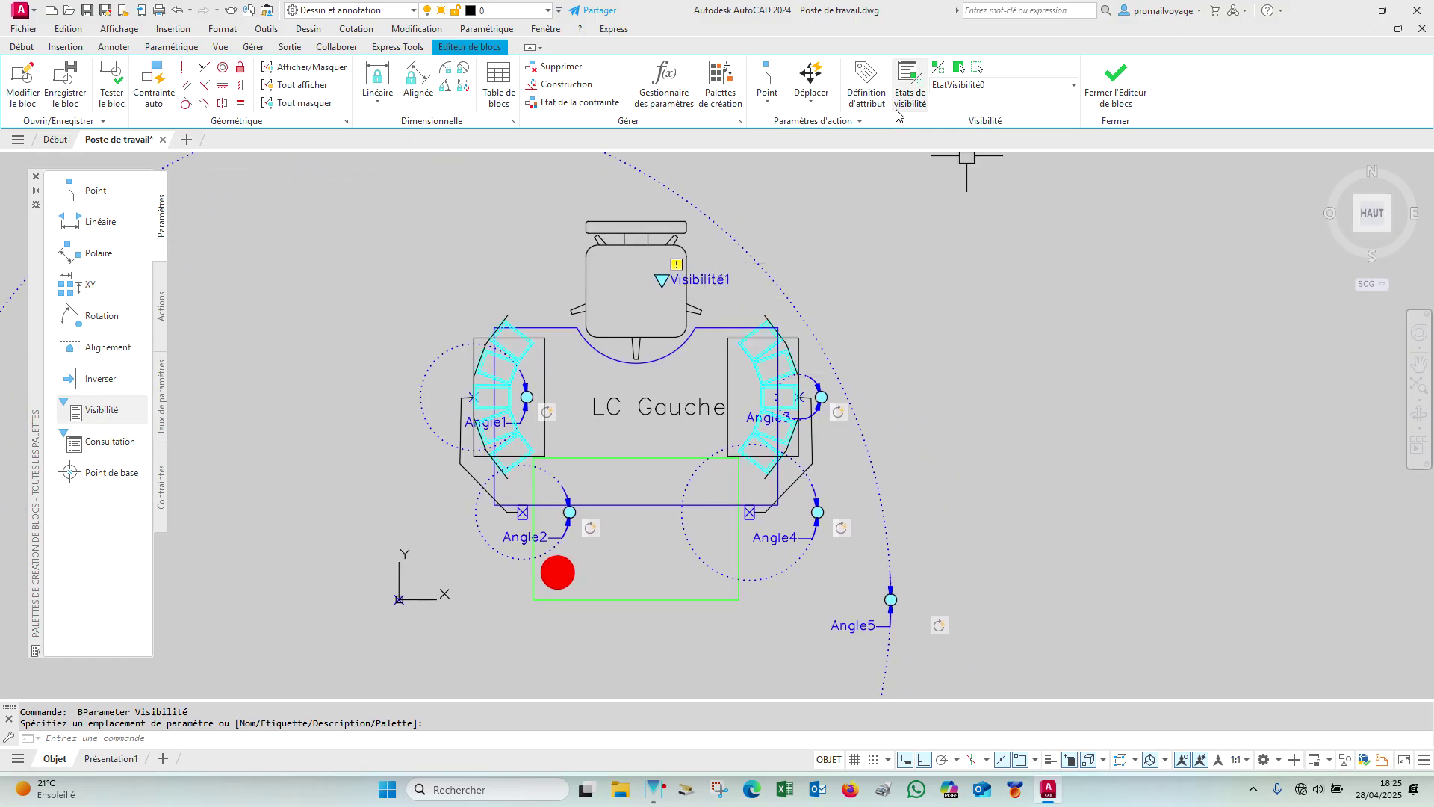
Step: Rename the default visibility state "2 bras porte bac" and add a state "2 bras porte plateau" that keeps the existing objects' visibility
click(1013, 123)
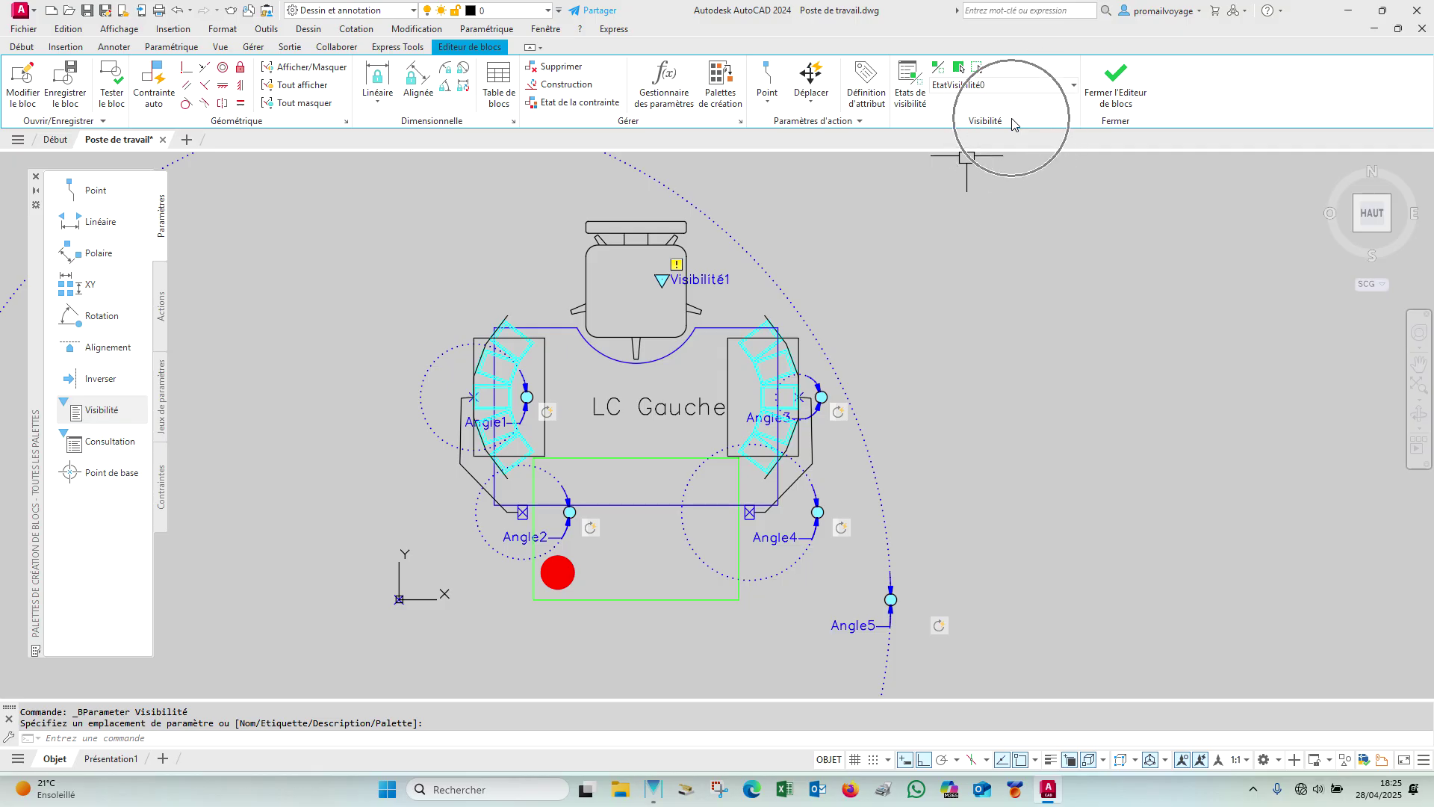
double_click(711, 288)
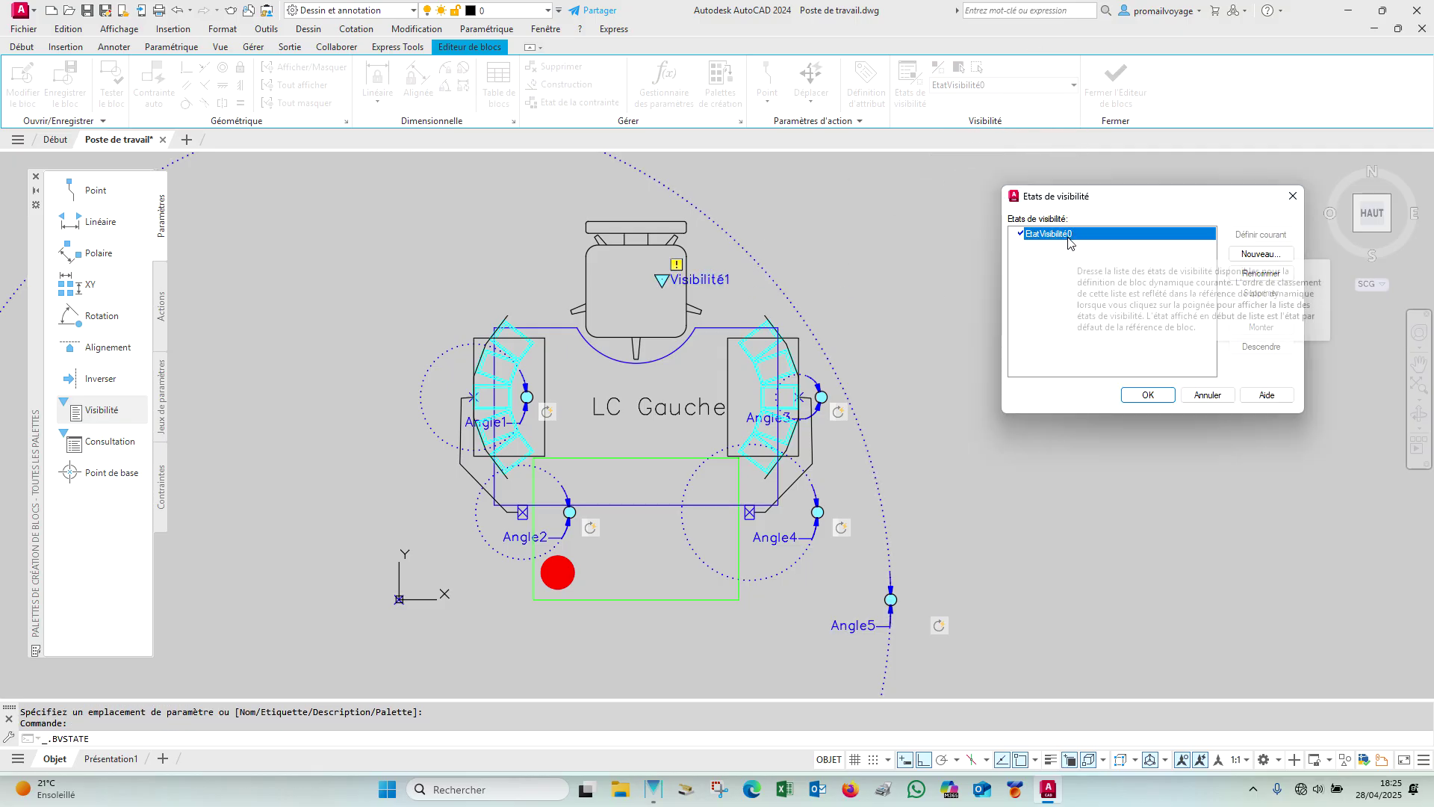
click(1267, 279)
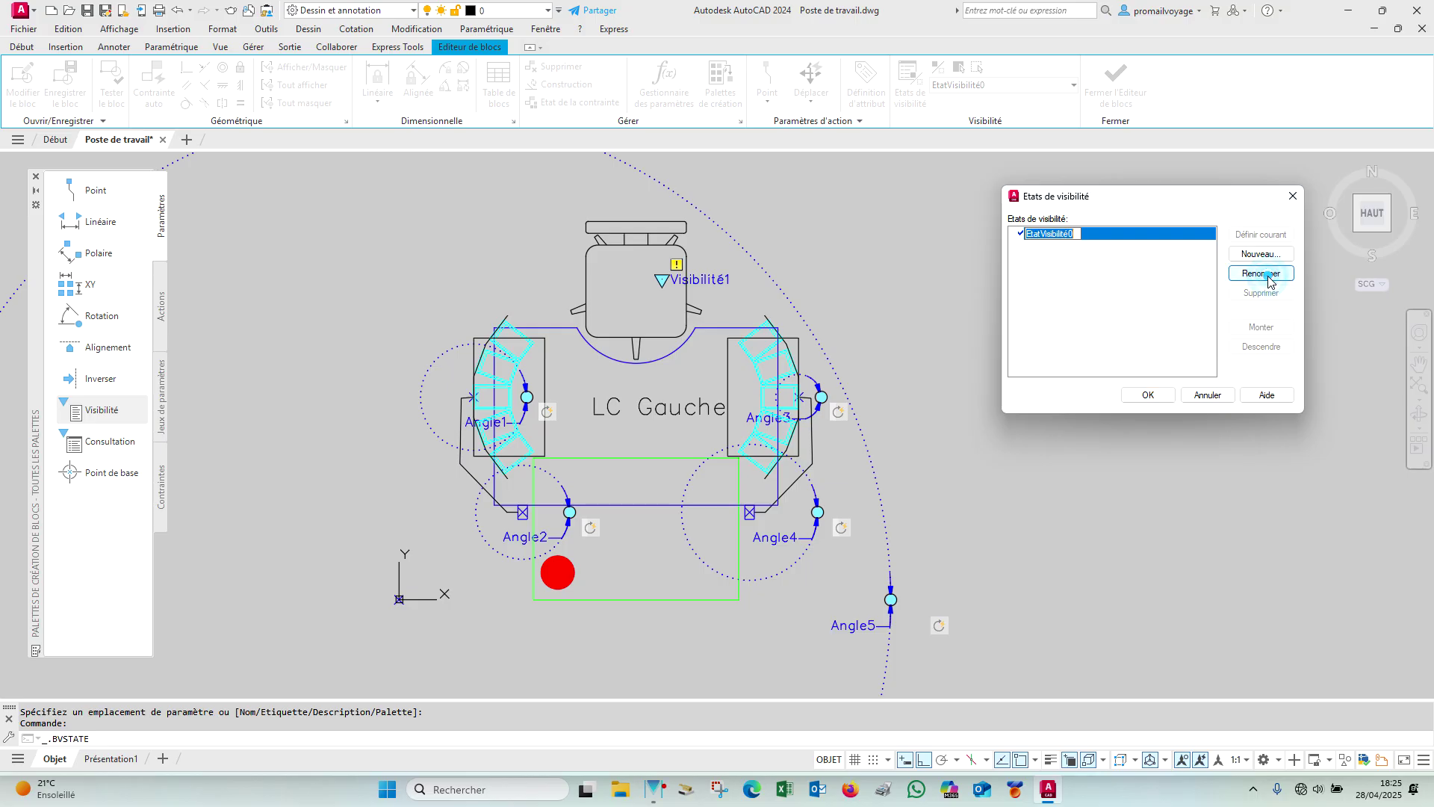
text(2 bras porte bac)
key(Return)
click(1262, 254)
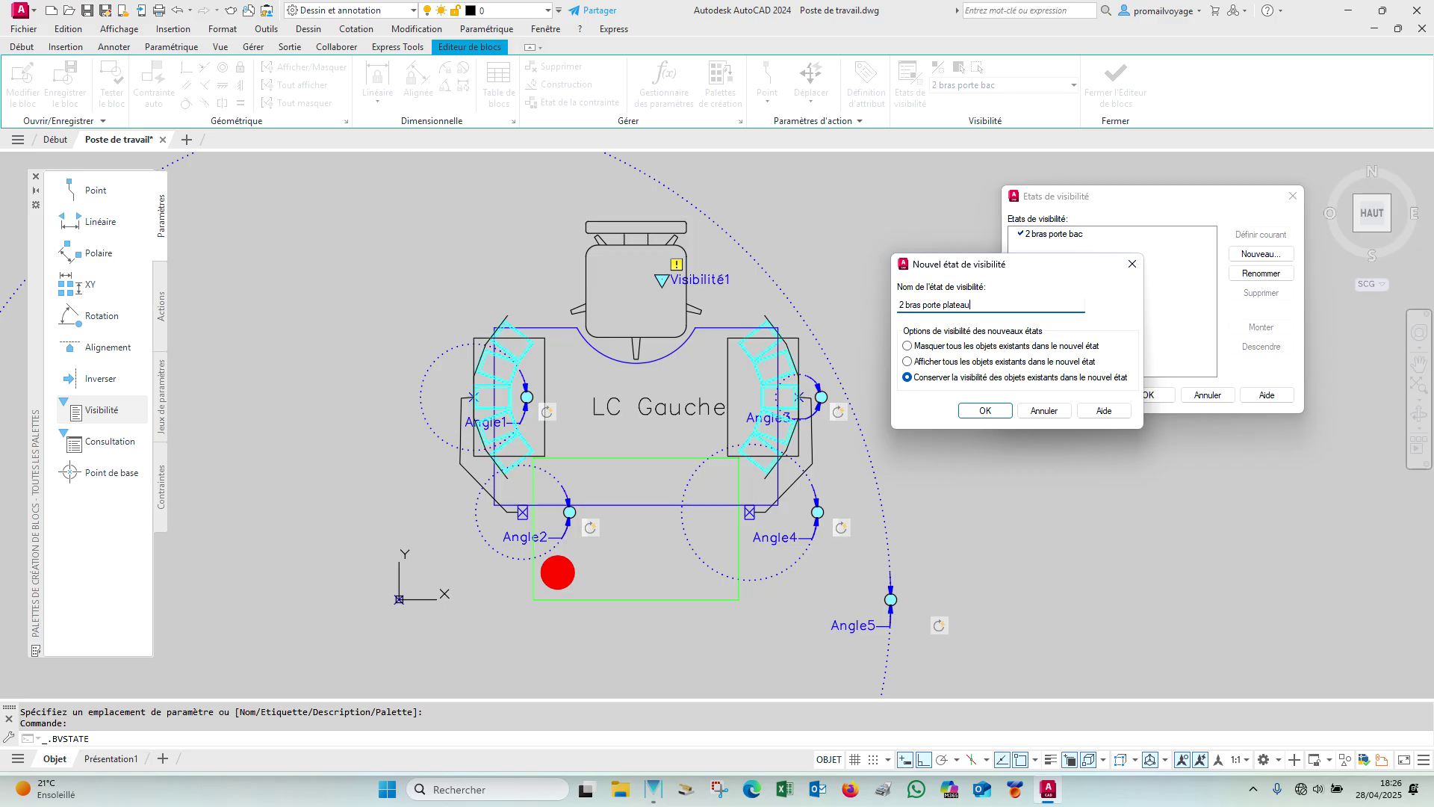
key(Return)
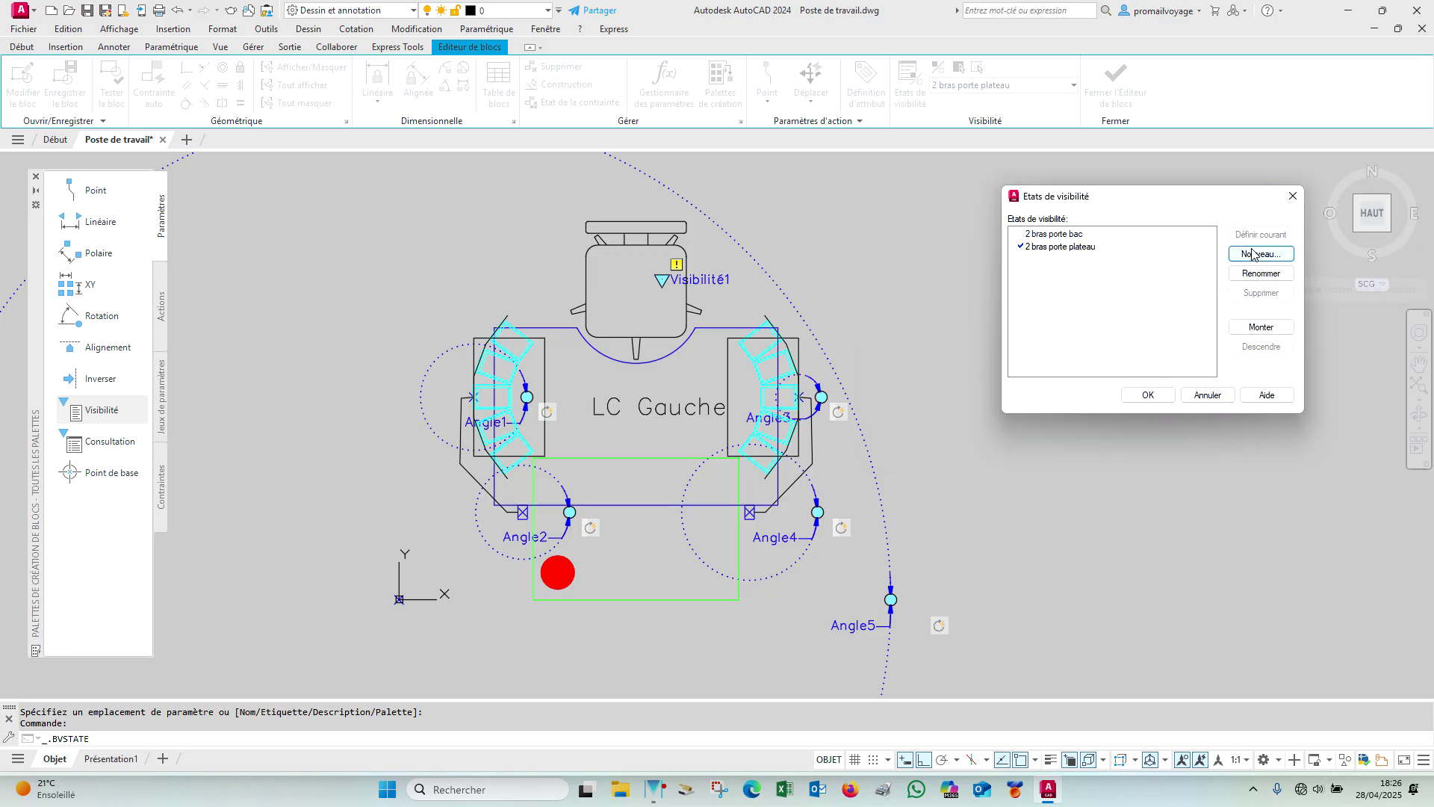
Step: Make the "2 bras porte bac" visibility state current and copy its name
click(1070, 236)
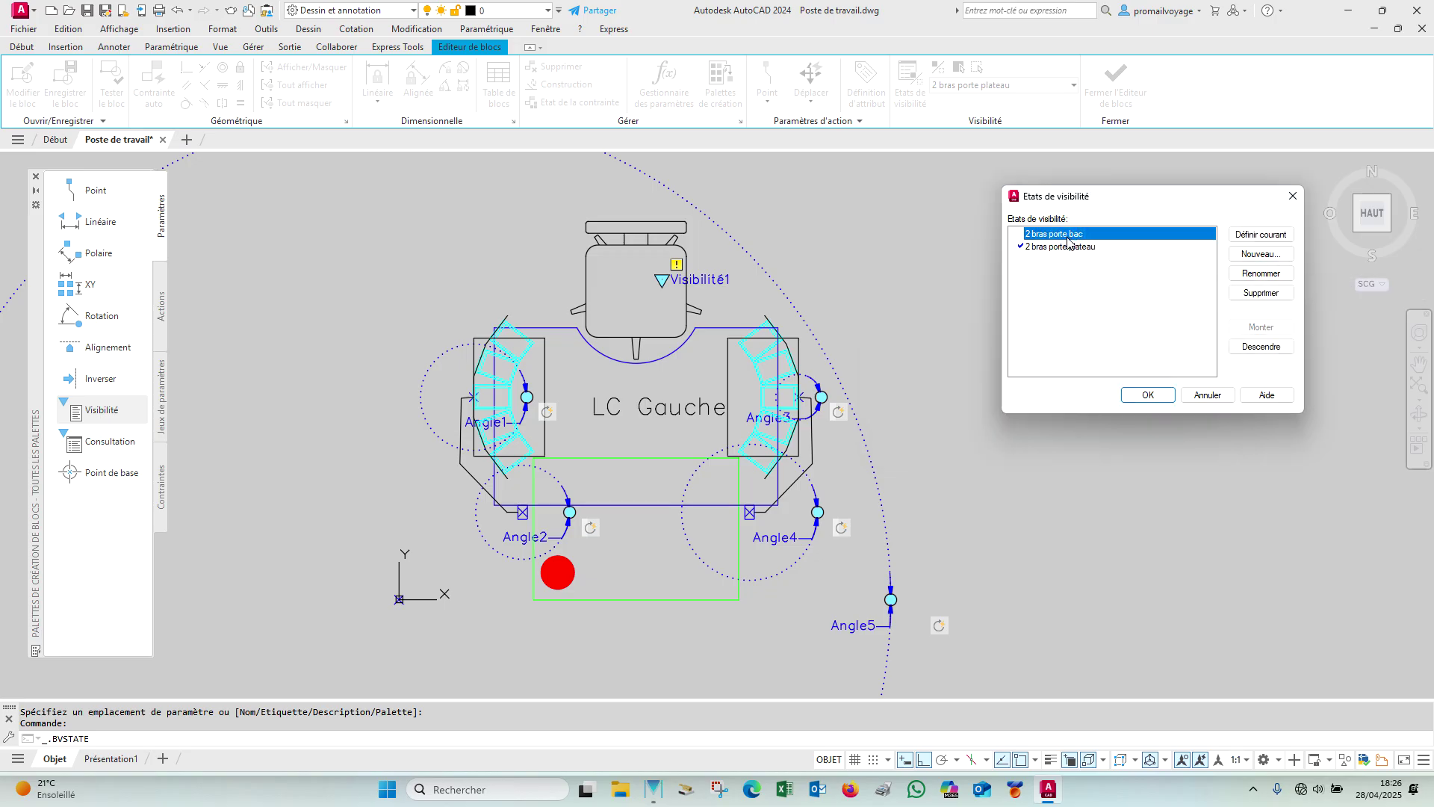
double_click(1068, 236)
click(1066, 237)
key(ctrl+c)
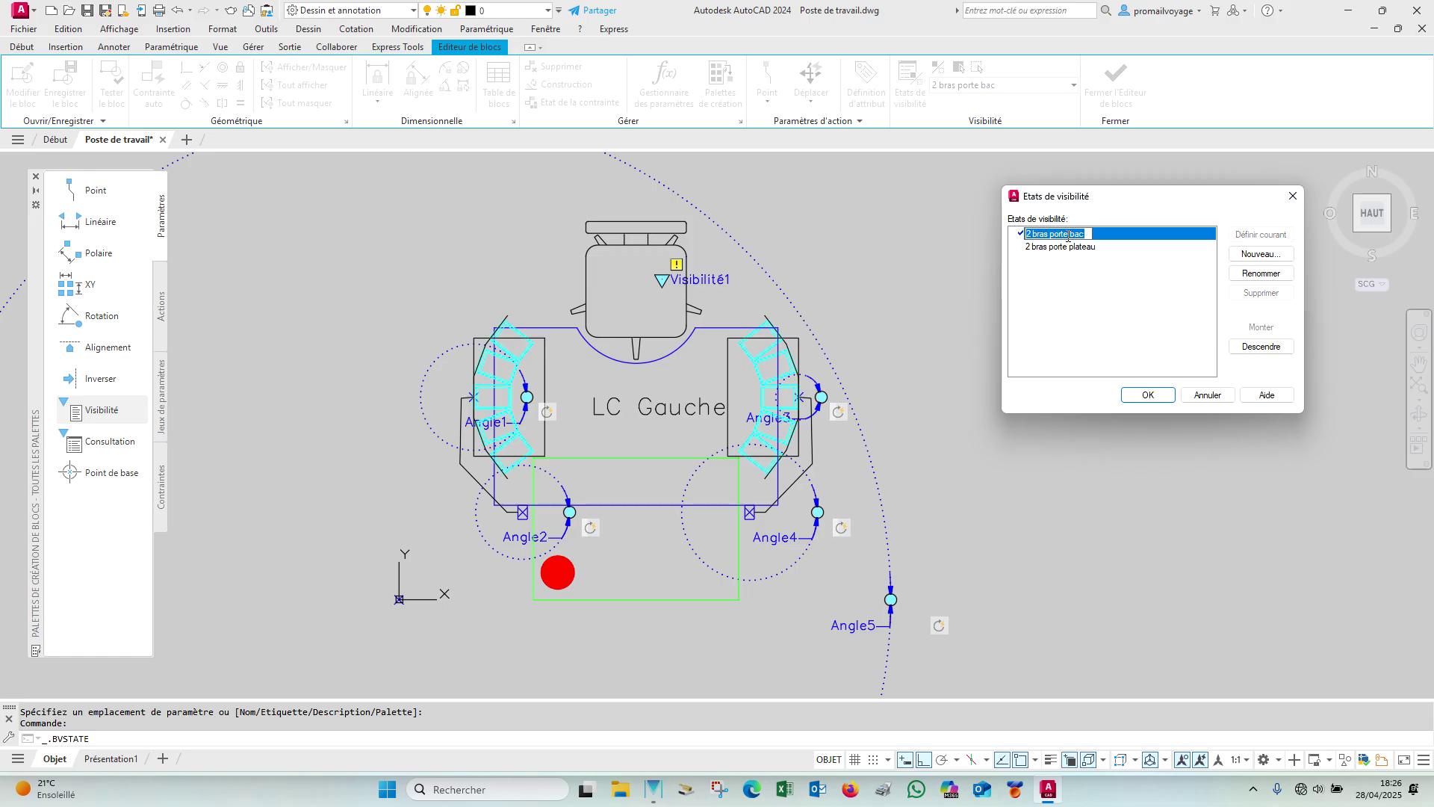
click(1142, 278)
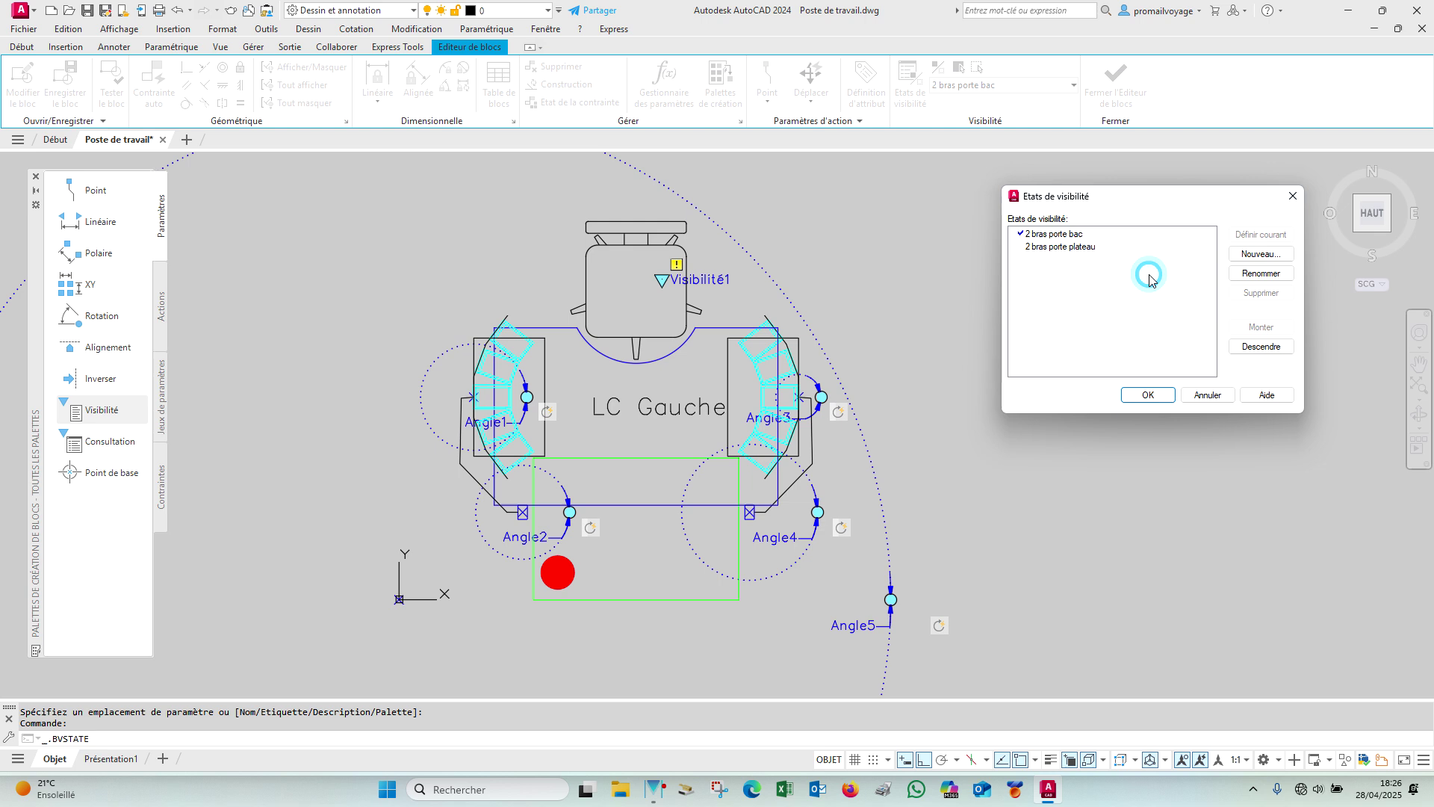
Step: Create a visibility state named "1 bras porte bac Ga" from the copied name, keeping the existing objects' visibility, and copy the new name
click(1261, 254)
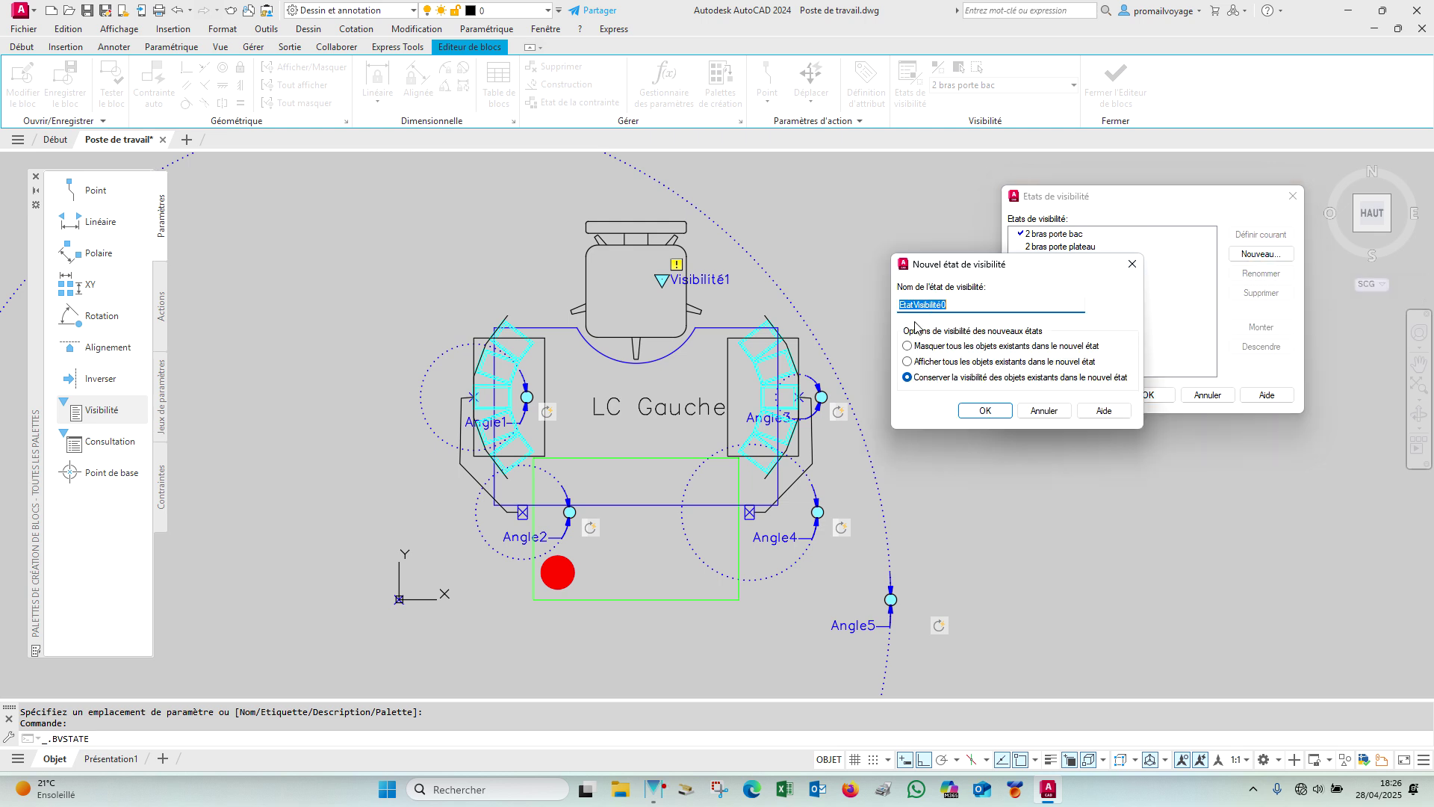
key(ctrl+v)
text(1)
key(ctrl+a)
key(ctrl+c)
key(Return)
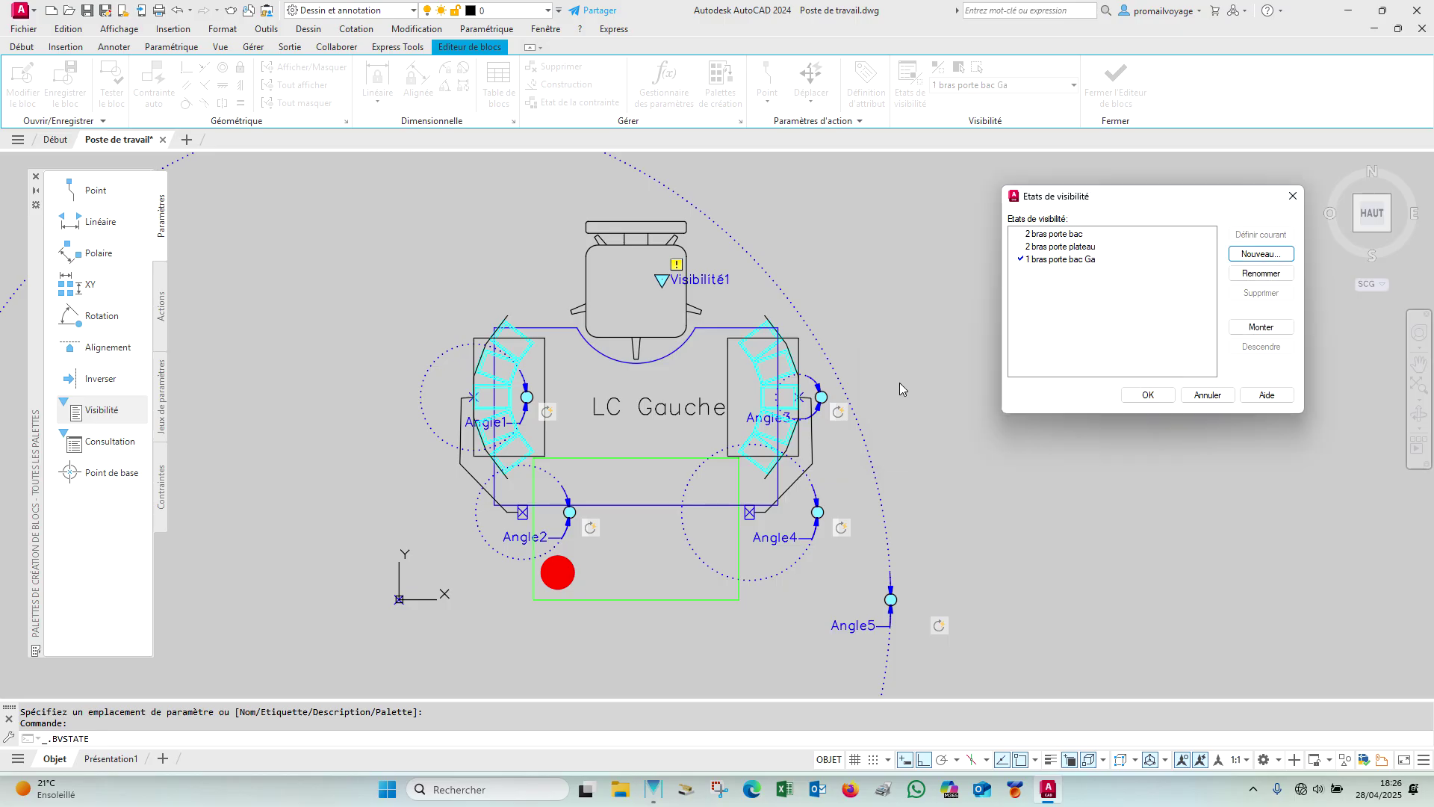
Step: Move the "1 bras porte bac Ga" state above "2 bras porte plateau" and add a "1 bras porte bac Dr" state directly below it
click(1067, 260)
click(1262, 326)
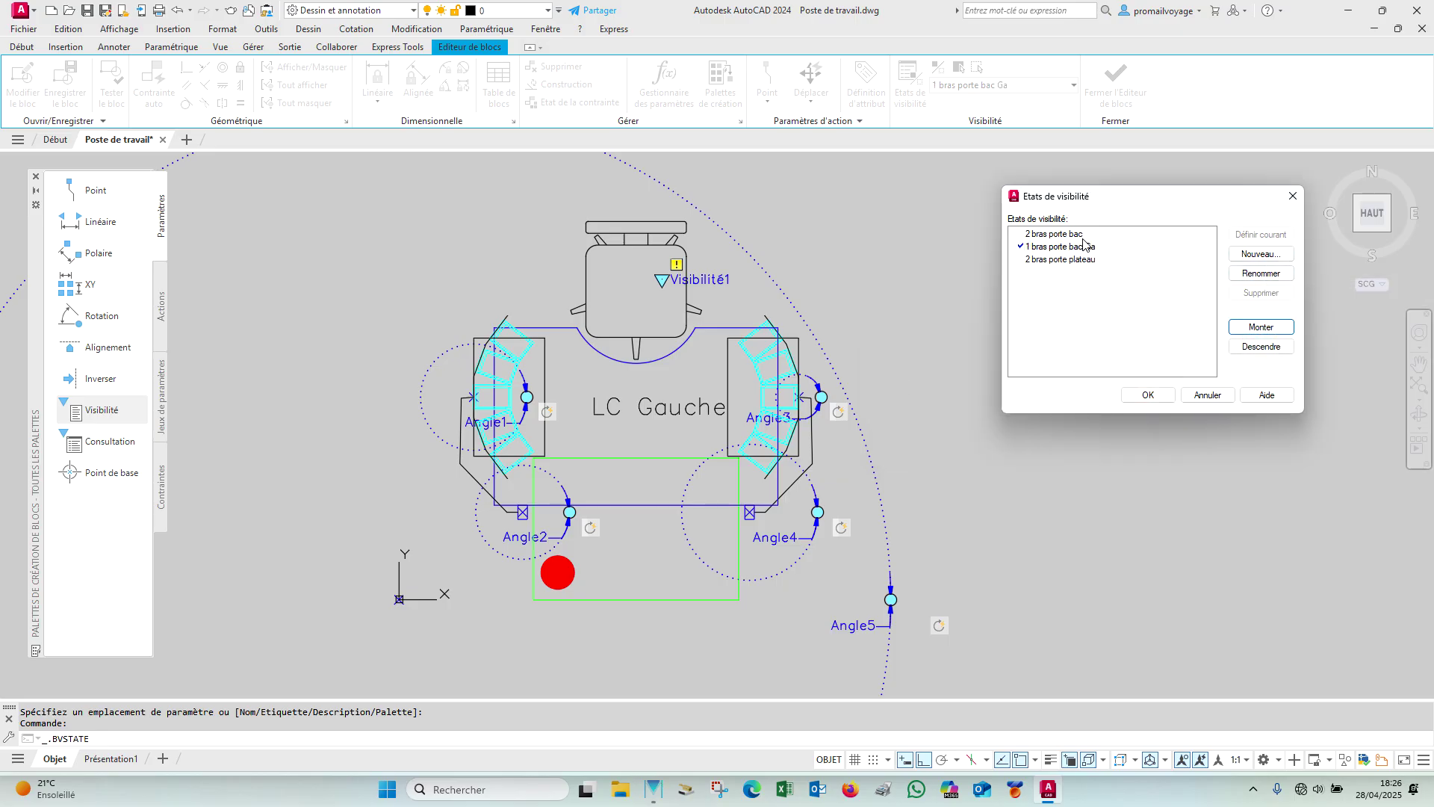
click(1261, 253)
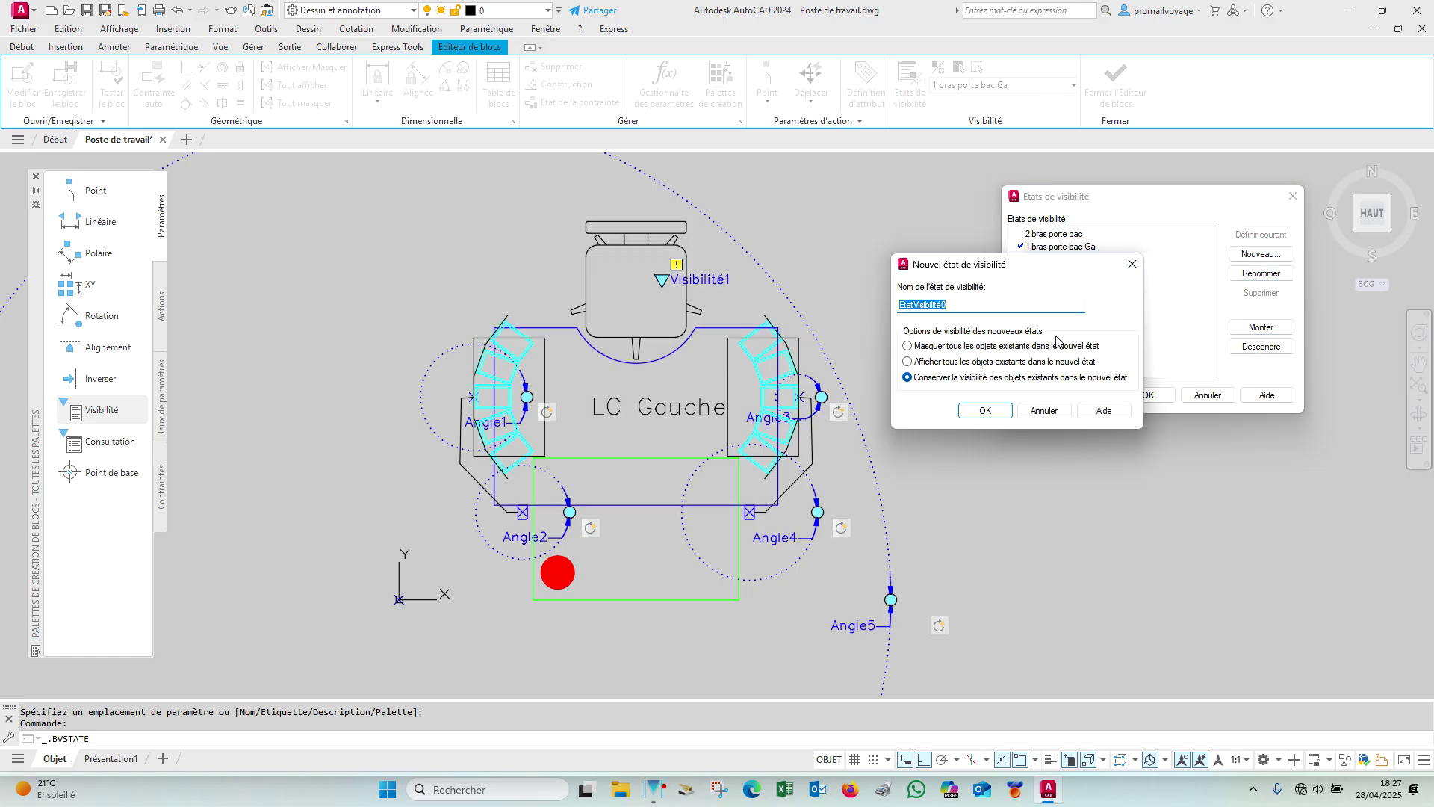
key(ctrl+v)
click(984, 411)
click(1269, 327)
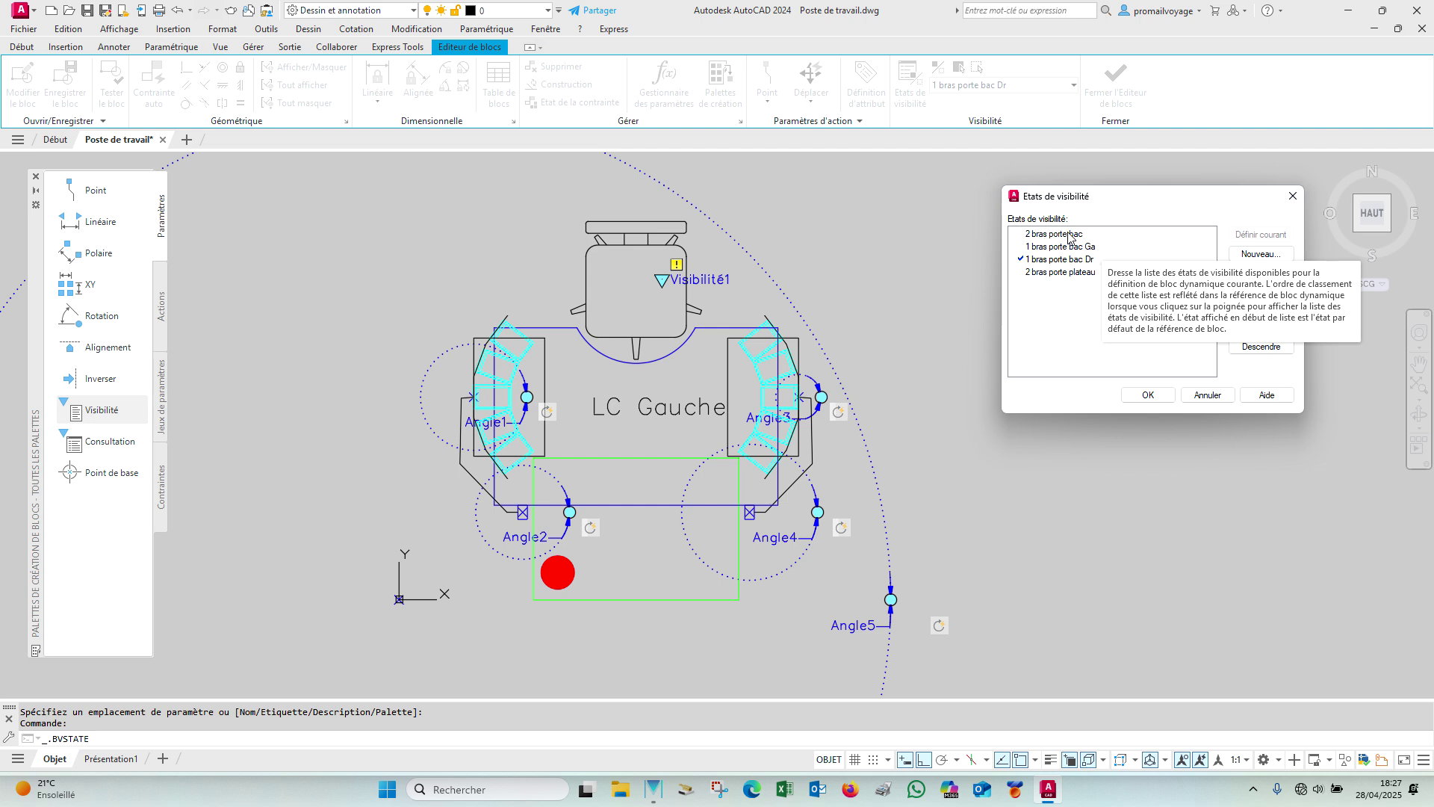
Step: Create a visibility state named "1 bras porte plateau Ga" from the copied "2 bras porte plateau" name, keeping the existing objects' visibility
click(1066, 276)
click(1062, 274)
key(ctrl+c)
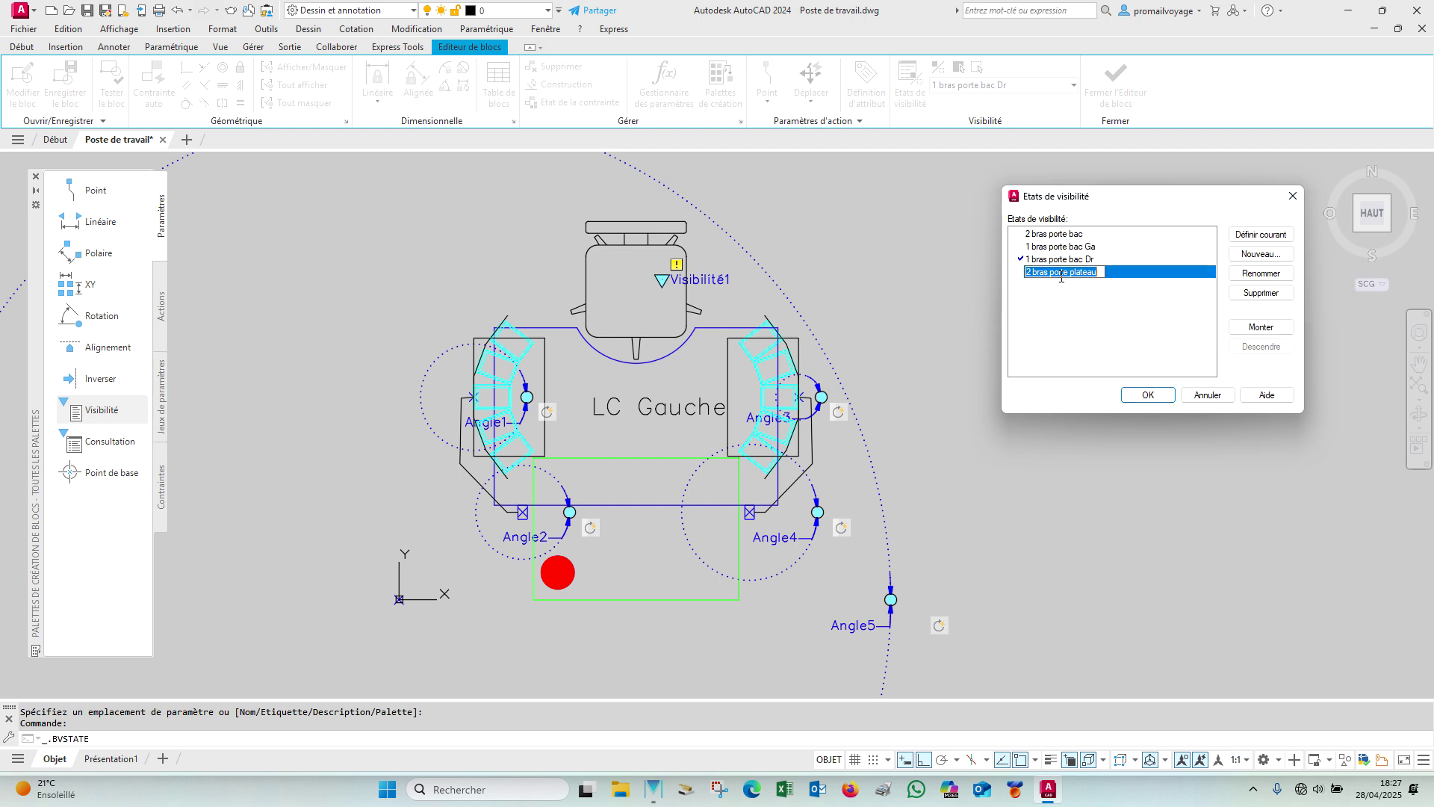
click(1261, 254)
key(ctrl+v)
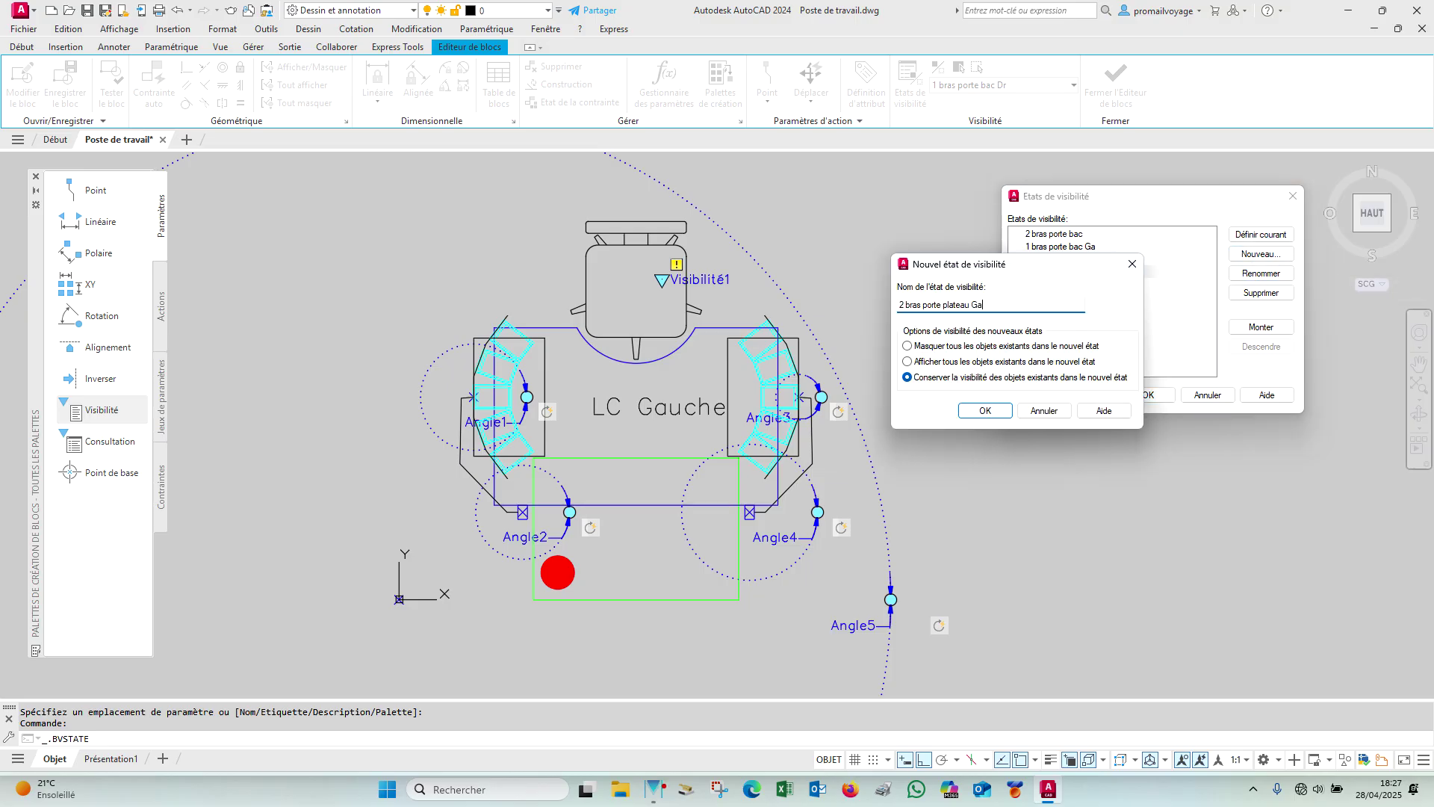
key(Home)
key(Delete)
key(Delete)
text(1)
key(ctrl+a)
click(984, 411)
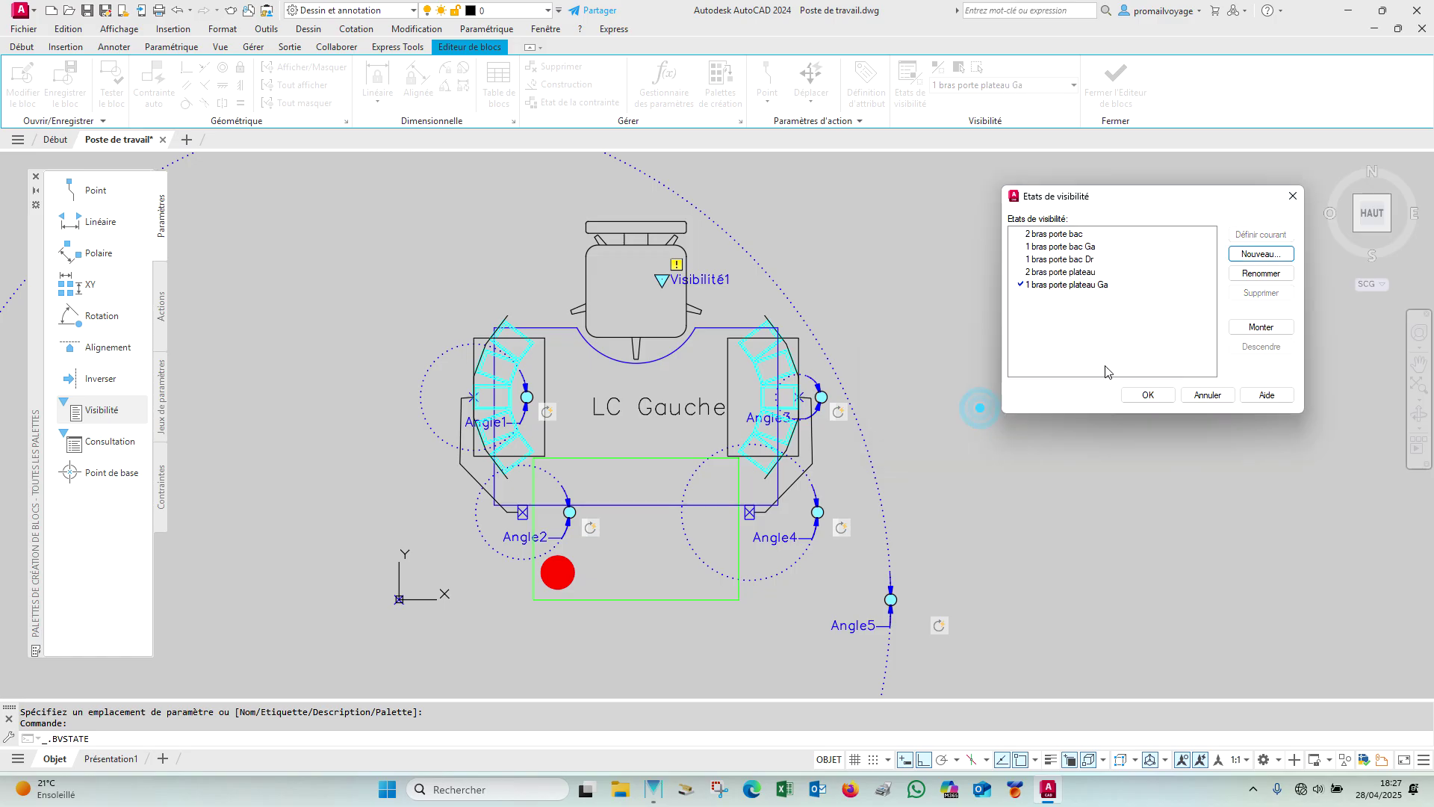
Step: Add a visibility state named "1 bras porte plateau Dr" that keeps the existing objects' visibility
click(1270, 254)
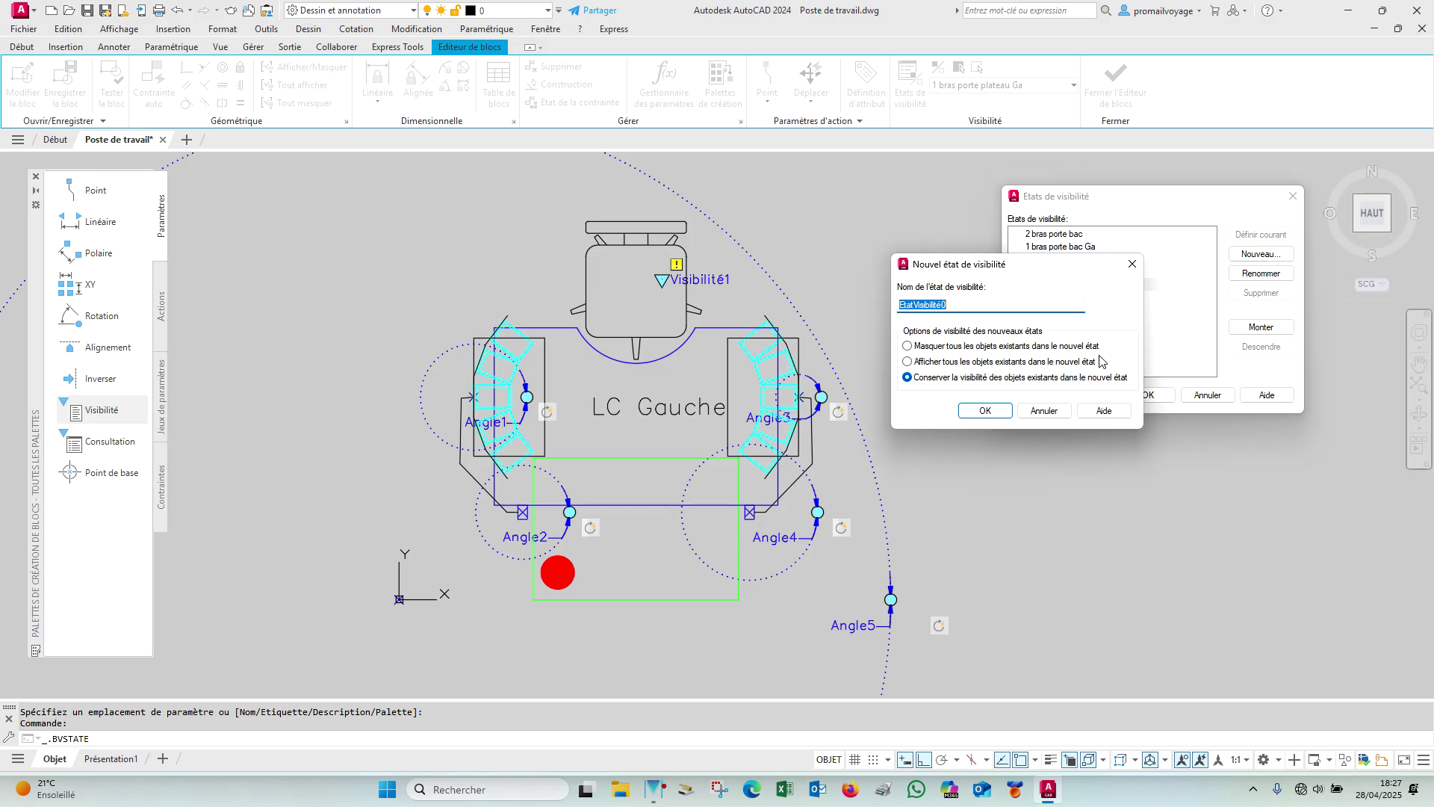
text(1 bras porte plateau Ga)
click(991, 410)
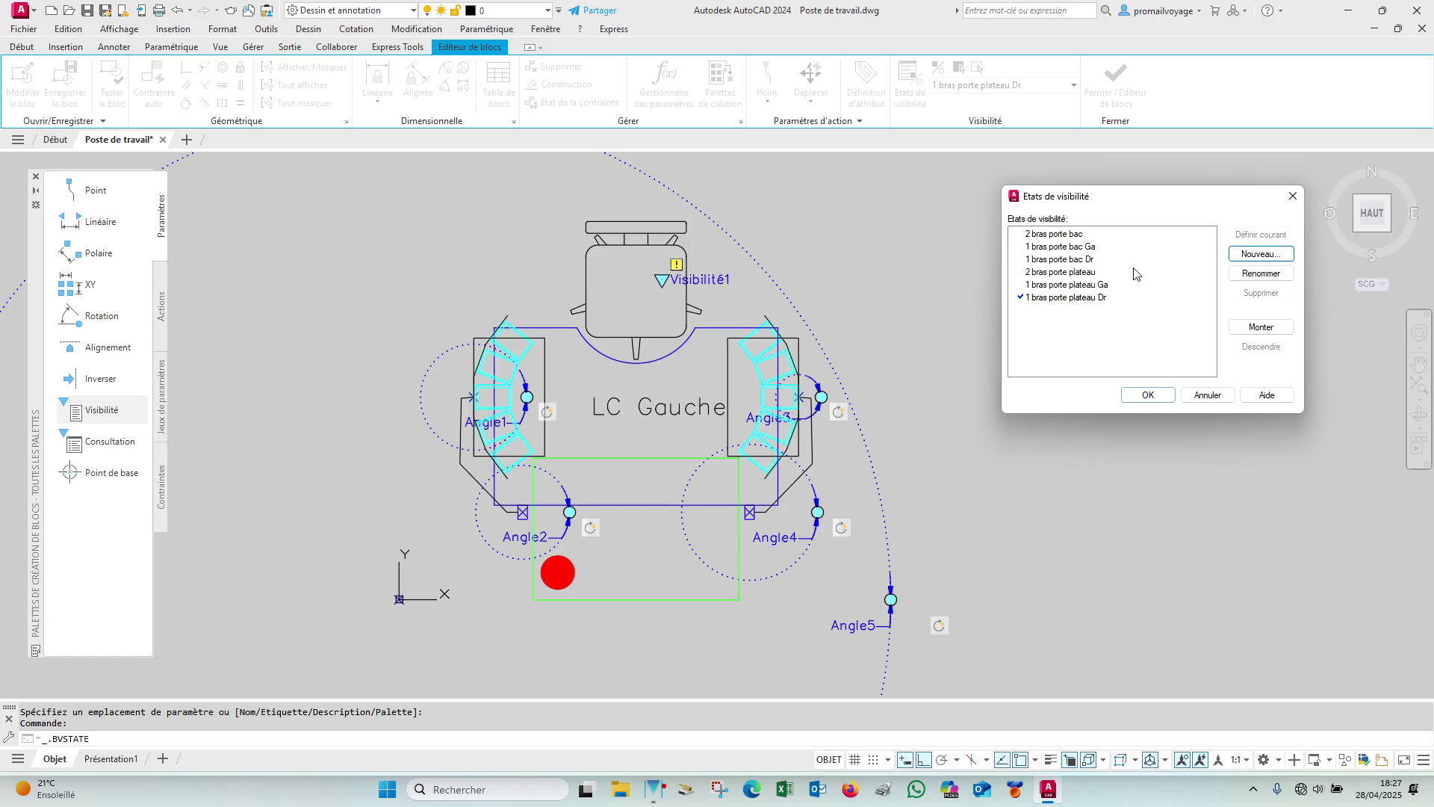
key(ctrl)
key(ctrl)
Step: Make "2 bras porte bac" the current visibility state and accept the list of visibility states
double_click(1054, 236)
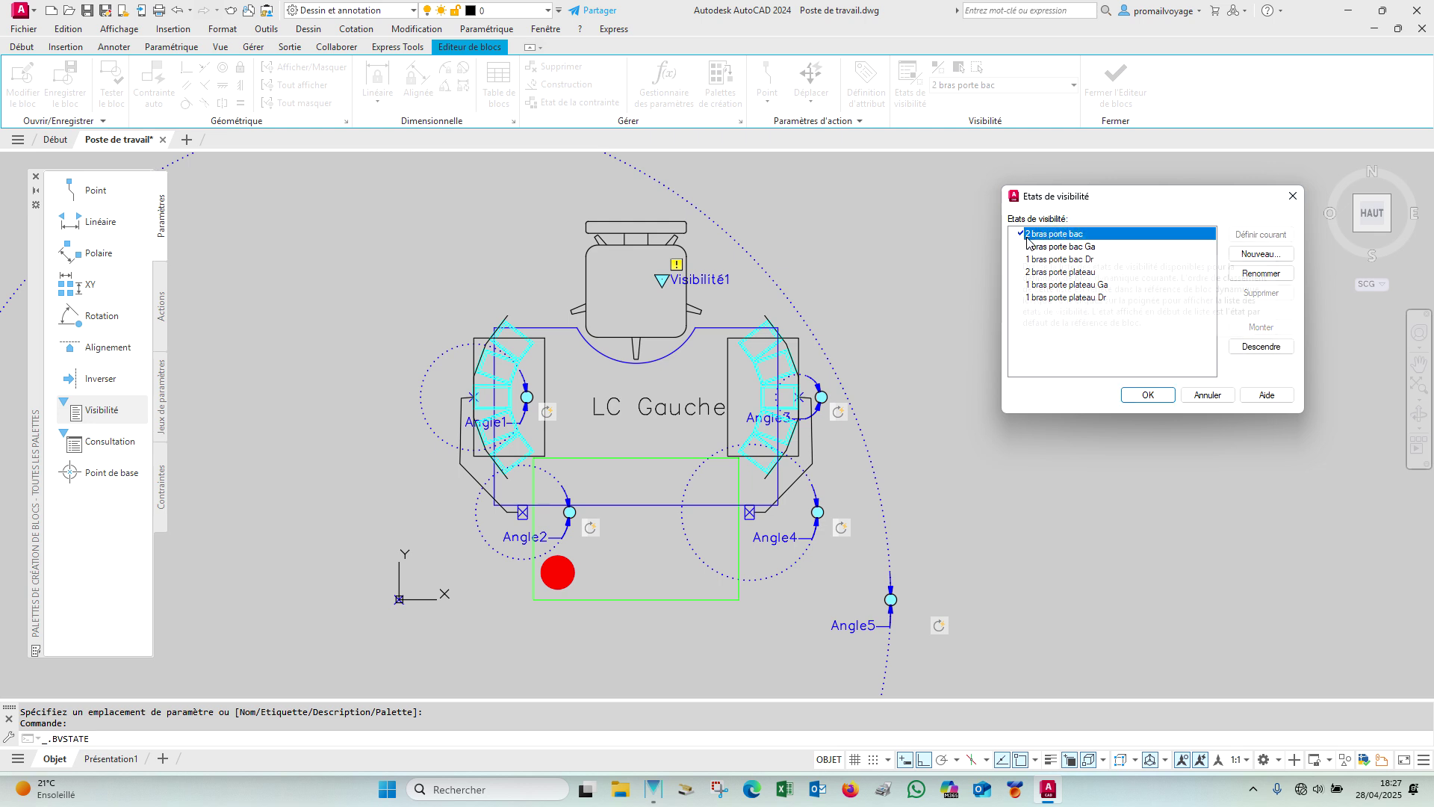
click(1148, 395)
middle_drag(762, 320, 904, 309)
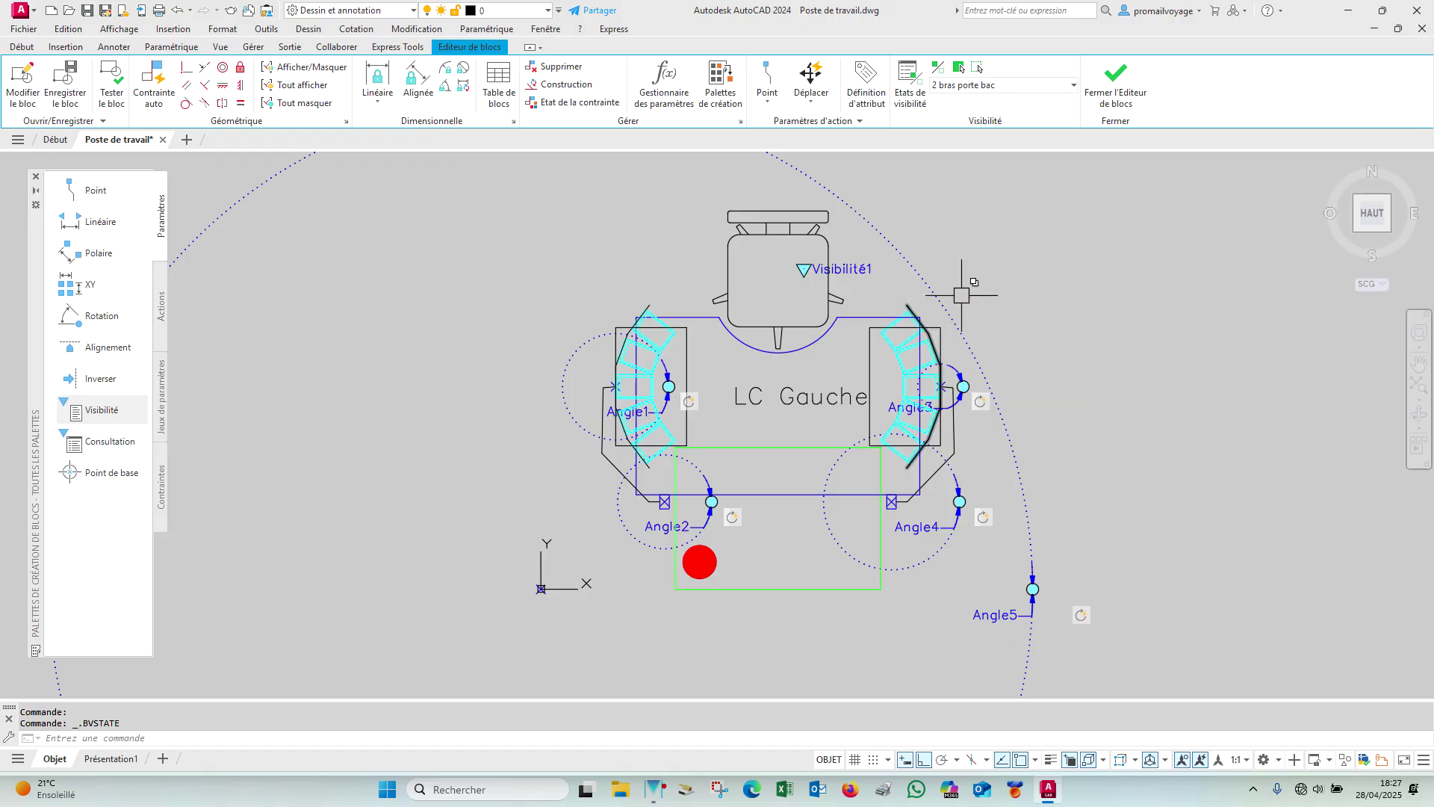
click(1007, 89)
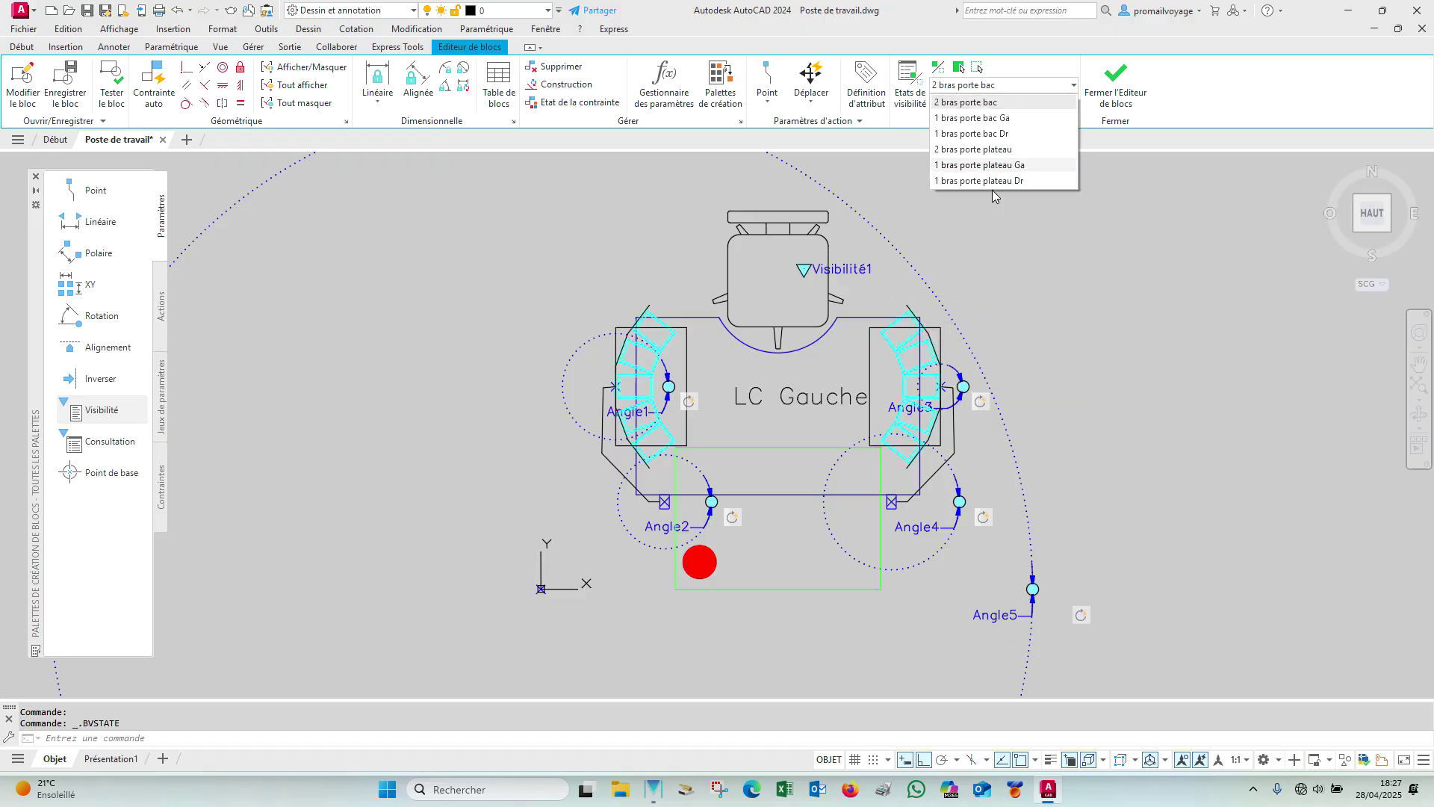
click(1065, 279)
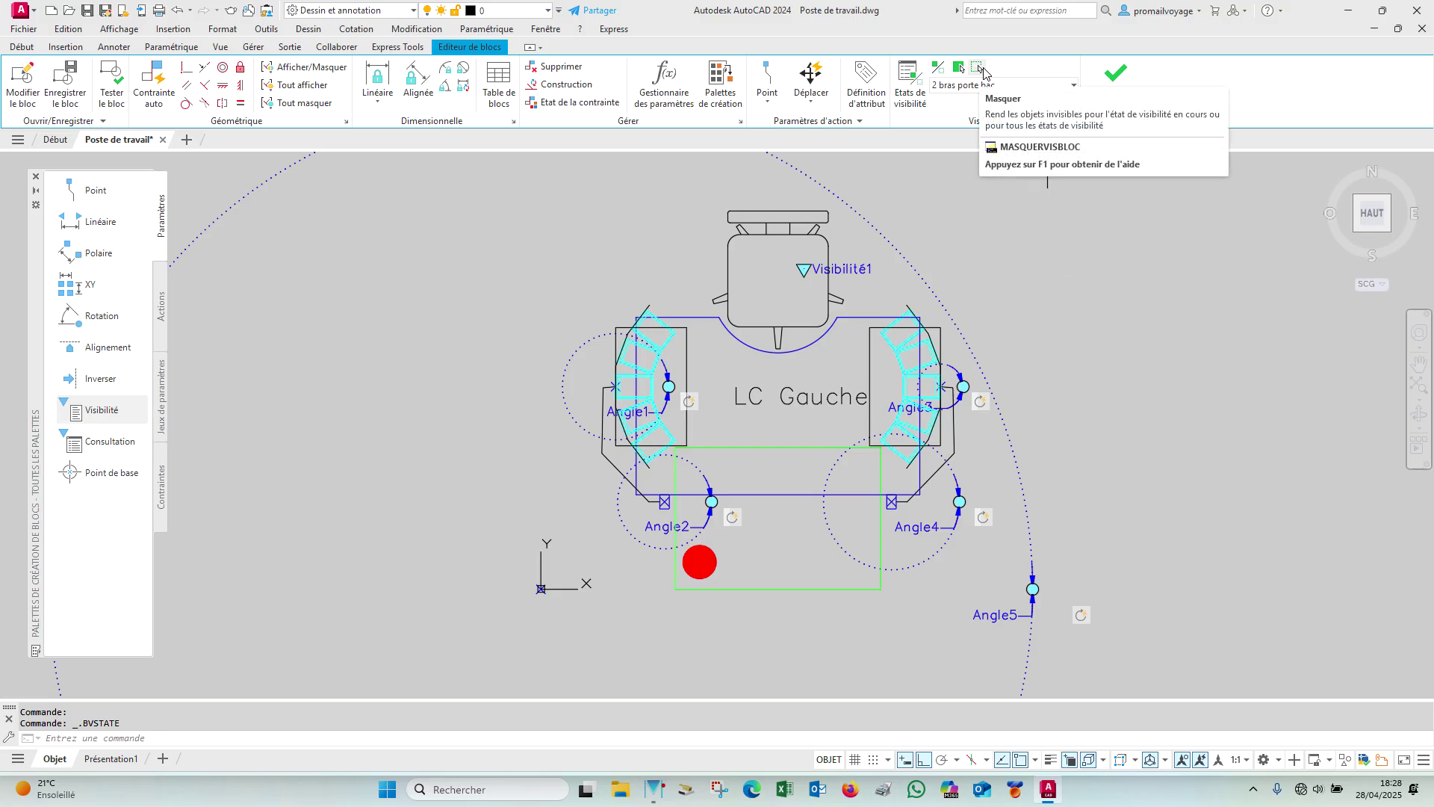
click(1031, 85)
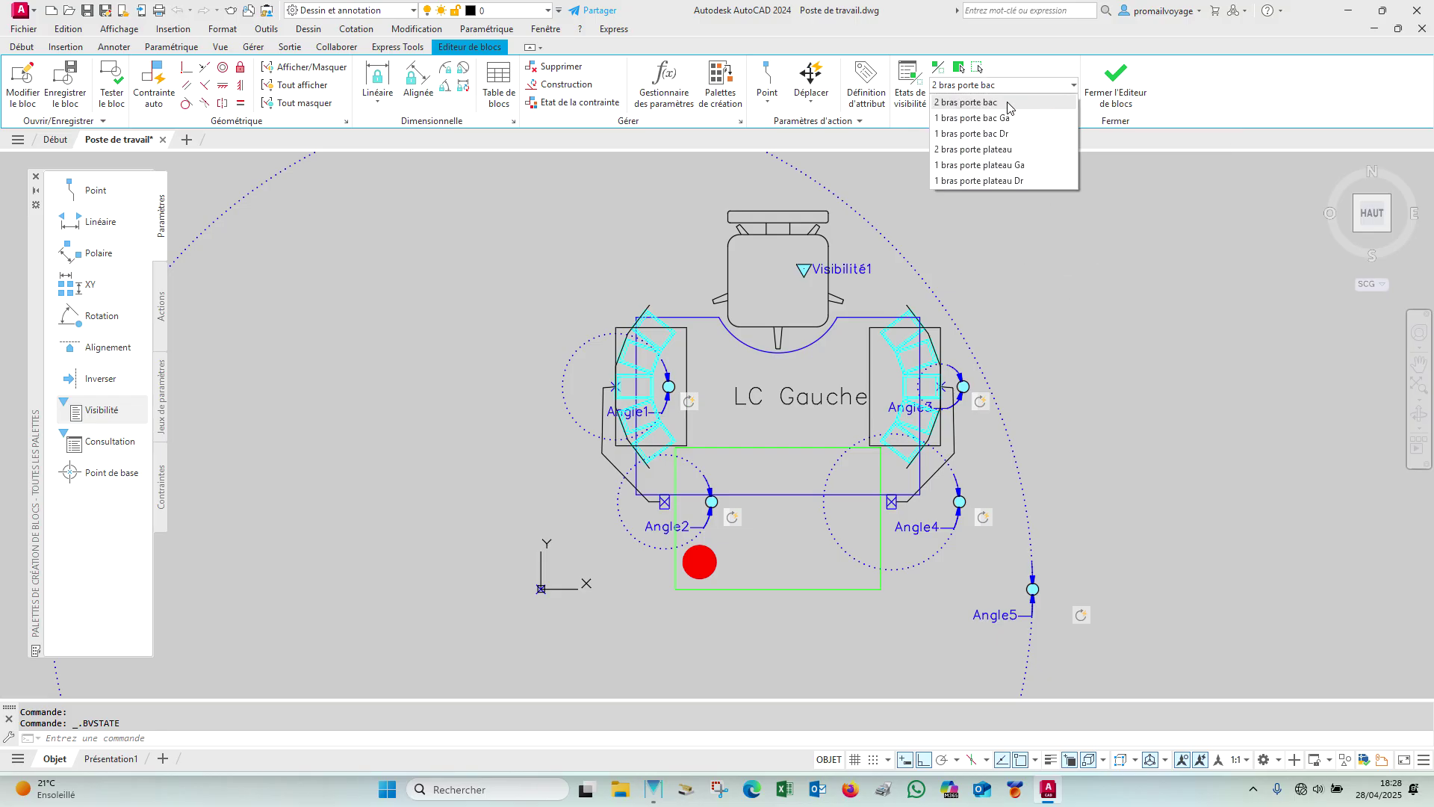
click(1010, 70)
Step: Hide the five cyan blocks and the curved support line on the right arm in the "2 bras porte bac" state
click(979, 69)
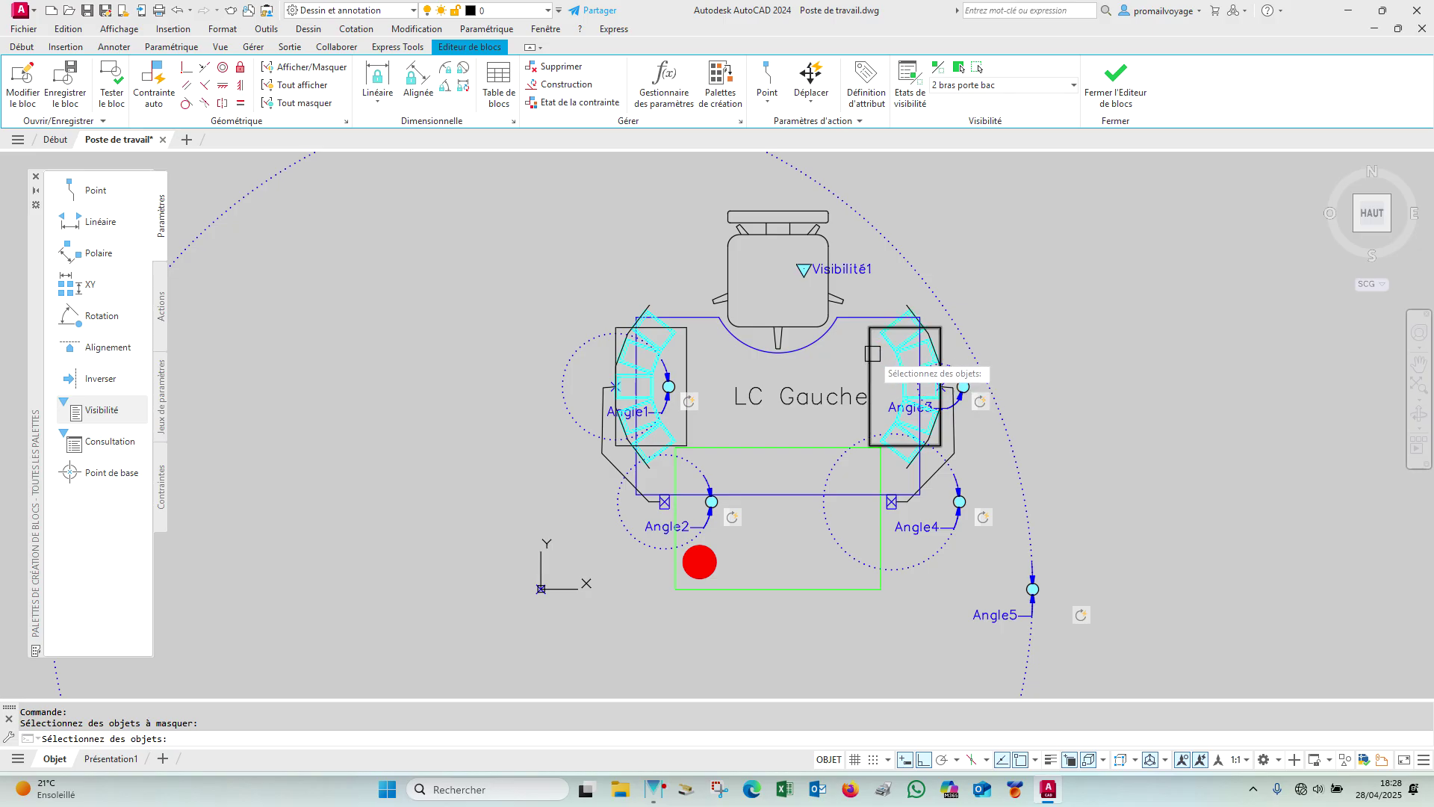
scroll(905, 356, up, 4)
click(916, 350)
click(908, 246)
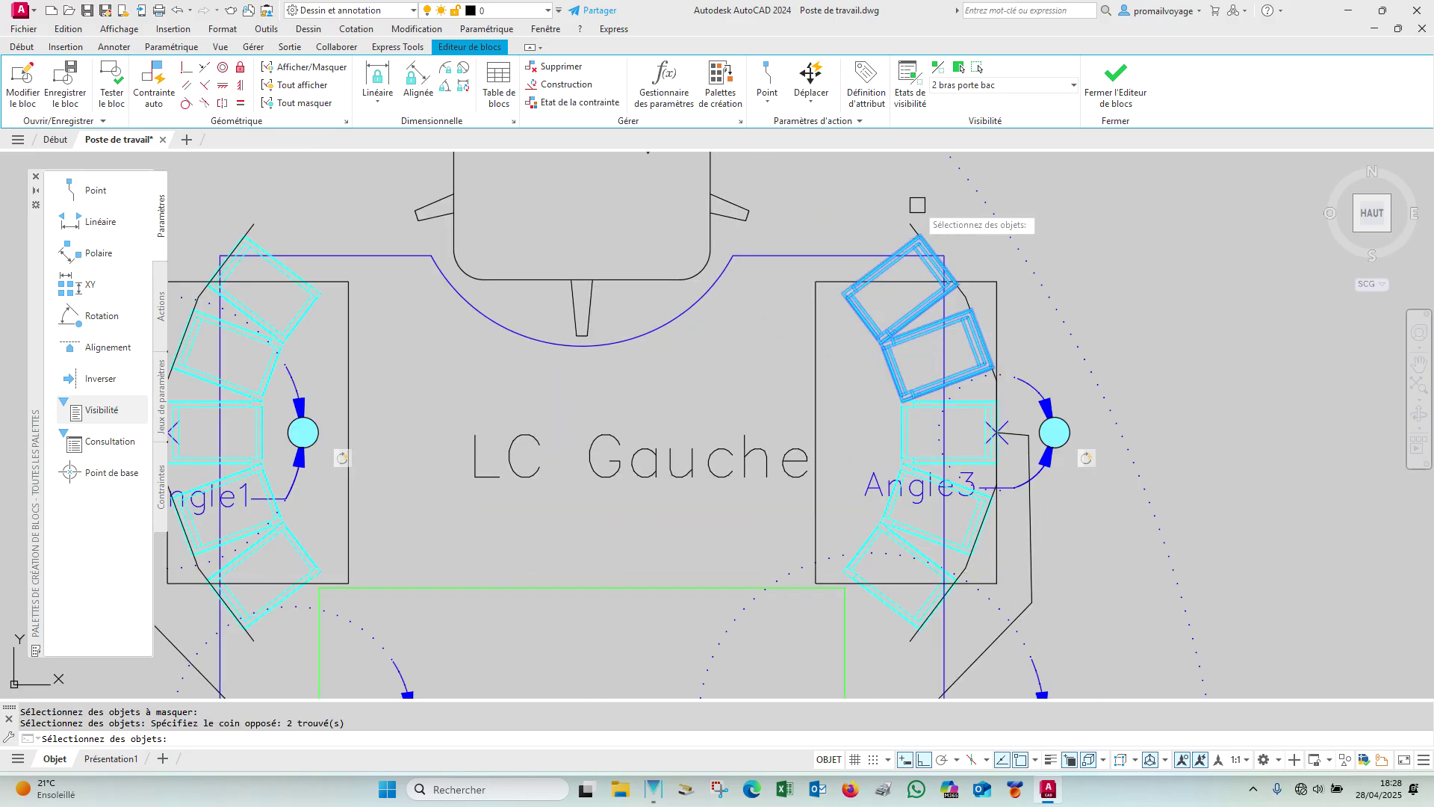
click(956, 293)
middle_drag(956, 293, 930, 188)
click(881, 327)
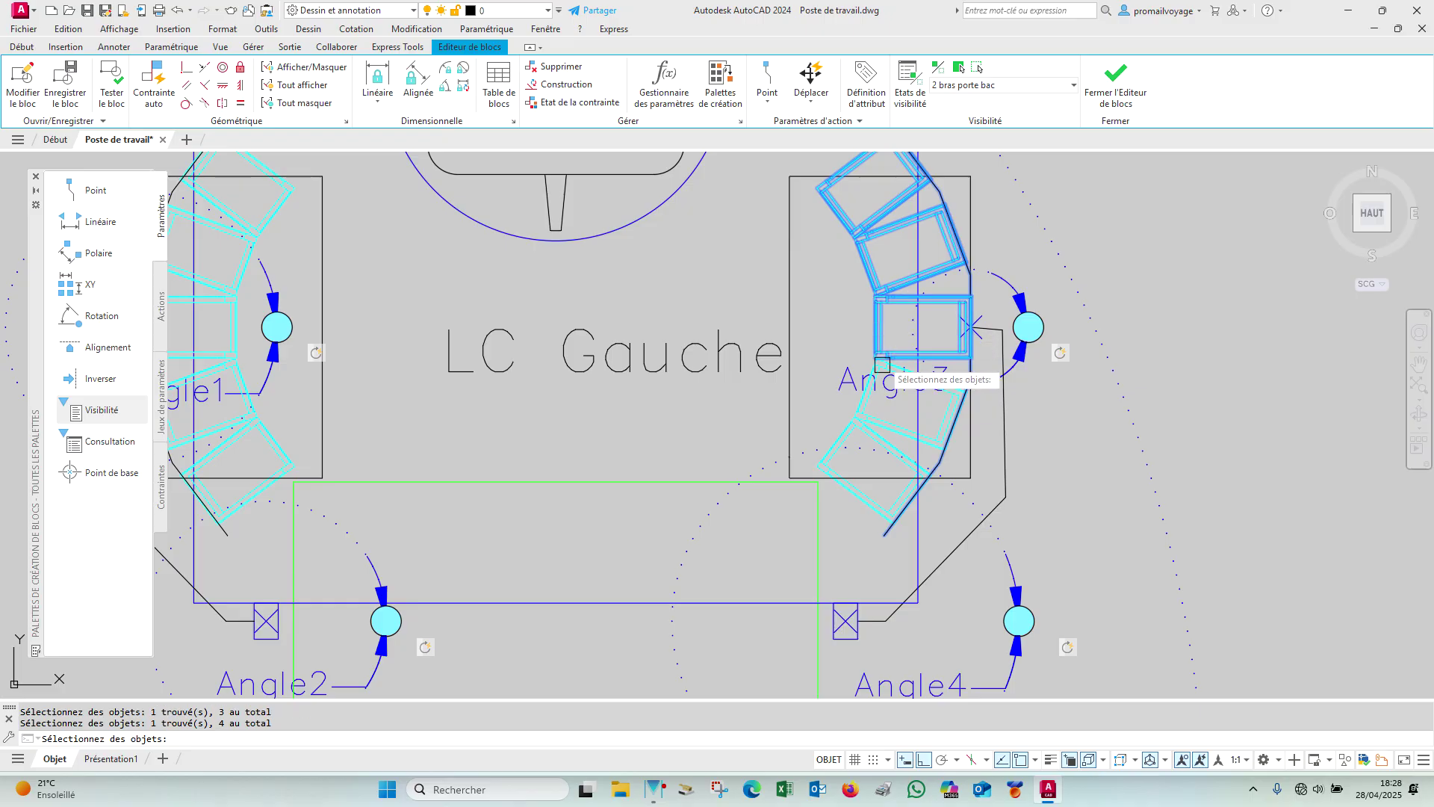
click(879, 399)
click(862, 496)
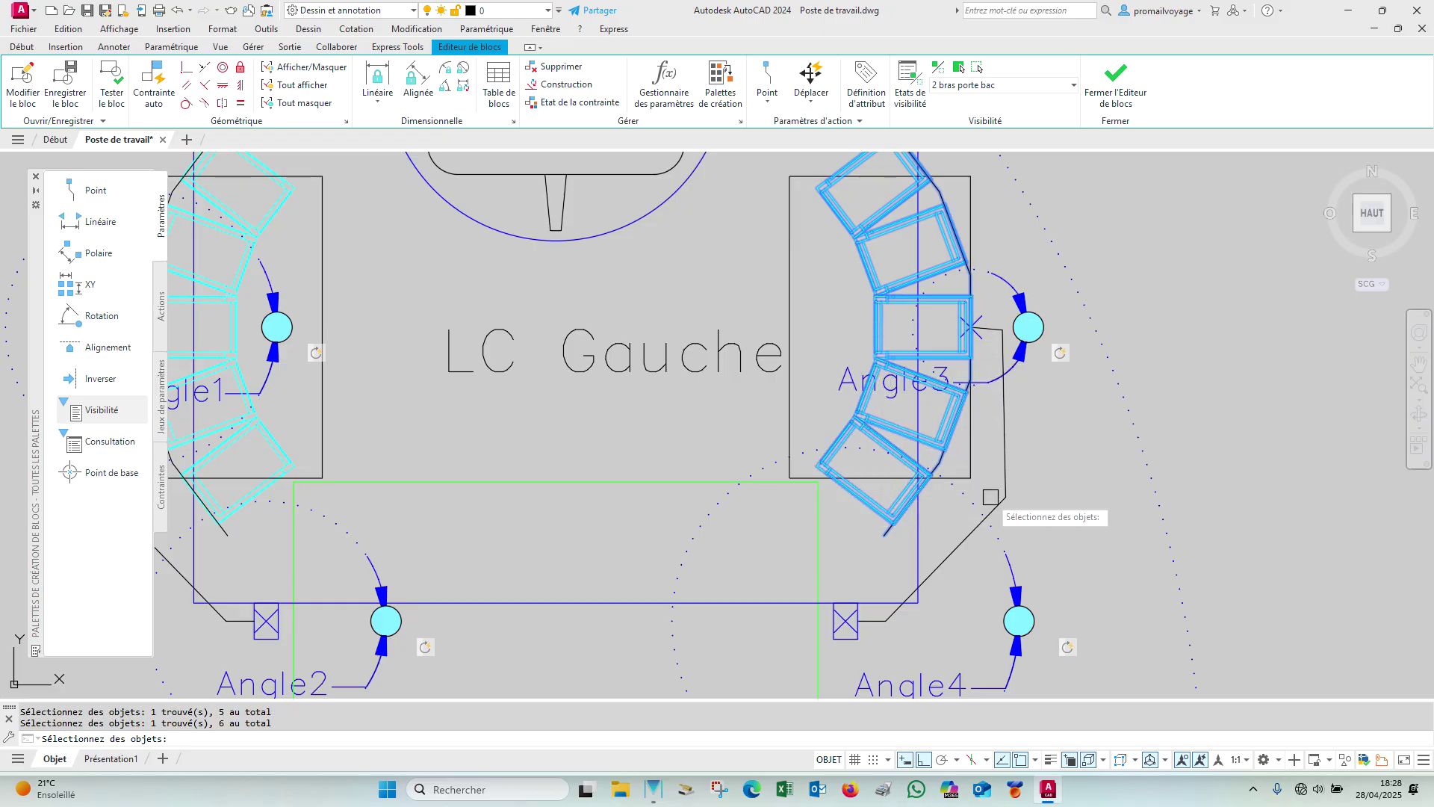
right_click(1028, 446)
Step: Hide the five cyan blocks and the curved support line on the left arm
scroll(1038, 407, down, 2)
middle_drag(864, 421, 937, 424)
right_click(720, 356)
click(497, 183)
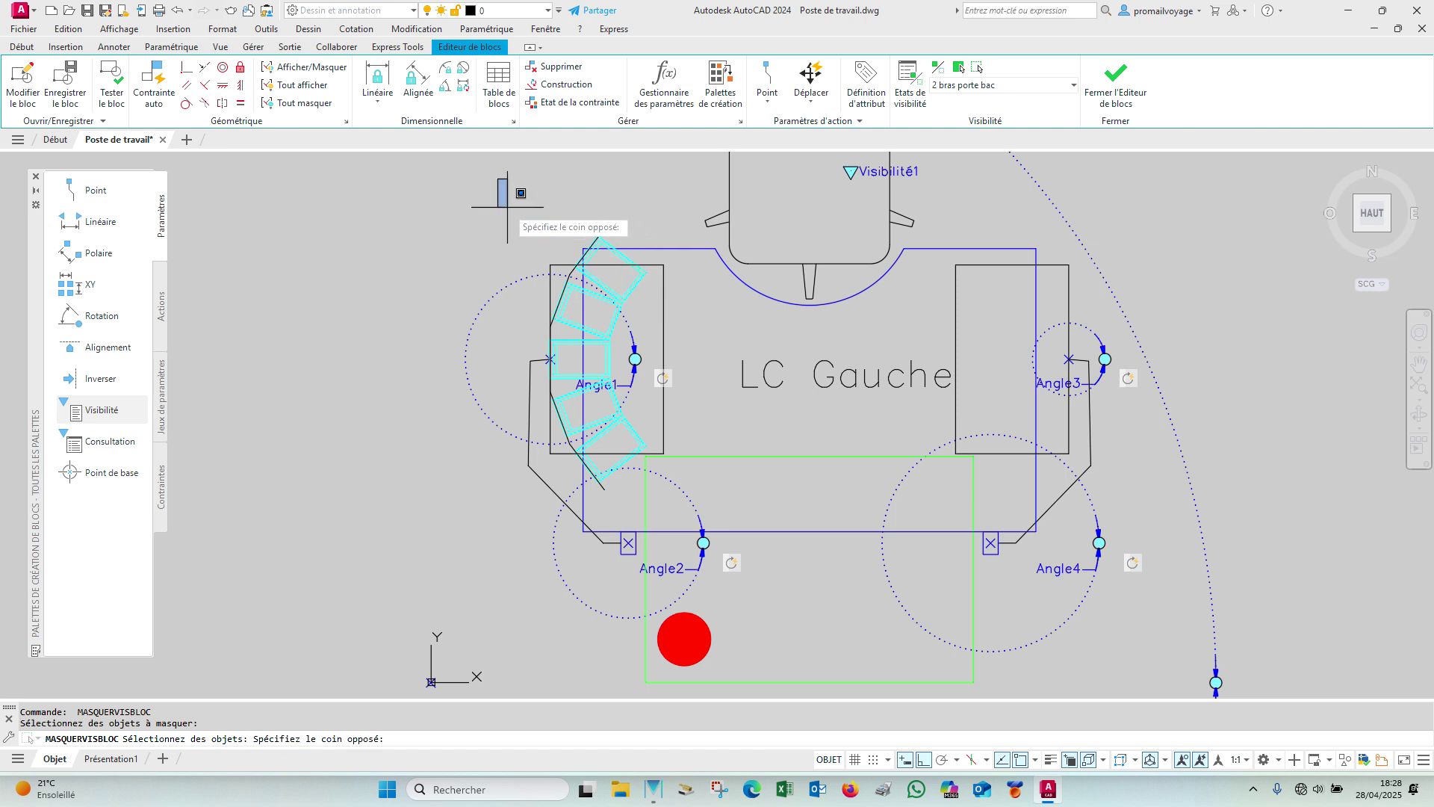
click(648, 497)
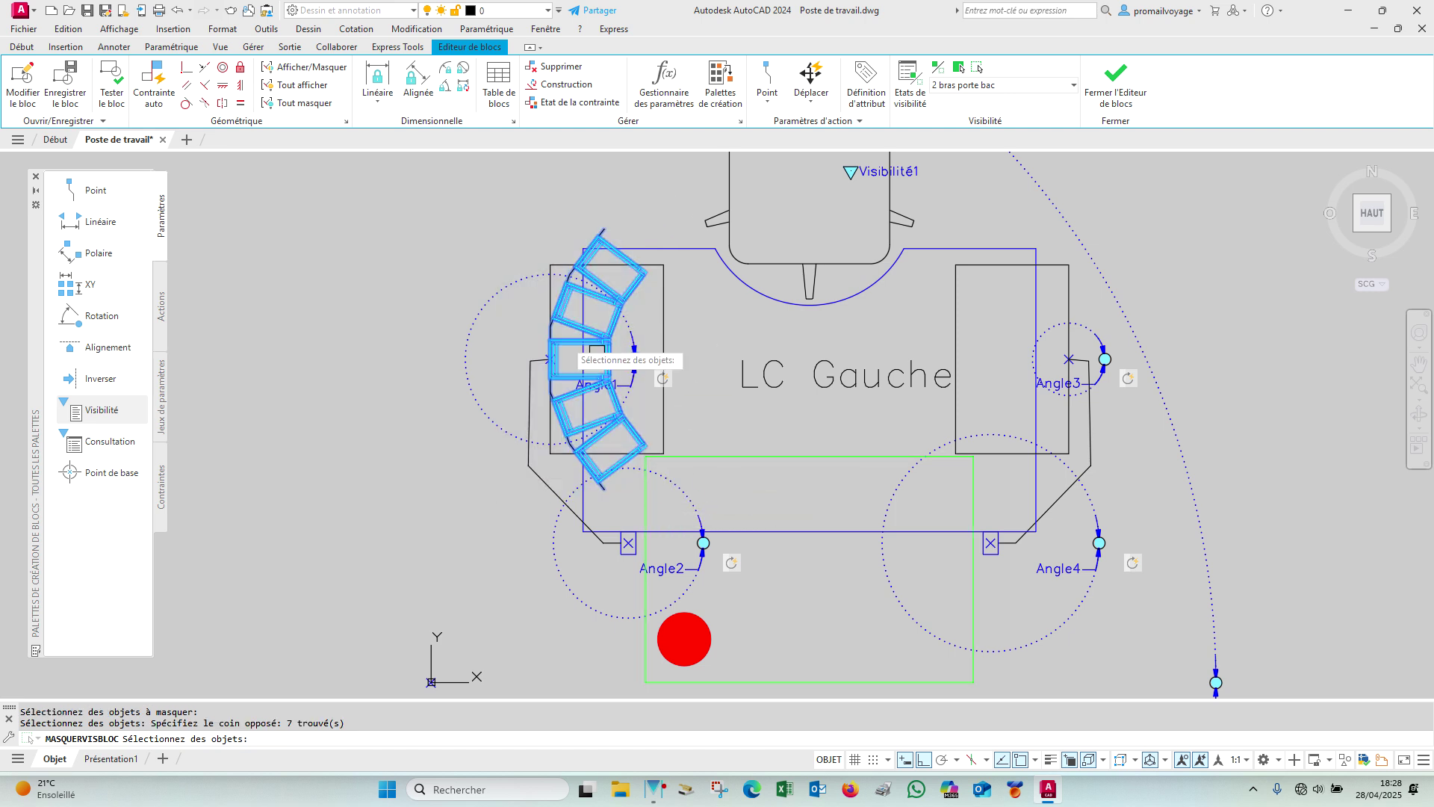
right_click(486, 236)
right_click(487, 236)
middle_drag(688, 306, 649, 310)
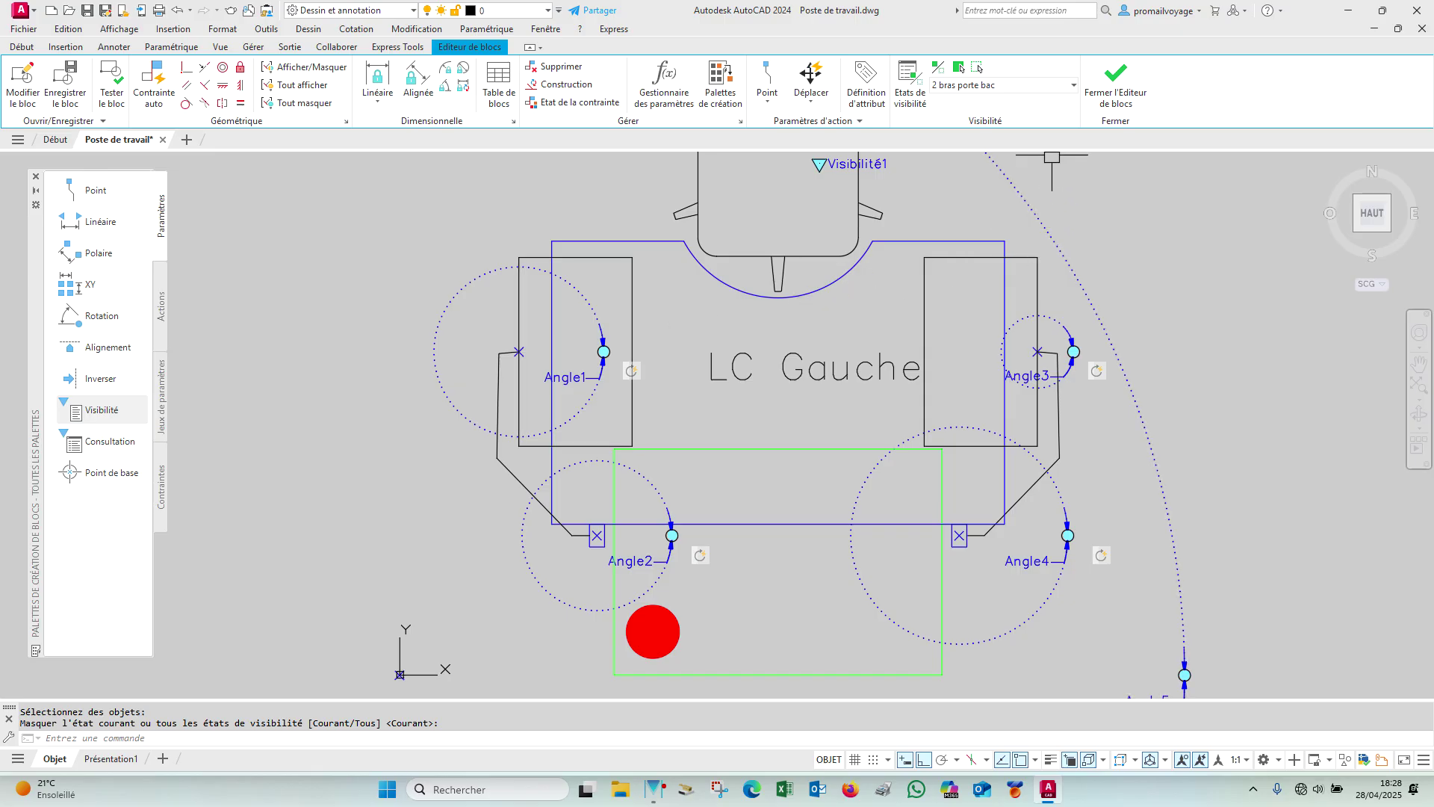
Step: In the "1 bras porte bac Ga" state, hide the whole right arm with its rectangle, cyan blocks and curved support line
click(1046, 90)
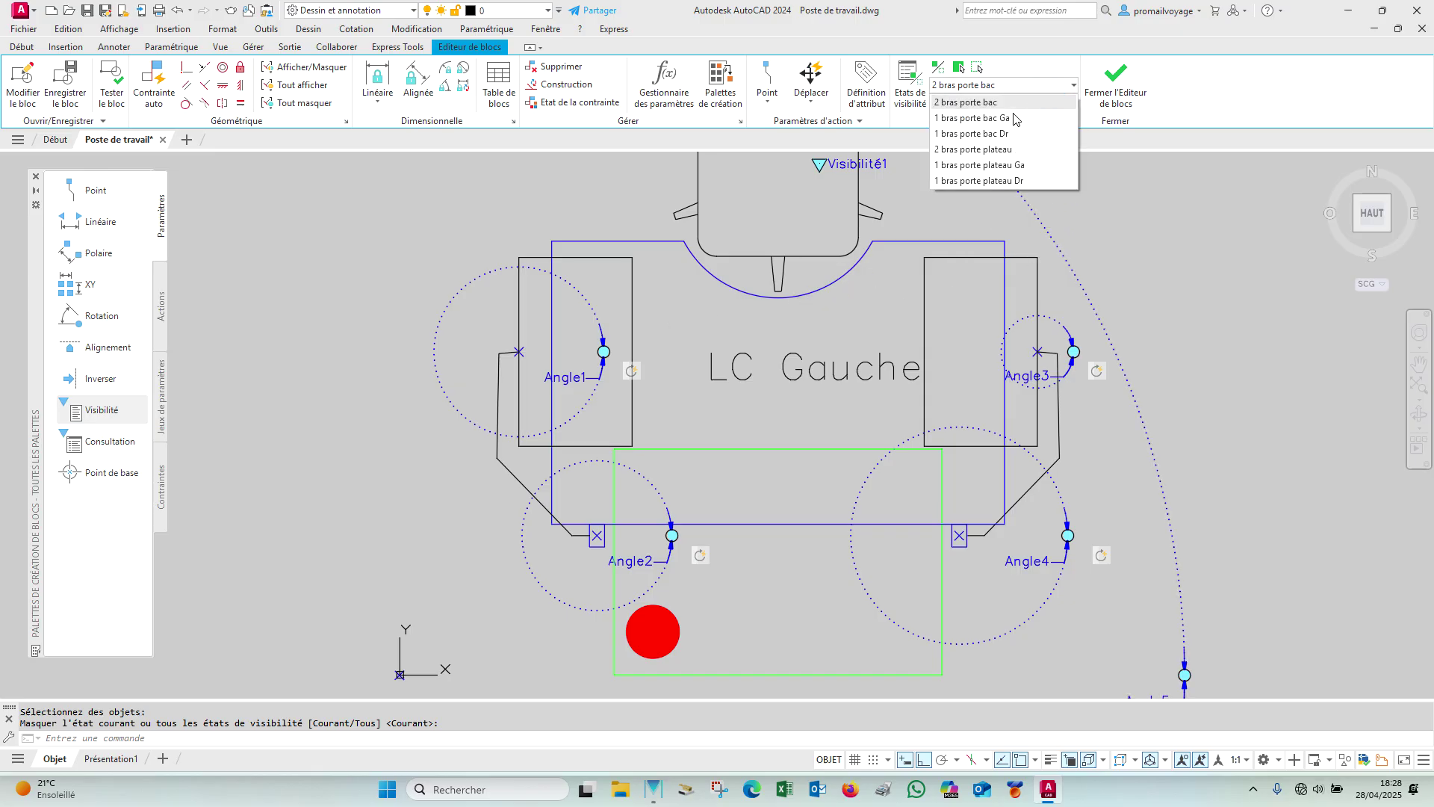
click(1008, 123)
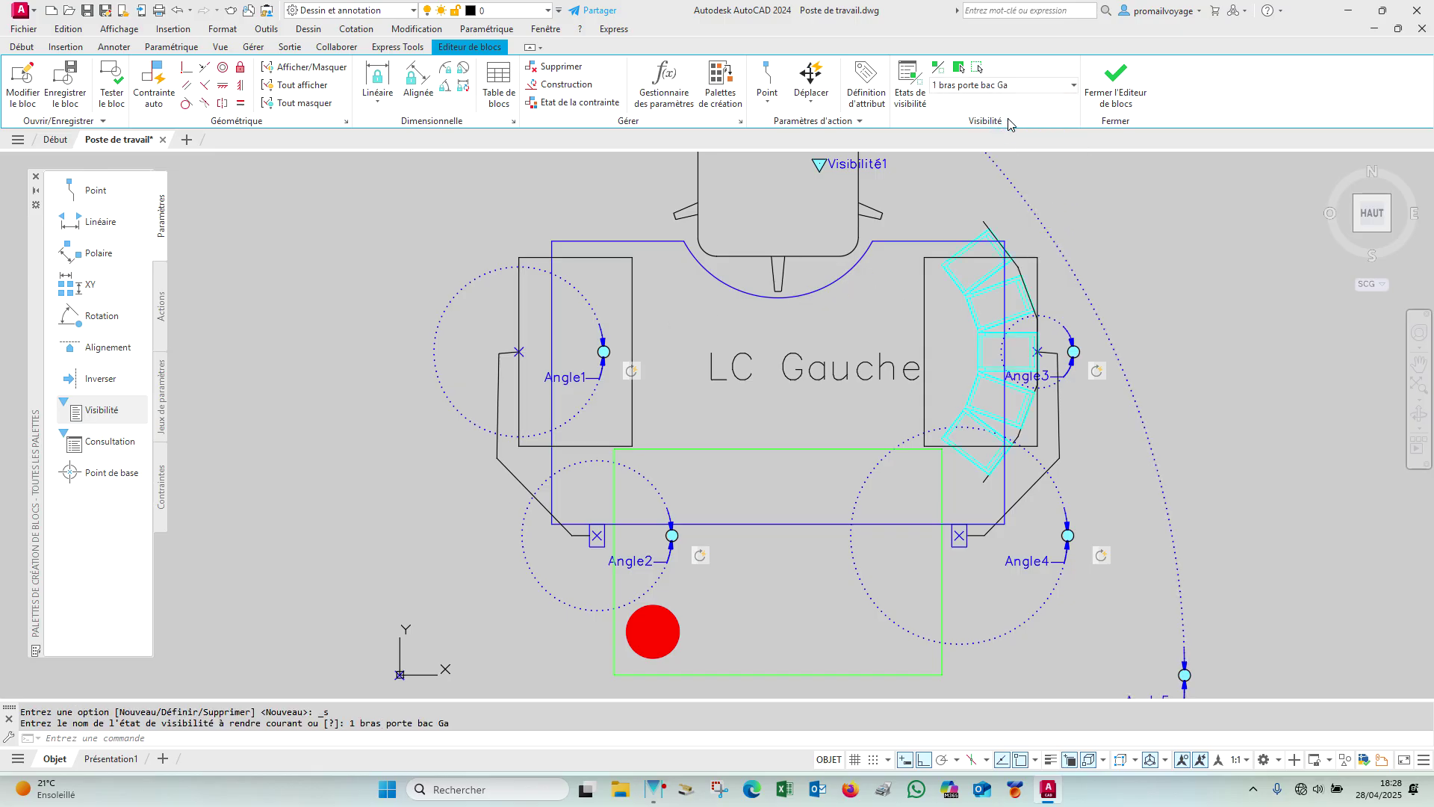
click(977, 70)
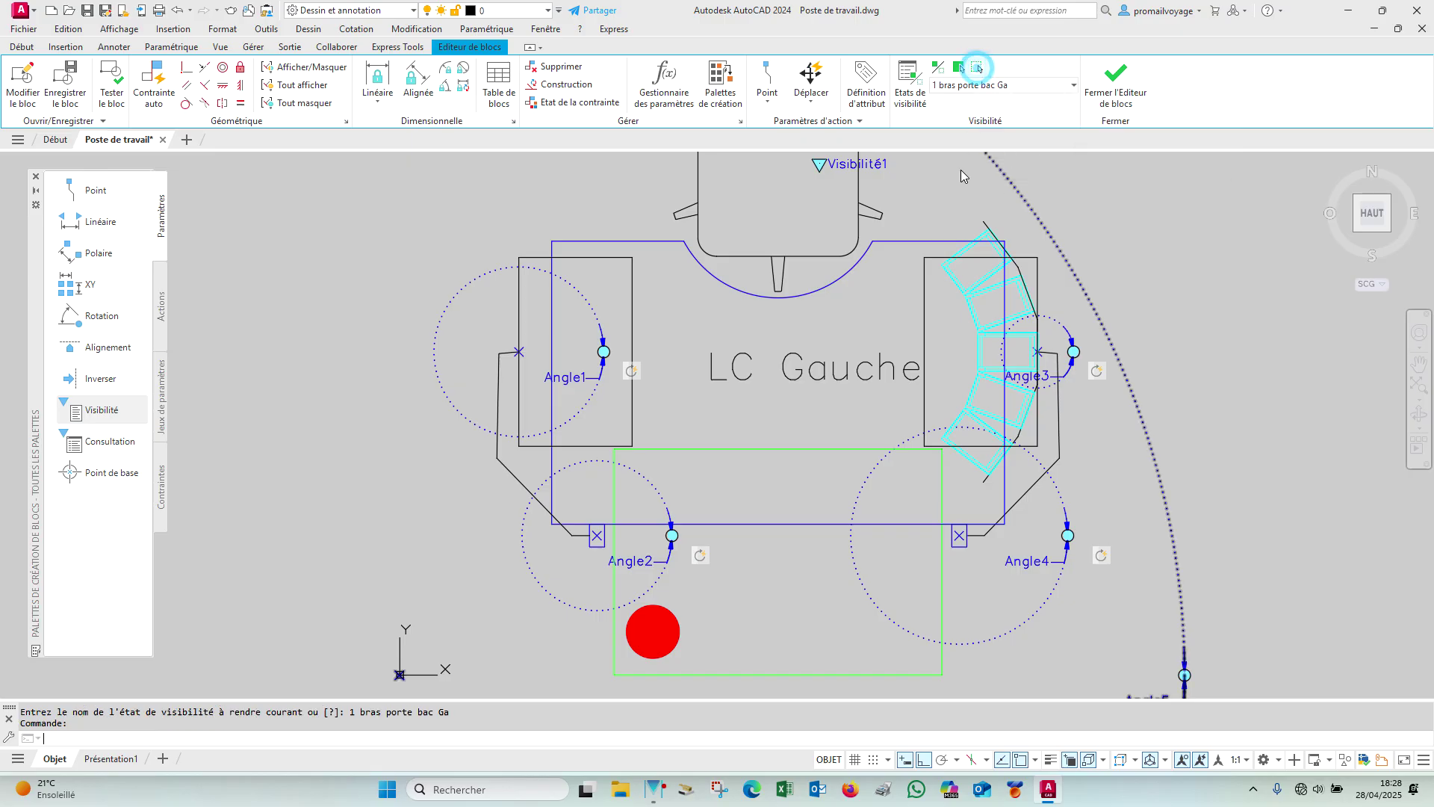
click(916, 183)
click(1061, 501)
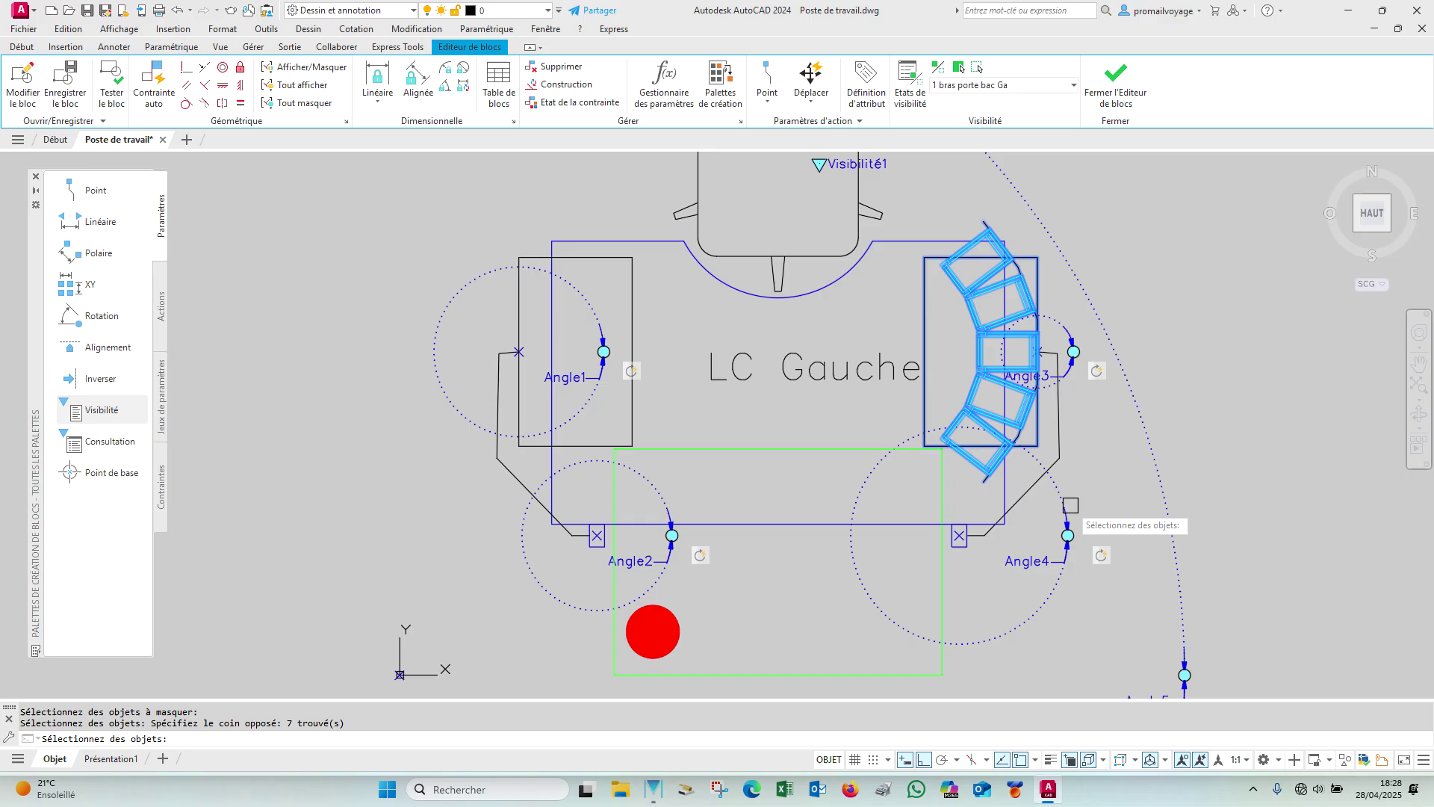
click(1034, 492)
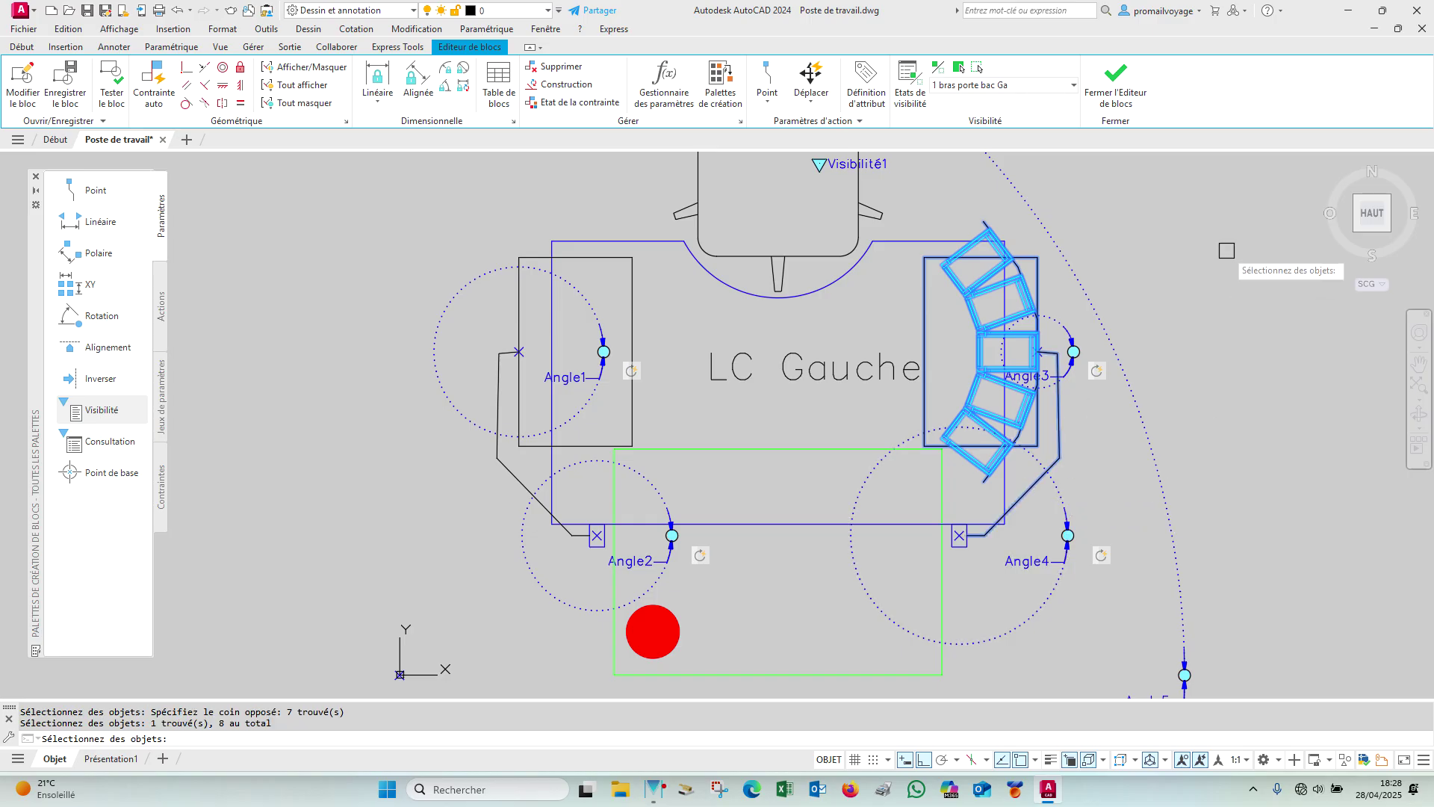
key(Return)
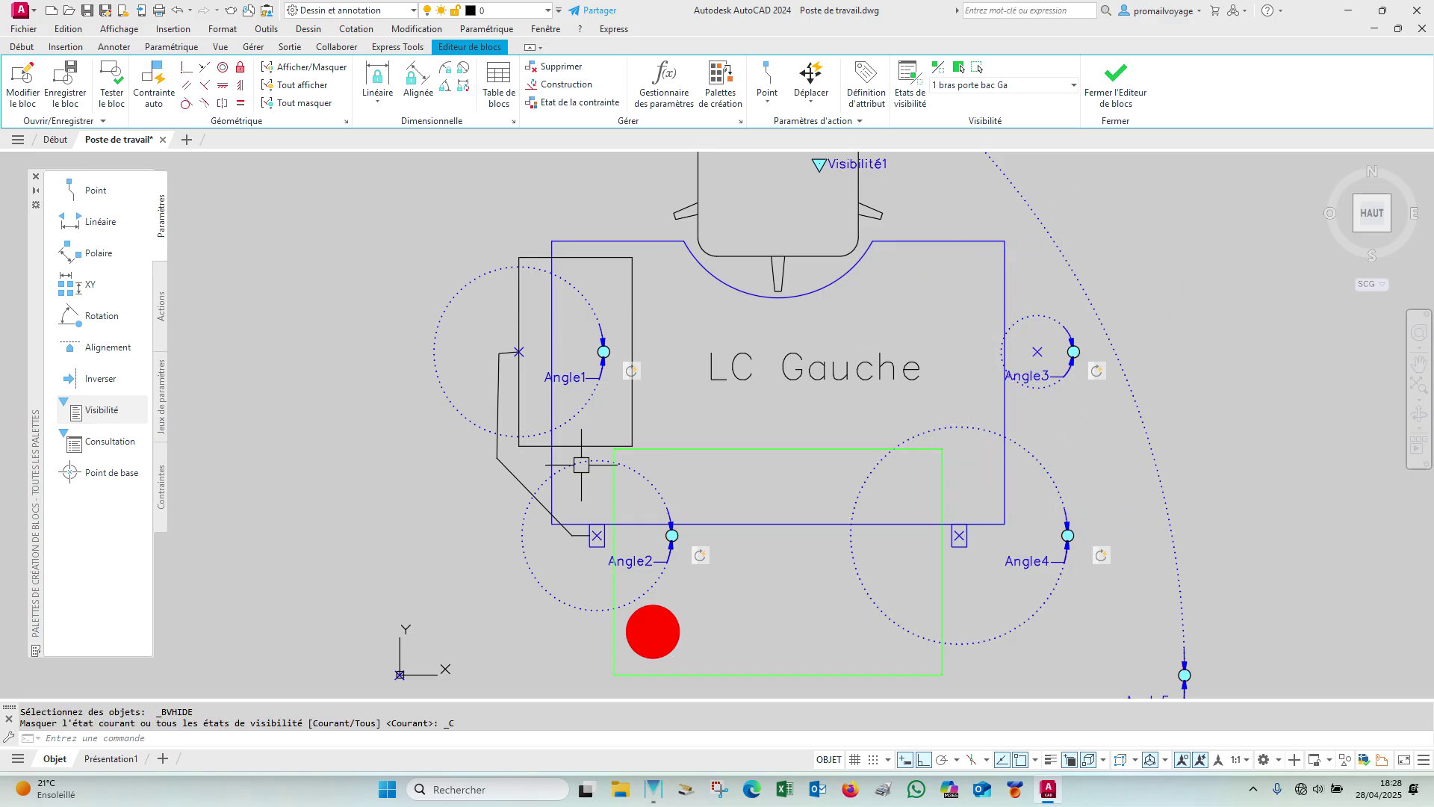
Step: In the "1 bras porte bac Dr" state, hide the left arm and its rectangle, plus the right arm's cyan blocks and curved support line
click(1034, 85)
click(1005, 134)
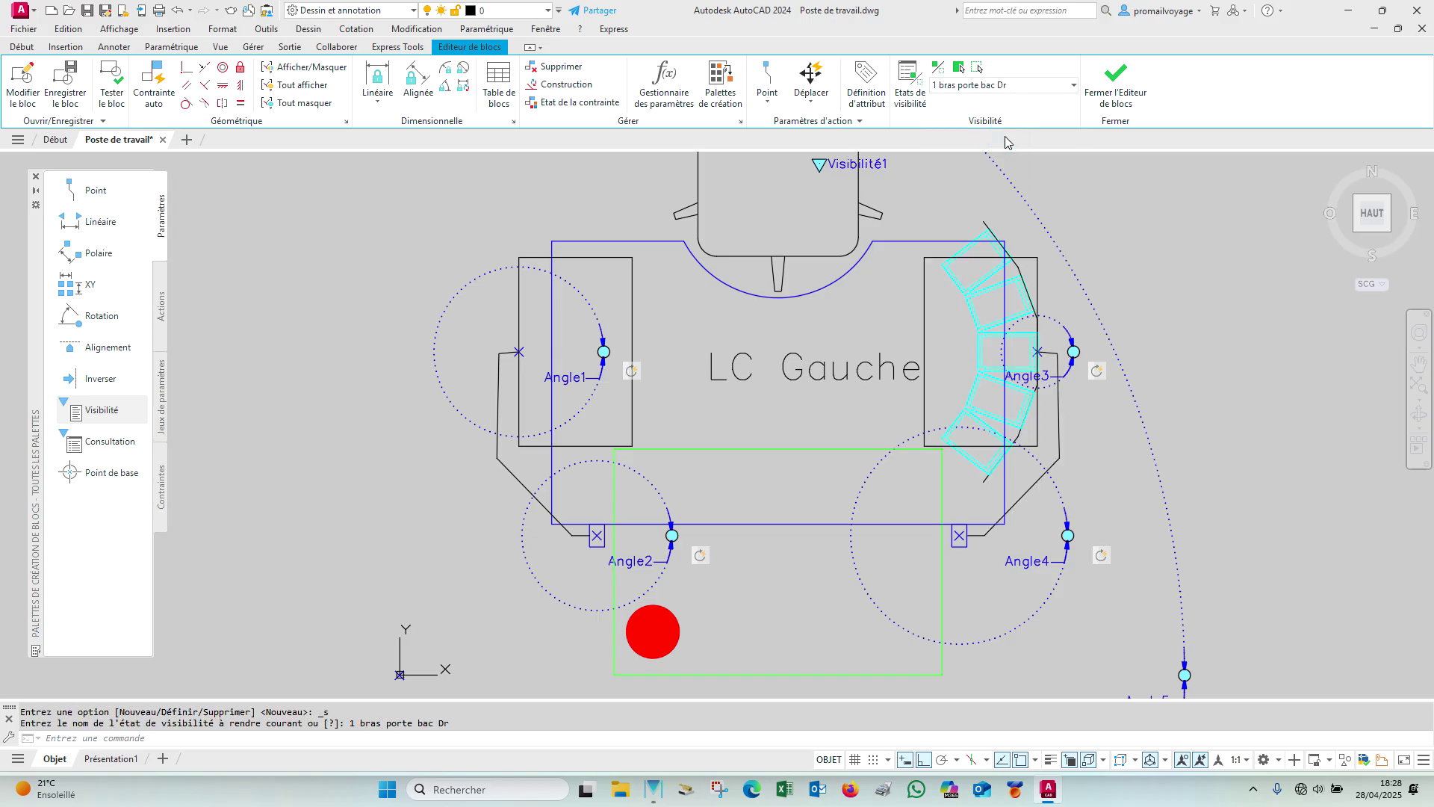
click(977, 67)
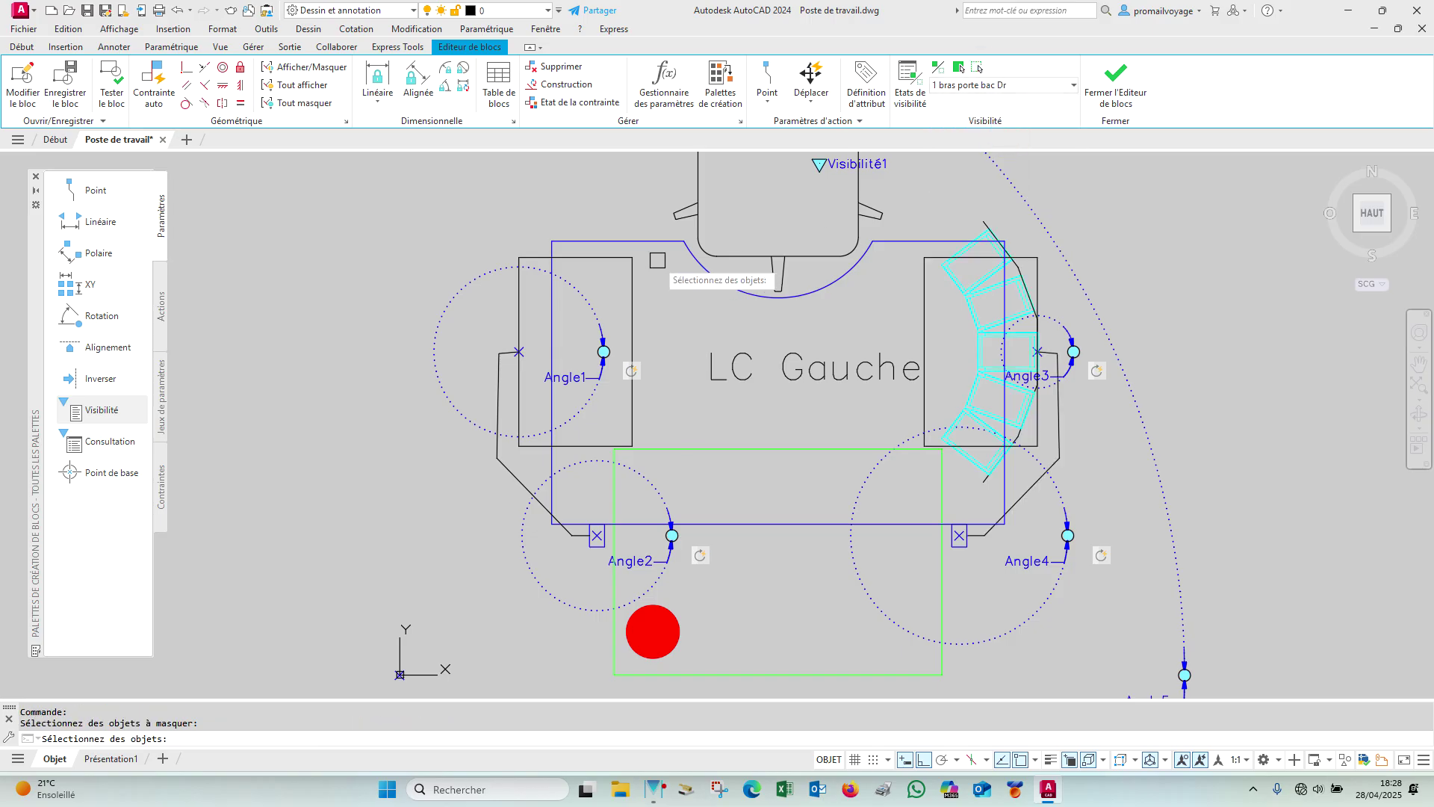
click(639, 273)
click(499, 410)
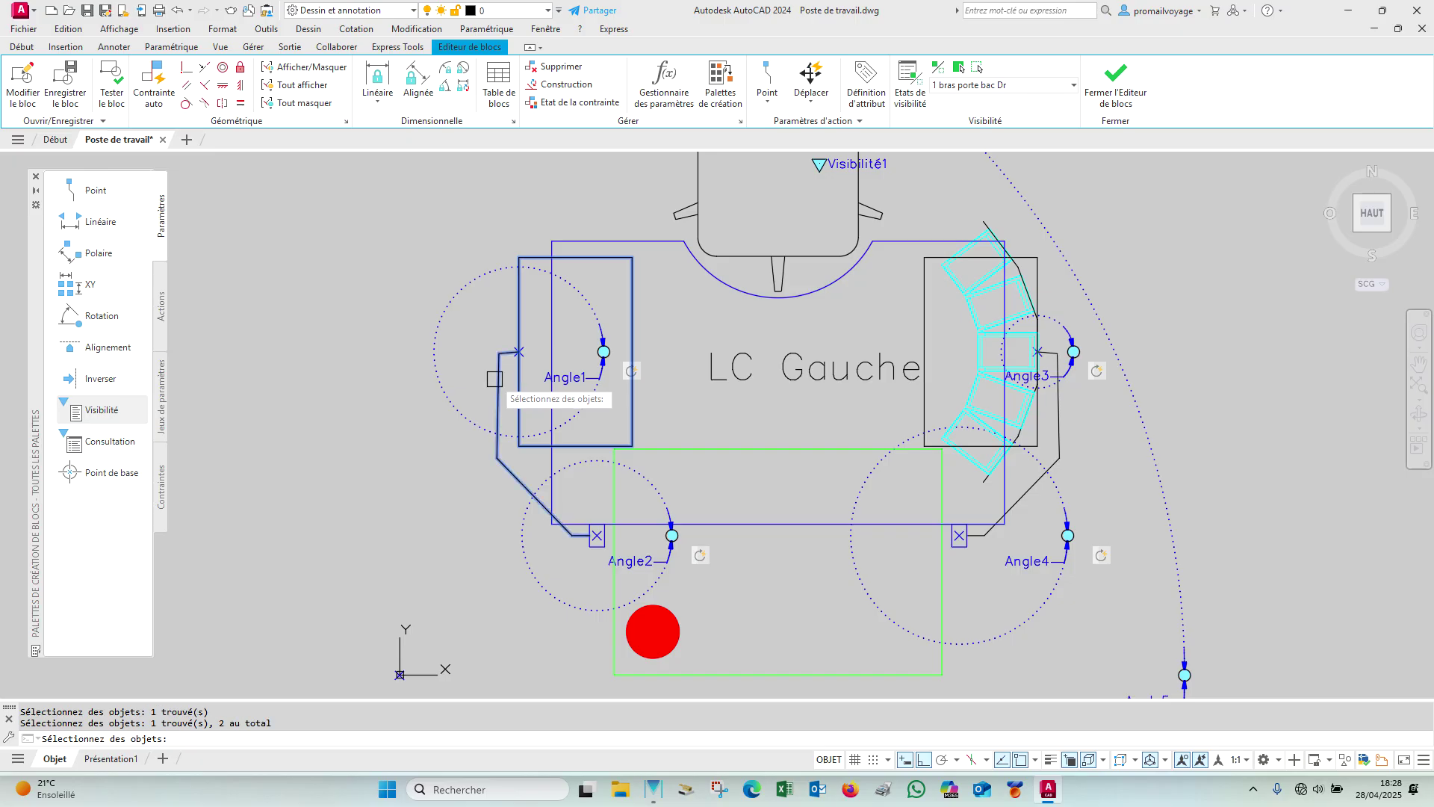
click(936, 198)
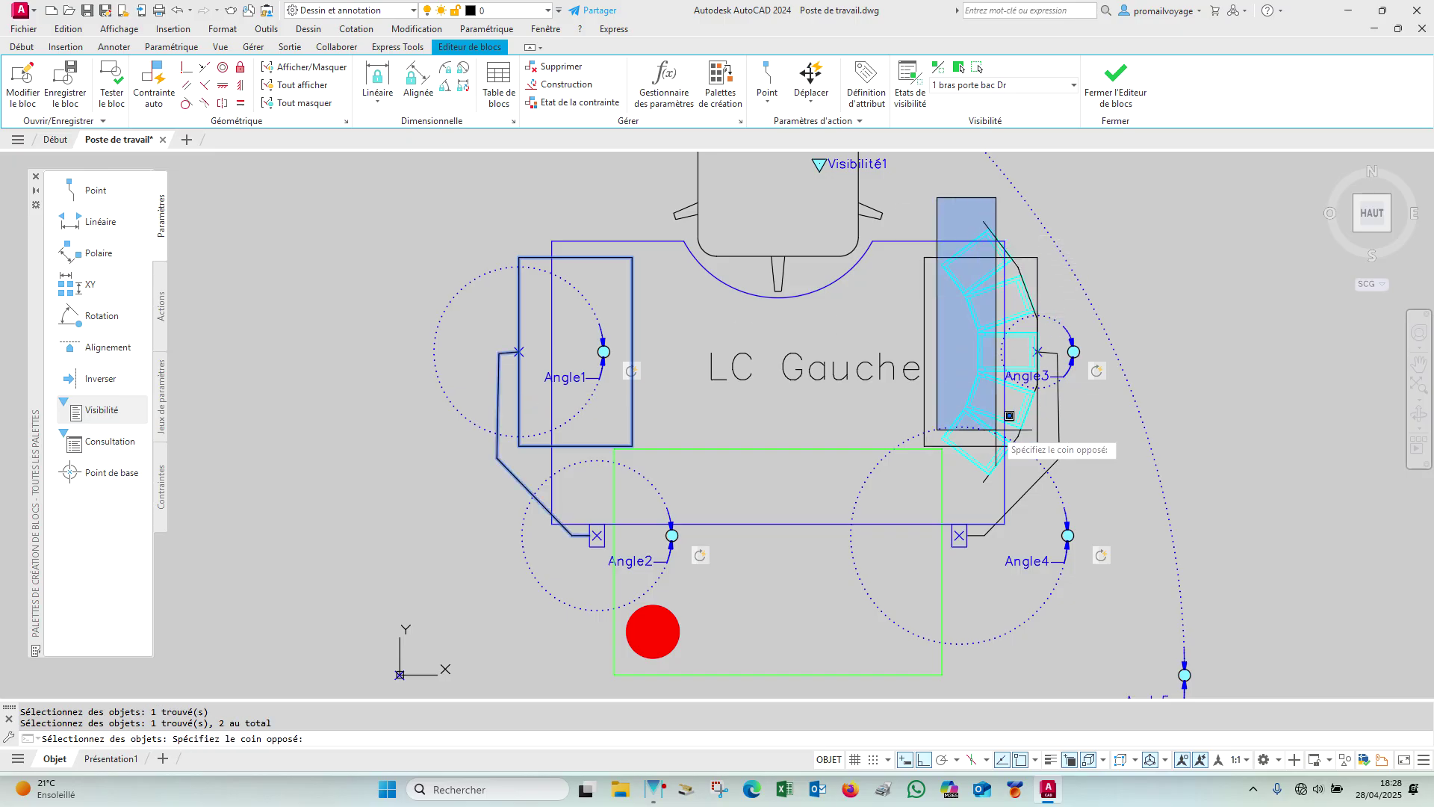
click(1058, 486)
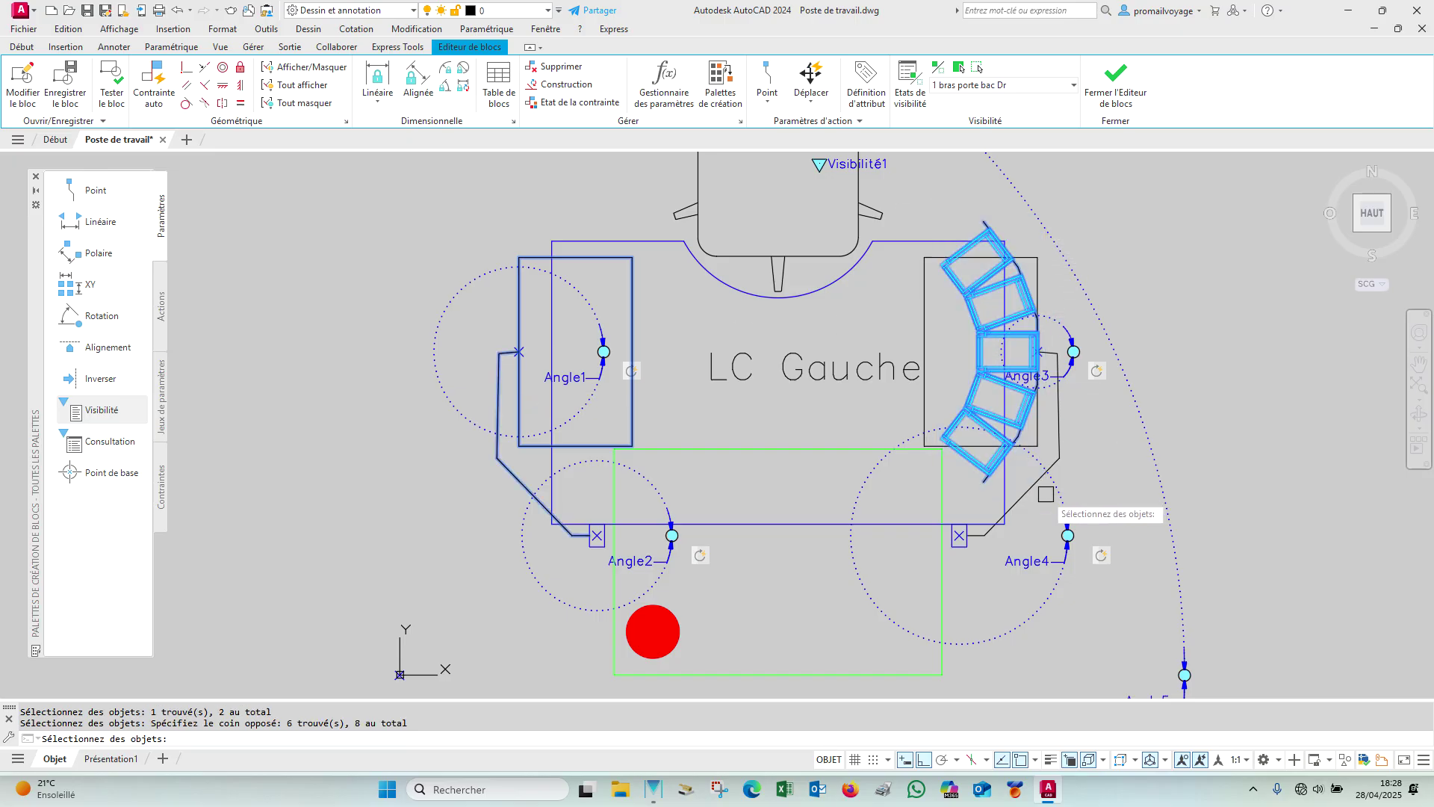
key(Return)
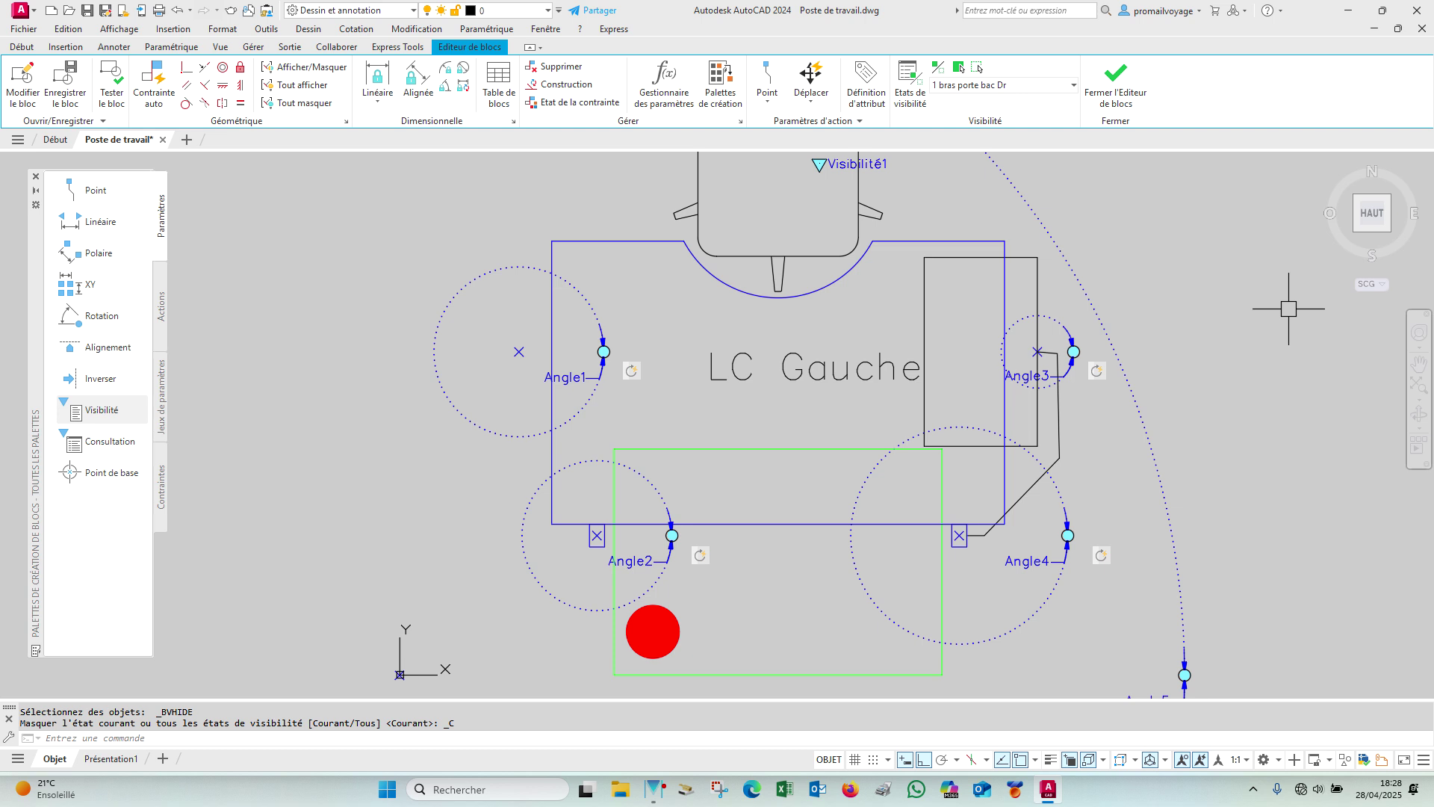
Step: In the "2 bras porte plateau" state, hide the rectangles on the left and right arms
click(1031, 85)
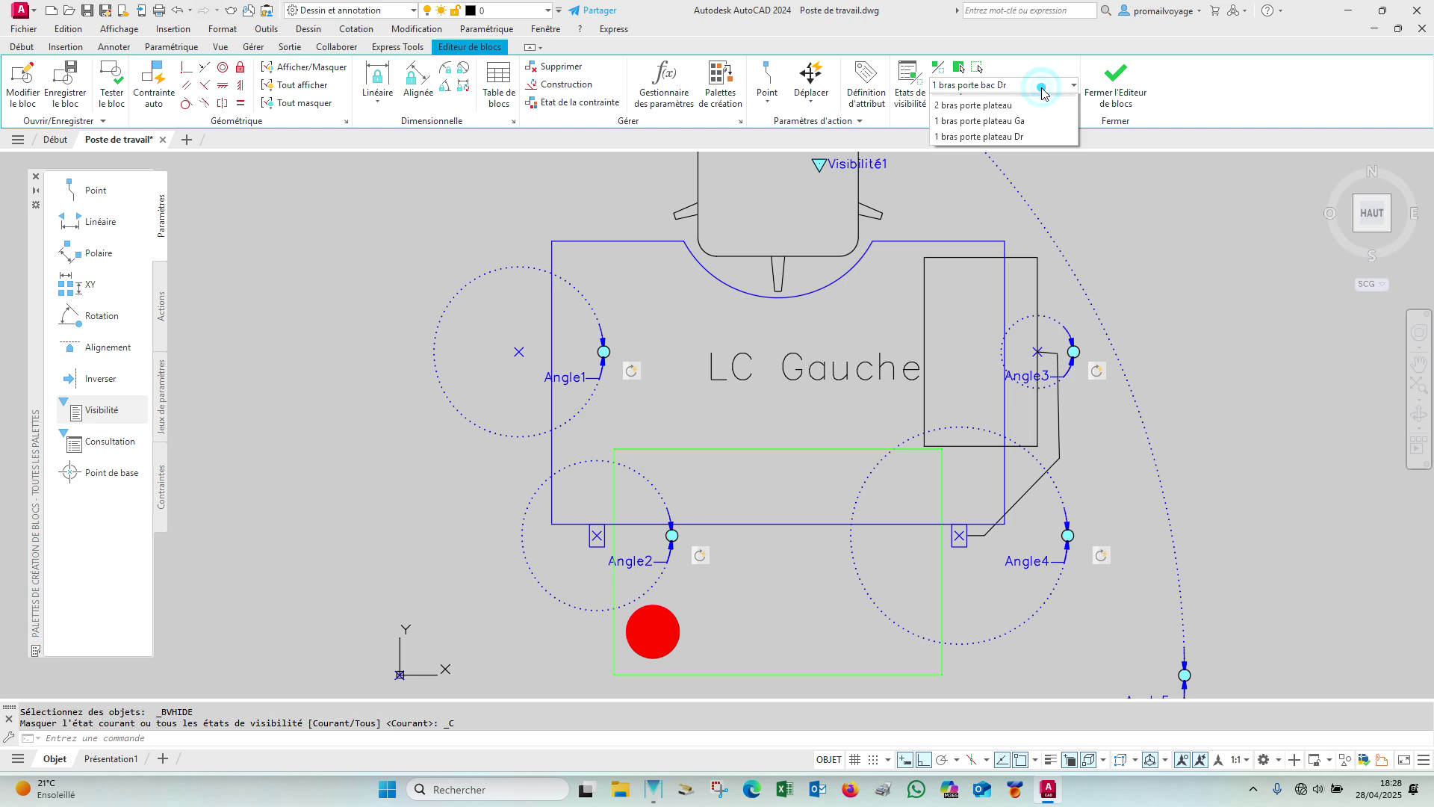
click(1017, 152)
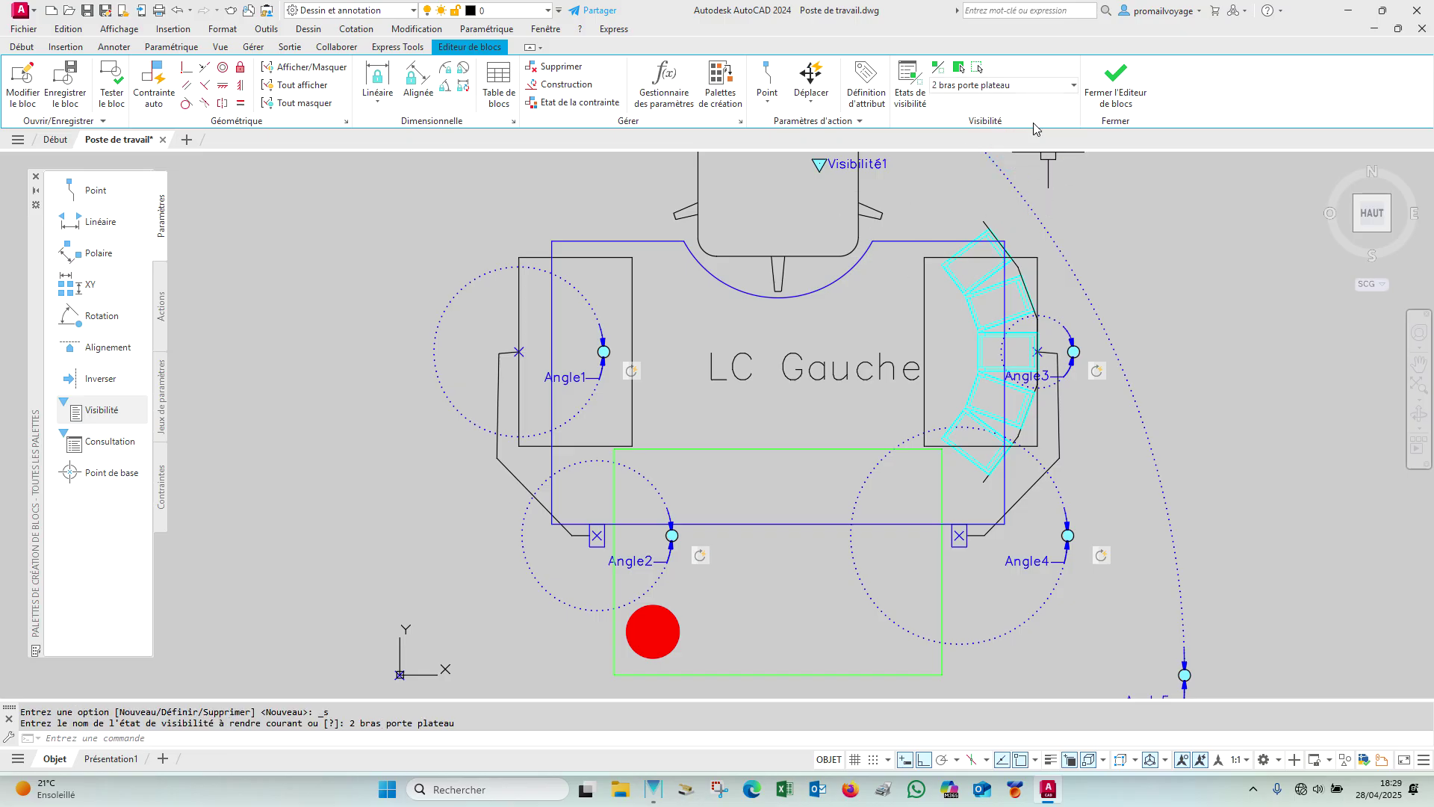
click(978, 69)
click(930, 287)
click(630, 277)
key(Return)
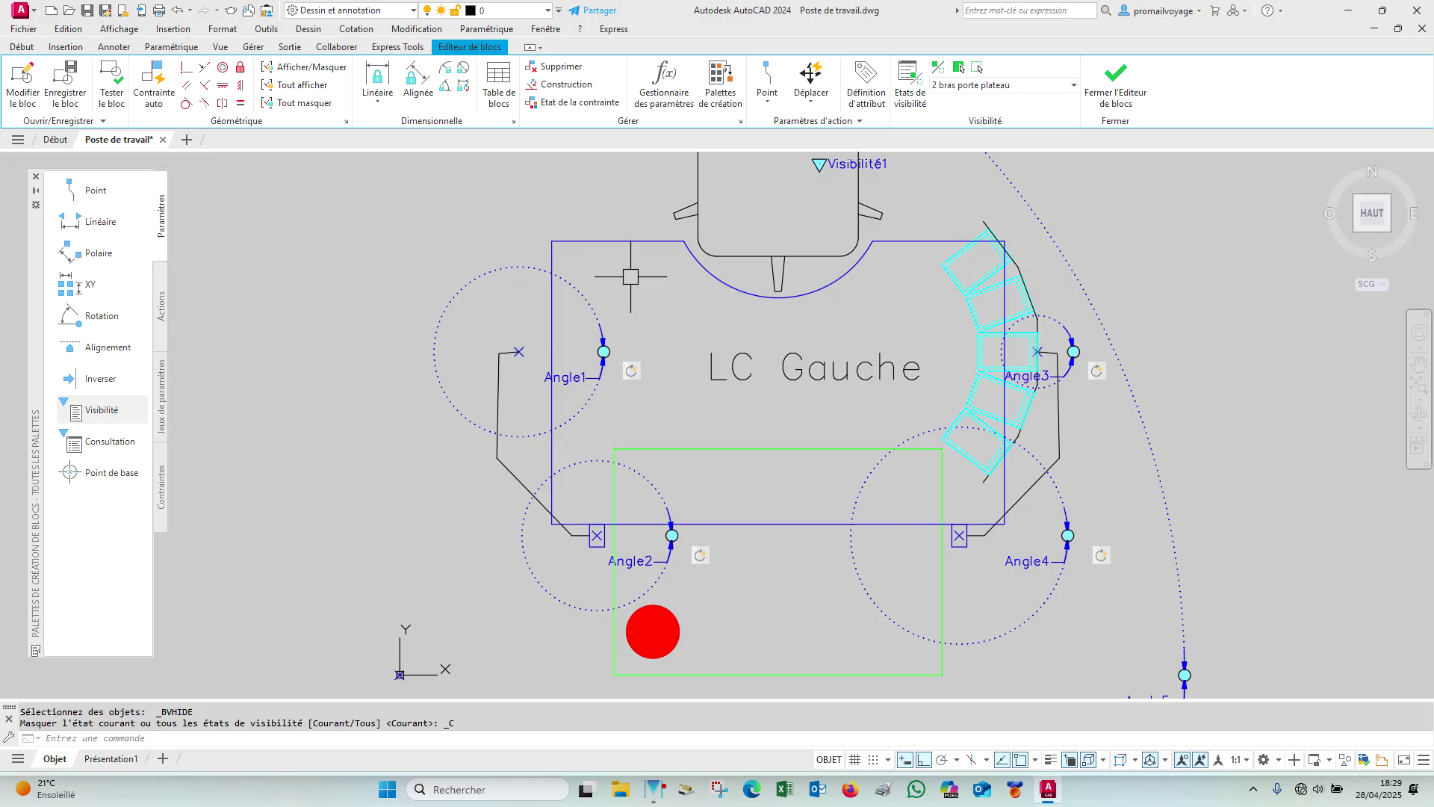
Step: Make the left arm's five cyan blocks and curved support line visible in the current "2 bras porte plateau" state
click(959, 69)
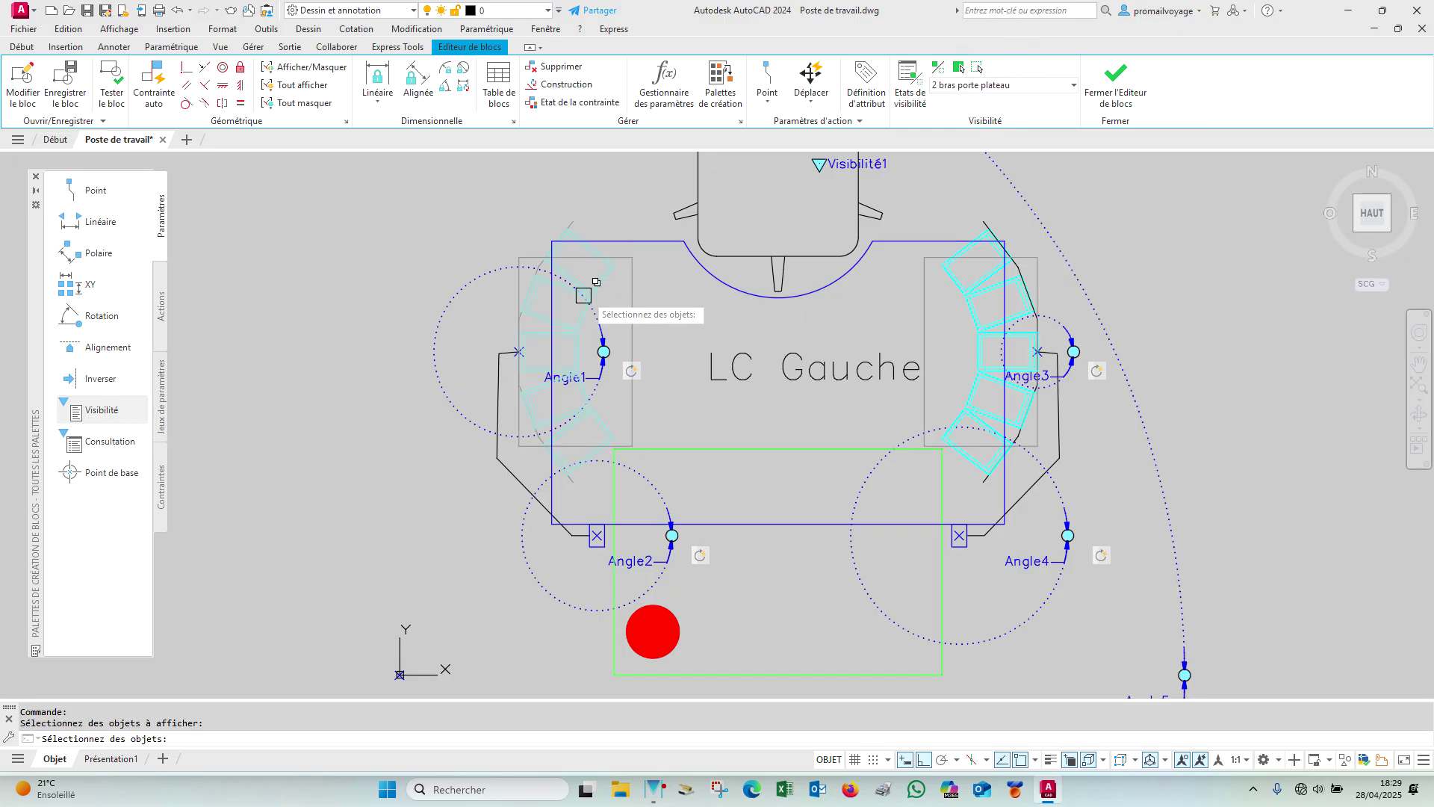
scroll(552, 247, up, 2)
click(458, 174)
scroll(552, 295, down, 2)
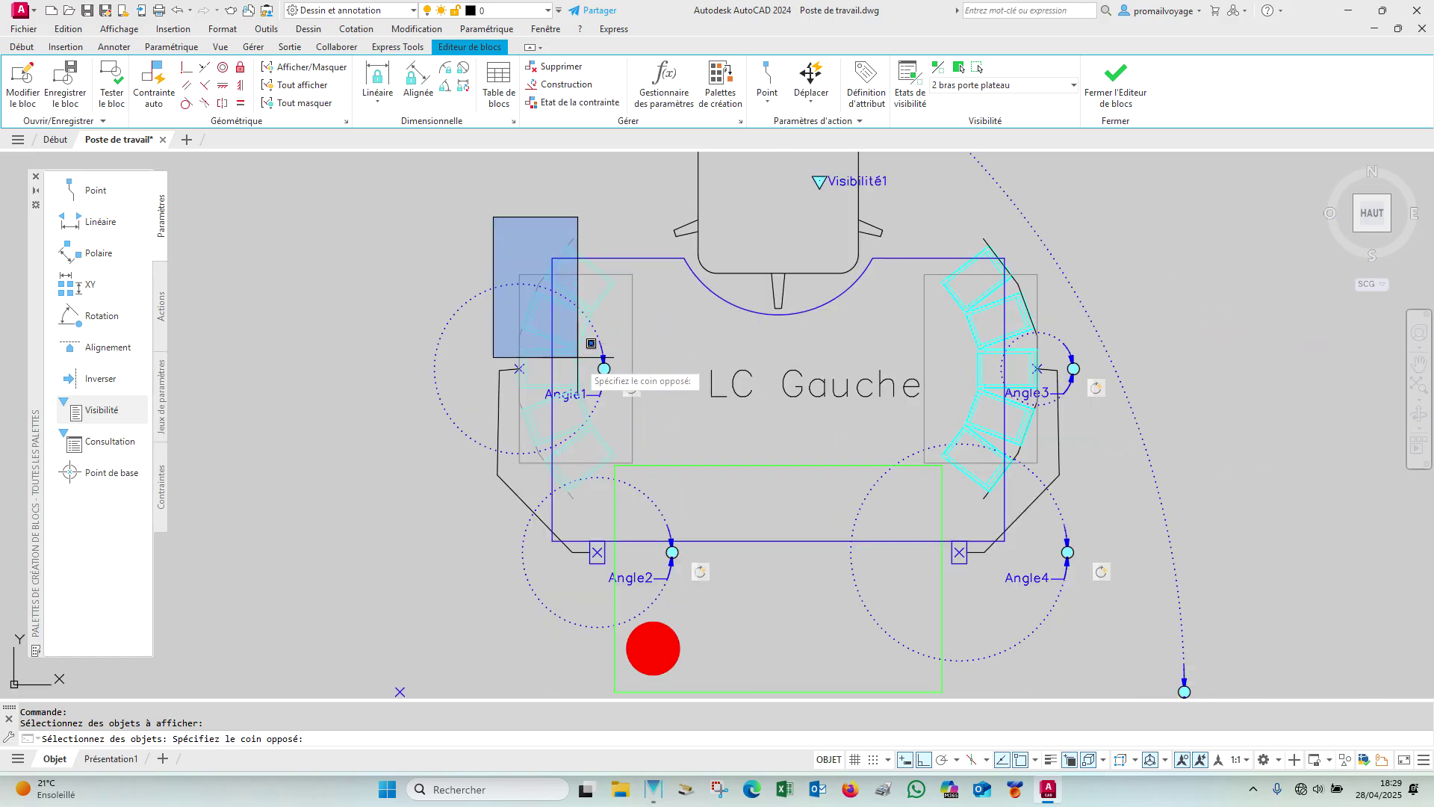
click(640, 497)
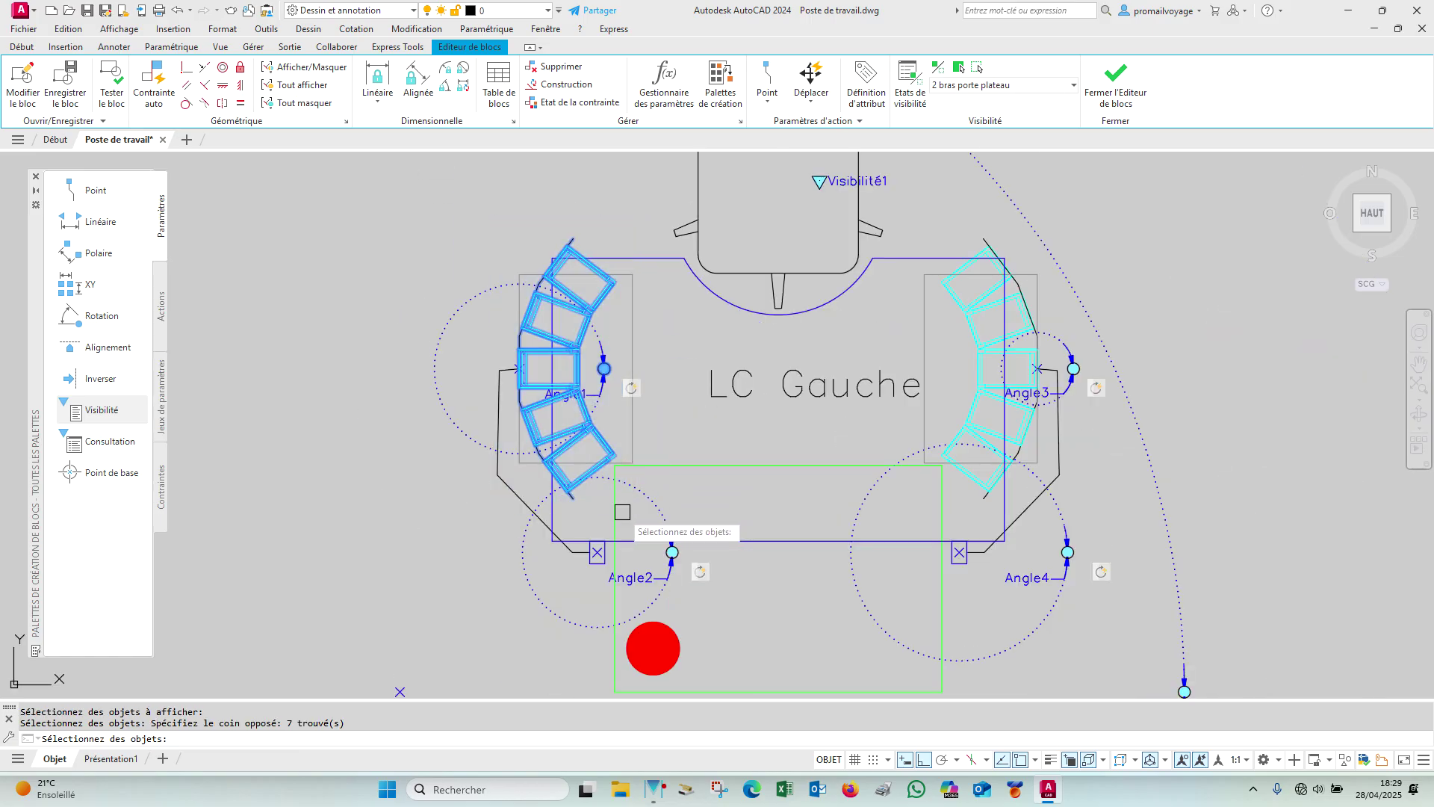
key(Return)
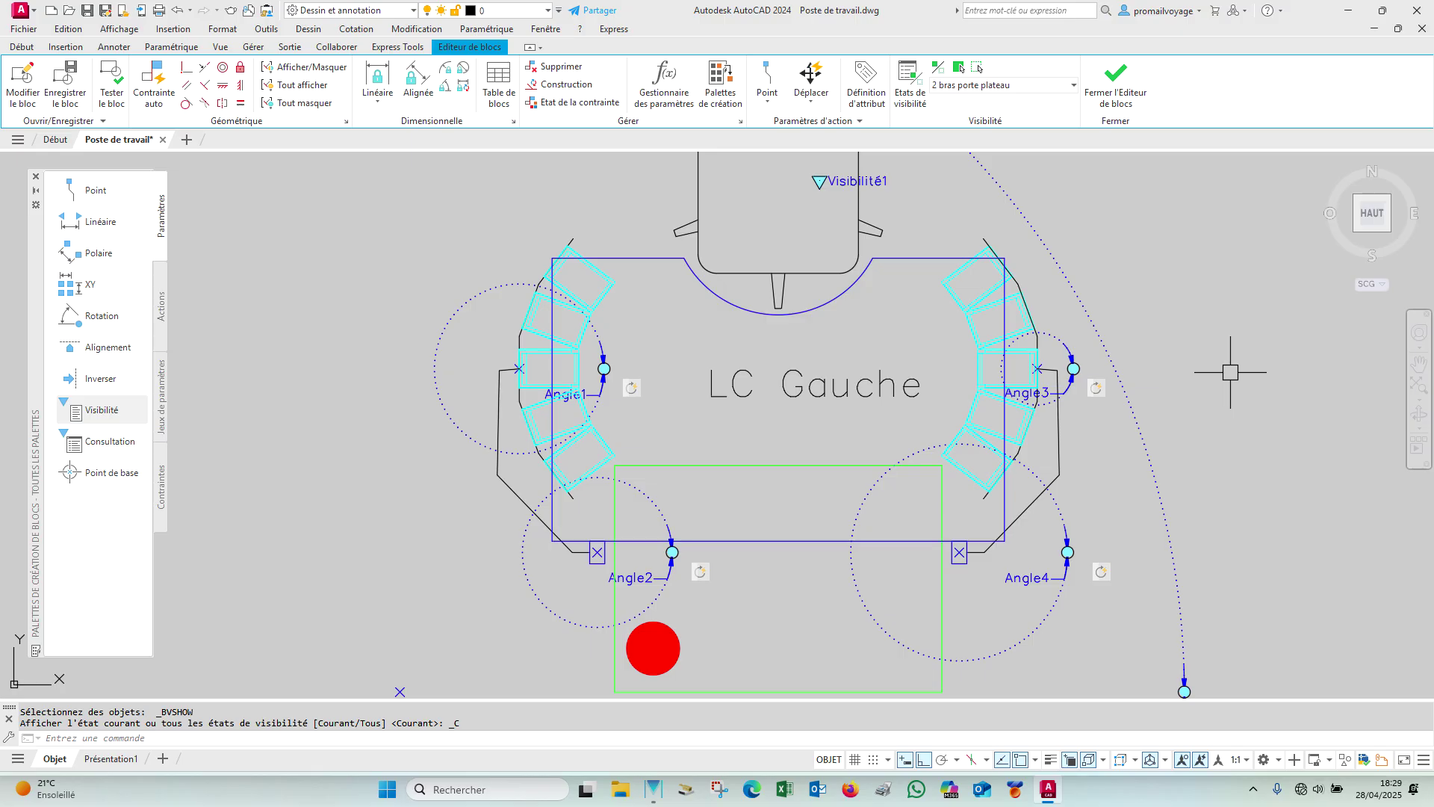
Step: In the "1 bras porte plateau Ga" state, hide the left rectangle and the whole right arm with its rectangle, cyan blocks, support line and Angle3 parameter
click(1016, 87)
click(979, 164)
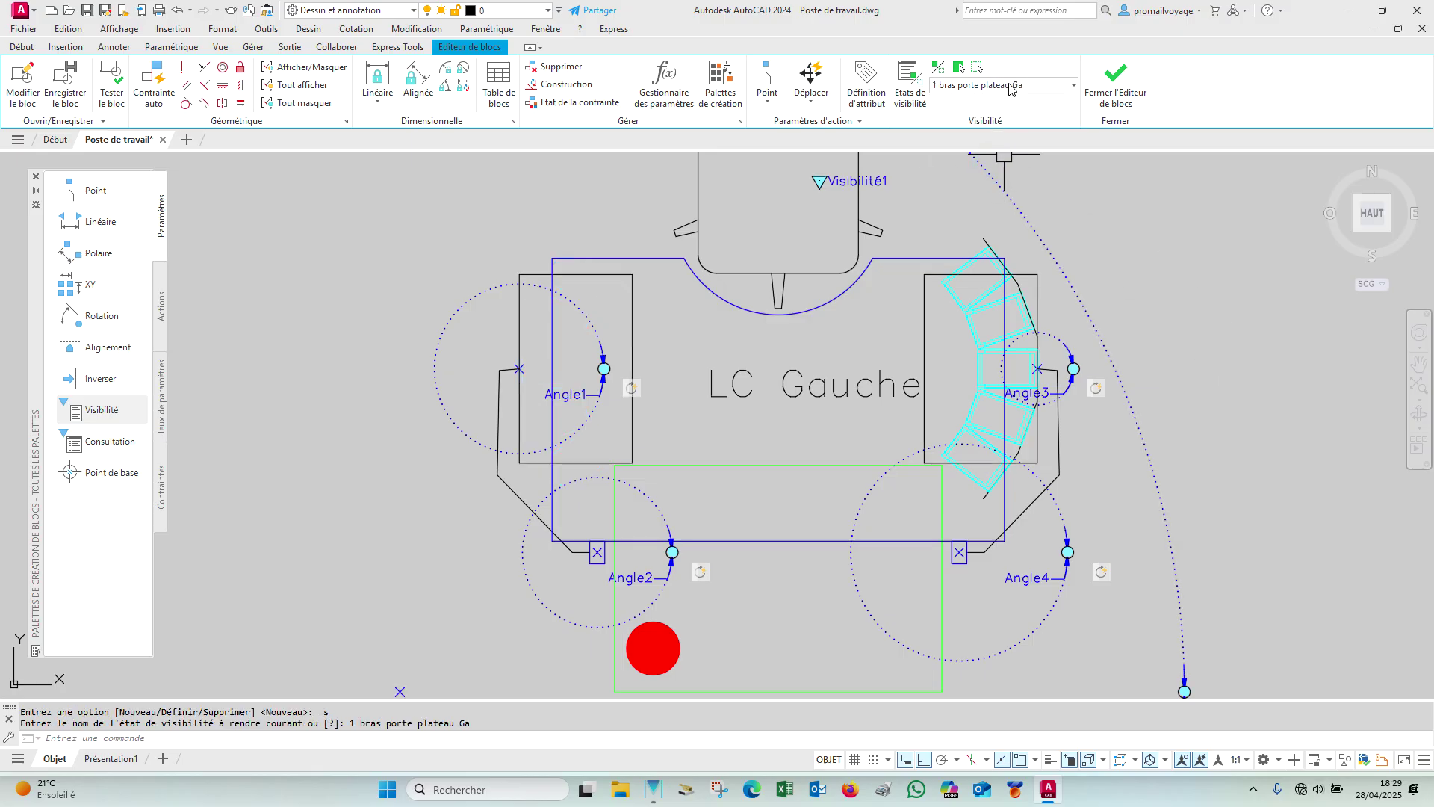
click(977, 68)
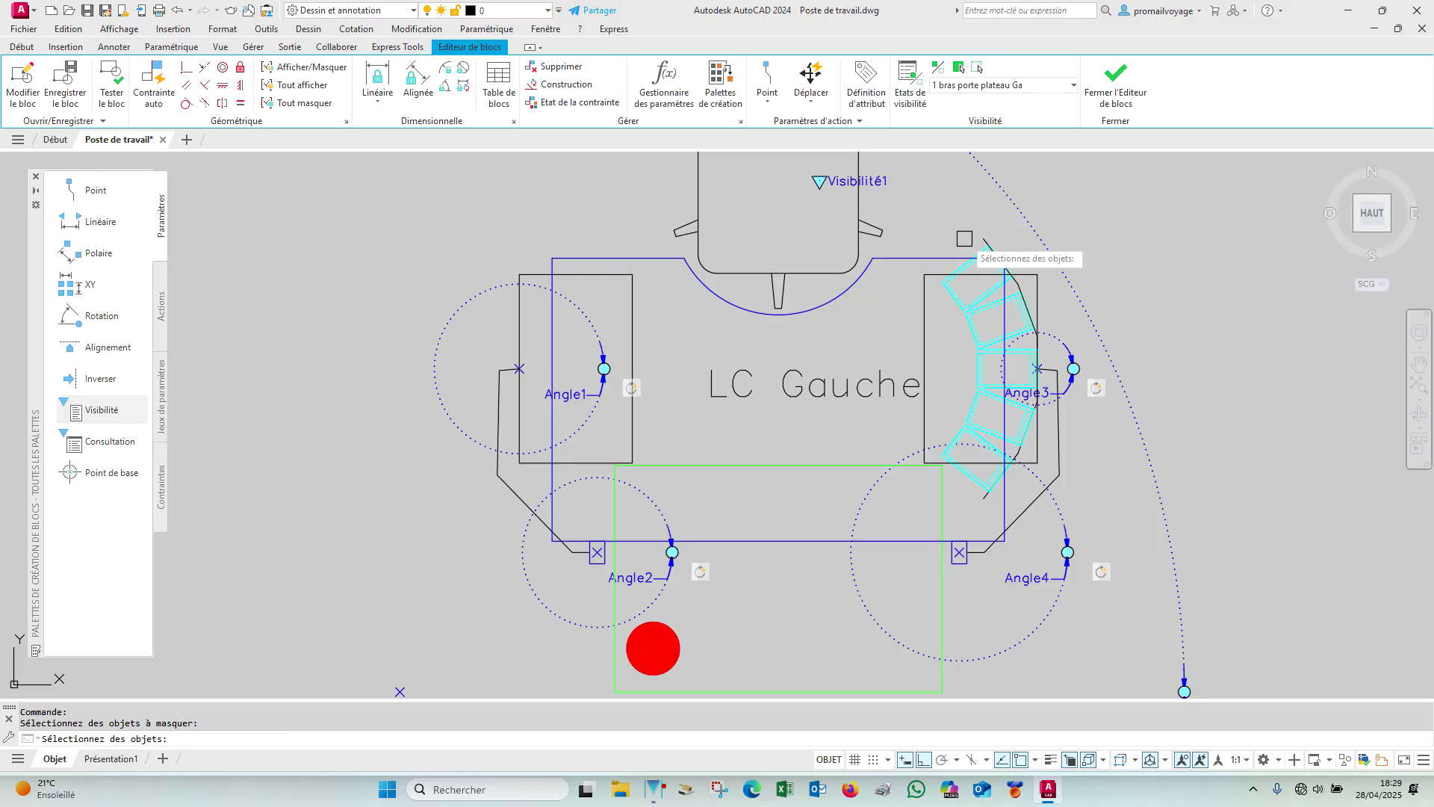
click(908, 195)
click(1035, 515)
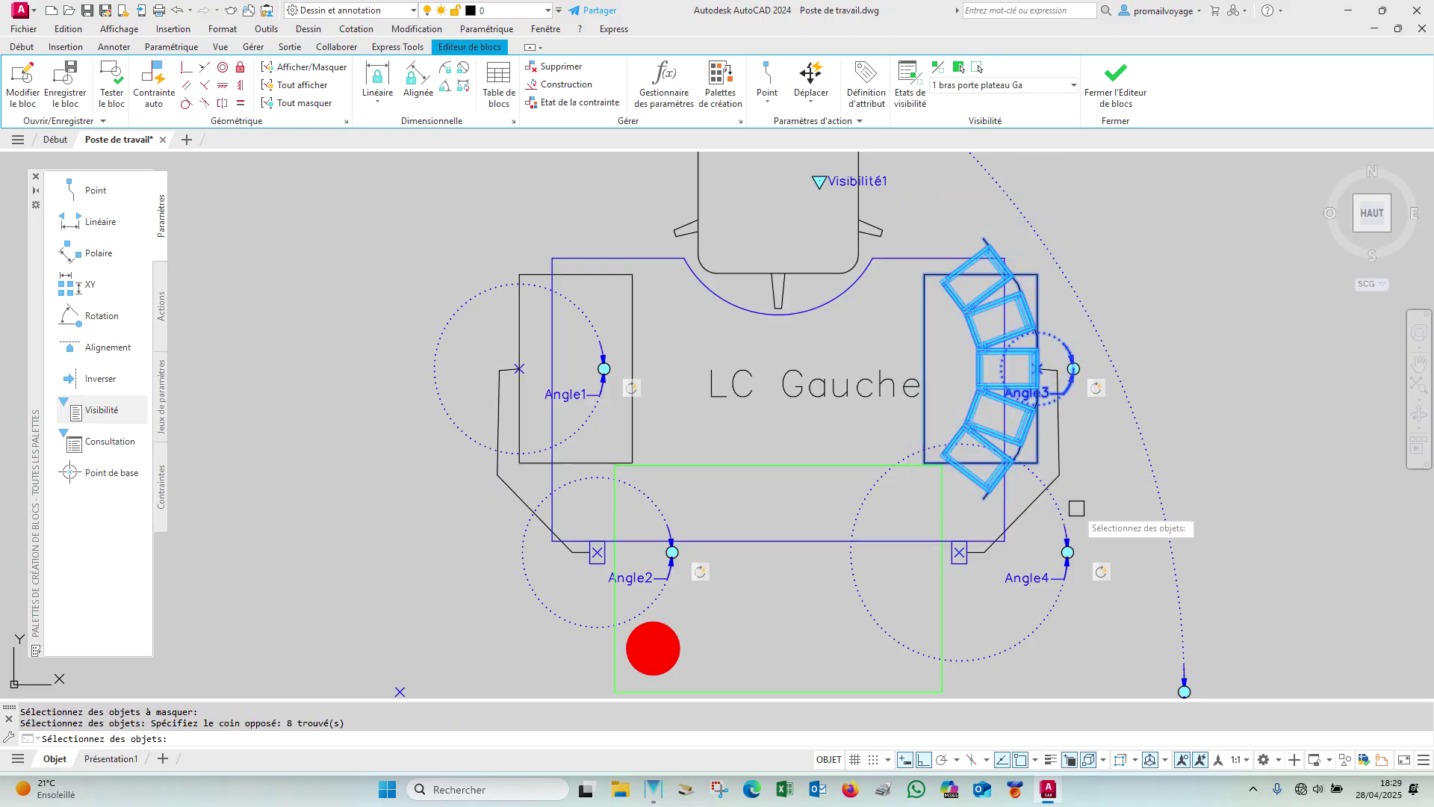
key(Return)
key(Return)
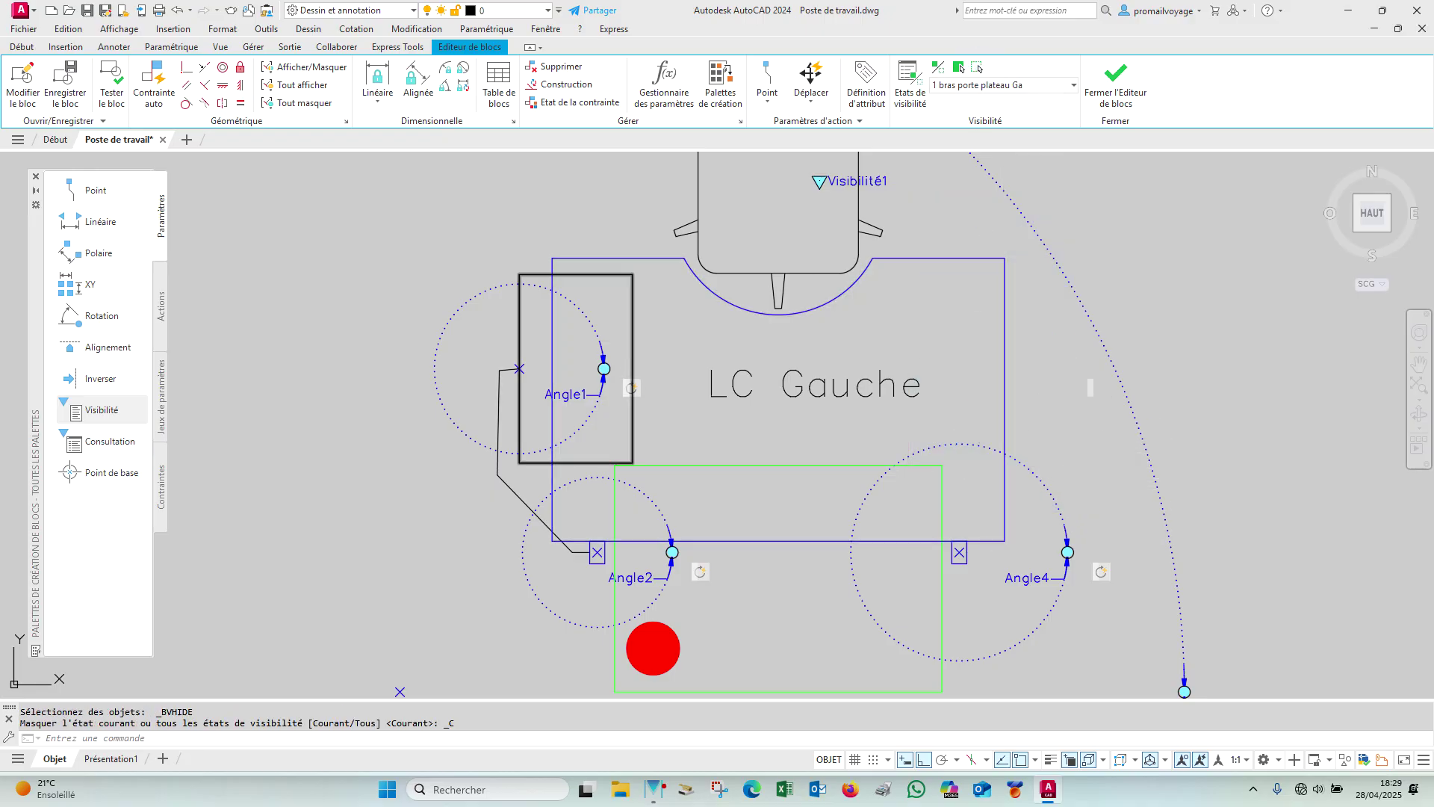
click(633, 312)
key(Return)
key(Return)
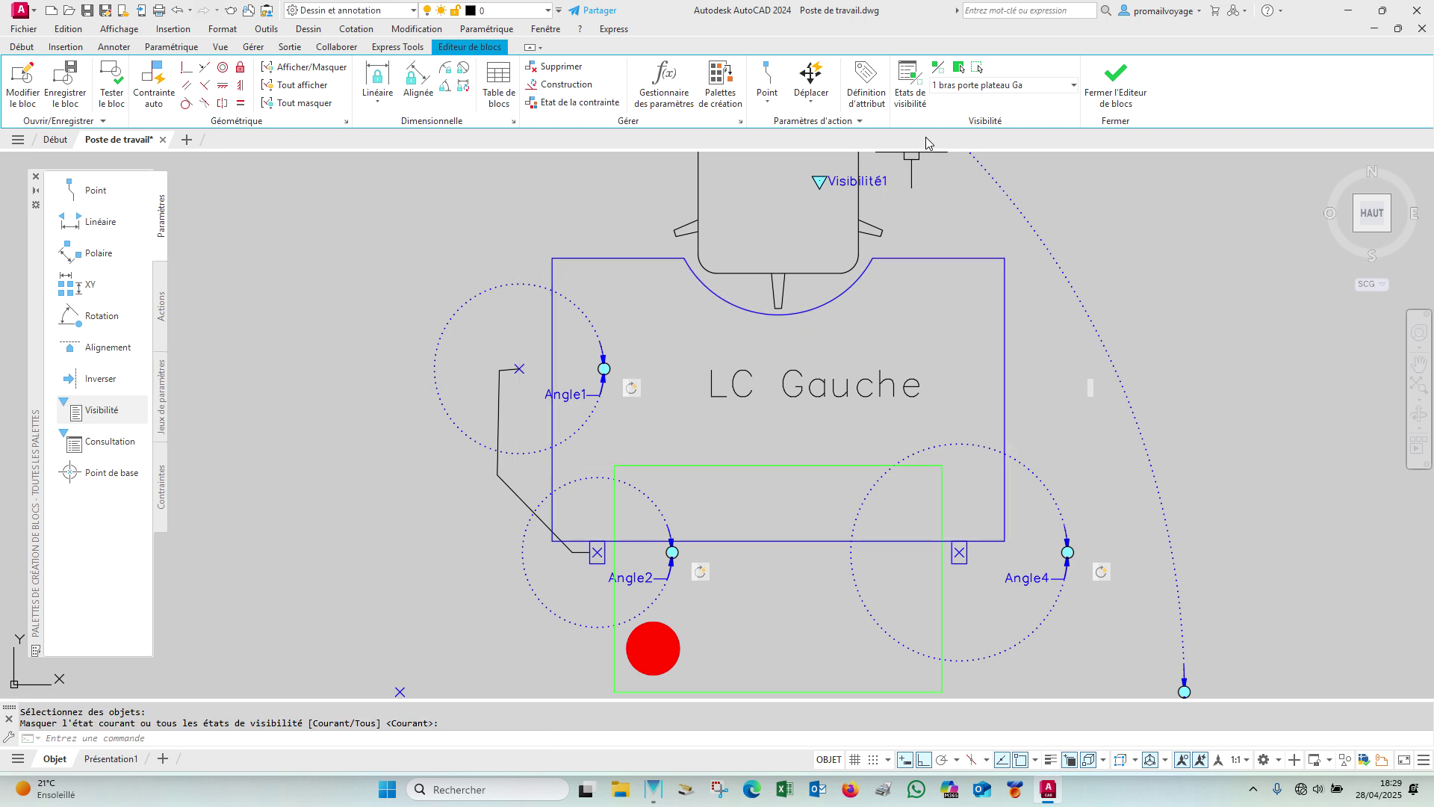
Step: Make the left arm's cyan blocks and curved support line visible in the "1 bras porte plateau Ga" state
click(959, 69)
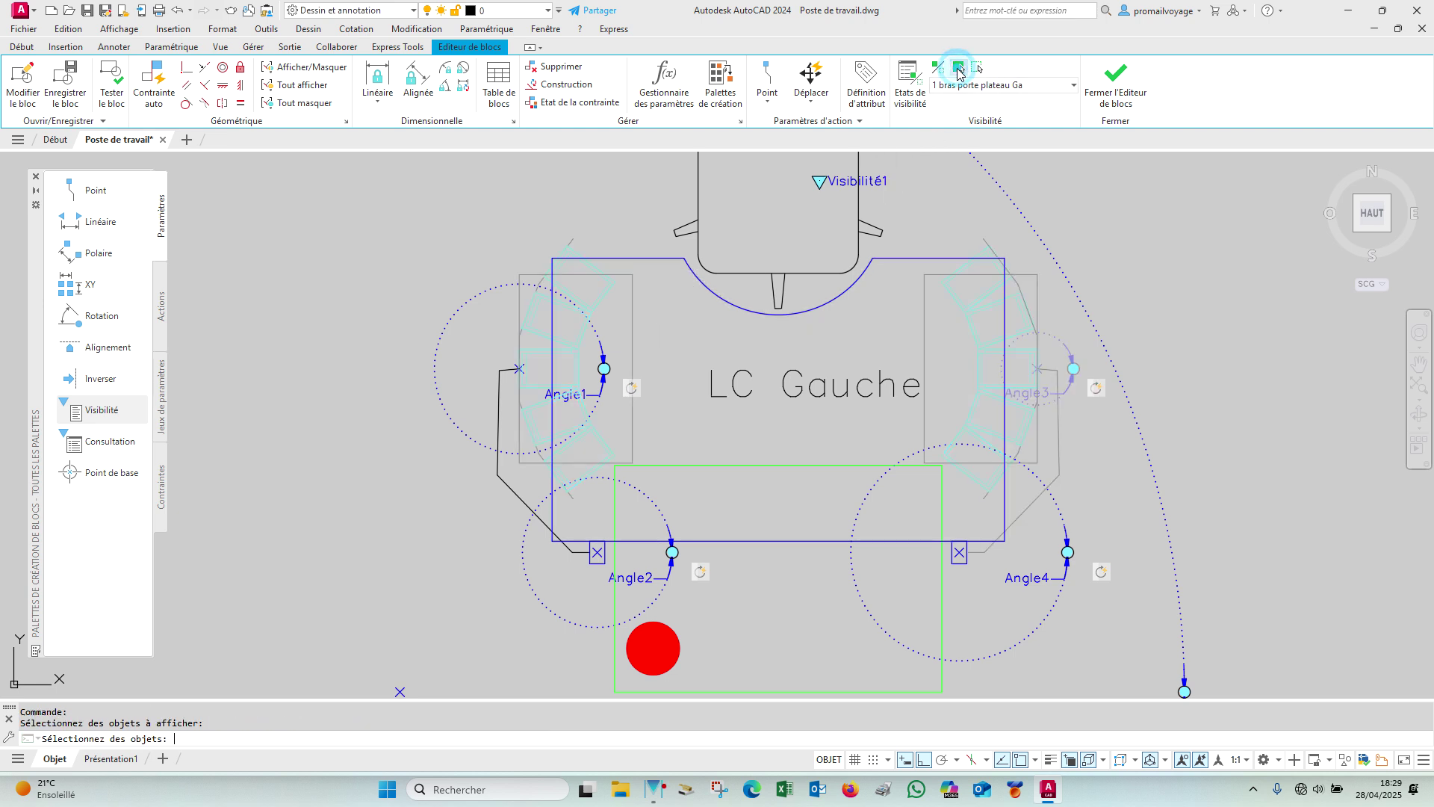
click(621, 512)
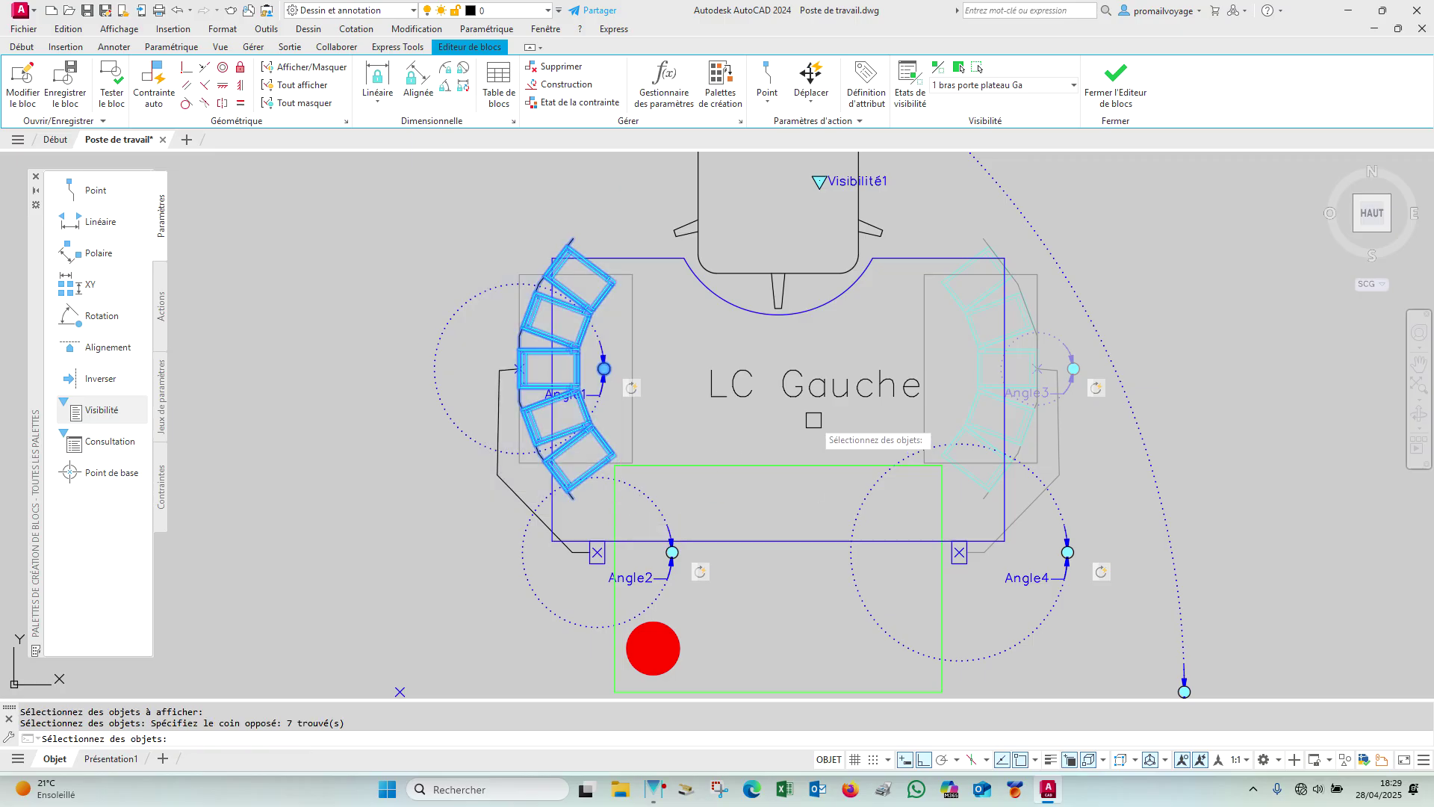
key(Return)
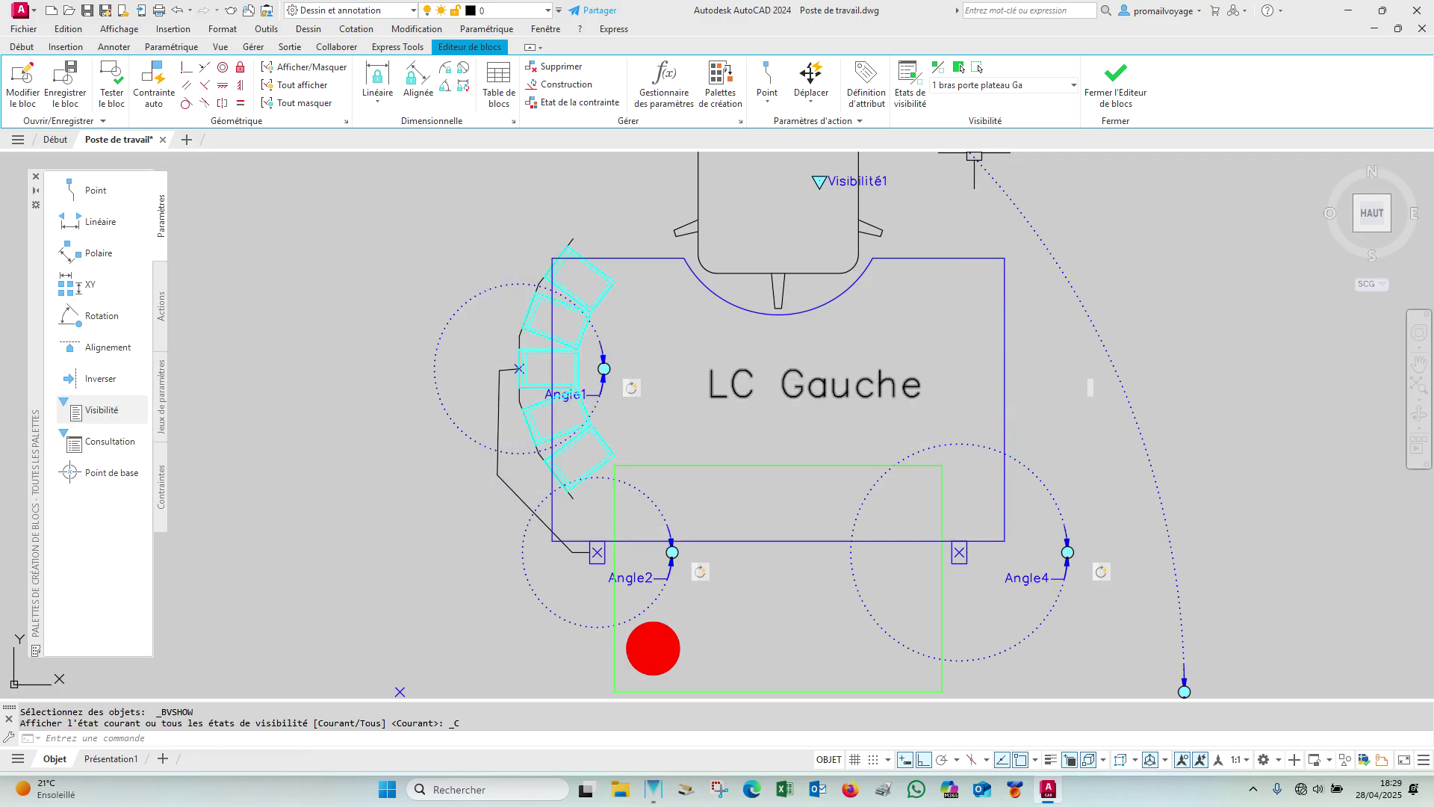
Step: In the "1 bras porte plateau Dr" state, hide the right arm's rectangle and the left arm
click(1042, 85)
click(1015, 180)
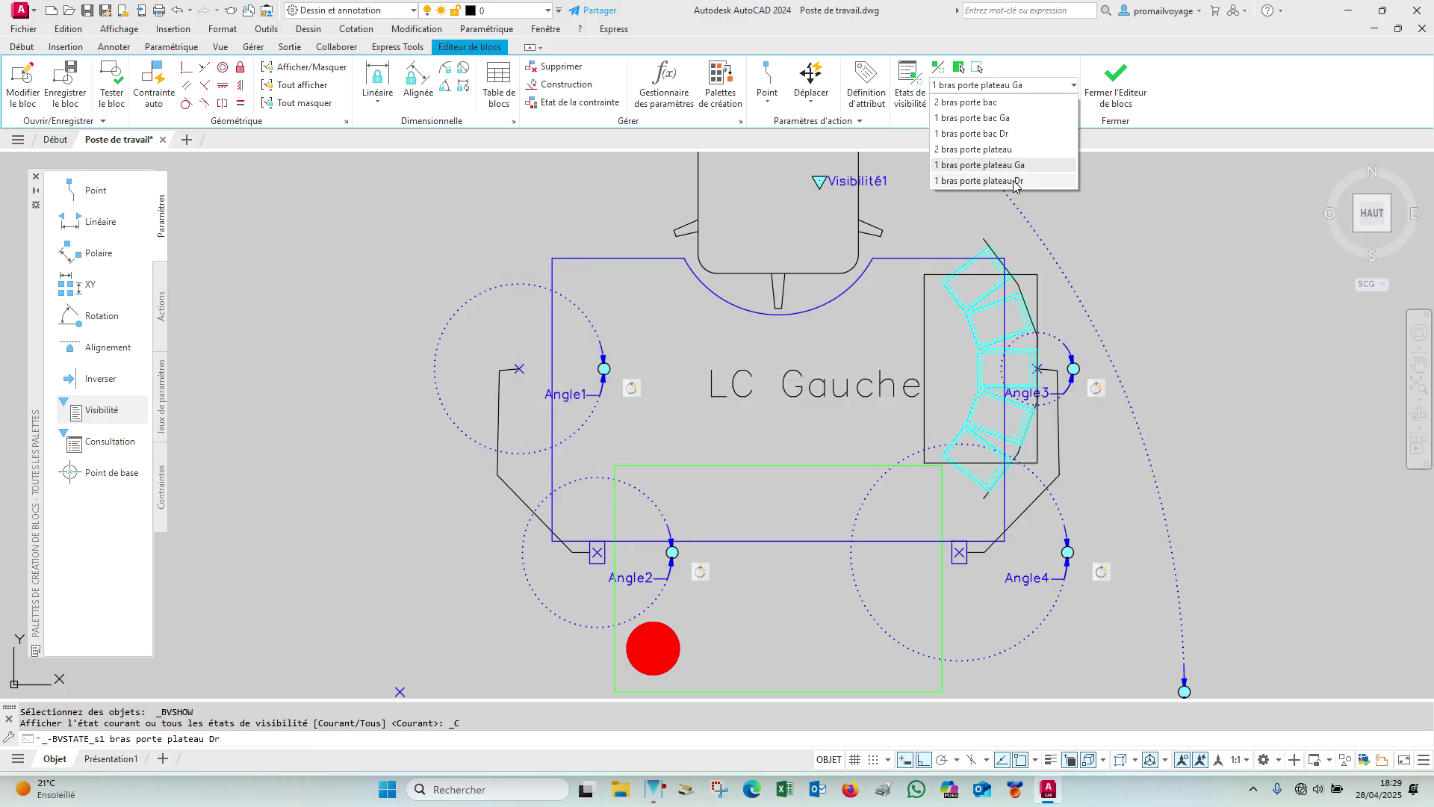
click(979, 68)
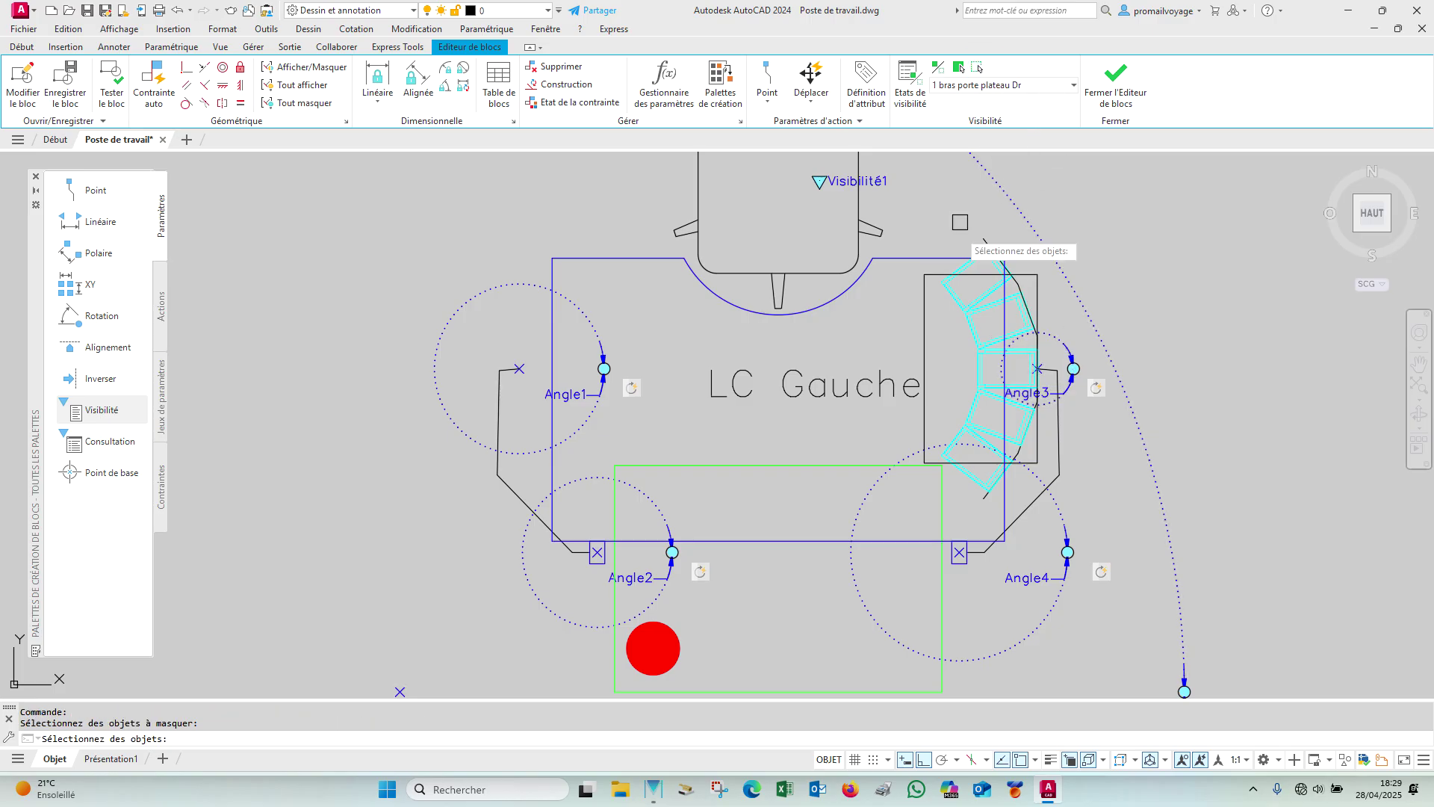
click(924, 324)
key(Return)
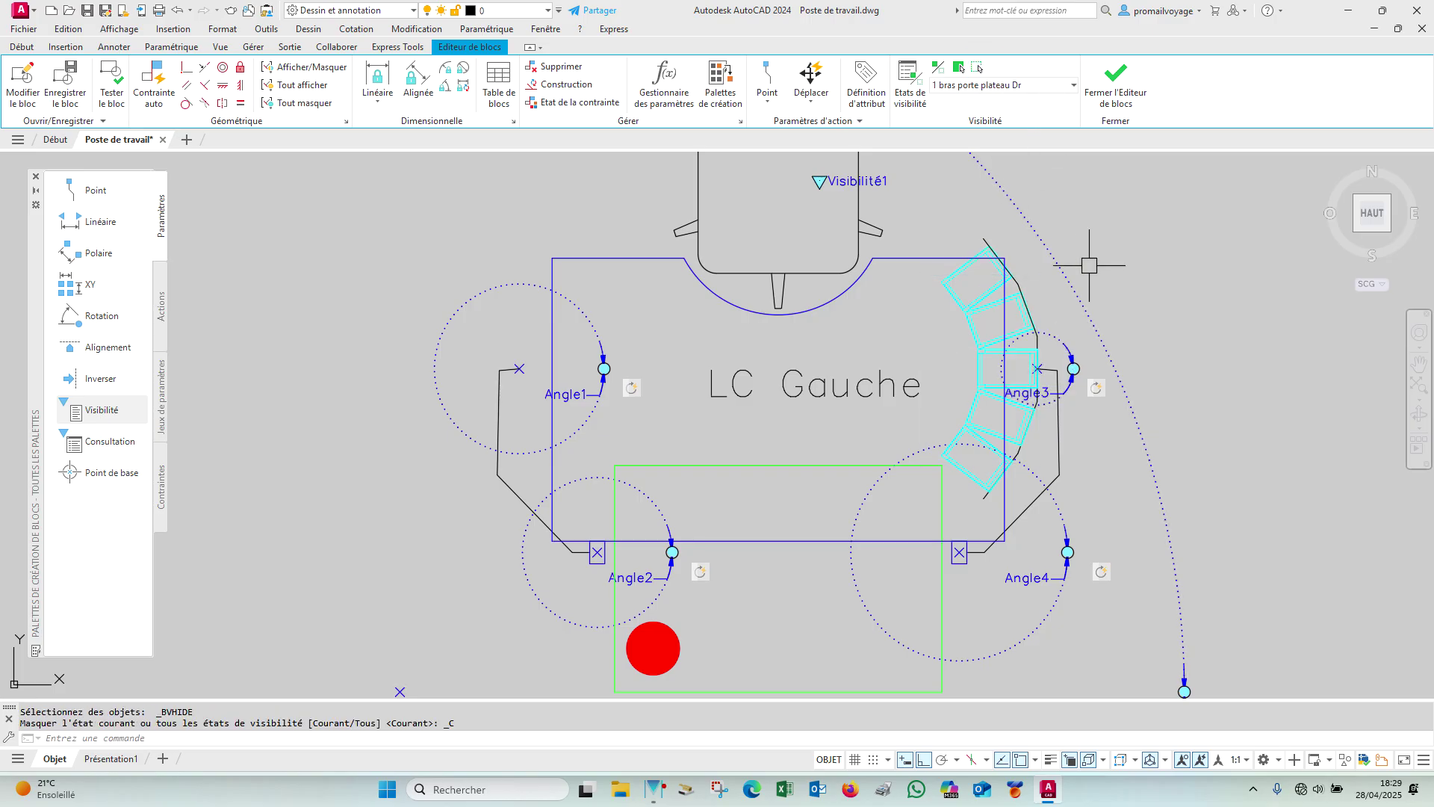
click(499, 403)
key(Return)
key(Return)
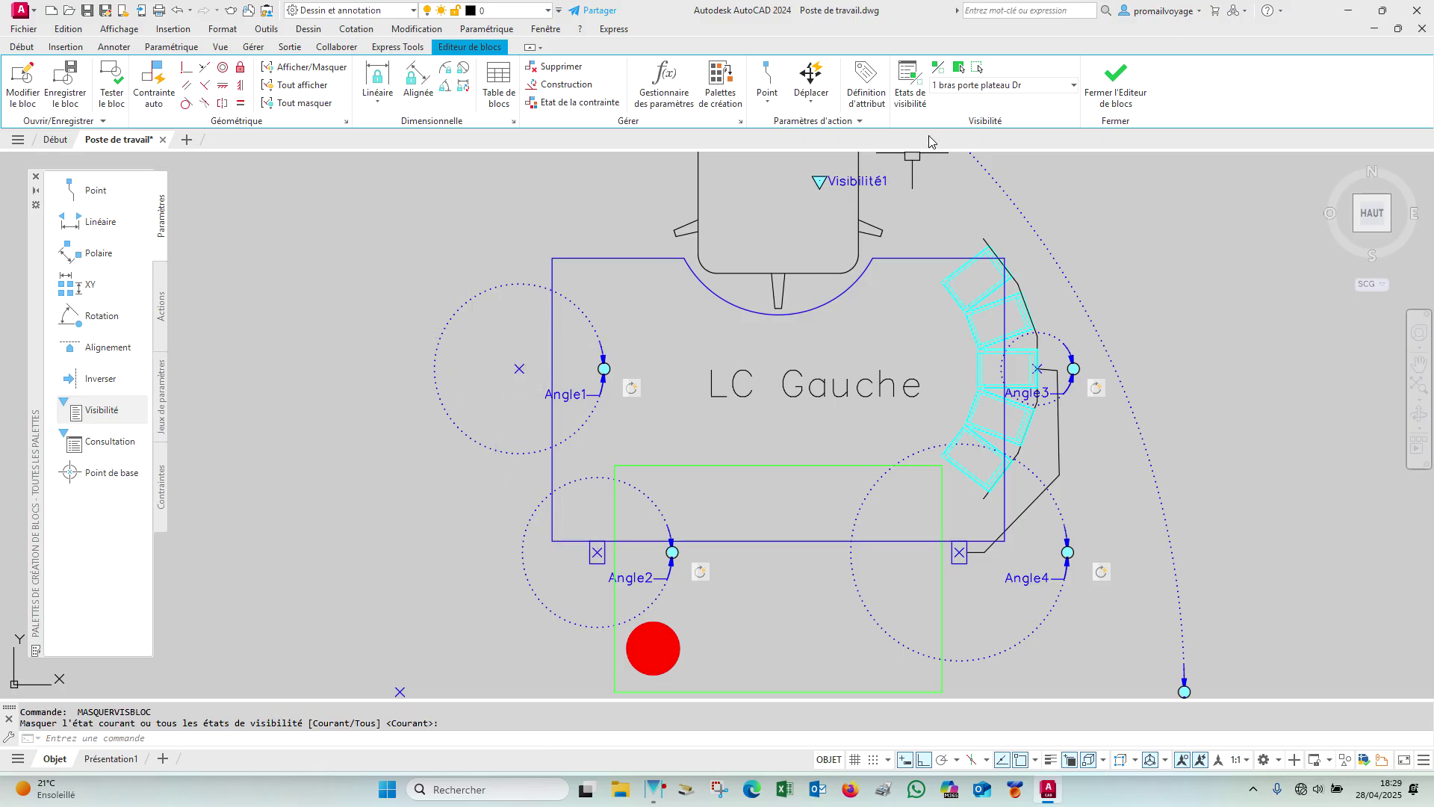
Step: In the "2 bras porte bac" state, make the left rectangle and the left arm visible
click(1055, 88)
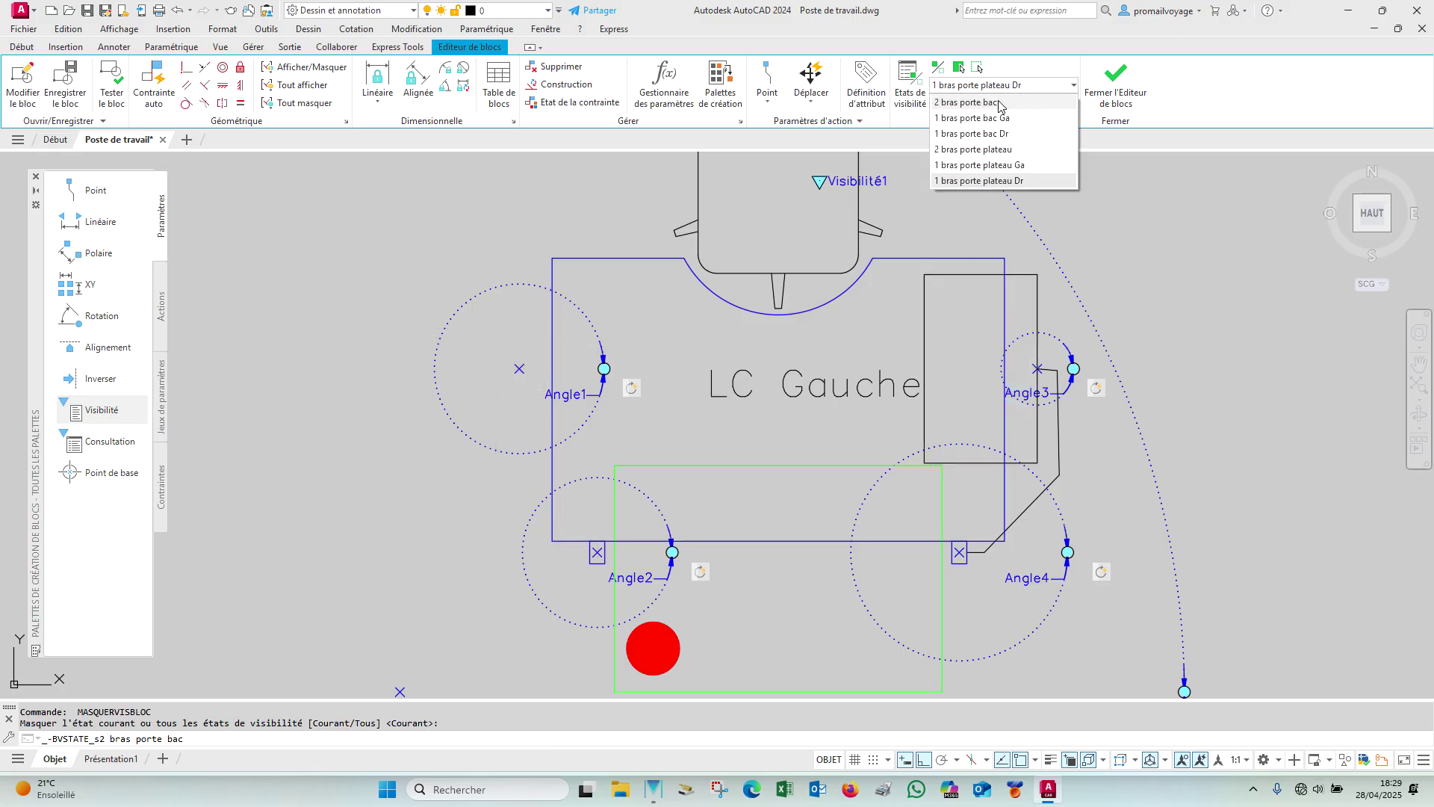
click(998, 106)
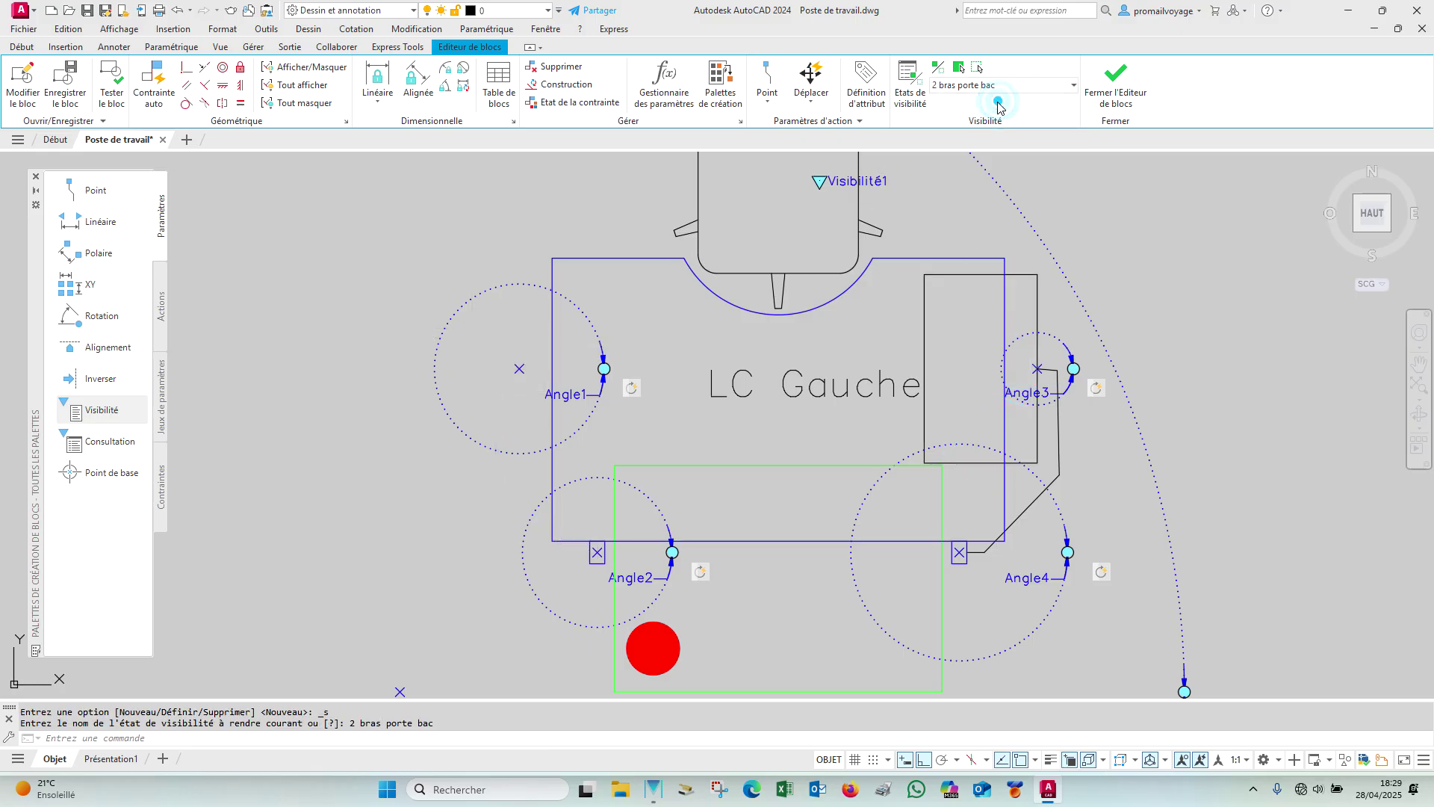
click(964, 71)
click(633, 303)
key(Return)
key(Return)
click(500, 389)
key(Return)
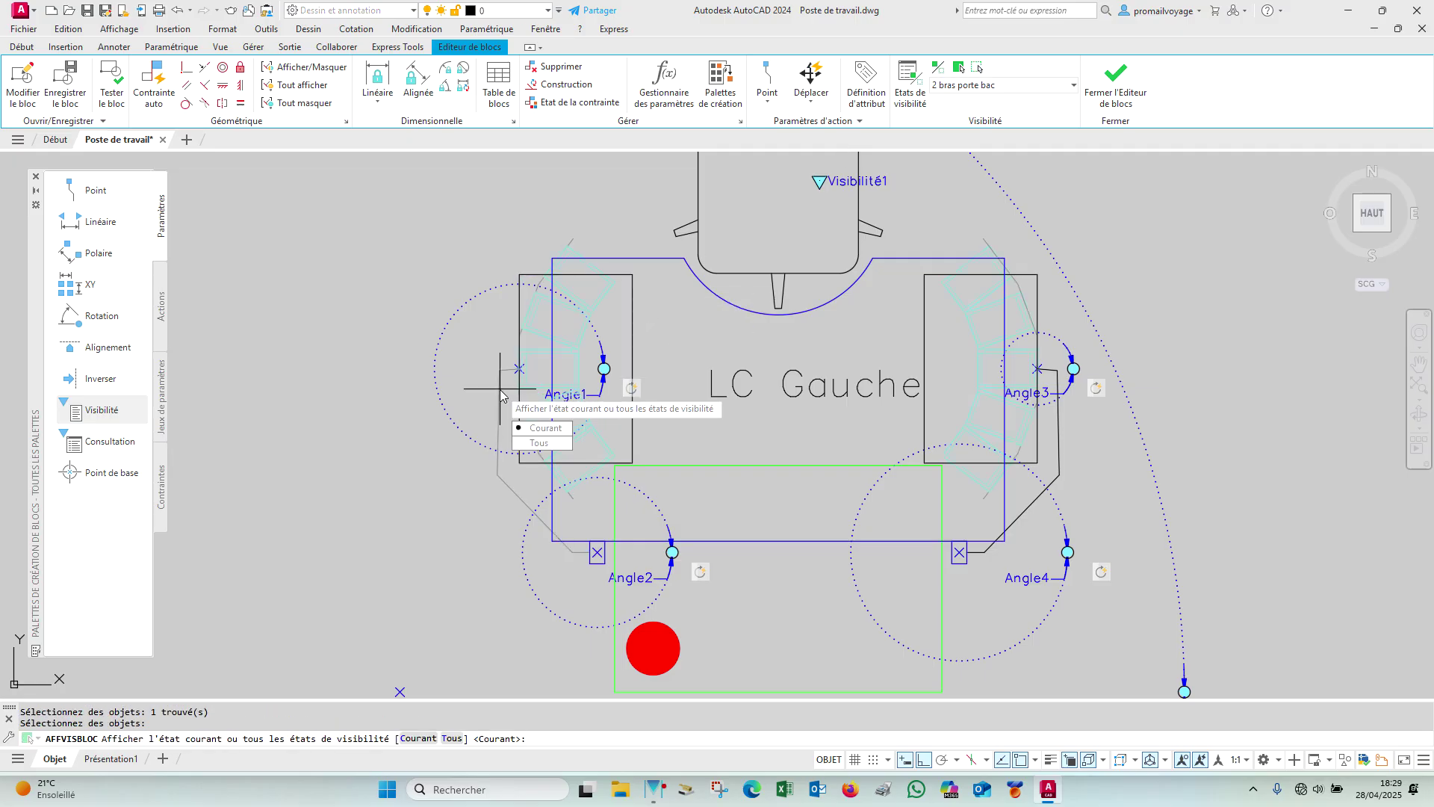
key(Return)
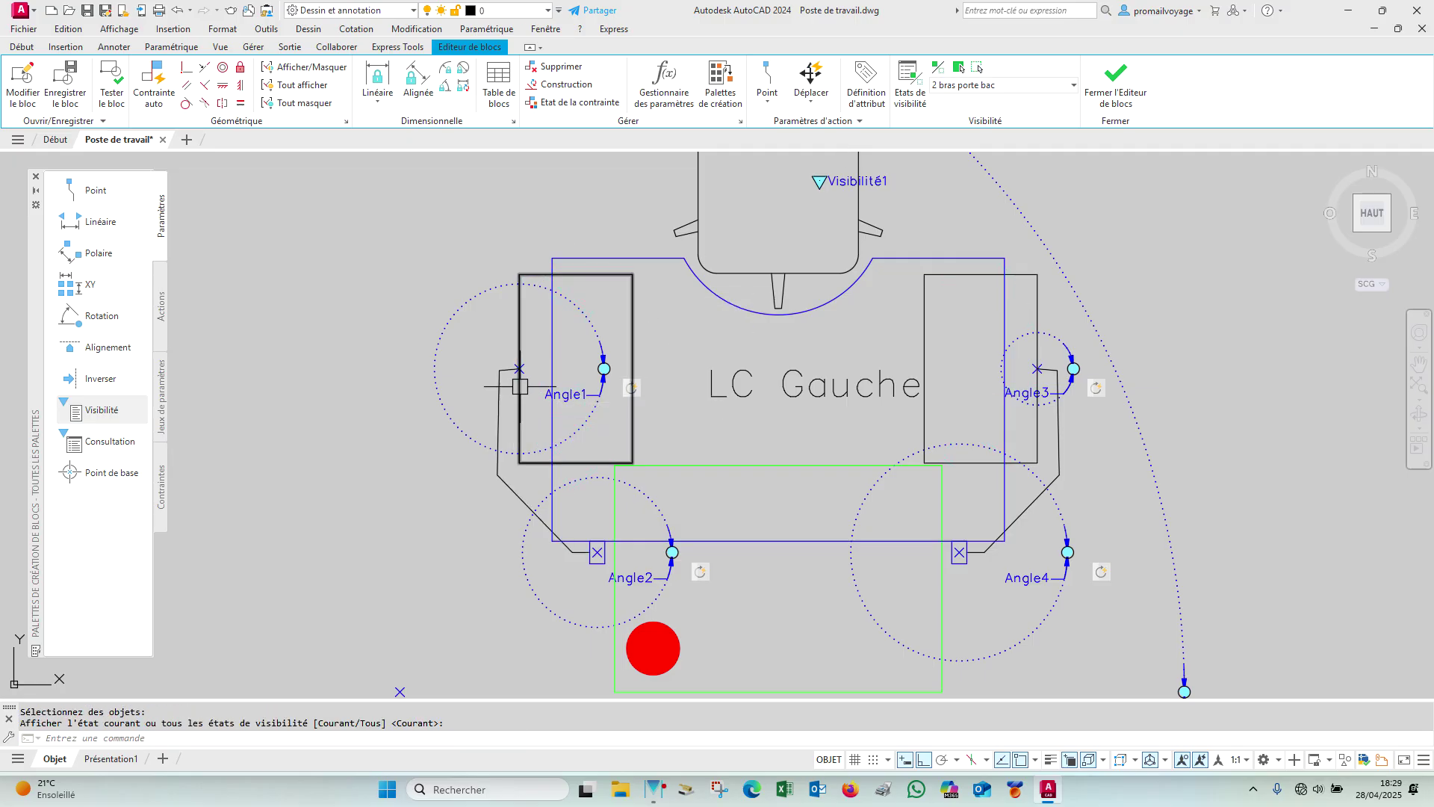
Step: In the "1 bras porte bac Ga" state, make the left arm's rectangle visible
click(1004, 85)
click(989, 118)
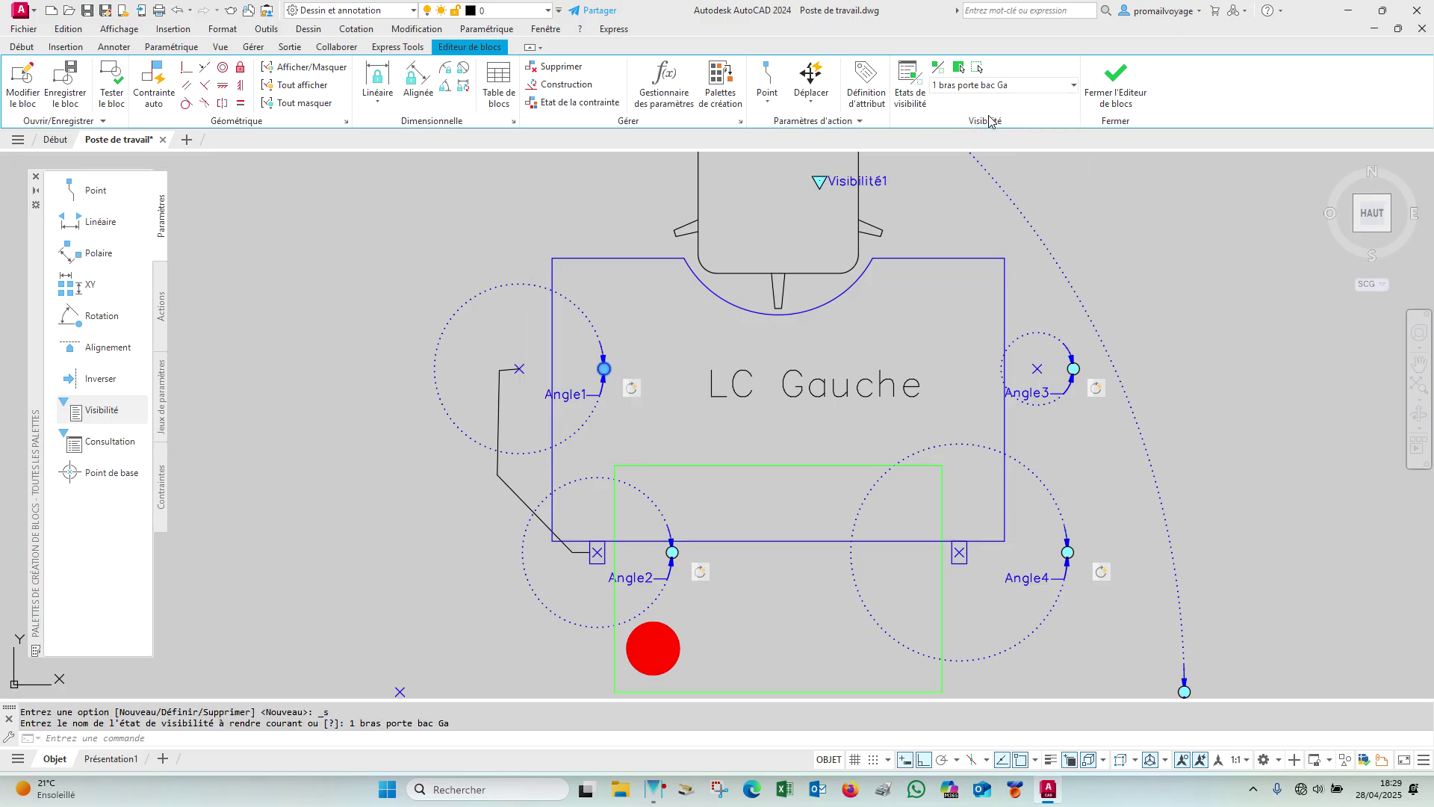
click(960, 70)
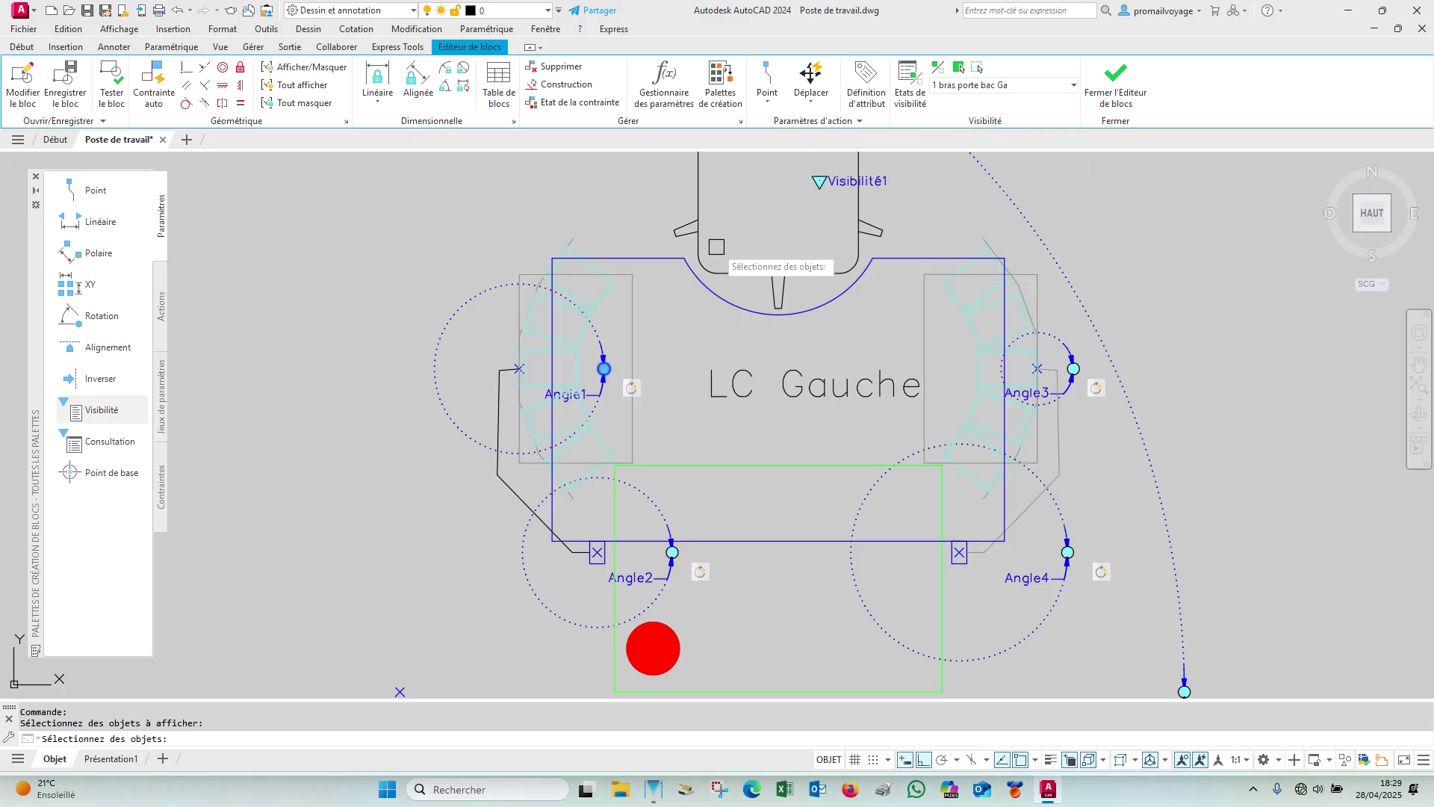
click(639, 311)
key(Return)
key(Return)
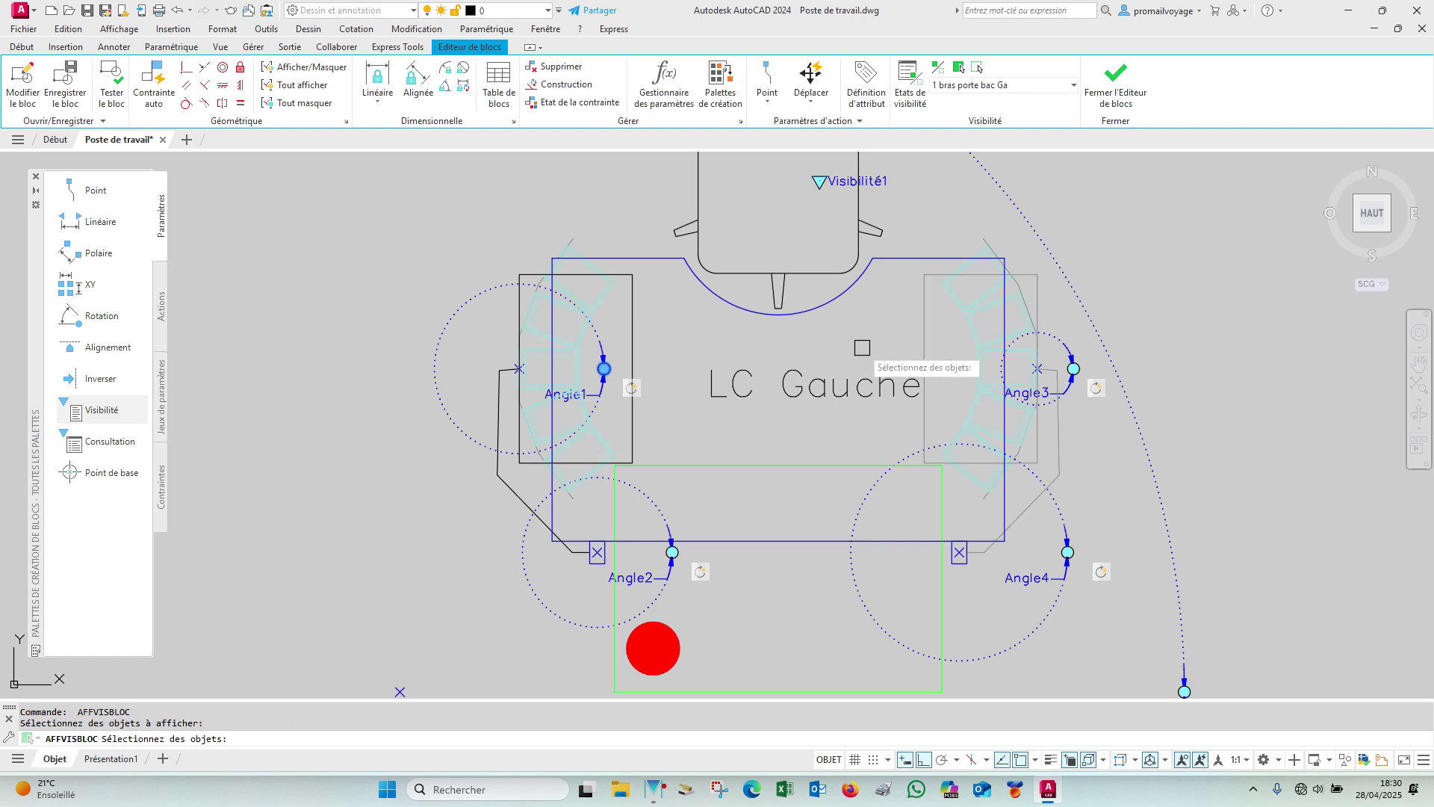
key(Return)
Step: In the "1 bras porte bac Dr" state, hide the left arm
click(1023, 85)
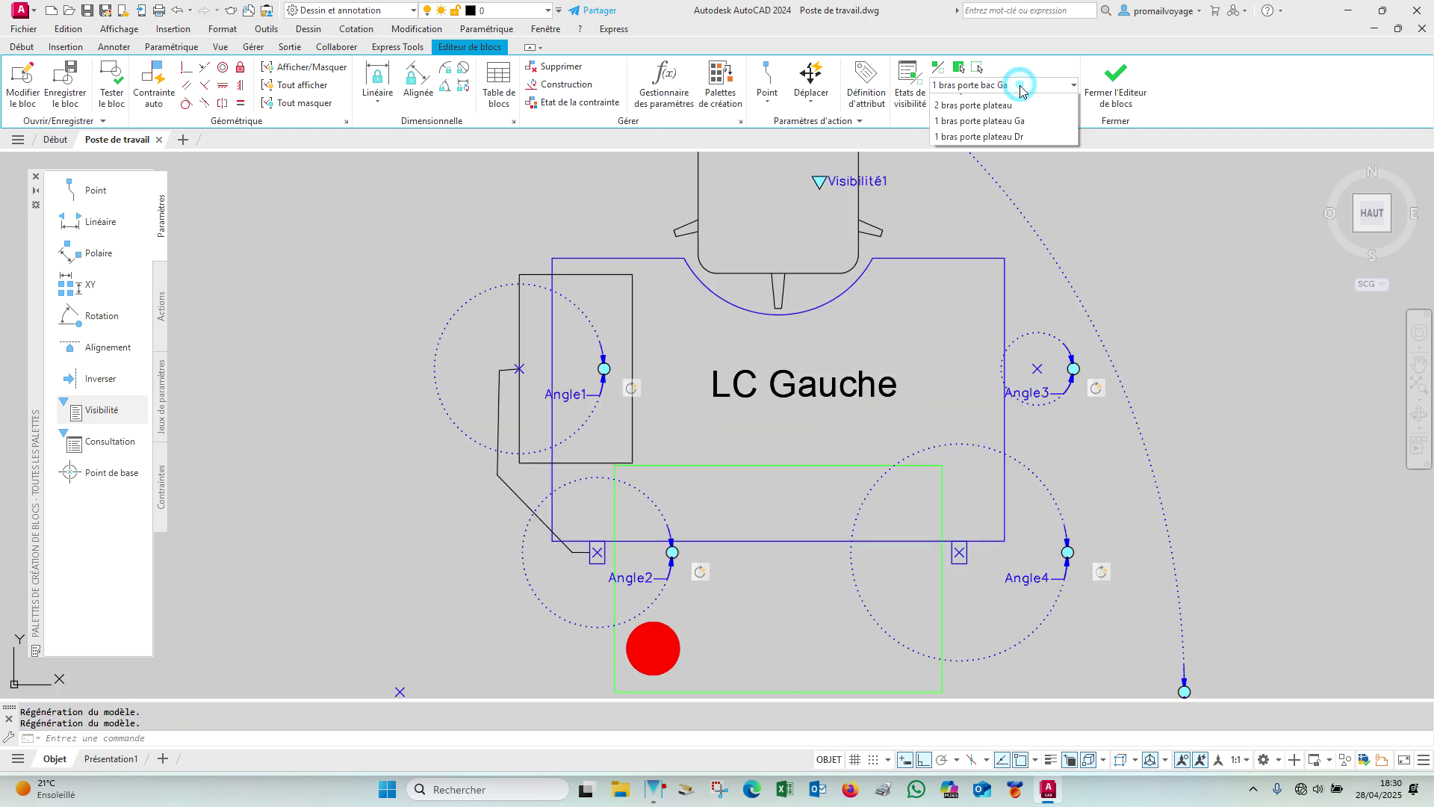
click(1016, 134)
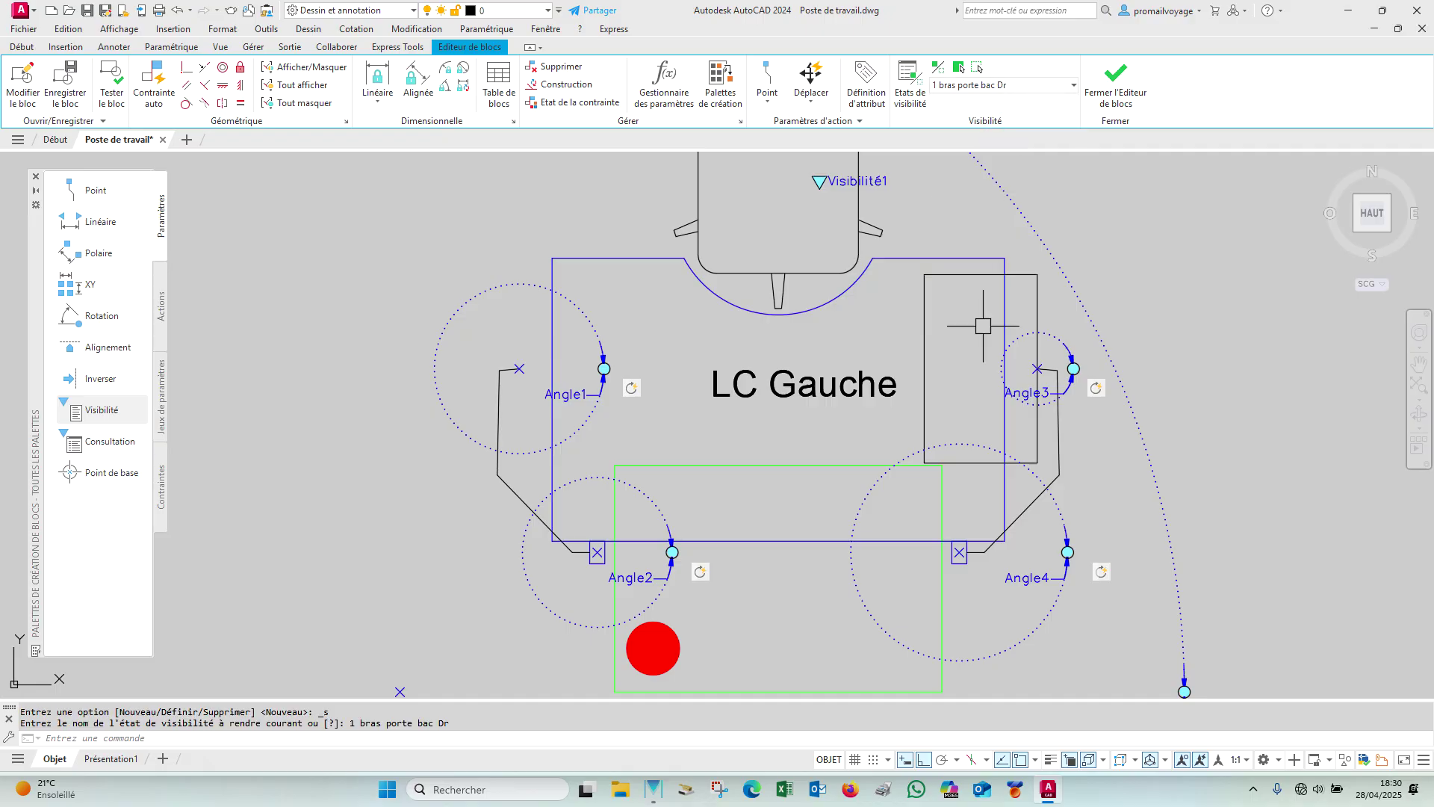
click(981, 69)
click(499, 403)
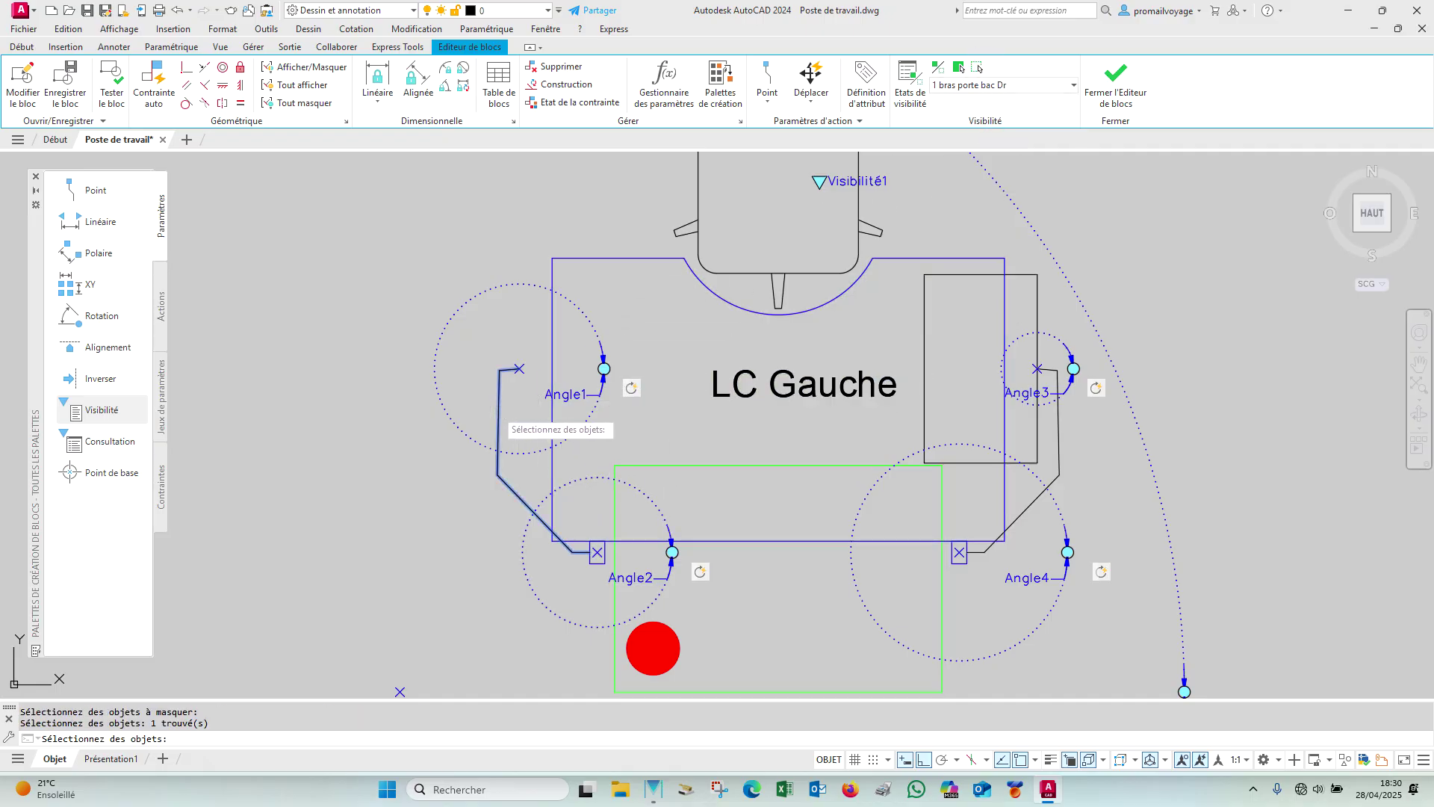
key(Return)
Step: Go through the three "porte plateau" visibility states and hide the left arm in "1 bras porte plateau Dr"
click(1013, 85)
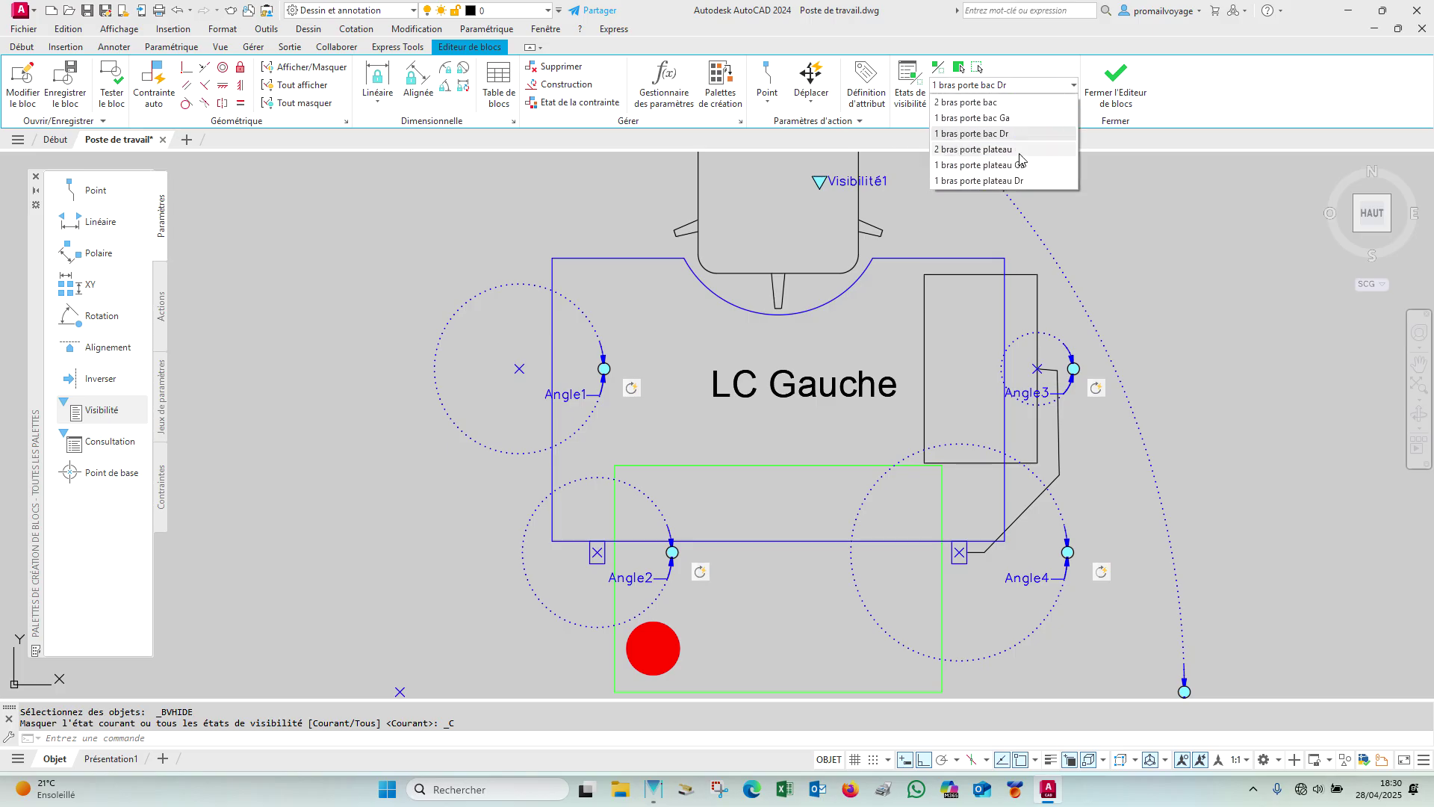
click(1001, 150)
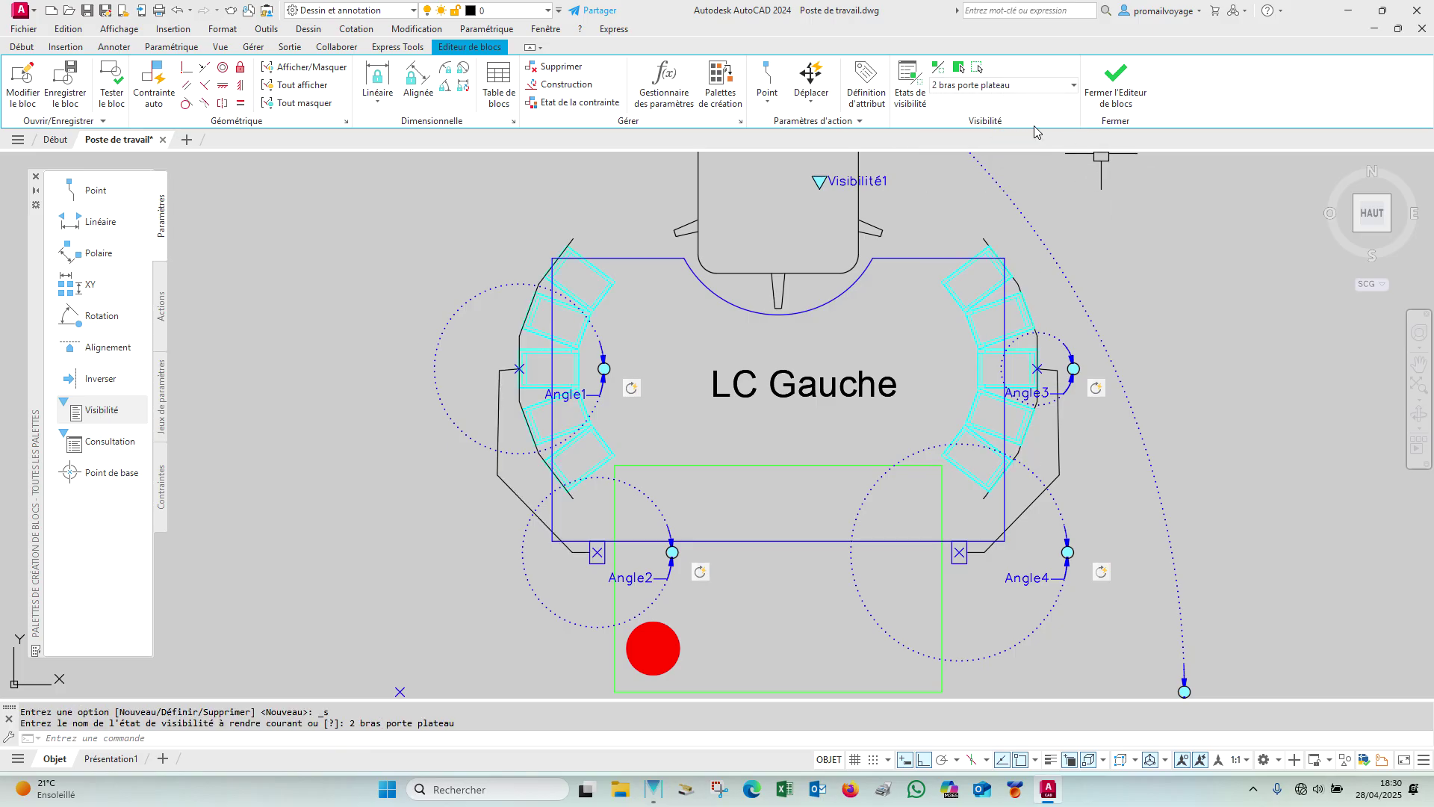
click(1014, 87)
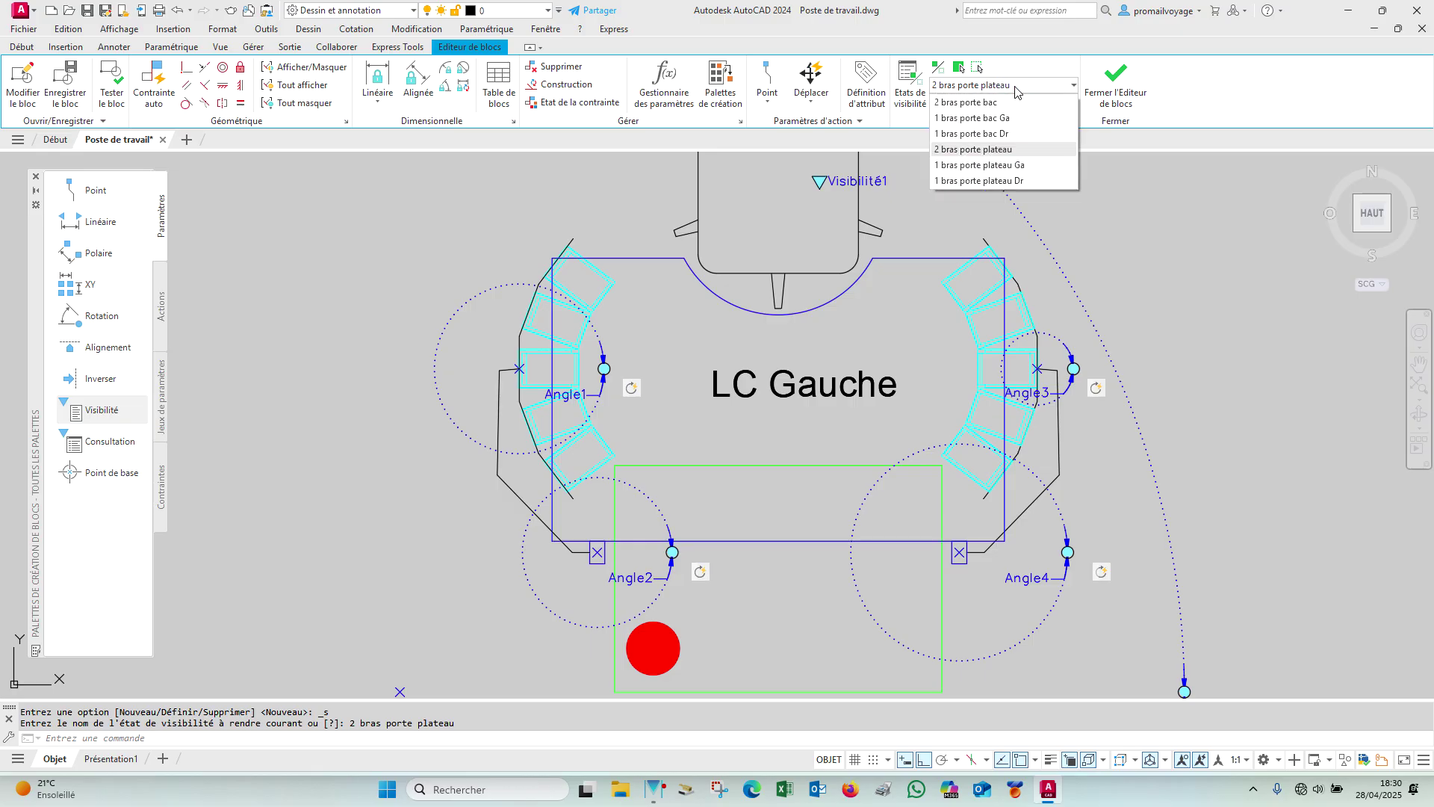
click(997, 166)
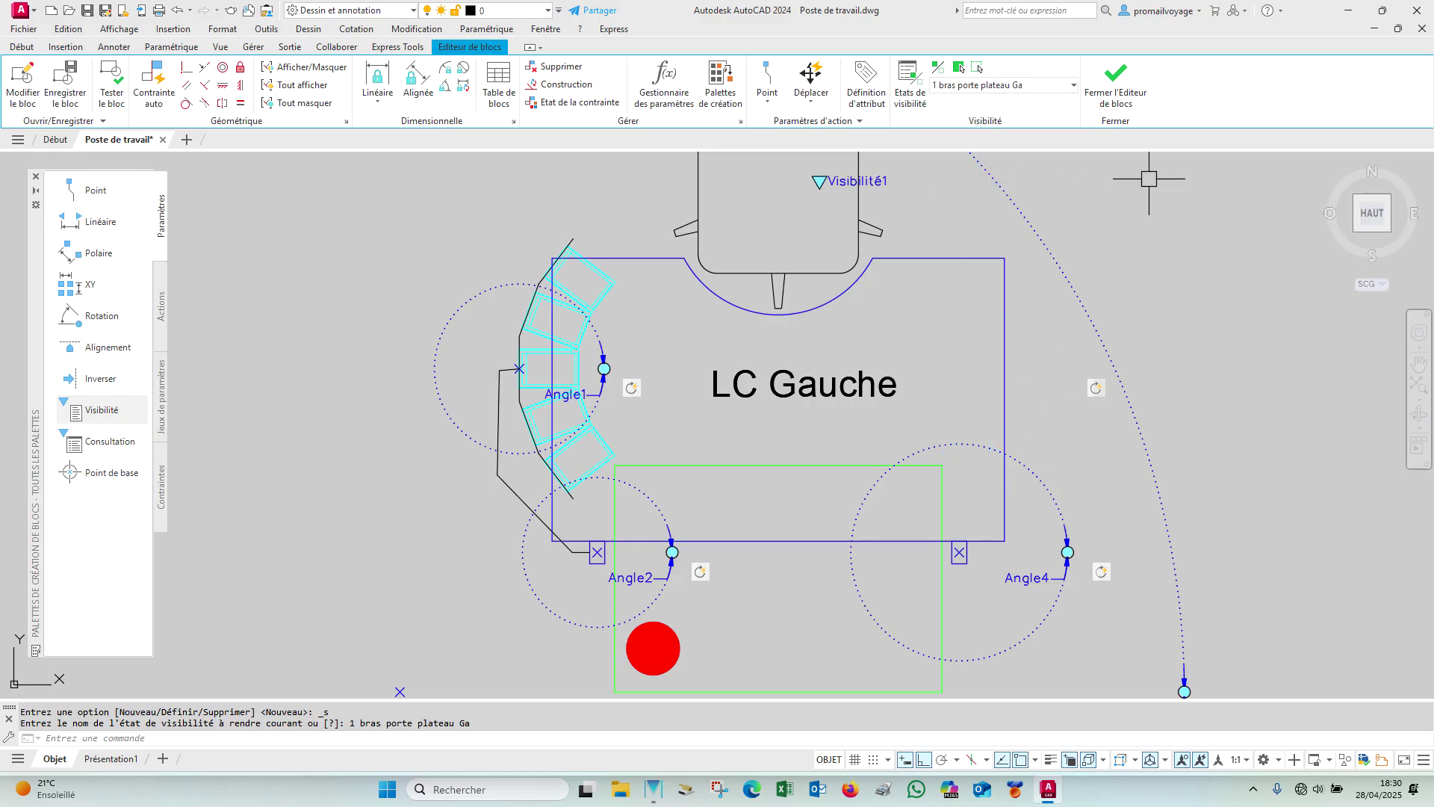
click(1055, 88)
click(1023, 182)
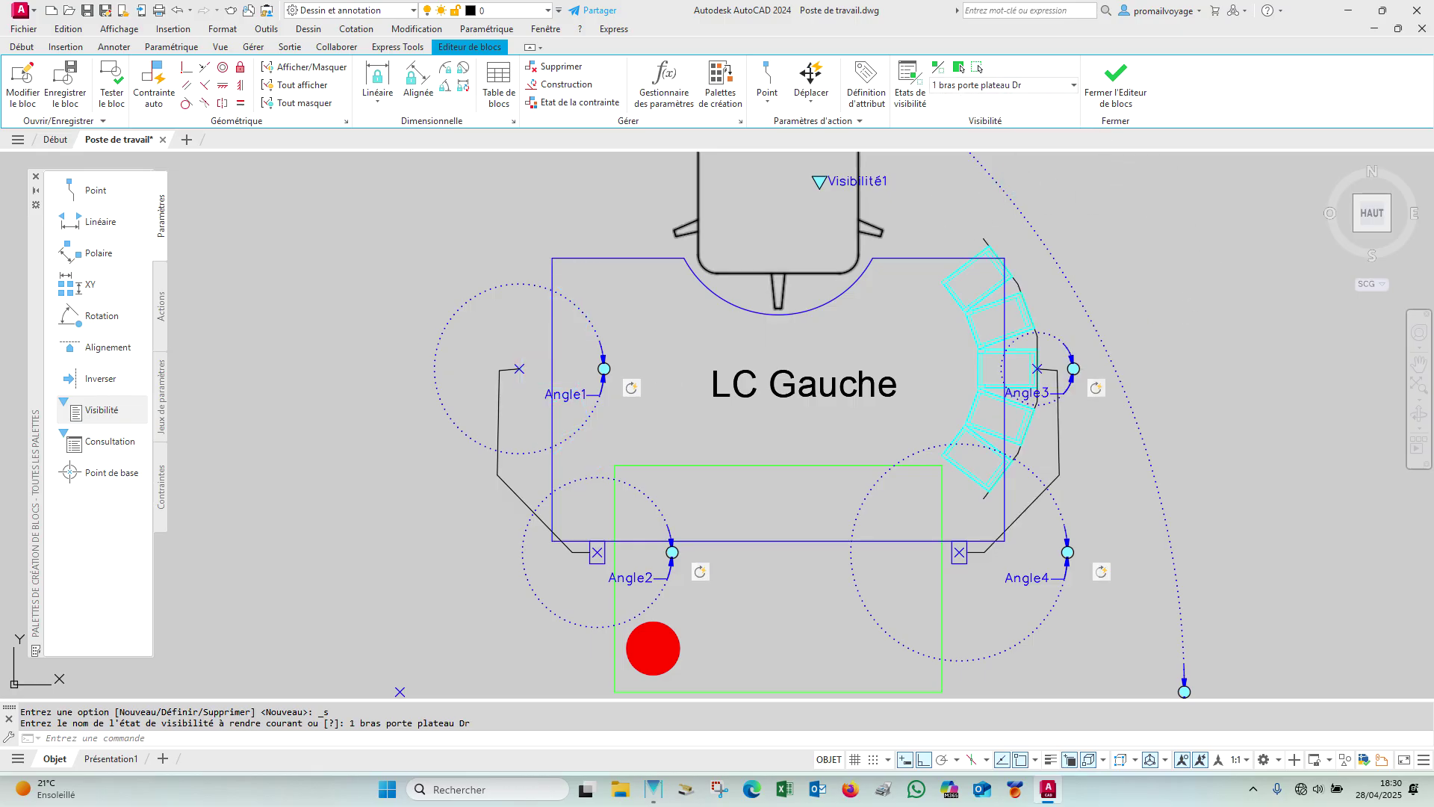
click(958, 68)
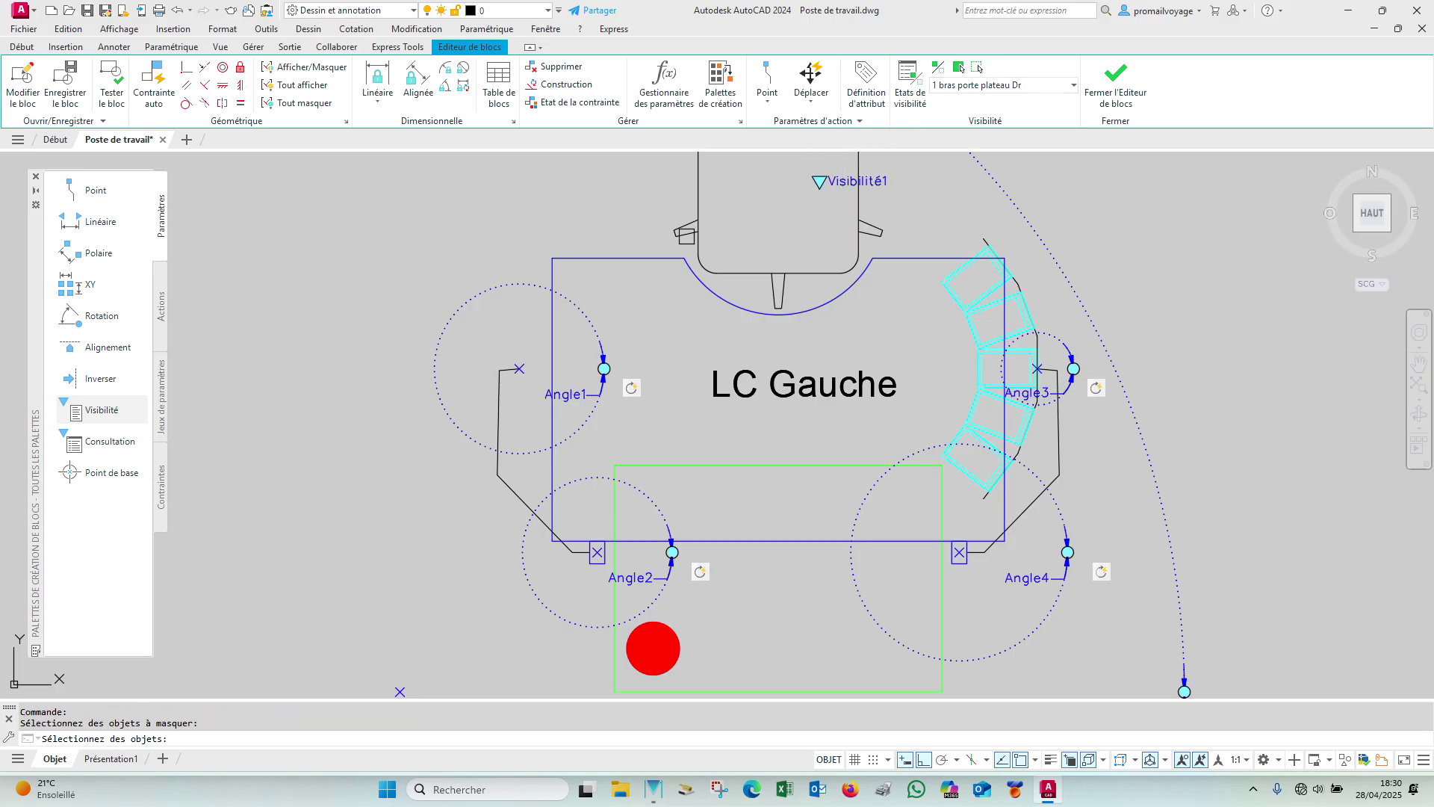
click(498, 407)
key(Return)
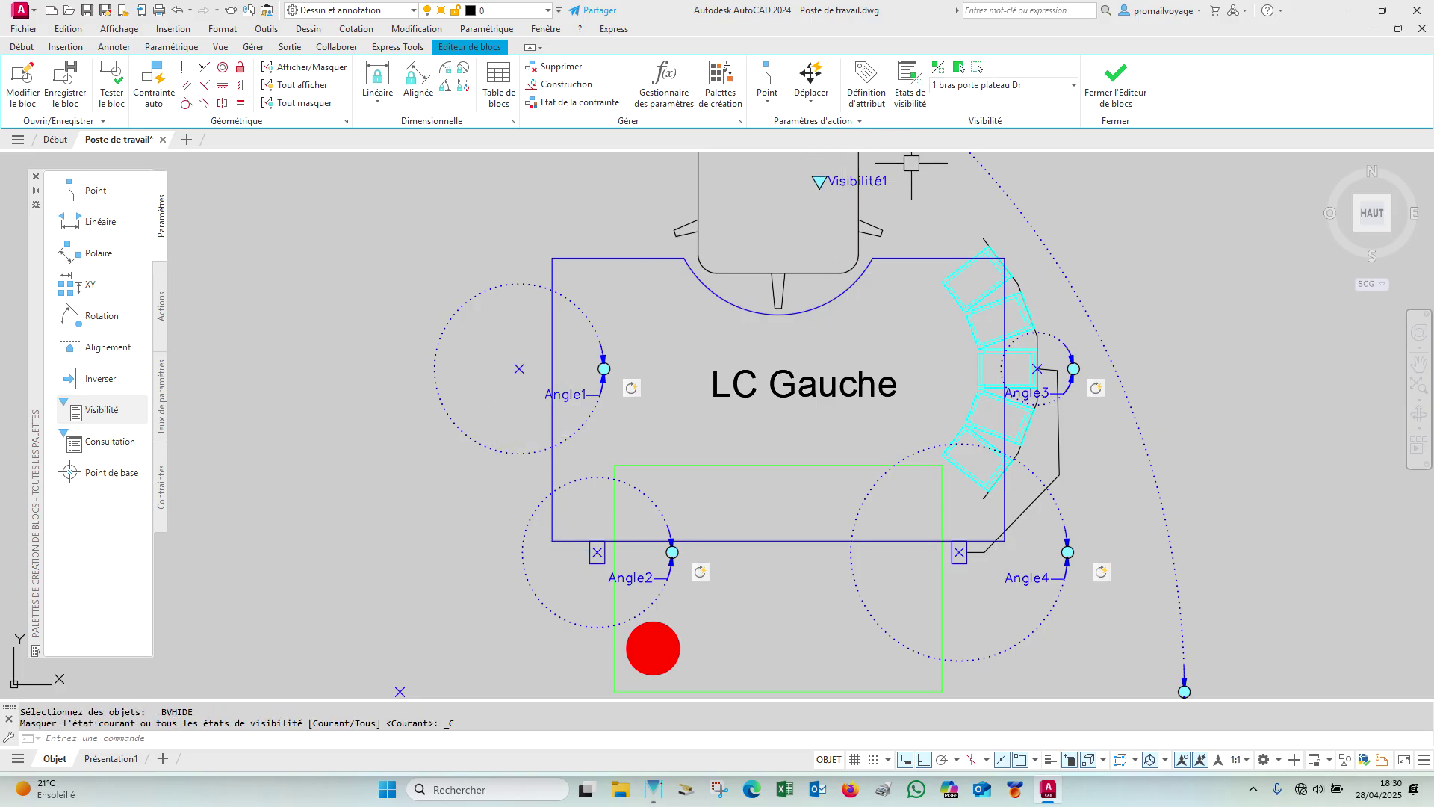
Step: Make the "2 bras porte bac" visibility state current and review the other five states in turn
click(1015, 88)
click(1003, 109)
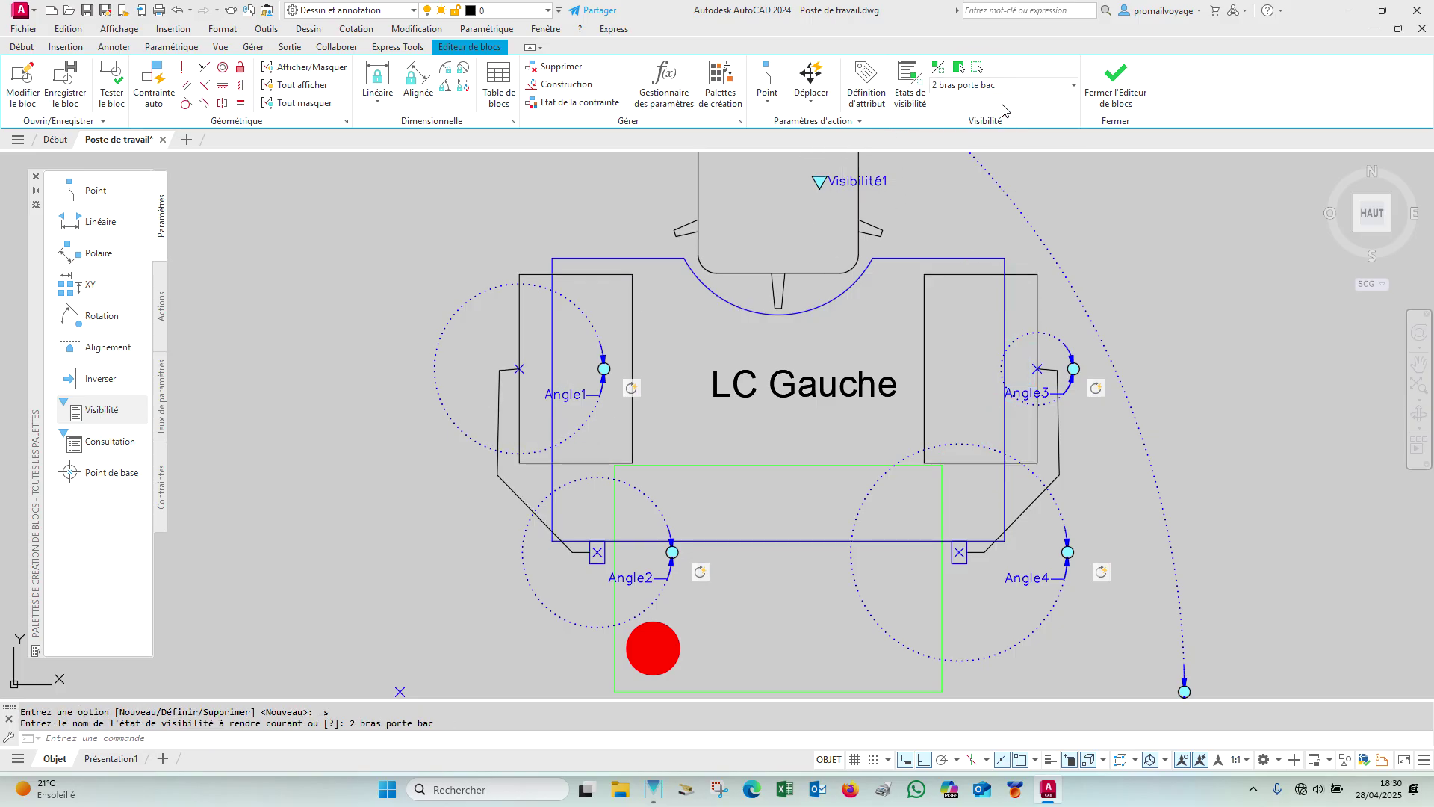
click(1042, 88)
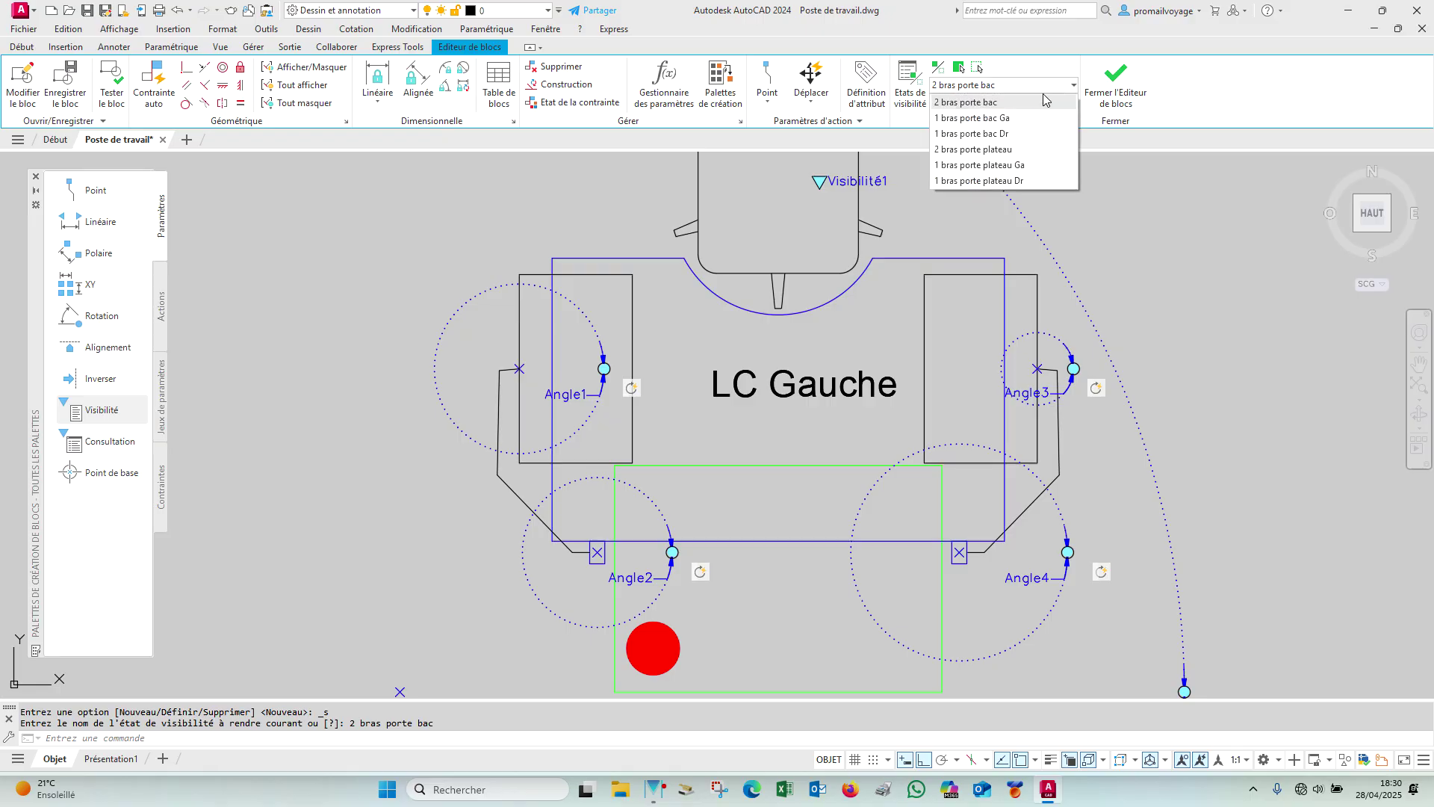
click(1035, 119)
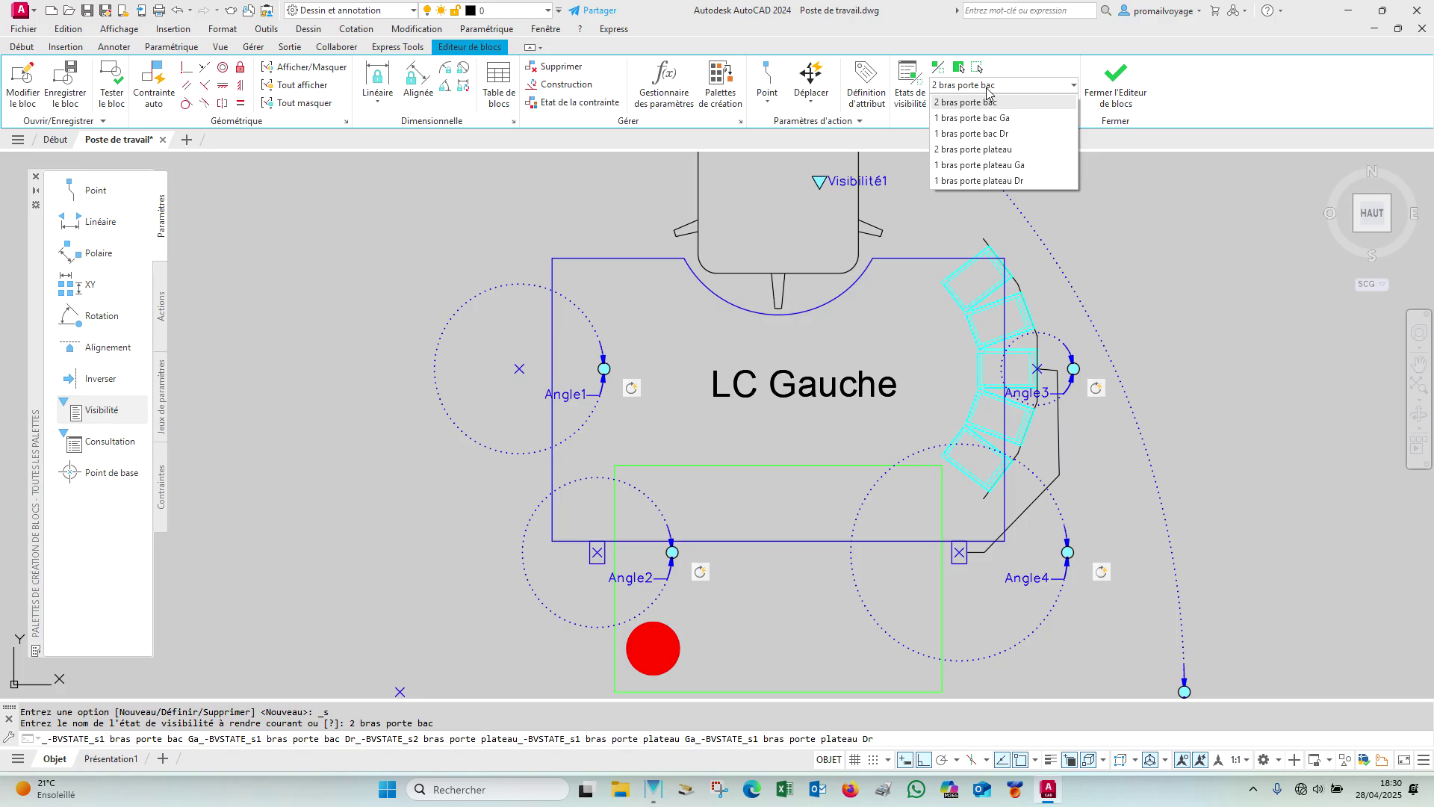
click(1221, 284)
Step: Close the block editor, saving the changes to the block, and save the drawing
click(1116, 78)
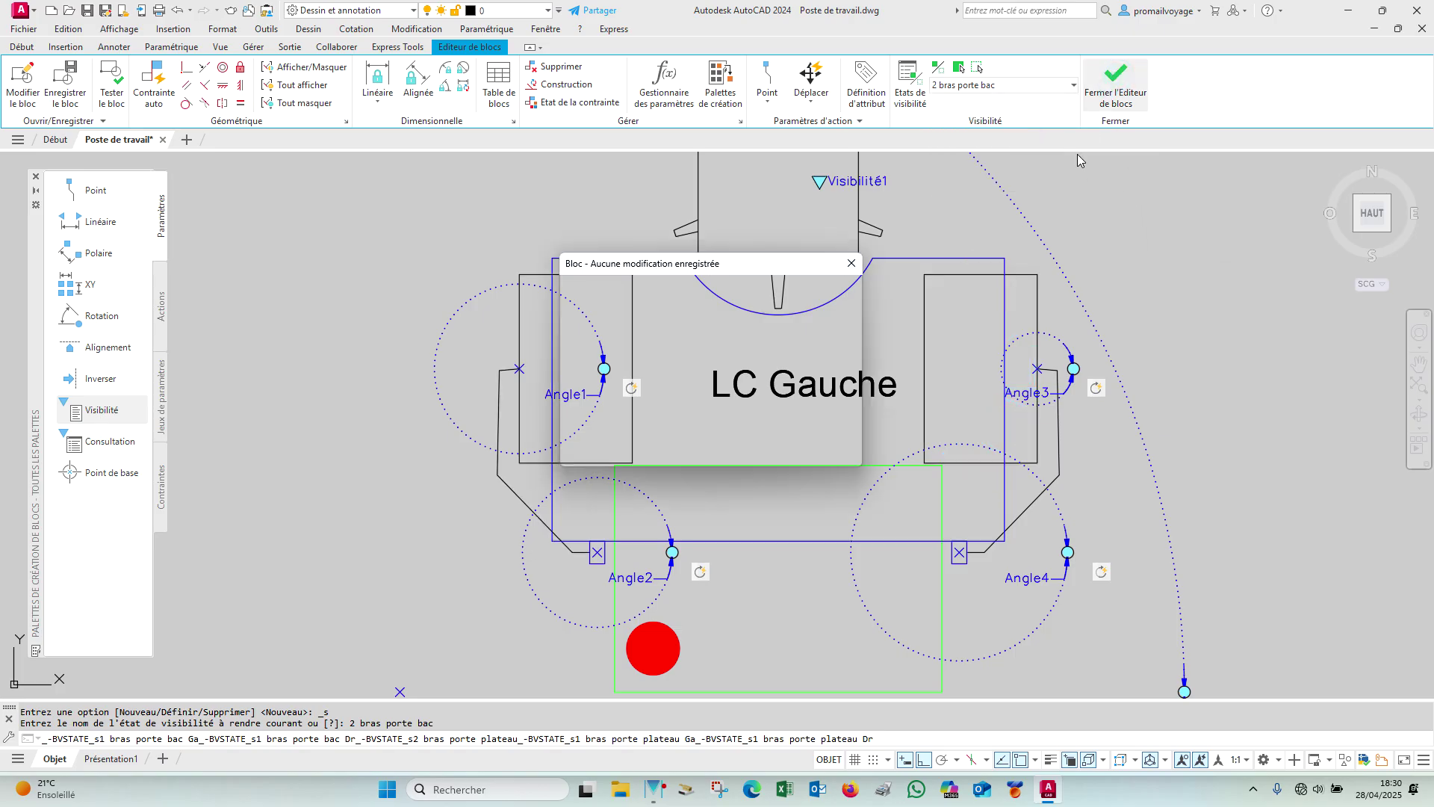
key(Return)
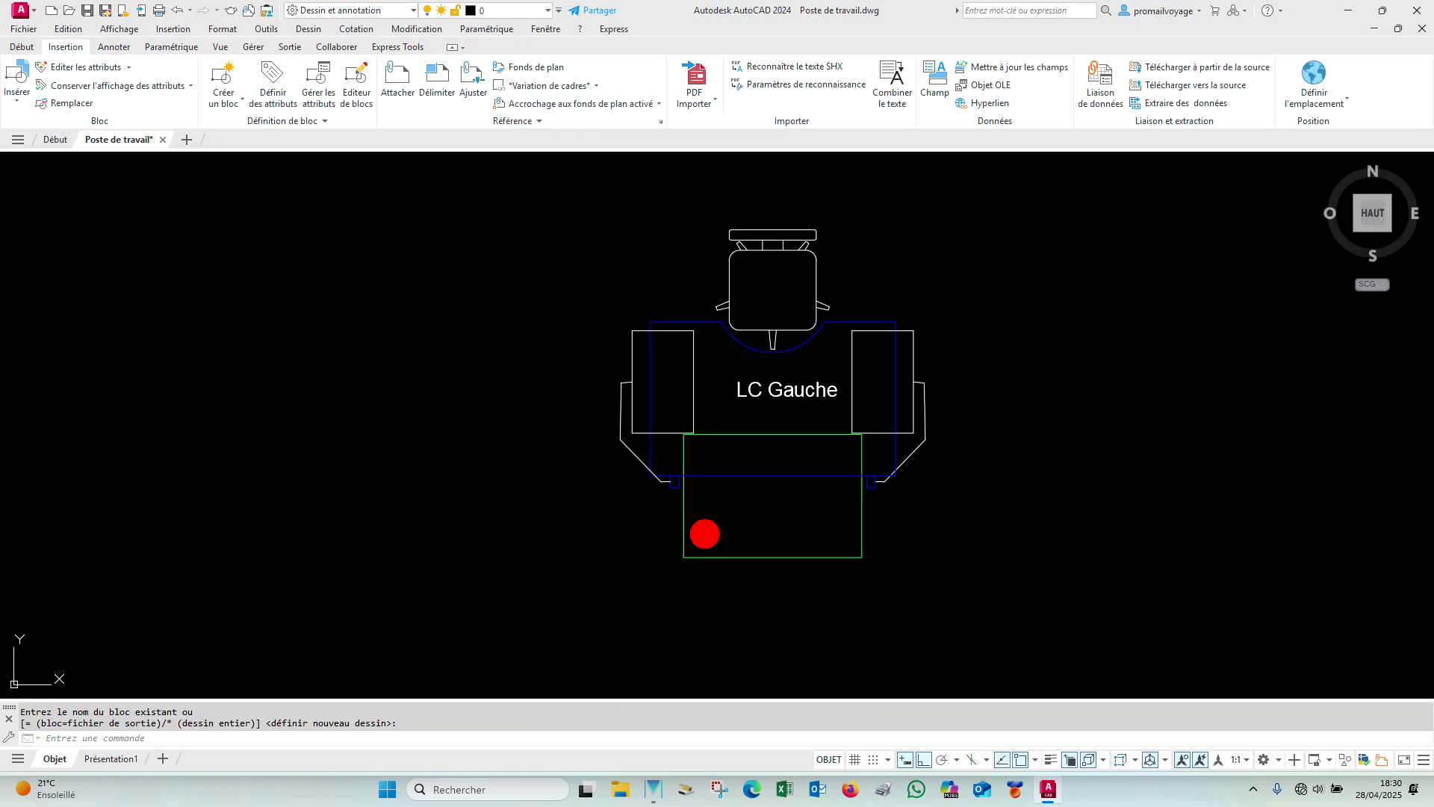
key(ctrl+s)
Step: Test the placed workstation block by rotating its left arm and left bin outward
click(806, 321)
mouse_move(797, 384)
middle_down()
mouse_move(835, 359)
mouse_move(857, 393)
middle_up()
click(738, 389)
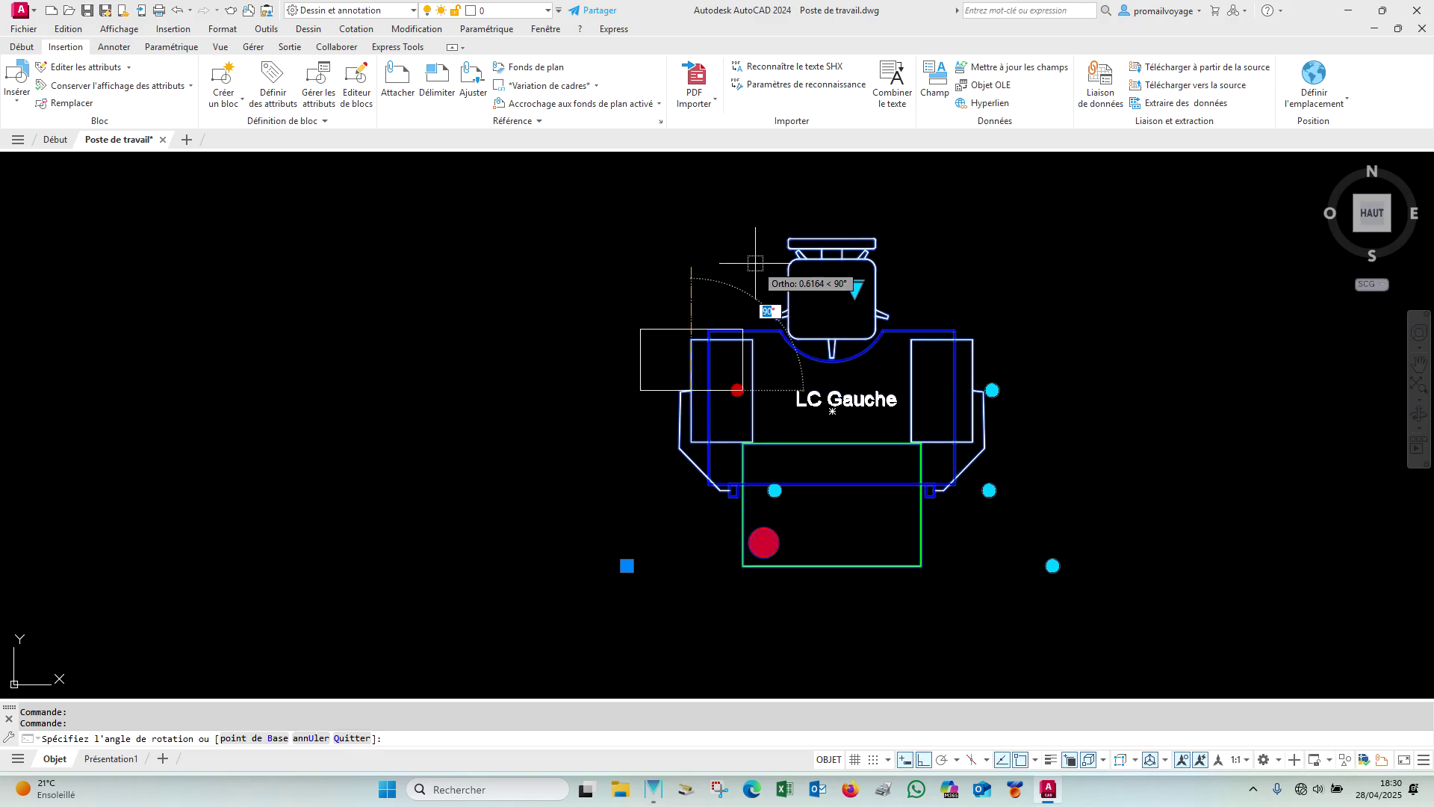
click(706, 241)
Step: Switch the placed block to the "1 bras porte bac Ga" state, followed by "1 bras porte bac Dr"
click(854, 289)
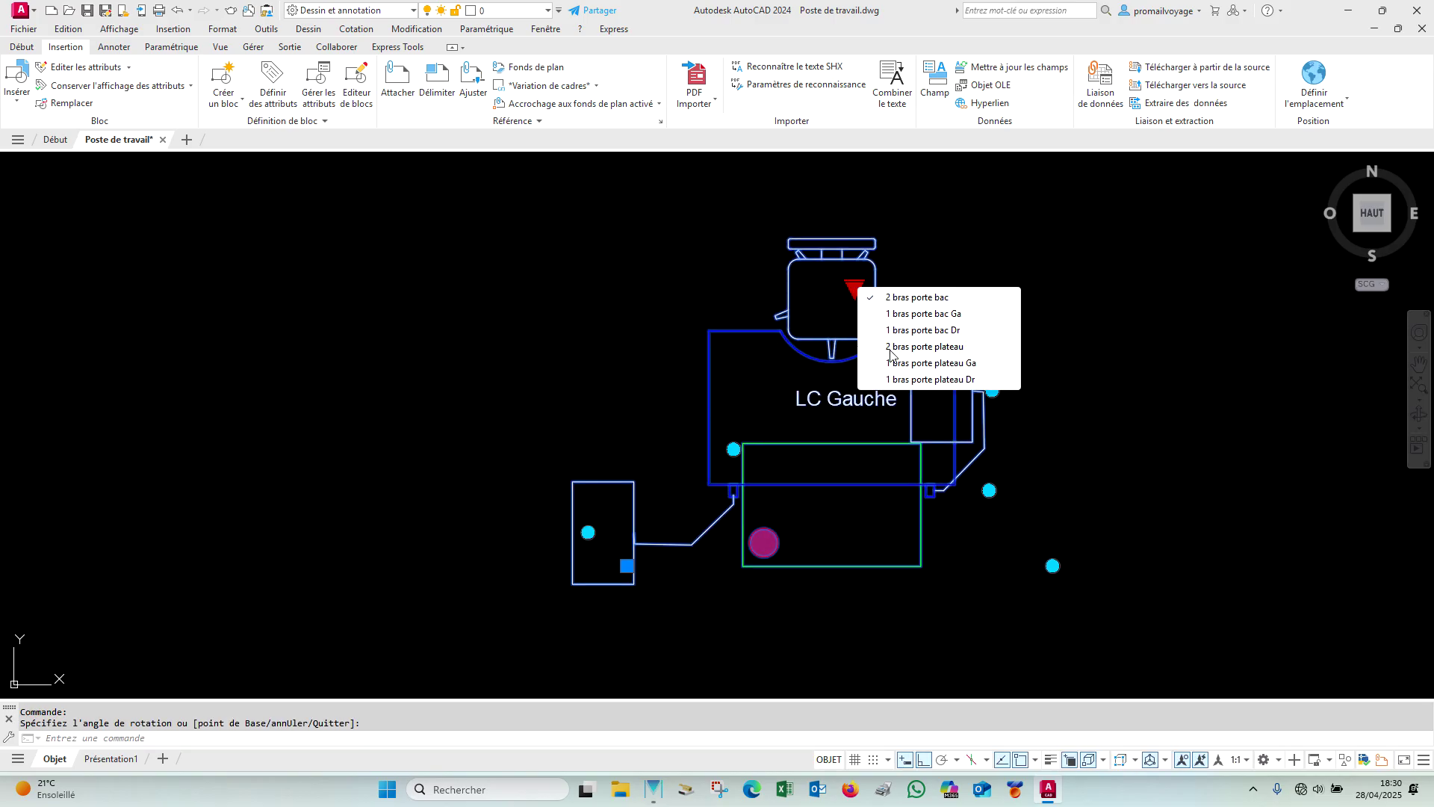
click(932, 315)
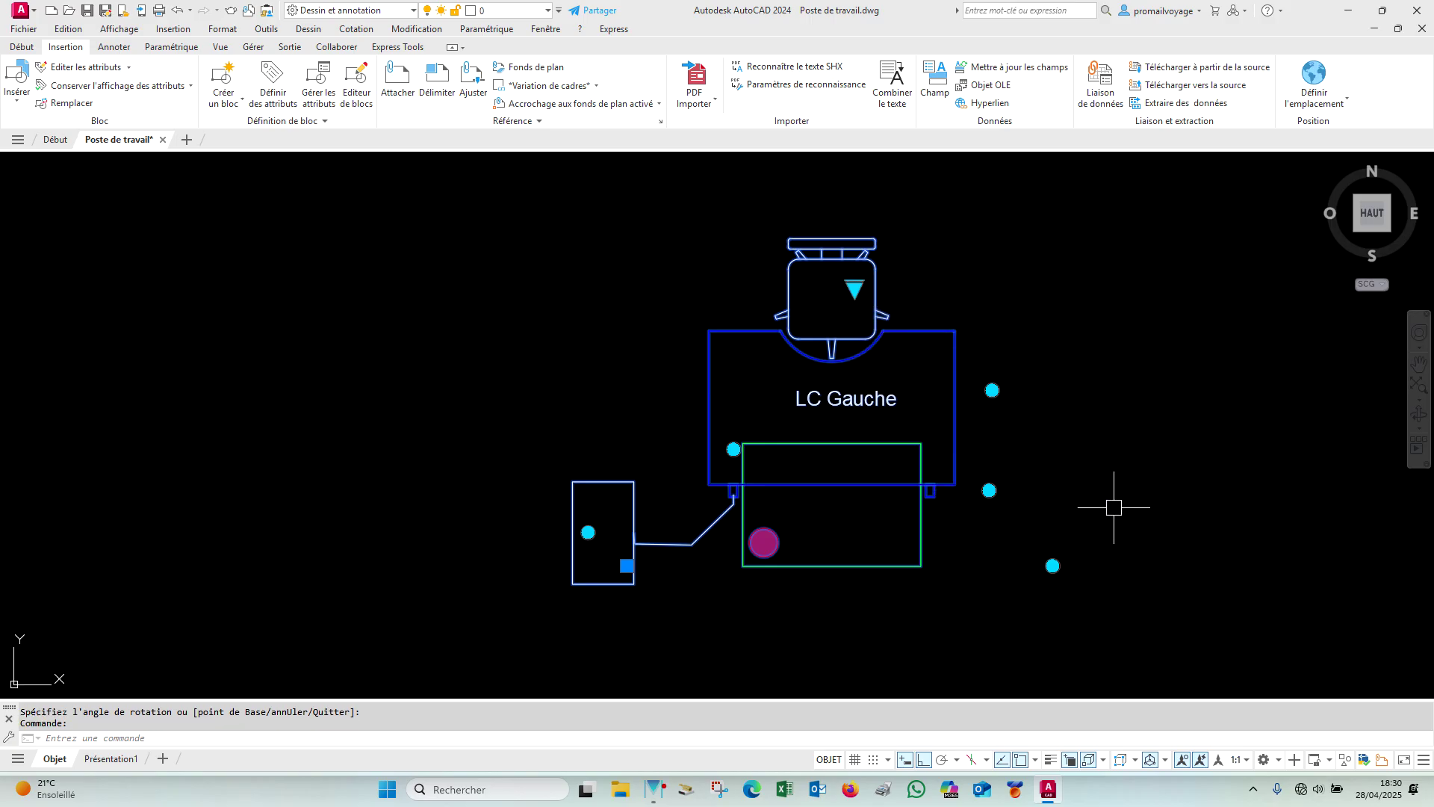
click(856, 288)
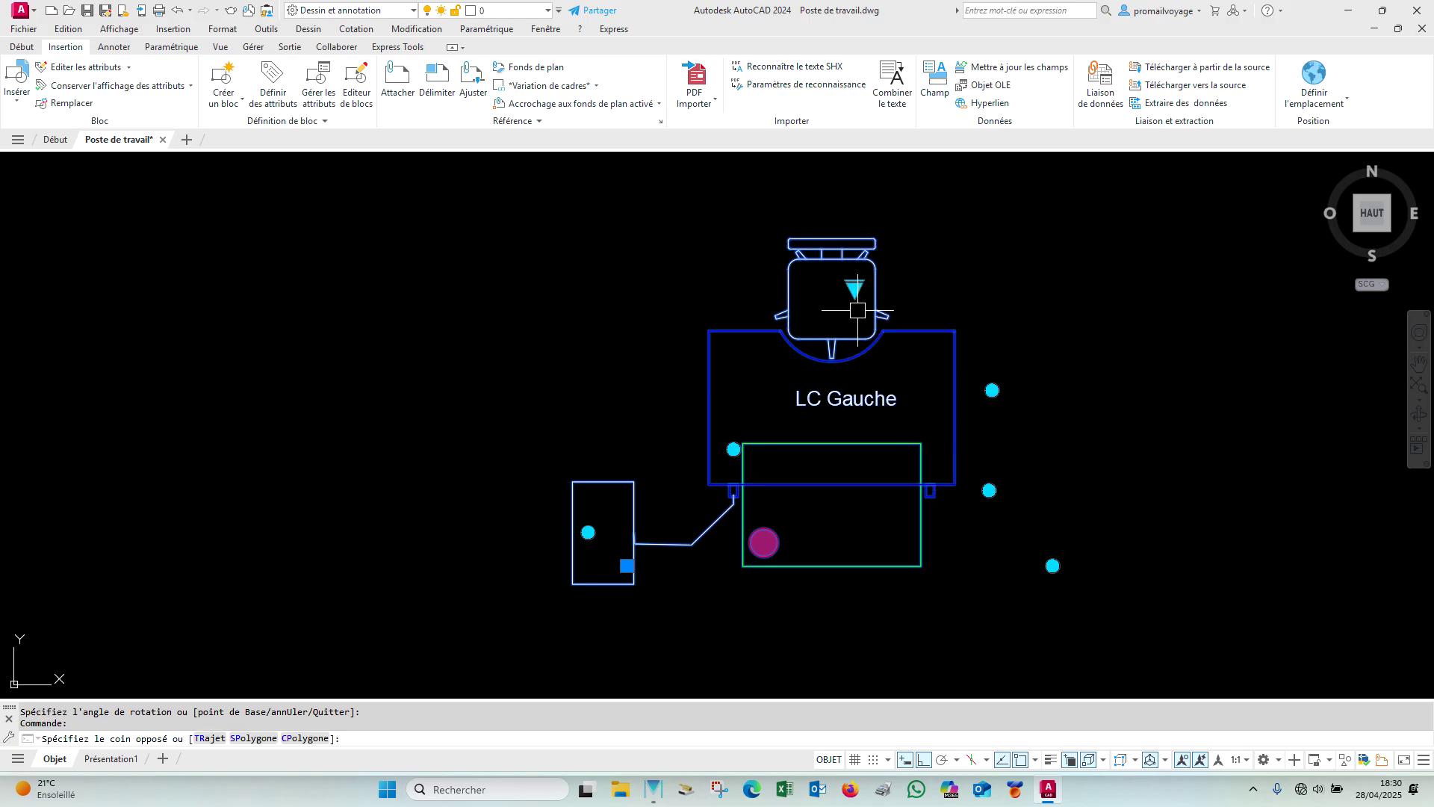
click(942, 332)
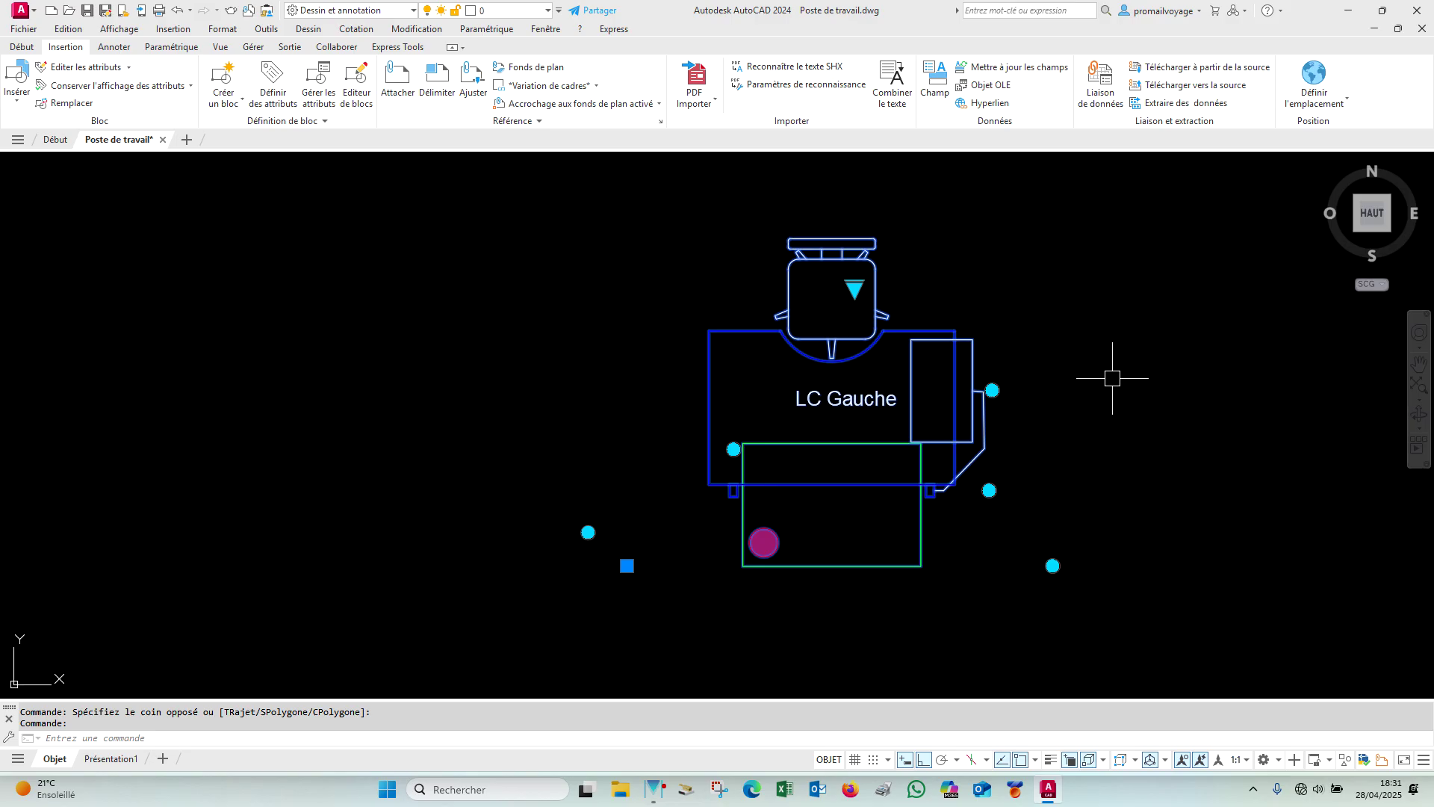
Step: Turn off Ortho mode and test rotating the placed block's right bin and right arm
click(992, 390)
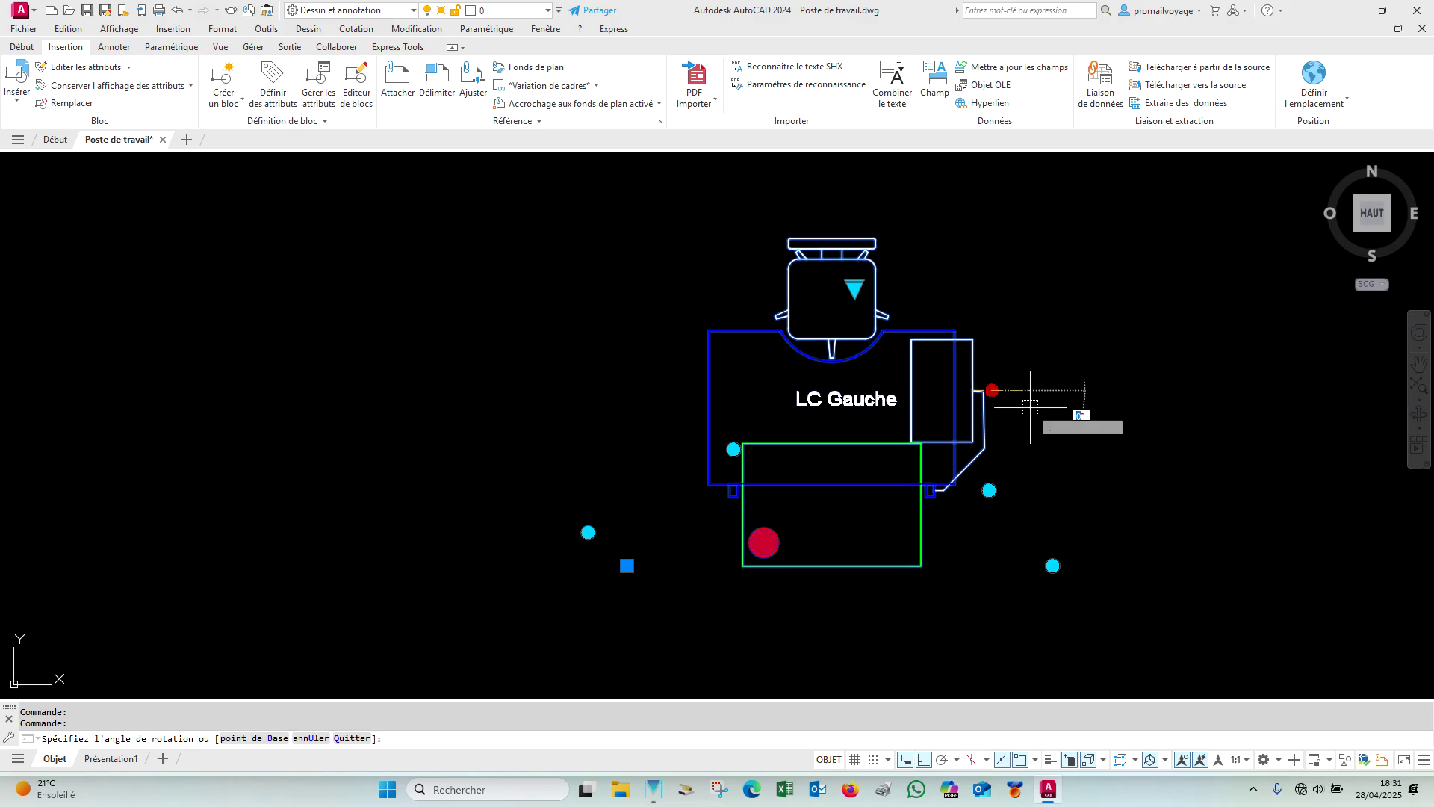
click(930, 760)
click(1021, 505)
click(990, 500)
click(991, 503)
click(989, 490)
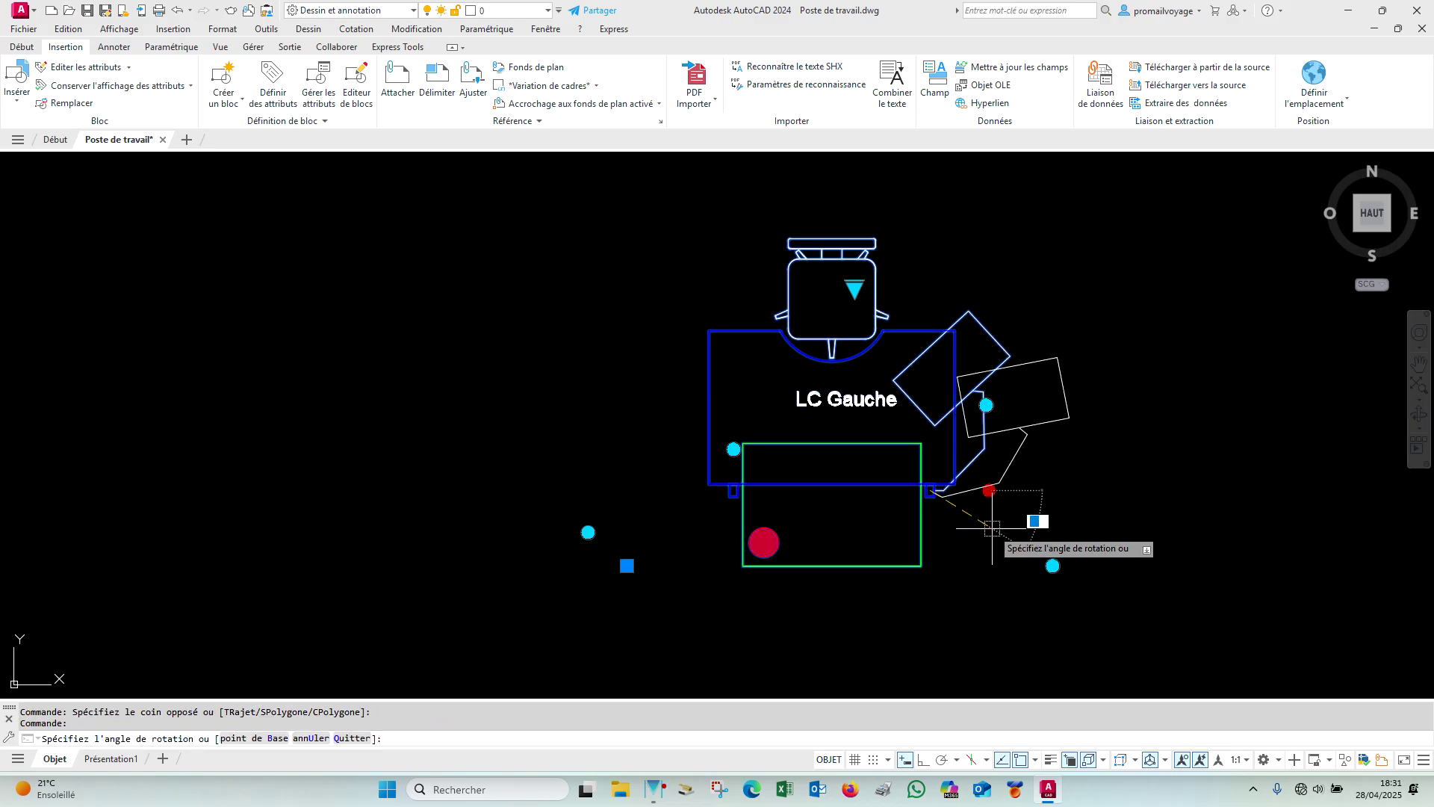
click(992, 527)
Step: Switch the placed block in turn to "2 bras porte plateau", "1 bras porte plateau Ga" and "1 bras porte plateau Dr"
click(854, 288)
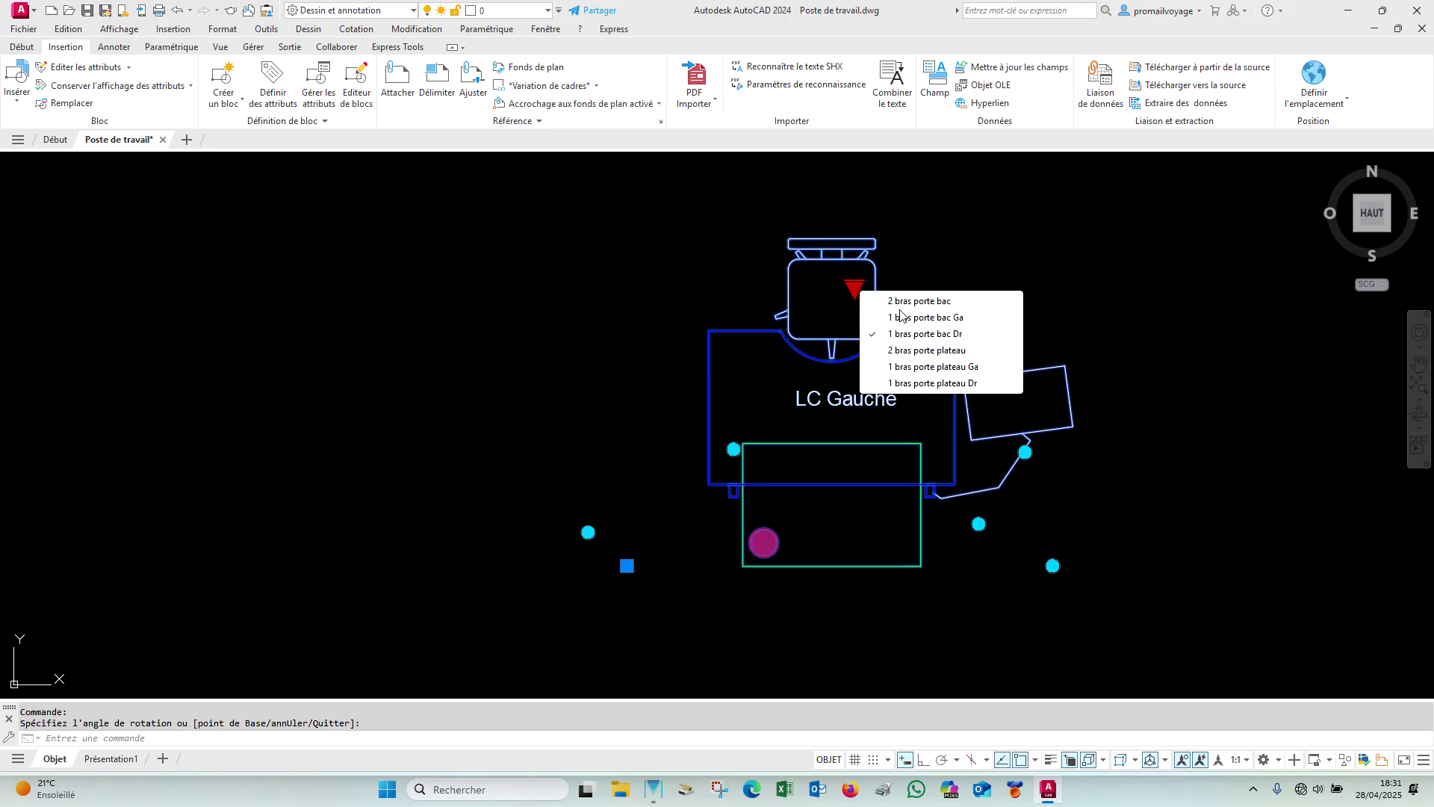
click(913, 352)
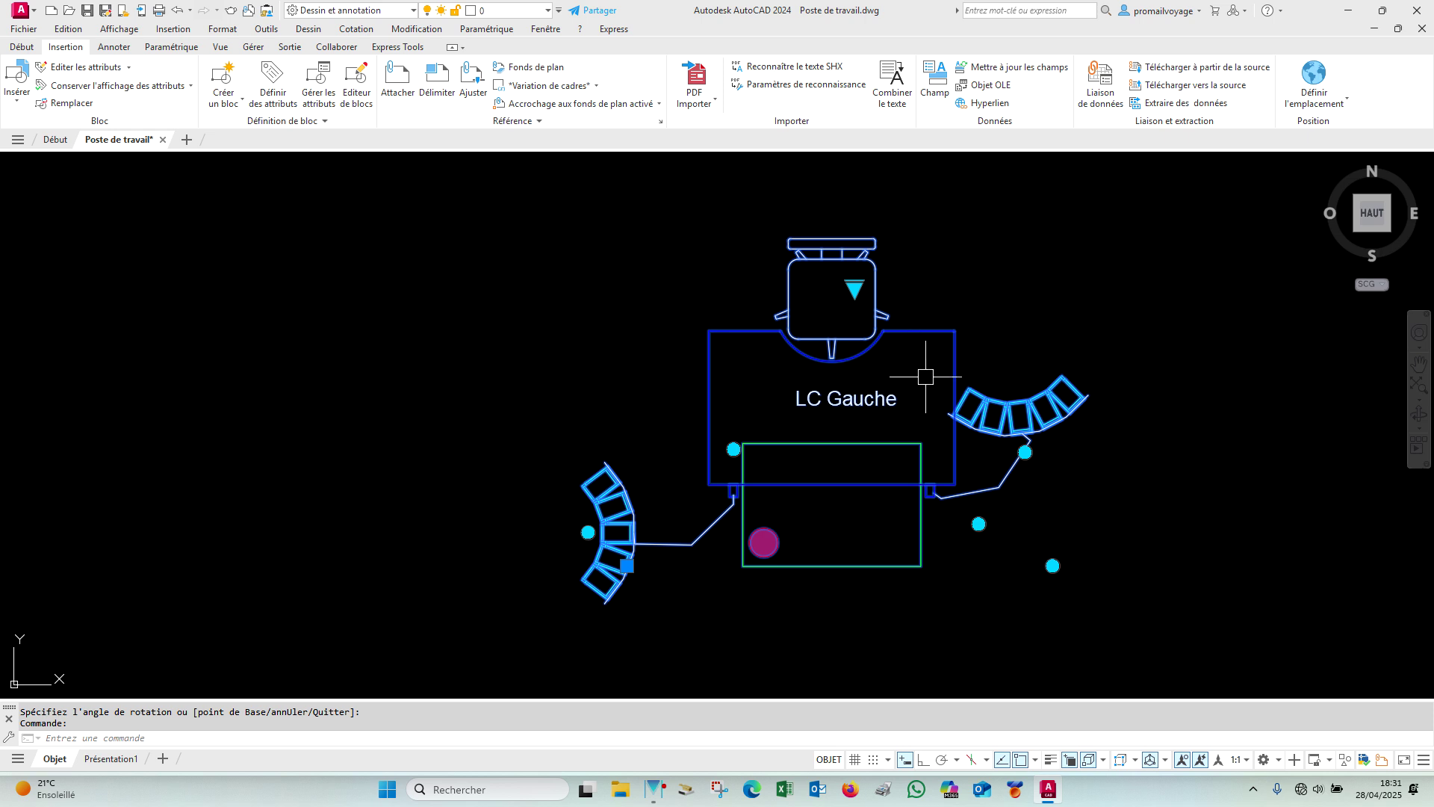
click(855, 289)
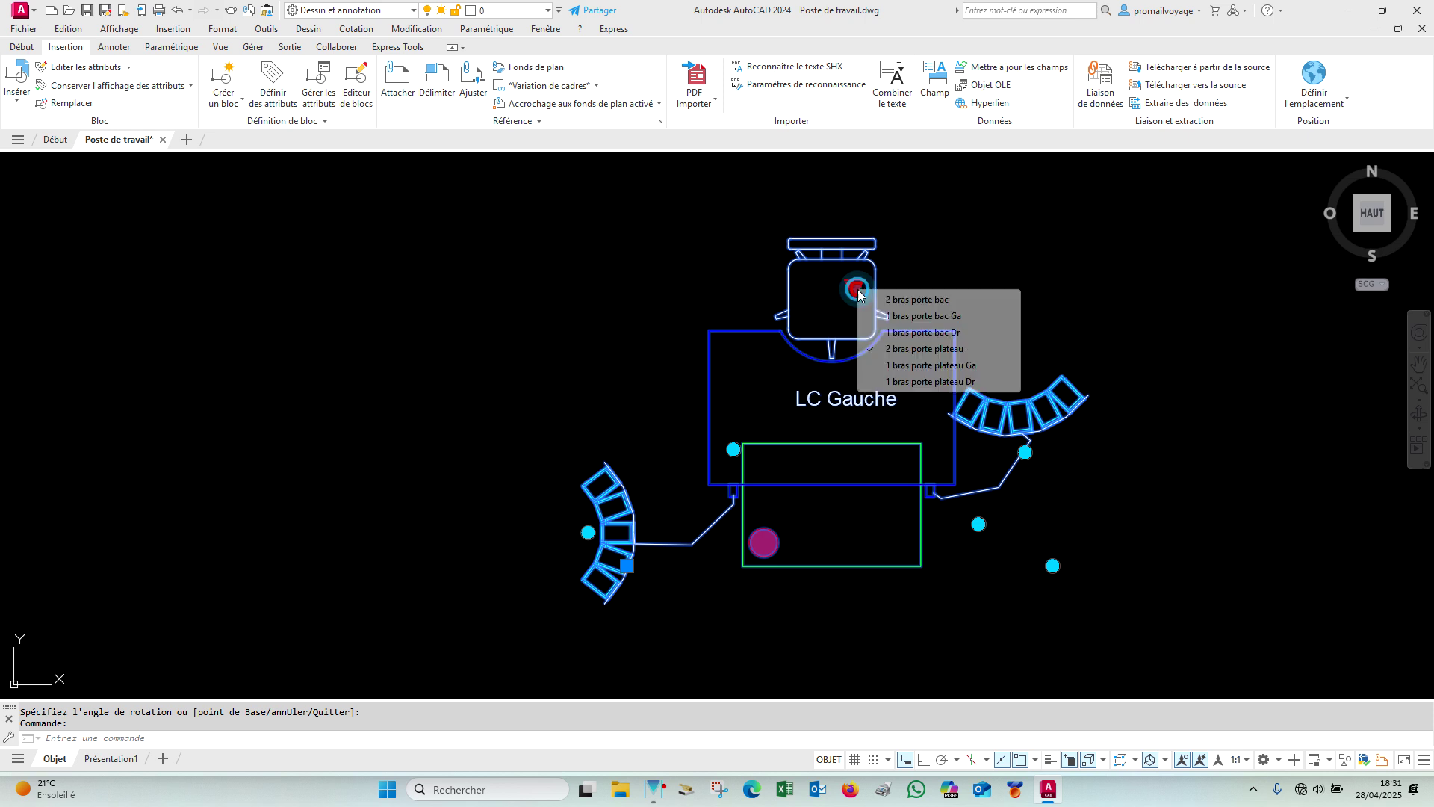
click(912, 366)
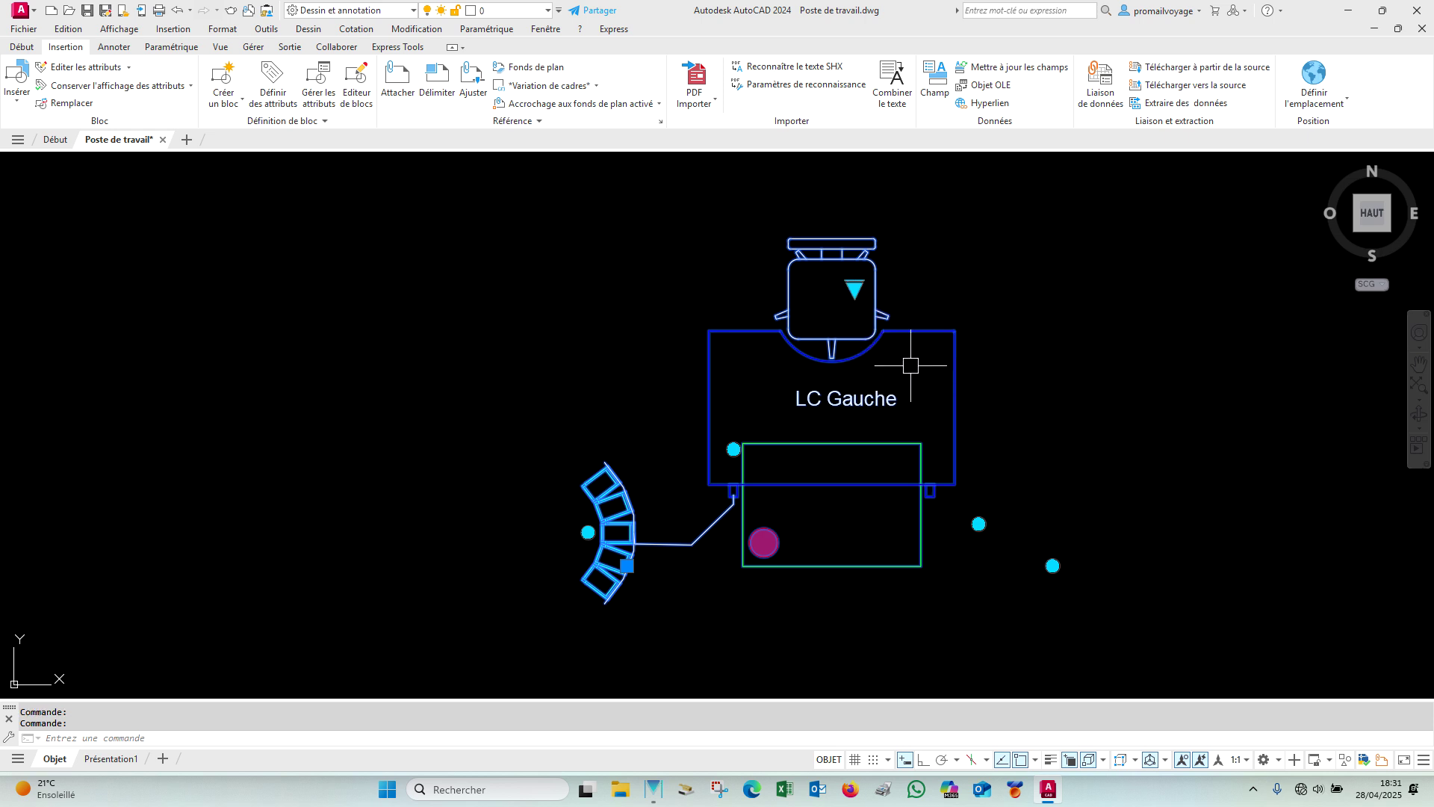
click(855, 289)
click(910, 378)
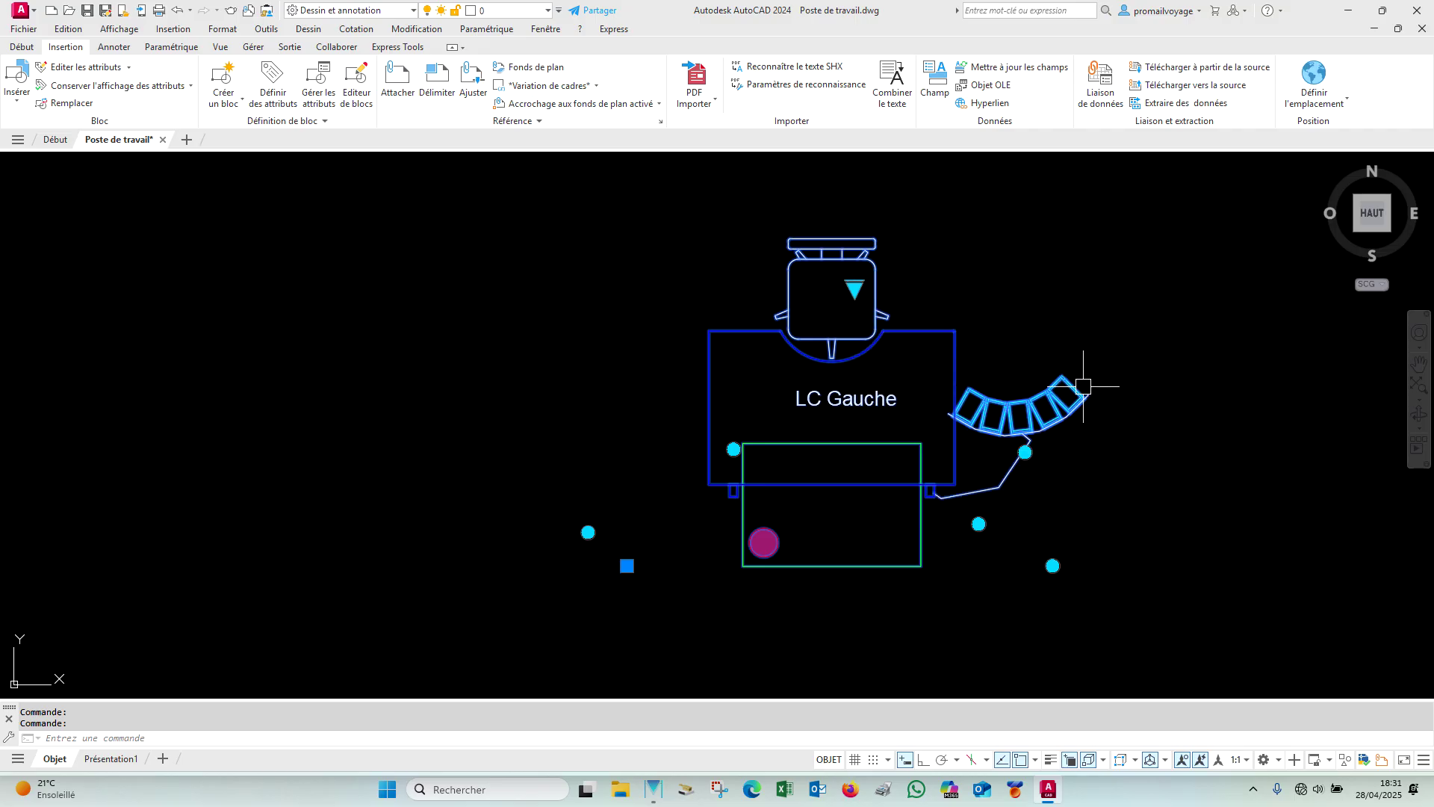
Step: Rotate the right tray arm, try rotating the whole workstation, and save the drawing
click(986, 556)
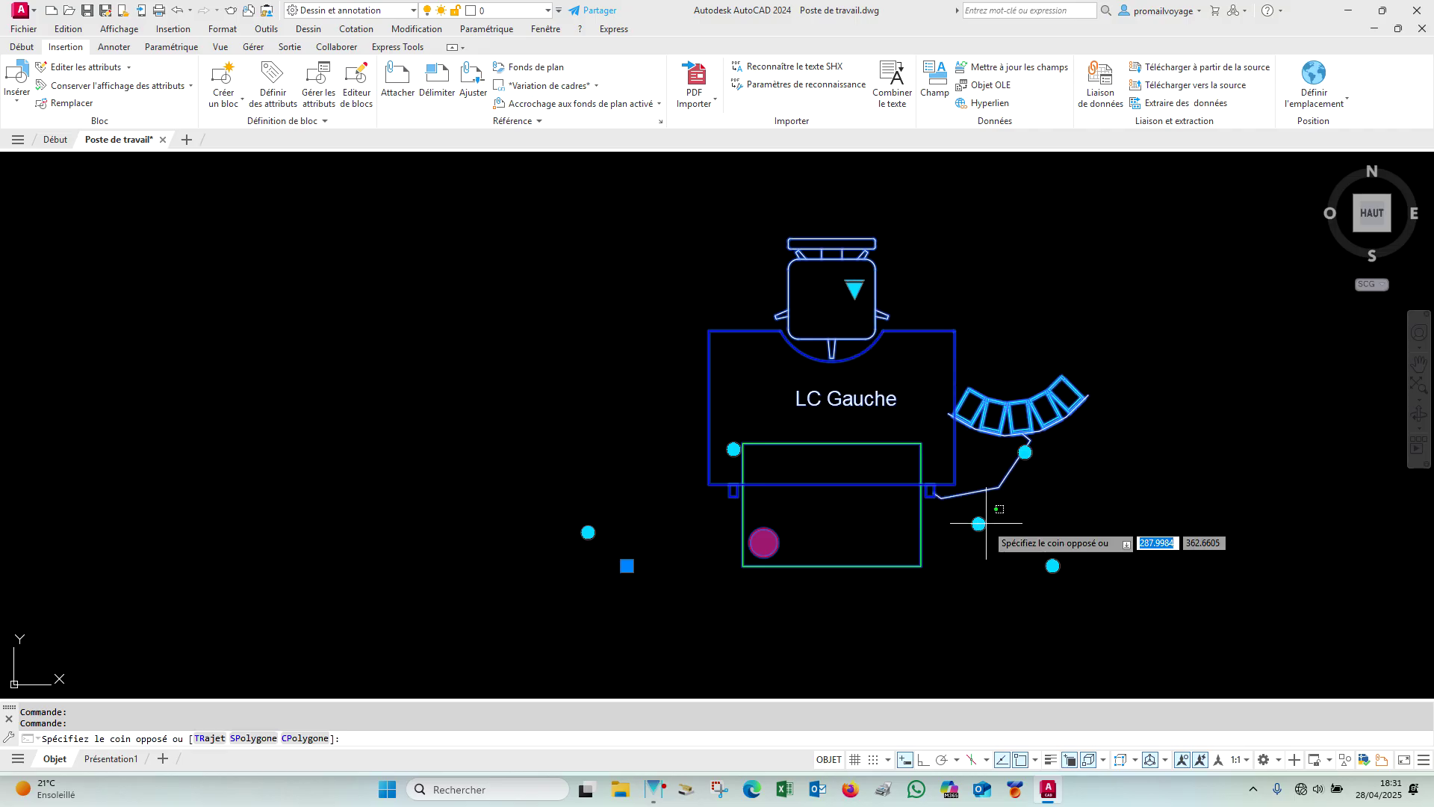
click(979, 523)
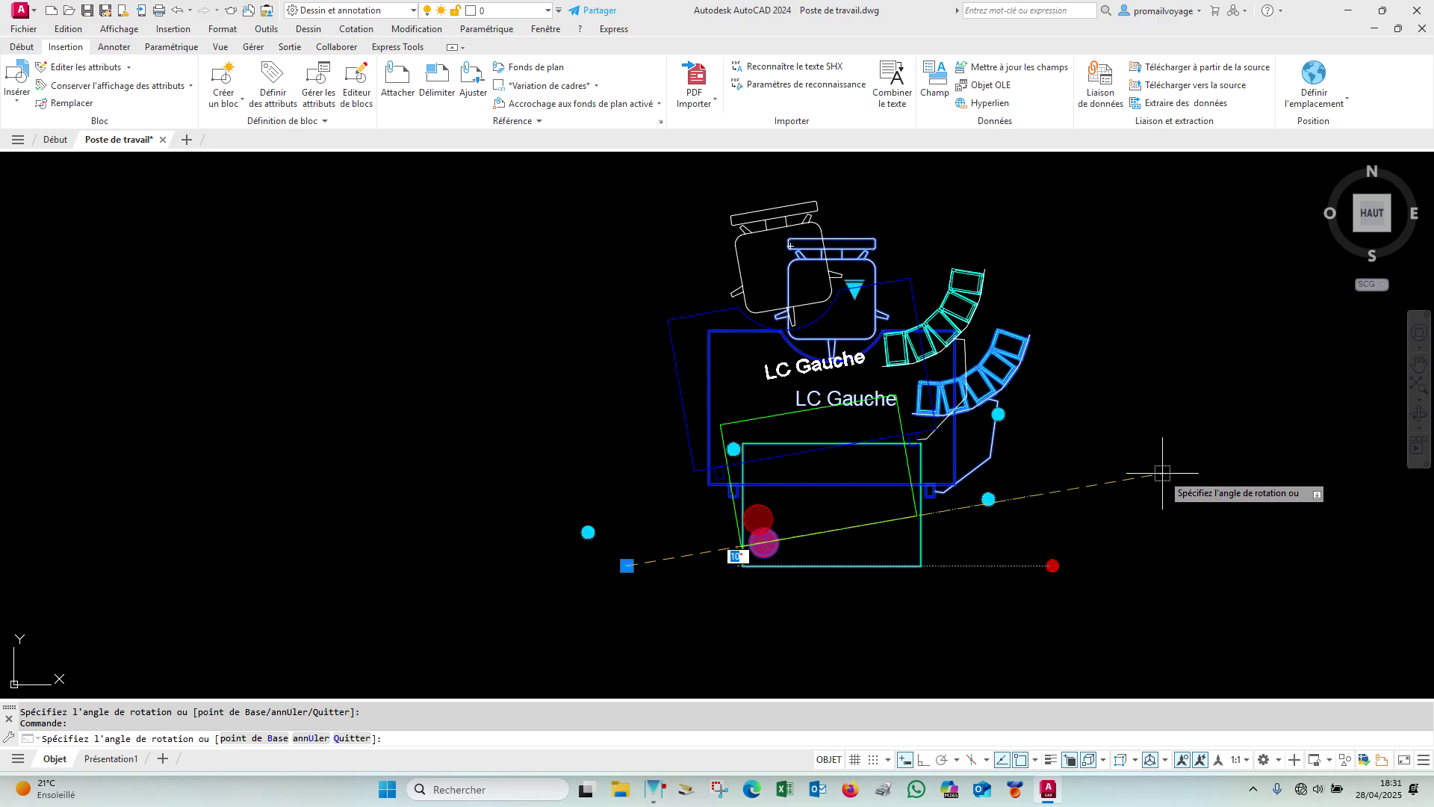
key(Escape)
key(ctrl+s)
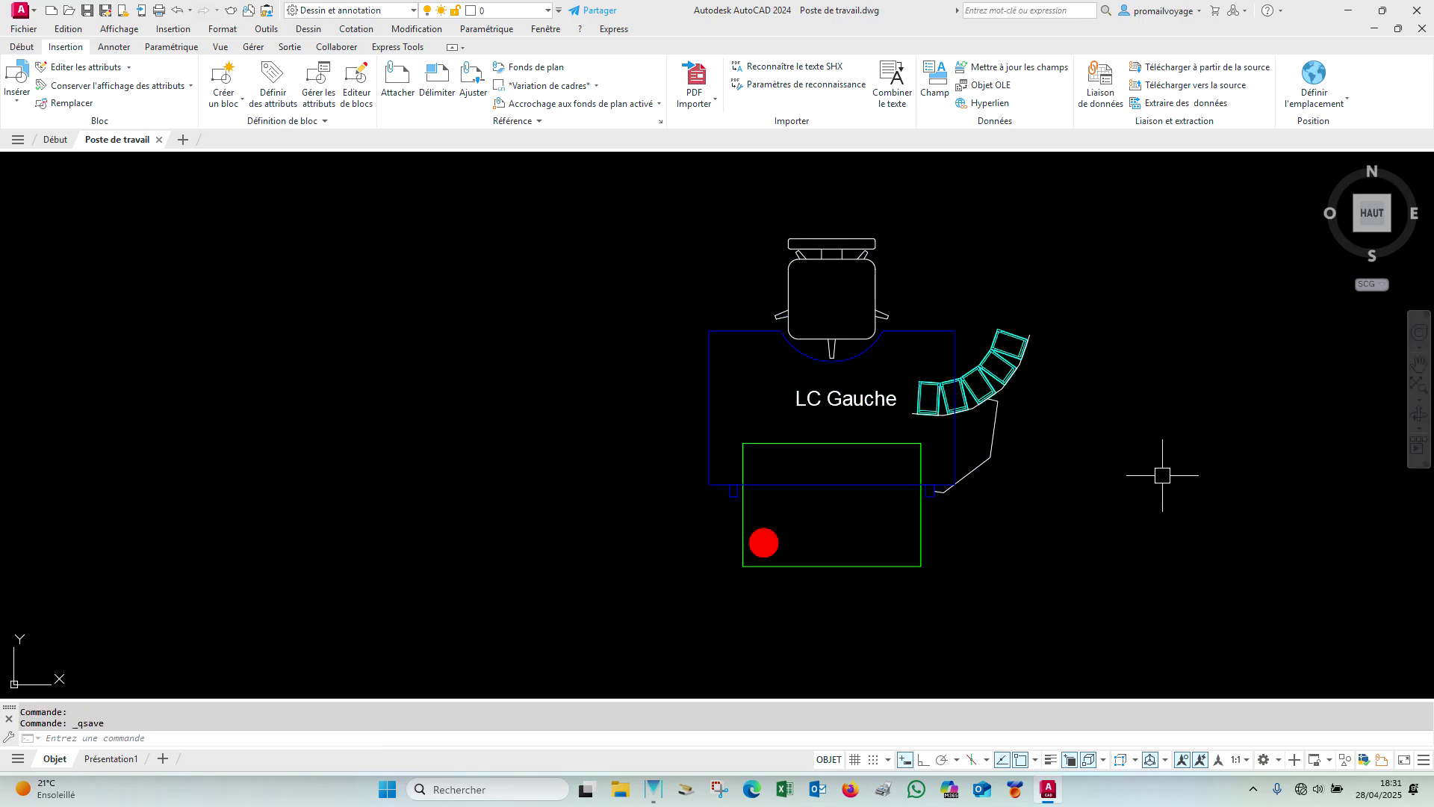
Step: Undo all the test rotations and state changes on the placed block back to "2 bras porte bac"
text(u)
key(Return)
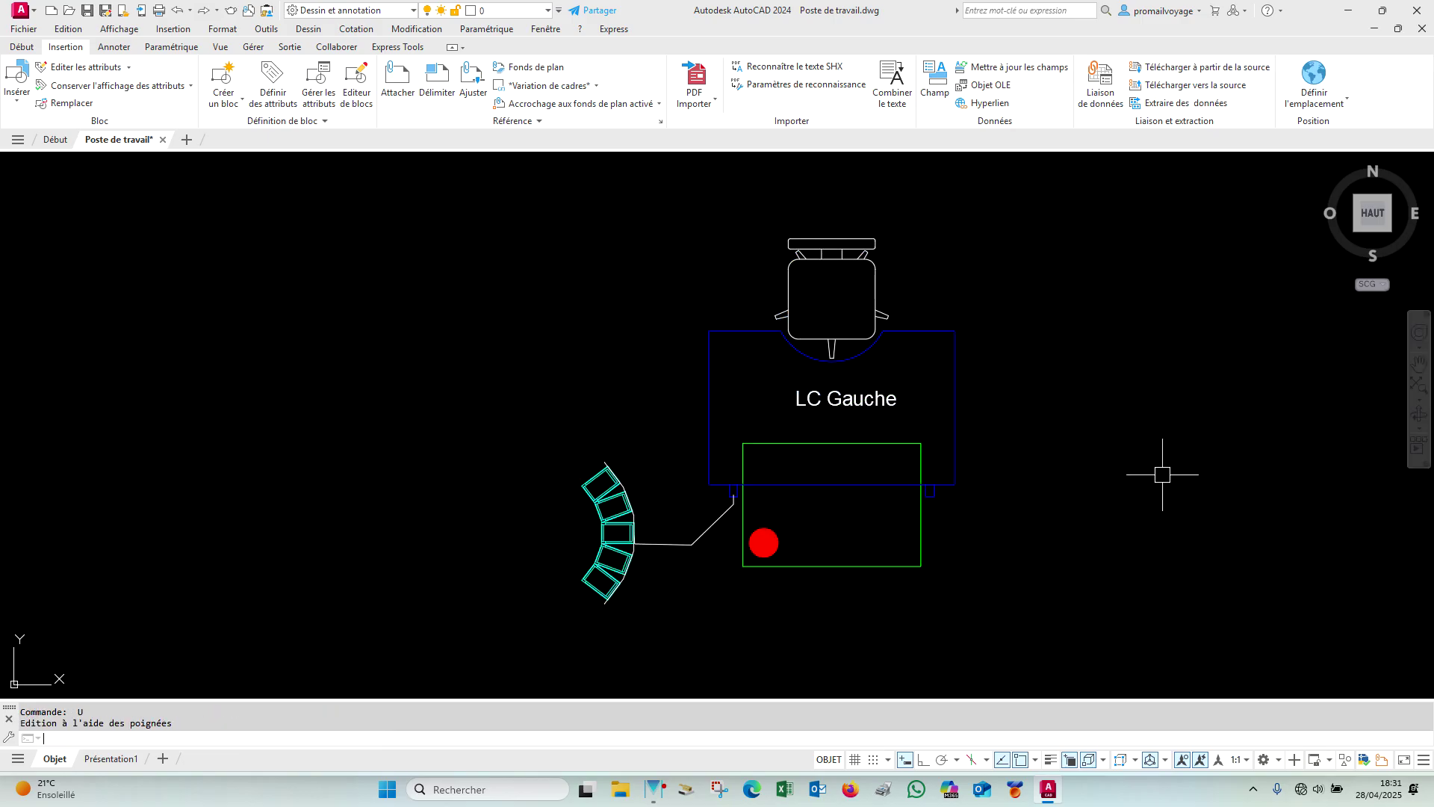
key(Return)
key(Return)
key(Return)
key(Return)
key(Return)
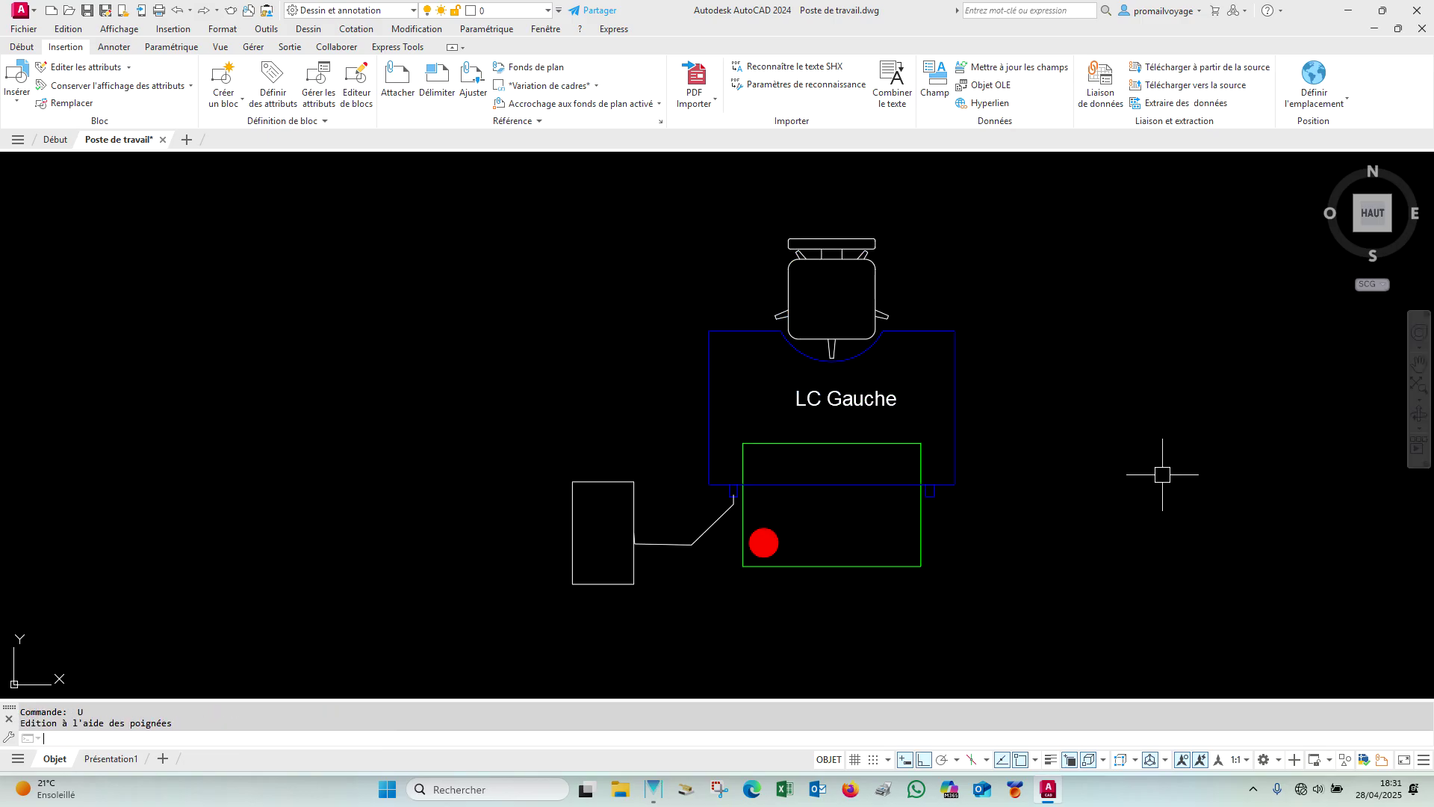
key(Return)
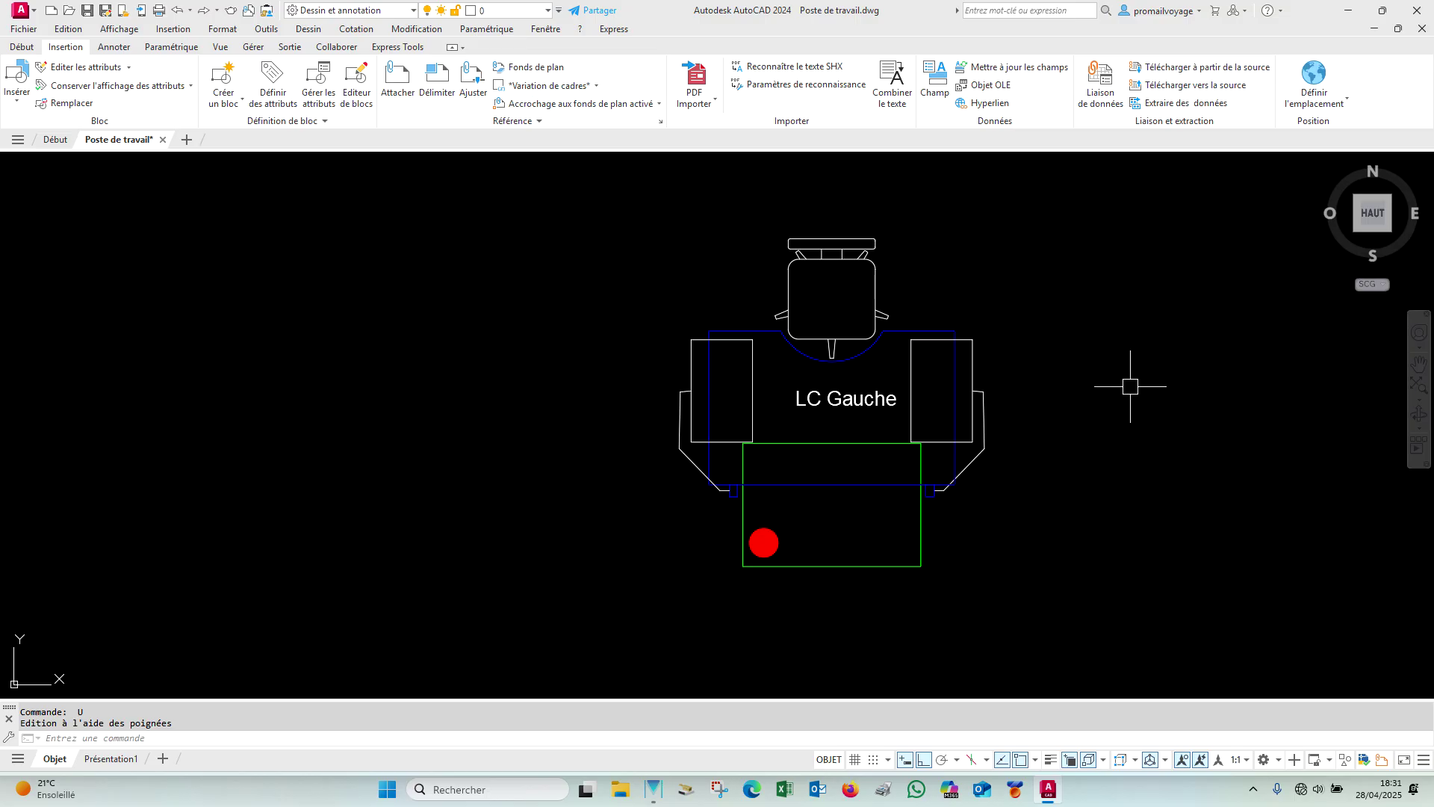
Step: Open the "Poste de travail - 1" block definition in the block editor
scroll(1113, 374, up, 2)
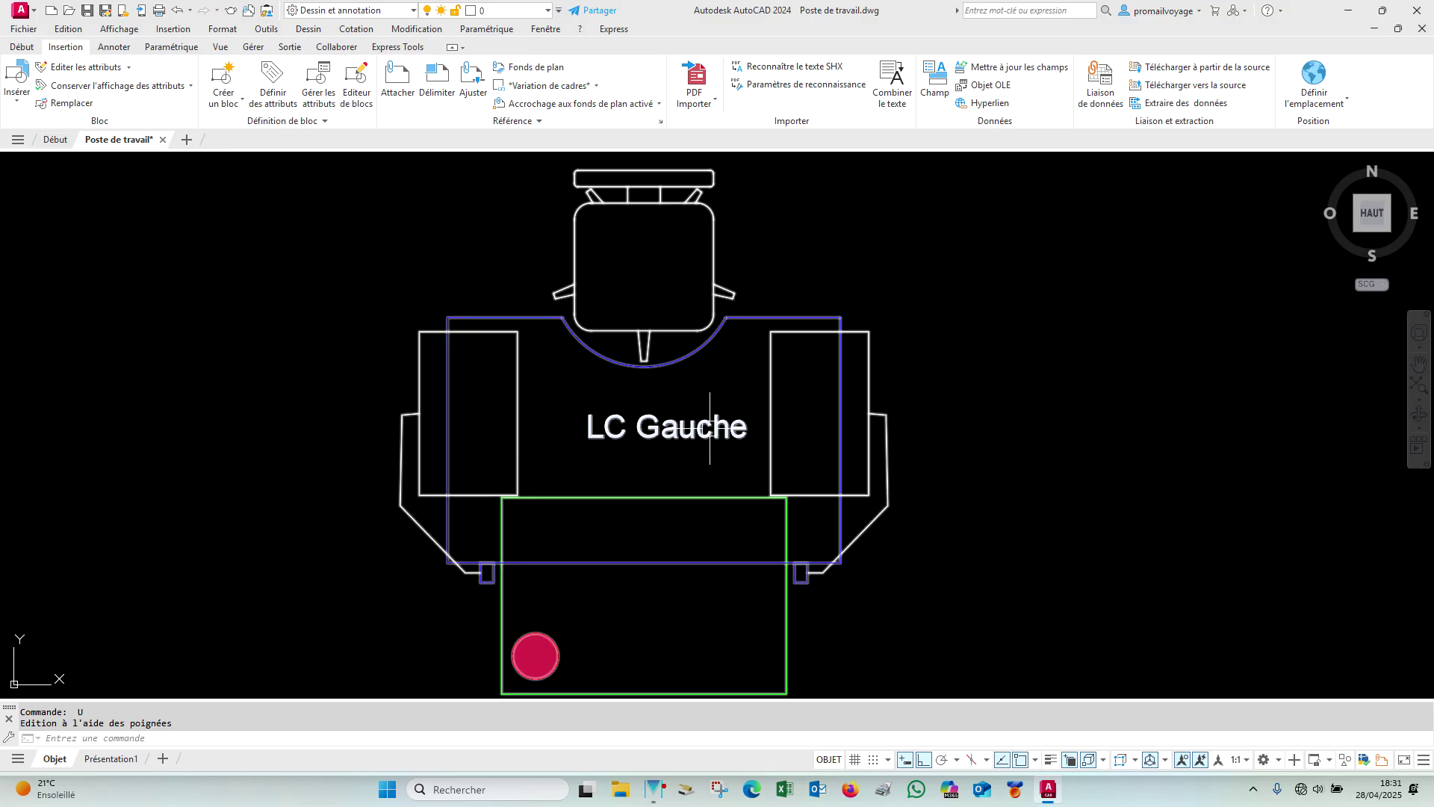
double_click(715, 432)
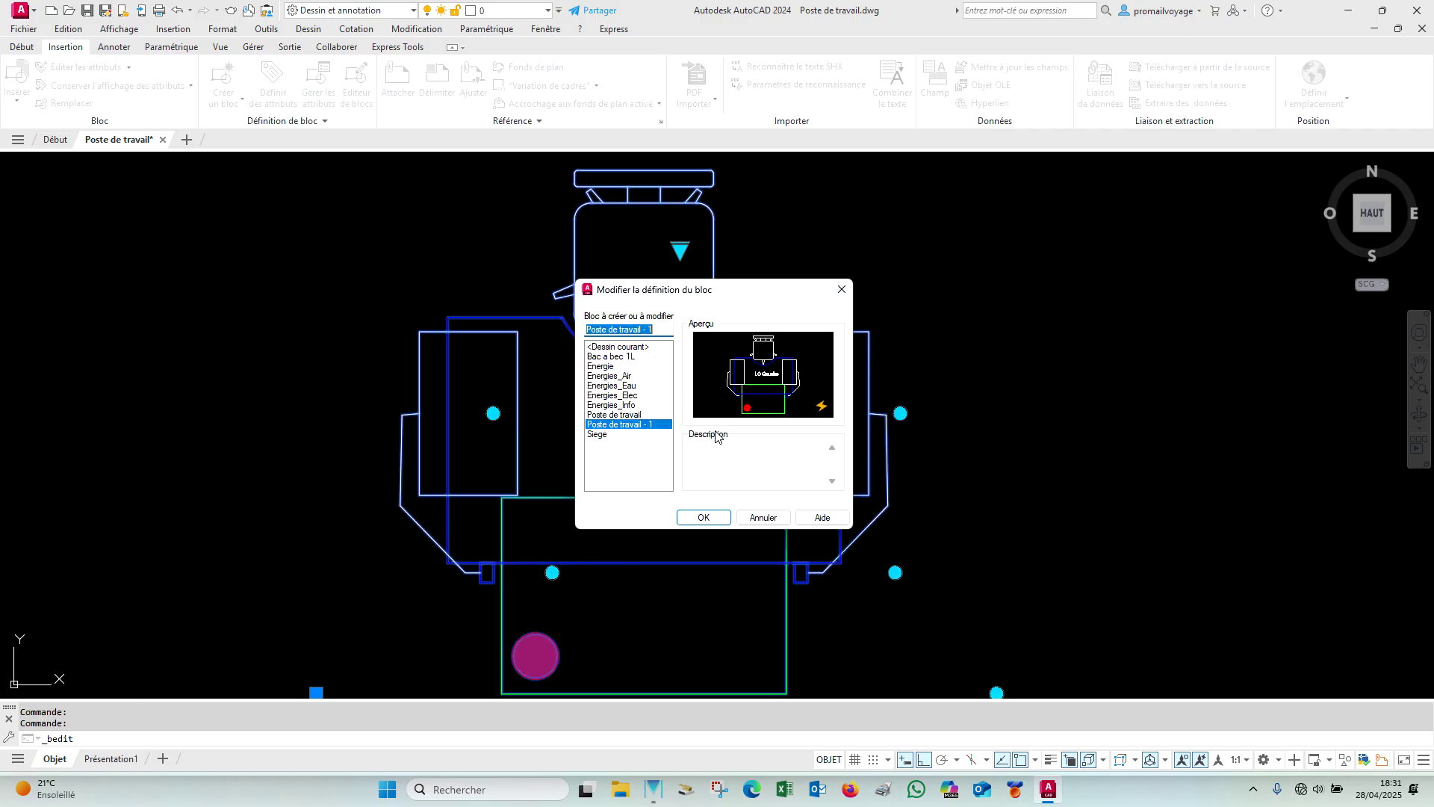
click(754, 518)
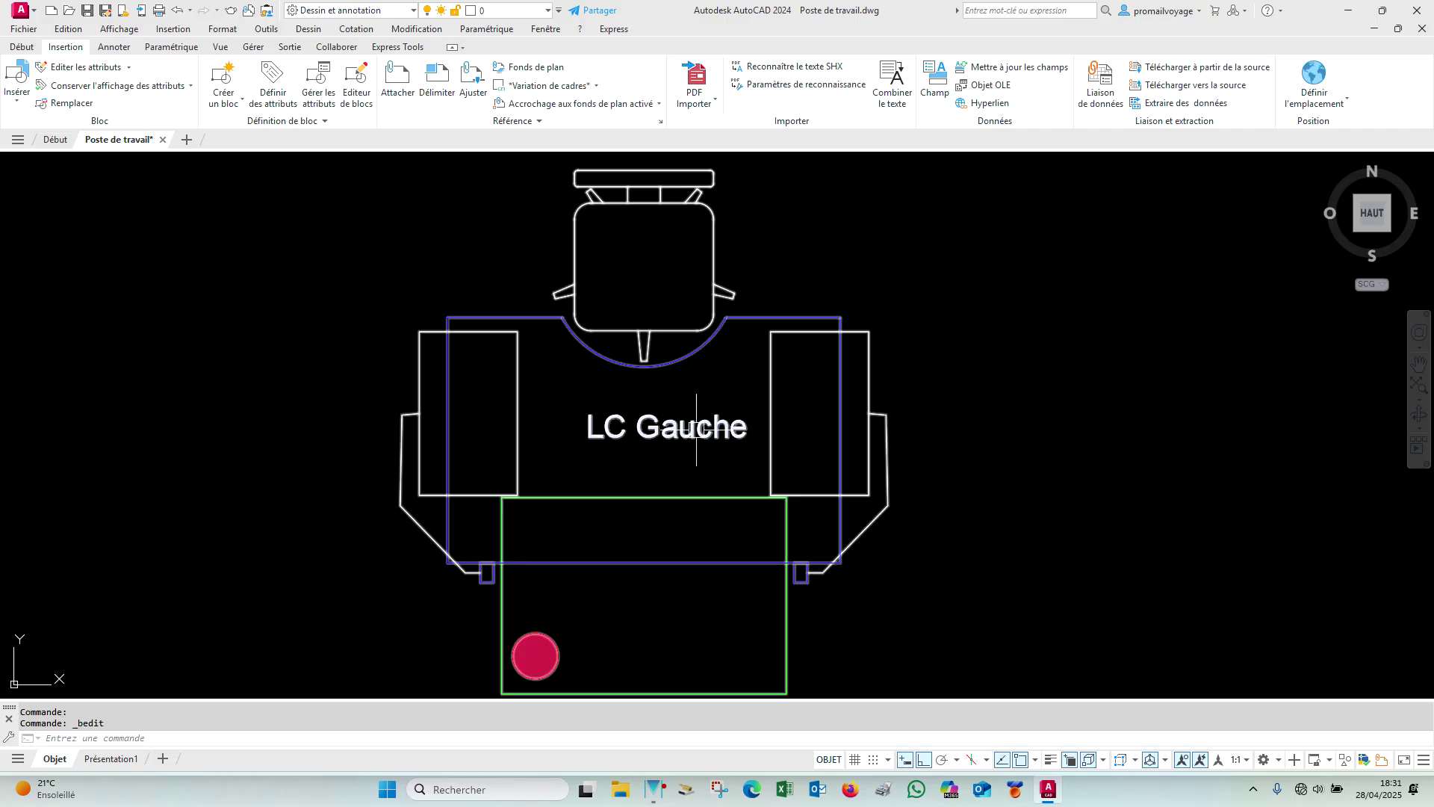
double_click(744, 315)
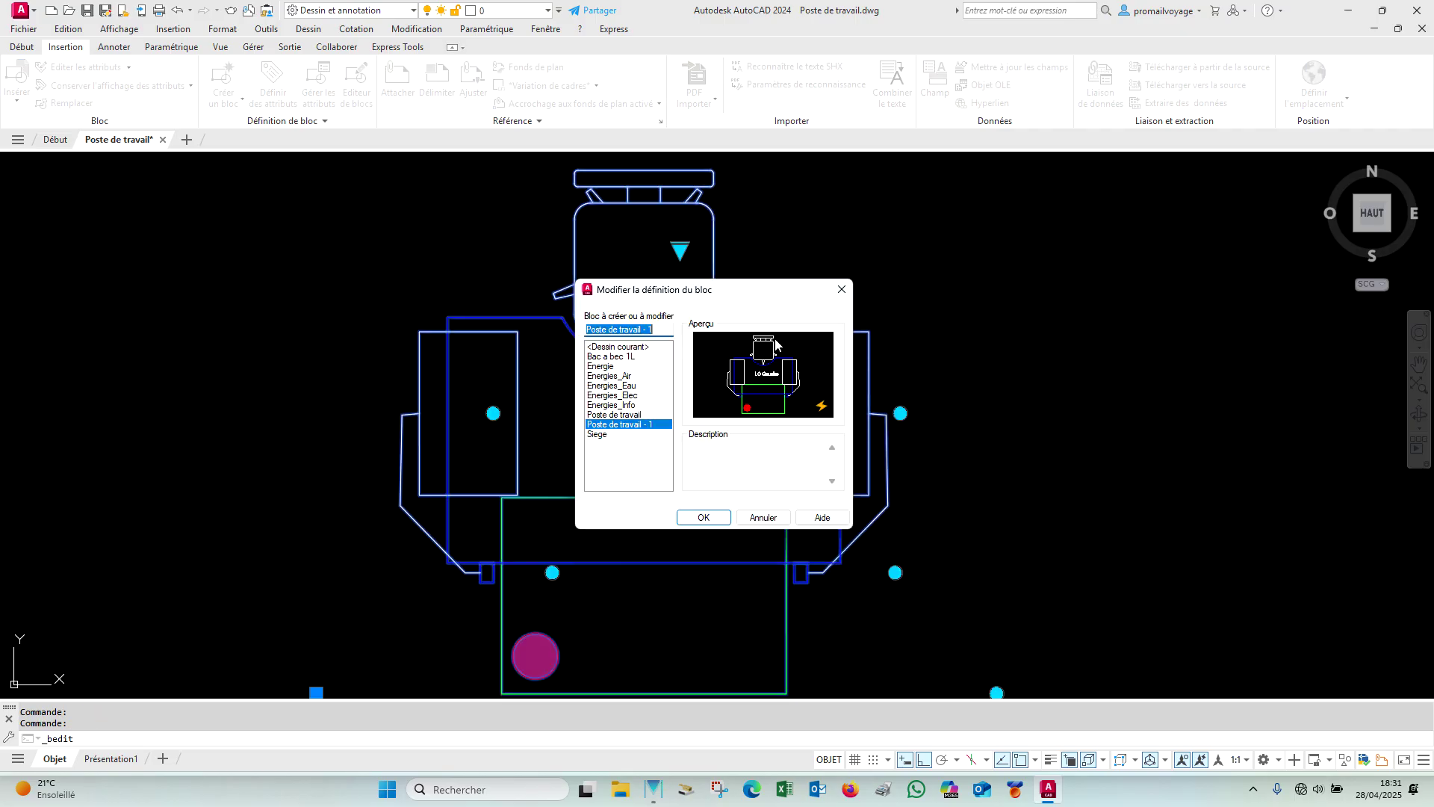
key(Return)
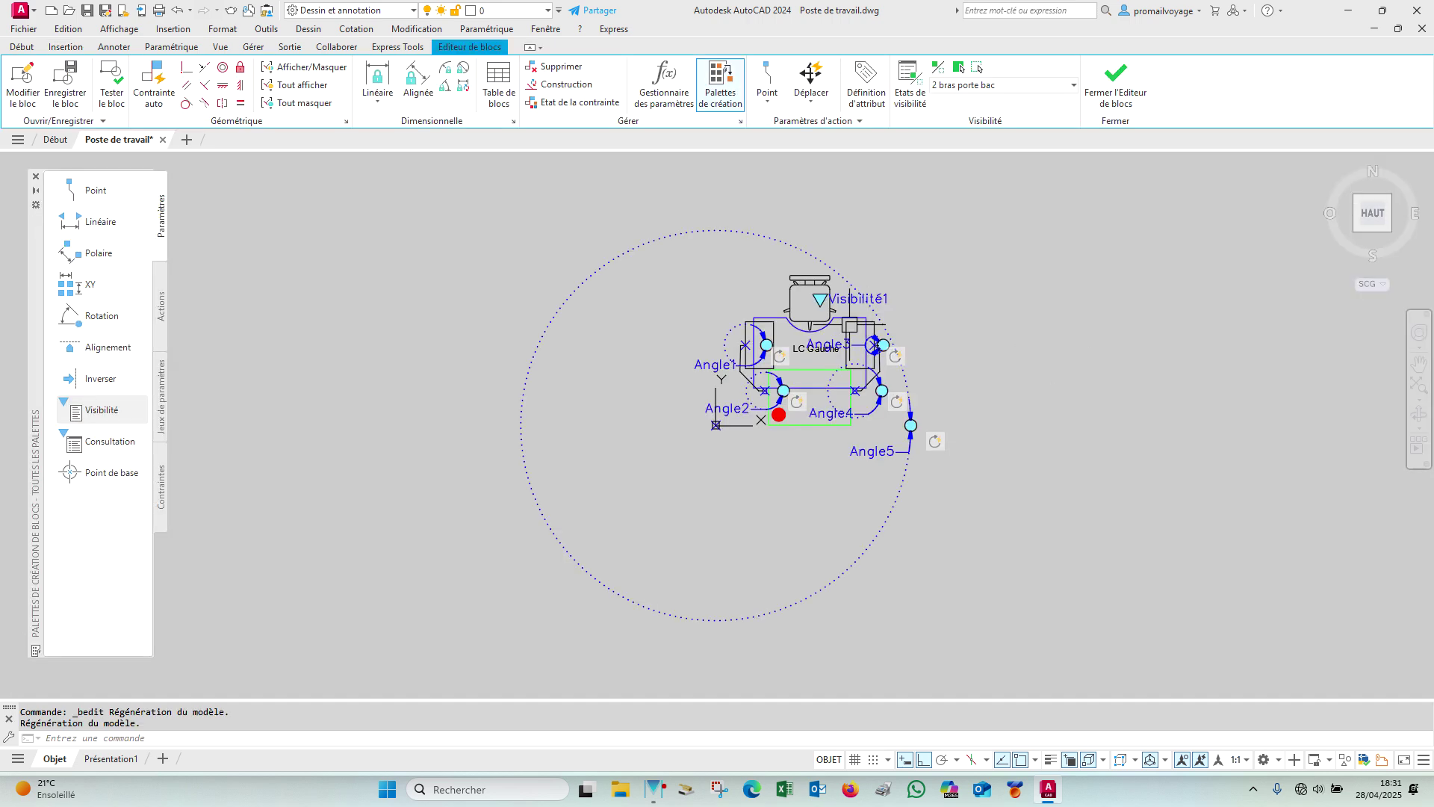
Step: Move the "LC Gauche" text straight down into the green rectangle, beside the red circle
scroll(812, 347, up, 5)
scroll(812, 348, down, 2)
click(739, 360)
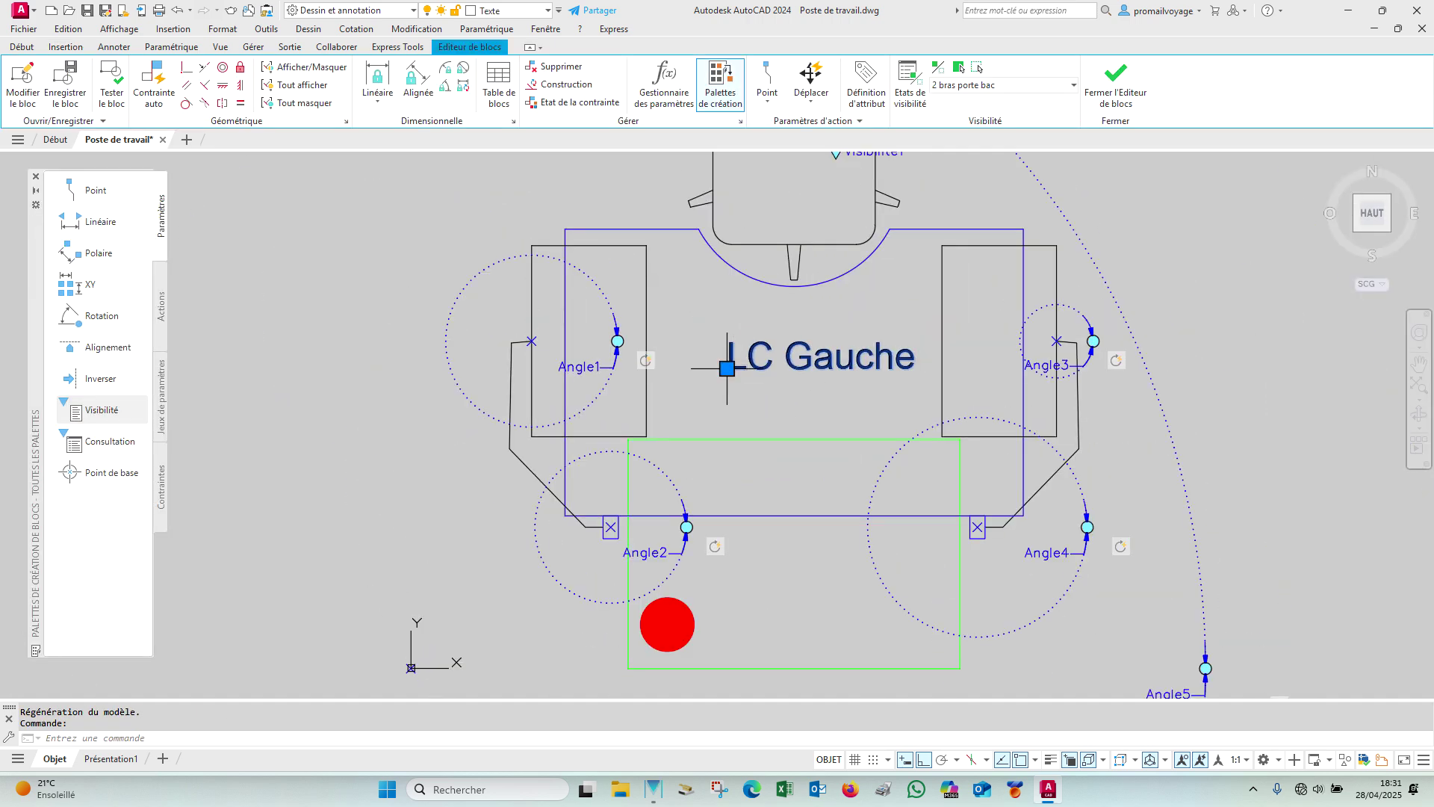
click(727, 368)
click(728, 611)
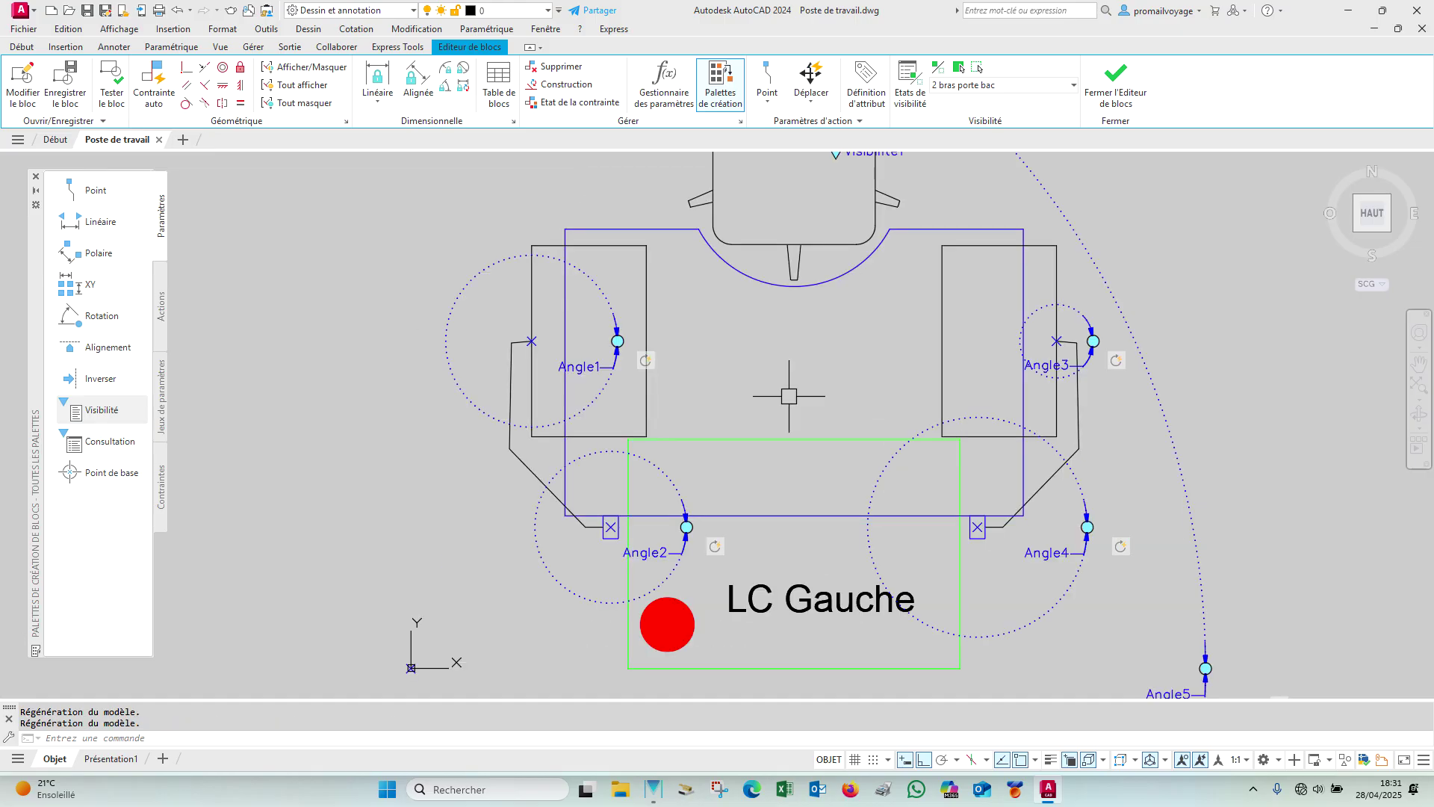
Step: Start an attribute definition in the workstation block with the tag Nom_du_poste
click(73, 50)
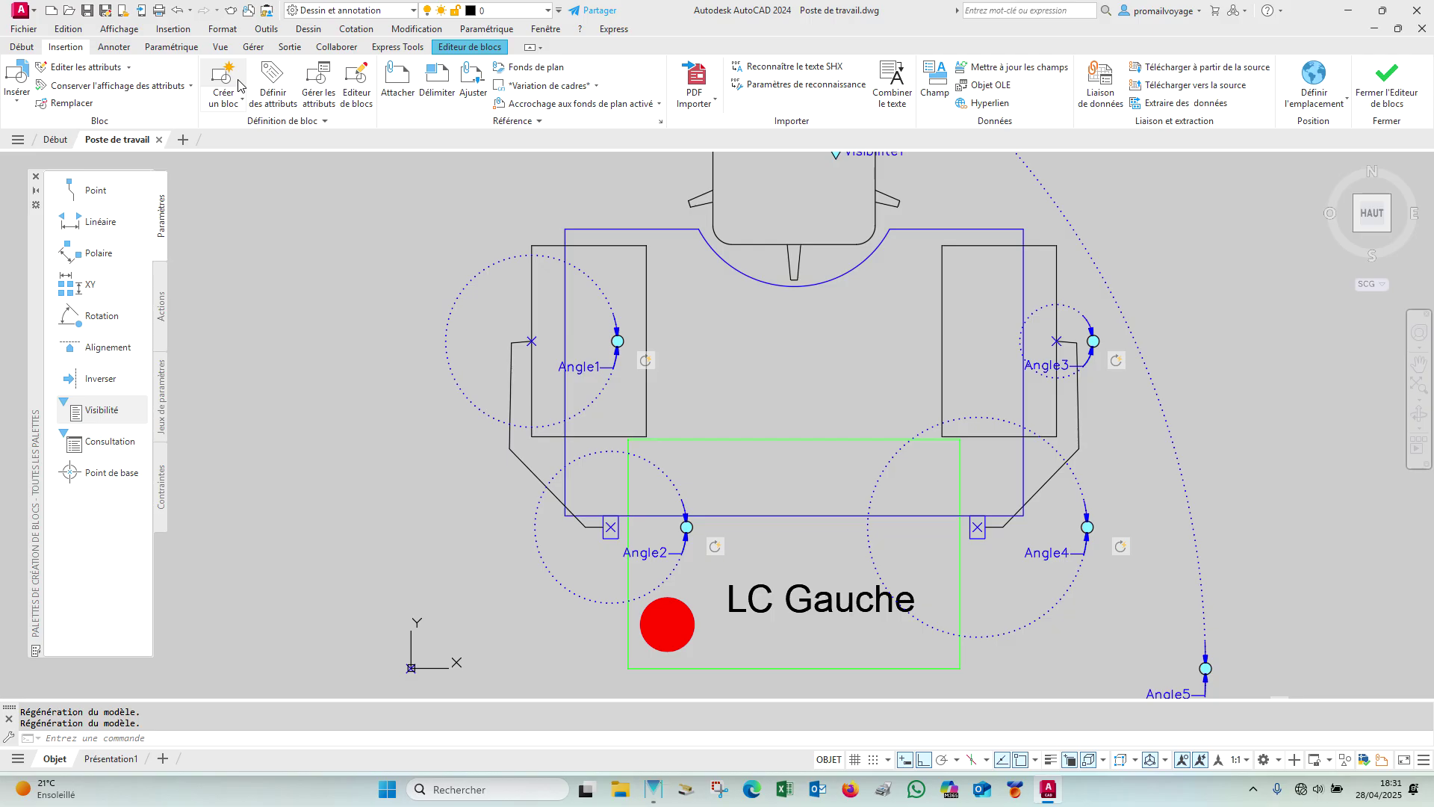
click(289, 84)
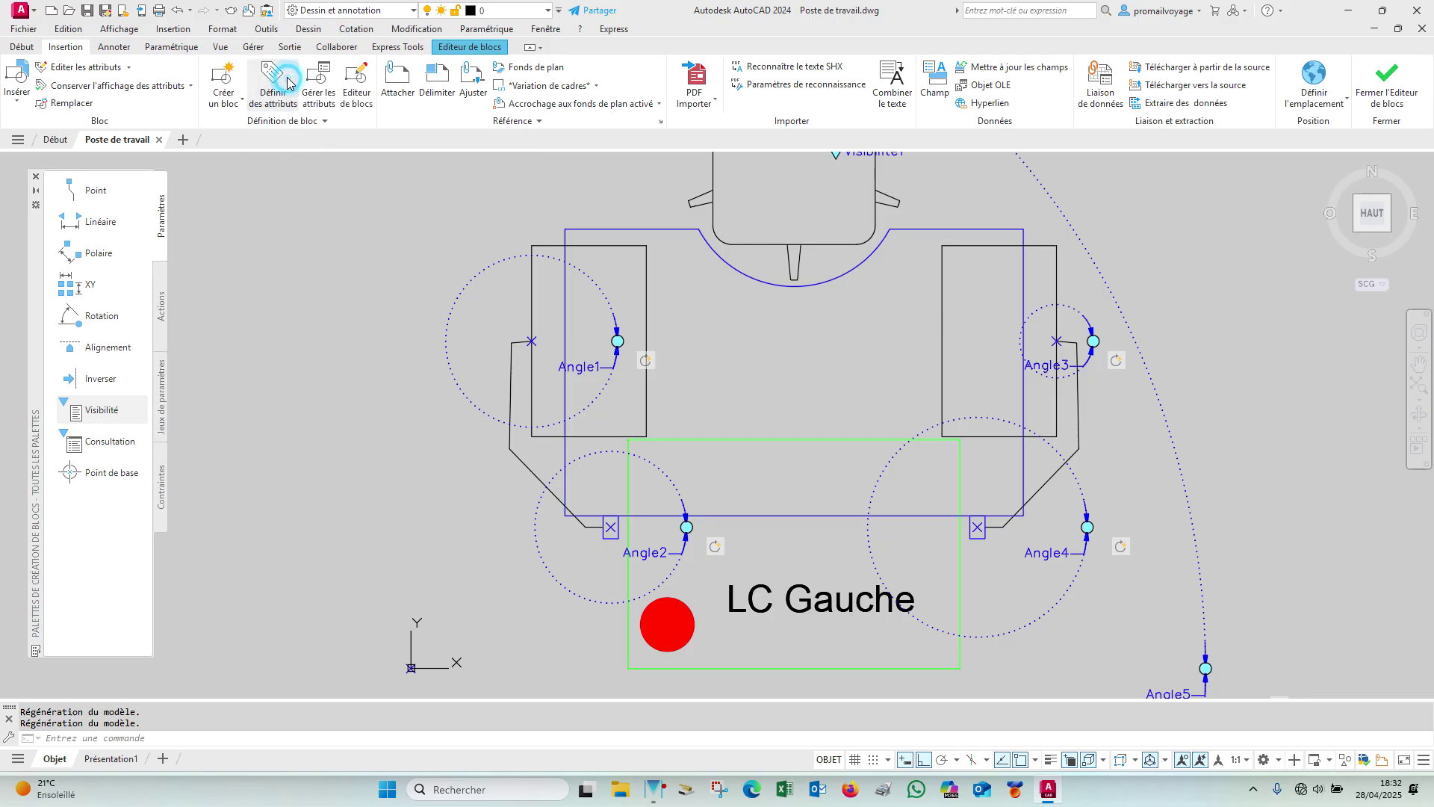
mouse_move(765, 252)
mouse_down()
mouse_move(1037, 330)
mouse_move(1096, 333)
mouse_up()
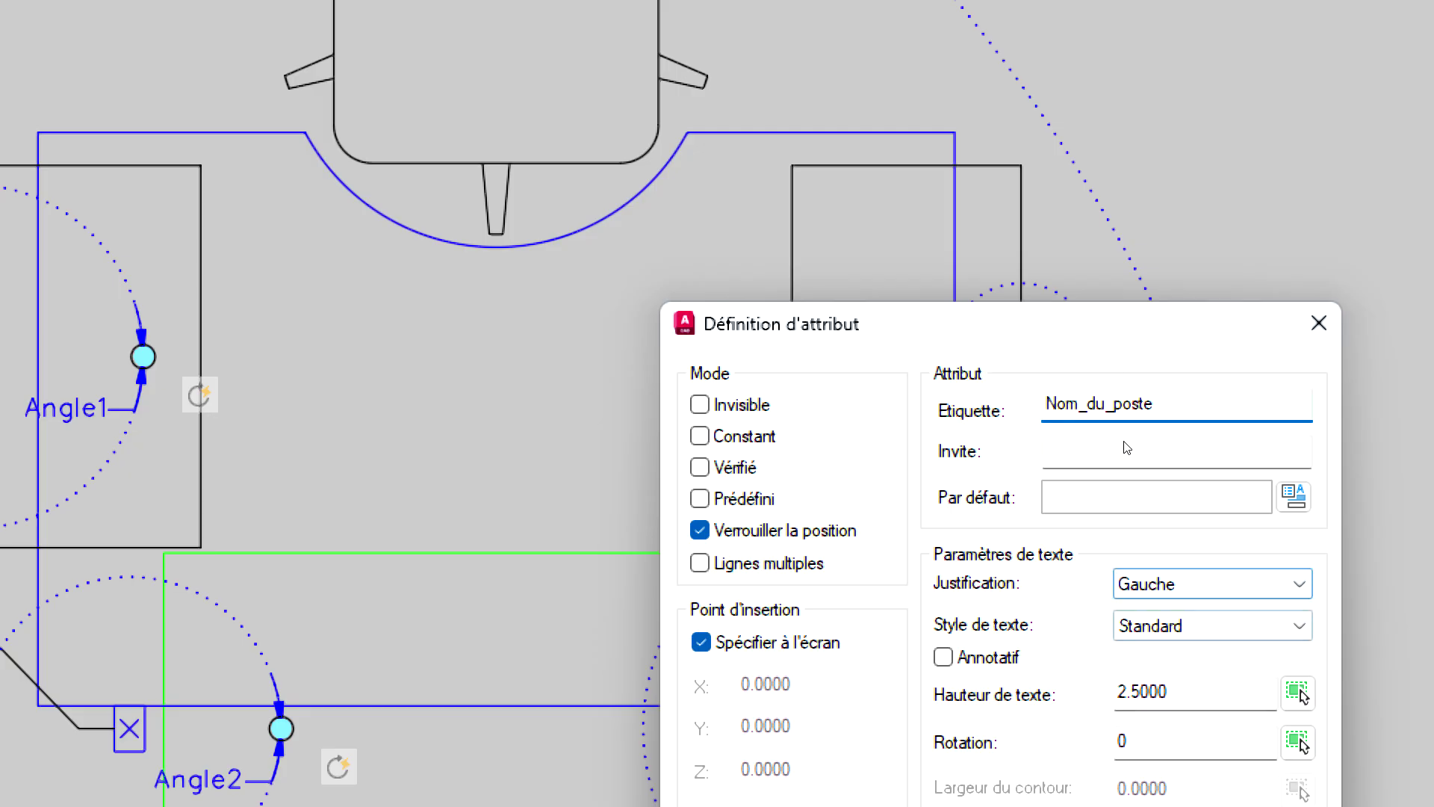
mouse_move(1095, 329)
mouse_down()
mouse_move(1042, 300)
mouse_move(914, 154)
mouse_up()
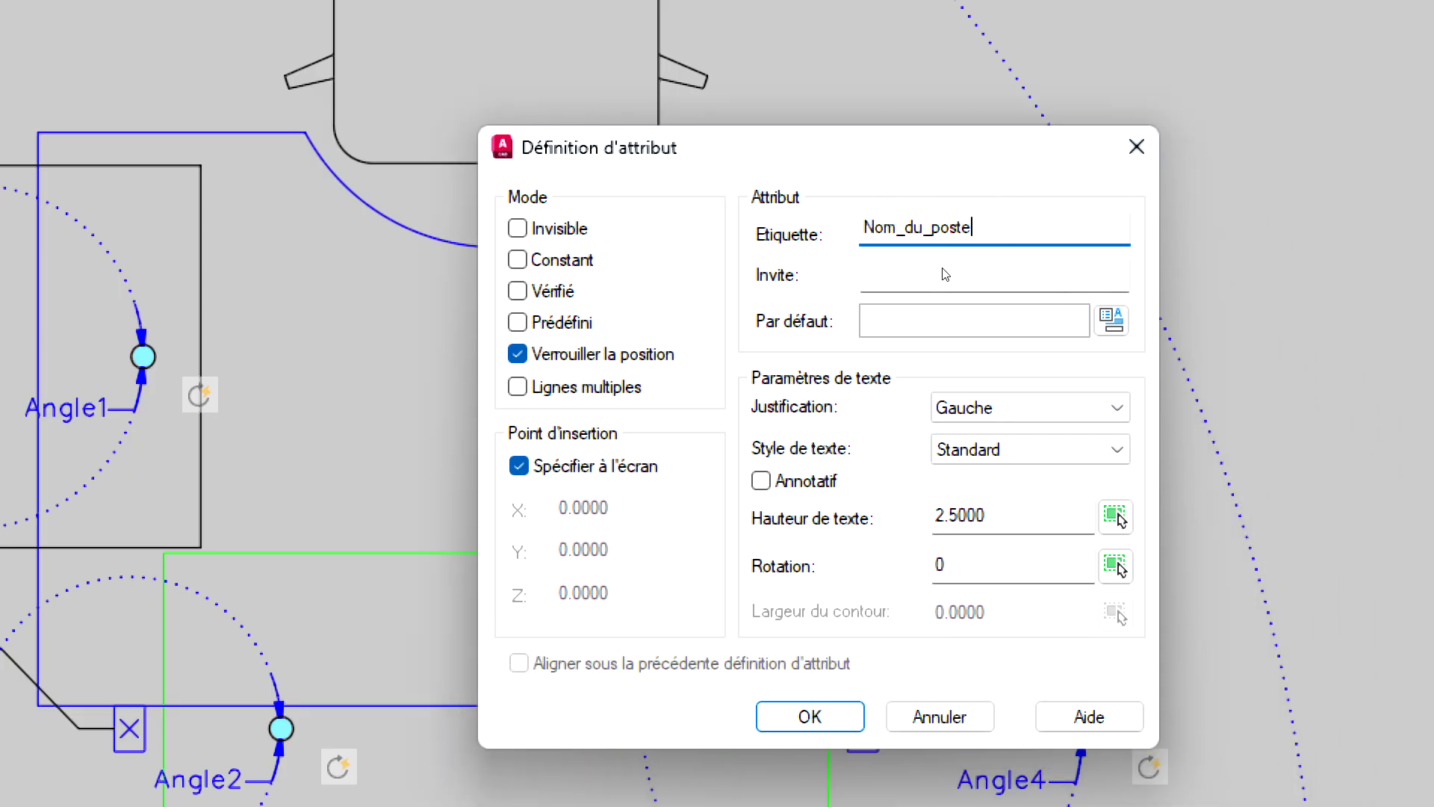
Step: Give the attribute the prompt "Nom du poste de travail" and the default value "LC Gauche"
click(1002, 298)
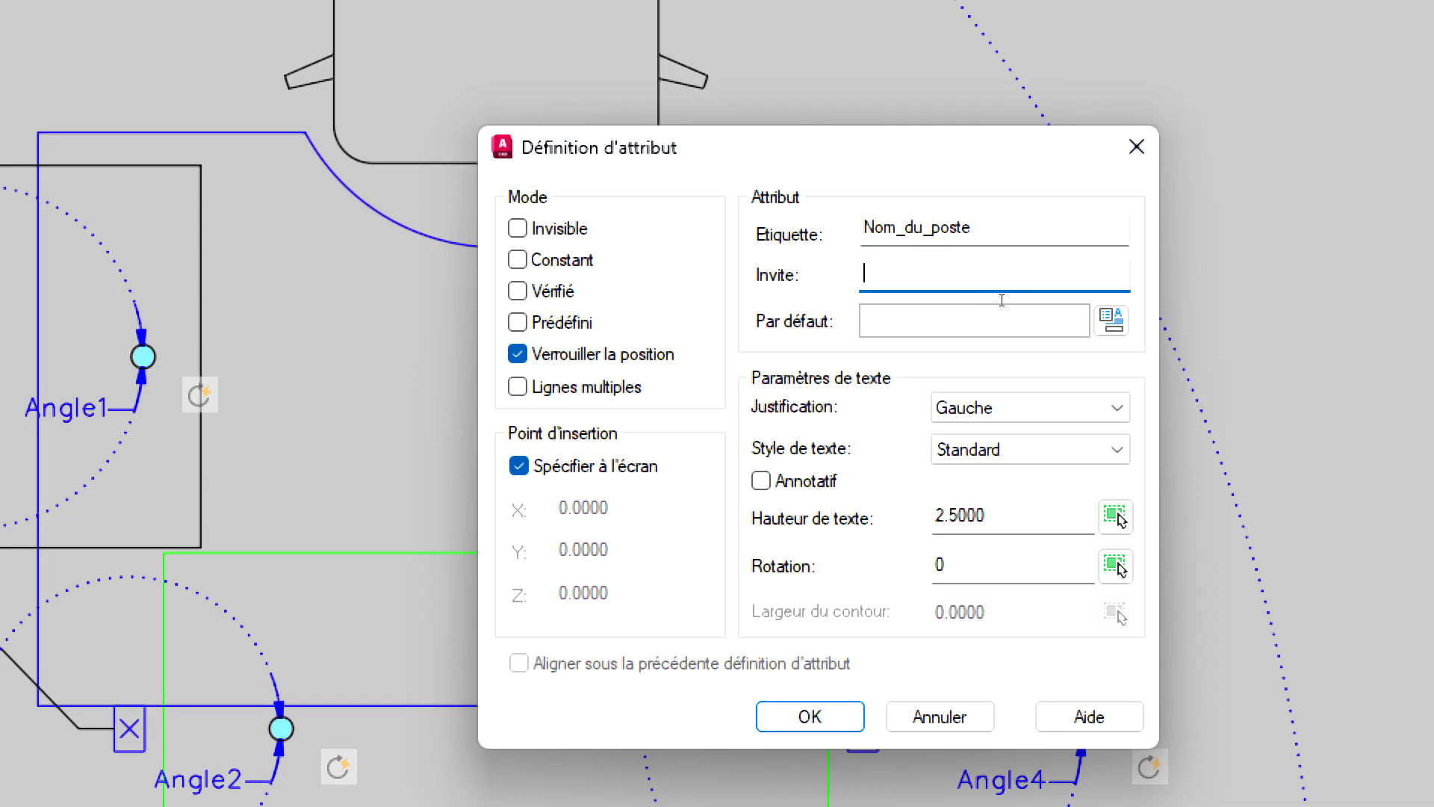
text(Nom du)
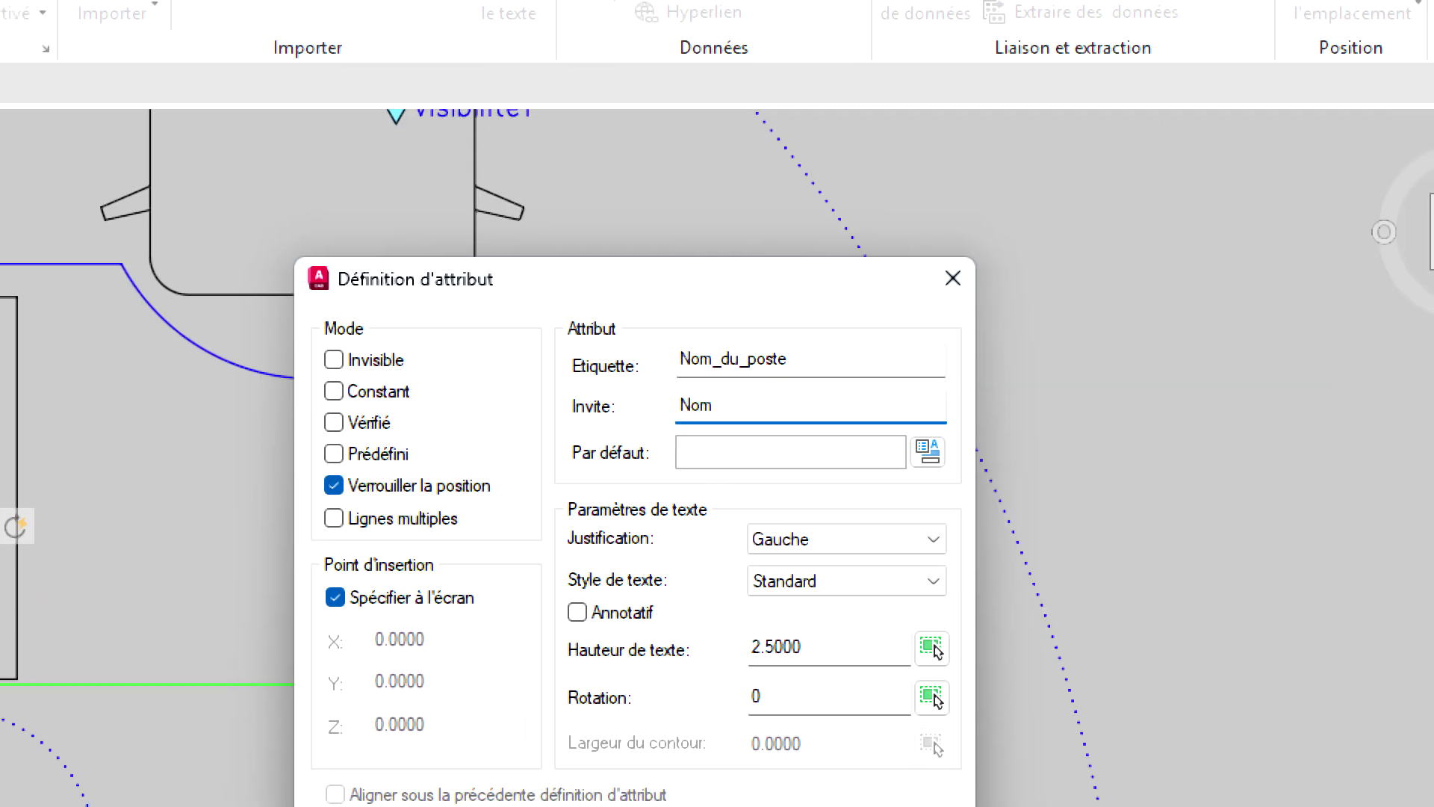
text( poste de )
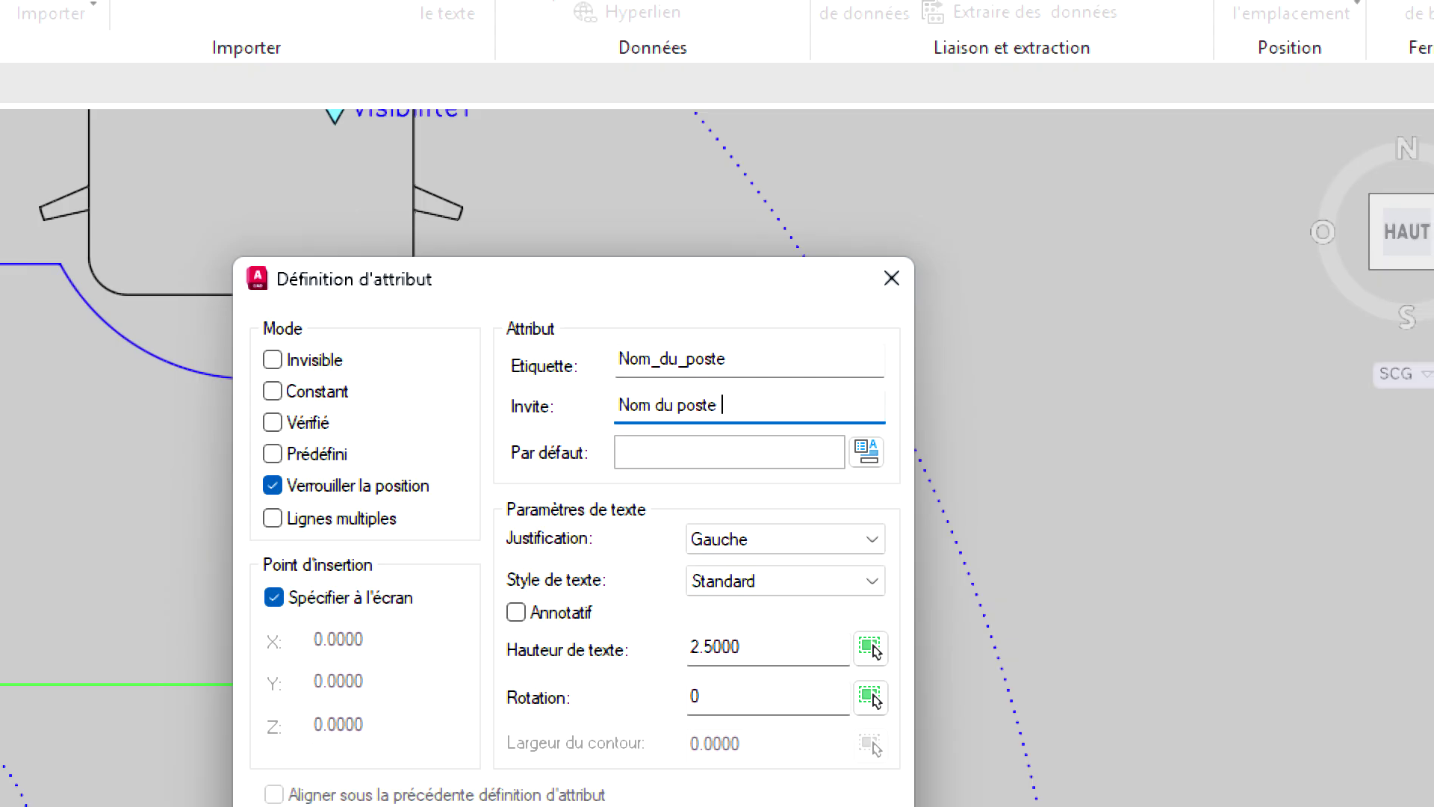
text(travail)
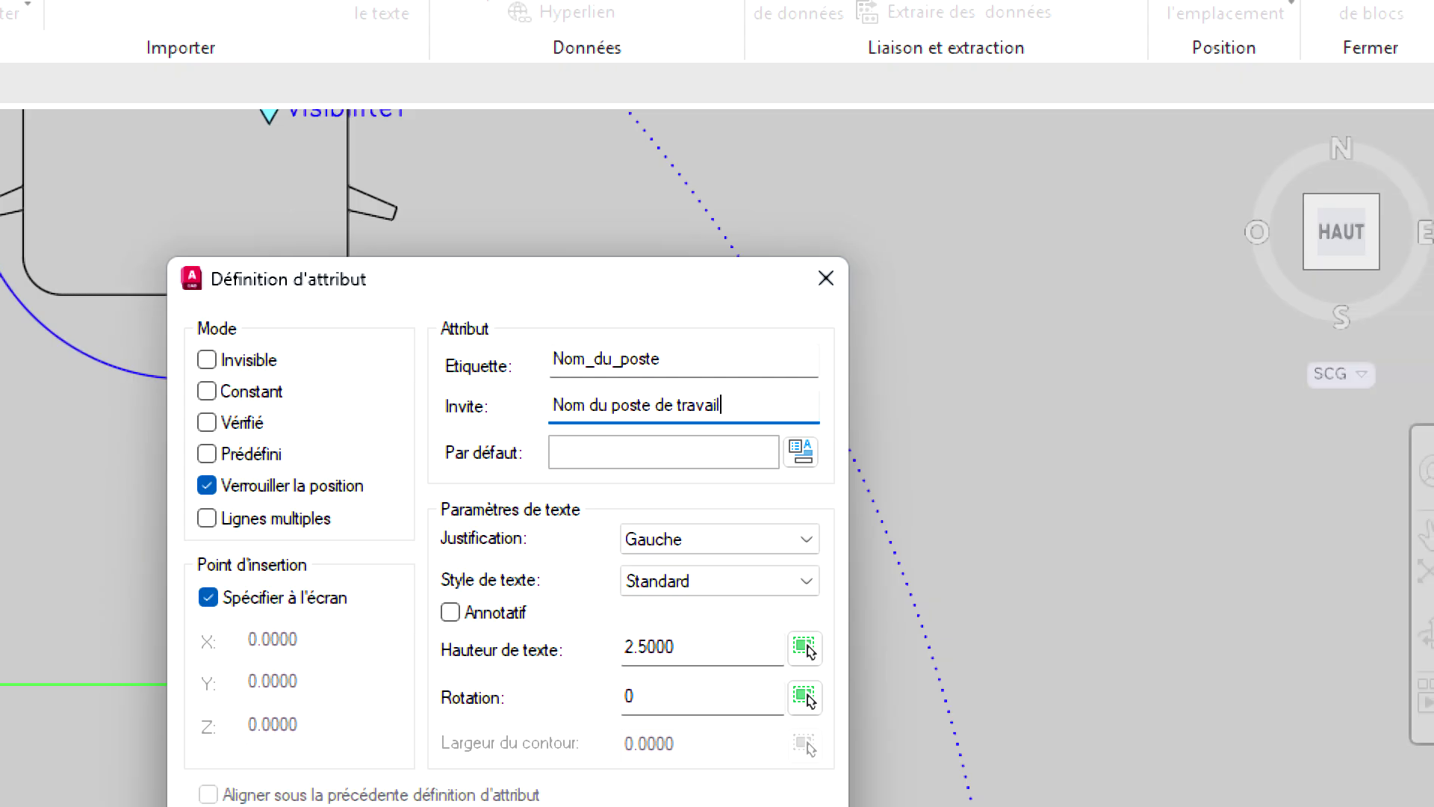
key(Tab)
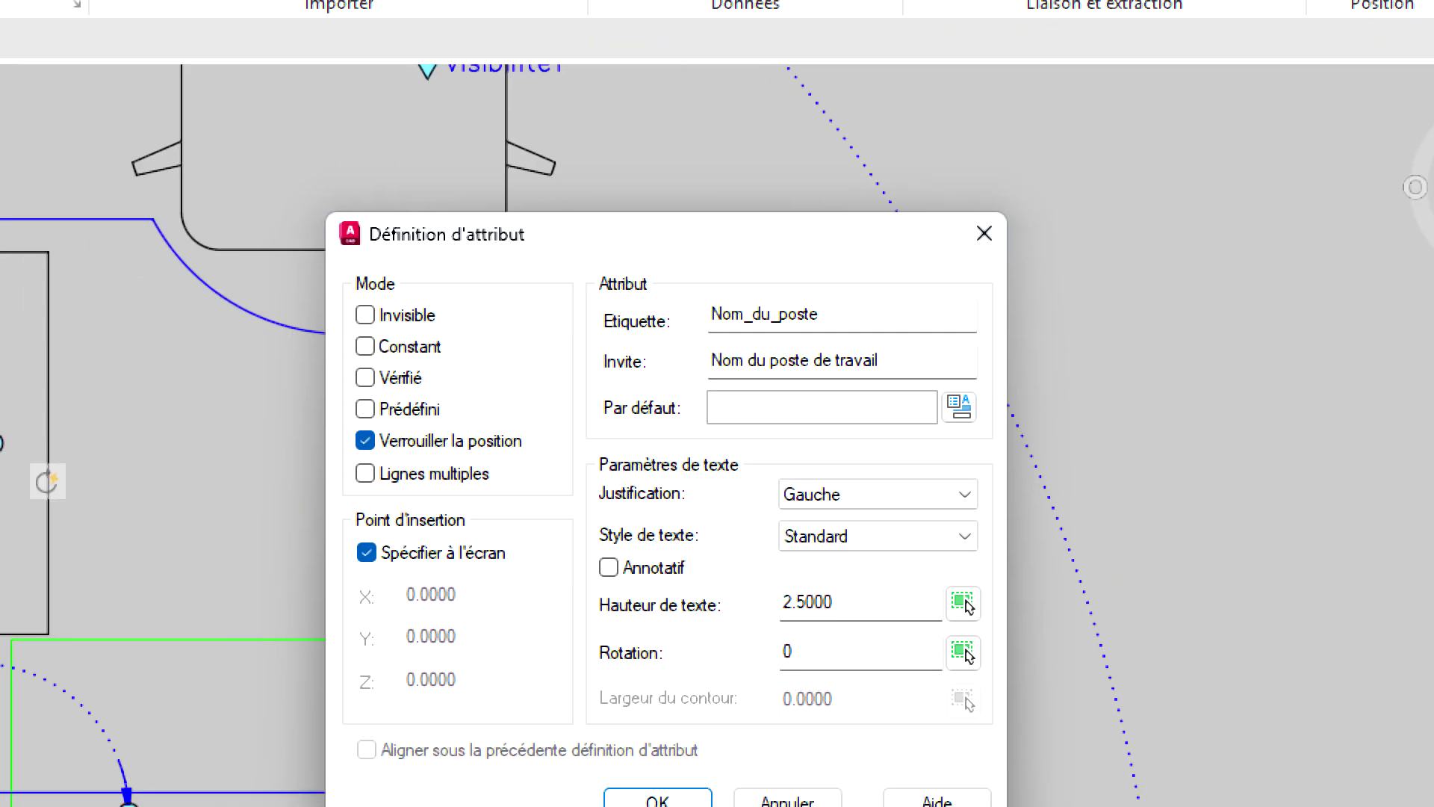
text(LC Gau)
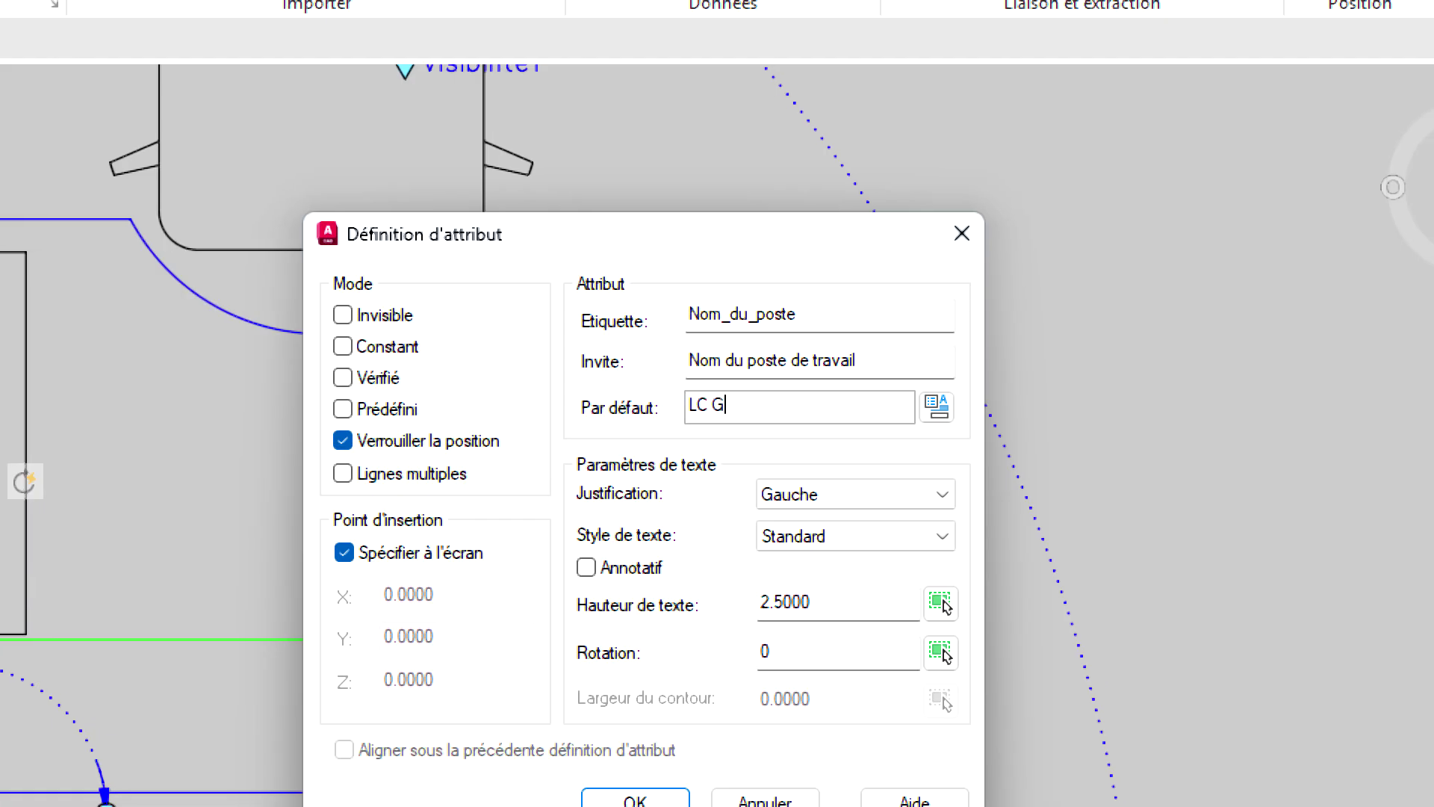
text(che)
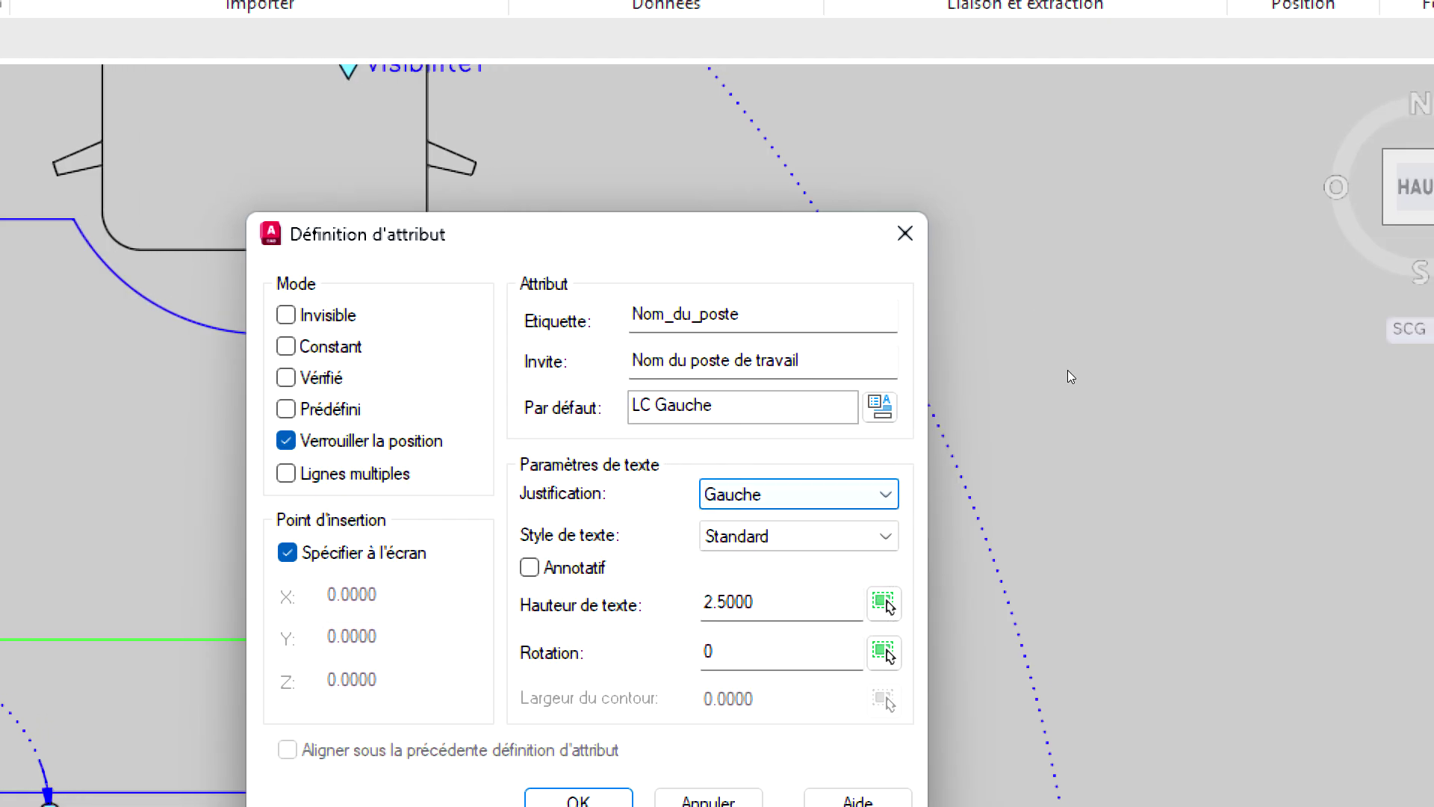
Step: Set the attribute's justification to "Milieu centre" and its text height to 0.05
click(811, 499)
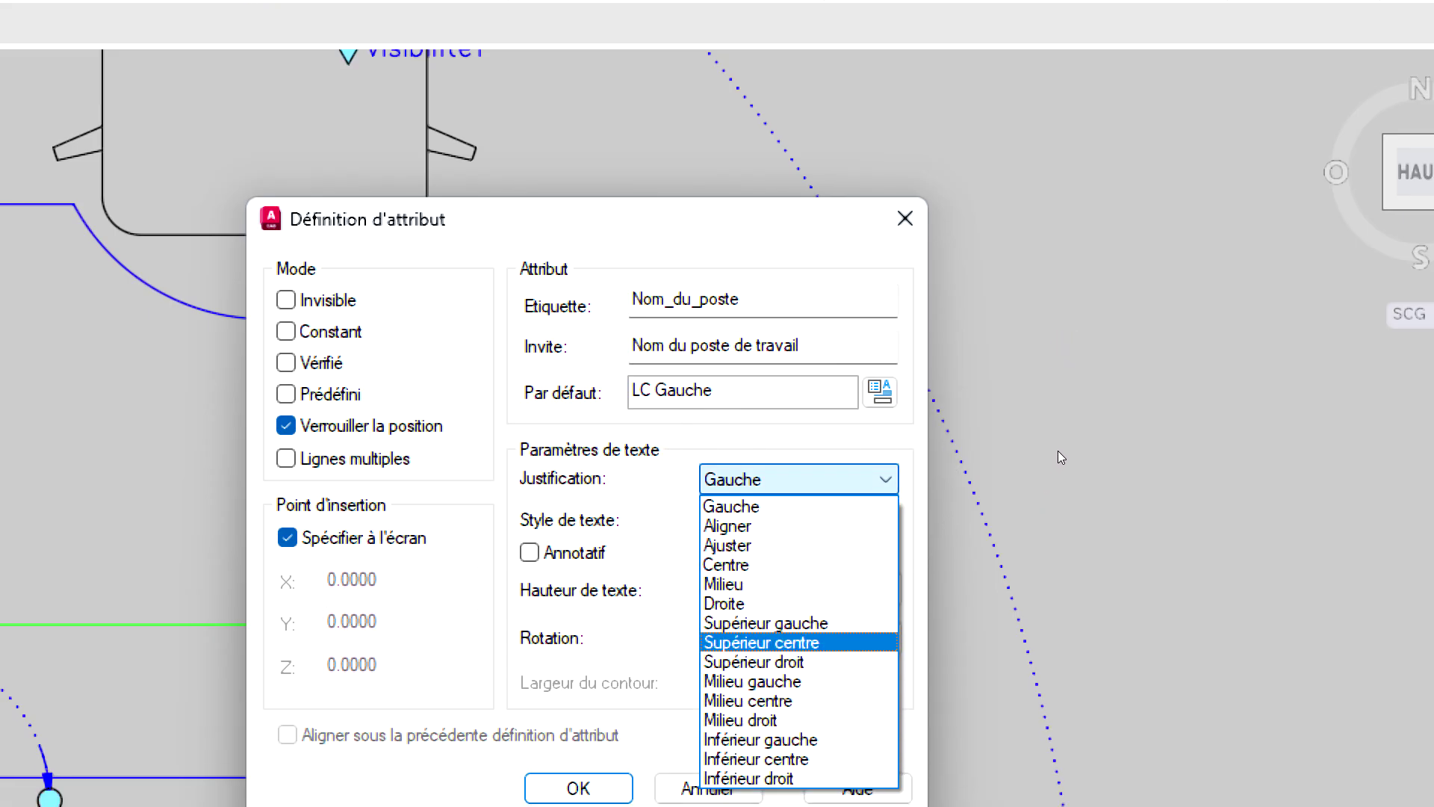
click(748, 701)
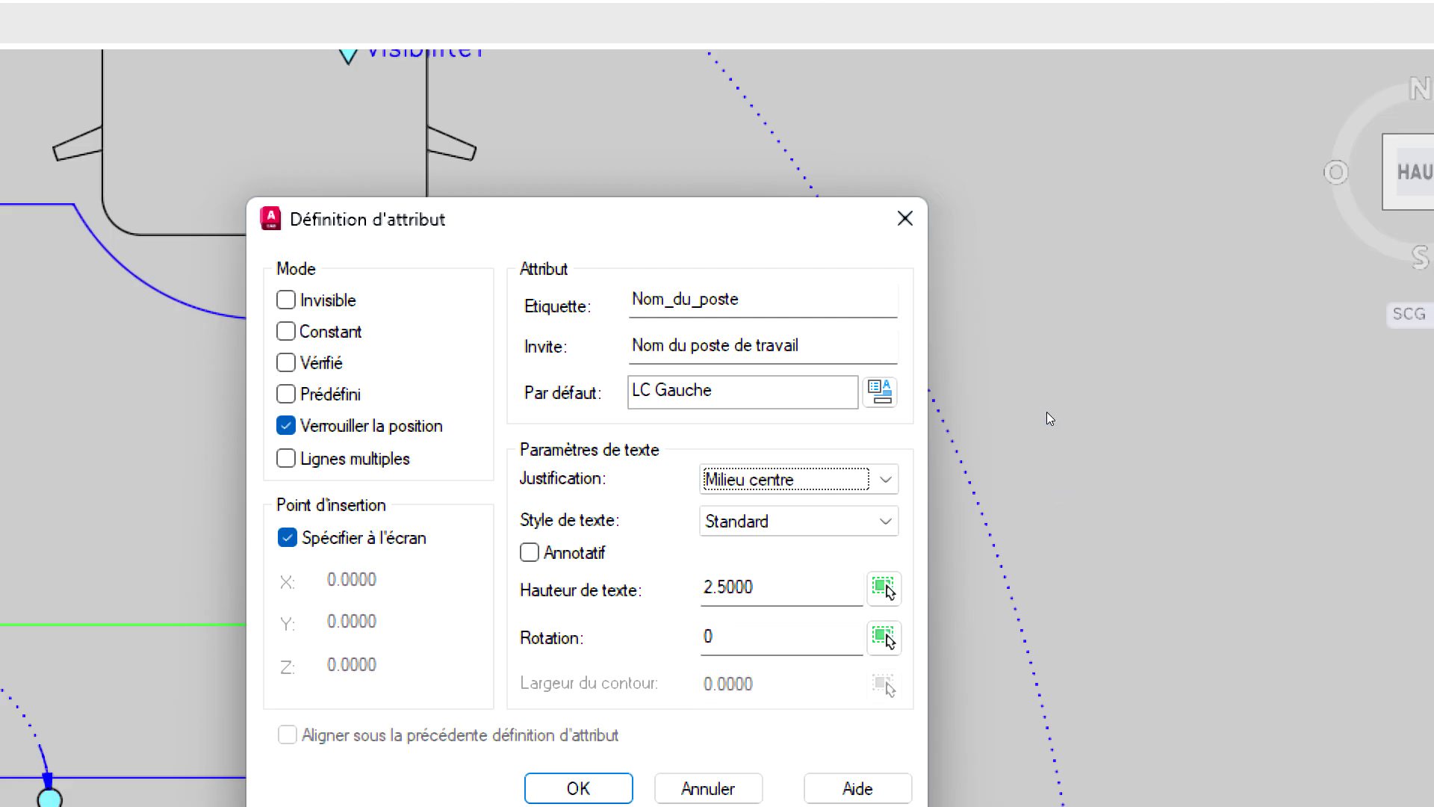
click(784, 587)
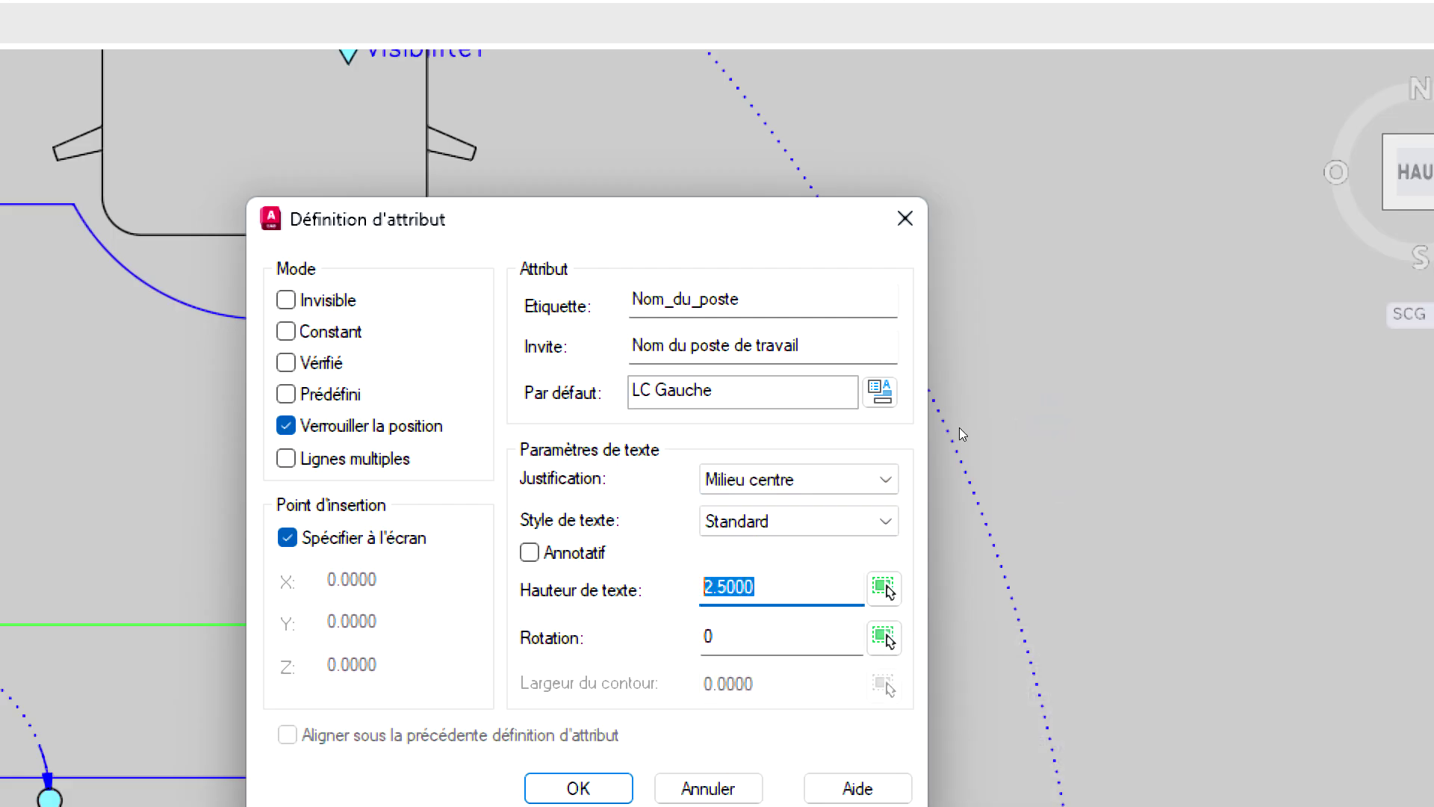
text(0.0)
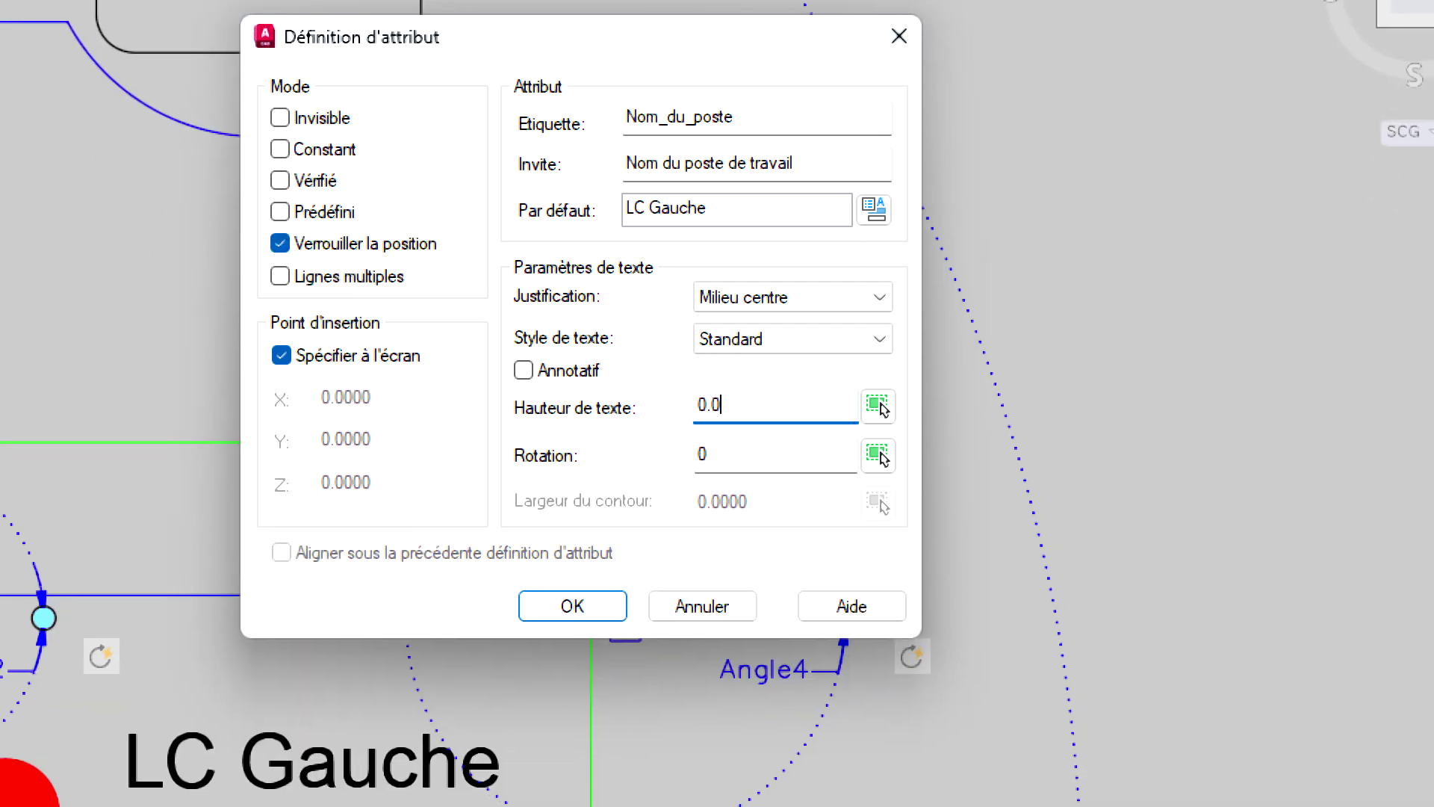
text(5)
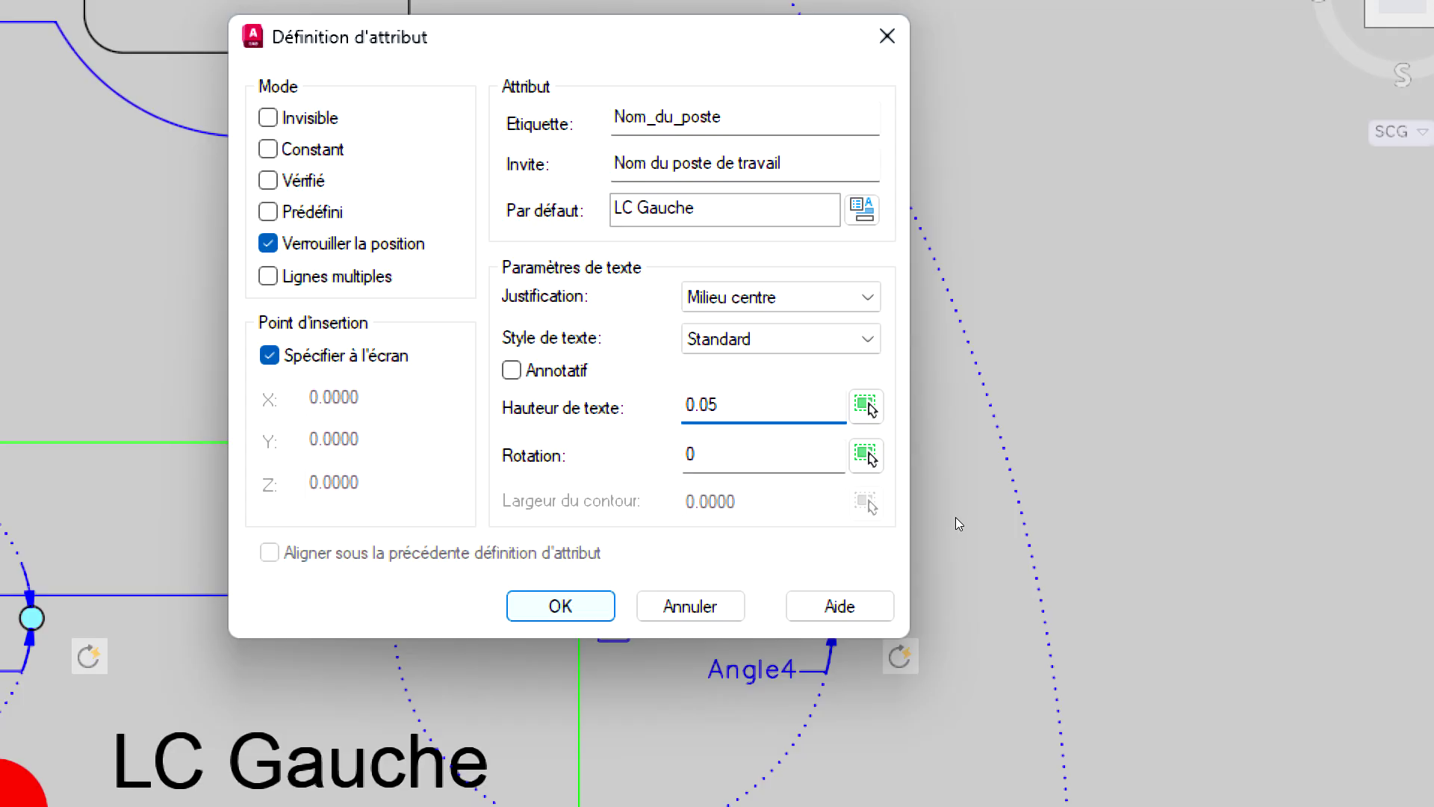
Step: Place the attribute at the centre of the blue desk outline and save
key(Return)
scroll(747, 448, down, 3)
mouse_move(646, 463)
middle_down()
mouse_move(862, 463)
mouse_move(890, 530)
middle_up()
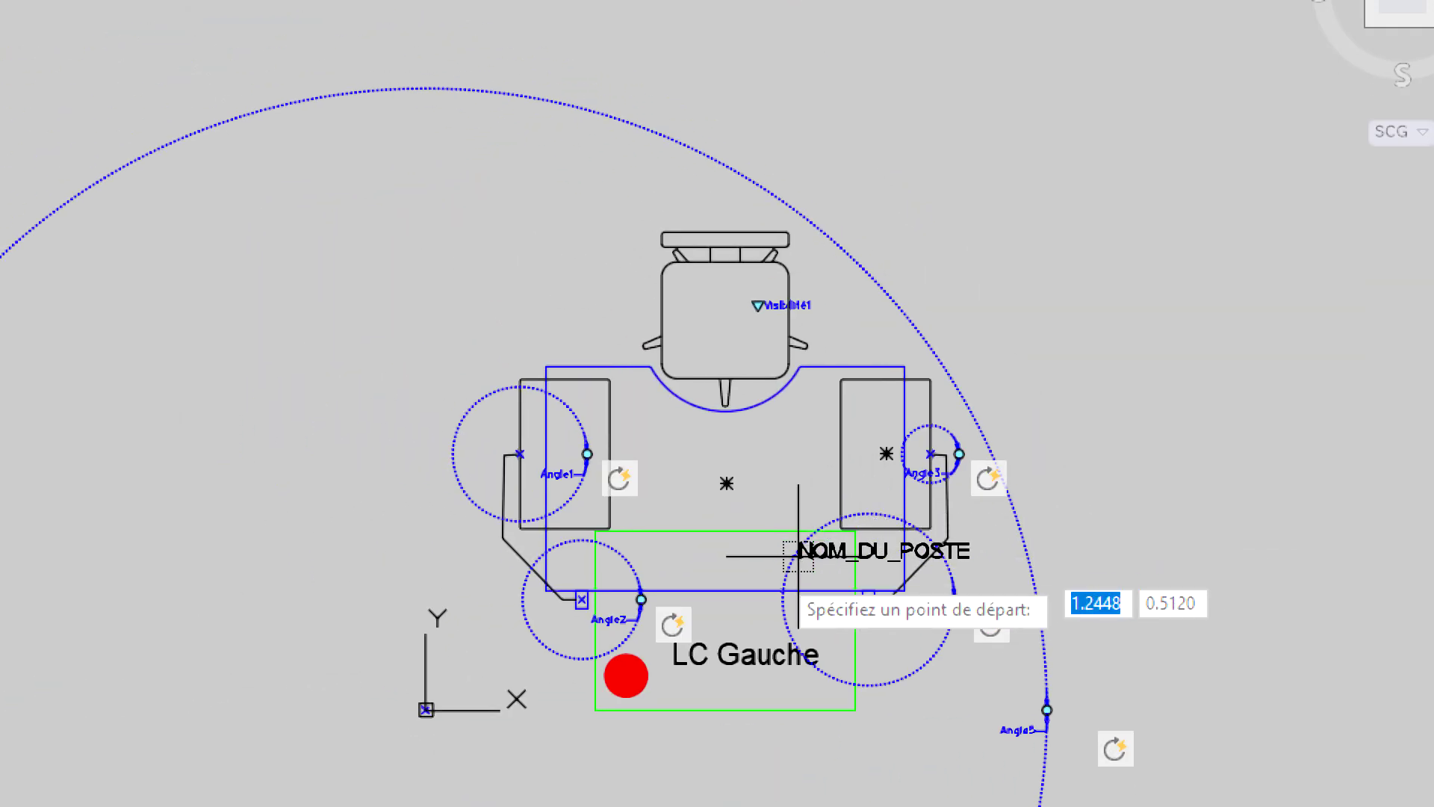
click(726, 484)
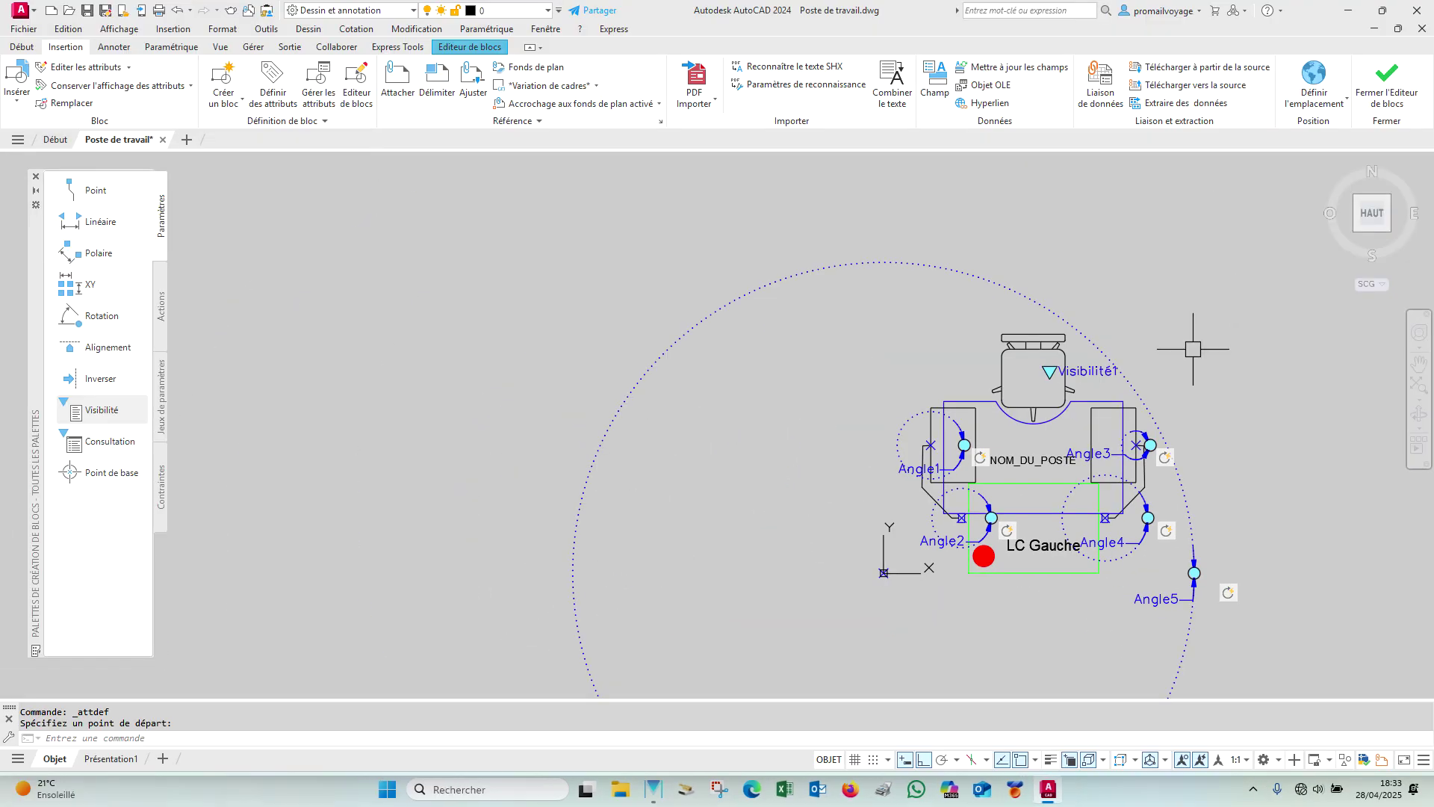
middle_drag(1190, 343, 1069, 282)
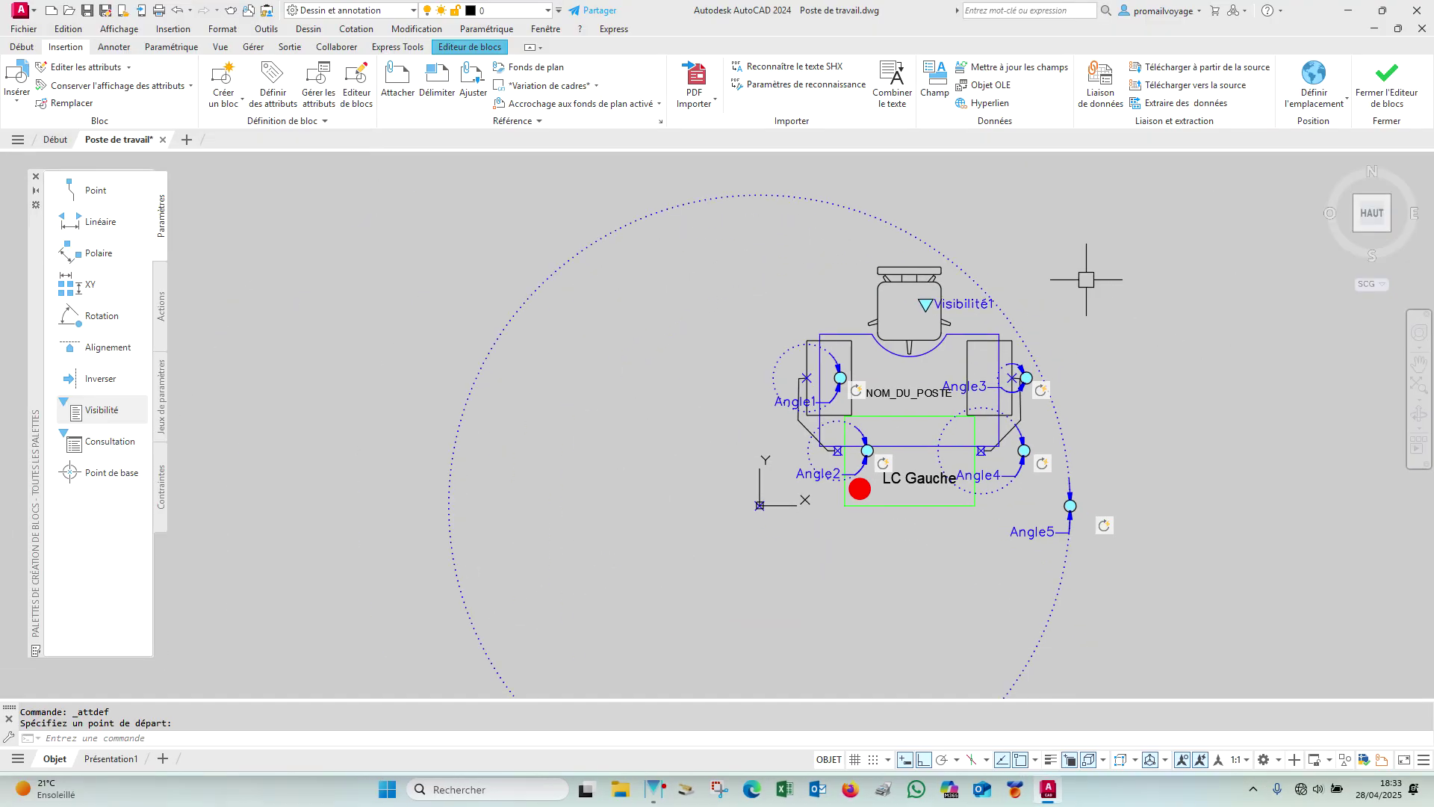
key(ctrl+s)
Step: Check the attribute's visibility in the state "1 bras porte bac Ga", and return to "2 bras porte bac"
scroll(1010, 328, up, 3)
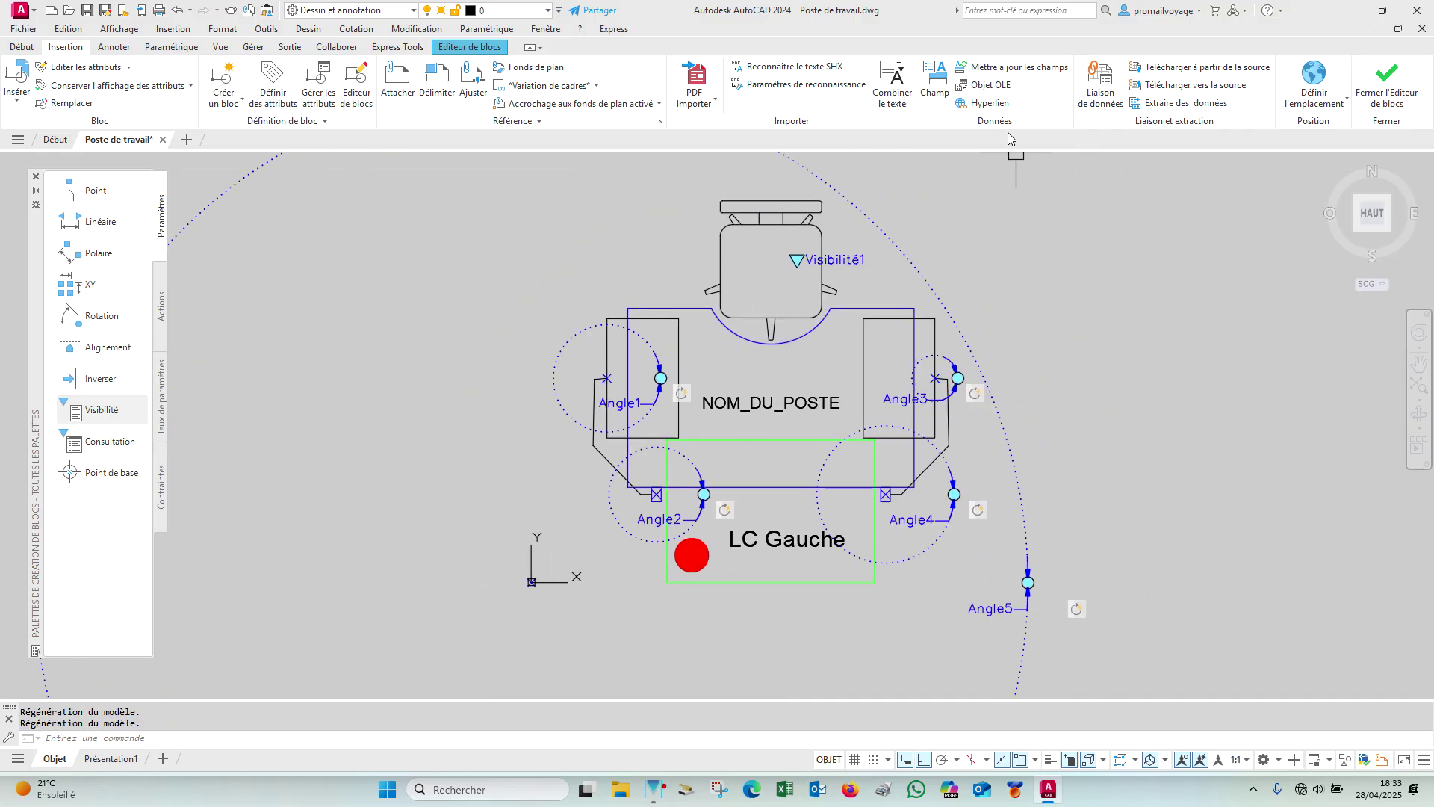
click(457, 51)
click(1036, 88)
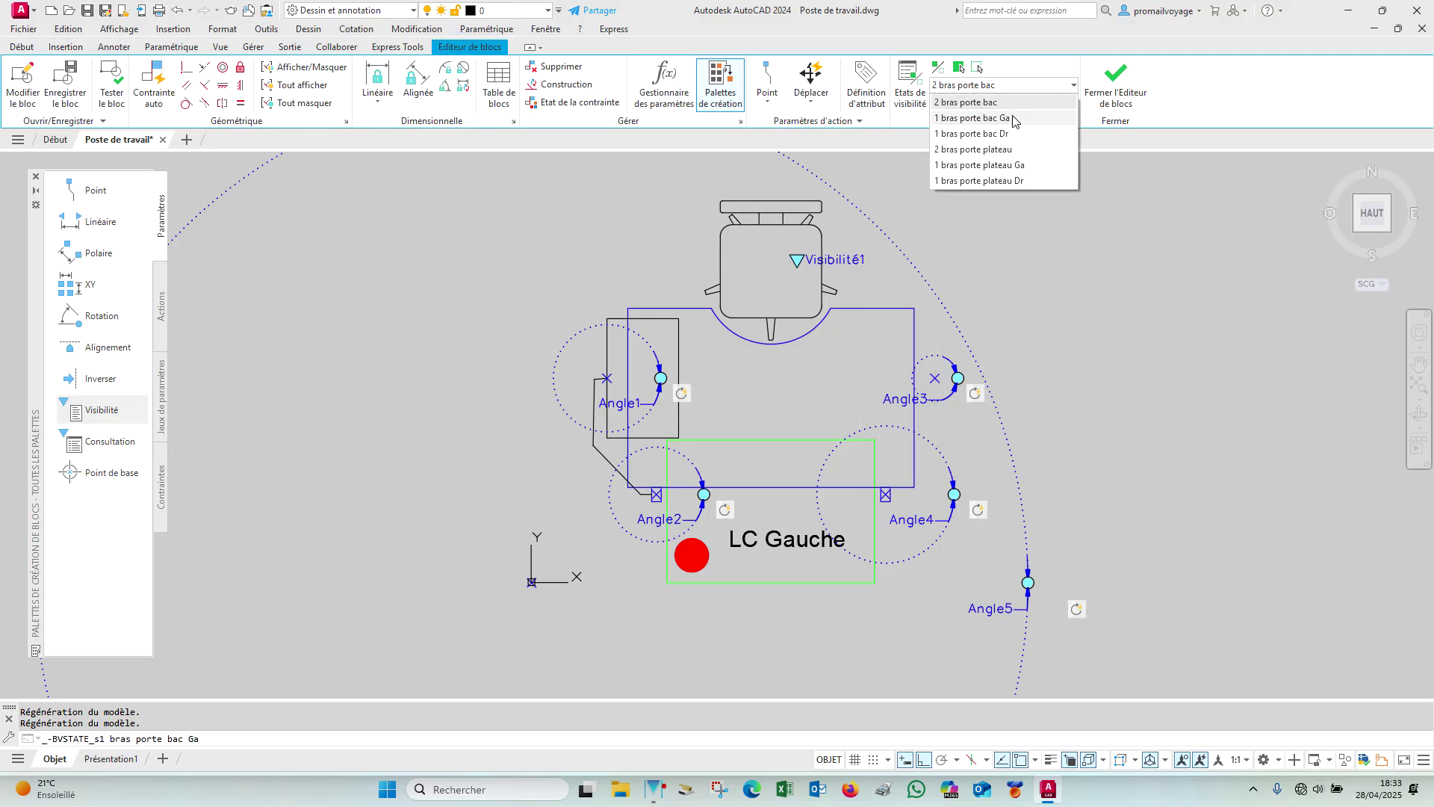
click(1012, 118)
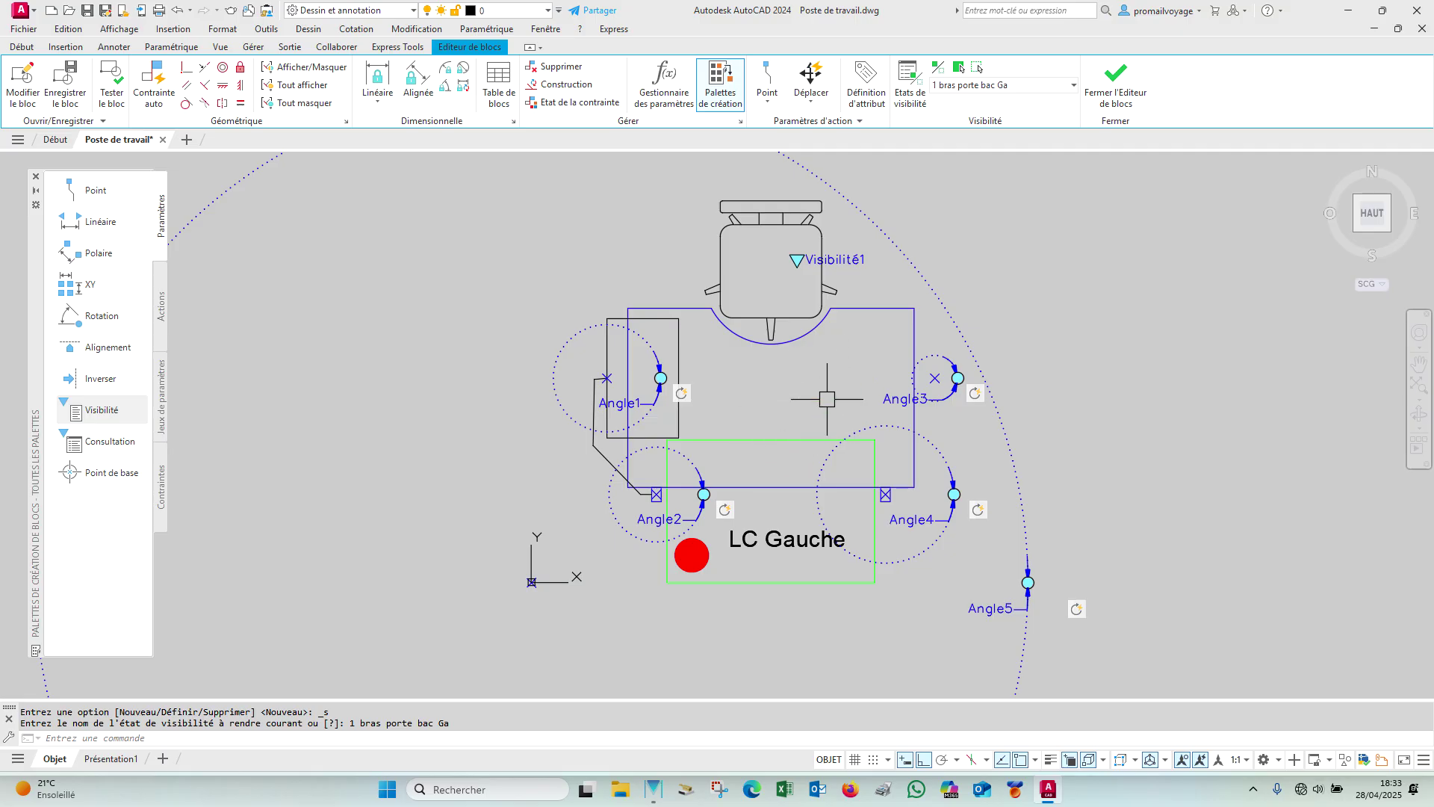
click(1042, 88)
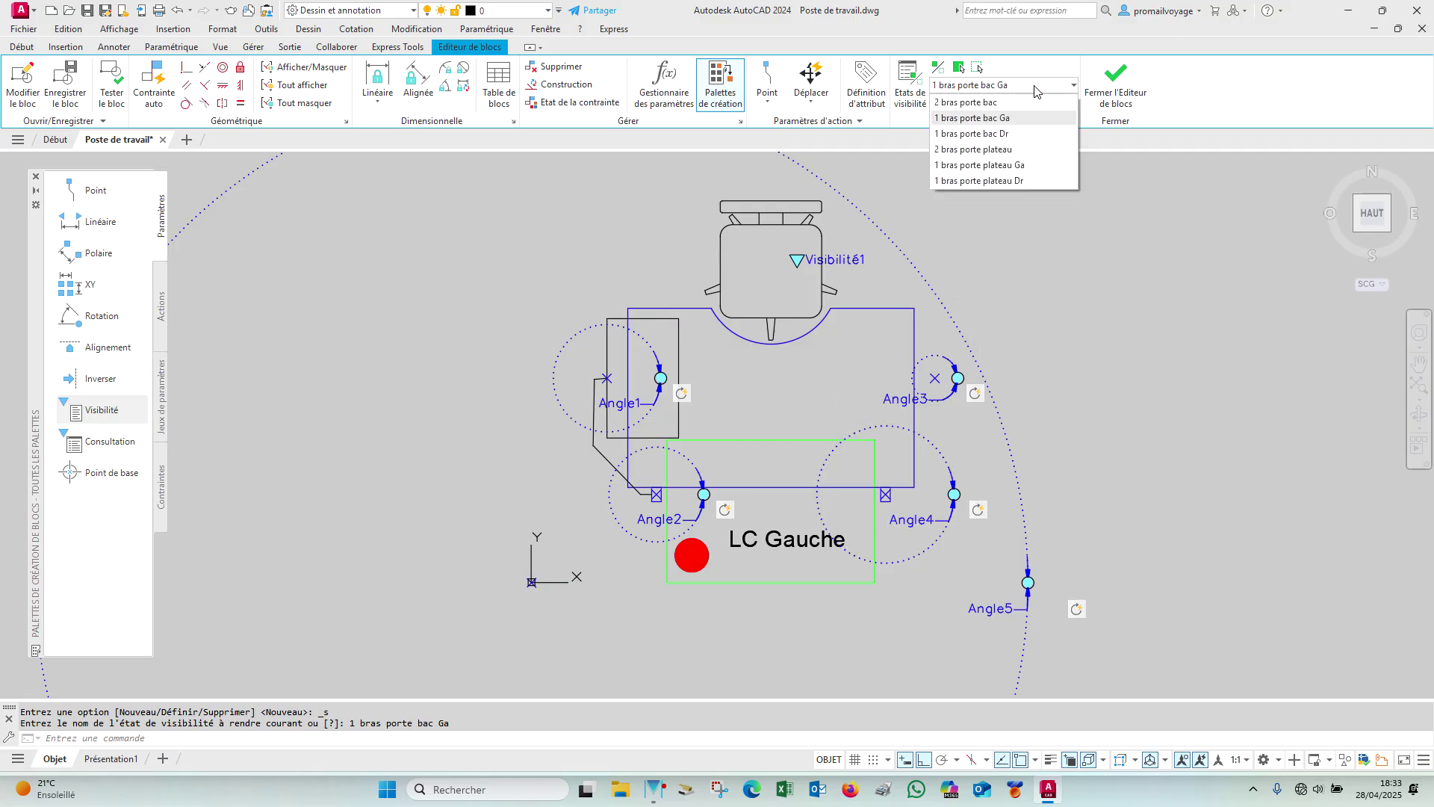
click(1002, 103)
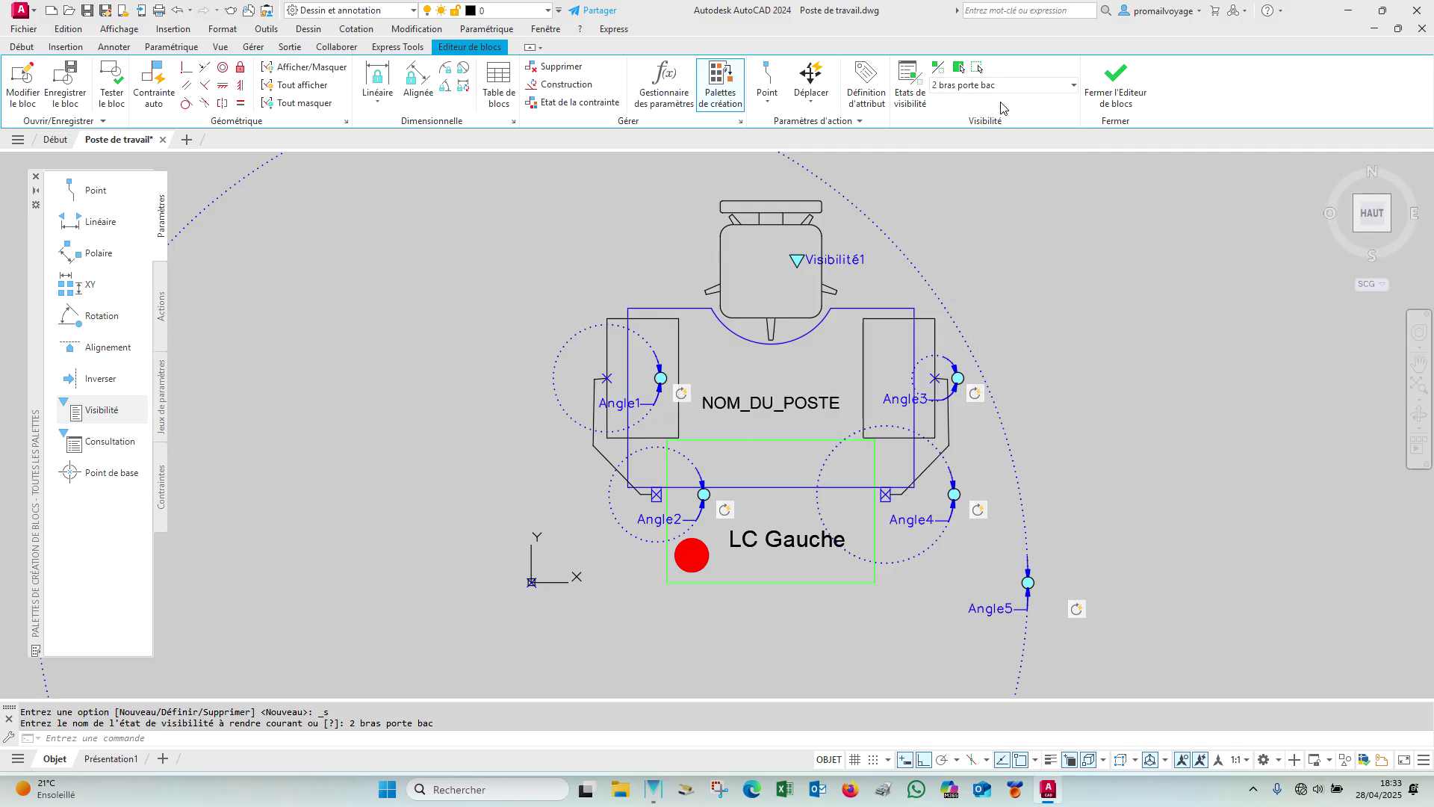
Step: Show the NOM_DU_POSTE attribute in all visibility states and close the block editor
scroll(791, 401, up, 2)
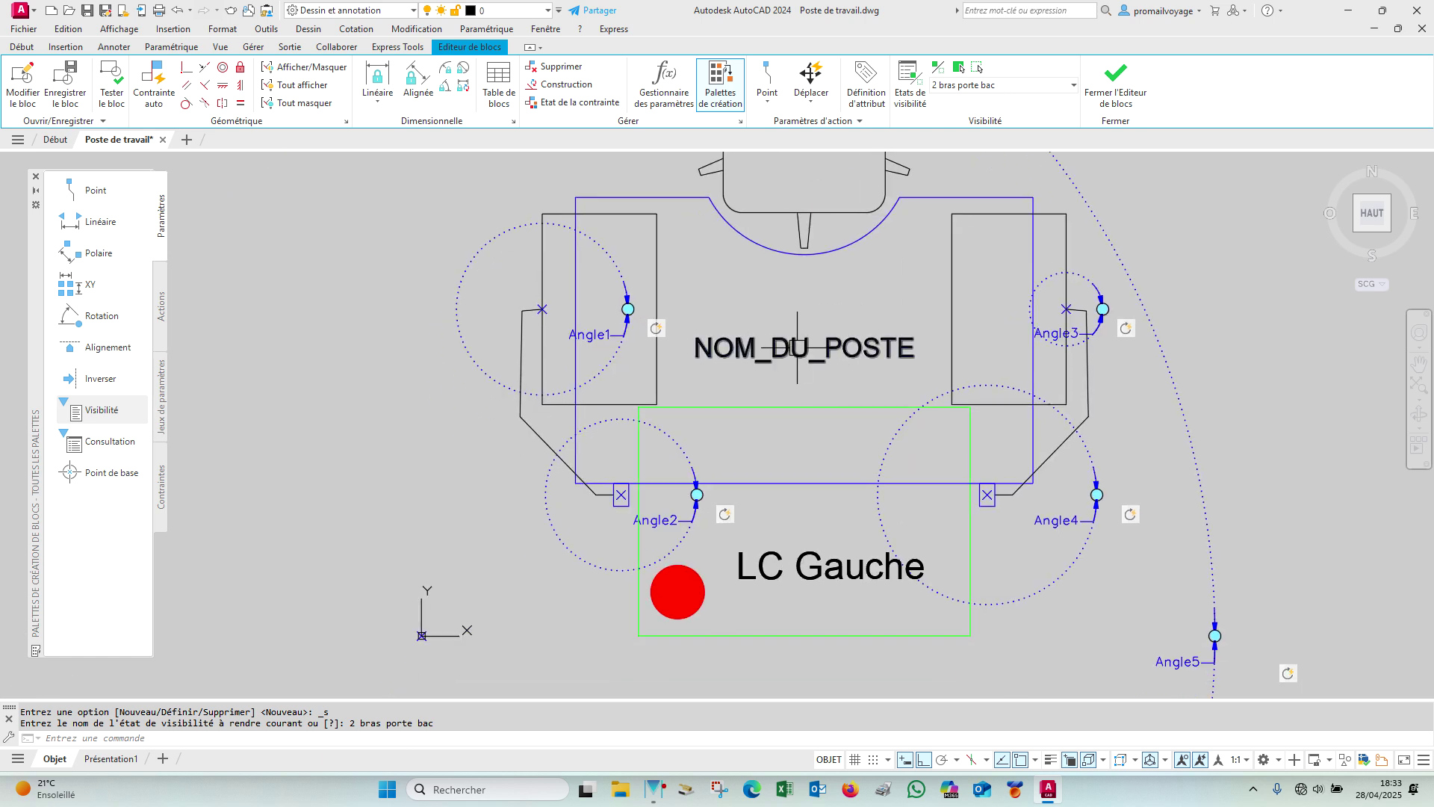
click(870, 347)
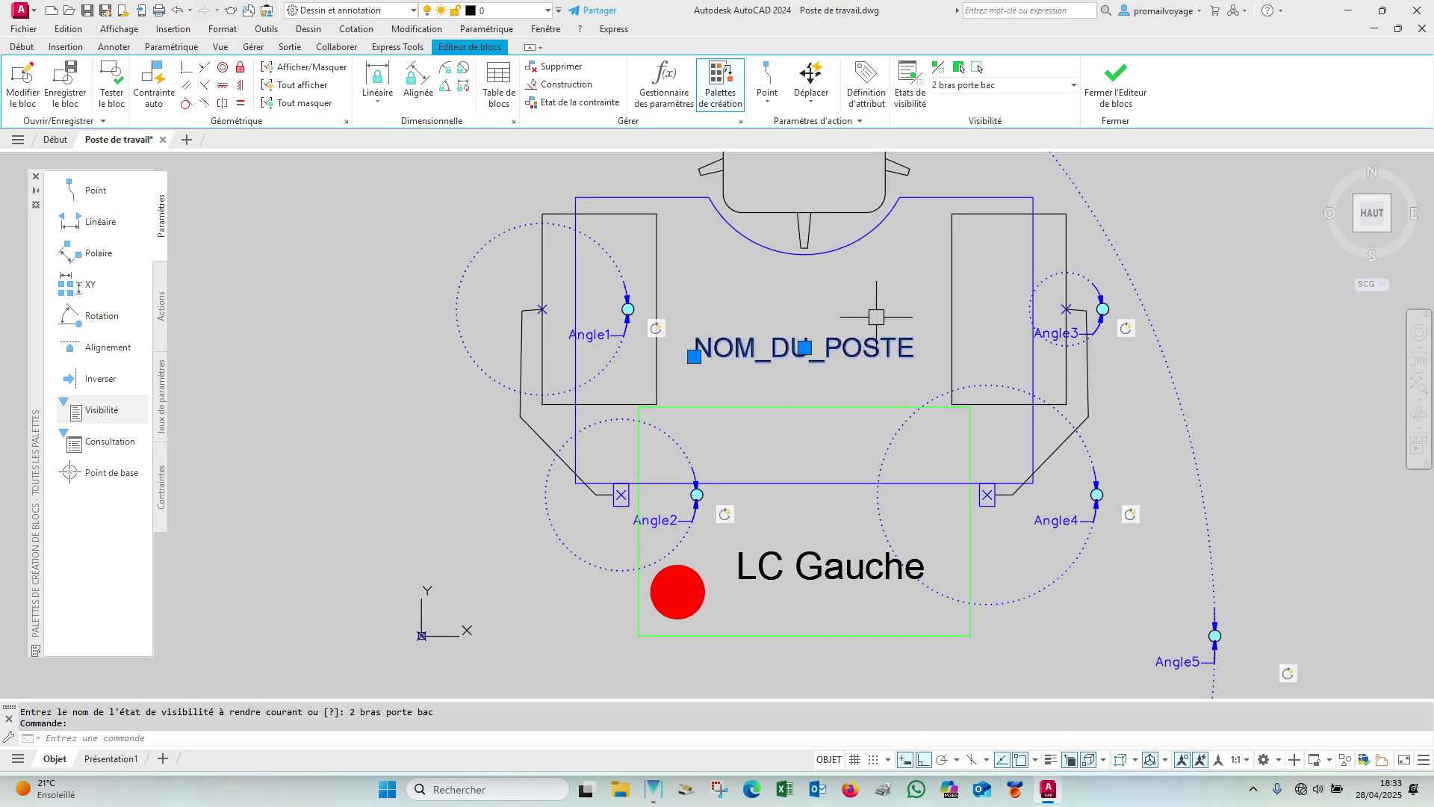
right_click(882, 271)
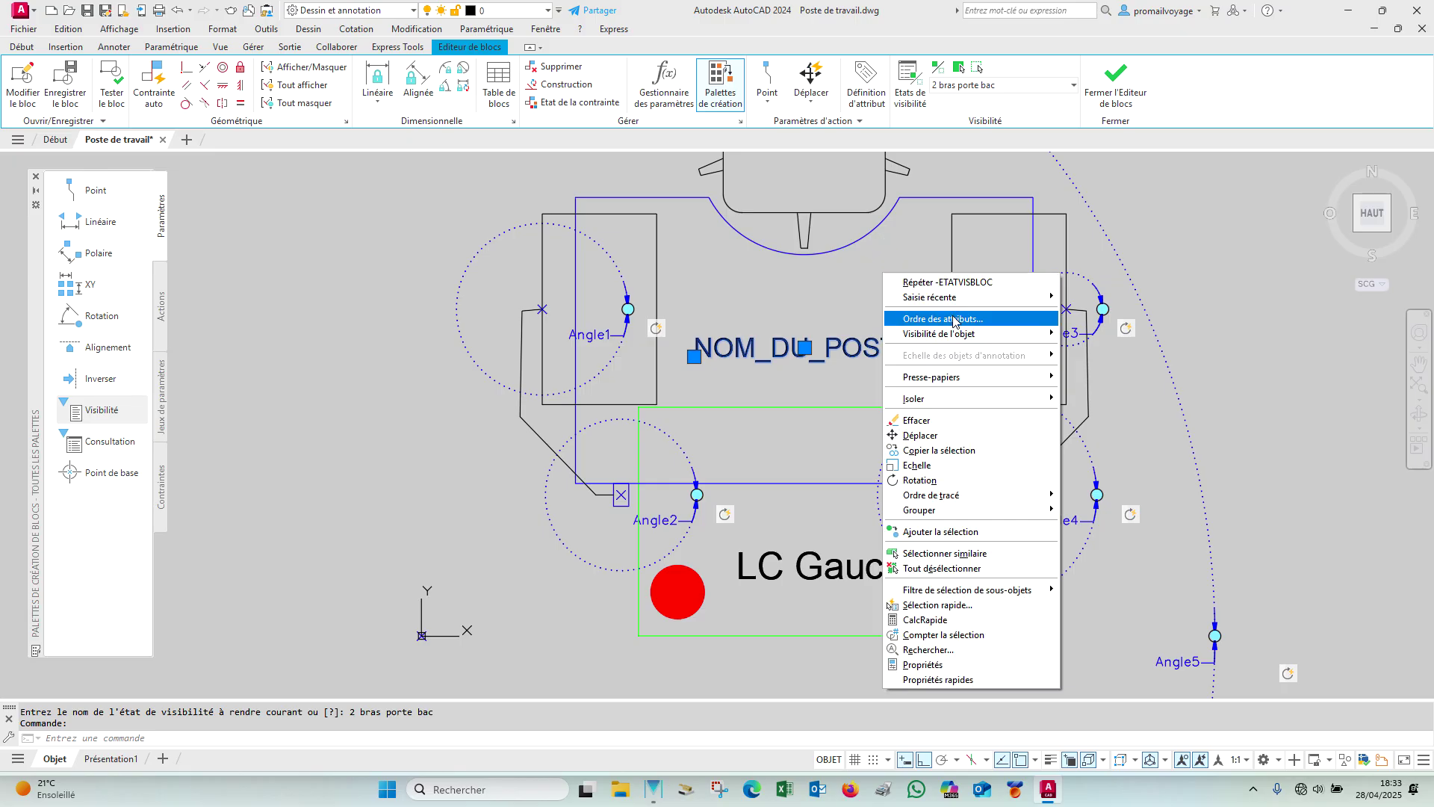
mouse_move(975, 340)
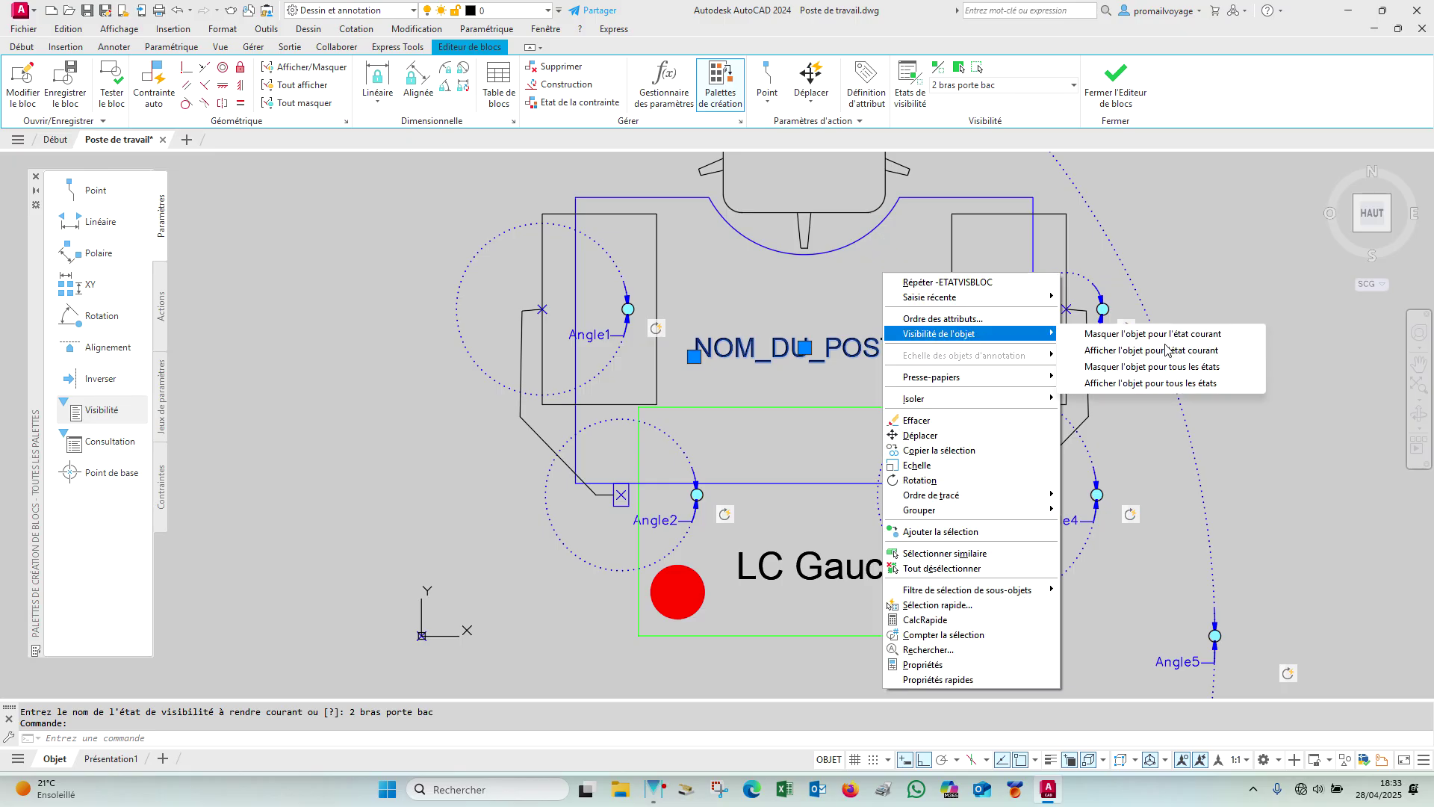
click(1222, 383)
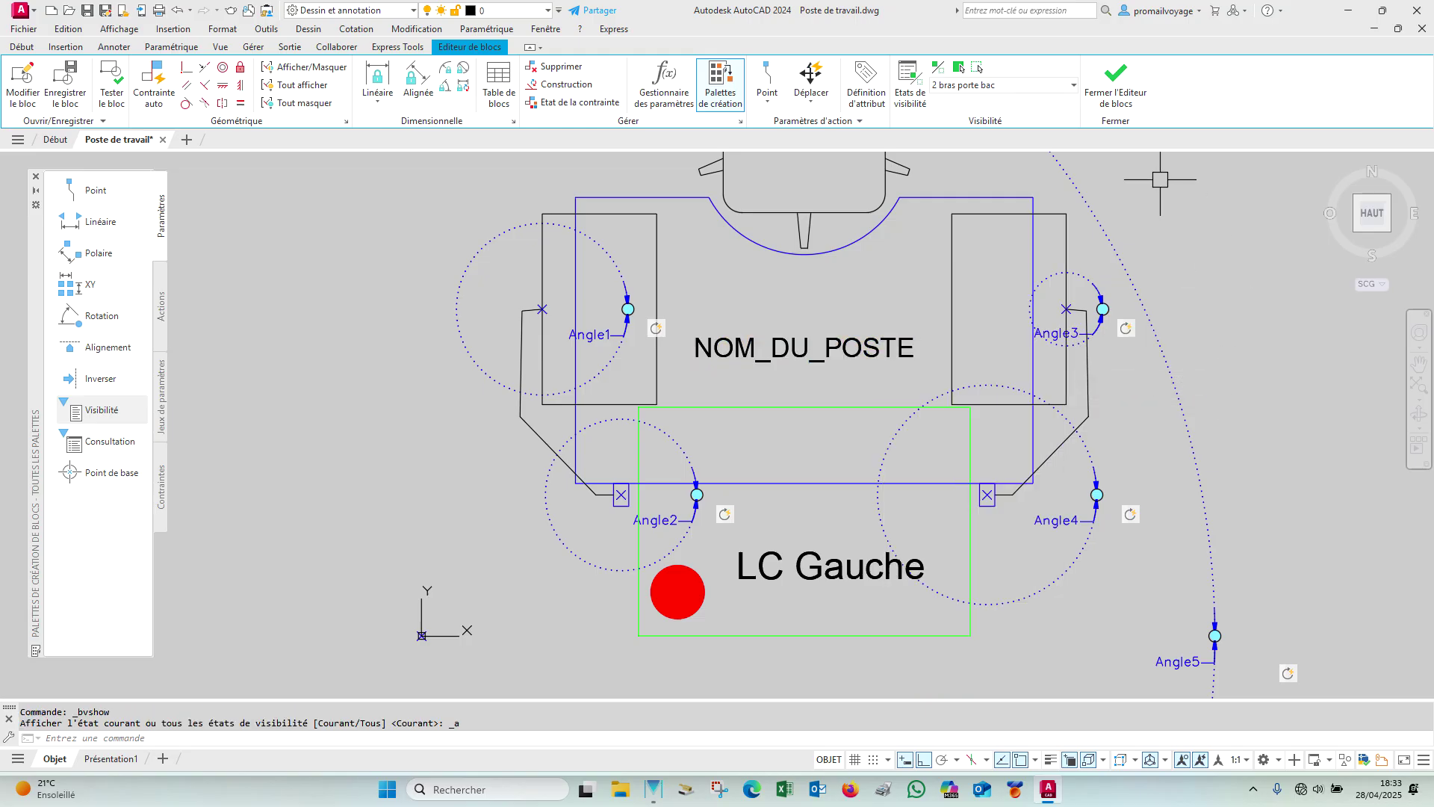
click(1120, 94)
click(768, 374)
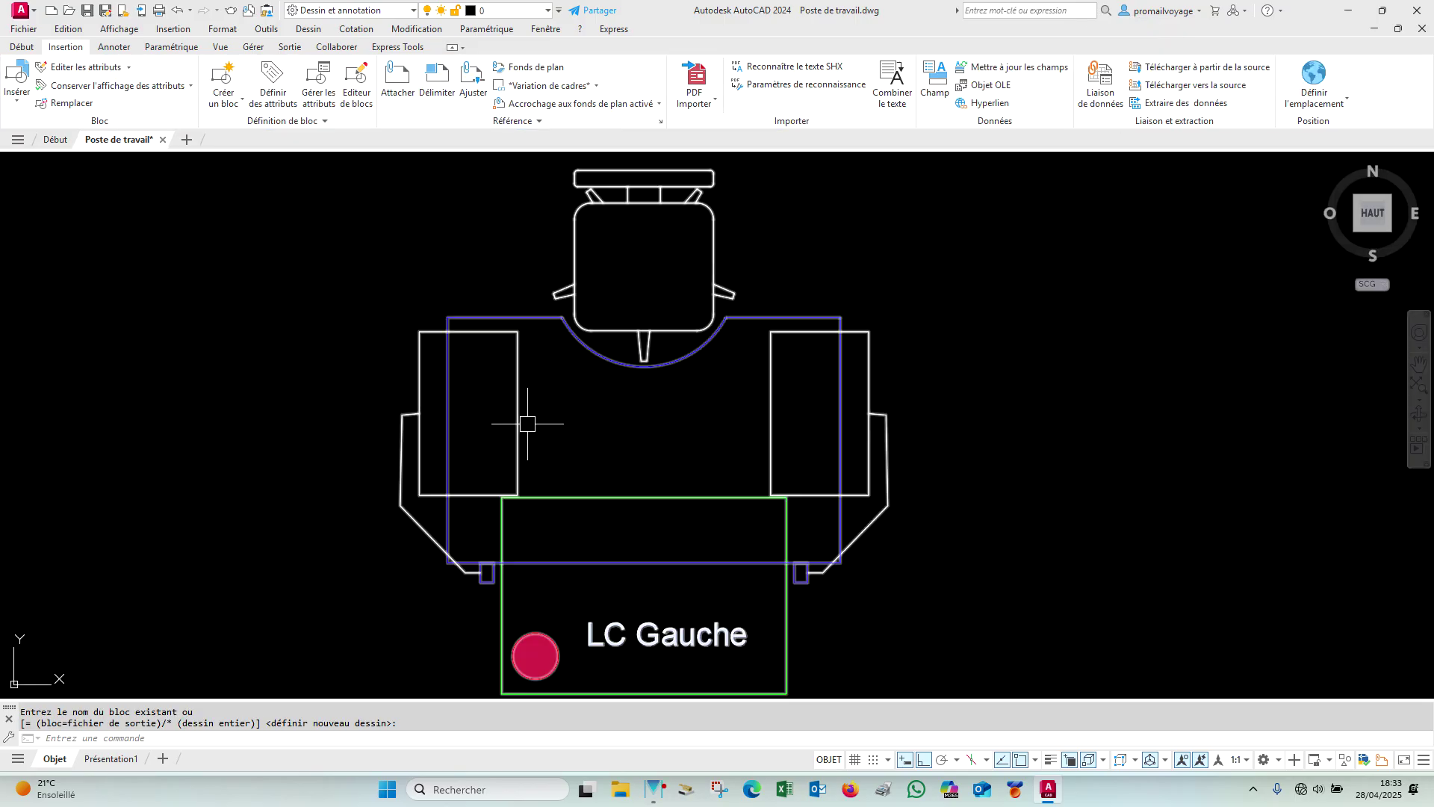
Step: Synchronise the attributes of the block "Poste de travail - 1" with ATTSYNC, picking the block in the drawing
middle_drag(730, 443, 805, 411)
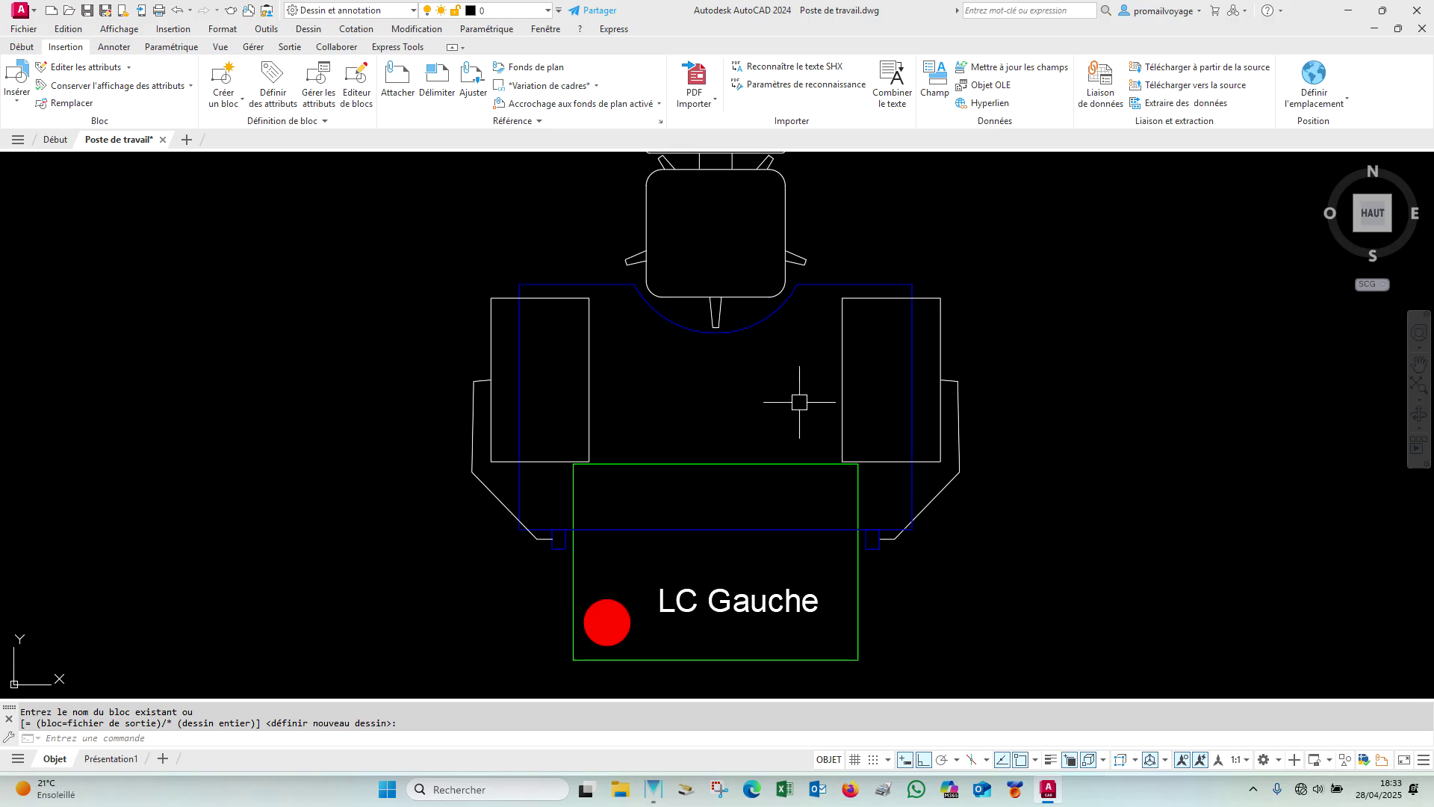
text(T)
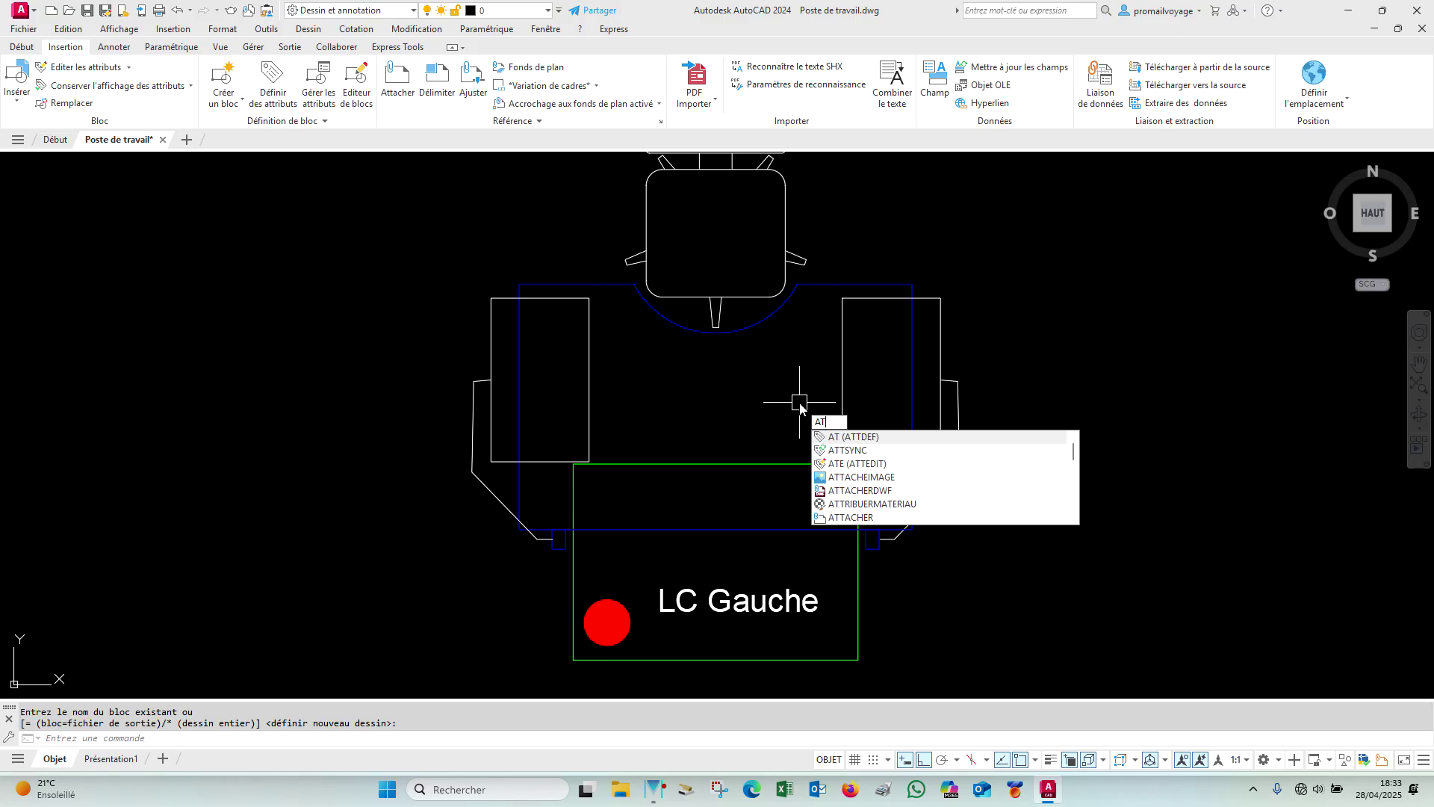
text(TSYNC)
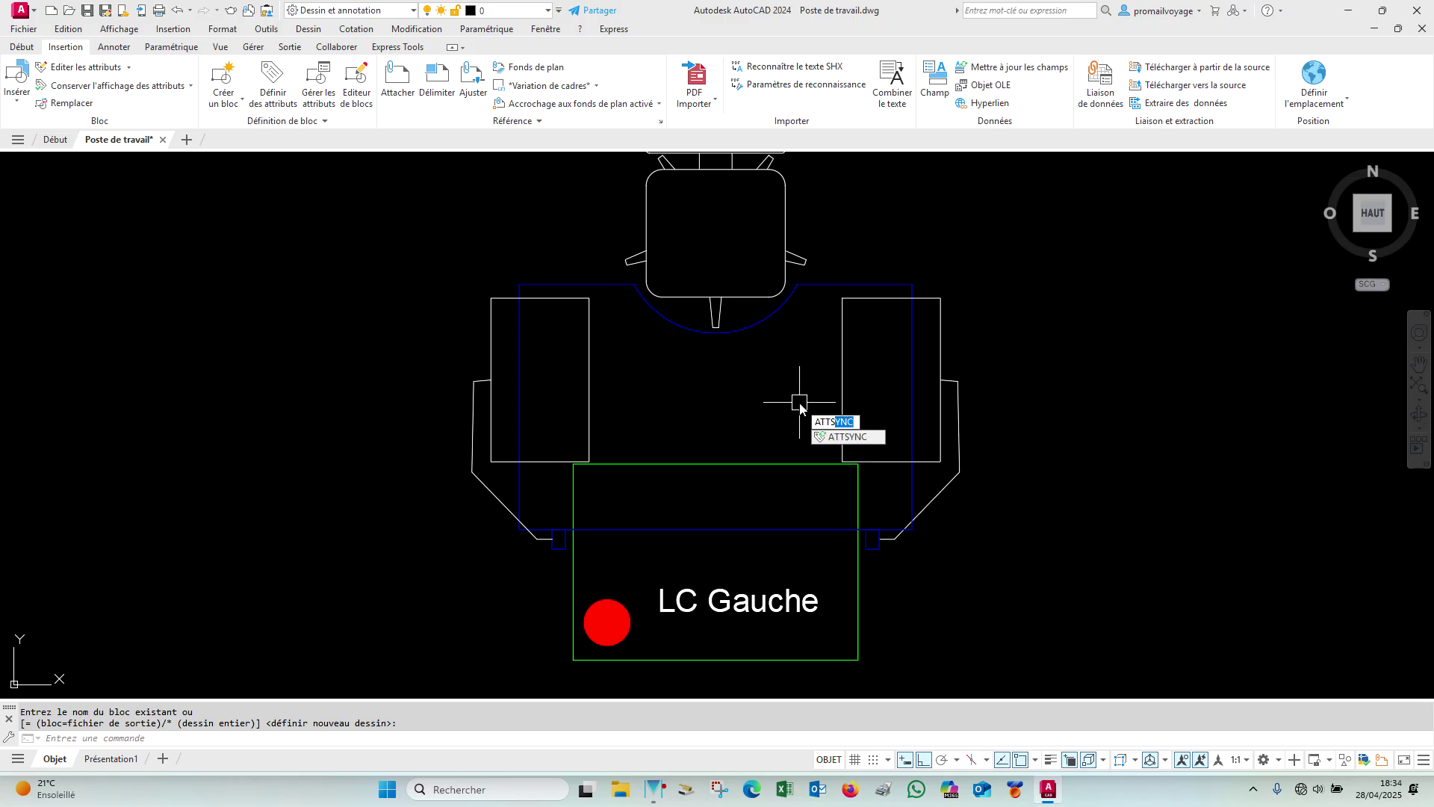
key(Return)
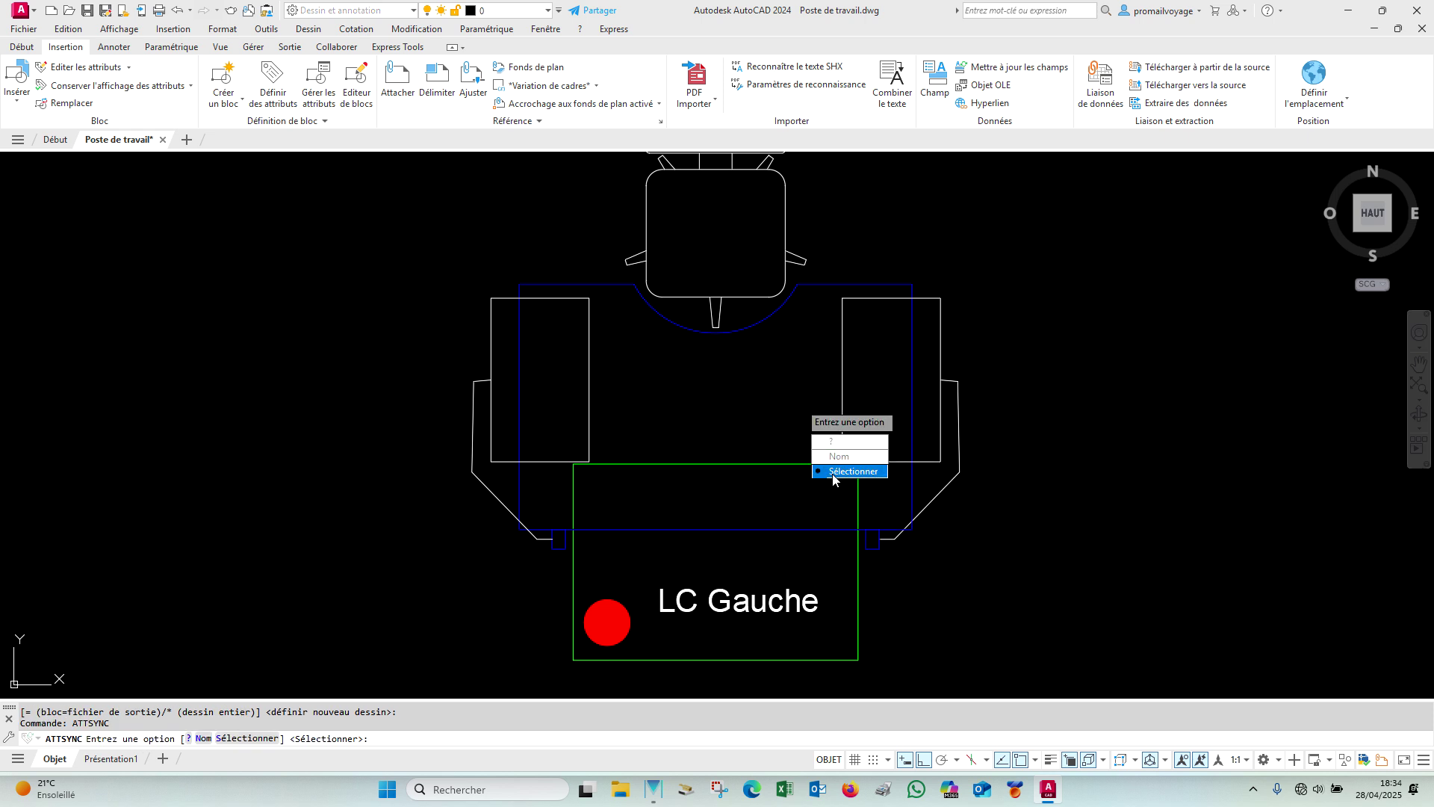
key(Return)
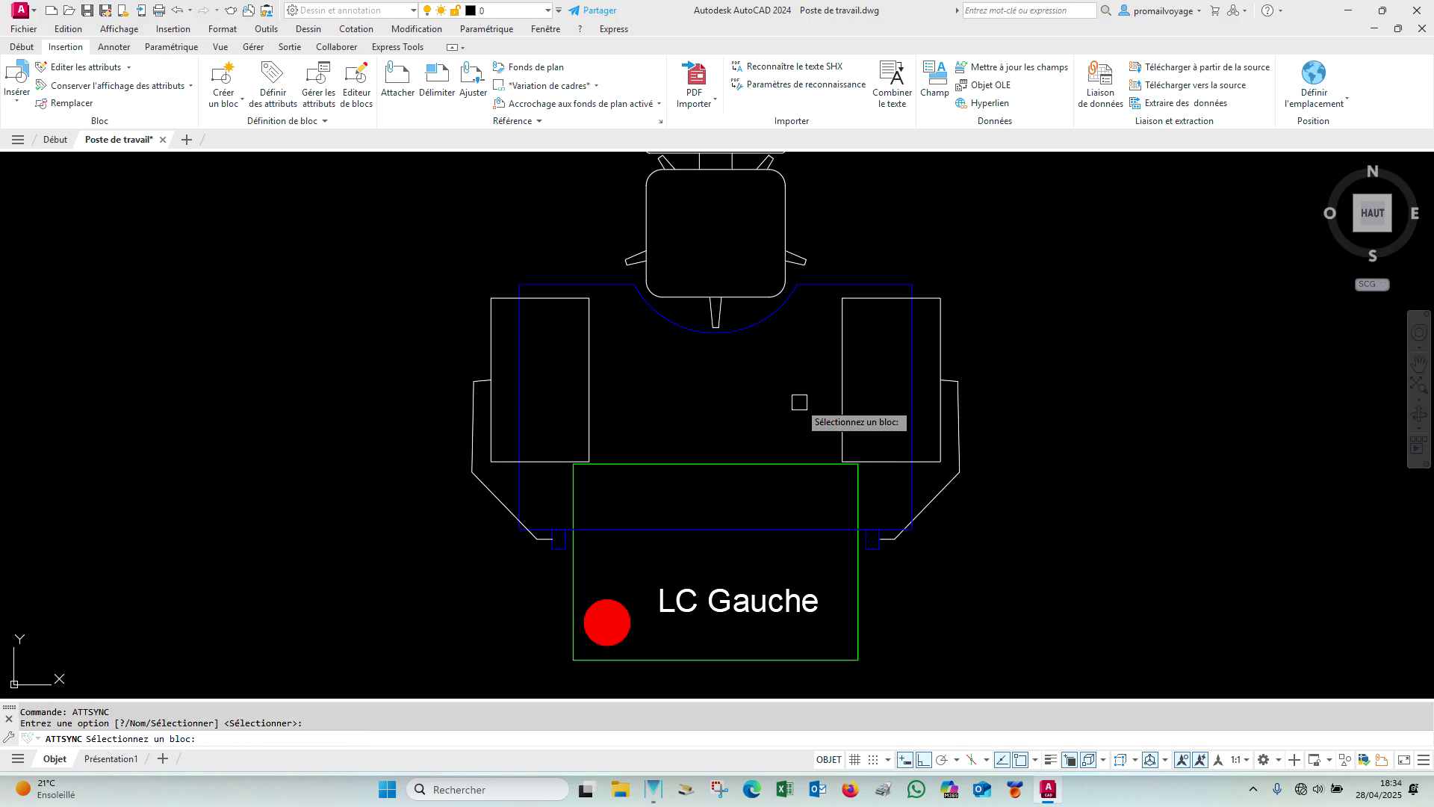
click(836, 285)
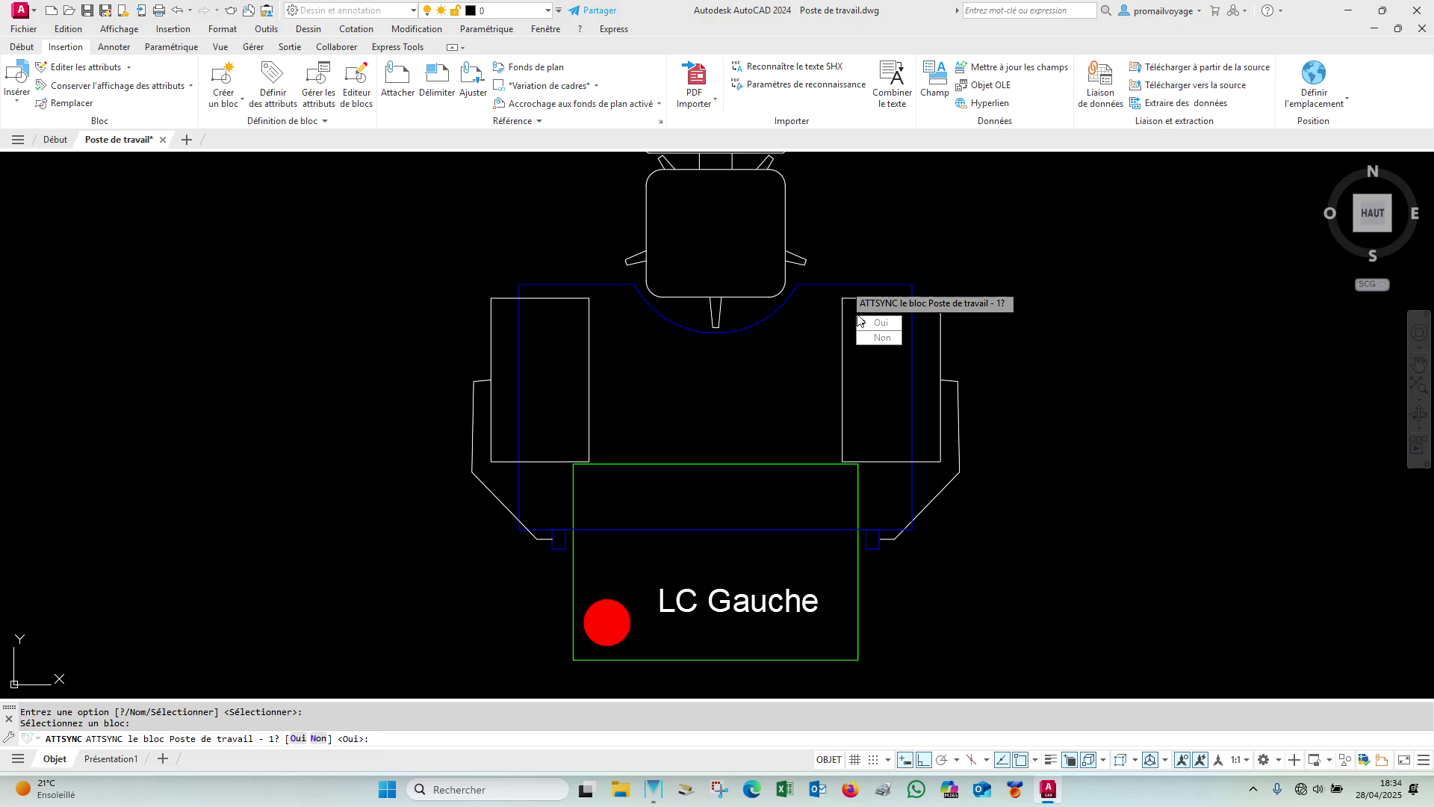
key(Return)
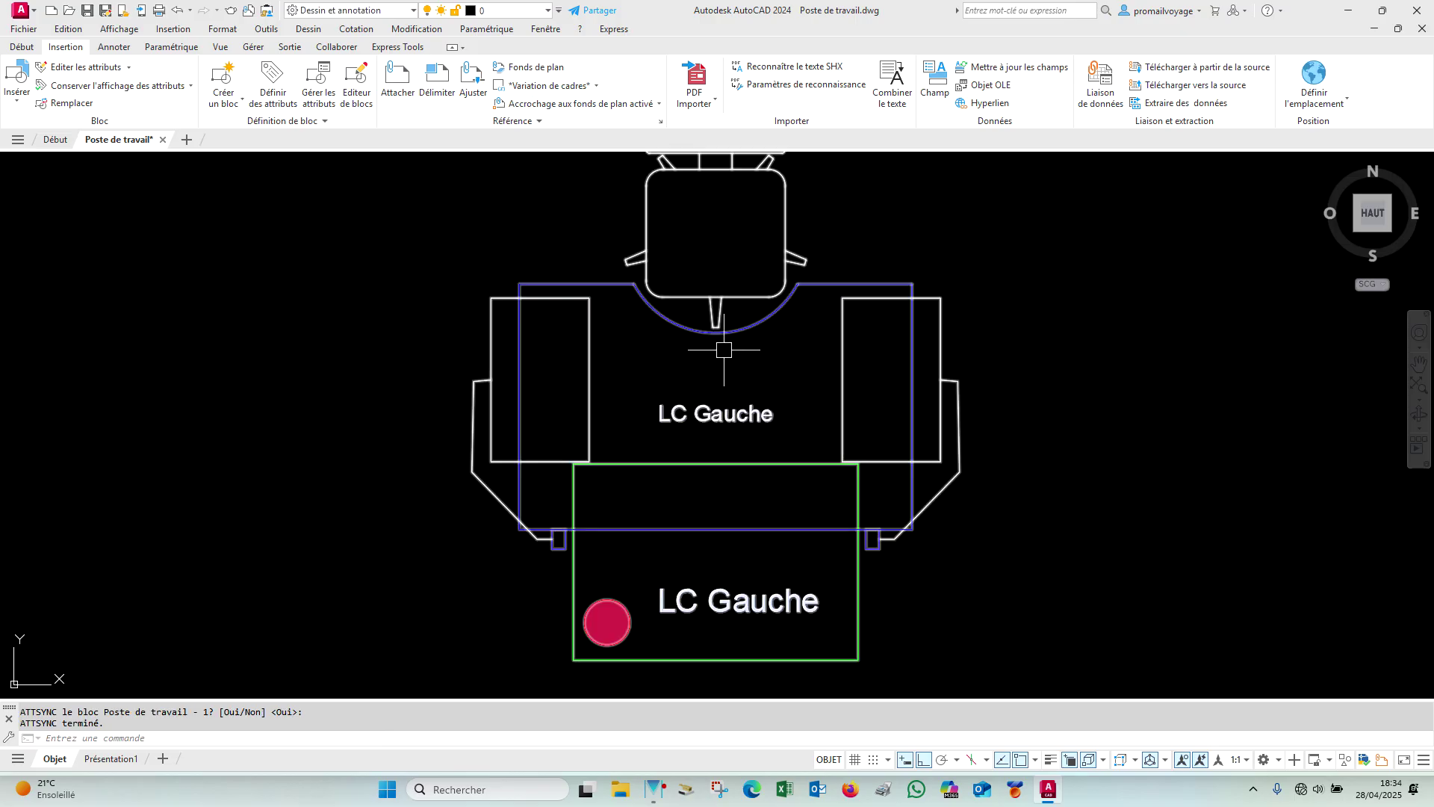
Step: Switch the workstation block's visibility state to "1 bras porte bac Dr"
scroll(726, 411, down, 4)
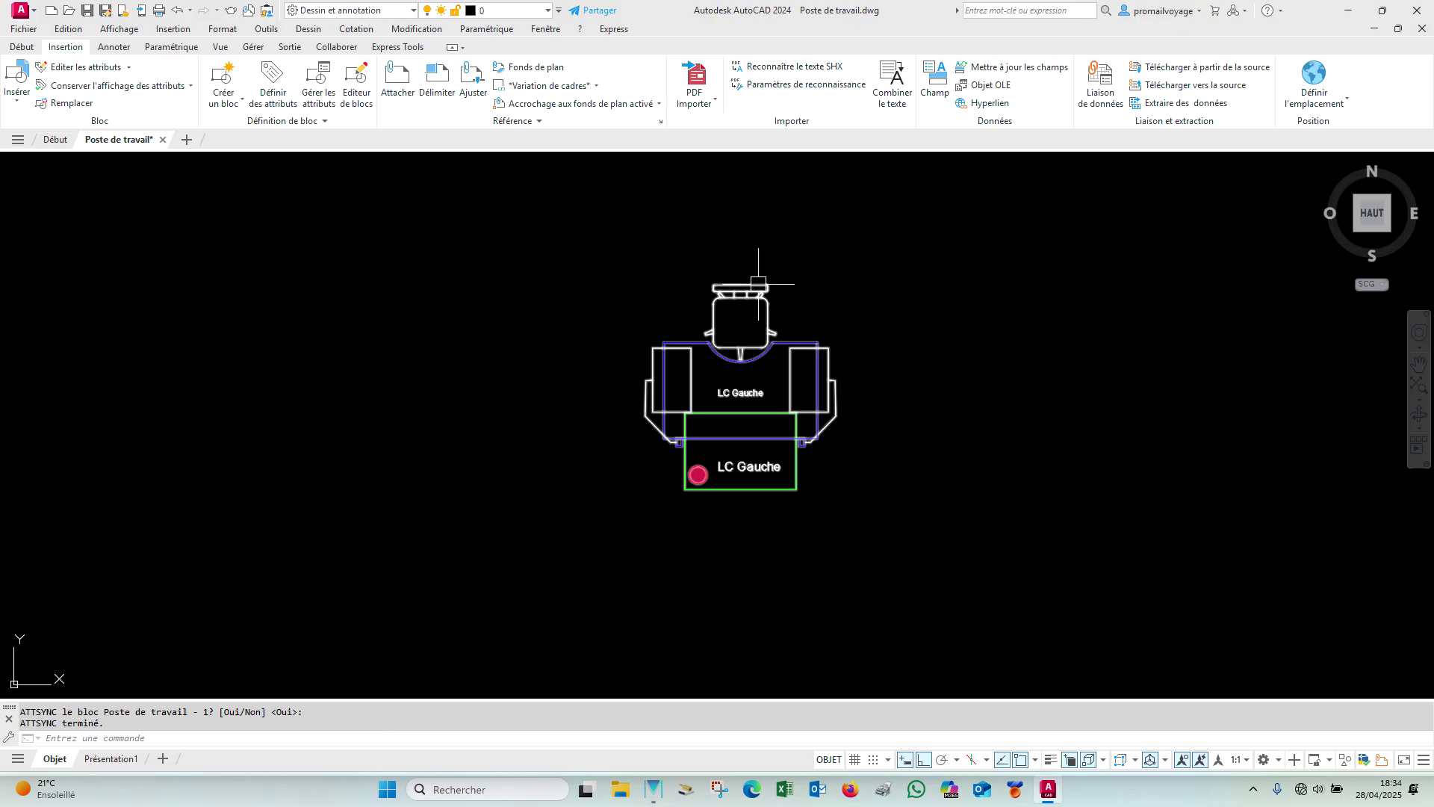
click(761, 321)
click(762, 316)
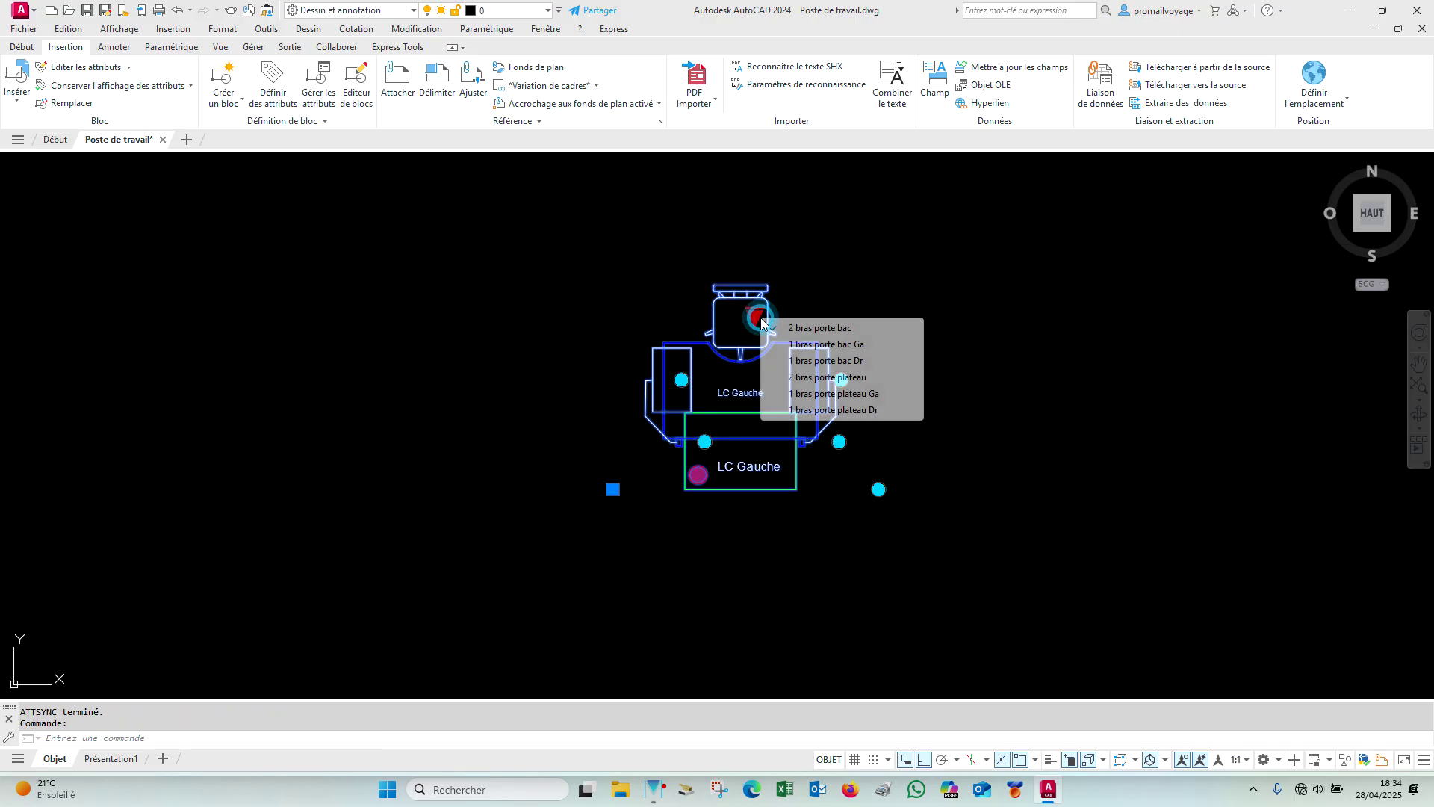
click(871, 363)
scroll(787, 438, up, 6)
scroll(808, 488, down, 4)
middle_drag(817, 515, 793, 461)
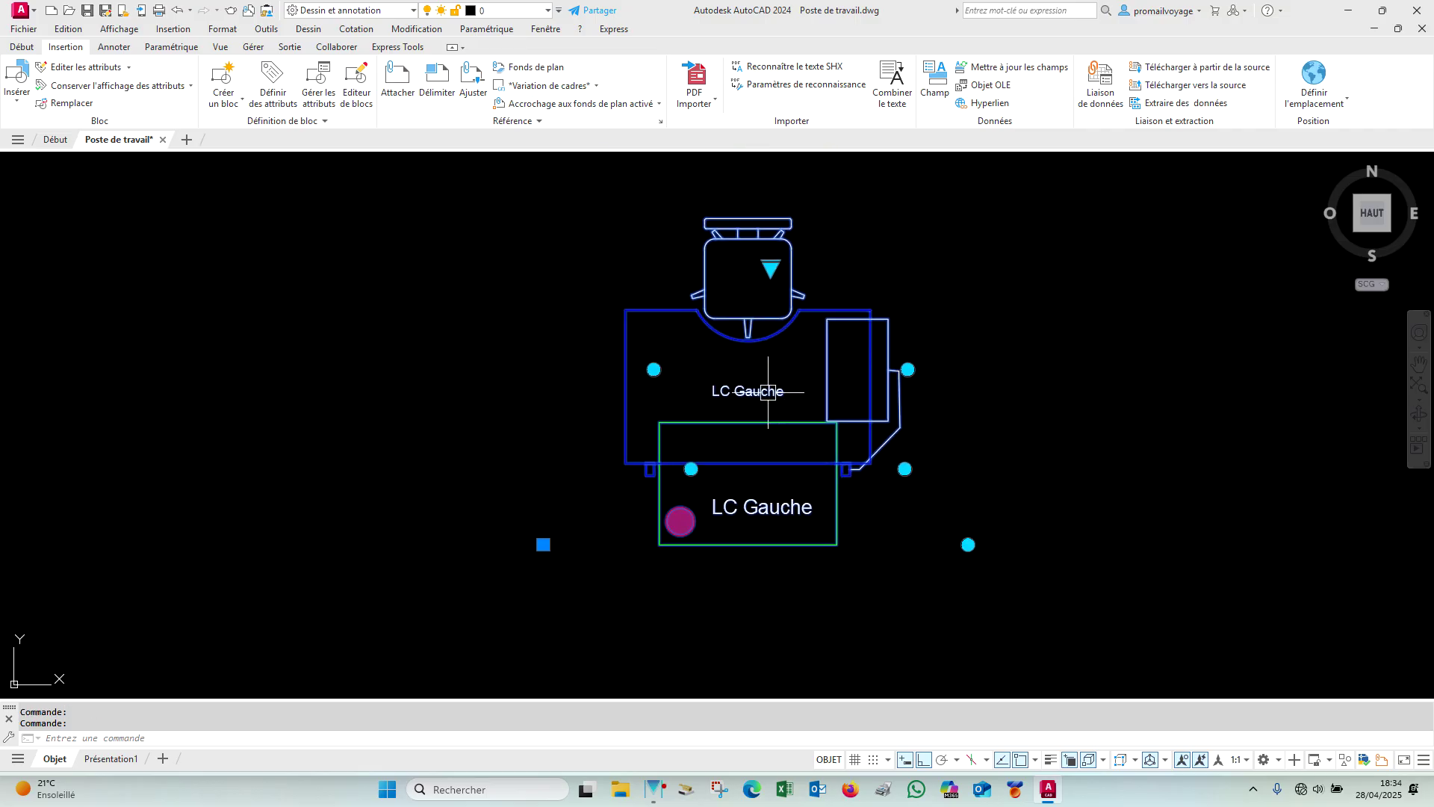
Step: Set the workstation's NOM_DU_POSTE attribute value to "LC Gauche 0102" and save the drawing
double_click(769, 396)
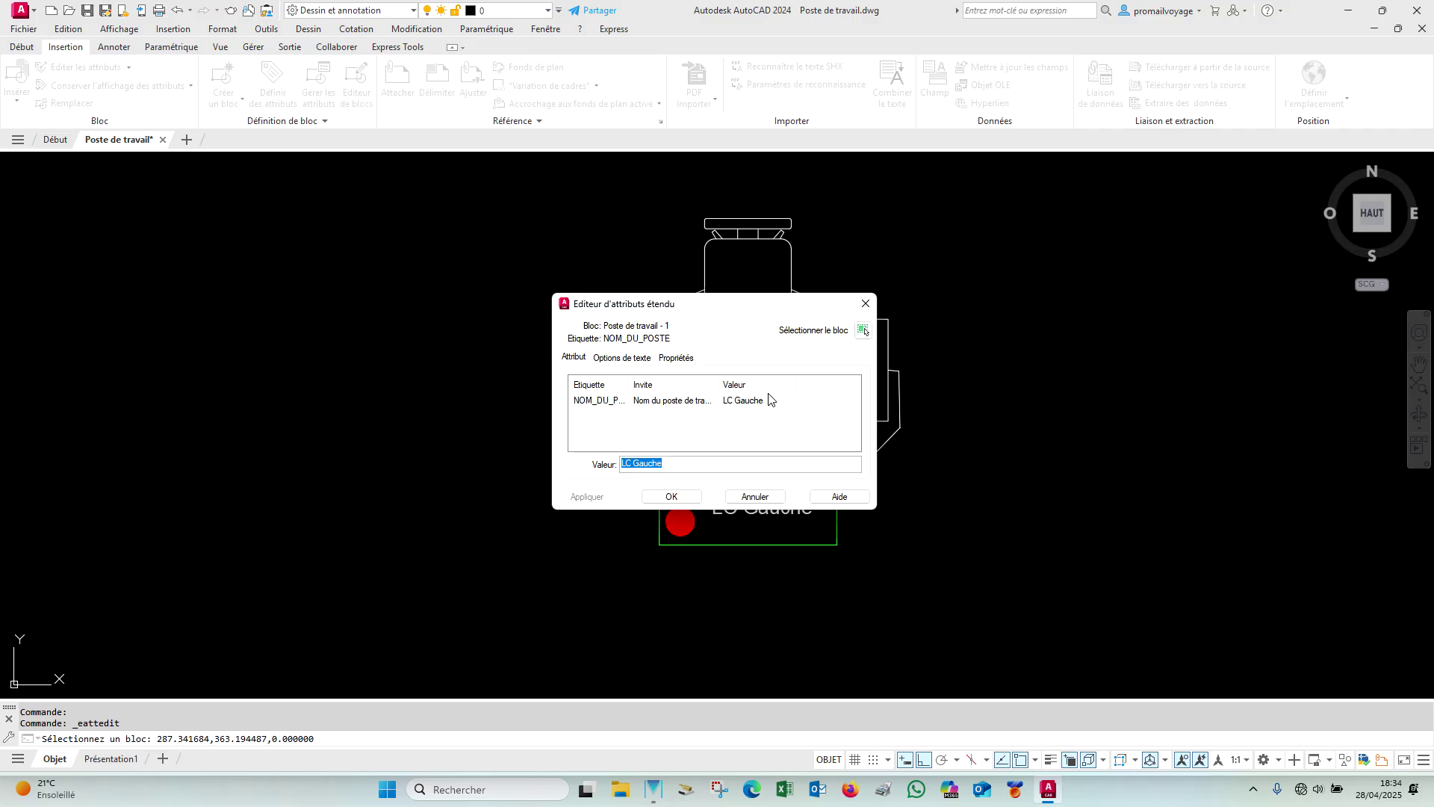
click(686, 463)
key(Return)
click(699, 499)
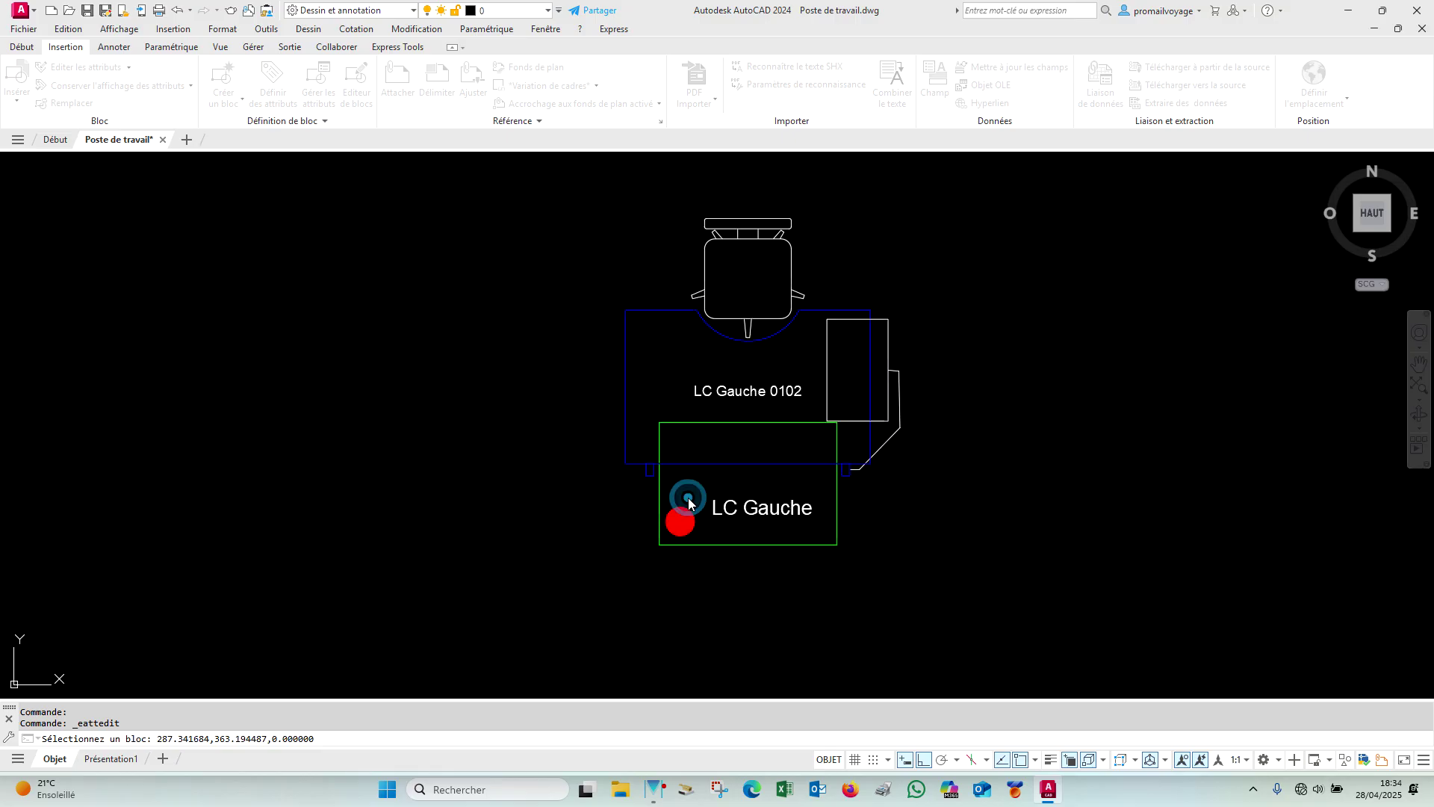
click(765, 510)
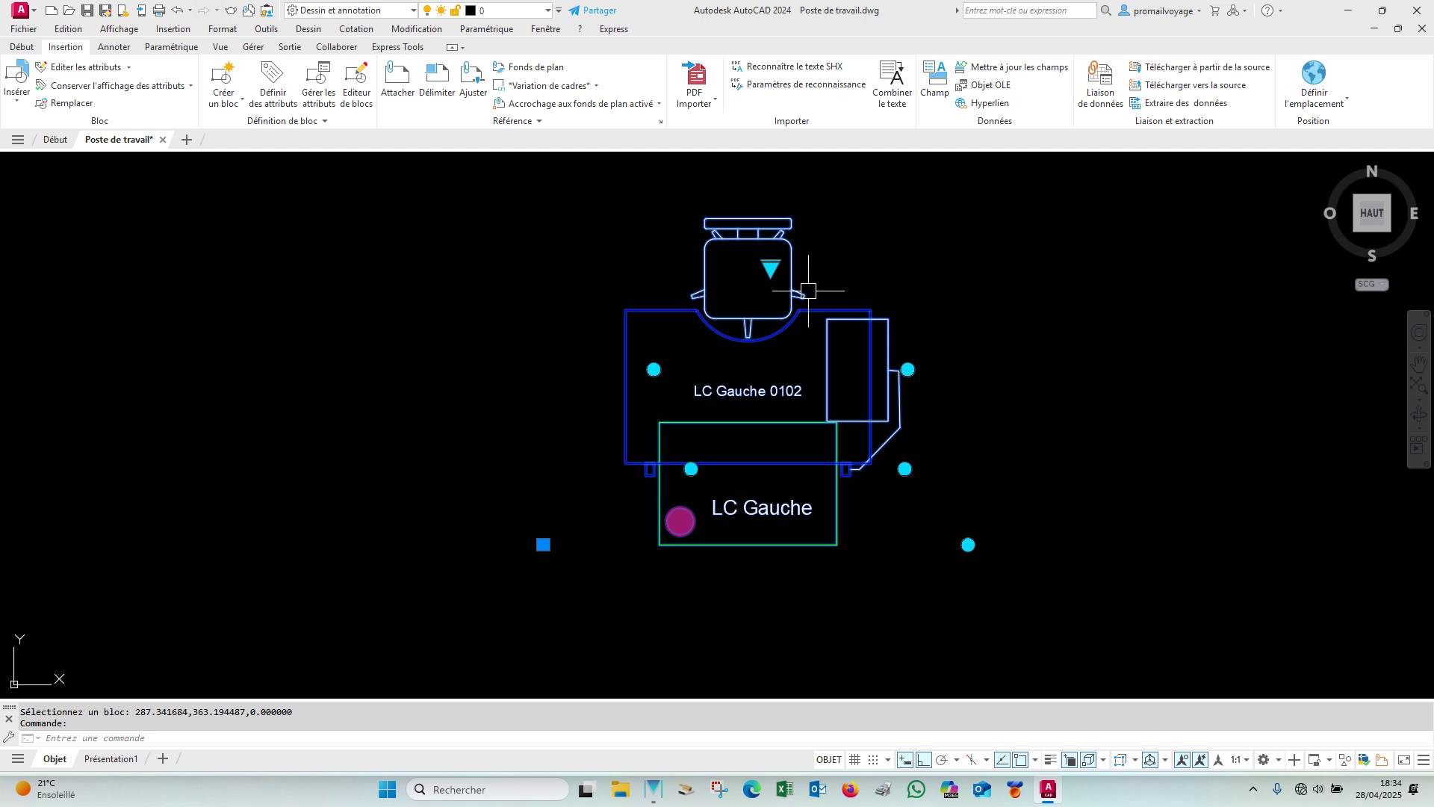
key(ctrl+s)
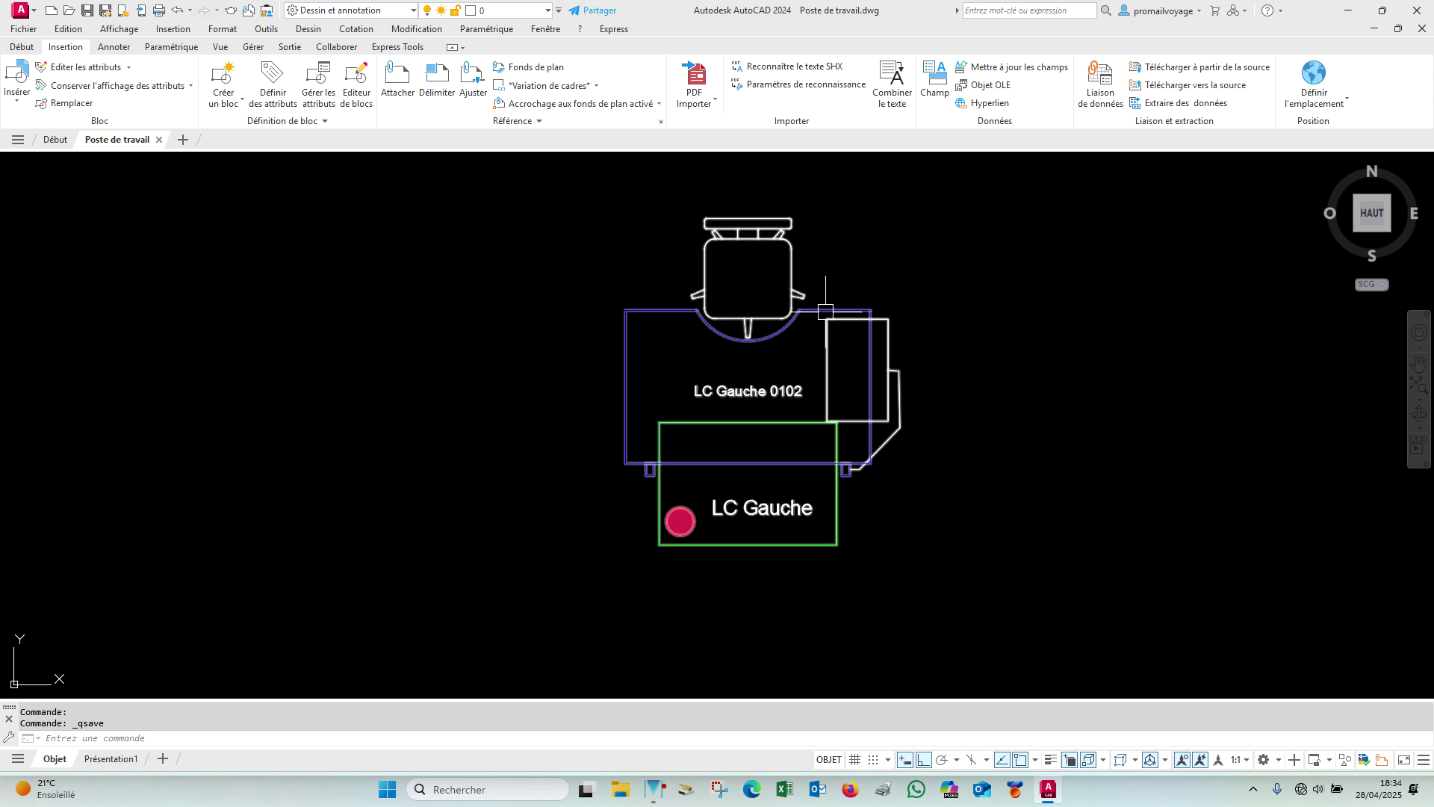
Step: Open the workstation block in the block editor and erase the static "LC Gauche" text beside the red circle
mouse_move(819, 309)
click(820, 308)
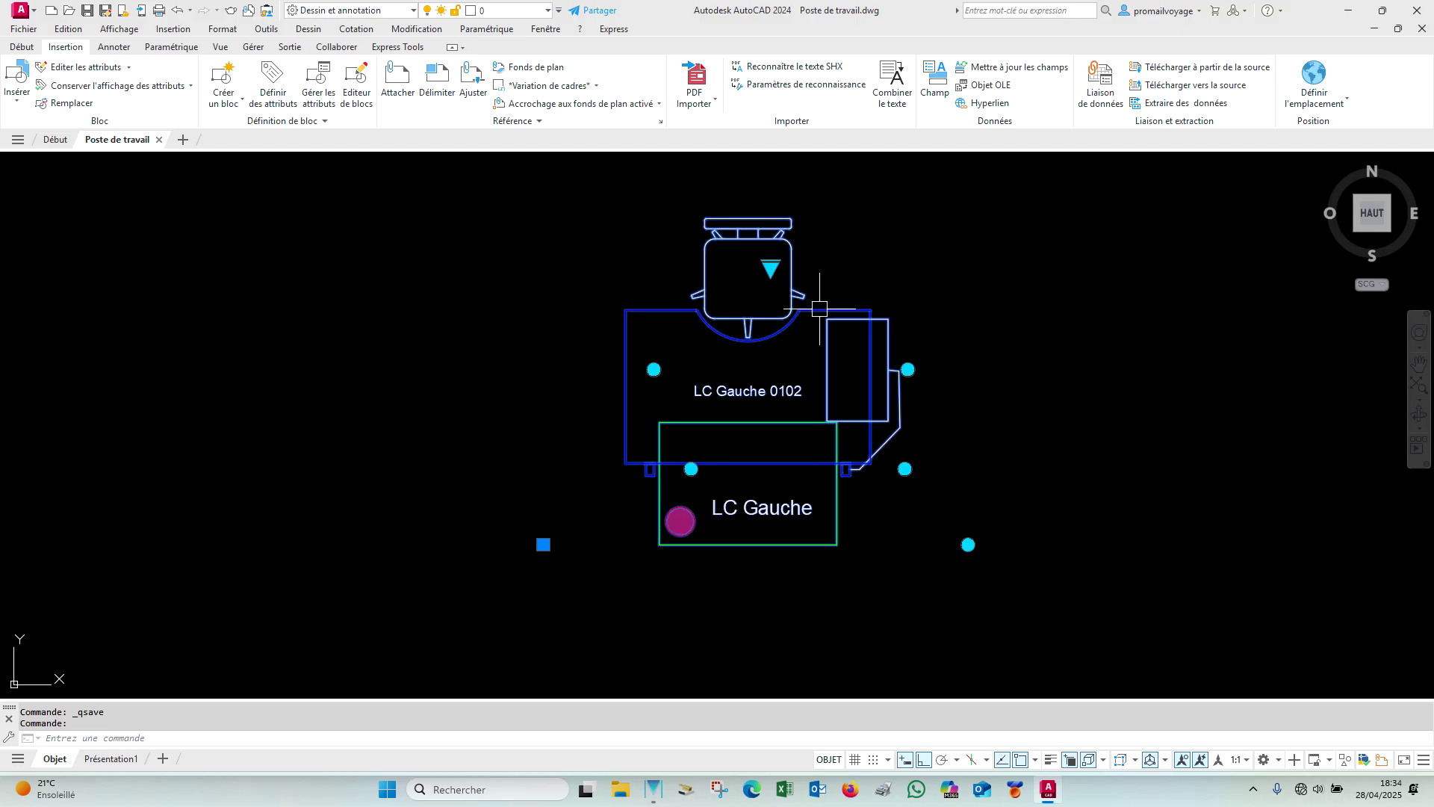
key(Escape)
click(819, 307)
right_click(883, 272)
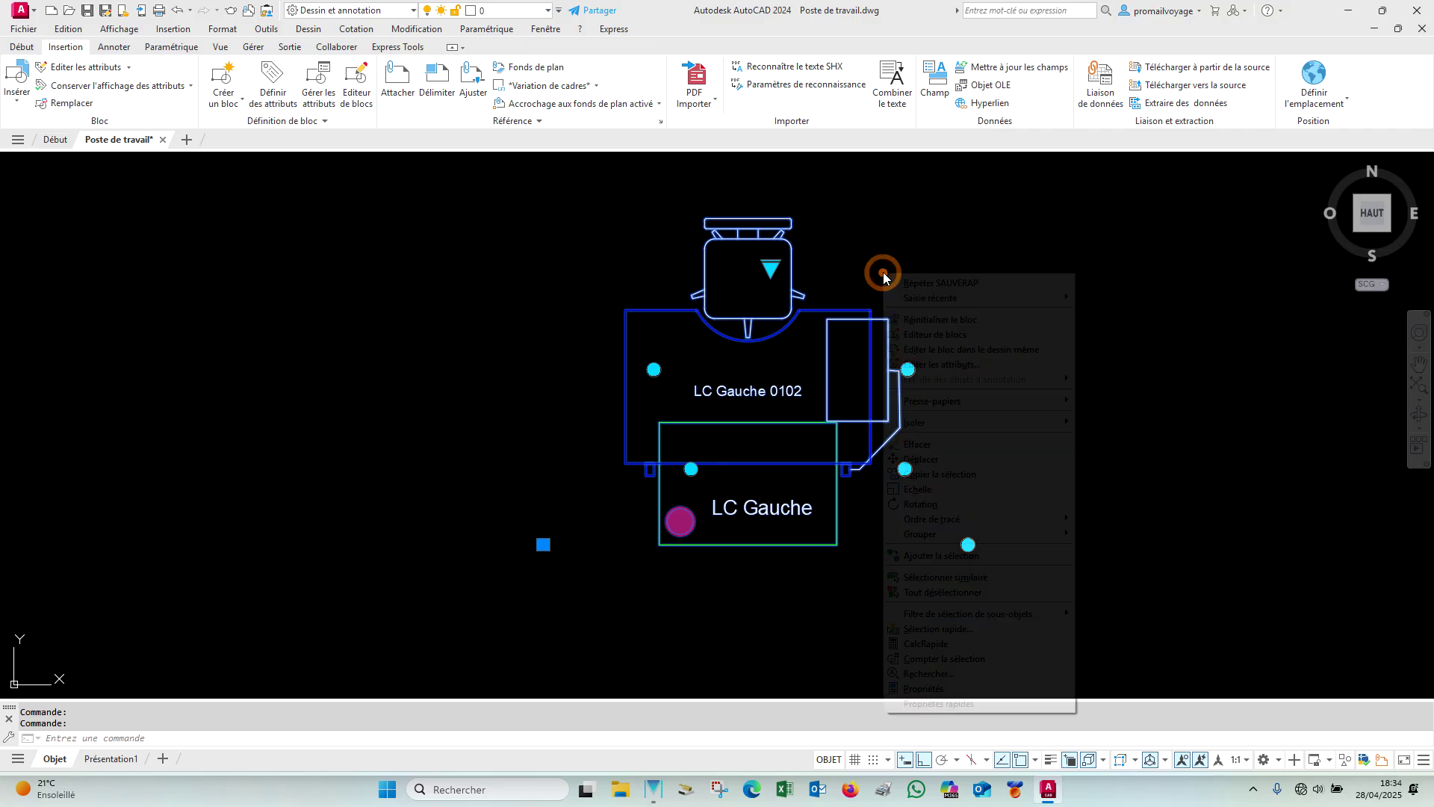
click(1011, 339)
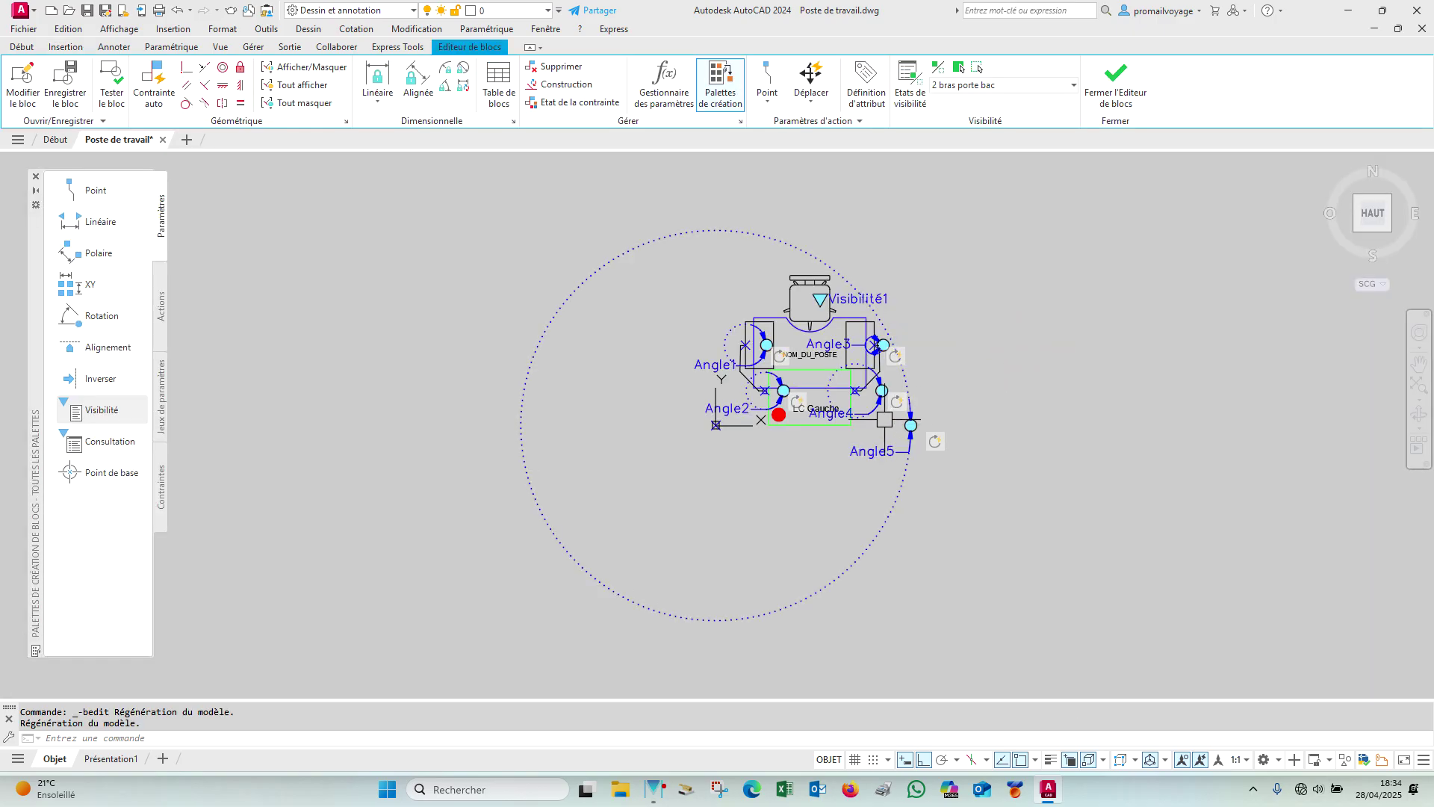
scroll(807, 404, up, 4)
click(739, 486)
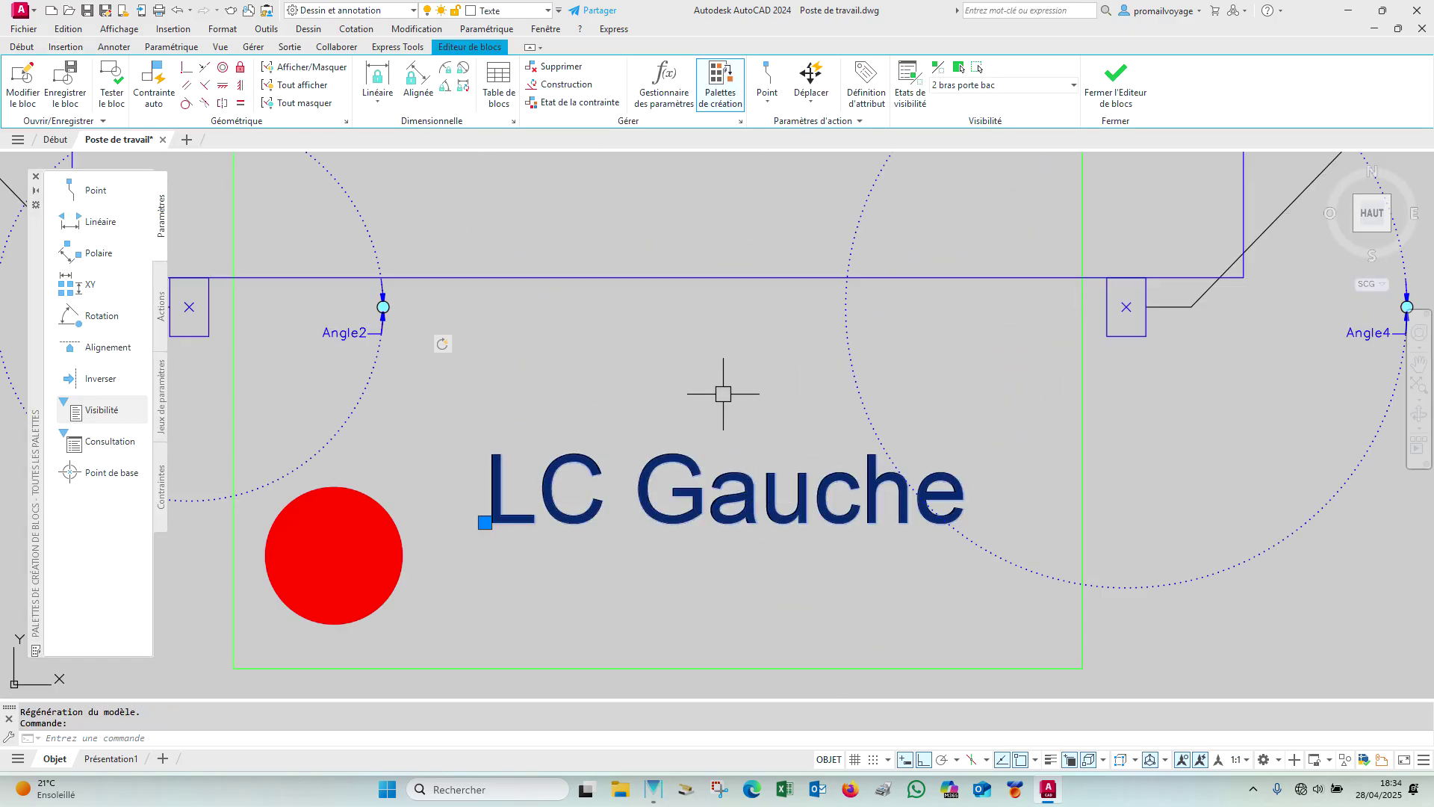
text(ef)
key(Return)
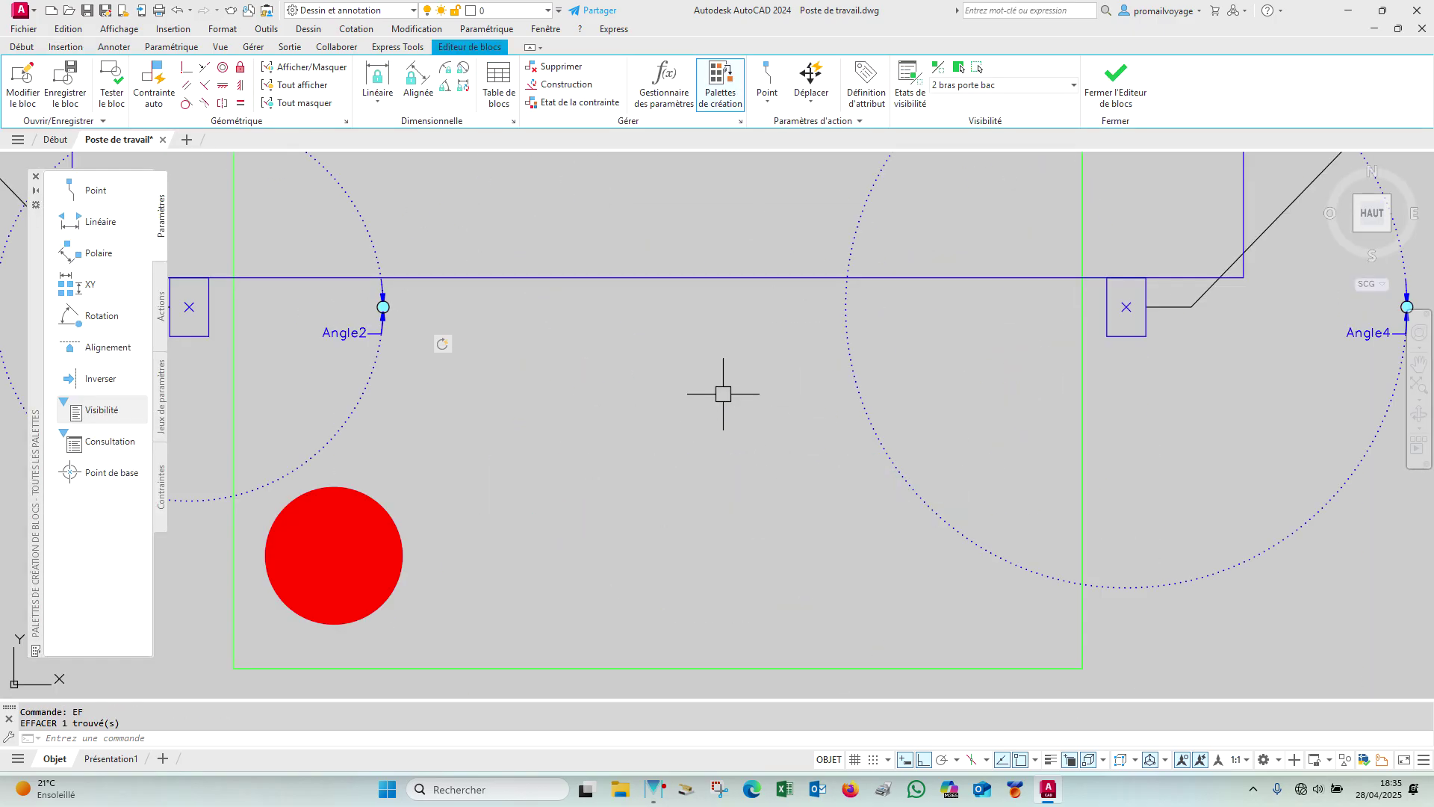
Step: Add a flip parameter with its base point at 0,0, a vertical reflection line and its label beside the line
scroll(728, 390, down, 5)
middle_drag(779, 348, 781, 404)
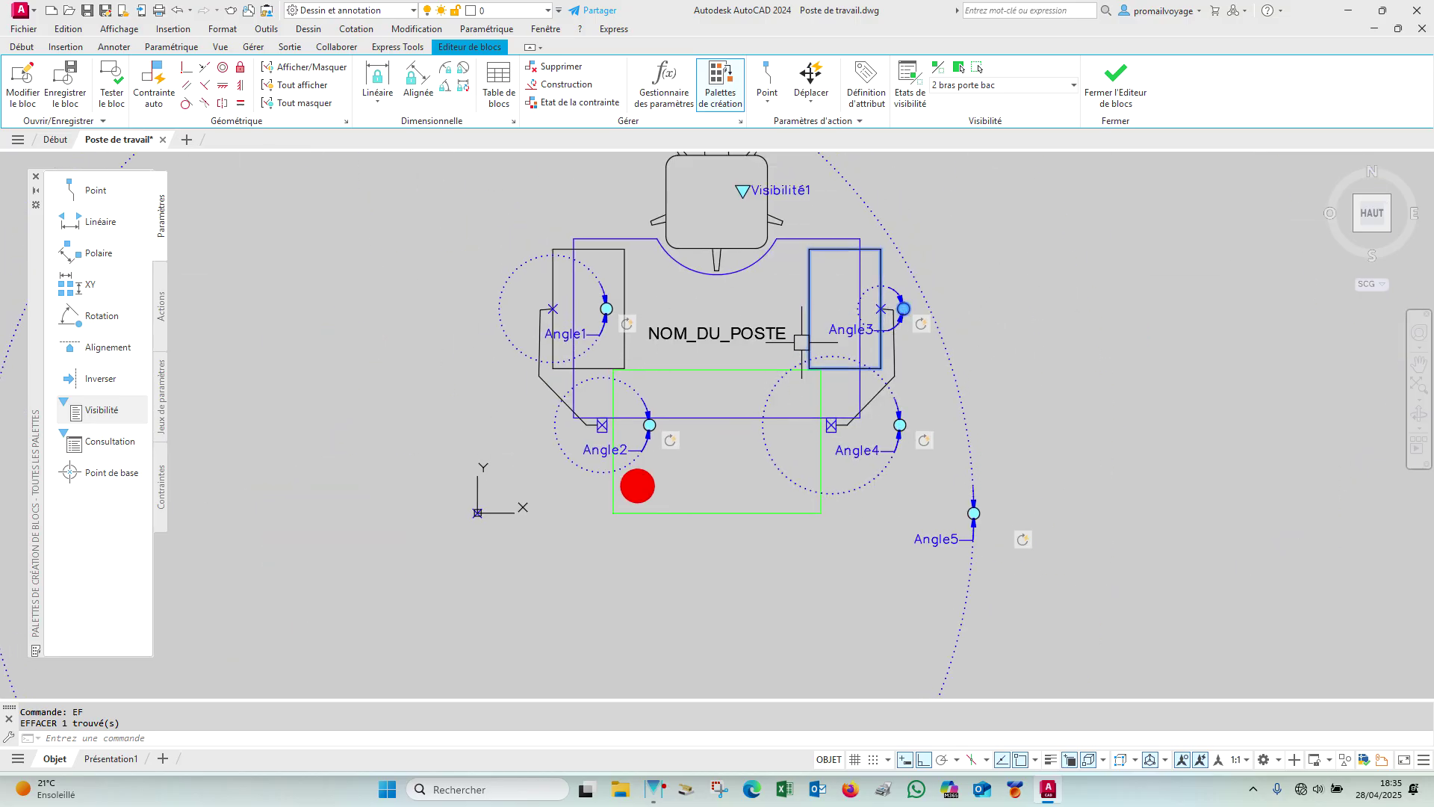
middle_drag(792, 357, 799, 433)
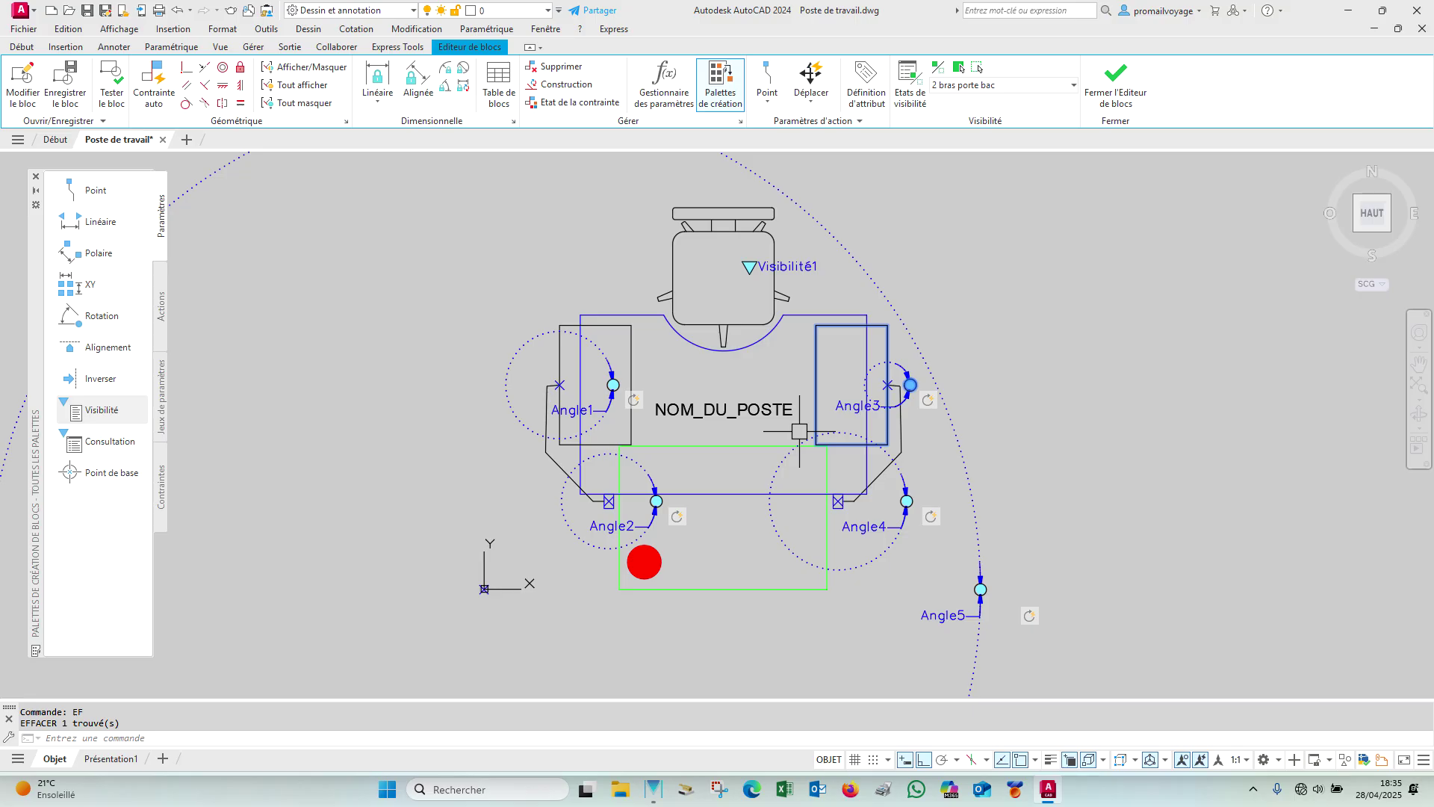
mouse_move(576, 532)
middle_down()
mouse_move(650, 486)
mouse_move(723, 485)
middle_up()
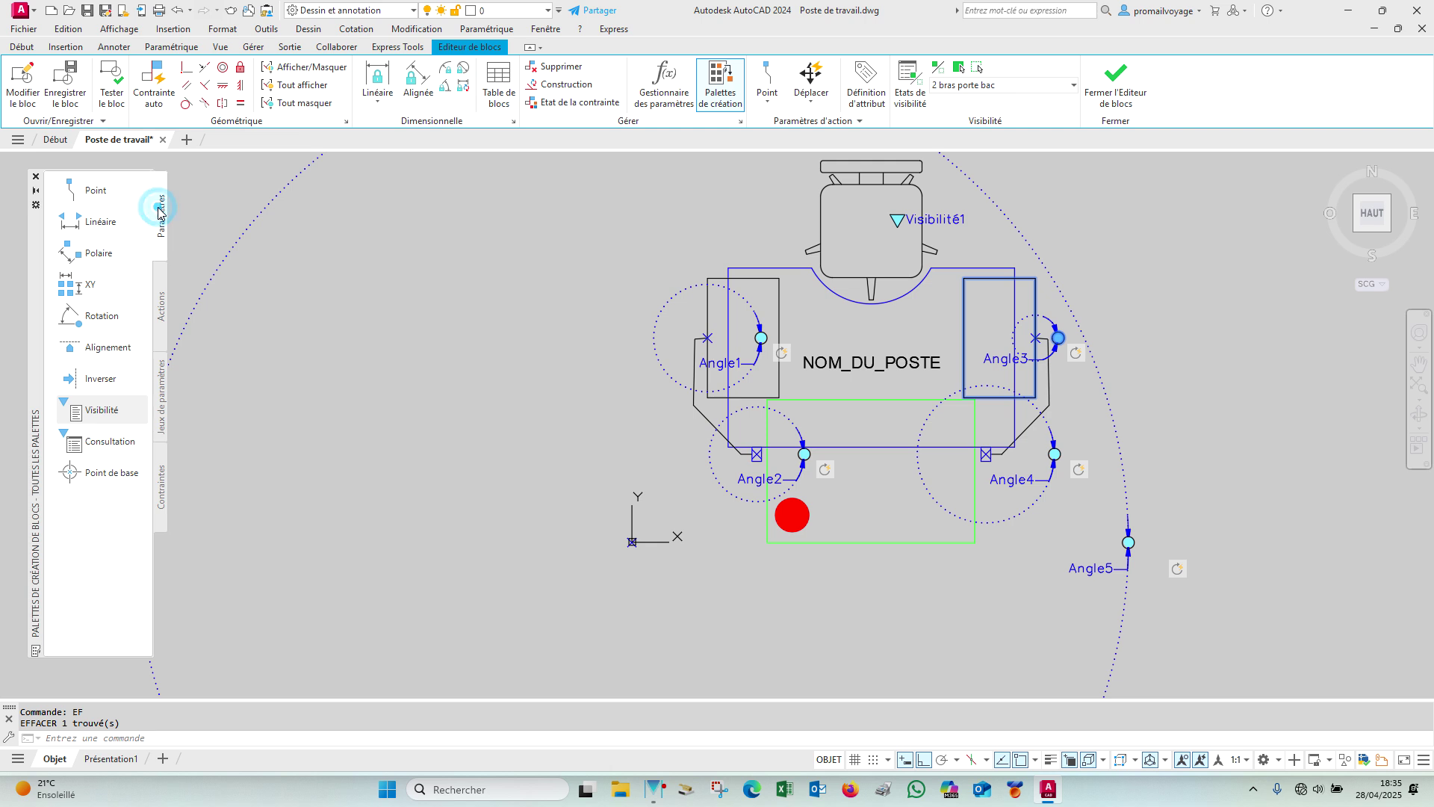
click(81, 381)
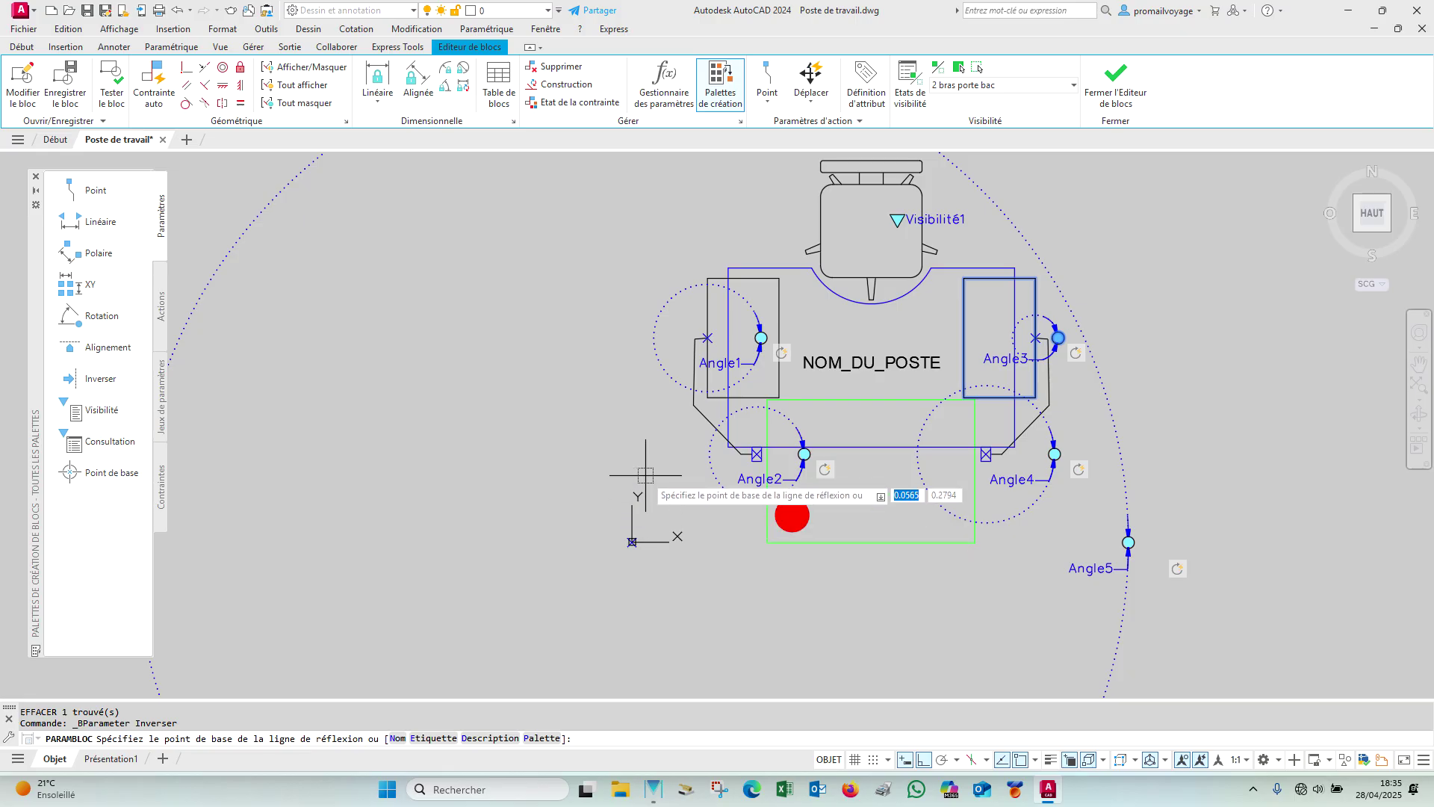
text(0)
key(Tab)
text(0)
key(Return)
click(629, 411)
click(642, 412)
Step: Move the flip parameter straight up along its vertical reflection line, away from the block's origin
scroll(630, 539, up, 5)
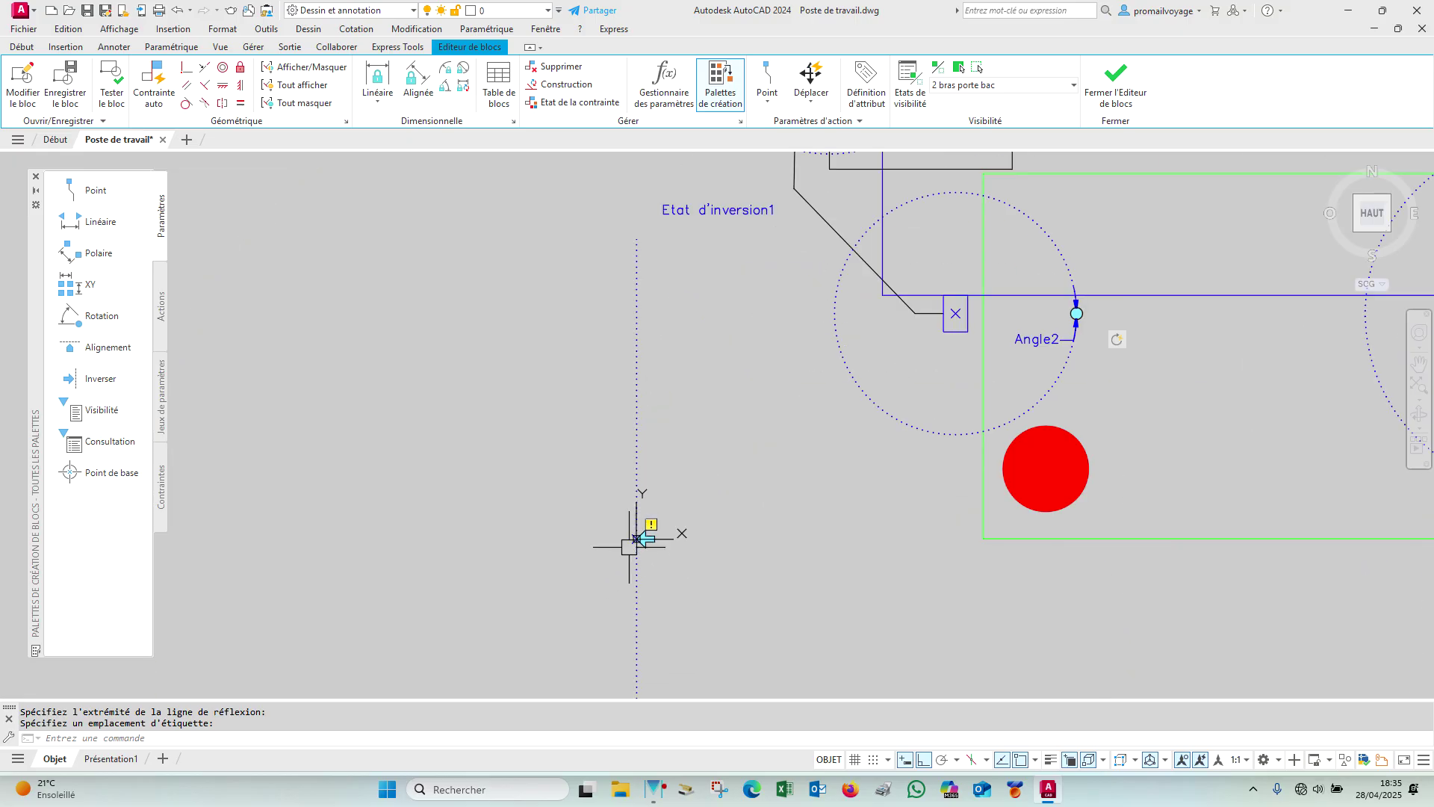
scroll(636, 560, down, 3)
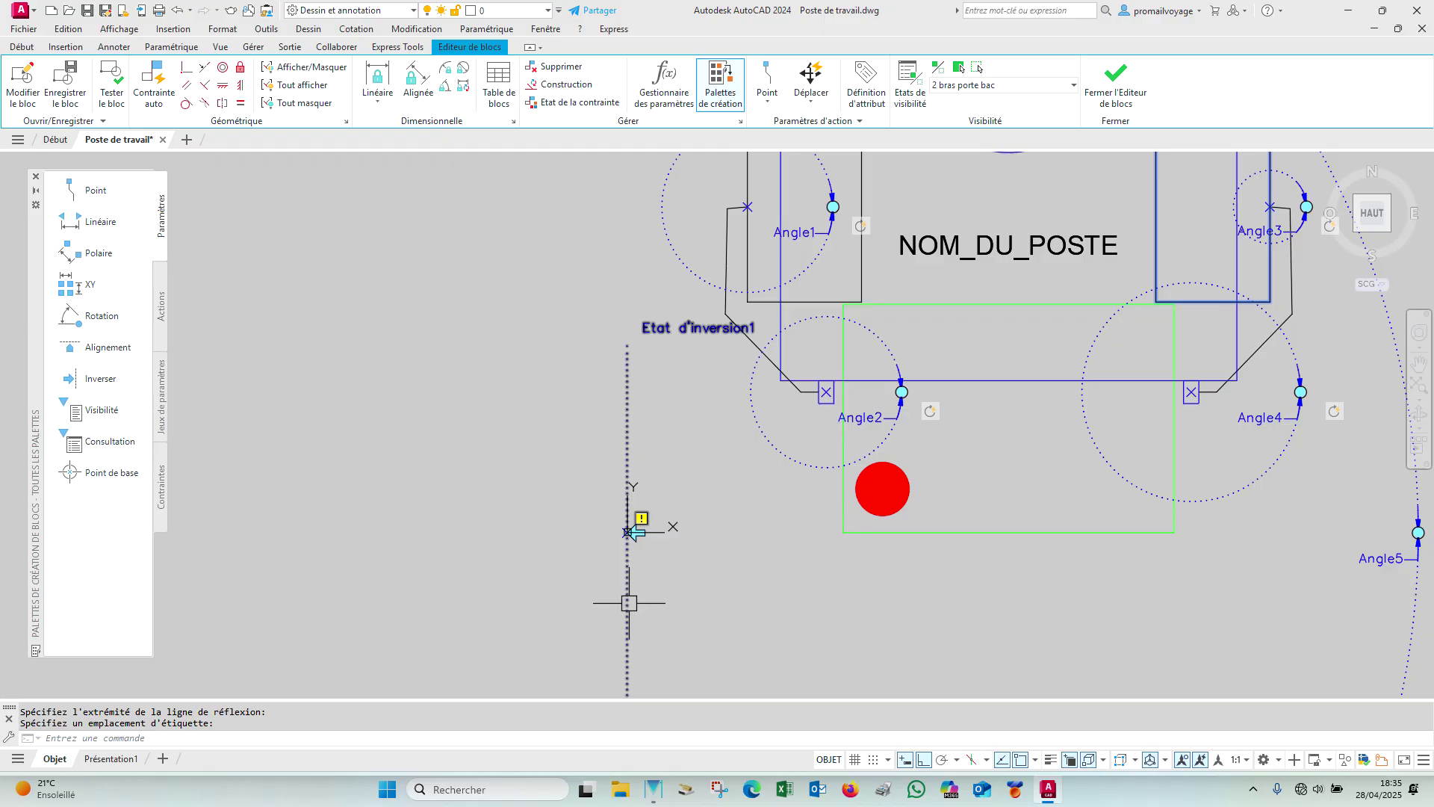
click(629, 581)
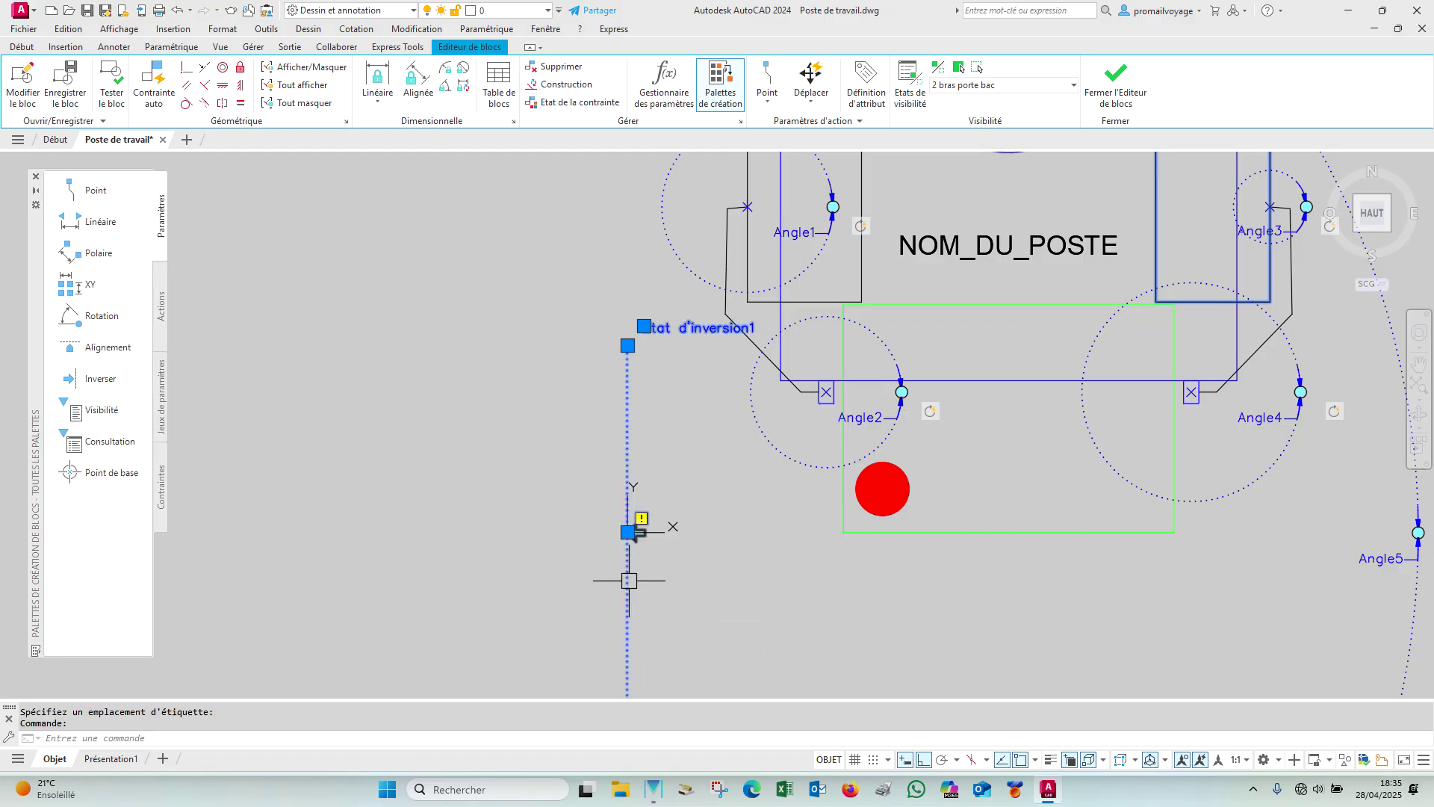
click(22, 47)
click(205, 67)
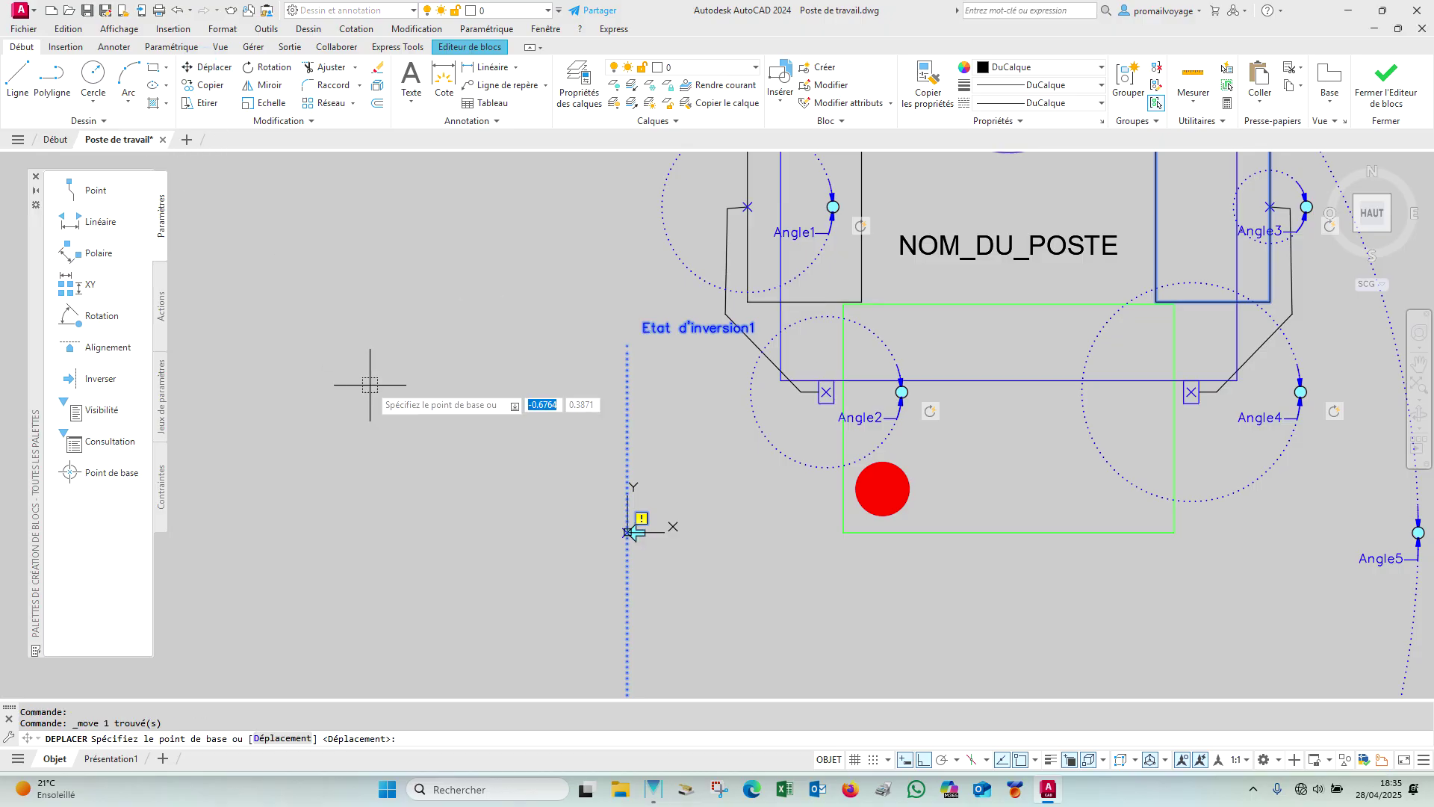
scroll(483, 454, down, 2)
click(512, 490)
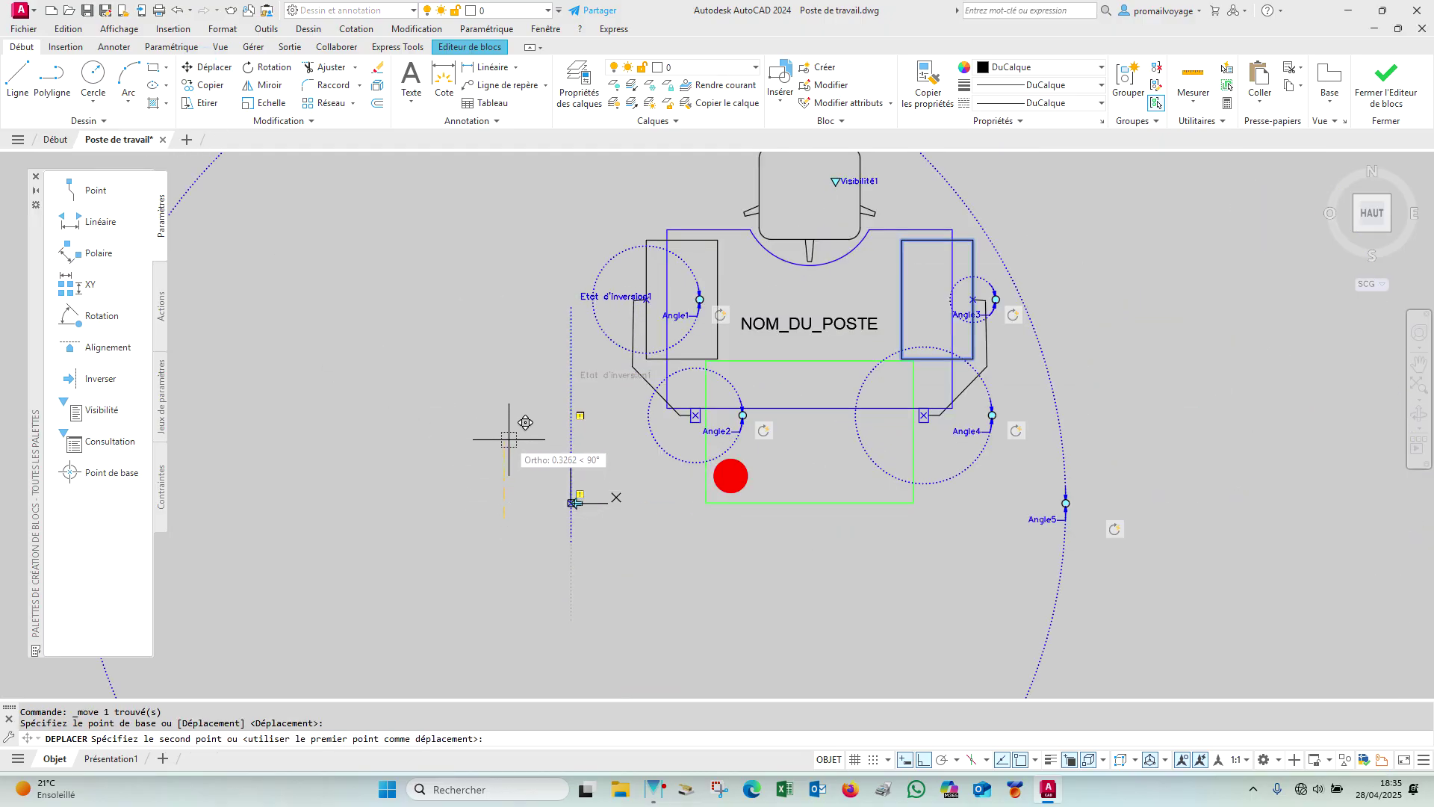
click(509, 413)
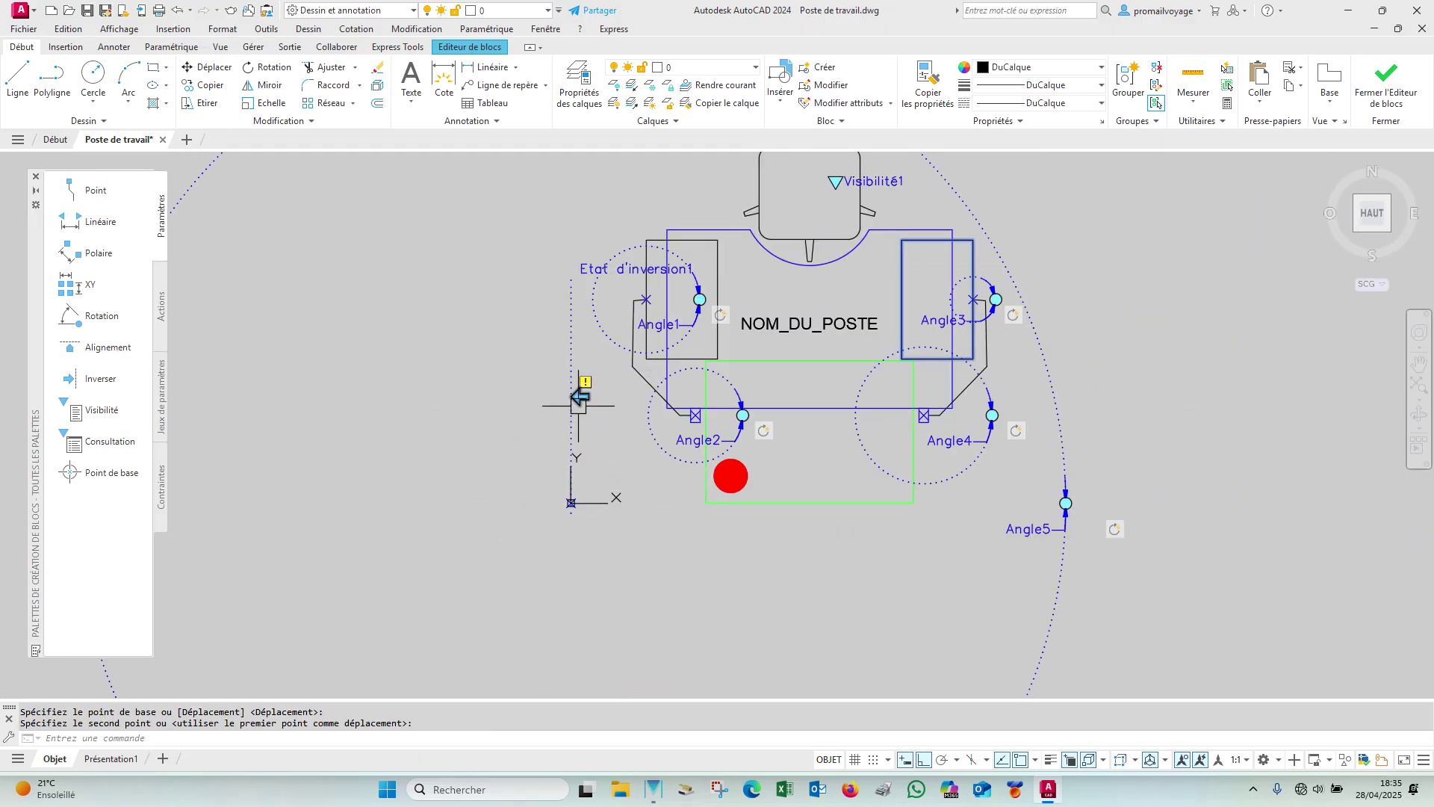
Step: Add a flip action to the flip parameter, with all of the block's objects and parameters as its selection set
scroll(580, 404, up, 4)
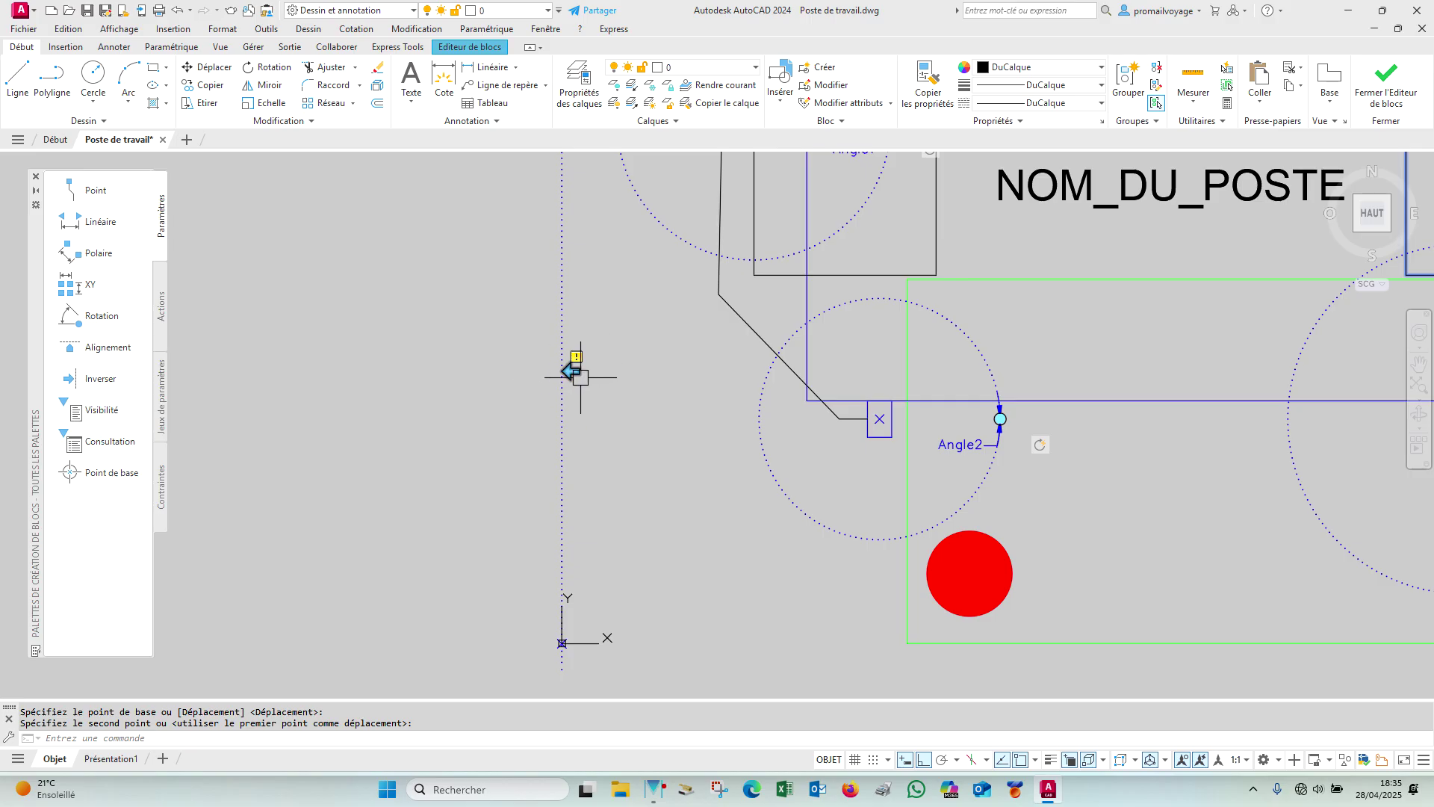
scroll(571, 371, down, 6)
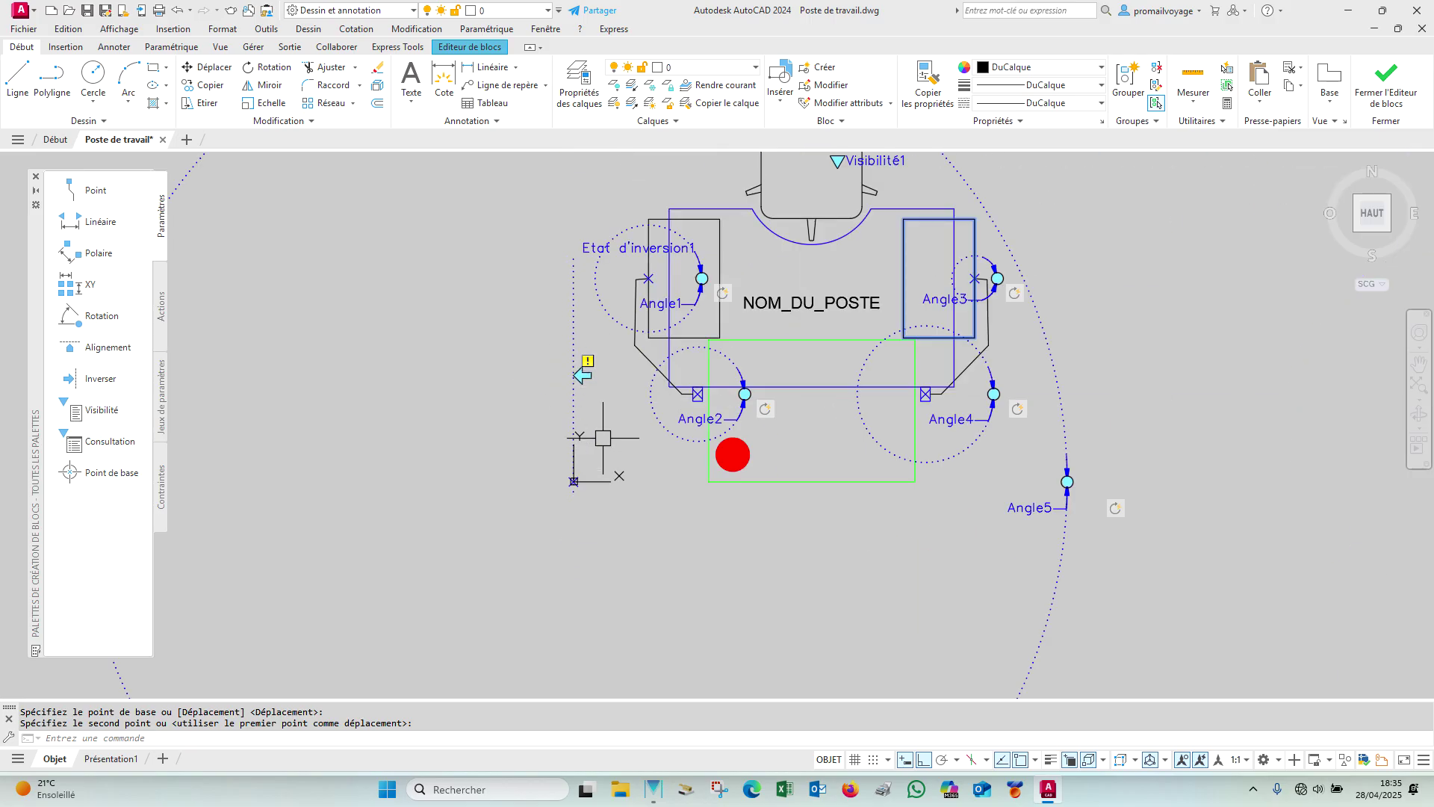
click(162, 302)
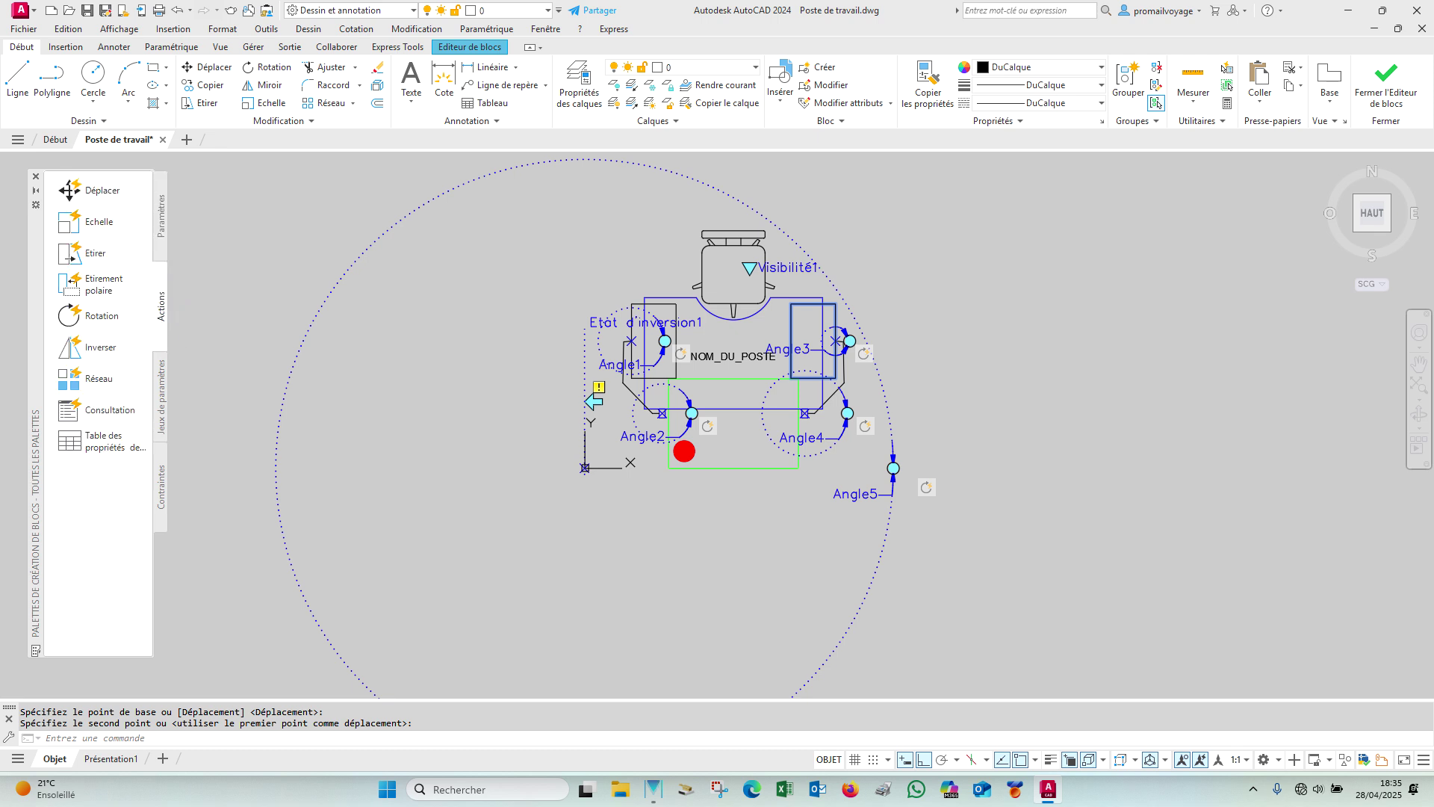
click(110, 349)
click(583, 354)
scroll(583, 353, down, 4)
click(914, 539)
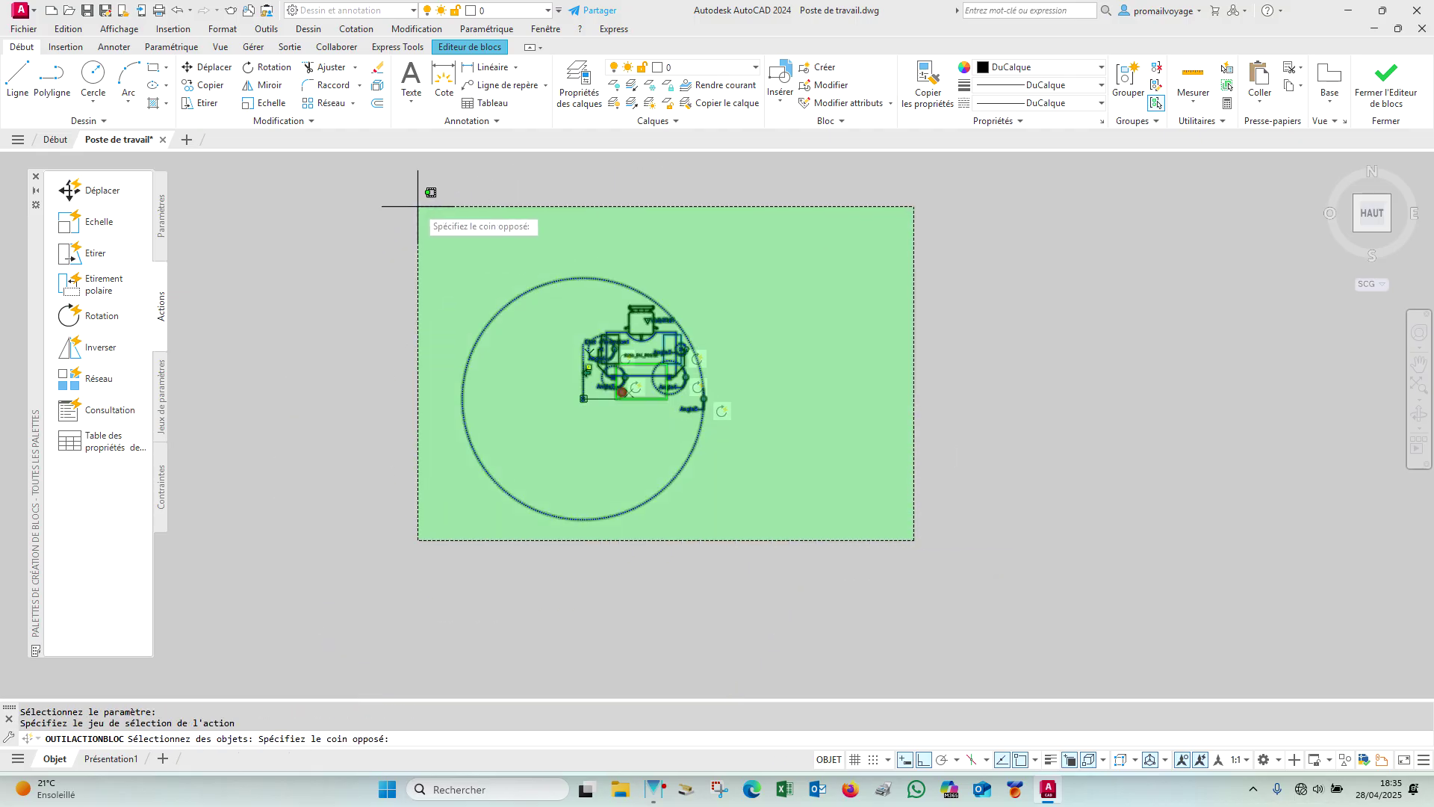
click(421, 205)
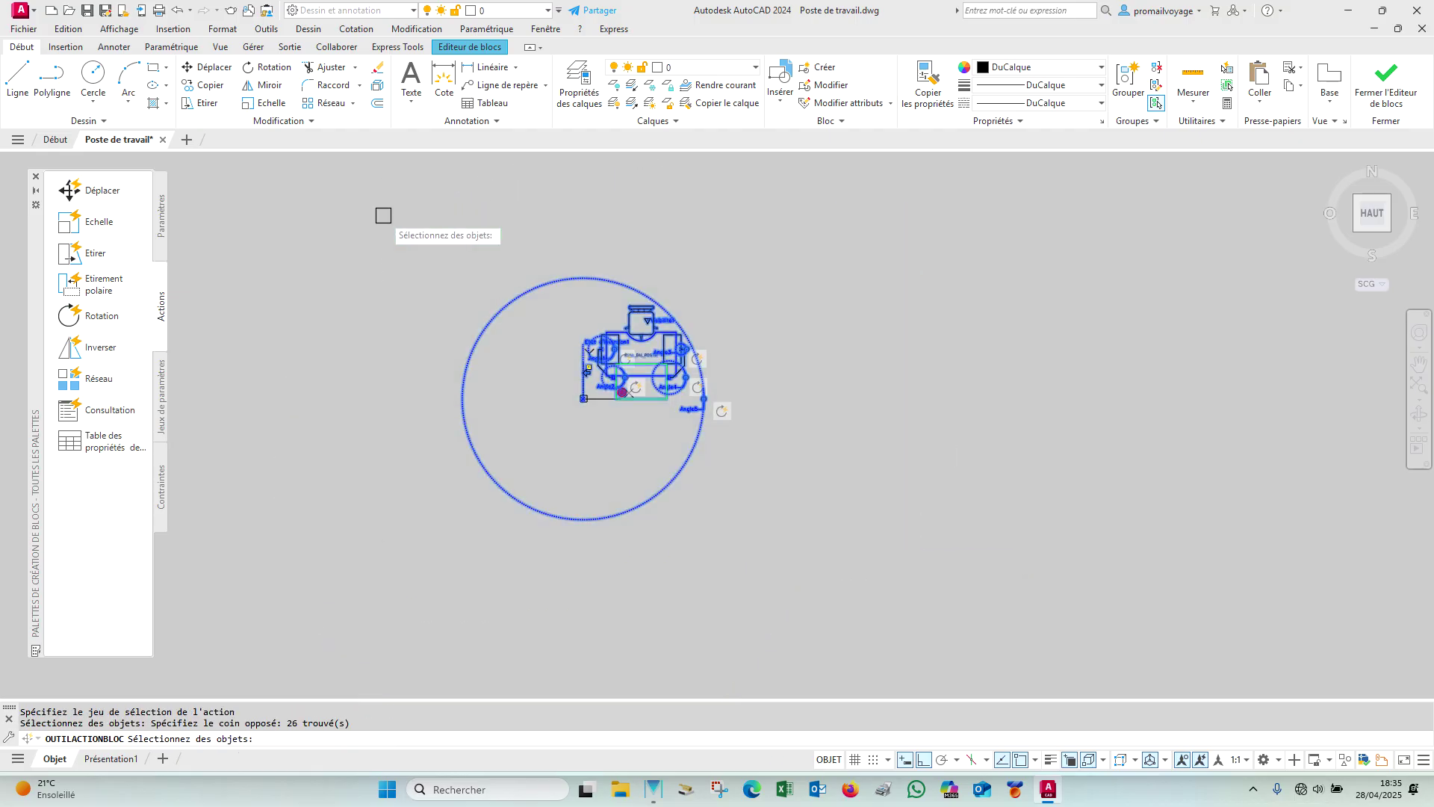
key(Return)
scroll(631, 362, up, 4)
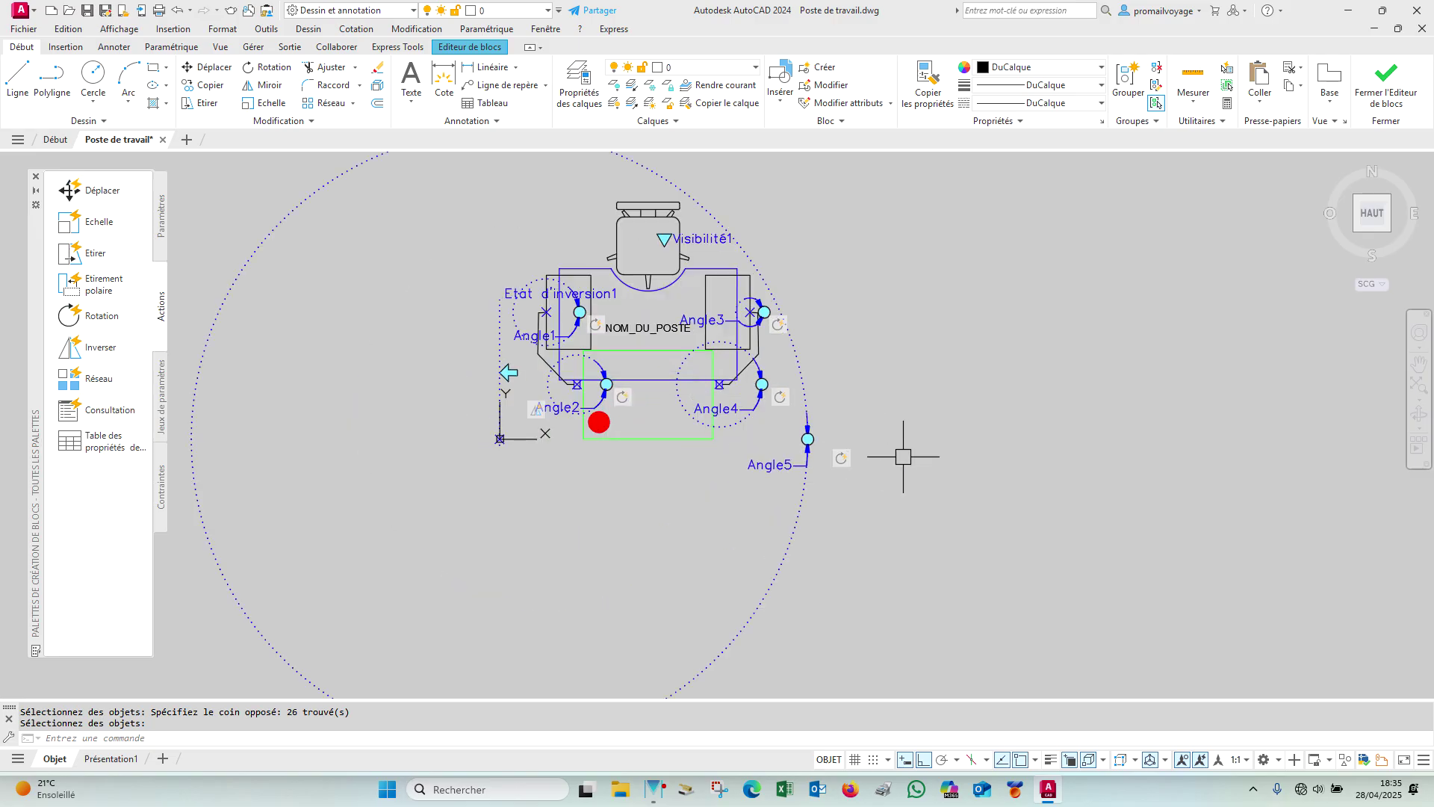
Step: Modify the selection set of the Angle5 rotation action to add all of the block's objects, including the flip parameter
right_click(842, 461)
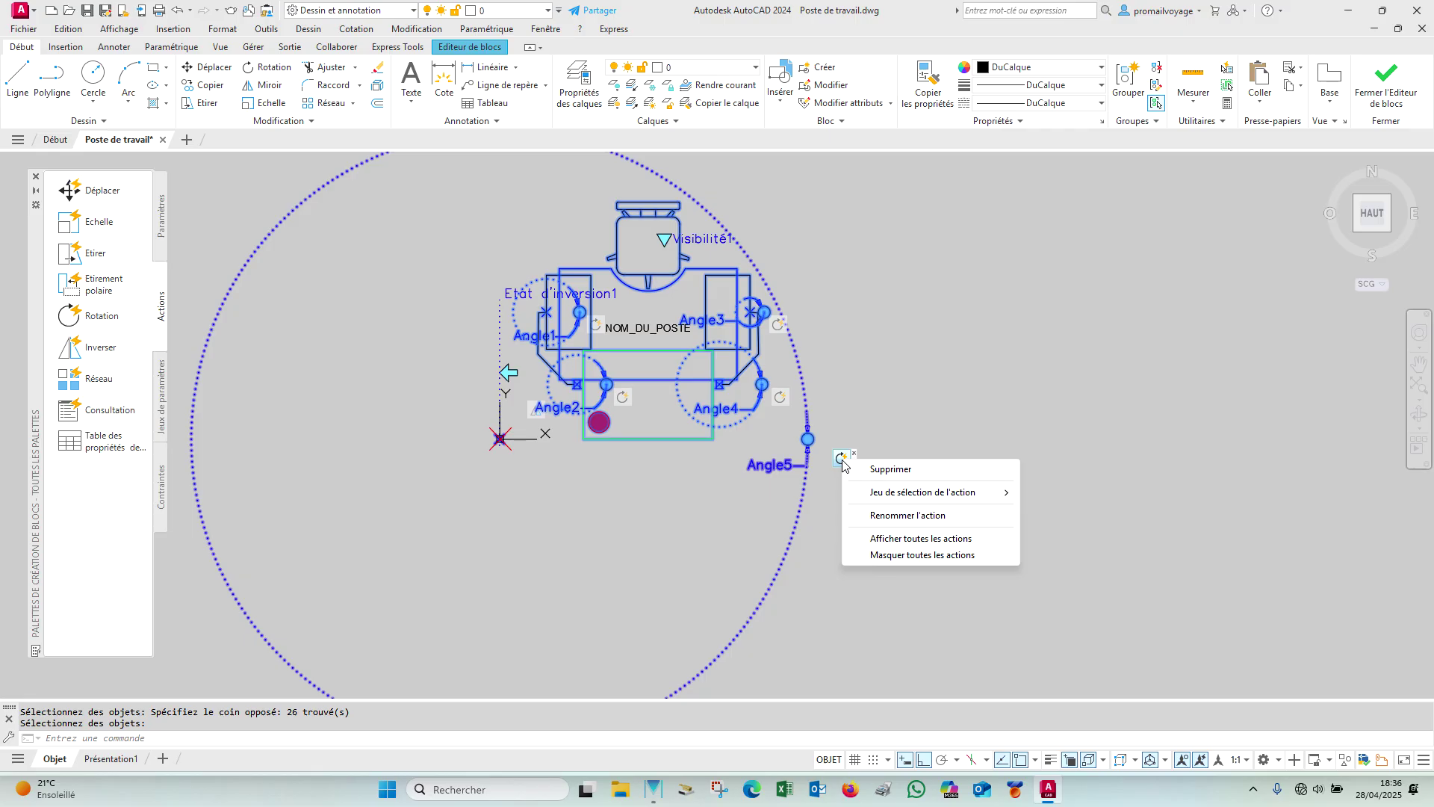
mouse_move(911, 492)
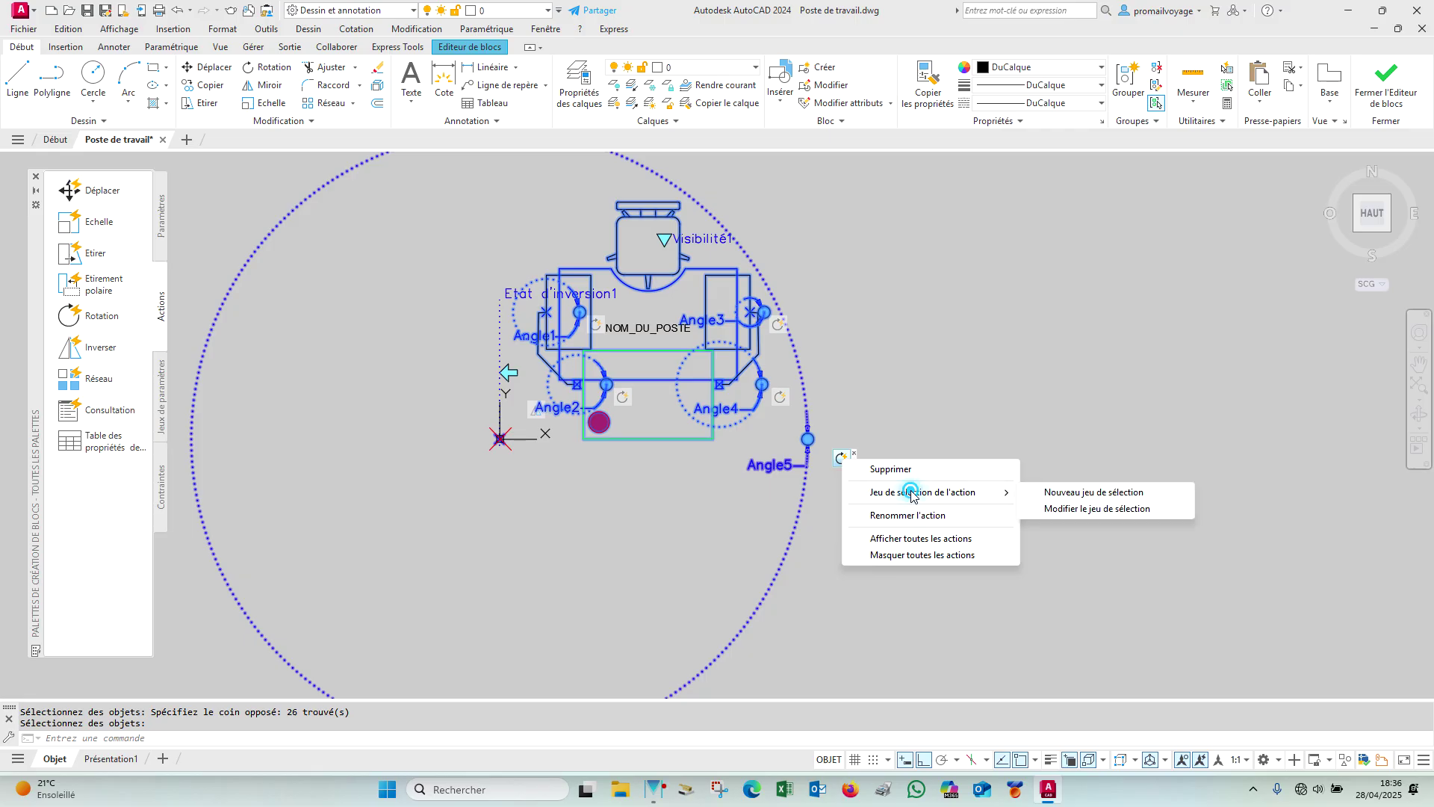
click(1086, 509)
scroll(964, 553, down, 2)
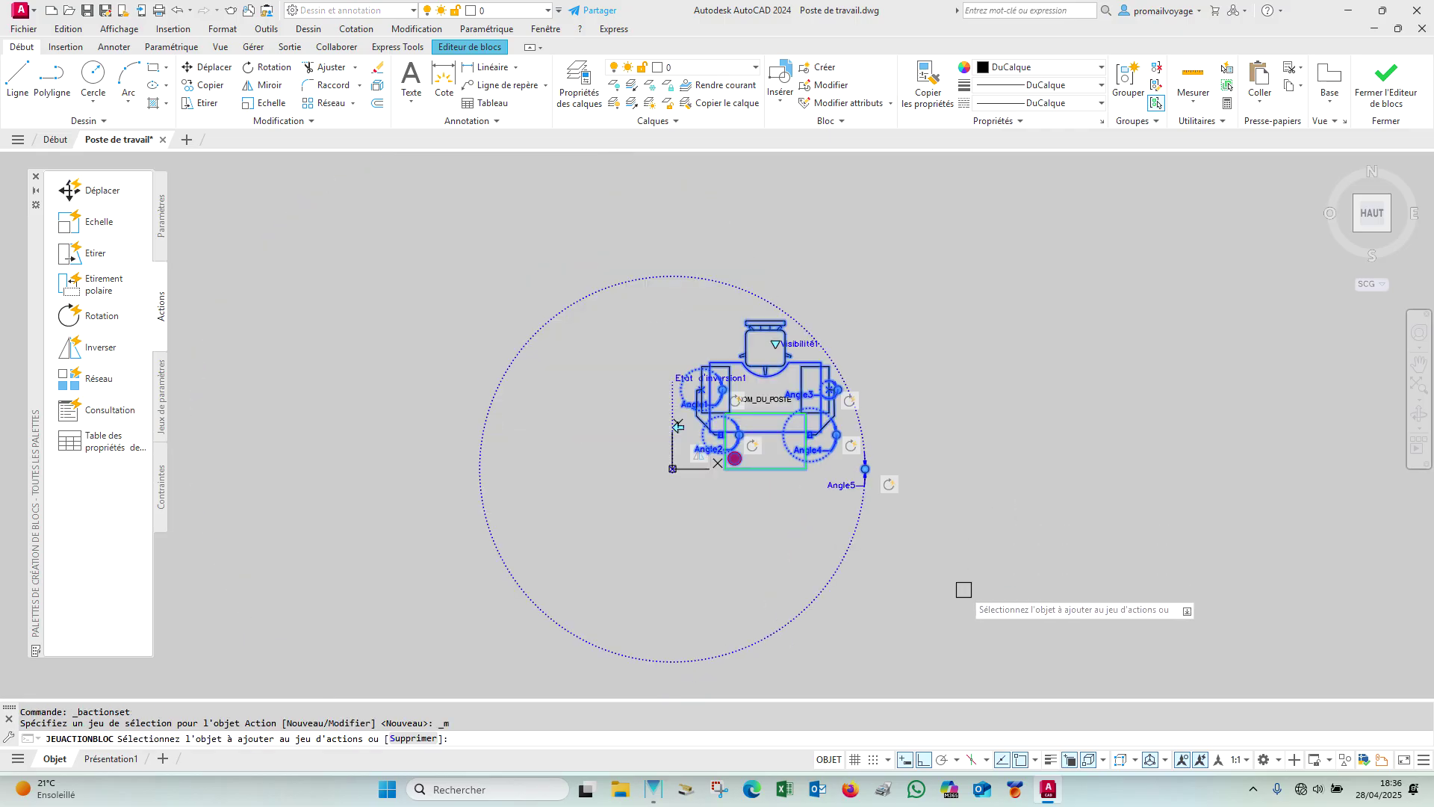
click(990, 606)
click(558, 219)
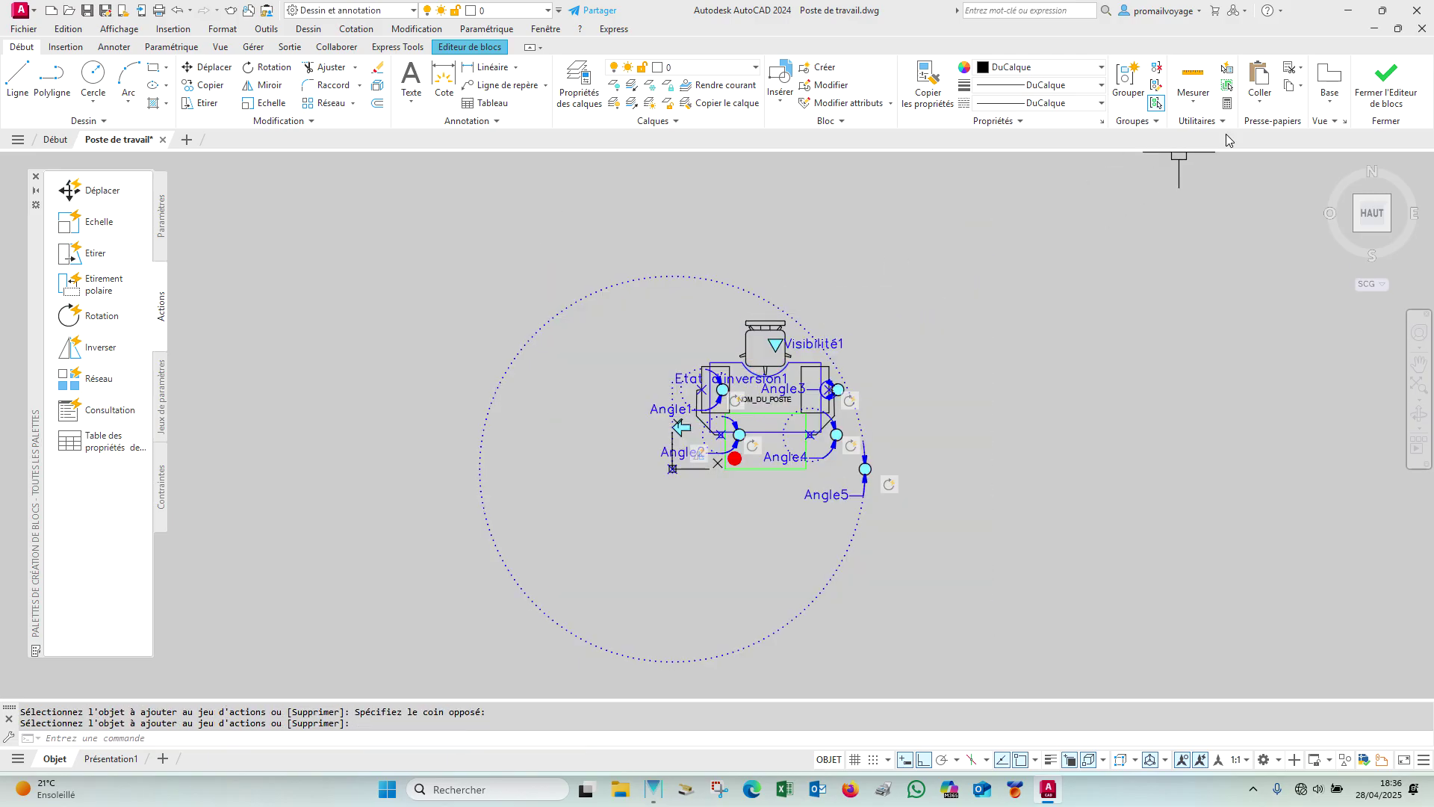
Step: Close the block editor keeping the changes to the block, and save the drawing
click(1386, 82)
key(Return)
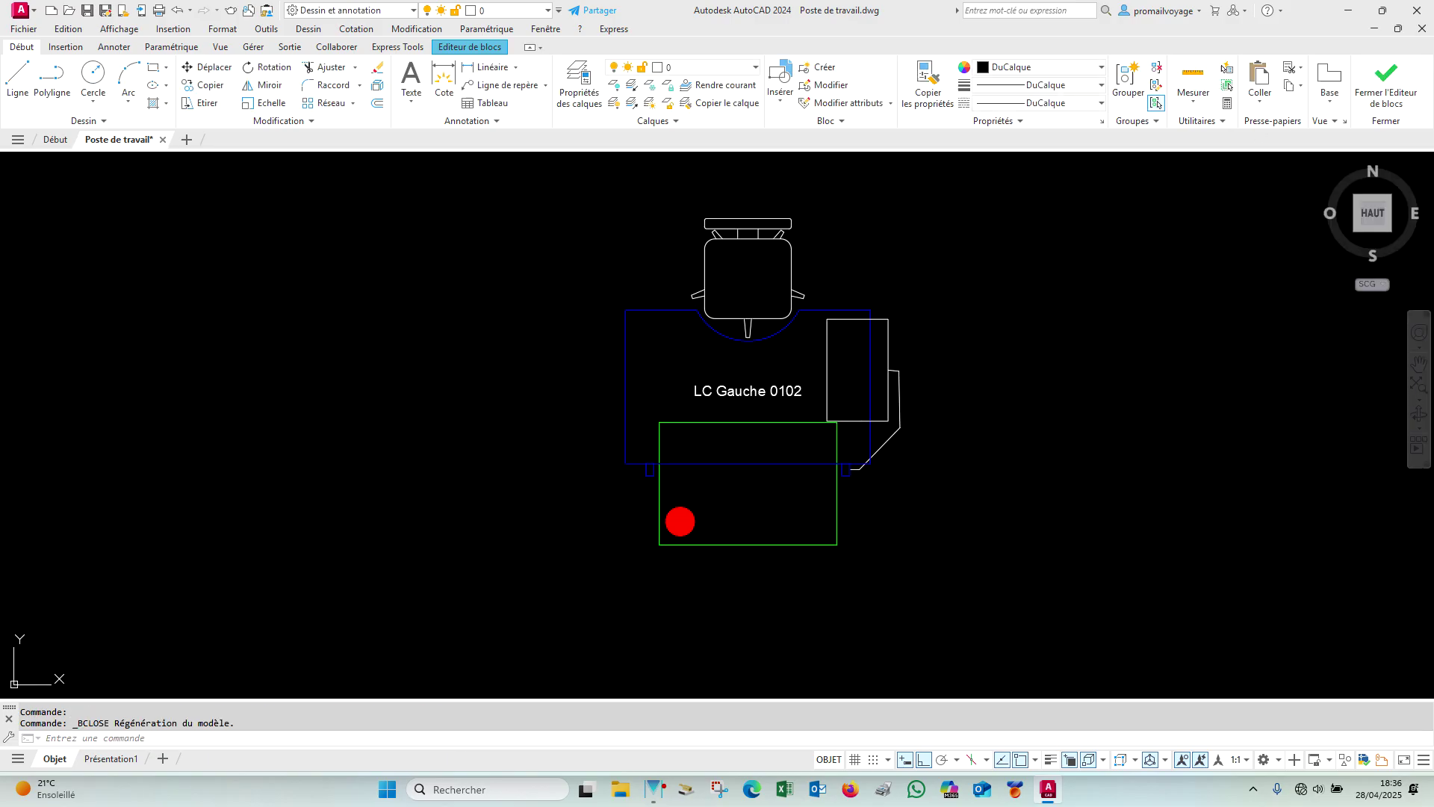
scroll(795, 375, down, 2)
key(ctrl+s)
Step: Switch the workstation block to the visibility state that shows both arms with their trays
click(803, 339)
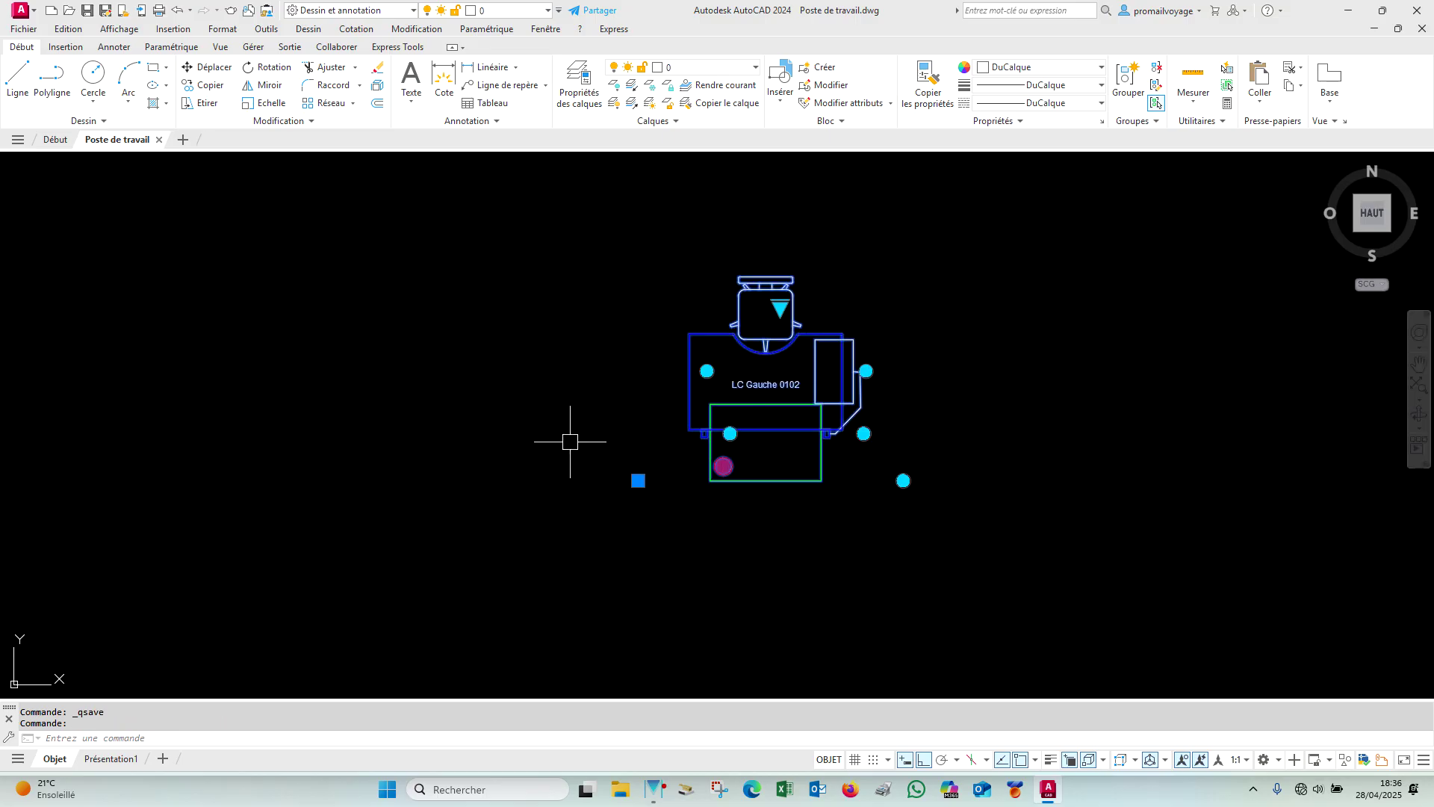
click(780, 307)
click(849, 318)
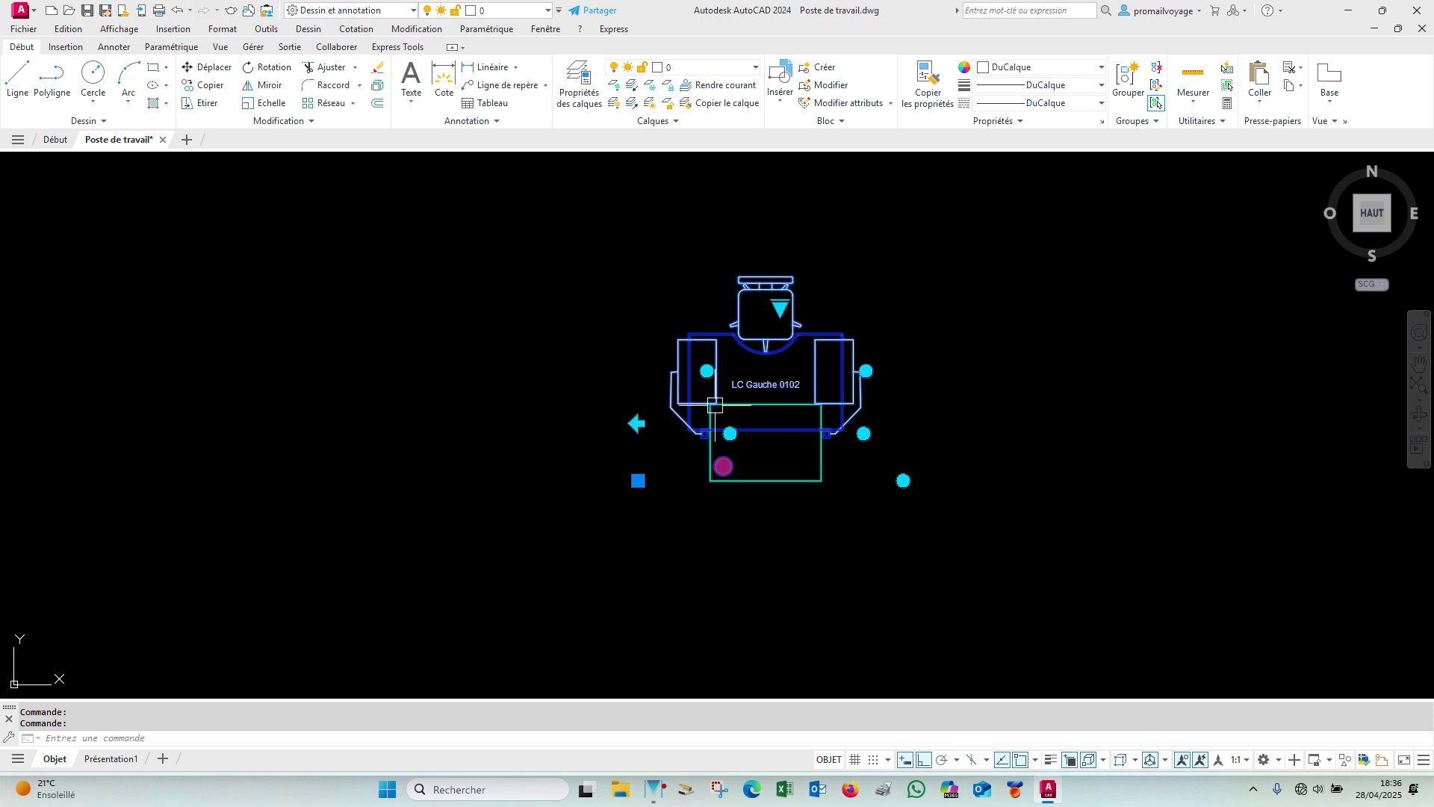
Step: Reopen the workstation block in the block editor, show the flip parameter in all visibility states, and close the editor keeping the change
right_click(843, 278)
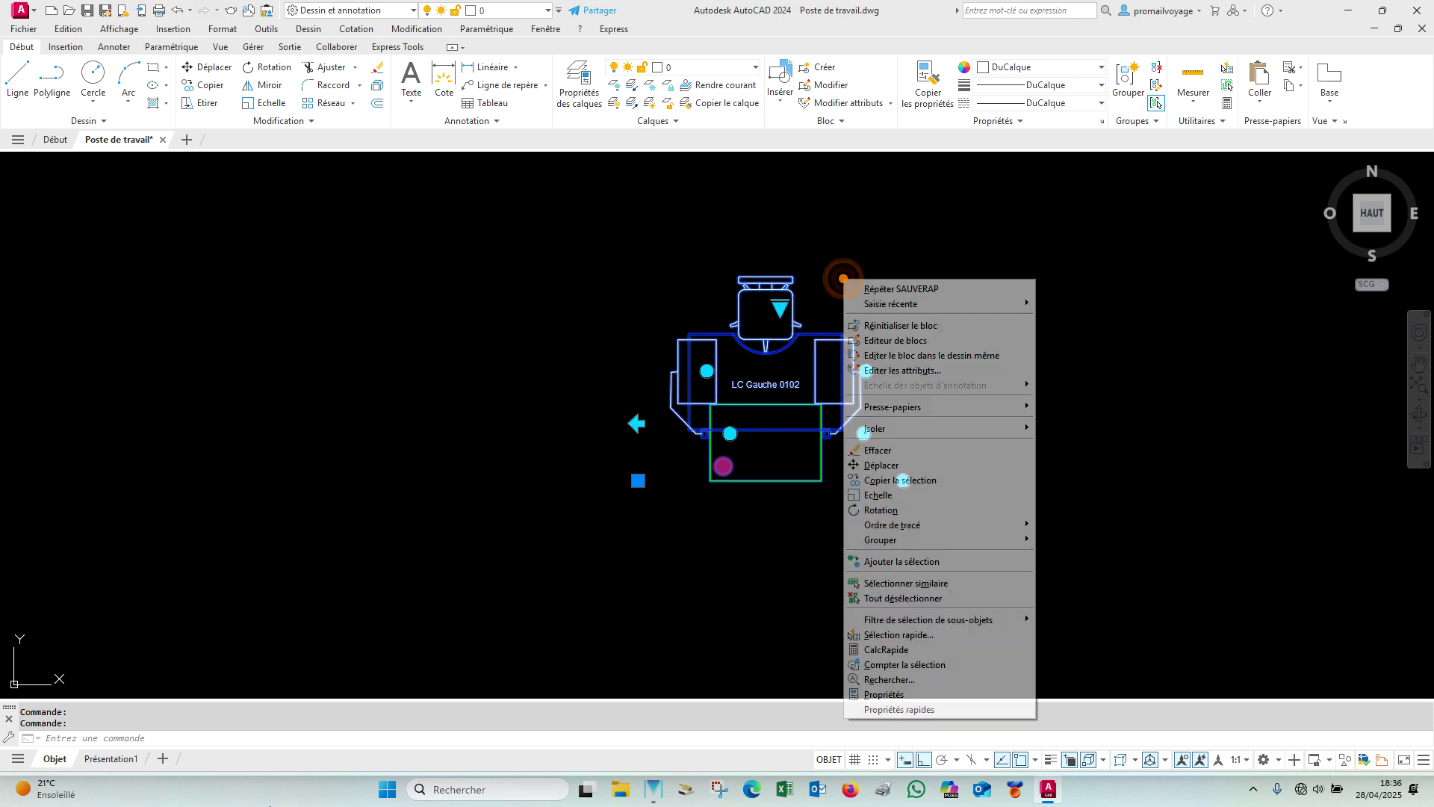
click(919, 341)
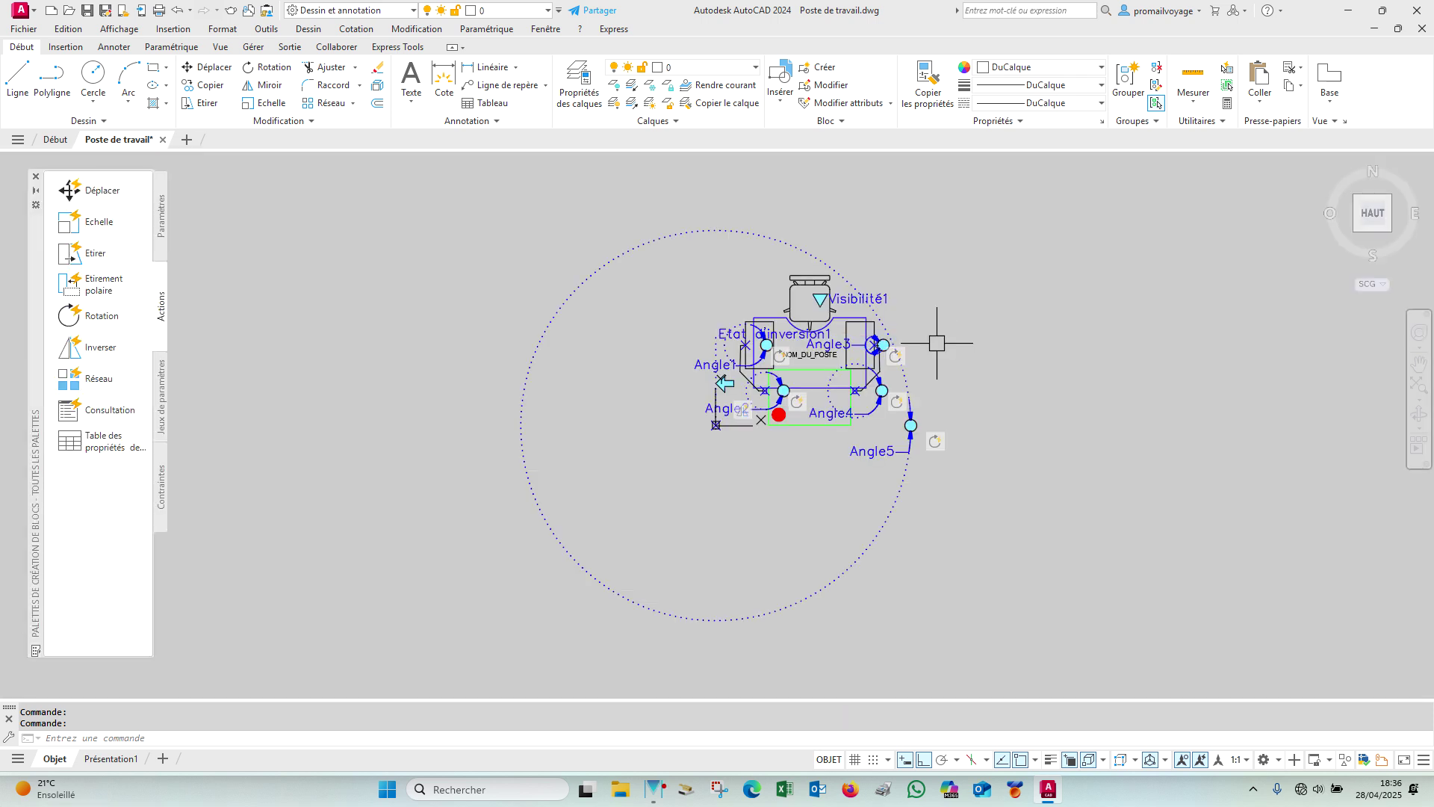
middle_drag(733, 396, 867, 476)
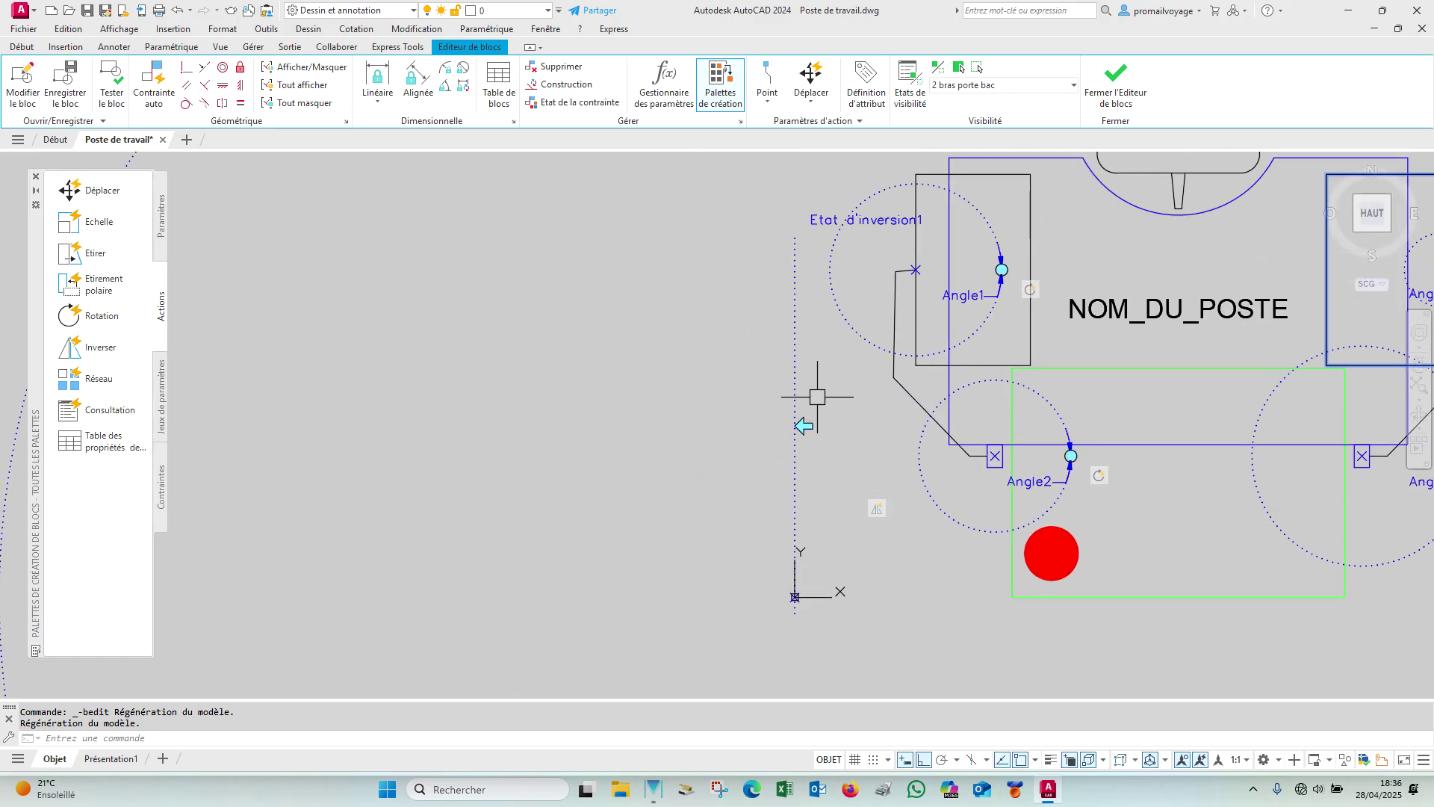
click(791, 364)
right_click(739, 309)
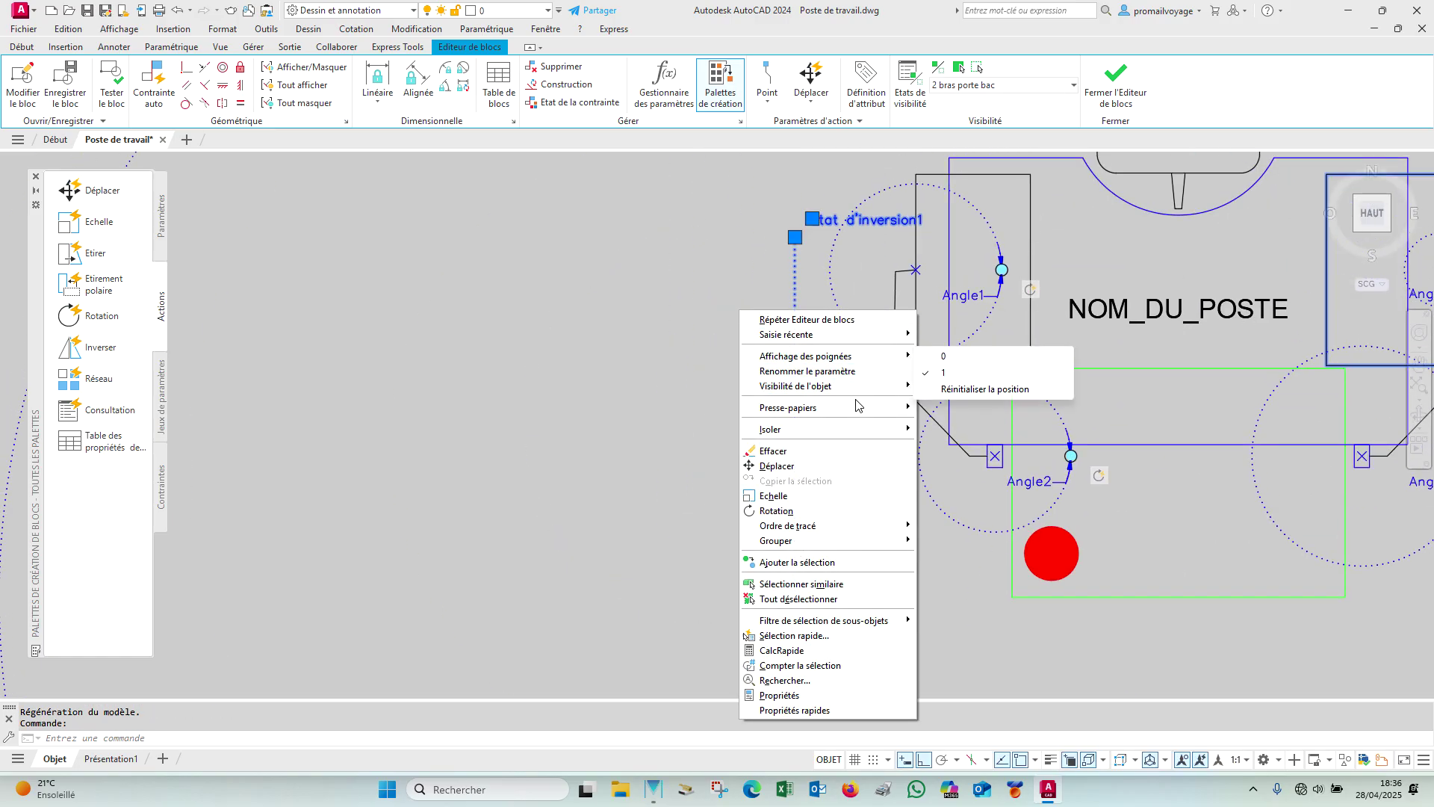
mouse_move(852, 390)
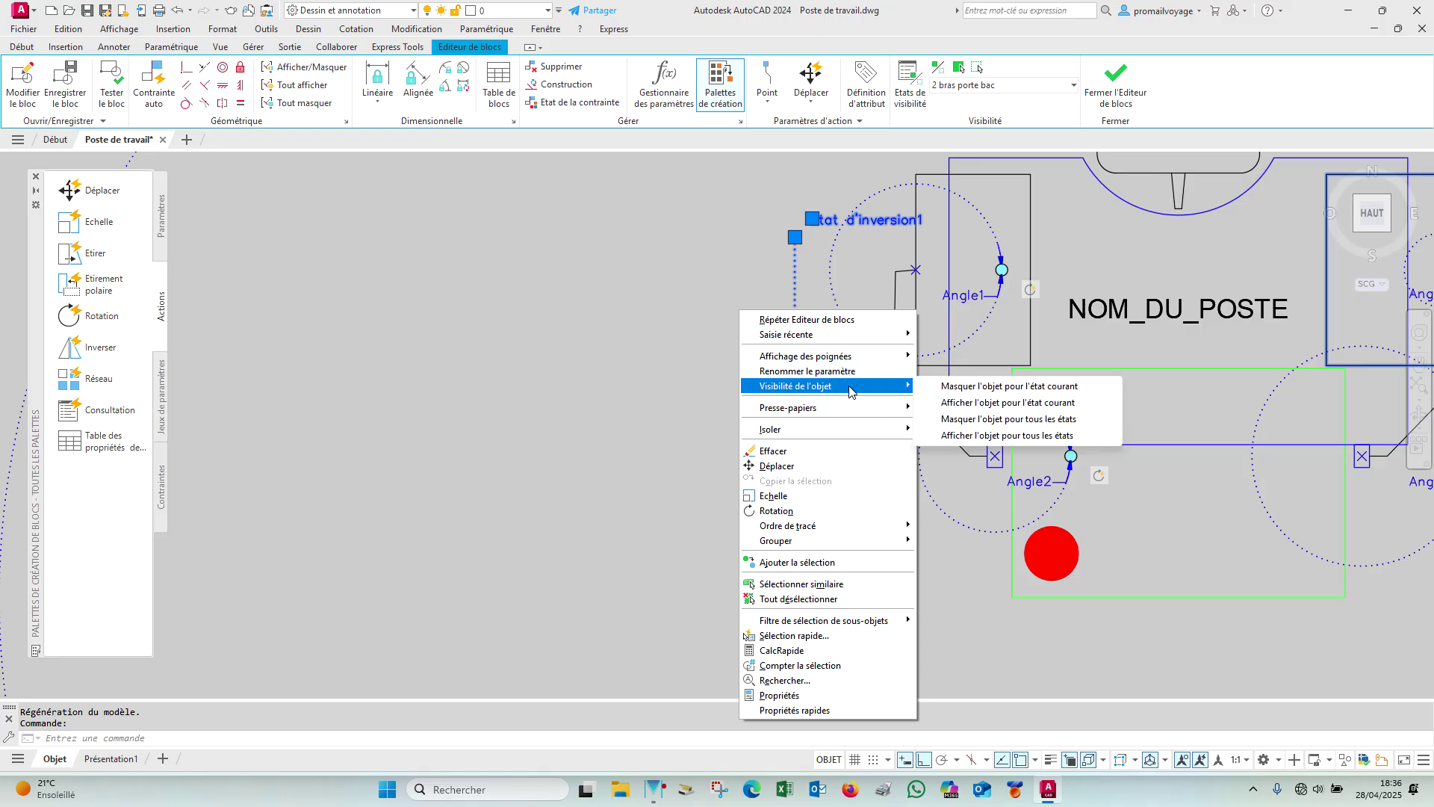
click(1079, 435)
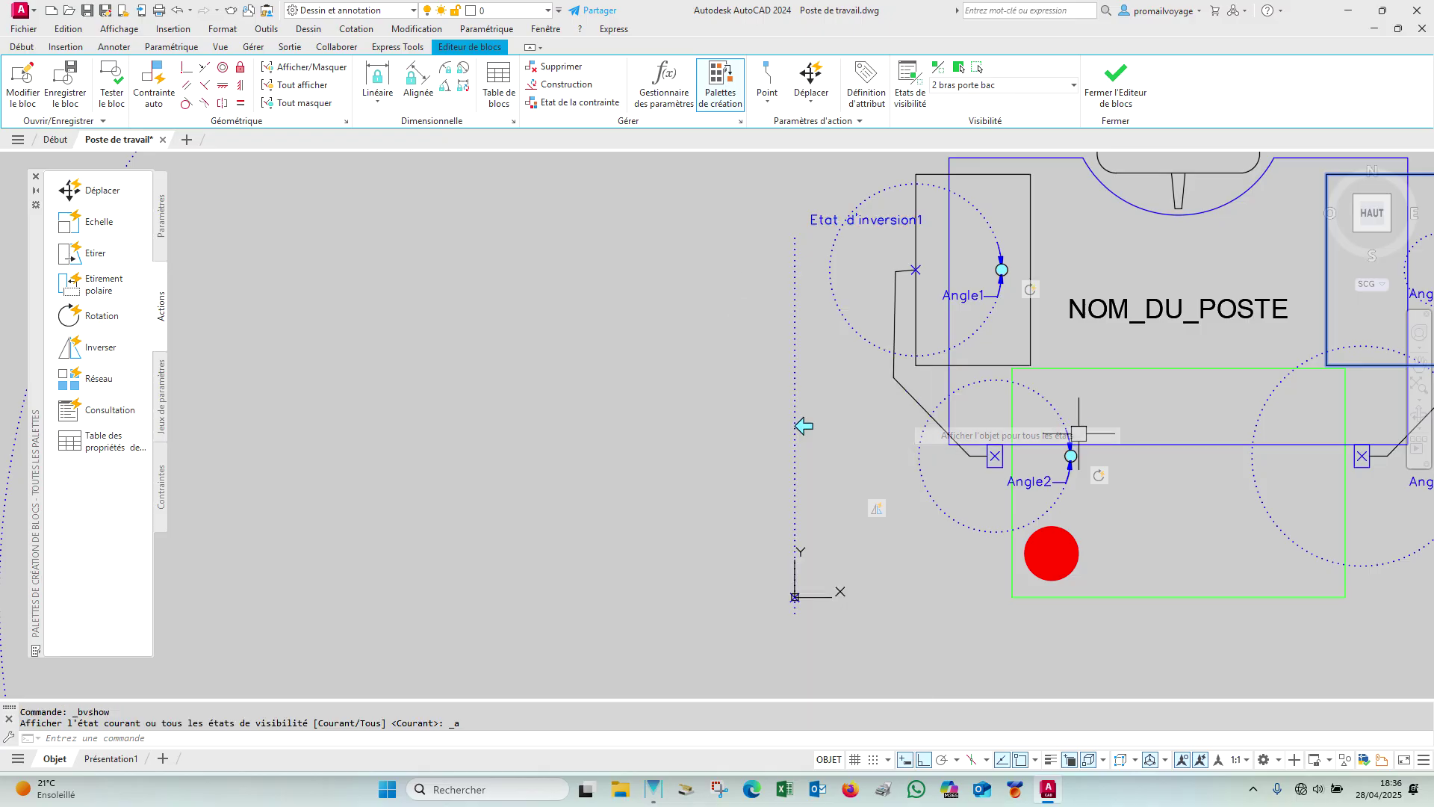
scroll(650, 396, down, 3)
click(1114, 79)
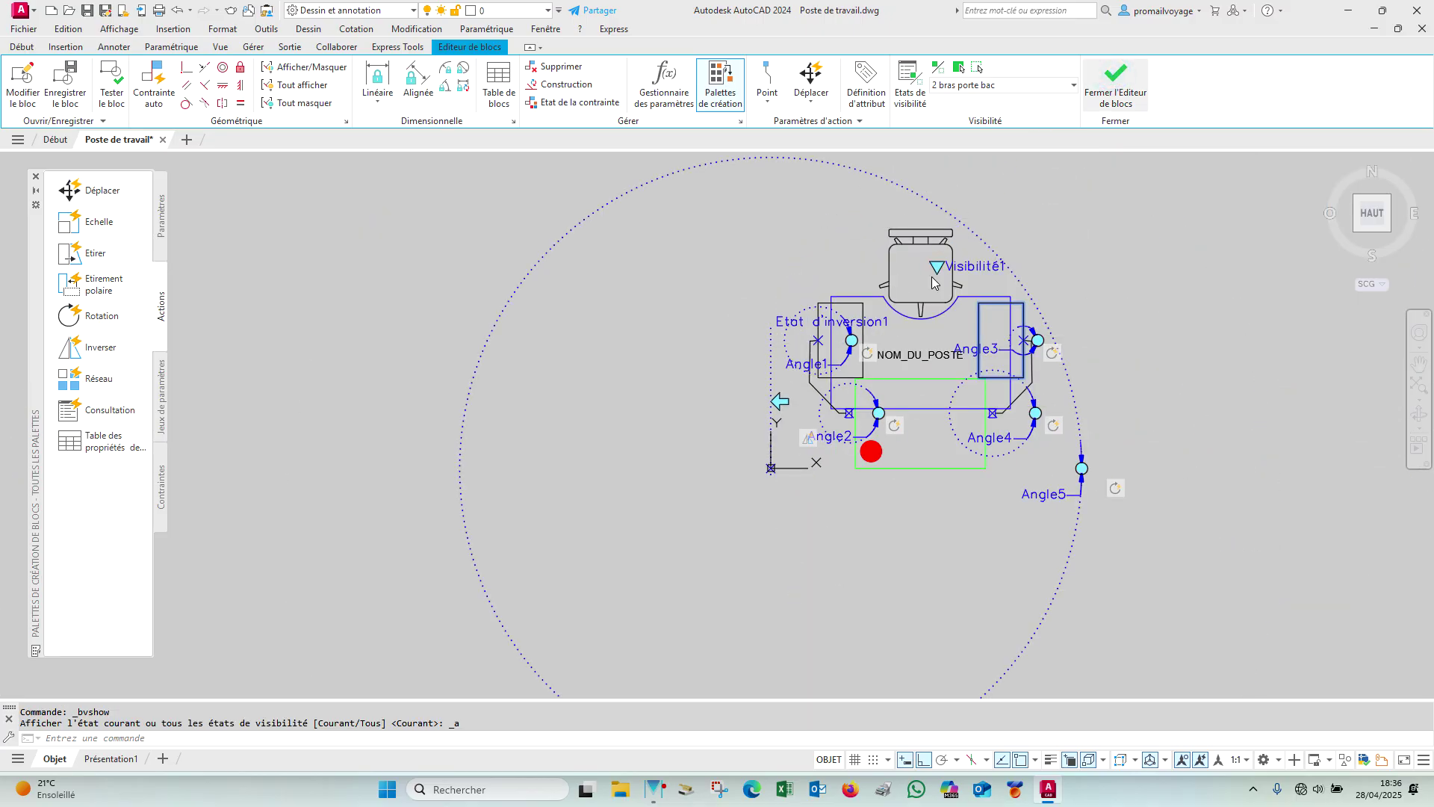
click(836, 372)
Step: Test the flip parameter by mirroring the workstation block across its reflection line and back
click(839, 371)
click(638, 423)
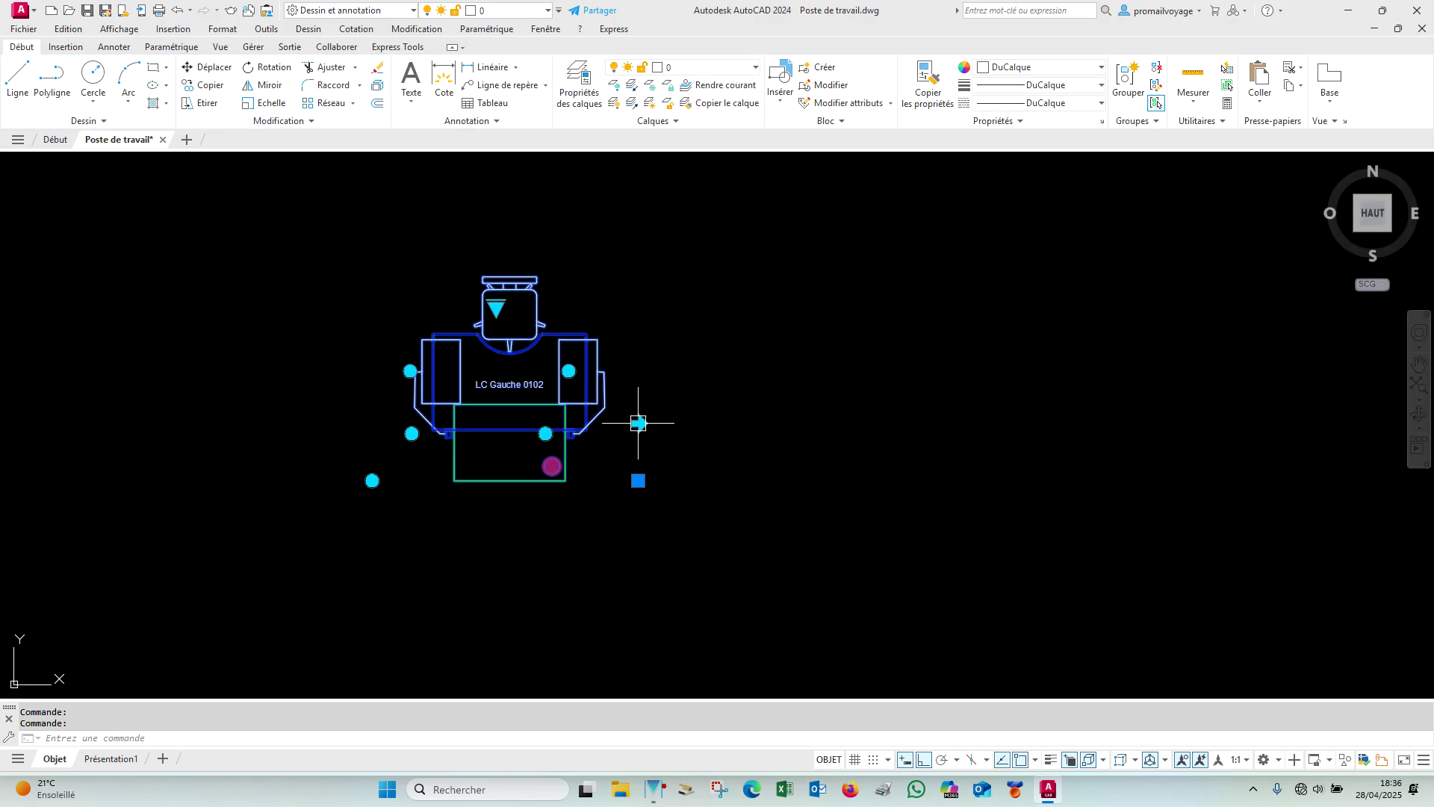
middle_drag(573, 434, 730, 396)
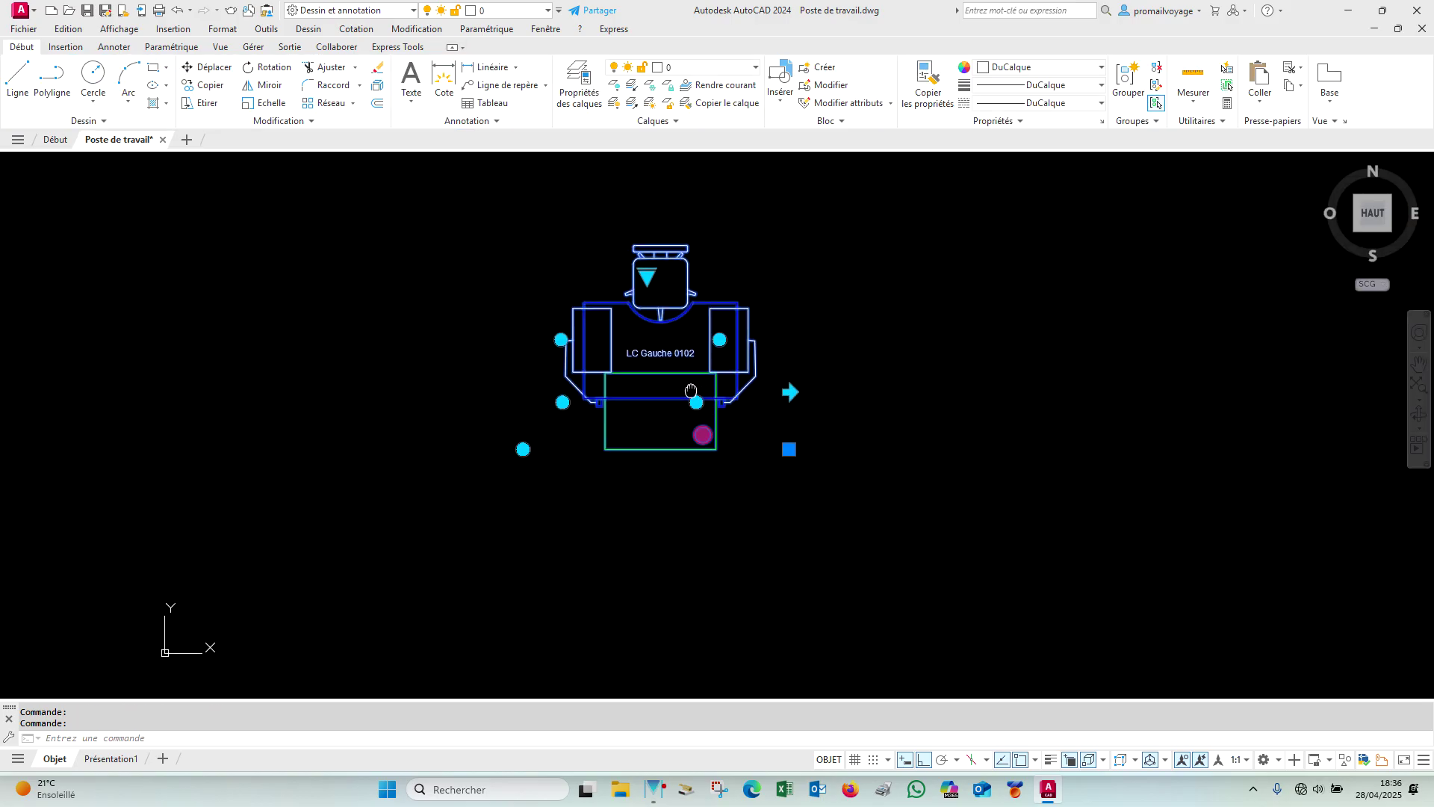
click(796, 385)
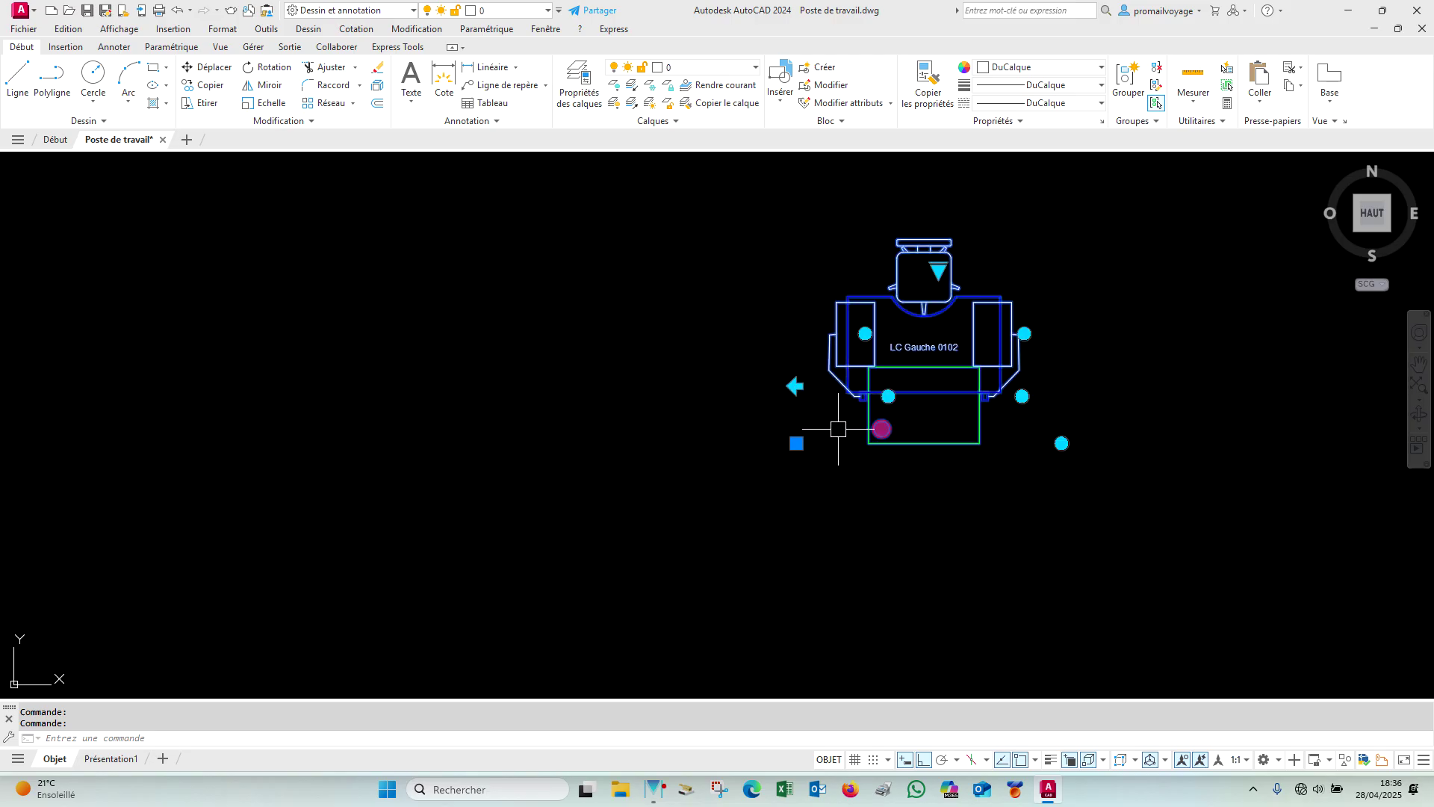
Step: With Ortho off, test-rotate the left tray and swing its arm outward, and flip the block over and back
click(865, 333)
scroll(885, 306, up, 4)
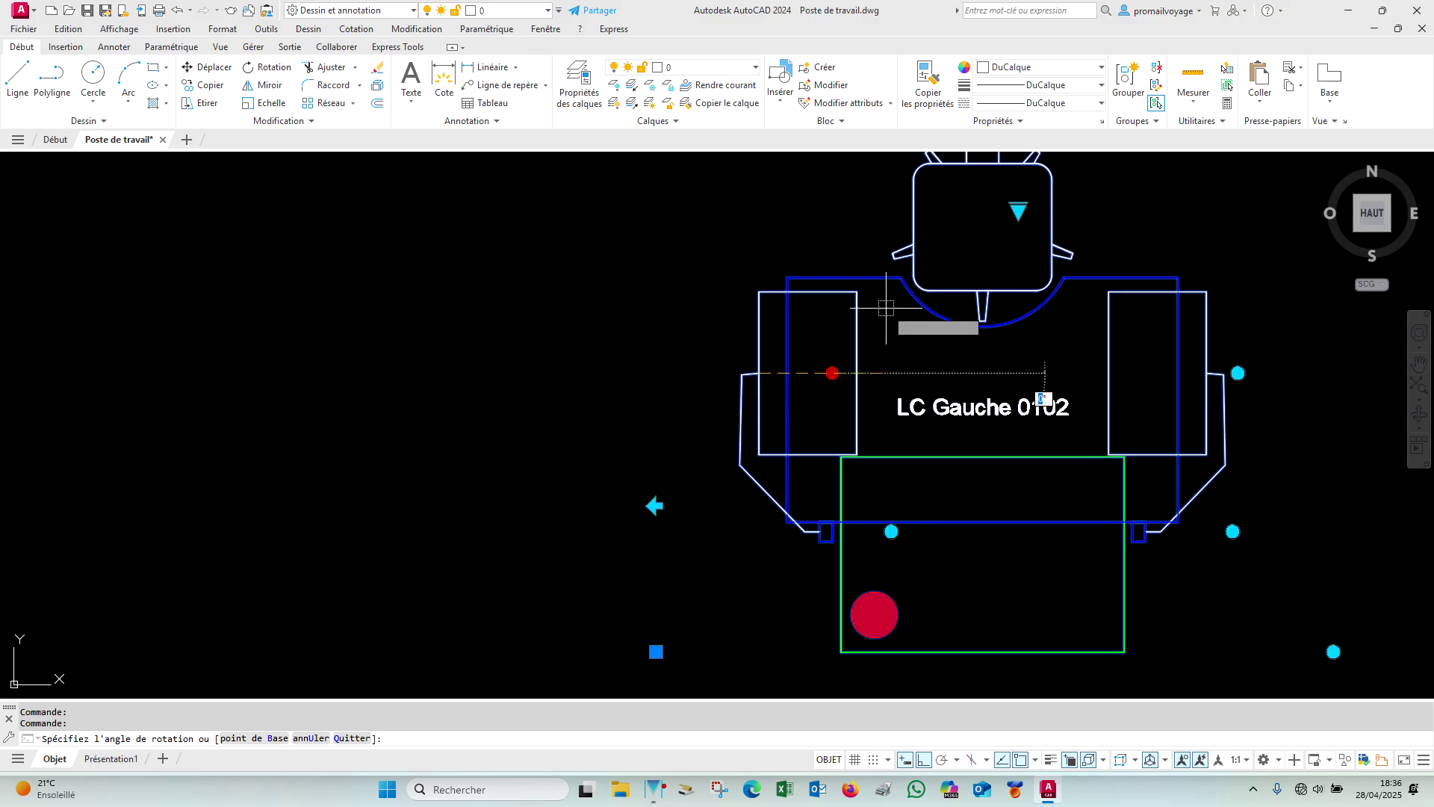
click(924, 759)
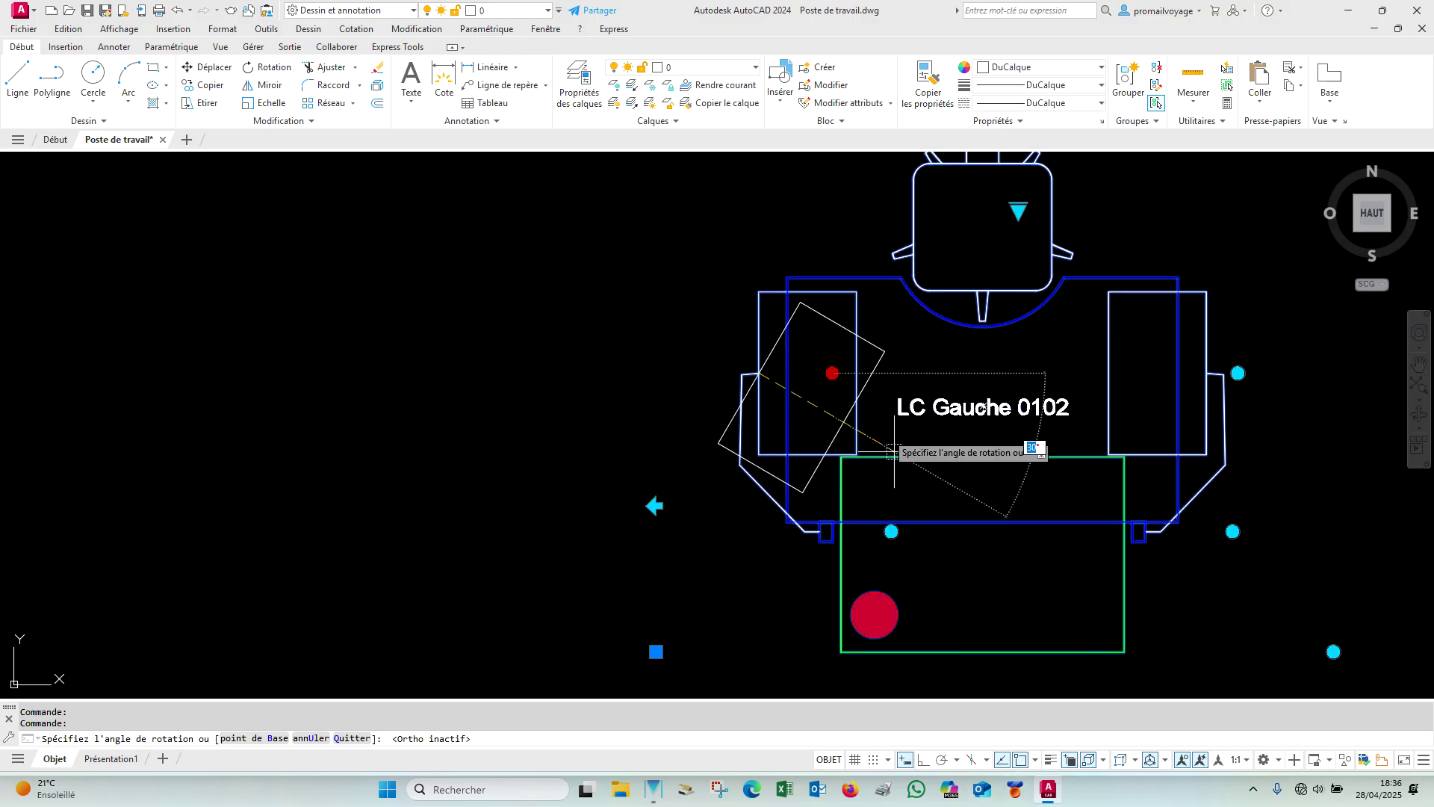
click(883, 314)
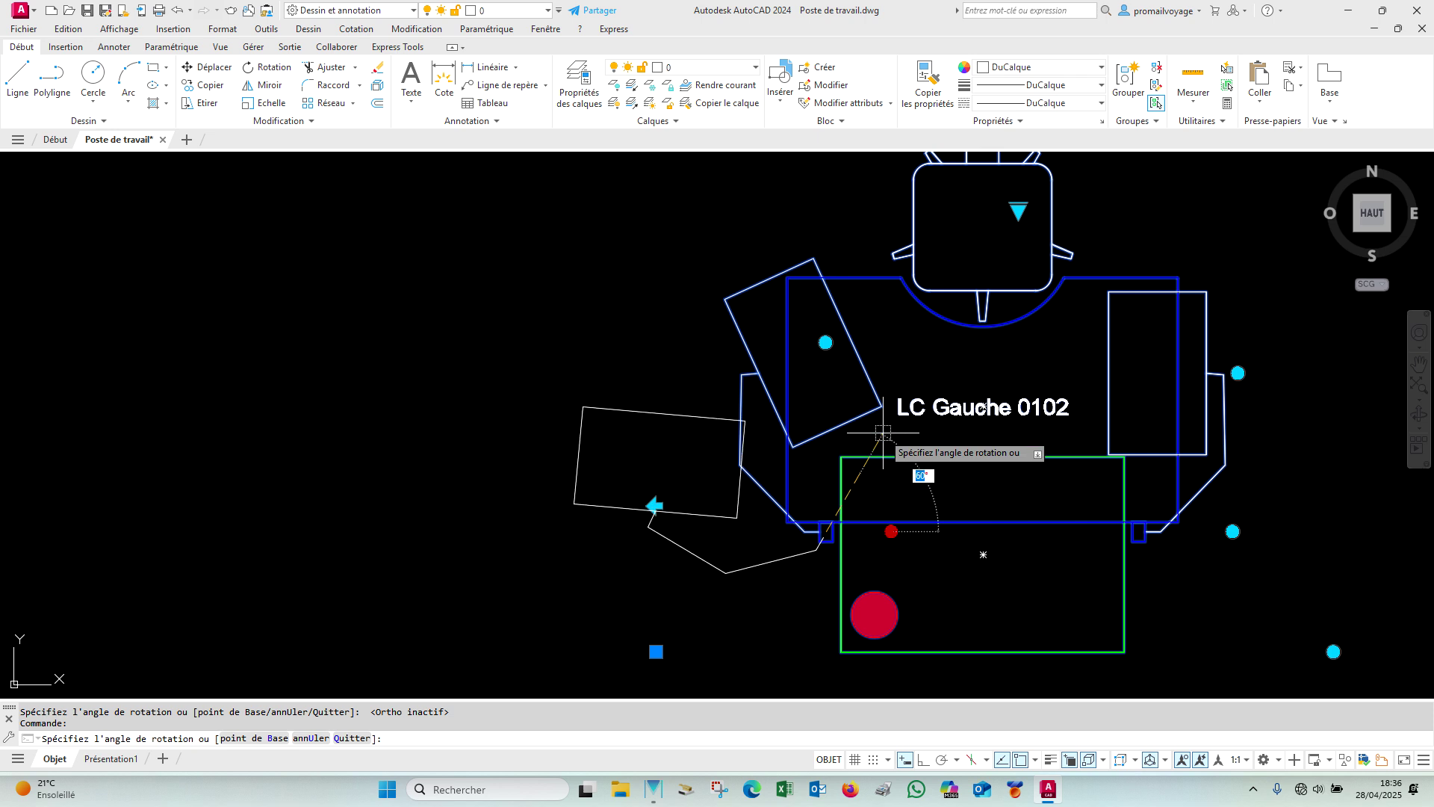
scroll(829, 464, down, 2)
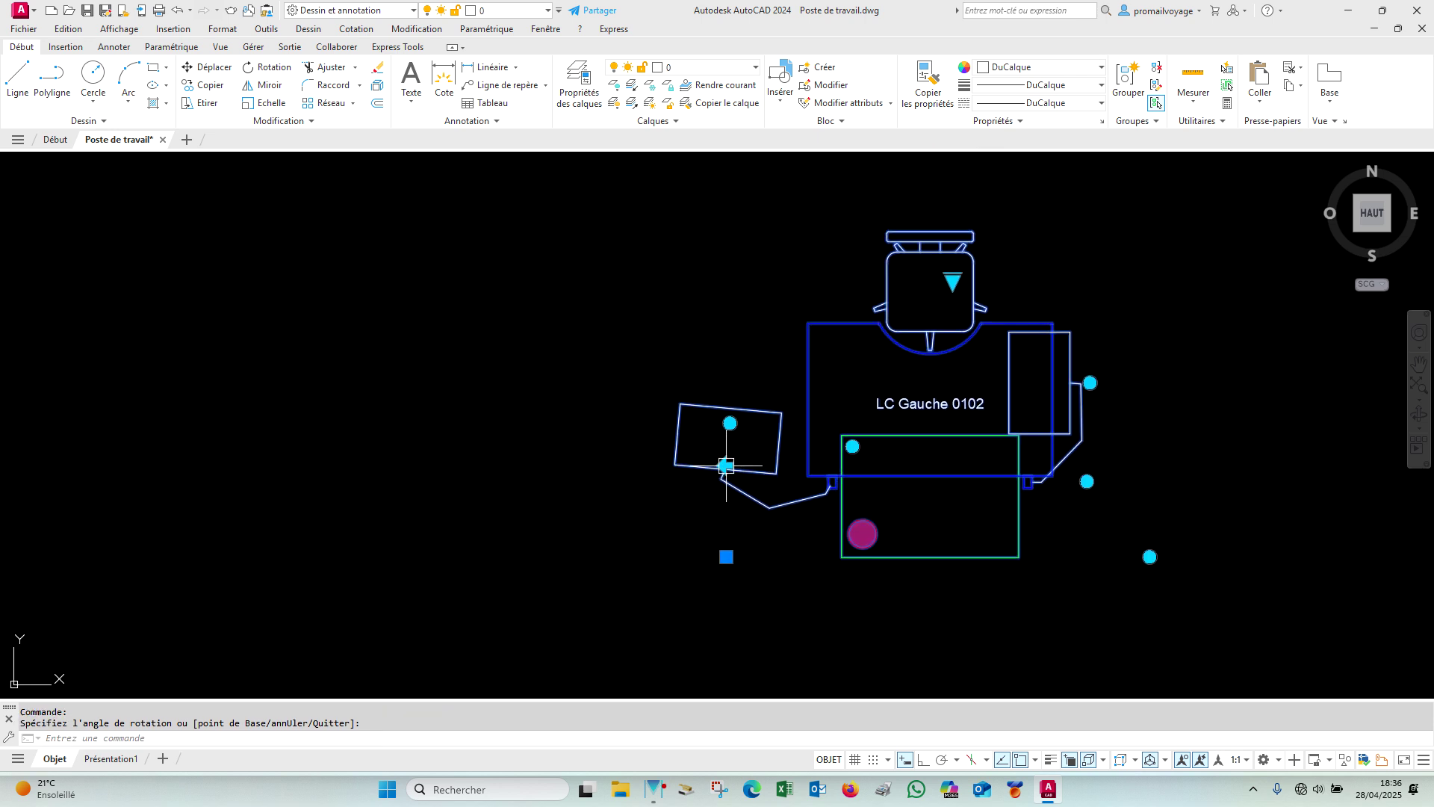
click(717, 479)
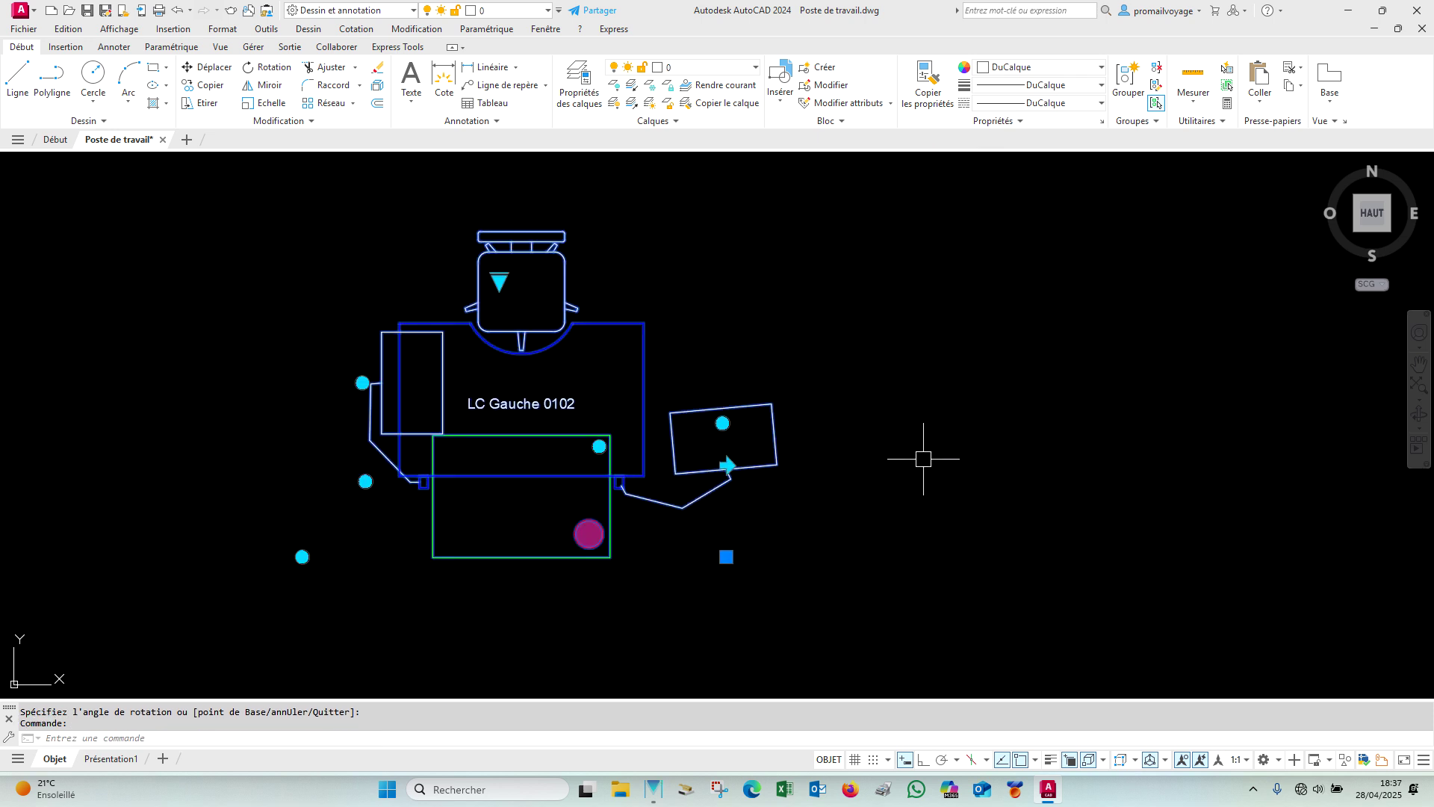
click(726, 466)
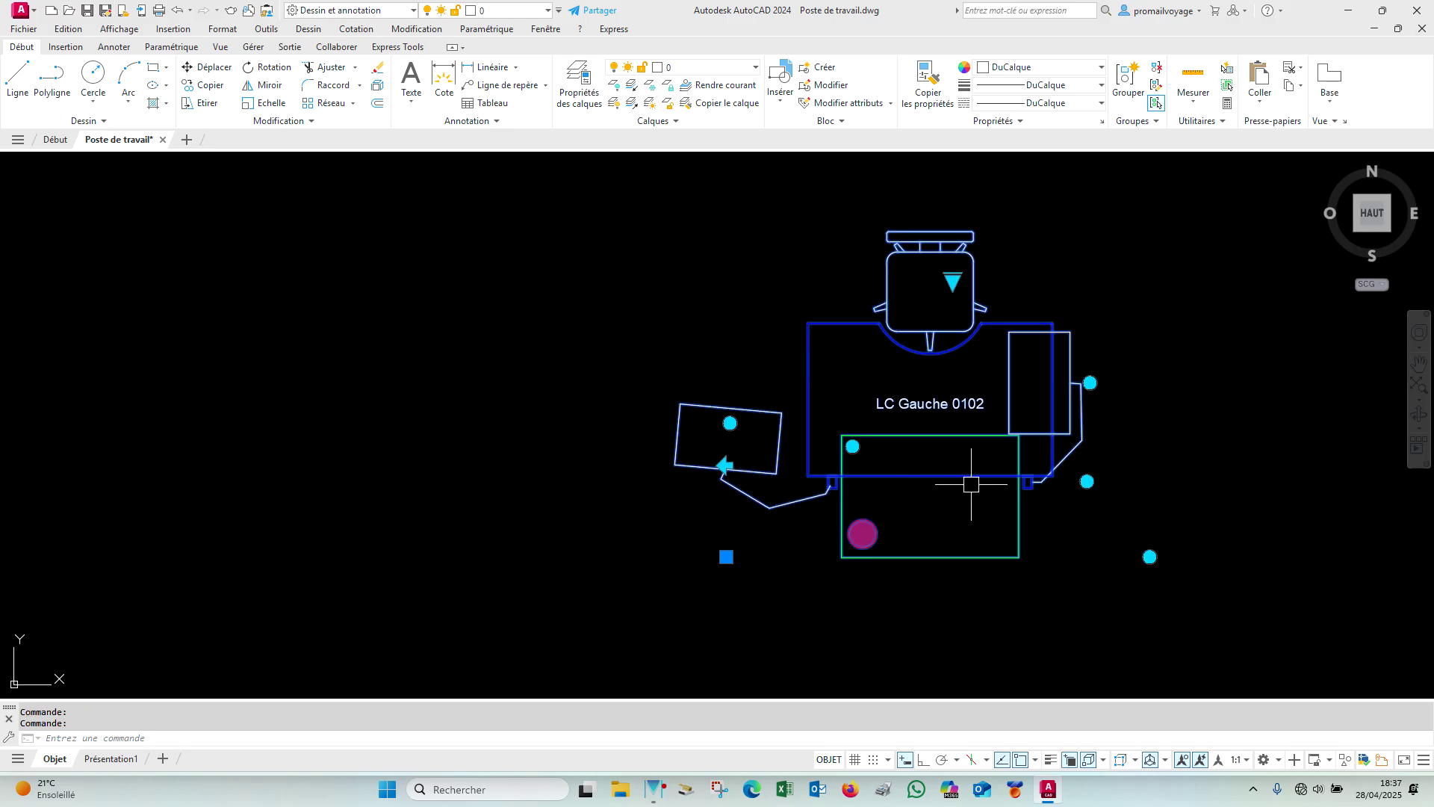
Step: Undo the test flips and the rotations of the left tray and arm
text(u)
key(Return)
key(ctrl+z)
key(ctrl+z)
key(ctrl+z)
key(ctrl+z)
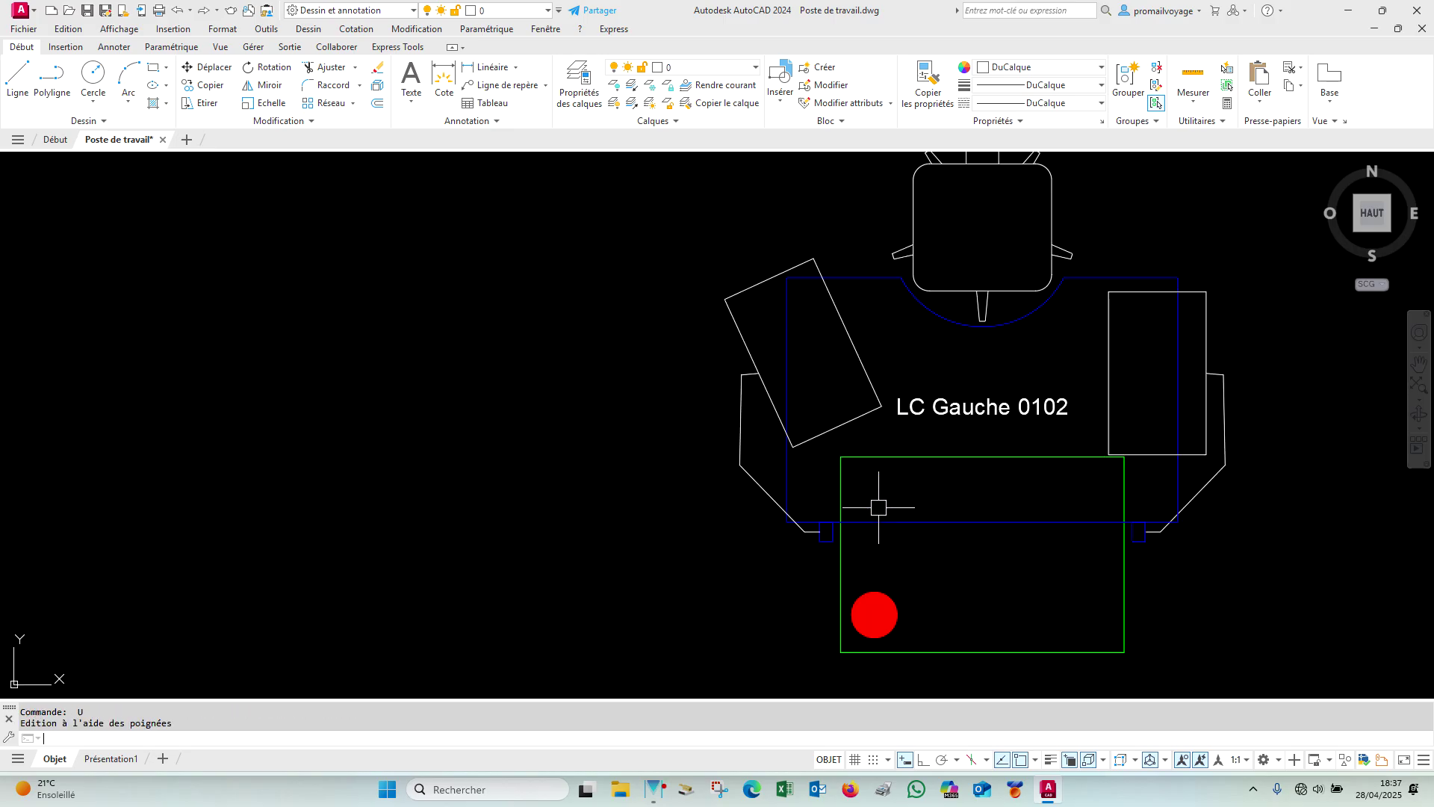
Step: Save the drawing with the block back in its original position
middle_drag(957, 354, 835, 391)
middle_click(835, 390)
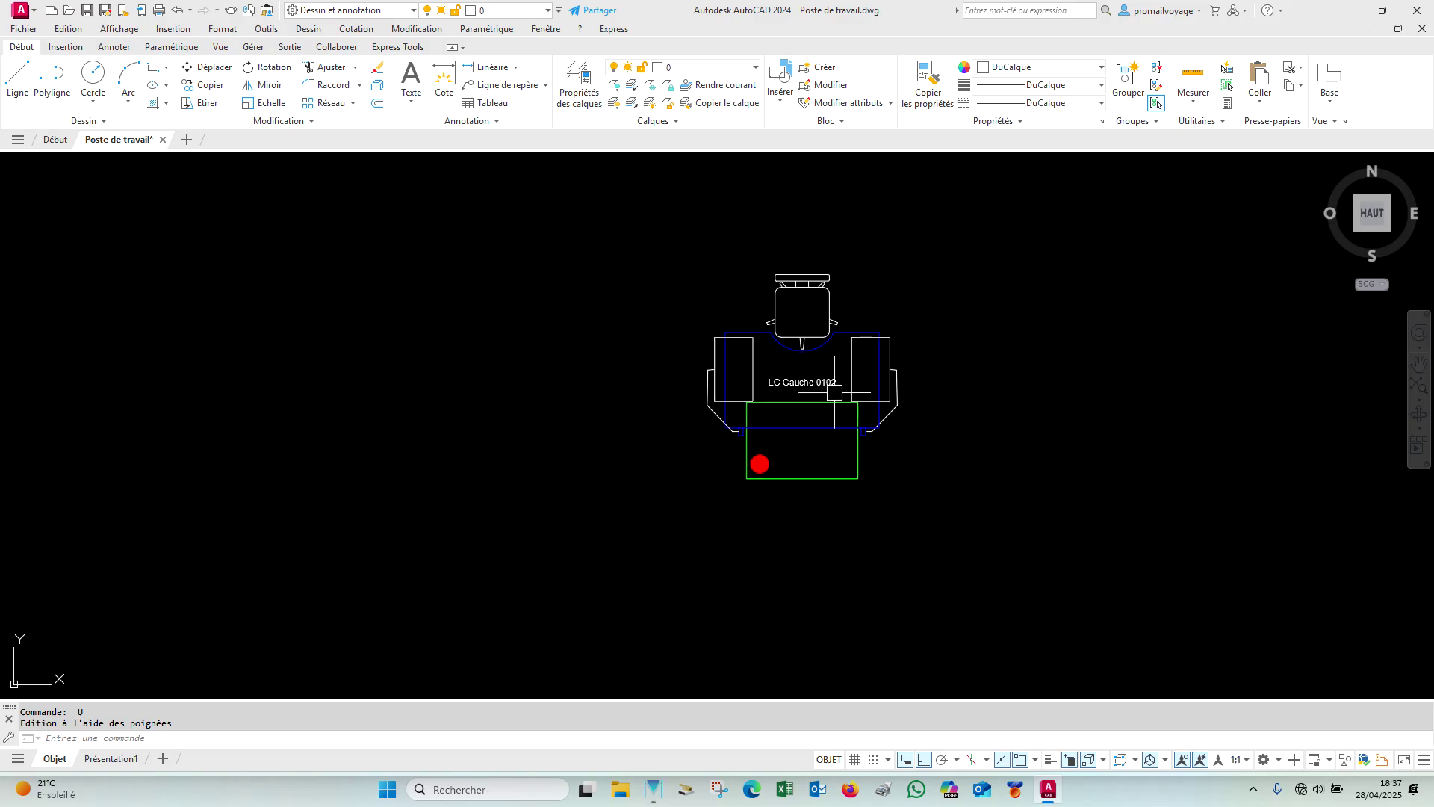
middle_click(835, 391)
key(ctrl+s)
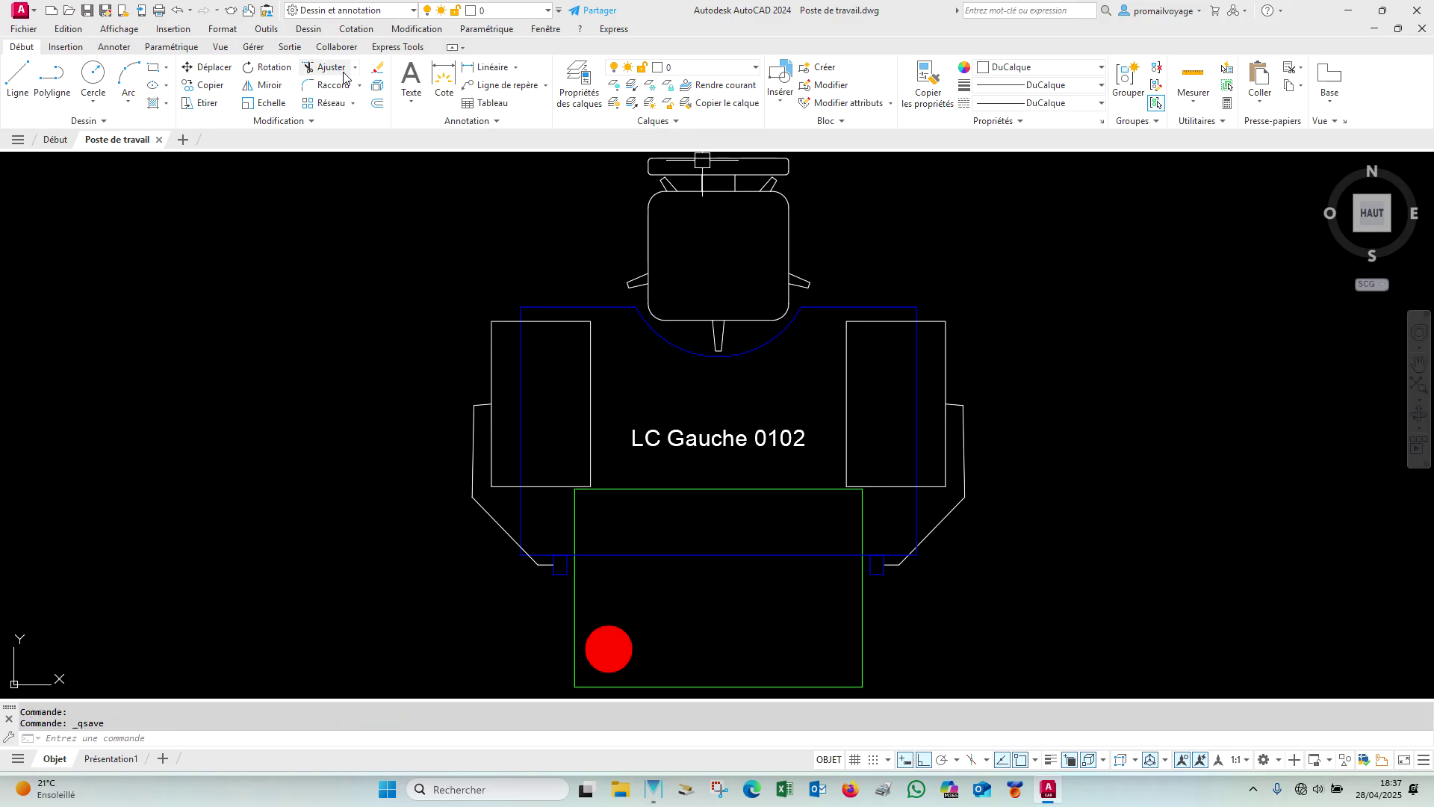
Step: Display the tool palettes
key(ctrl+3)
key(ctrl+3)
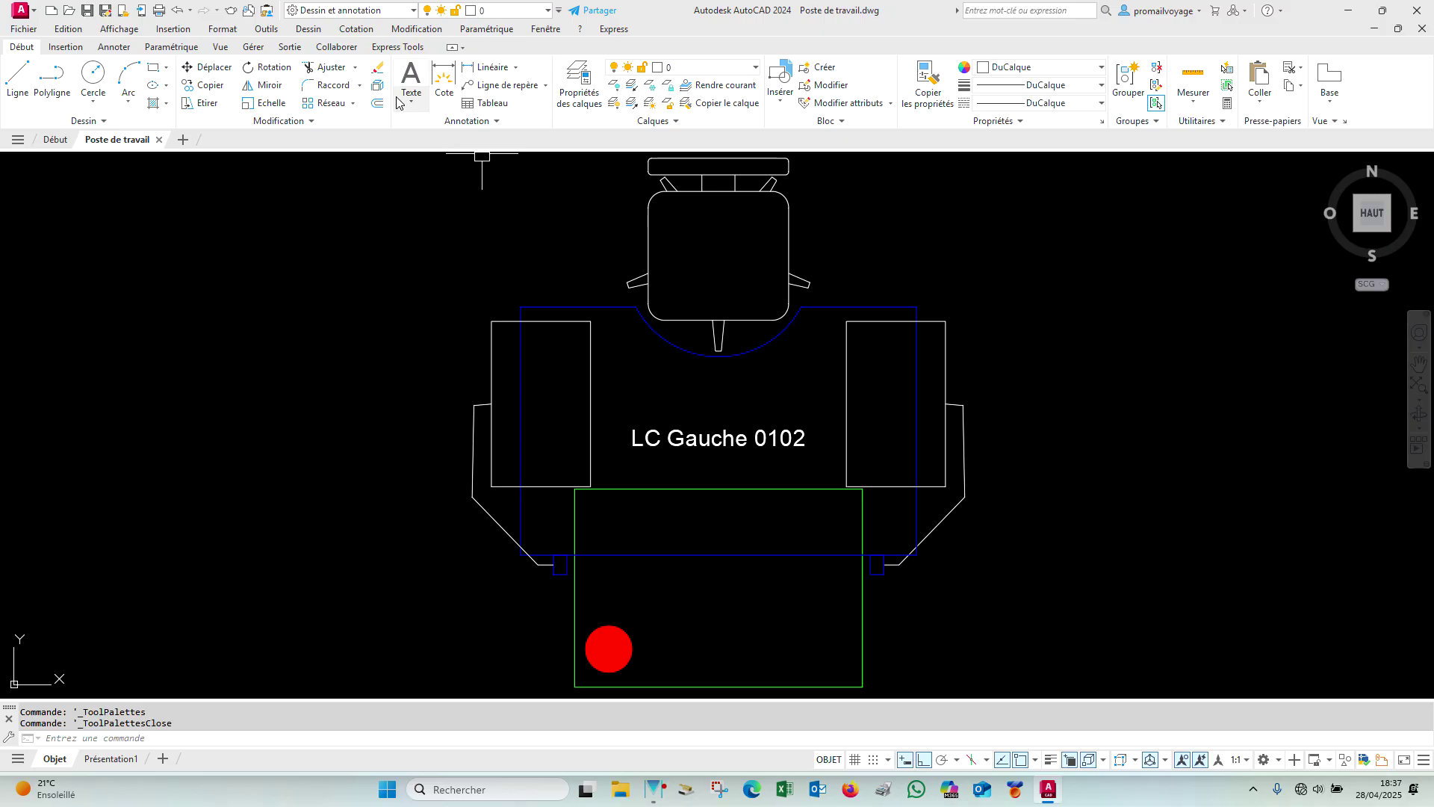
click(282, 33)
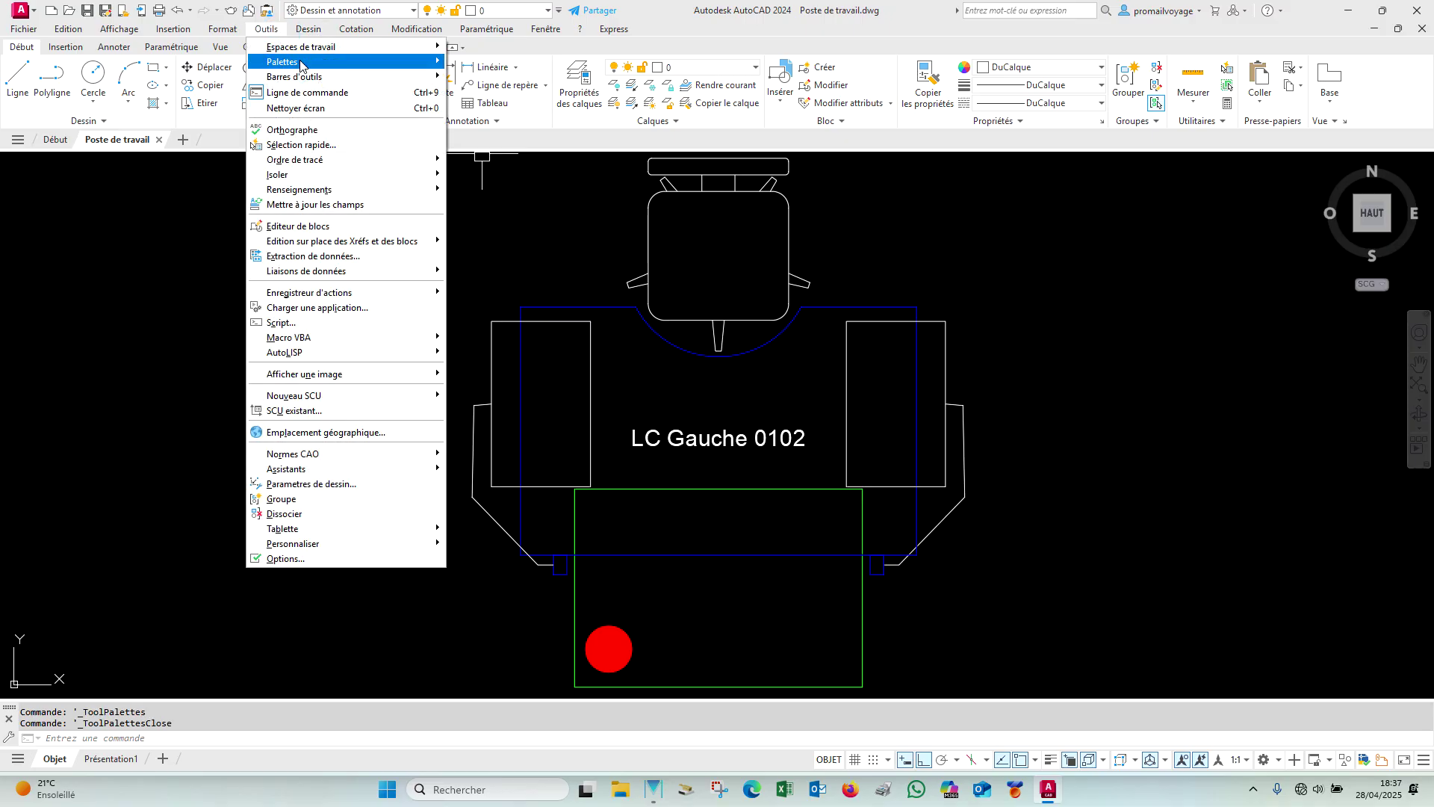
mouse_move(295, 62)
key(ctrl)
key(ctrl)
key(ctrl)
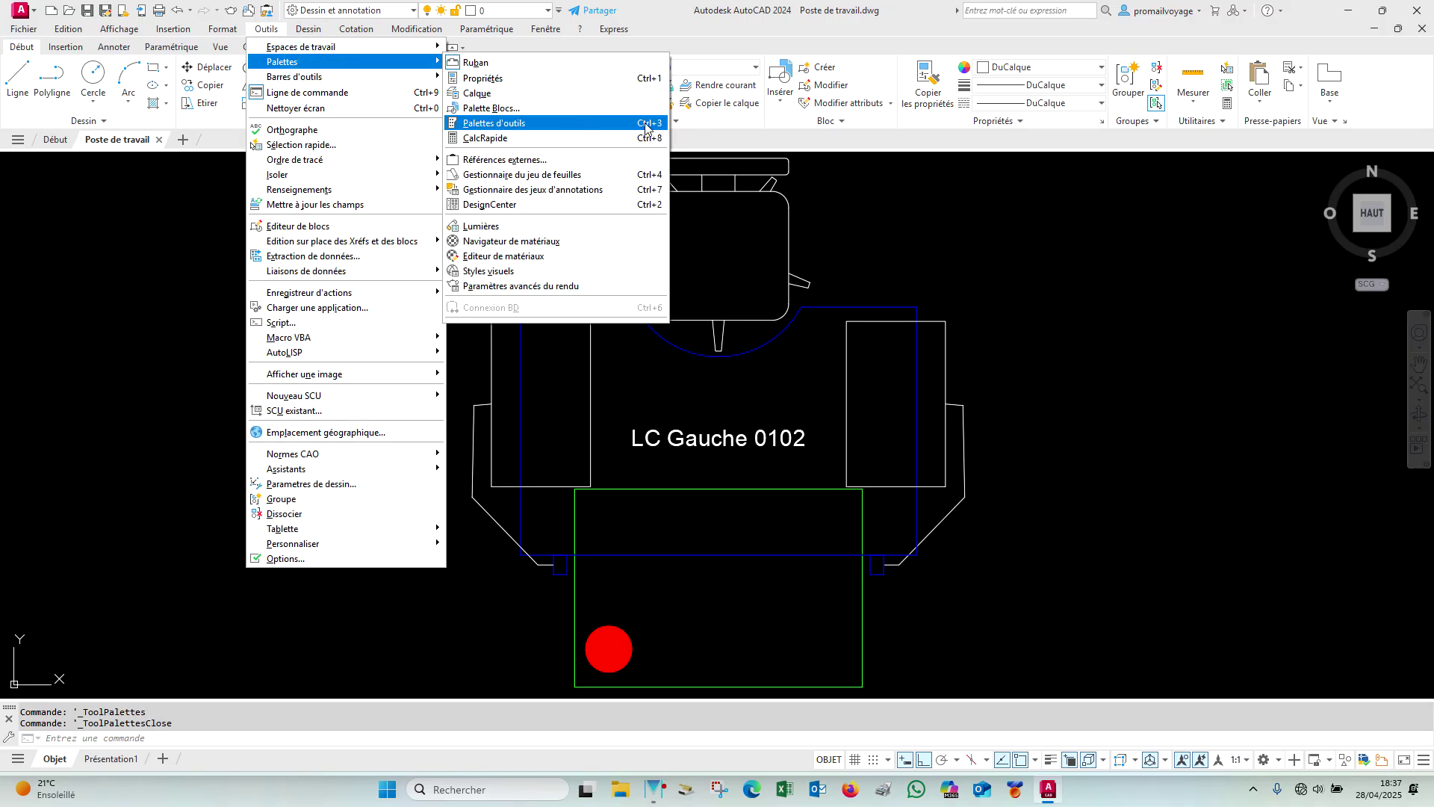
click(633, 124)
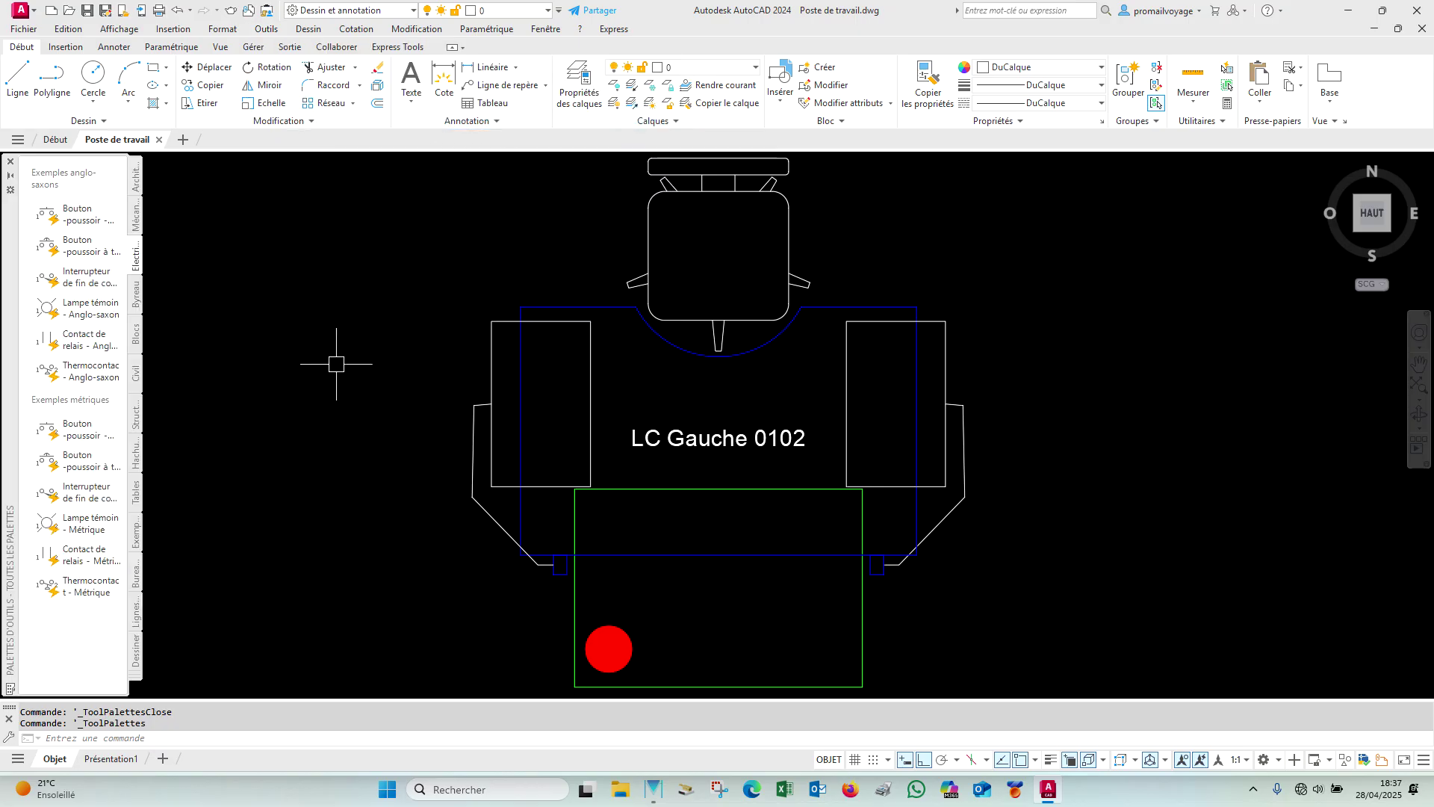
Step: Create a new tool palette named "Blocs" after the electrical palette
right_click(138, 259)
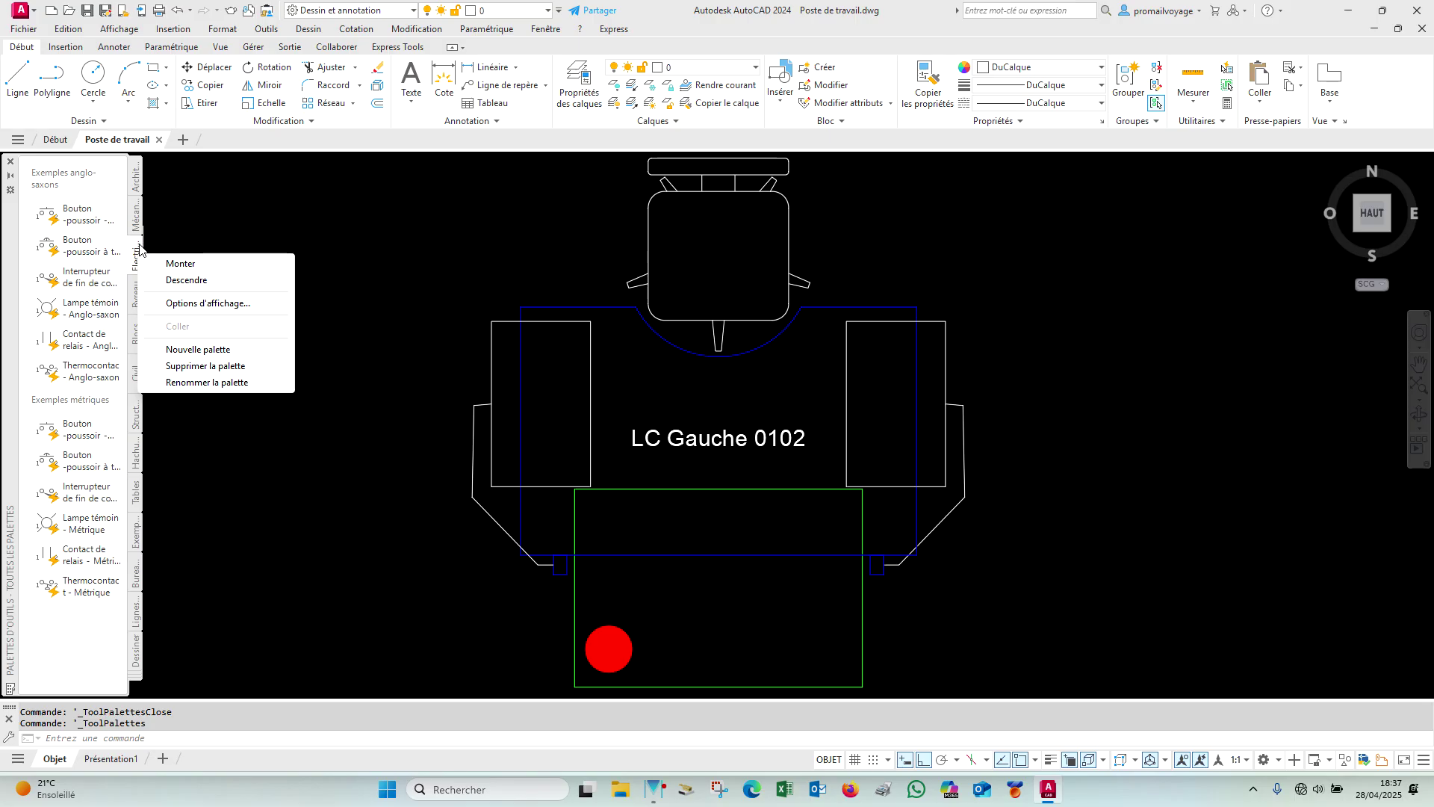
click(204, 350)
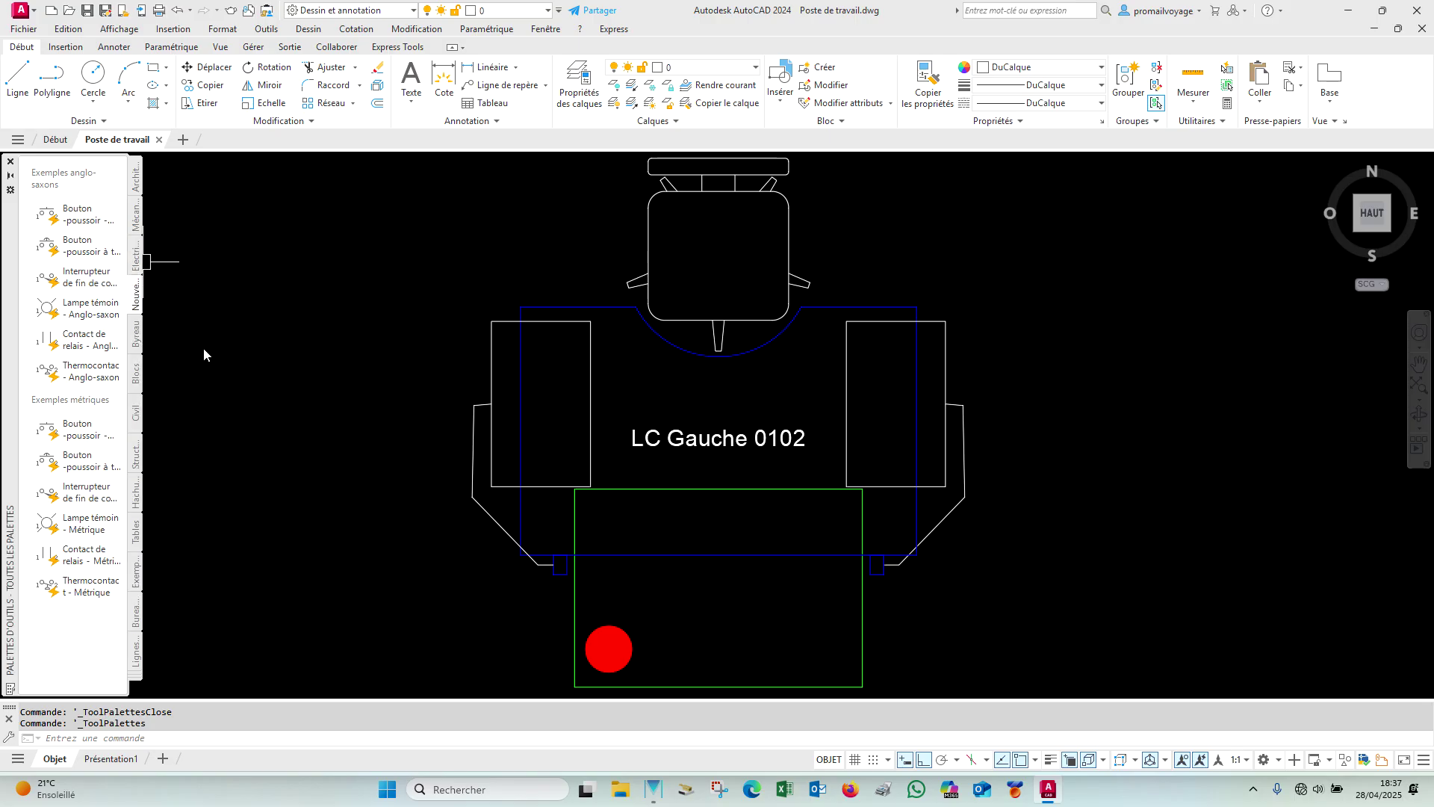
text(Blocs)
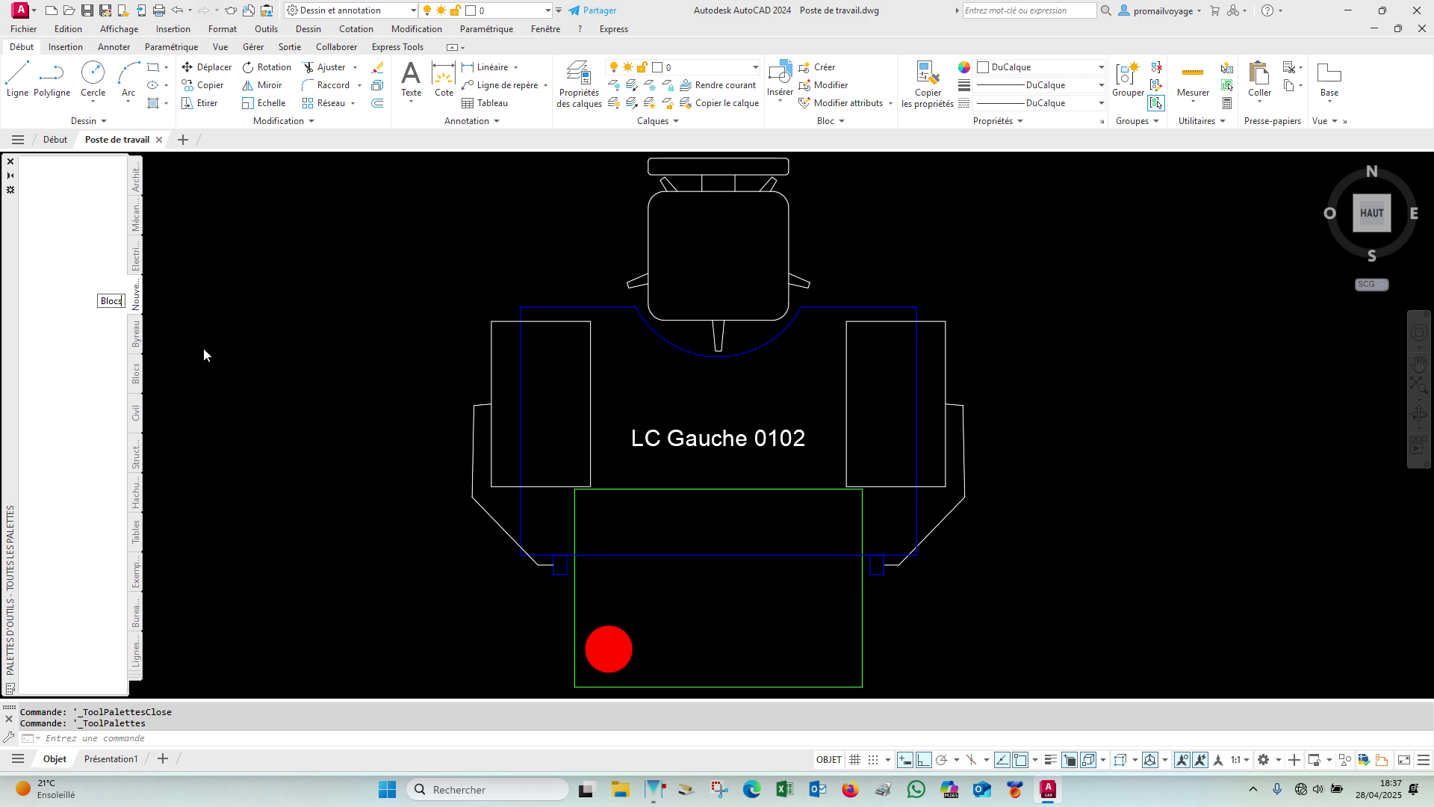
key(Return)
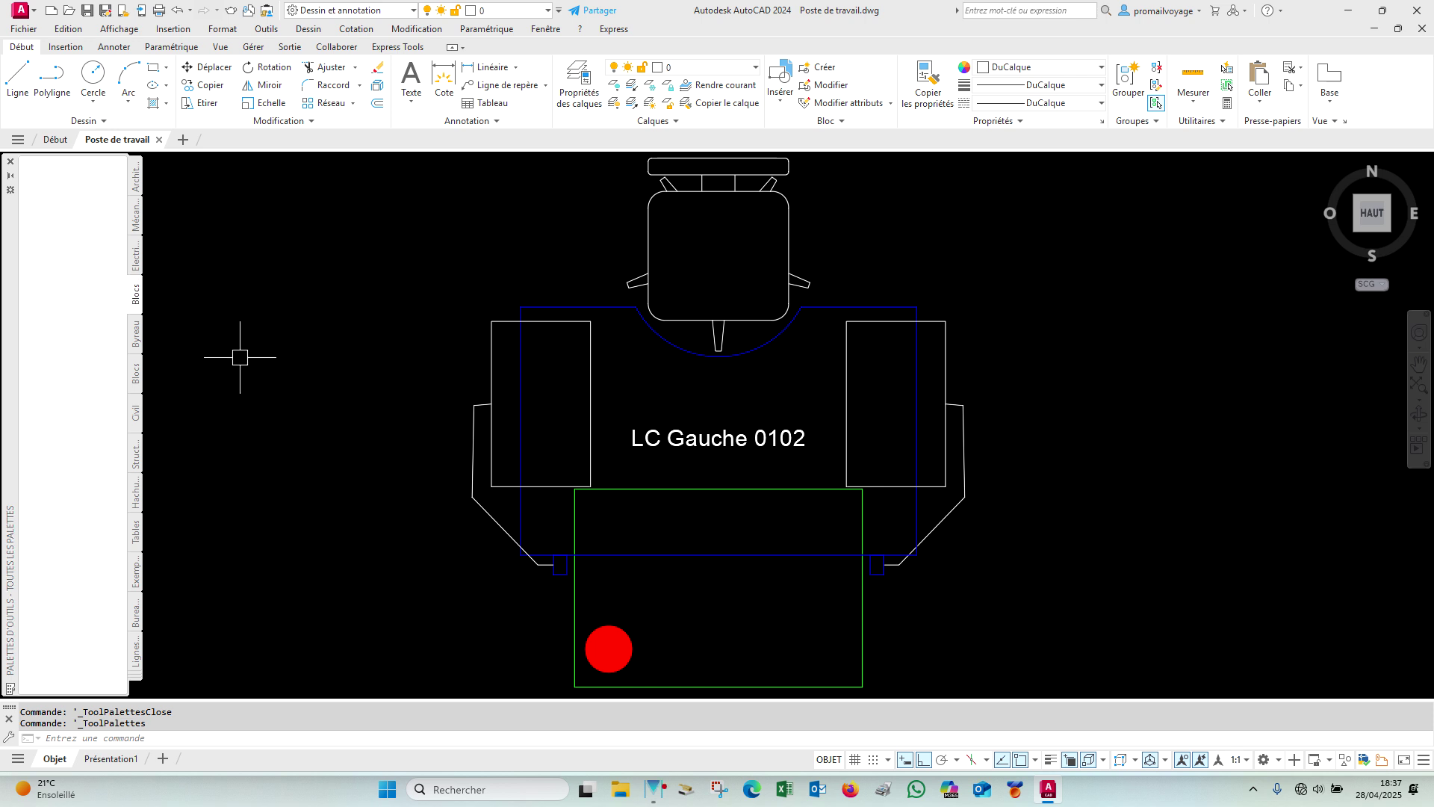
Step: Add the workstation block to the "Blocs" tool palette and save the drawing
click(849, 307)
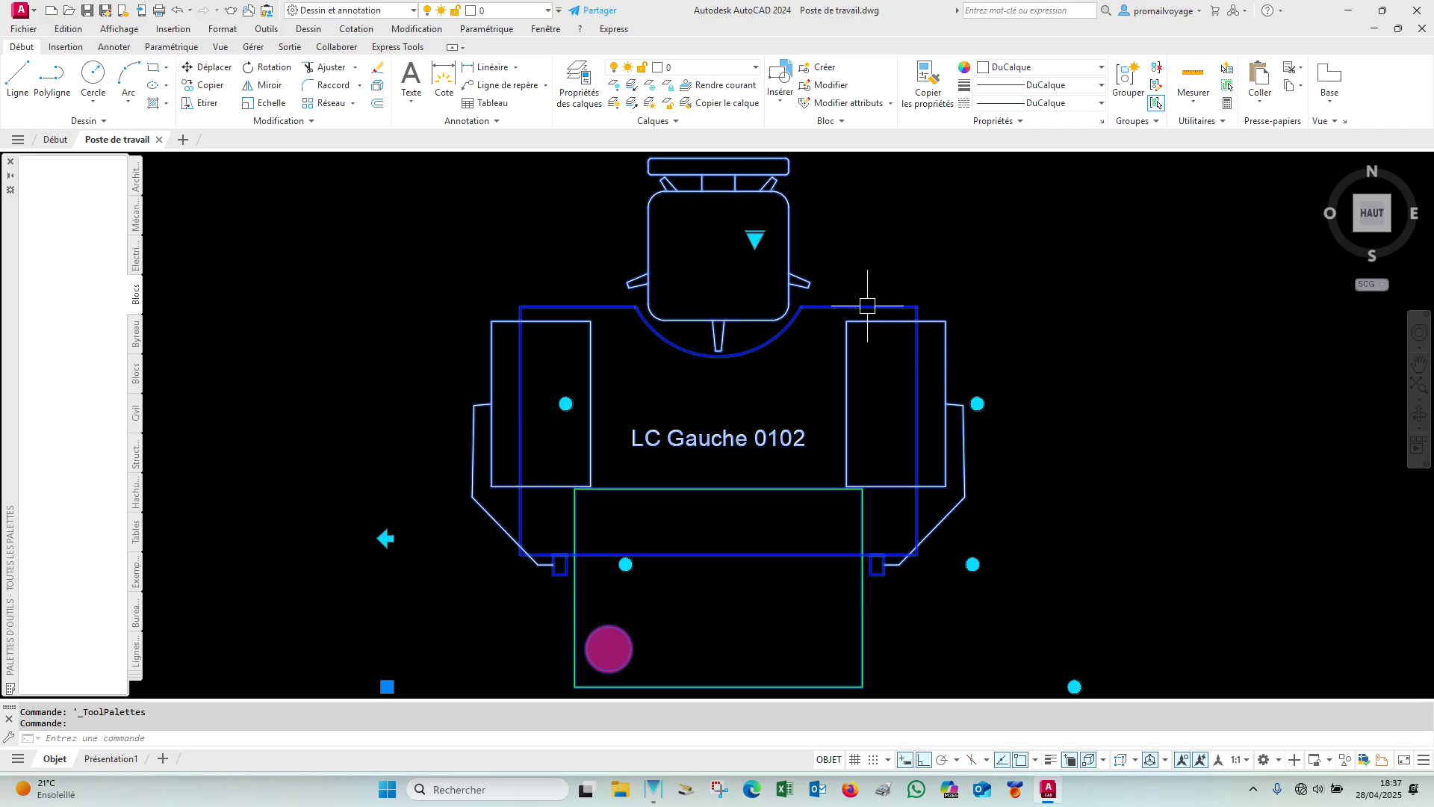
drag(864, 307, 98, 271)
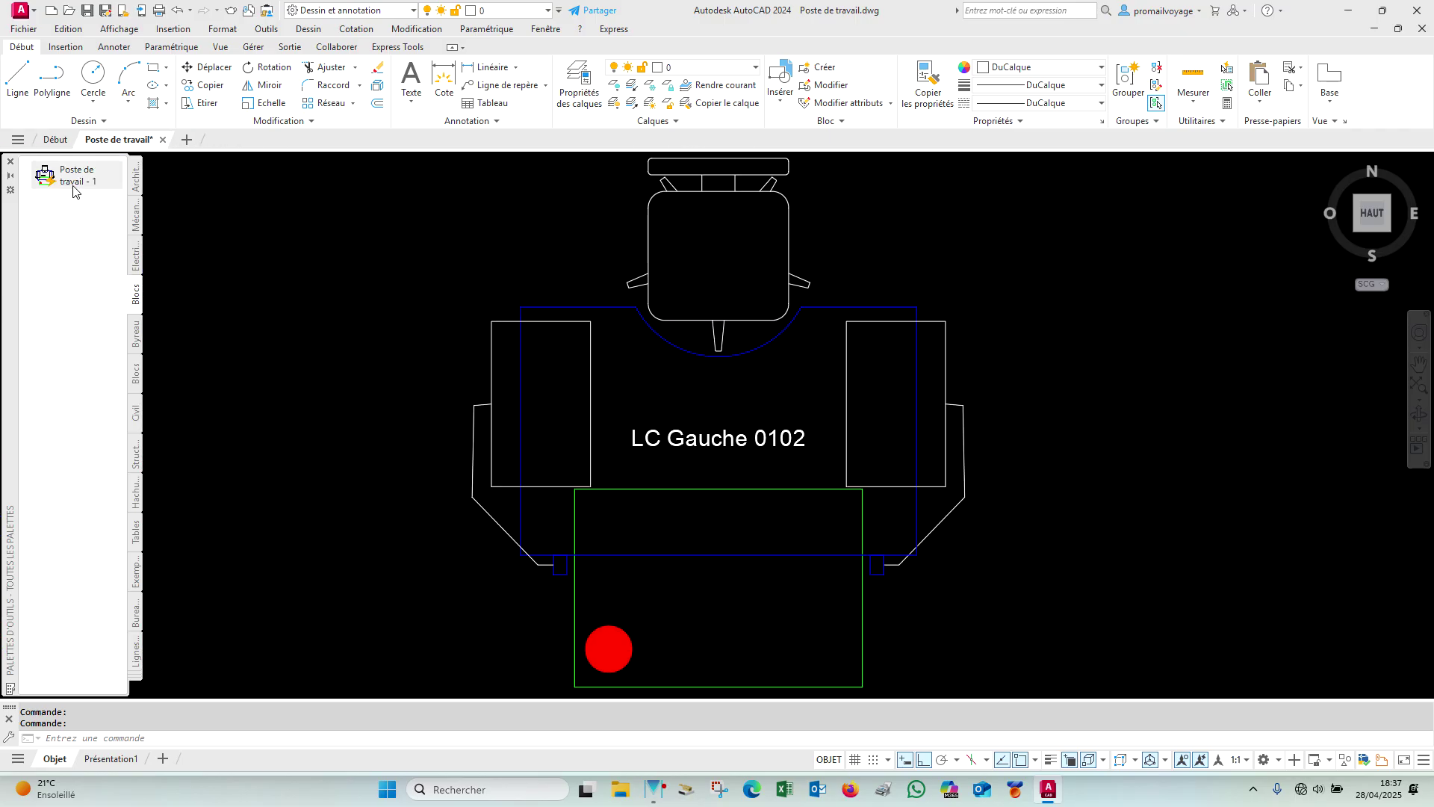
scroll(598, 329, down, 5)
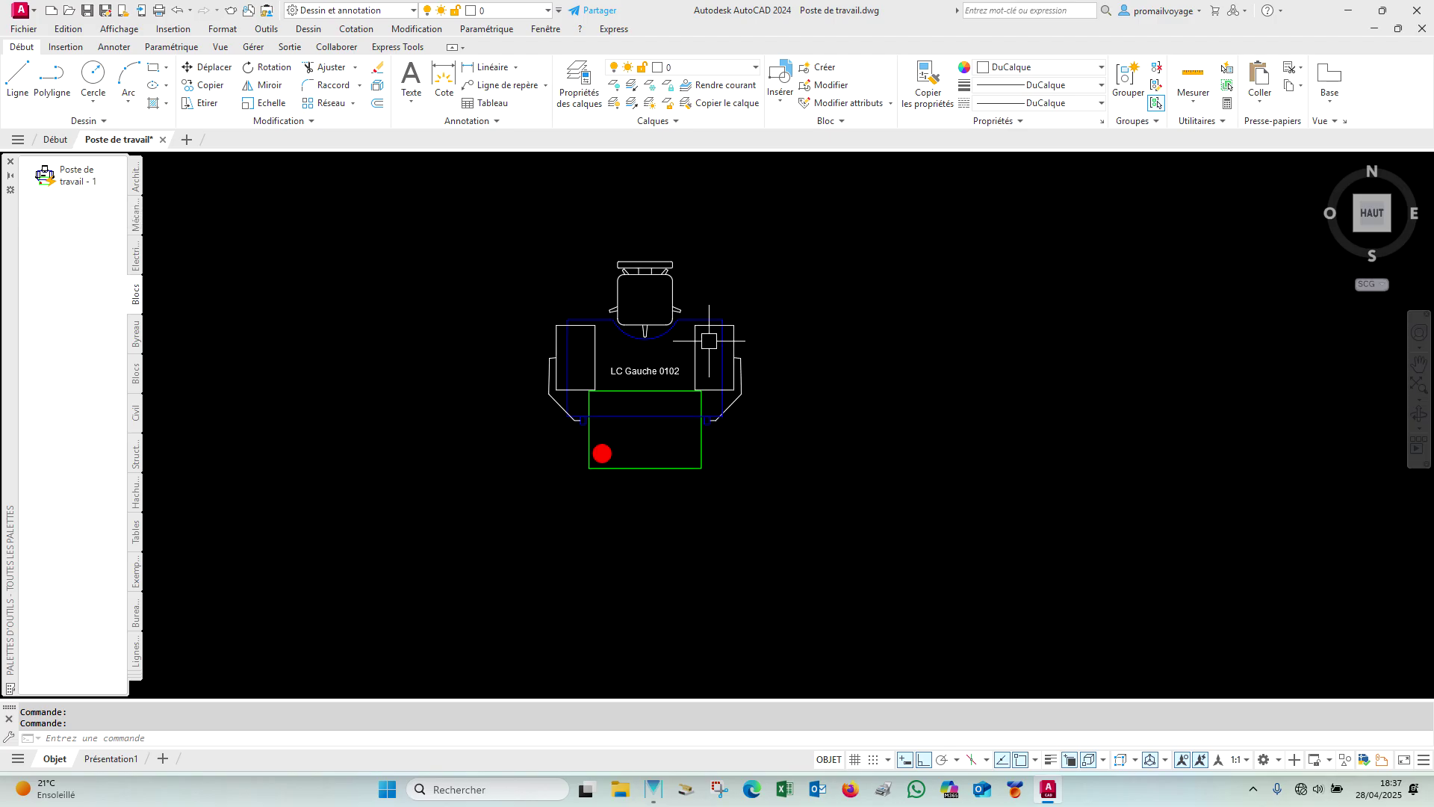
key(ctrl+s)
Step: Insert a second workstation block from the "Blocs" palette, to the right of the original, with the workstation name "LC Doite"
click(77, 181)
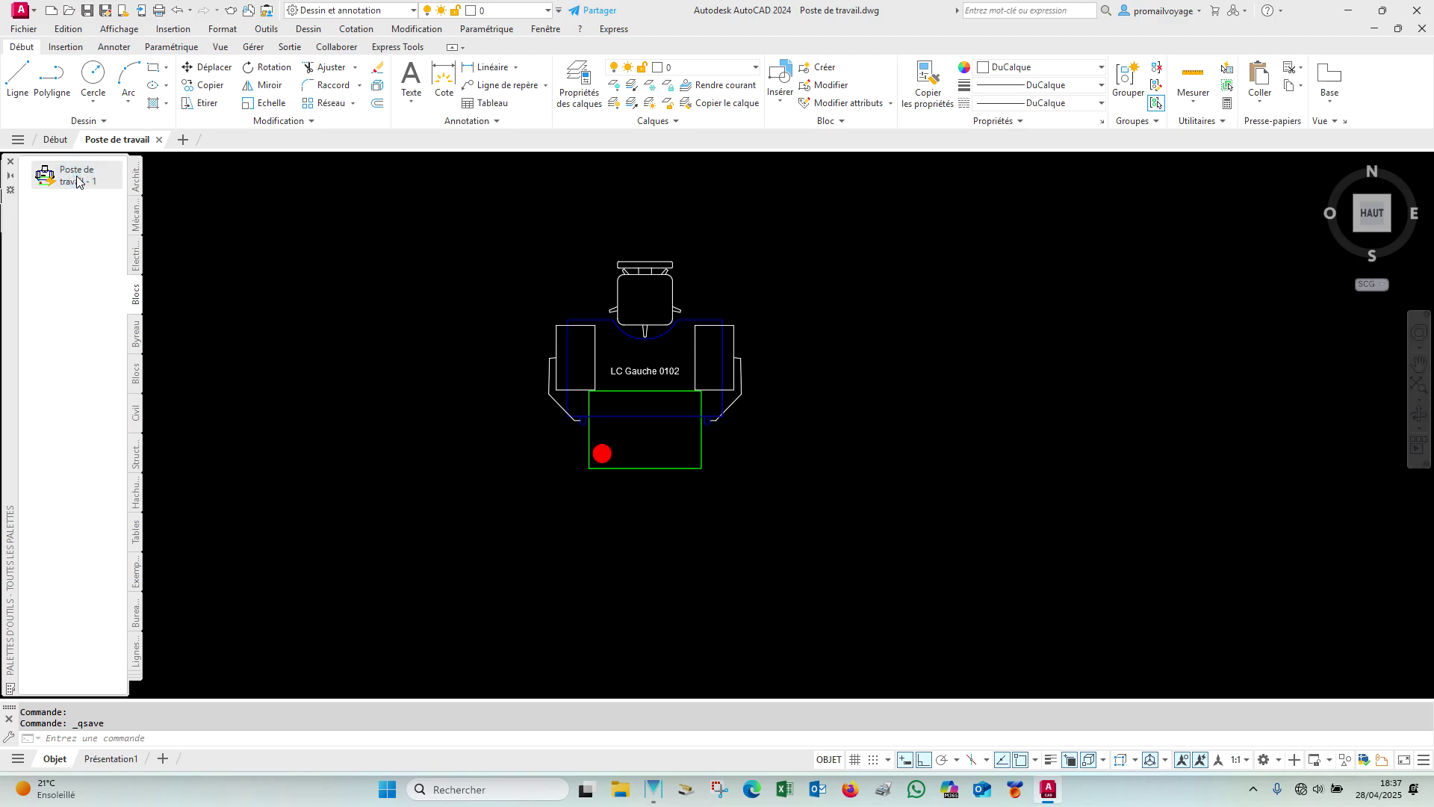
click(817, 463)
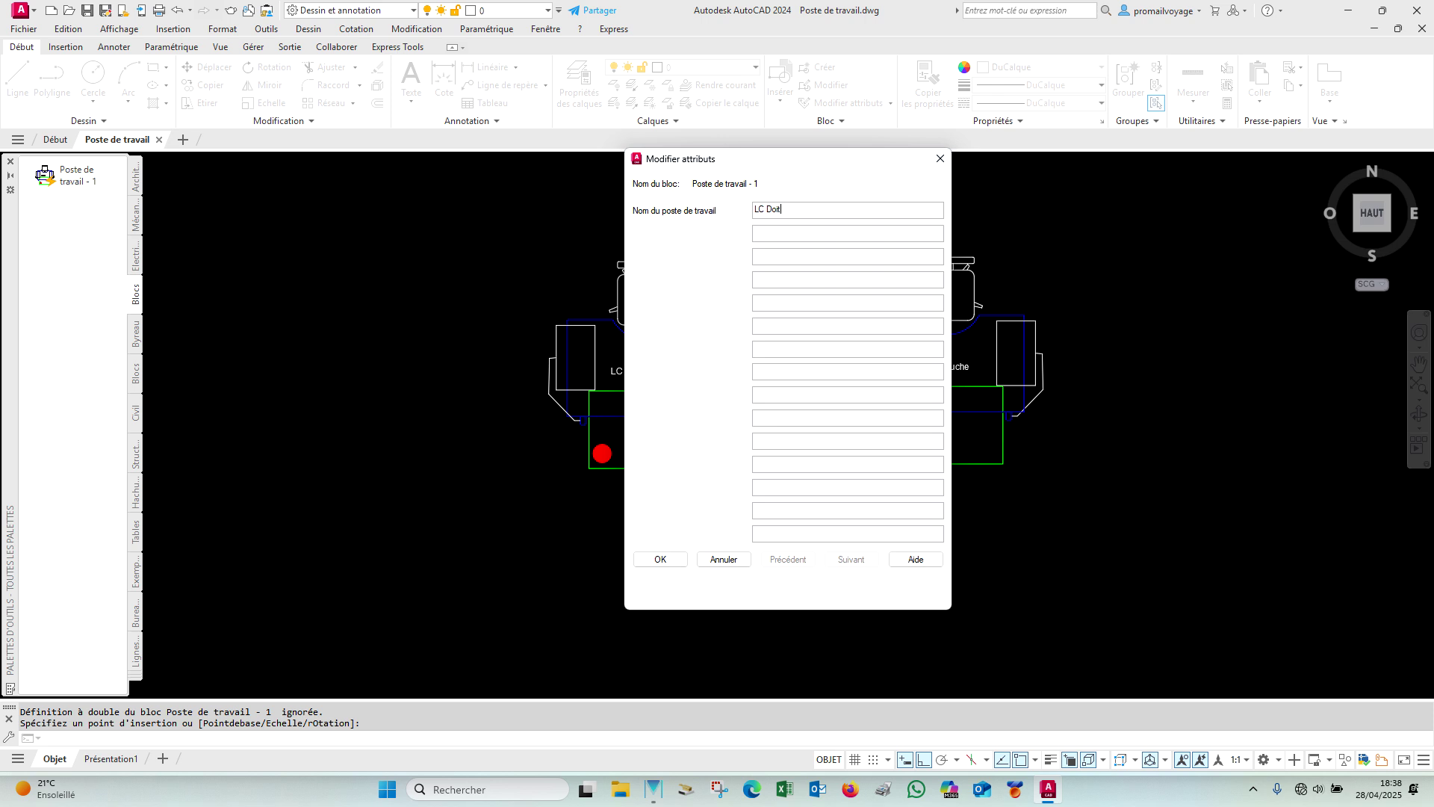
click(660, 559)
scroll(855, 375, up, 2)
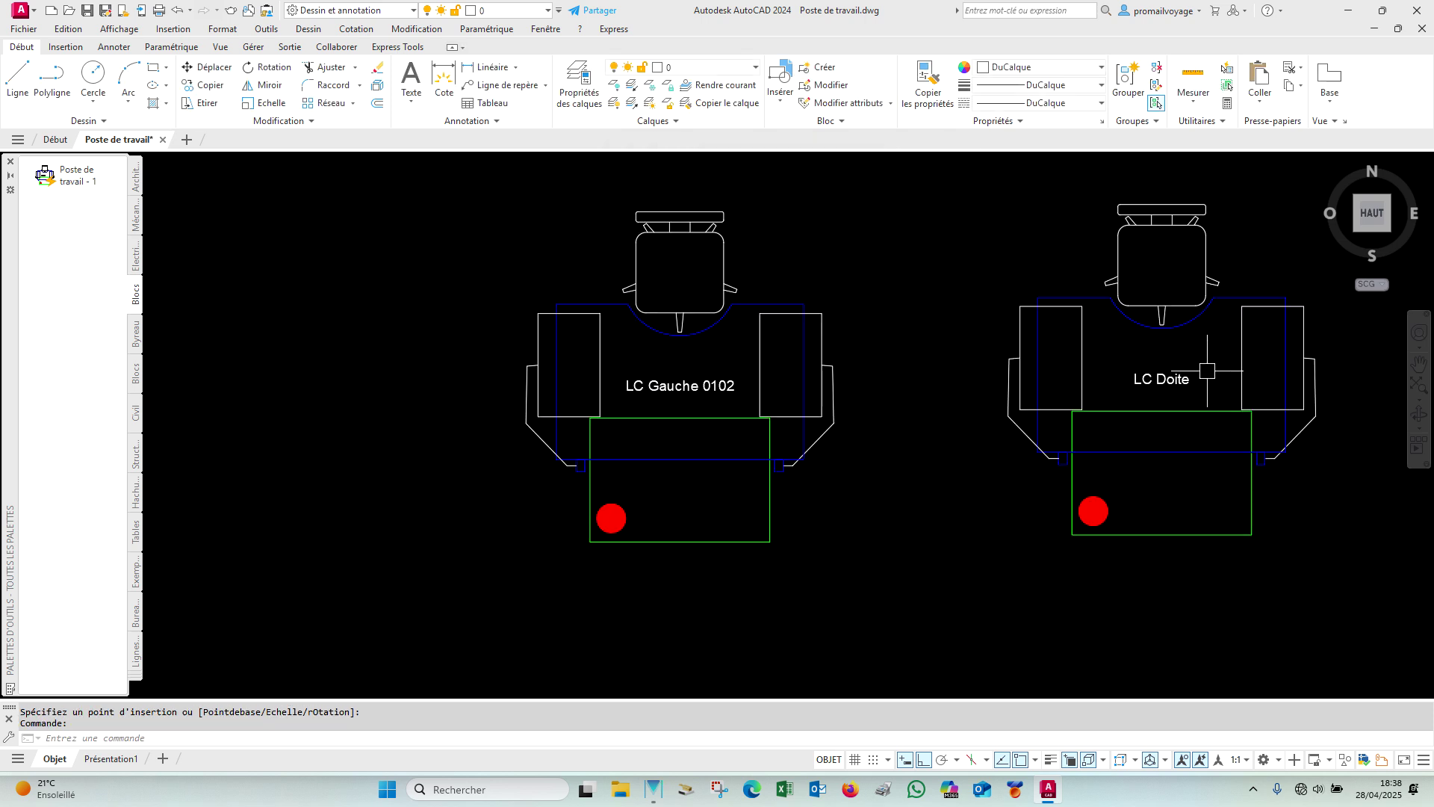
Step: Set the visibility state of the "LC Doite" block to "1 bras porte bac Dr"
click(1196, 387)
middle_drag(1196, 387, 1069, 364)
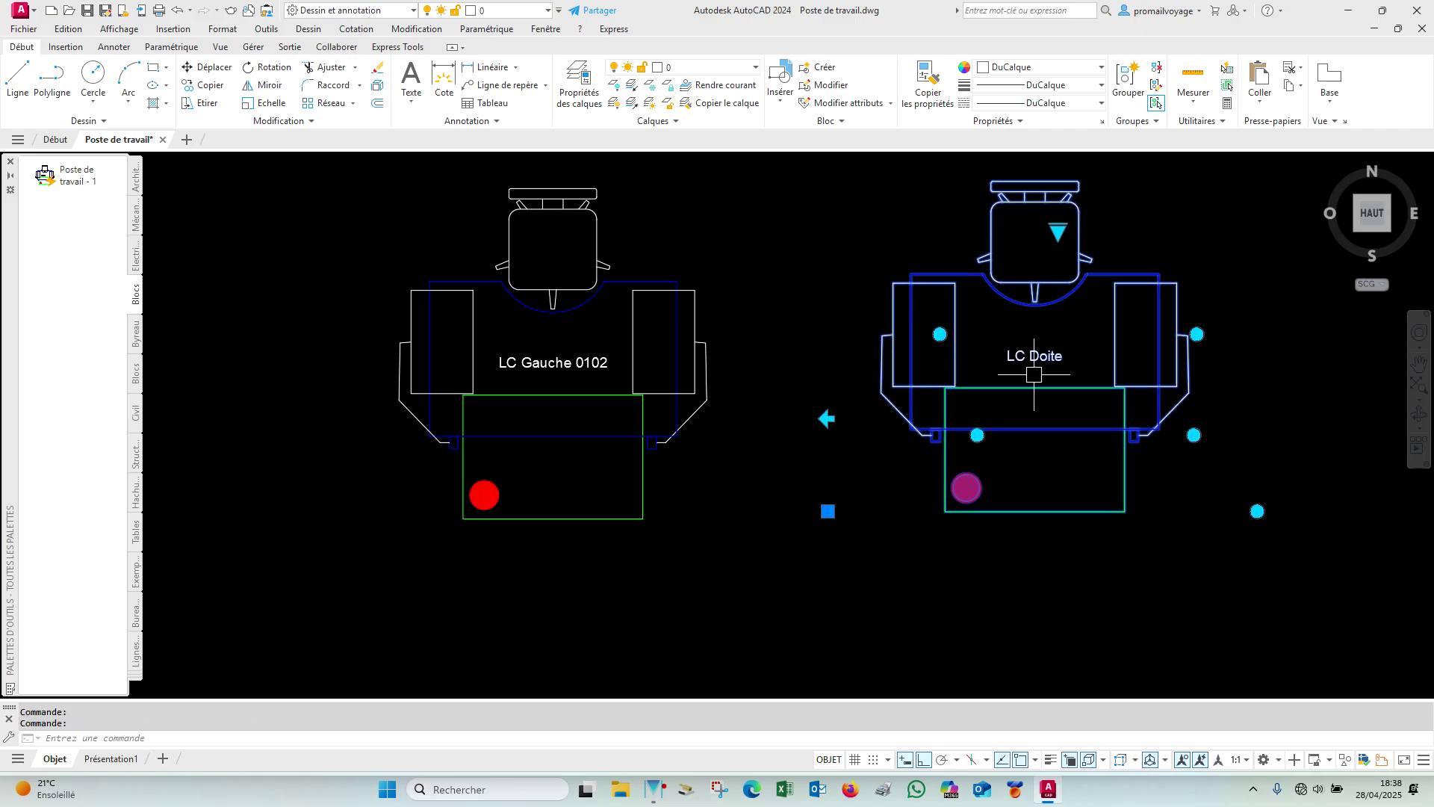
click(1058, 233)
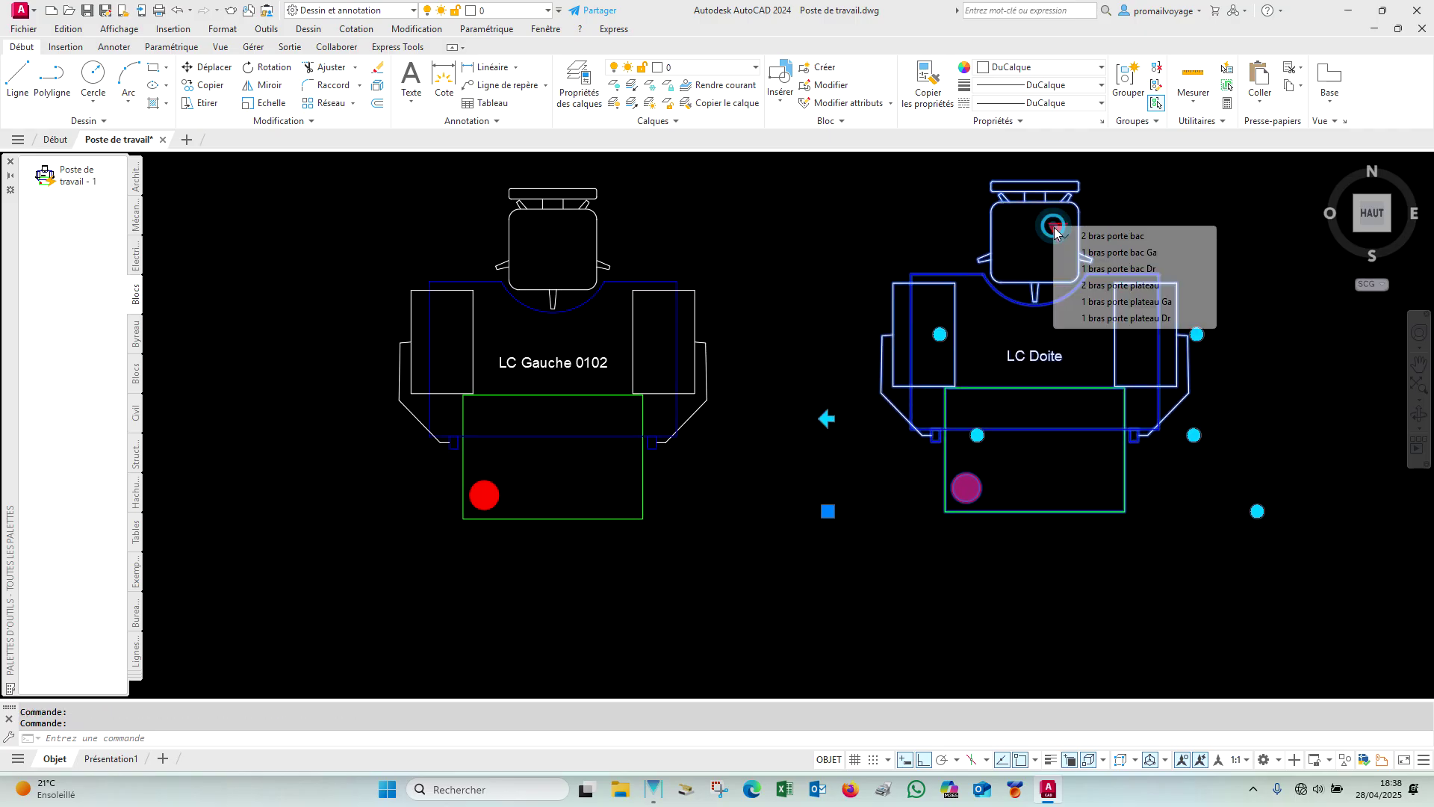
click(1121, 268)
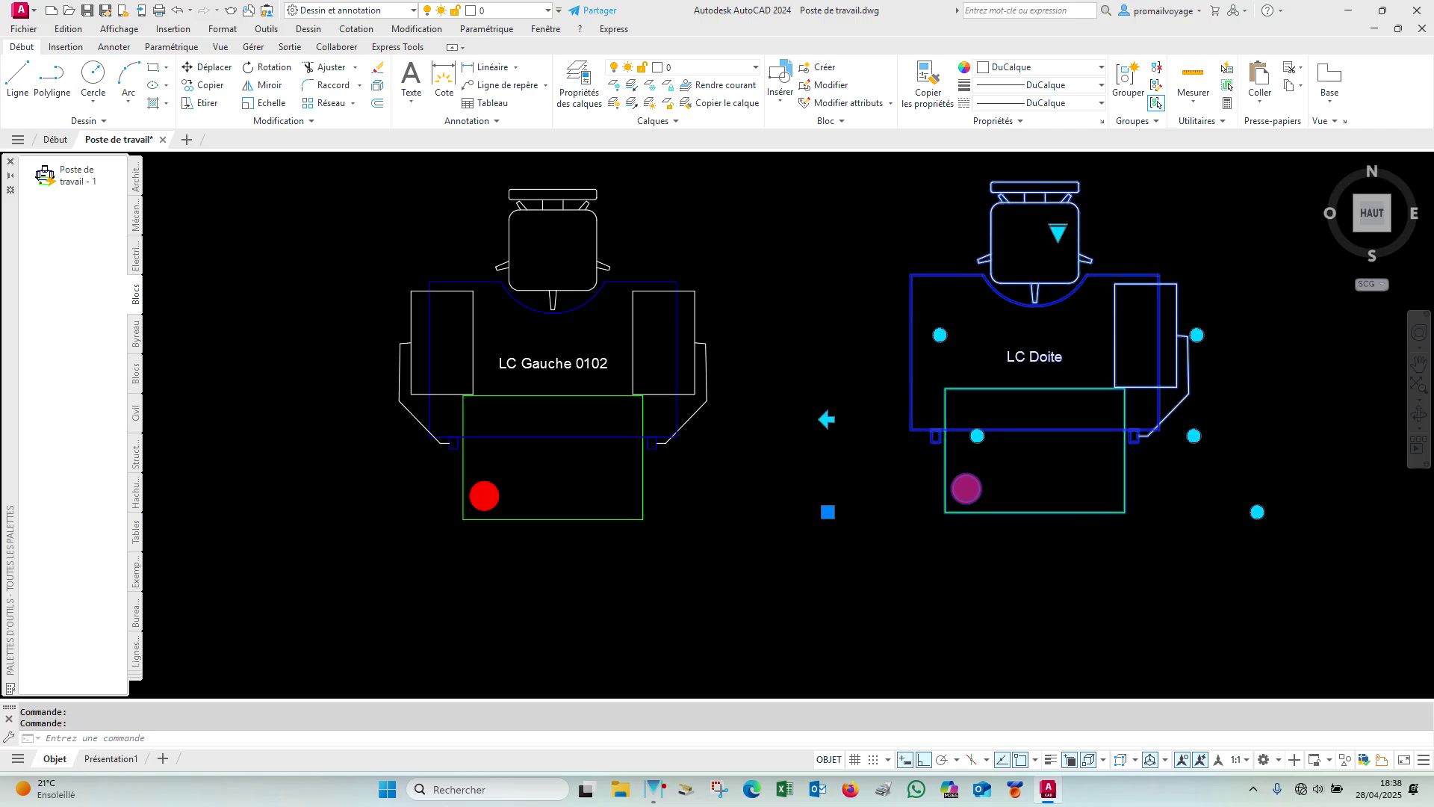
Step: Erase the "LC Doite" test copy of the workstation block
middle_drag(1110, 468, 1081, 395)
text(EF)
key(Return)
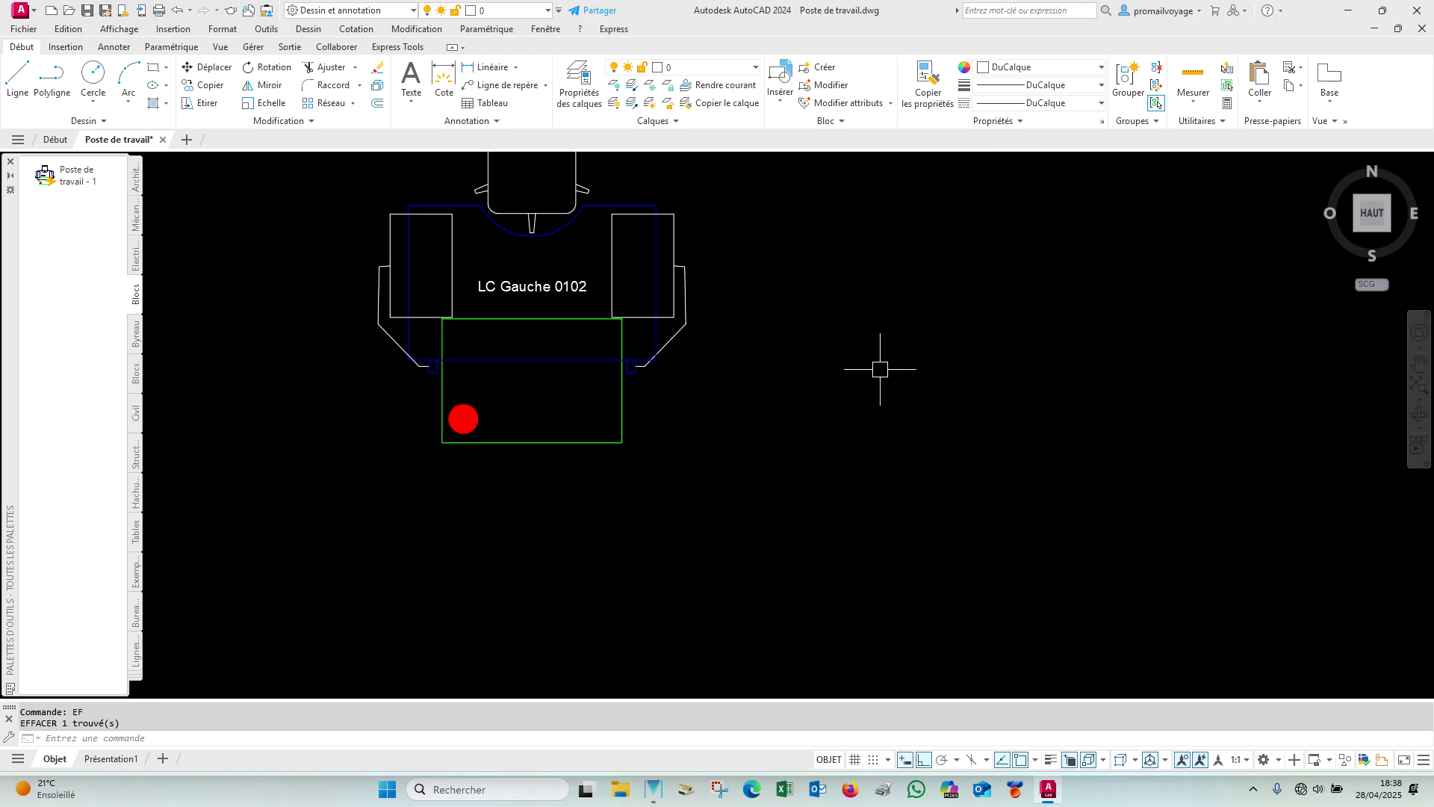
middle_drag(881, 371, 987, 452)
middle_click(746, 337)
middle_click(746, 337)
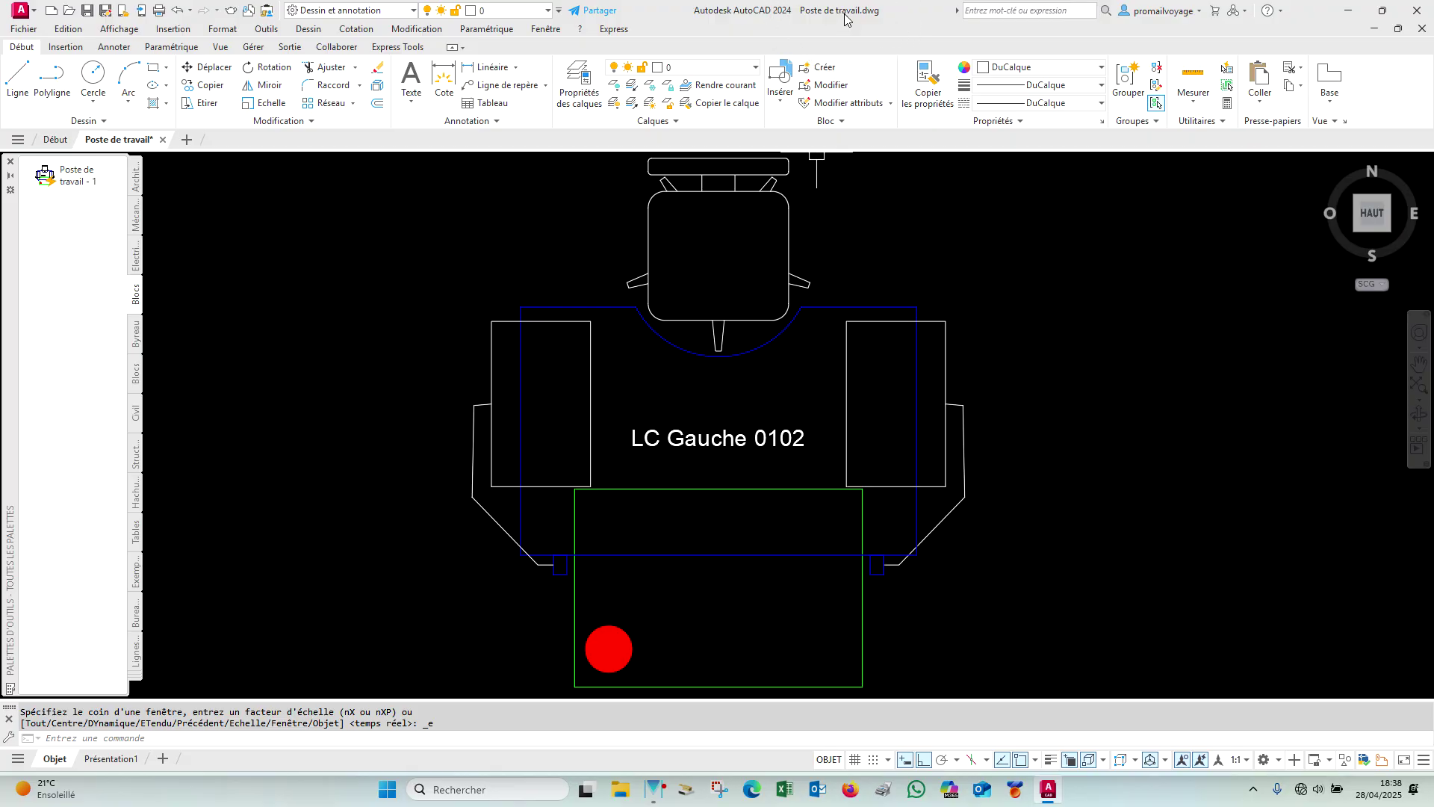
Step: Rename the layer "poste de travail" as "Poste de travail" and make it the current layer
click(782, 203)
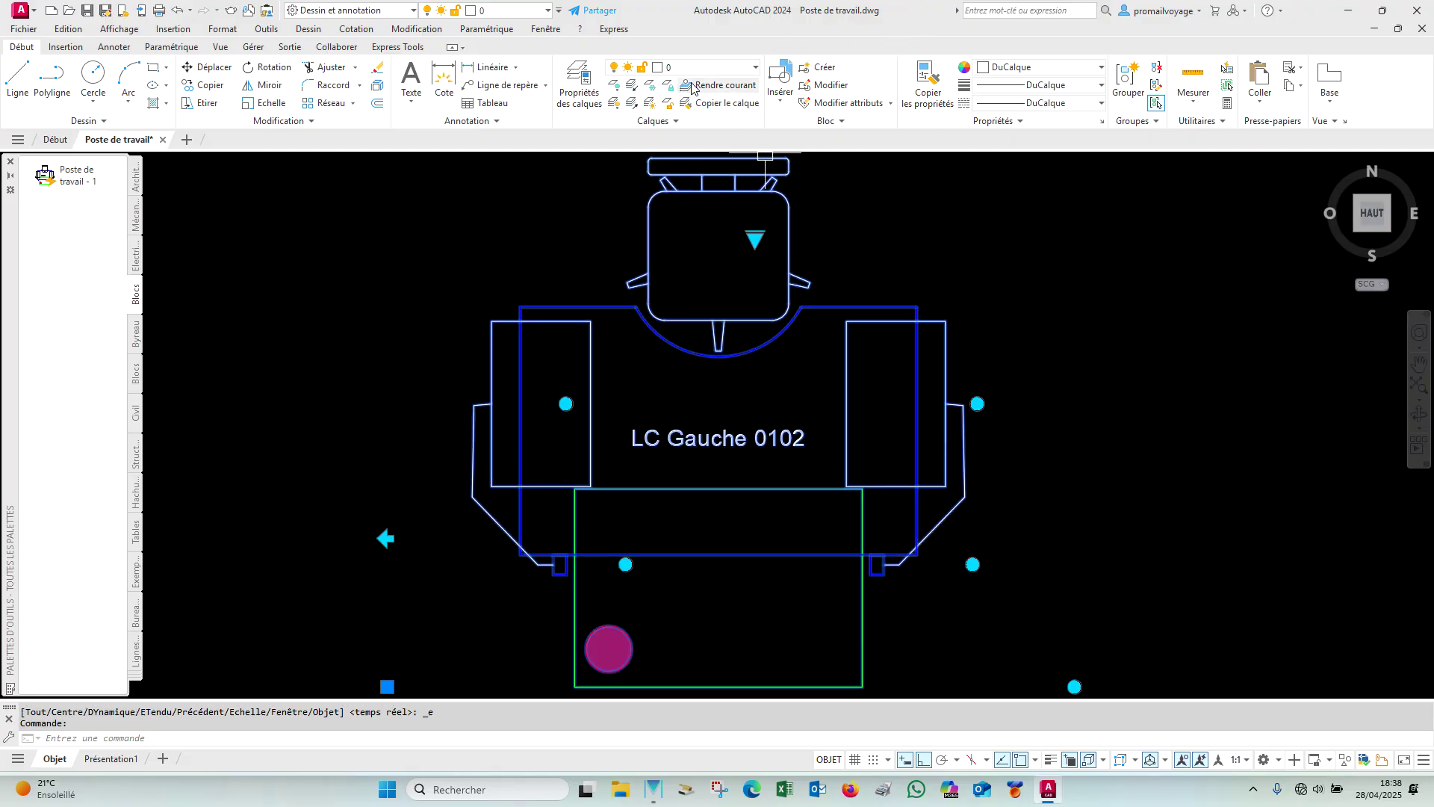
click(575, 81)
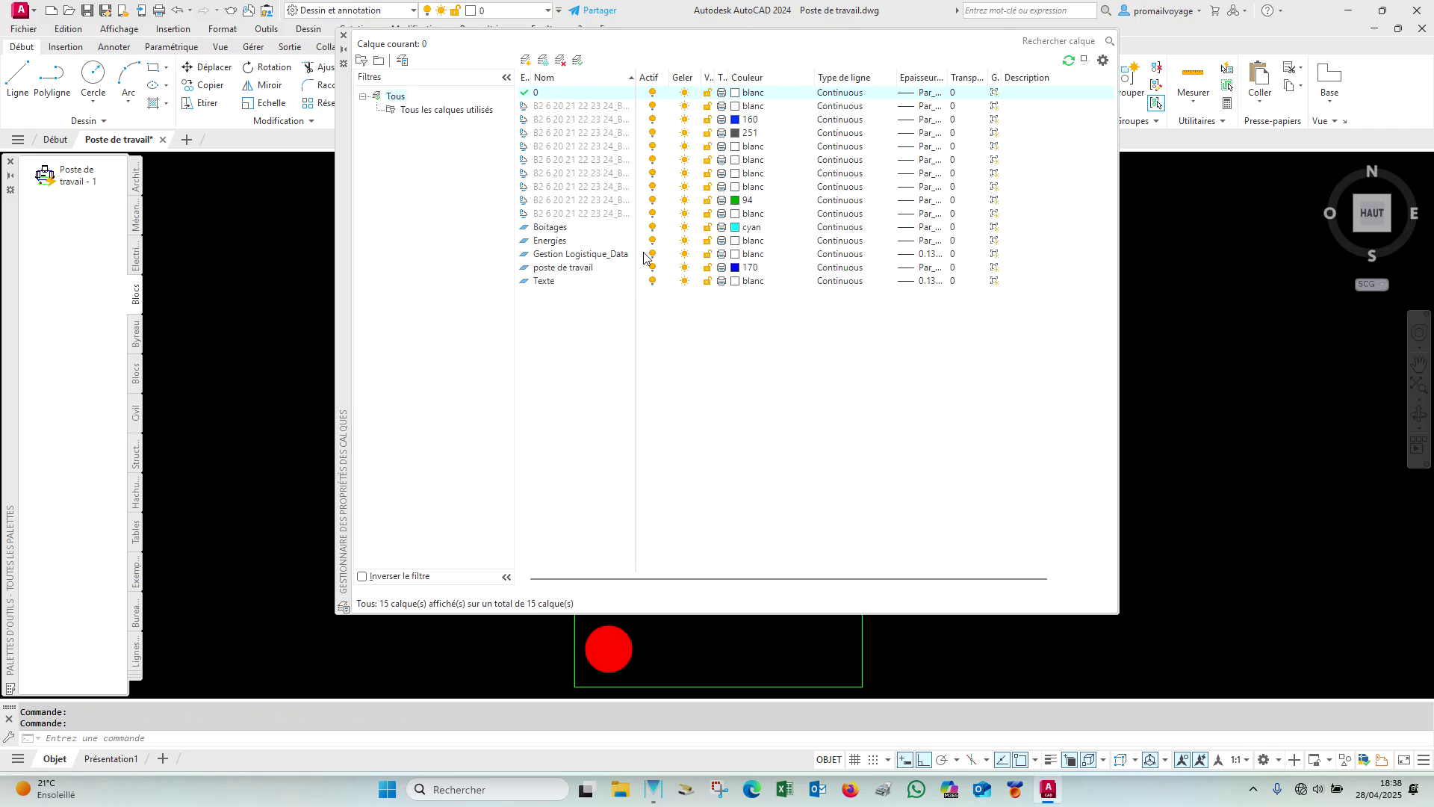
click(543, 272)
click(540, 272)
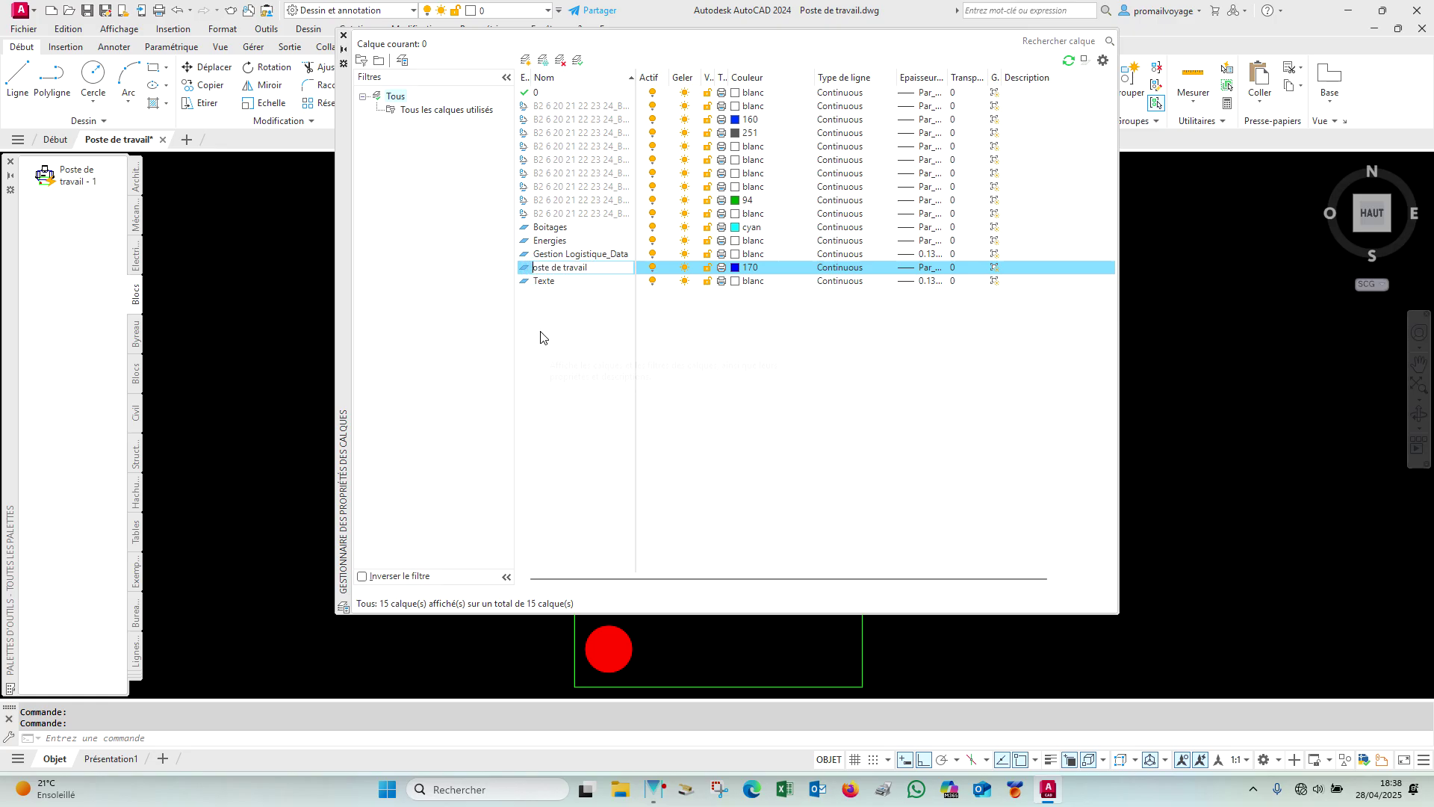
text(P)
key(Return)
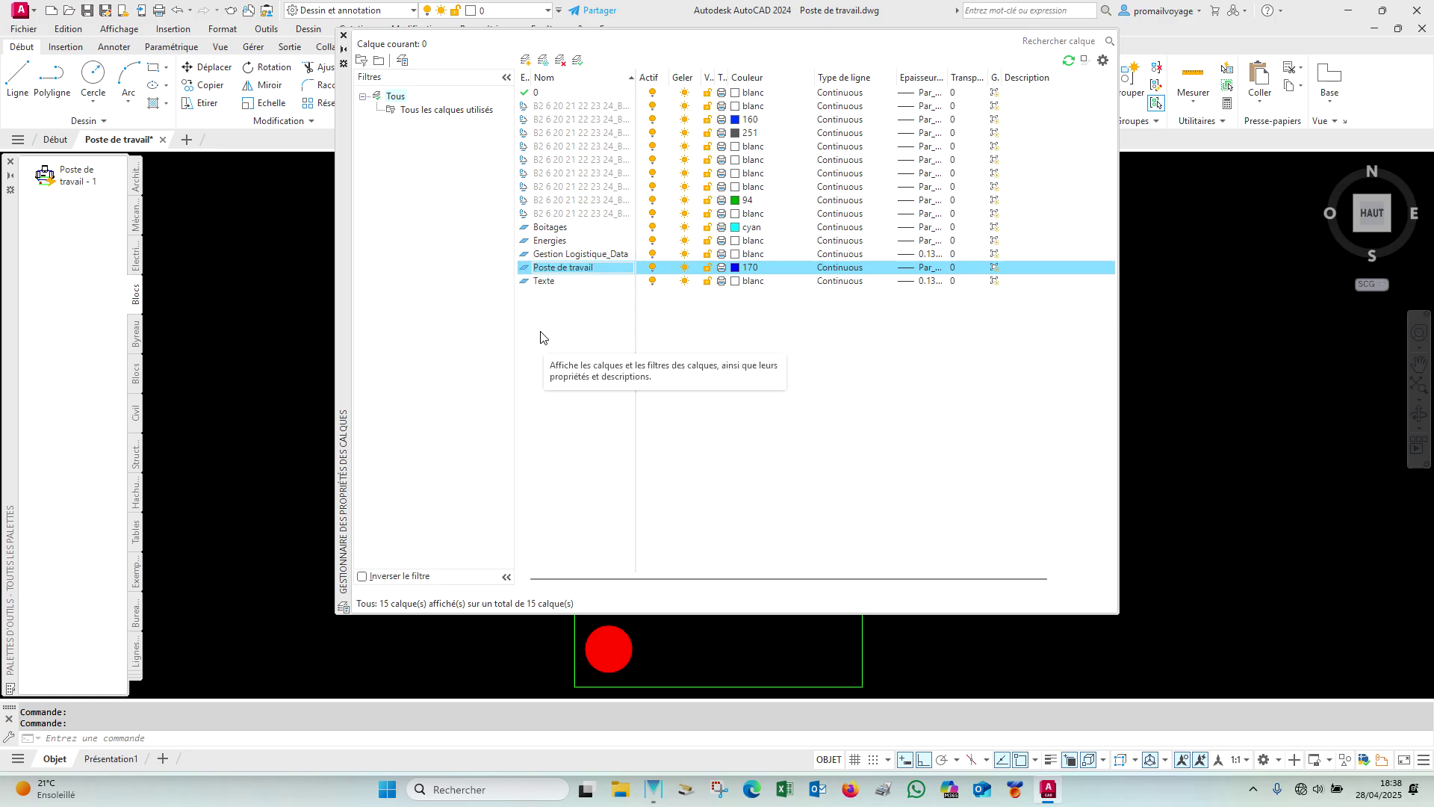
double_click(540, 271)
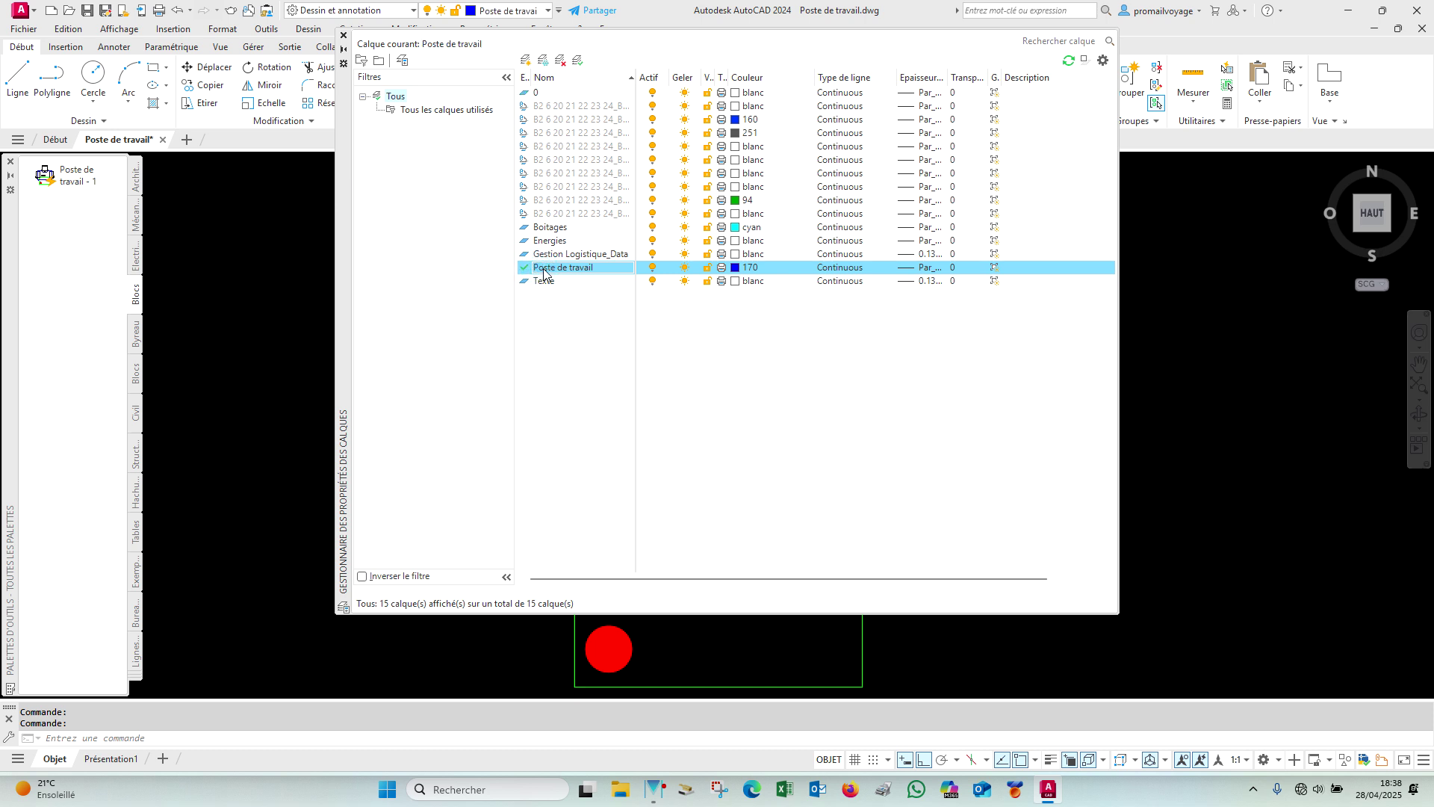
click(343, 35)
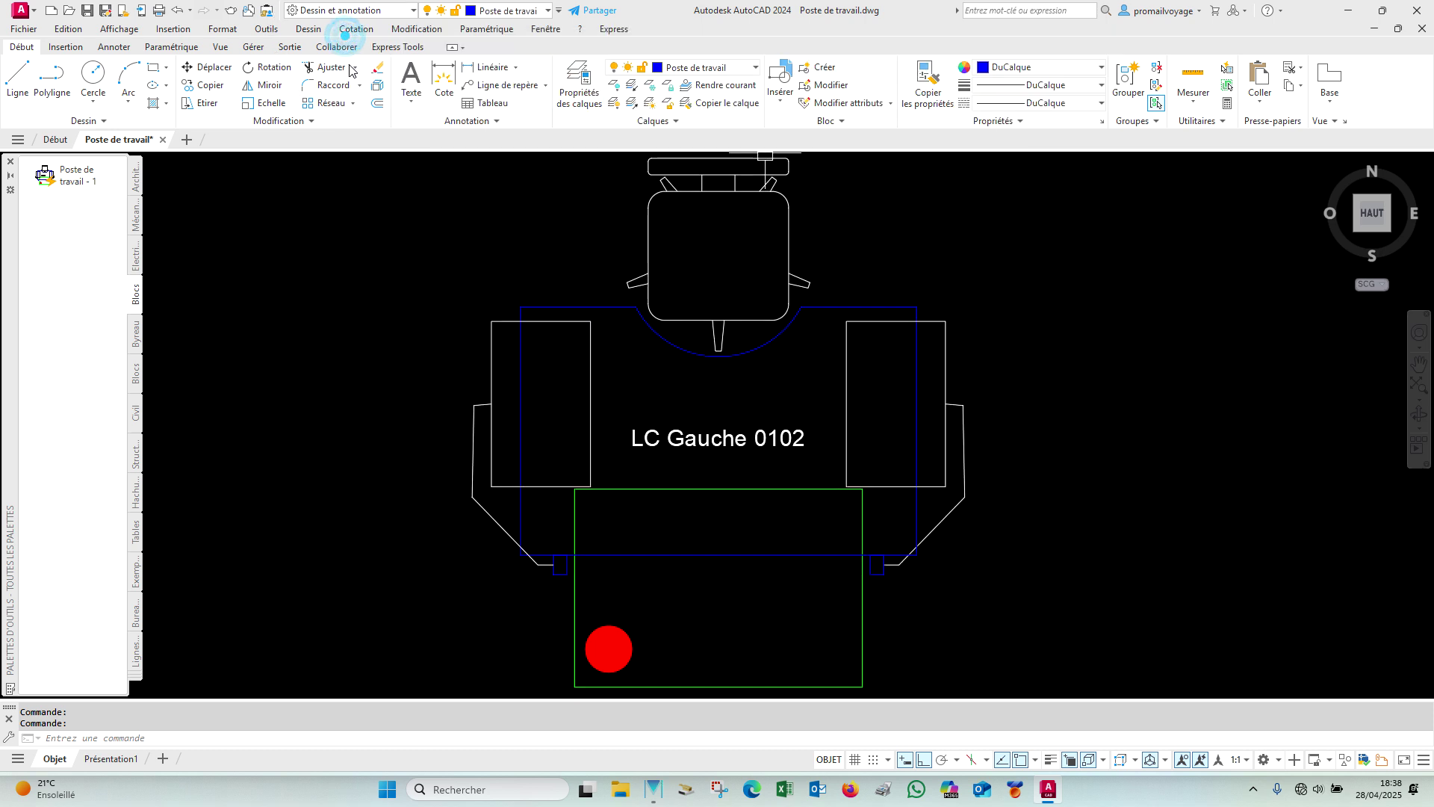
Step: Move the workstation block onto the "Poste de travail" layer and save the drawing
click(762, 320)
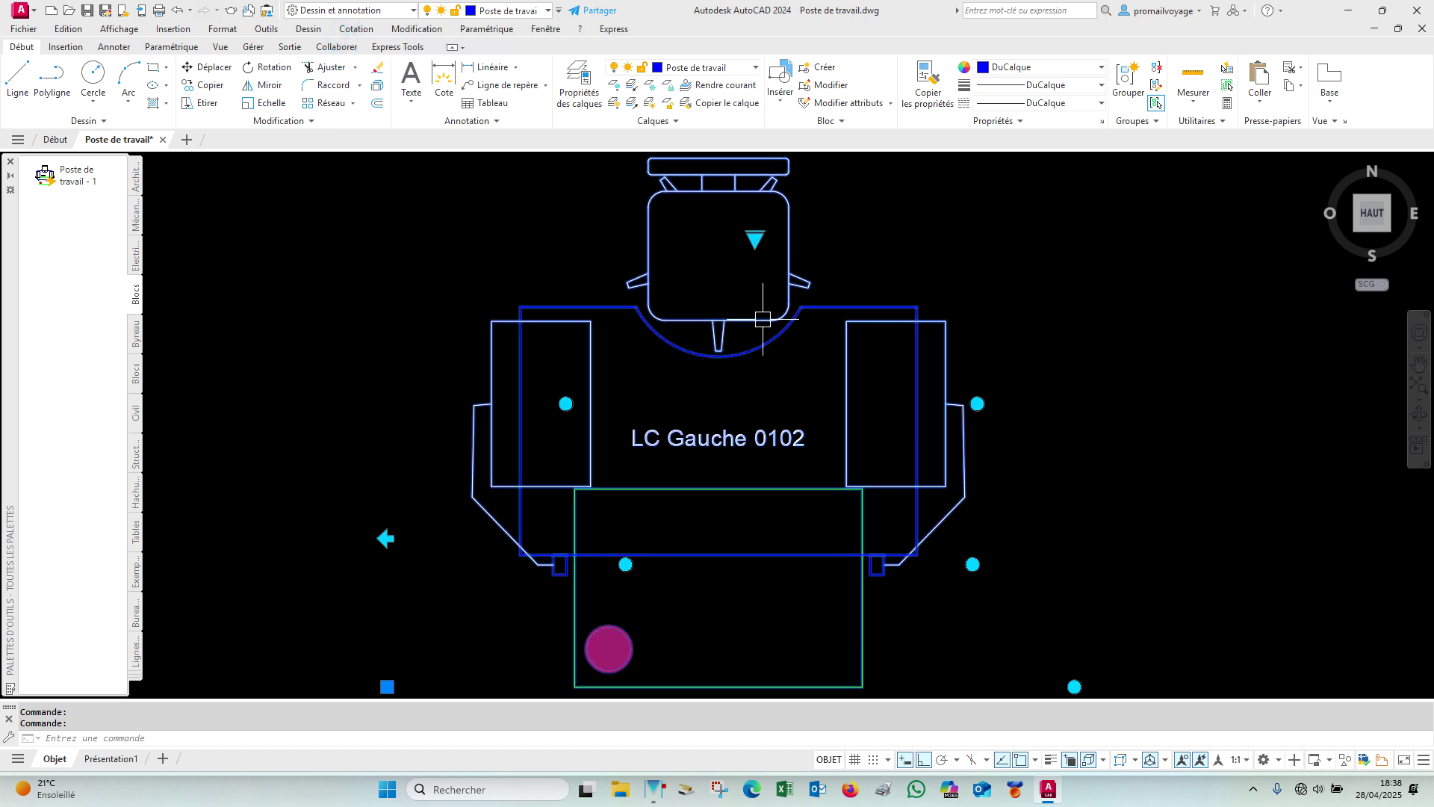
click(728, 71)
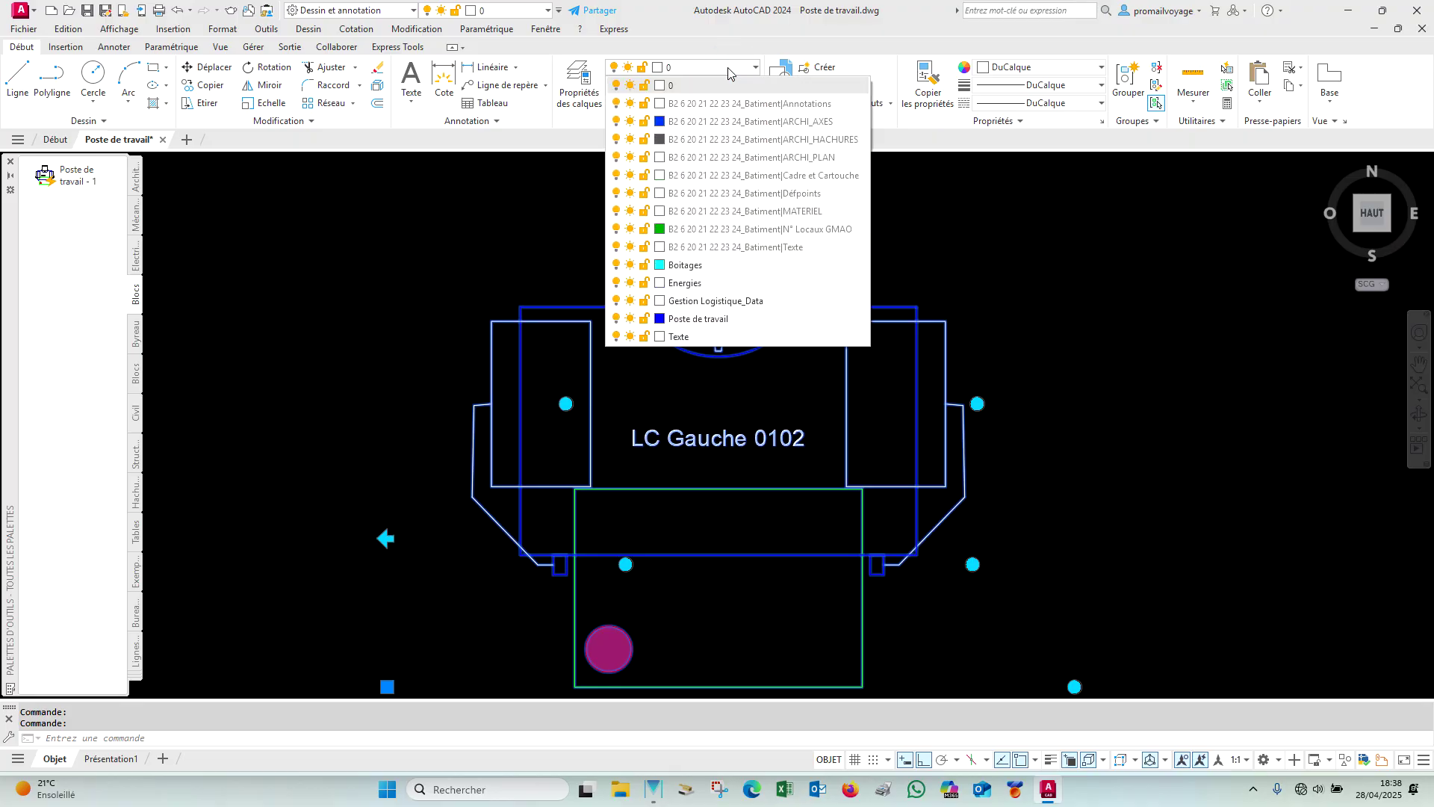
click(722, 319)
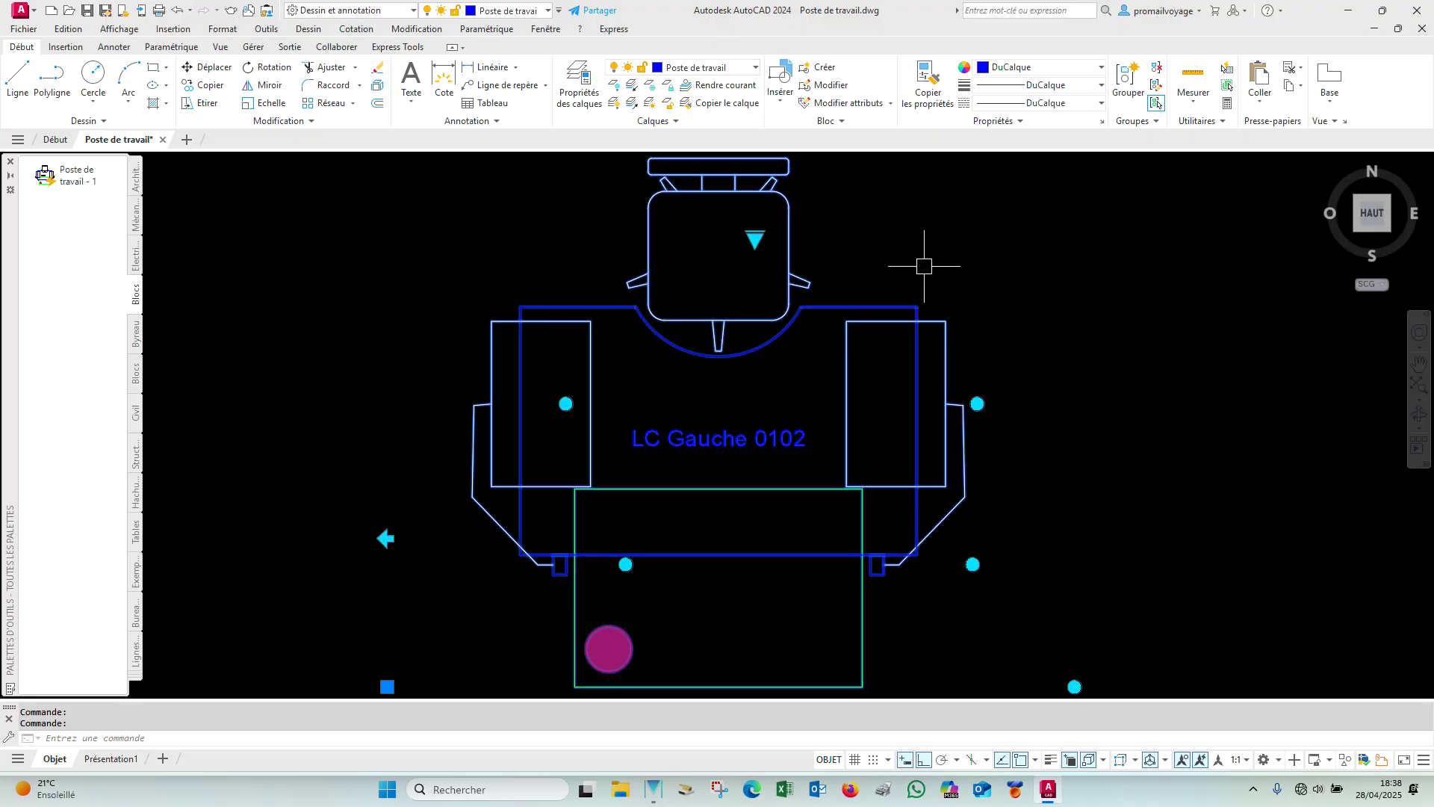
key(Escape)
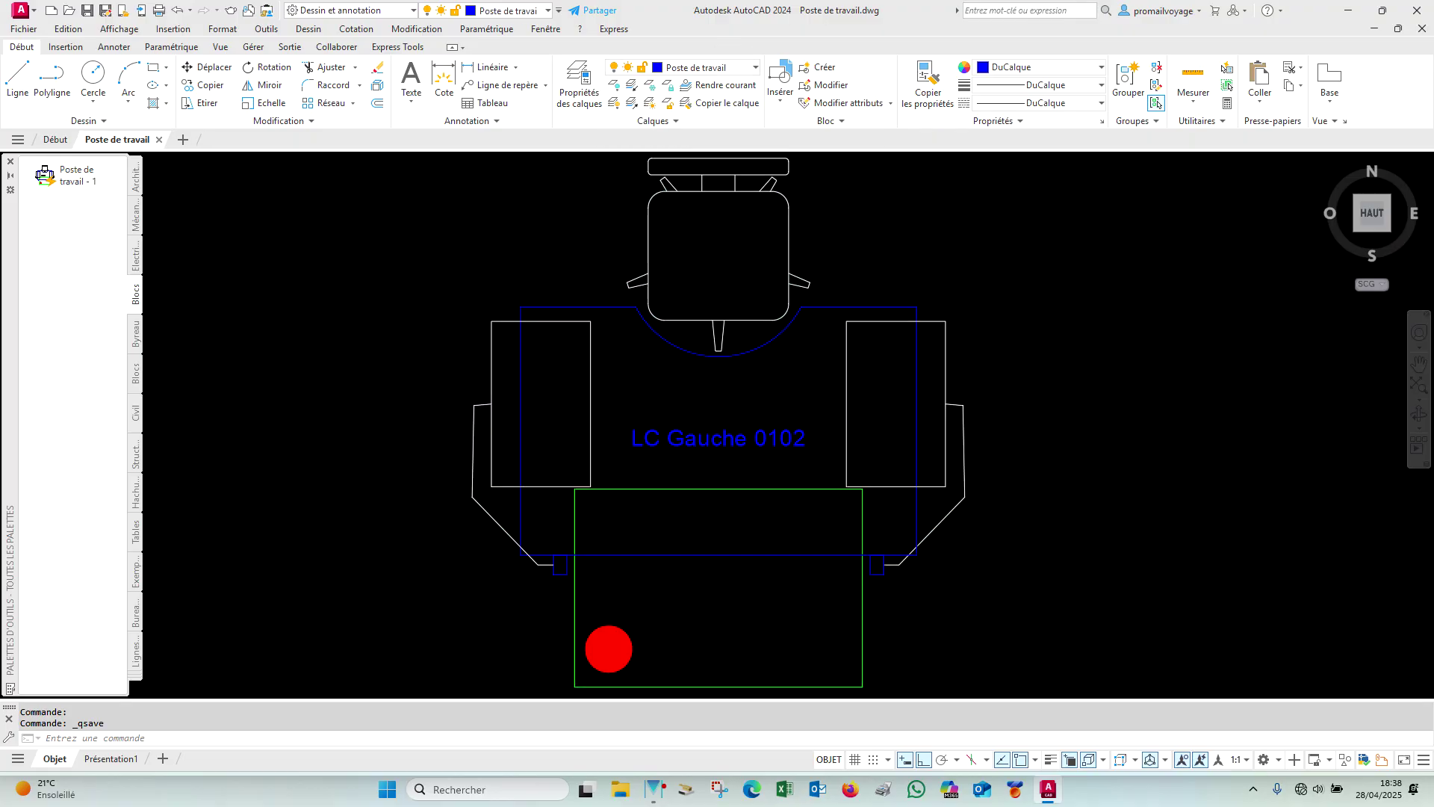
click(794, 218)
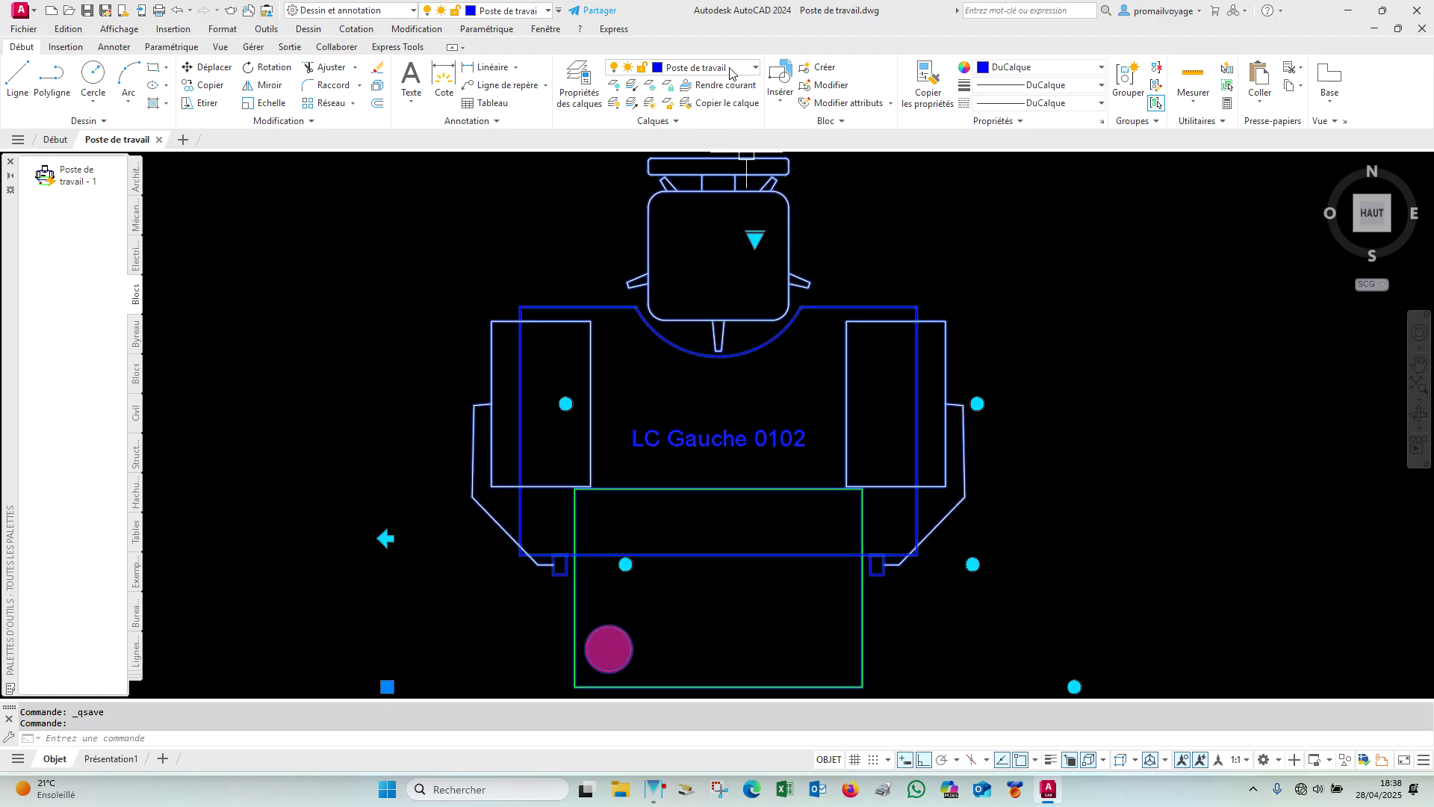
click(859, 224)
key(Escape)
key(ctrl+s)
Step: Examine the layer list for layers that come from the building's external reference
scroll(841, 312, down, 3)
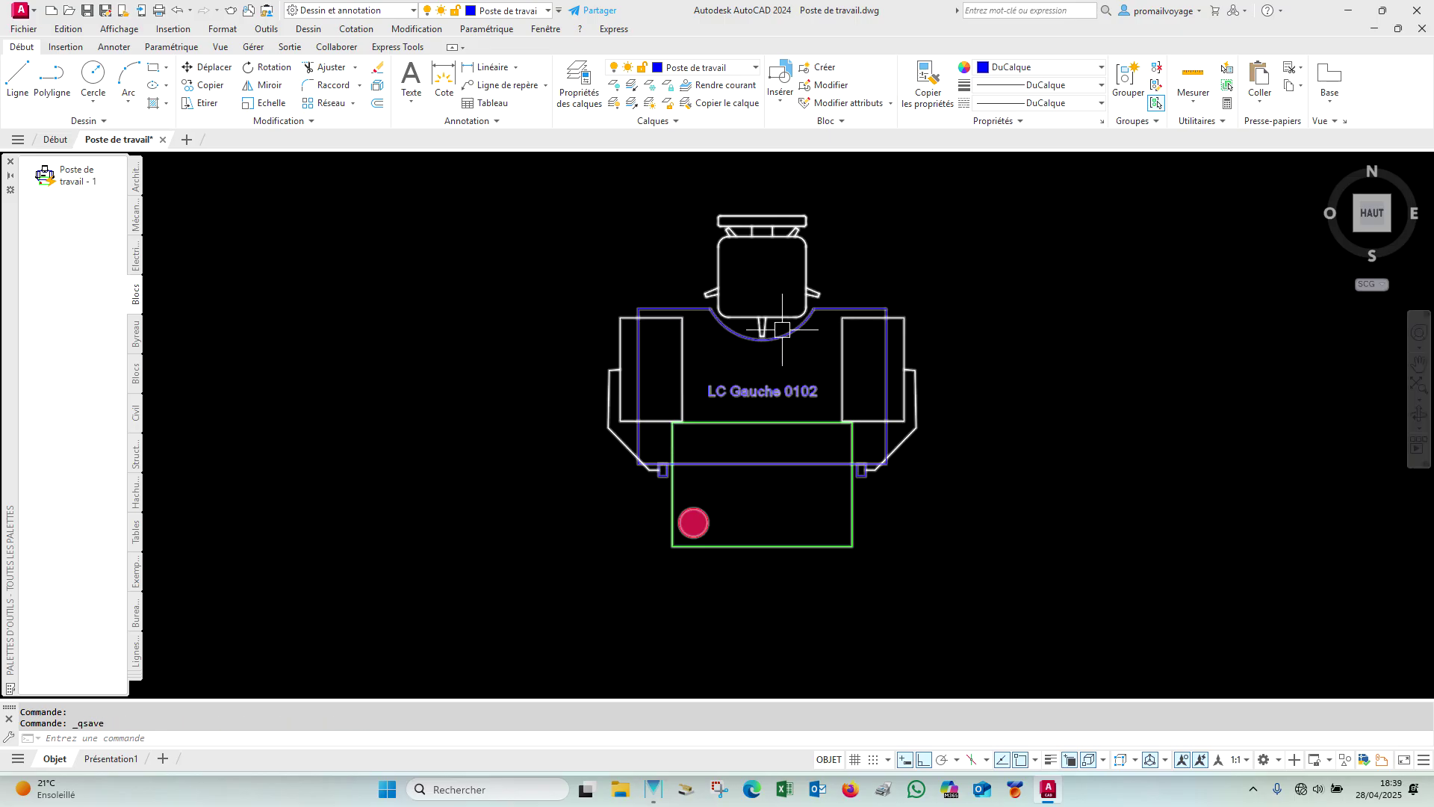
click(579, 82)
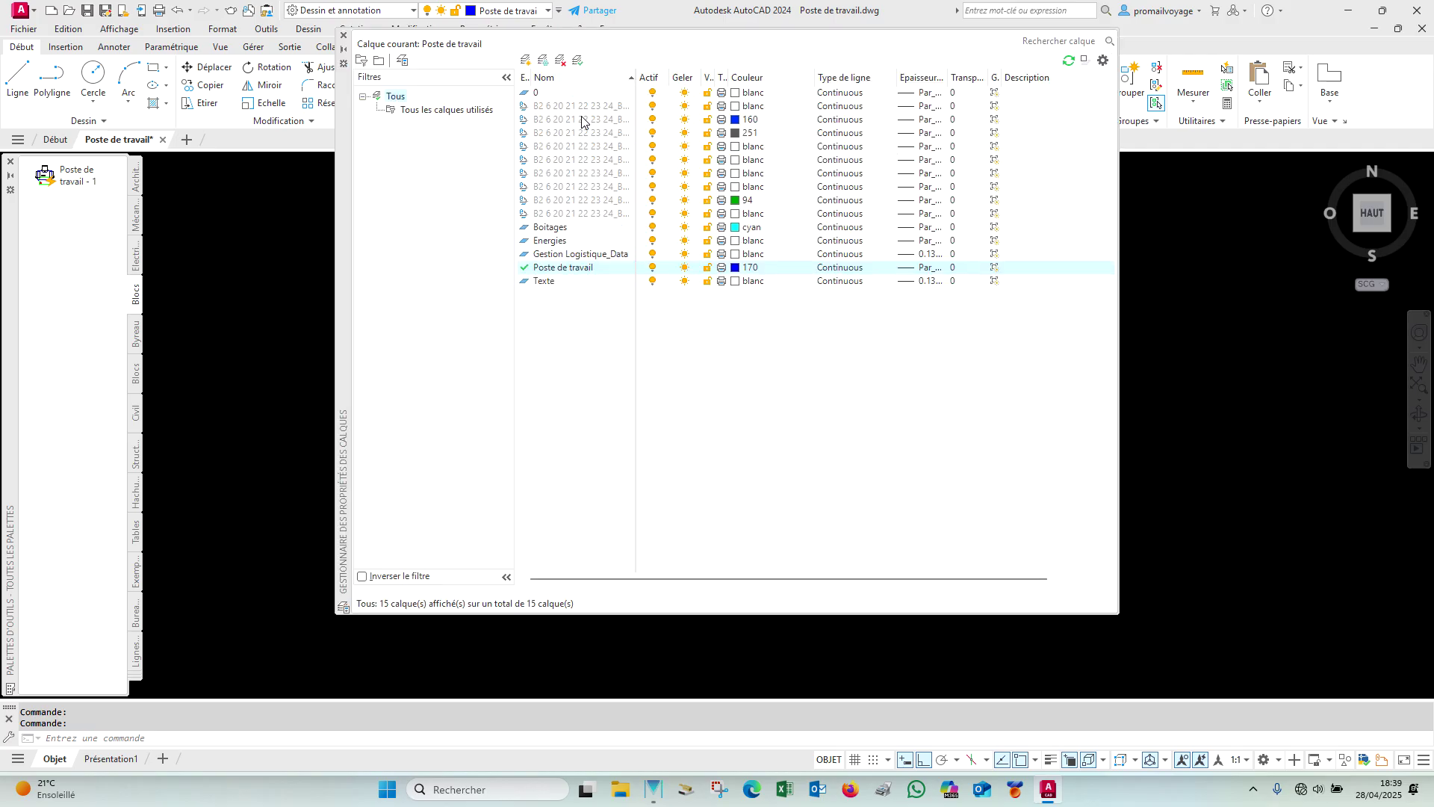
click(576, 187)
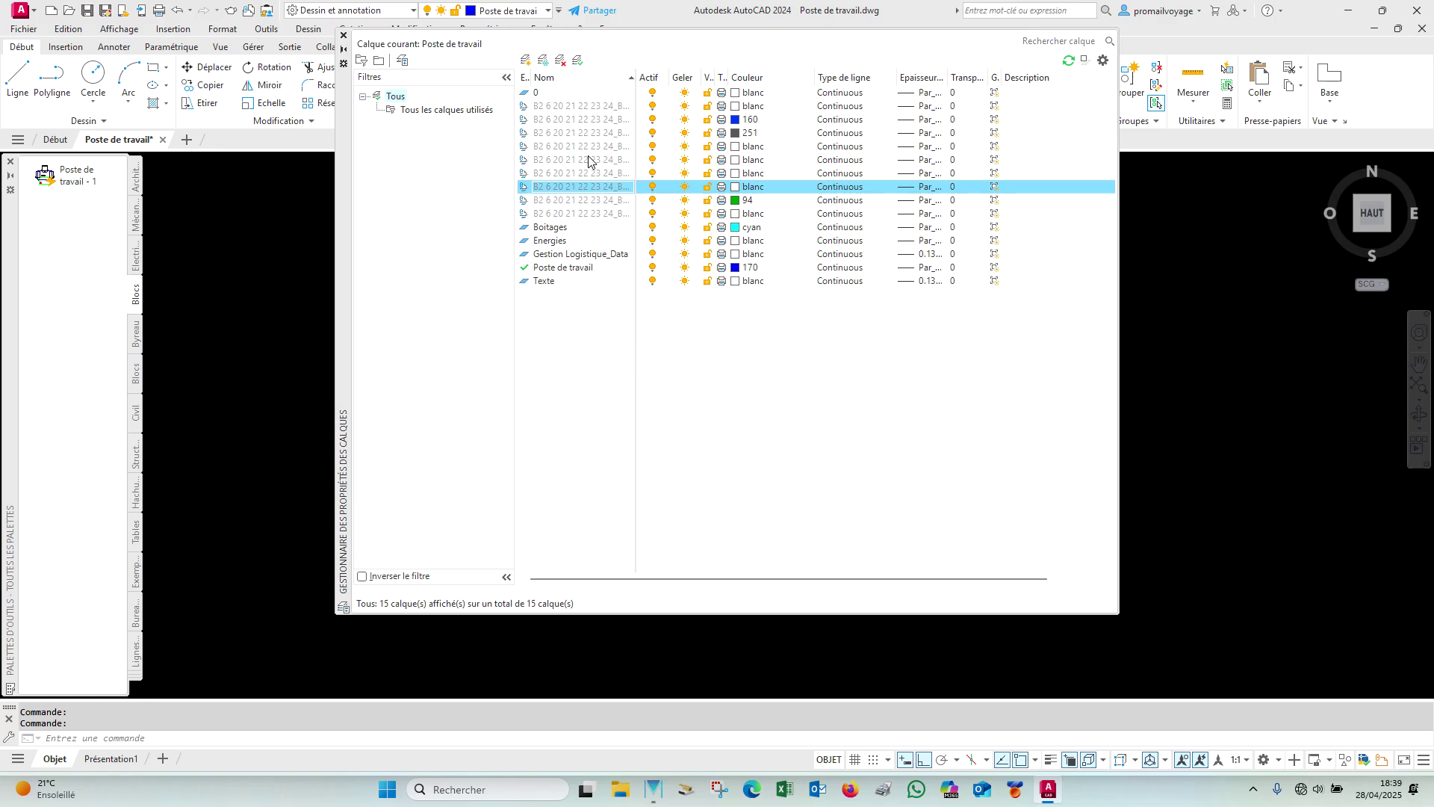
click(343, 37)
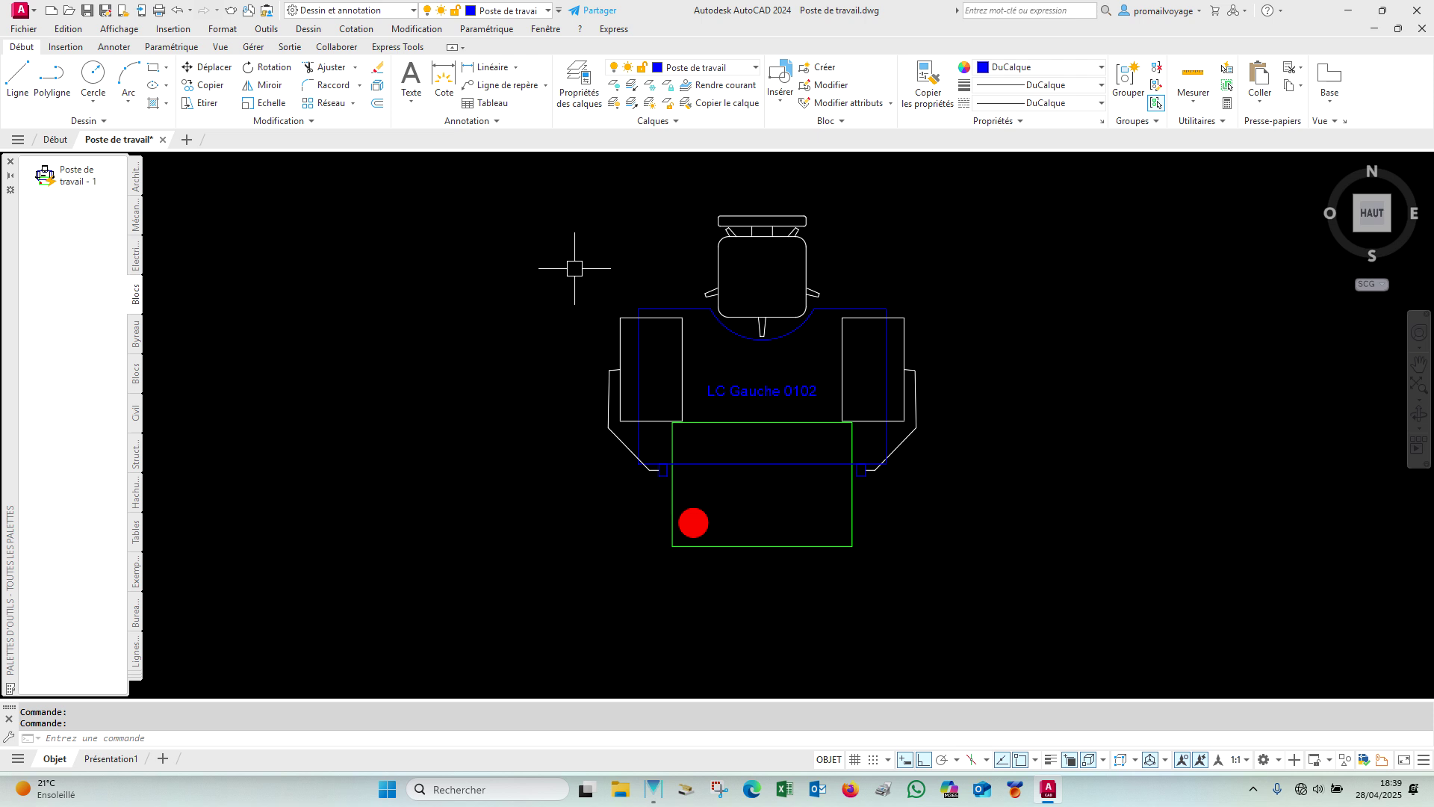
text(PU)
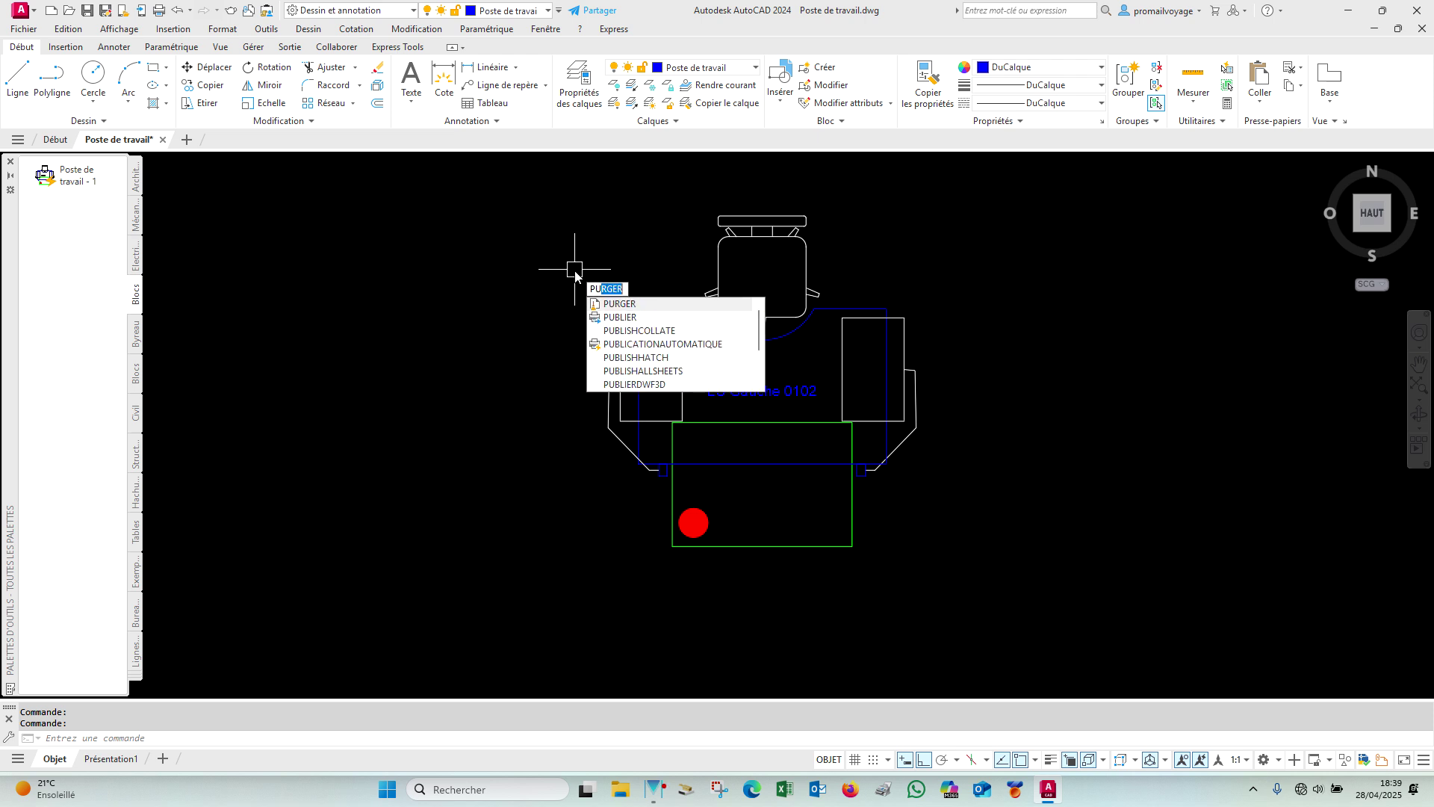
click(1047, 313)
click(925, 267)
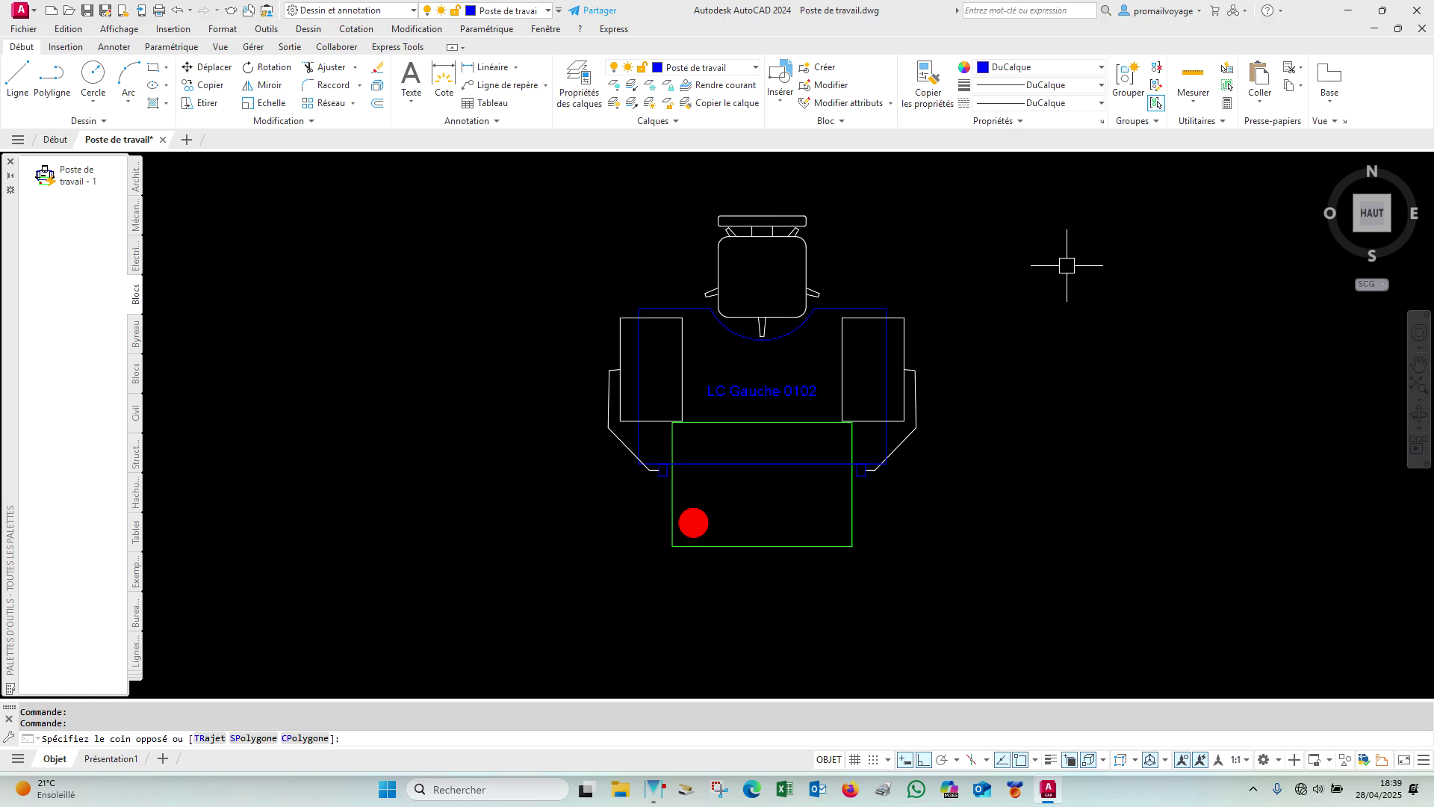
Step: Purge all unused named elements from the drawing, including nested items and orphaned data
click(253, 47)
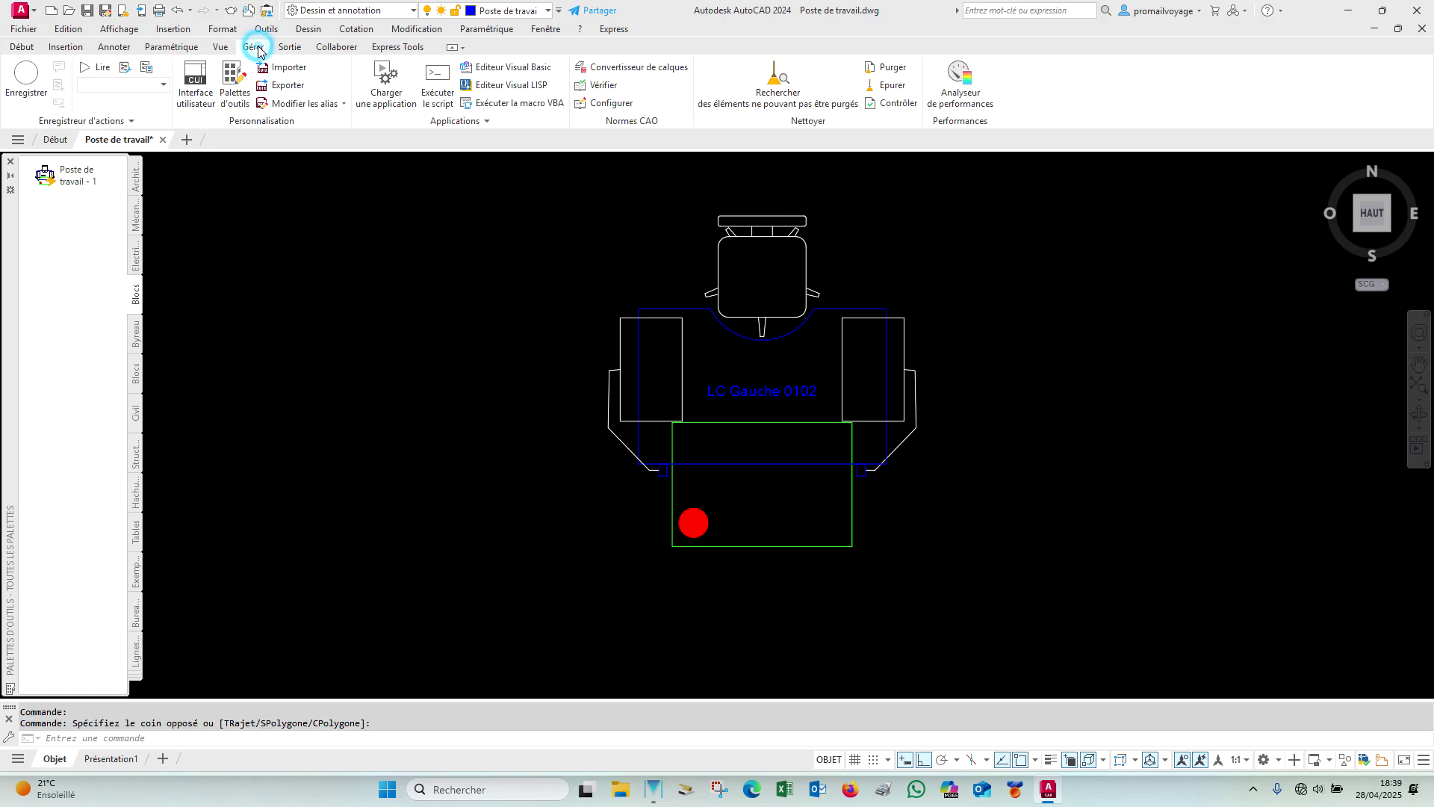
click(891, 67)
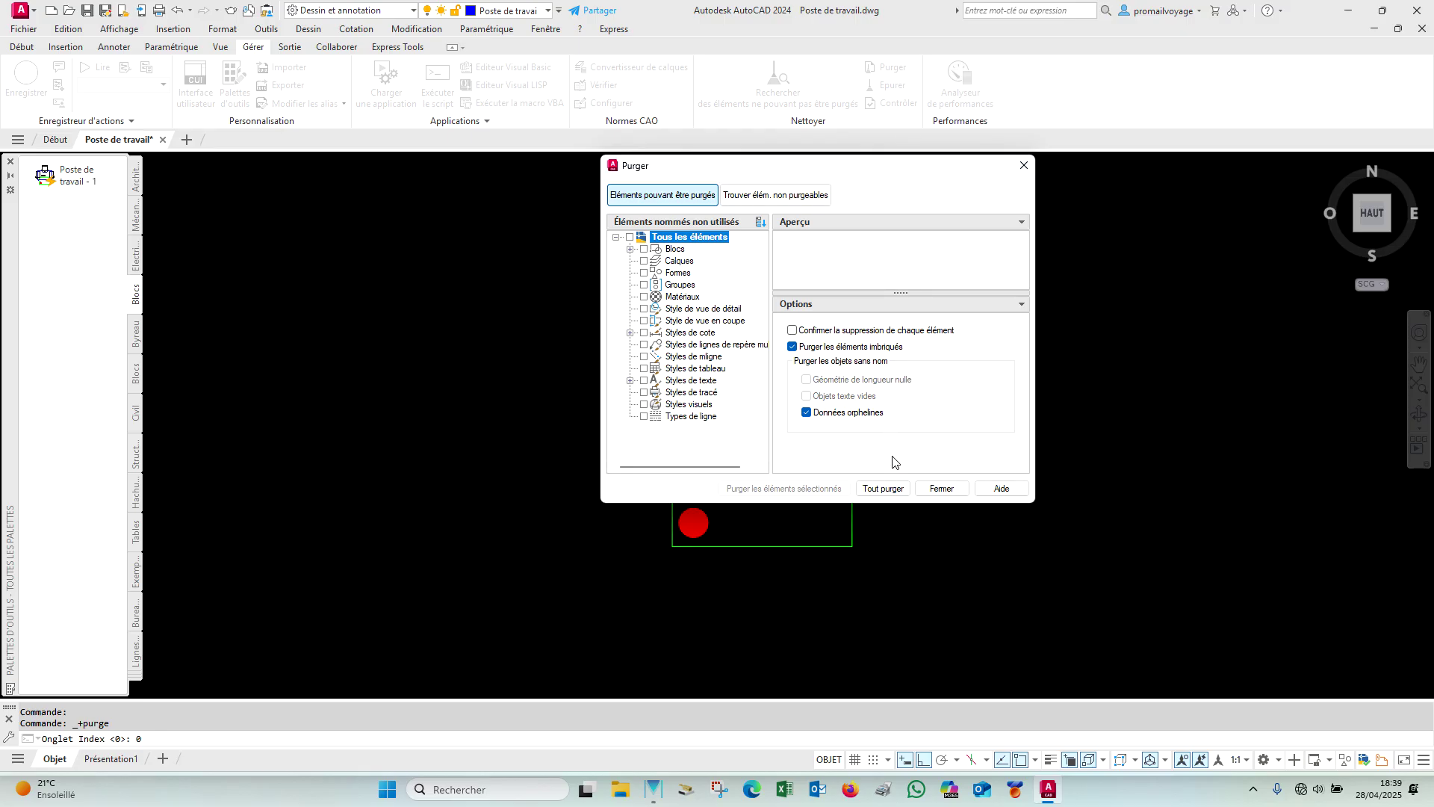
click(888, 488)
key(ctrl)
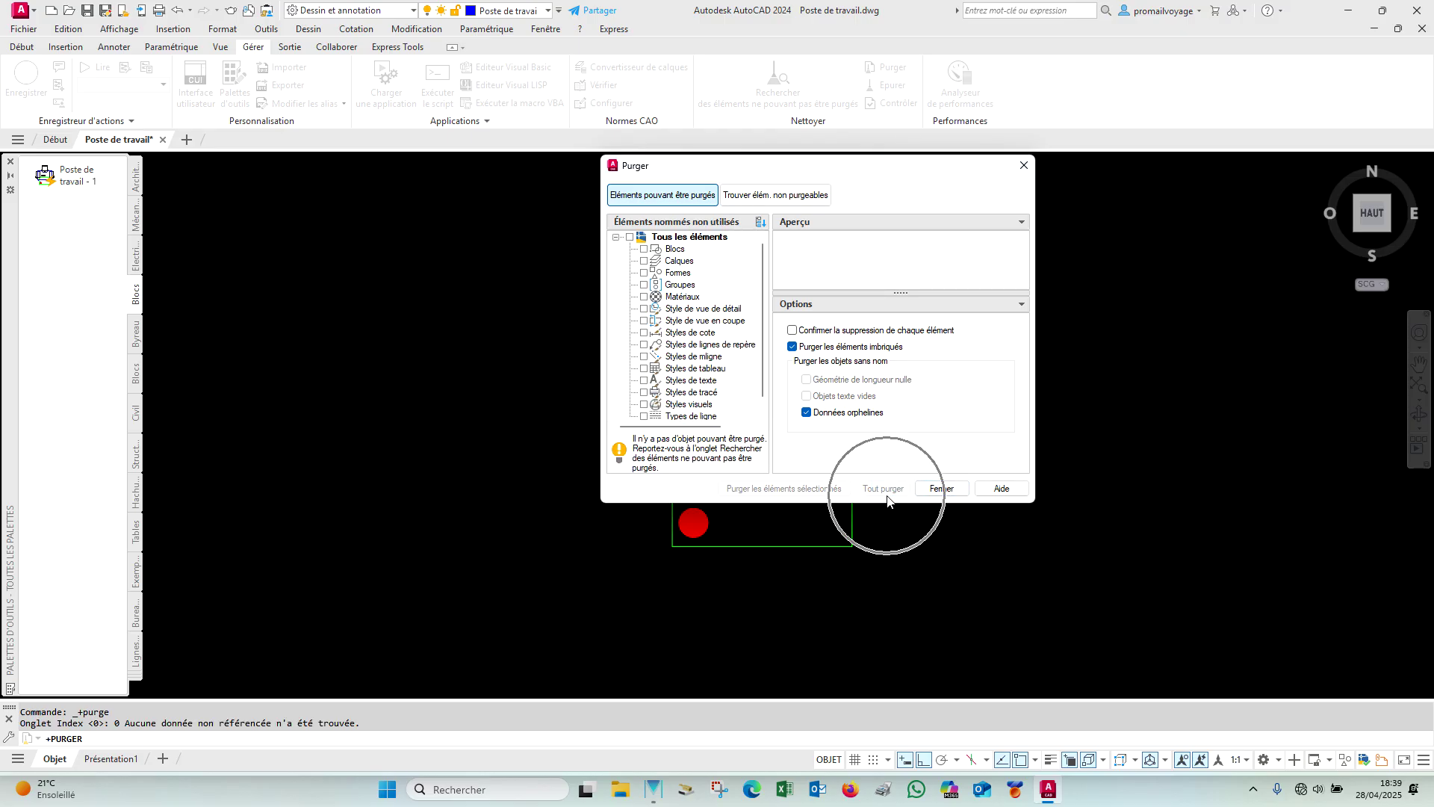
click(941, 489)
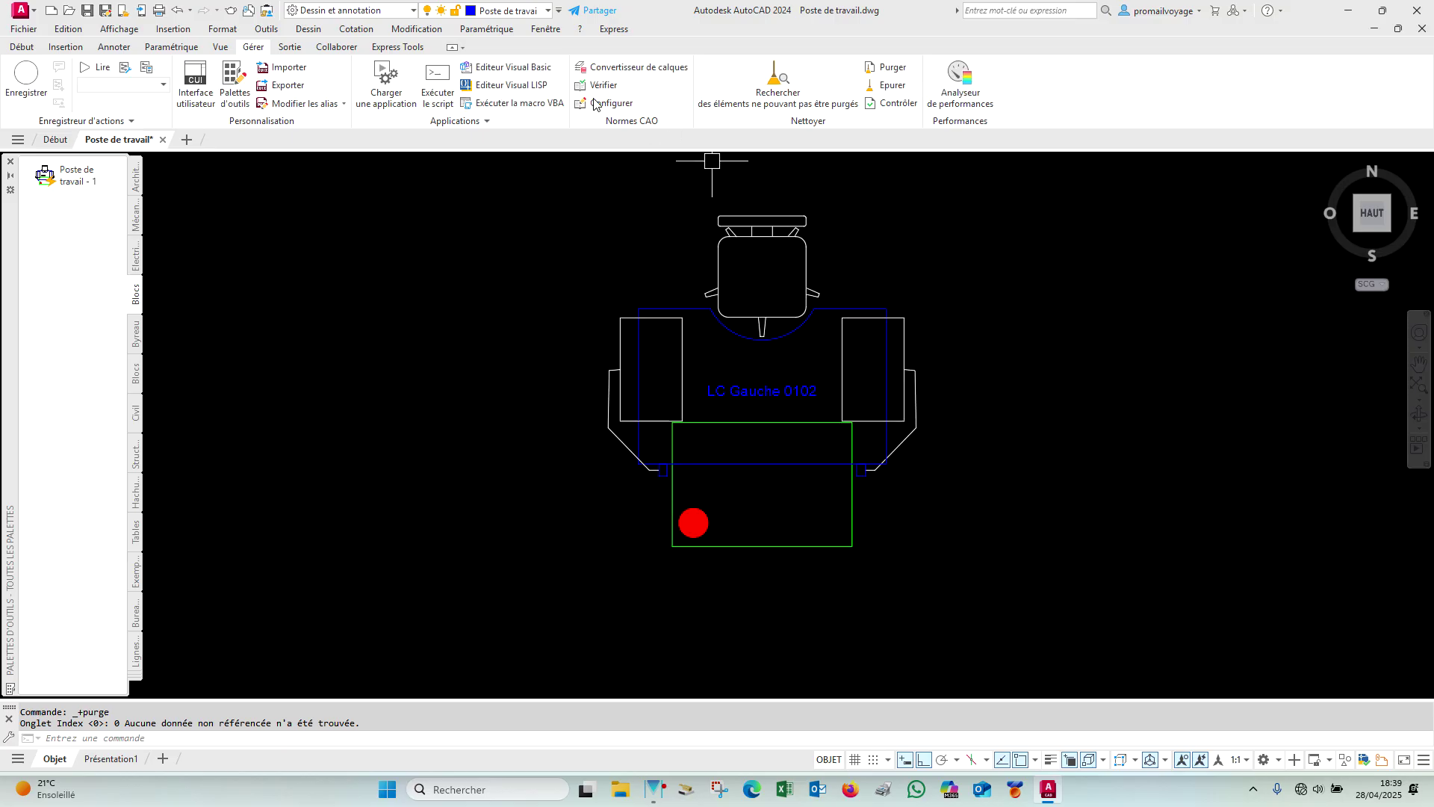
Step: Recheck the layer list for external-reference layers after the purge
text(pl)
key(Return)
click(579, 200)
key(Escape)
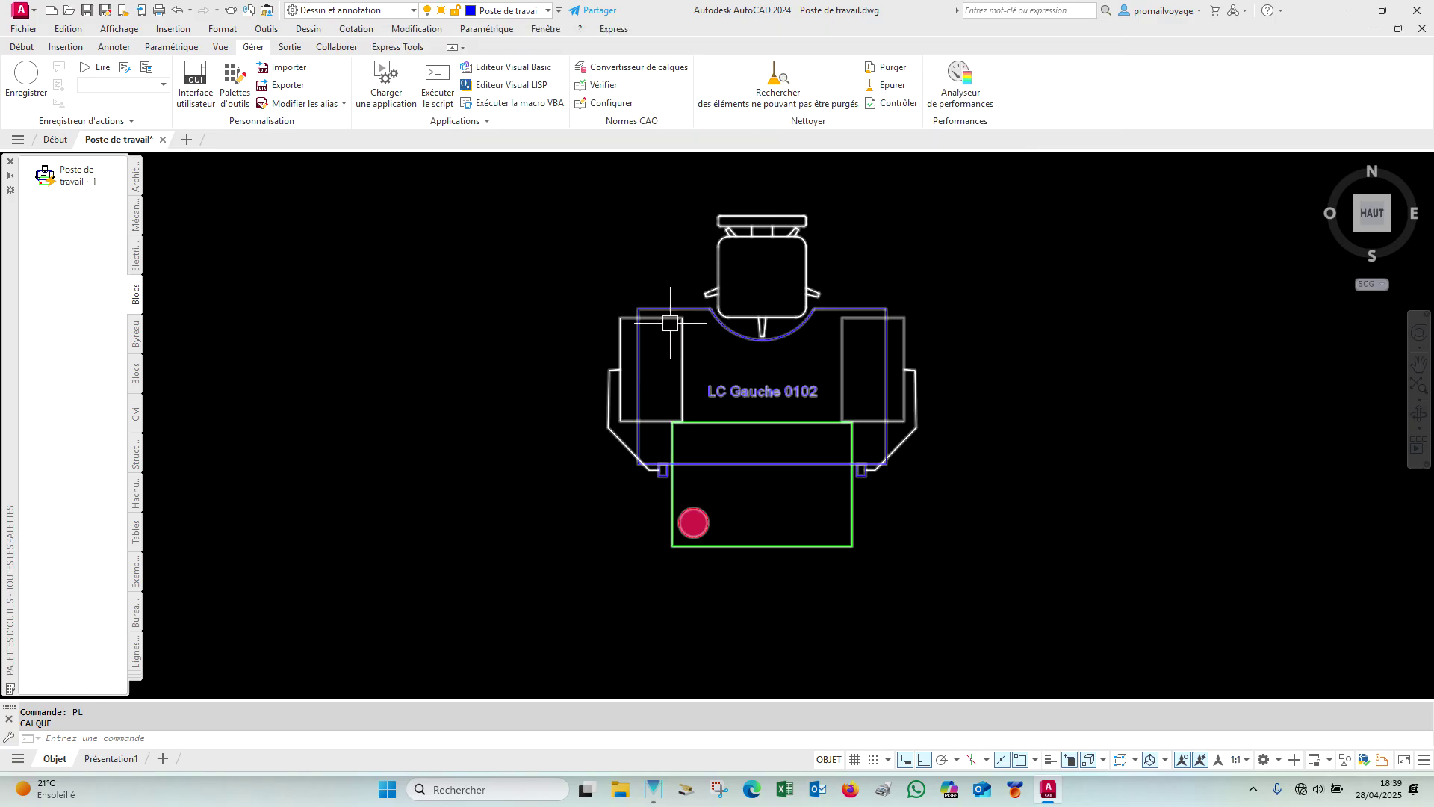
text(XR)
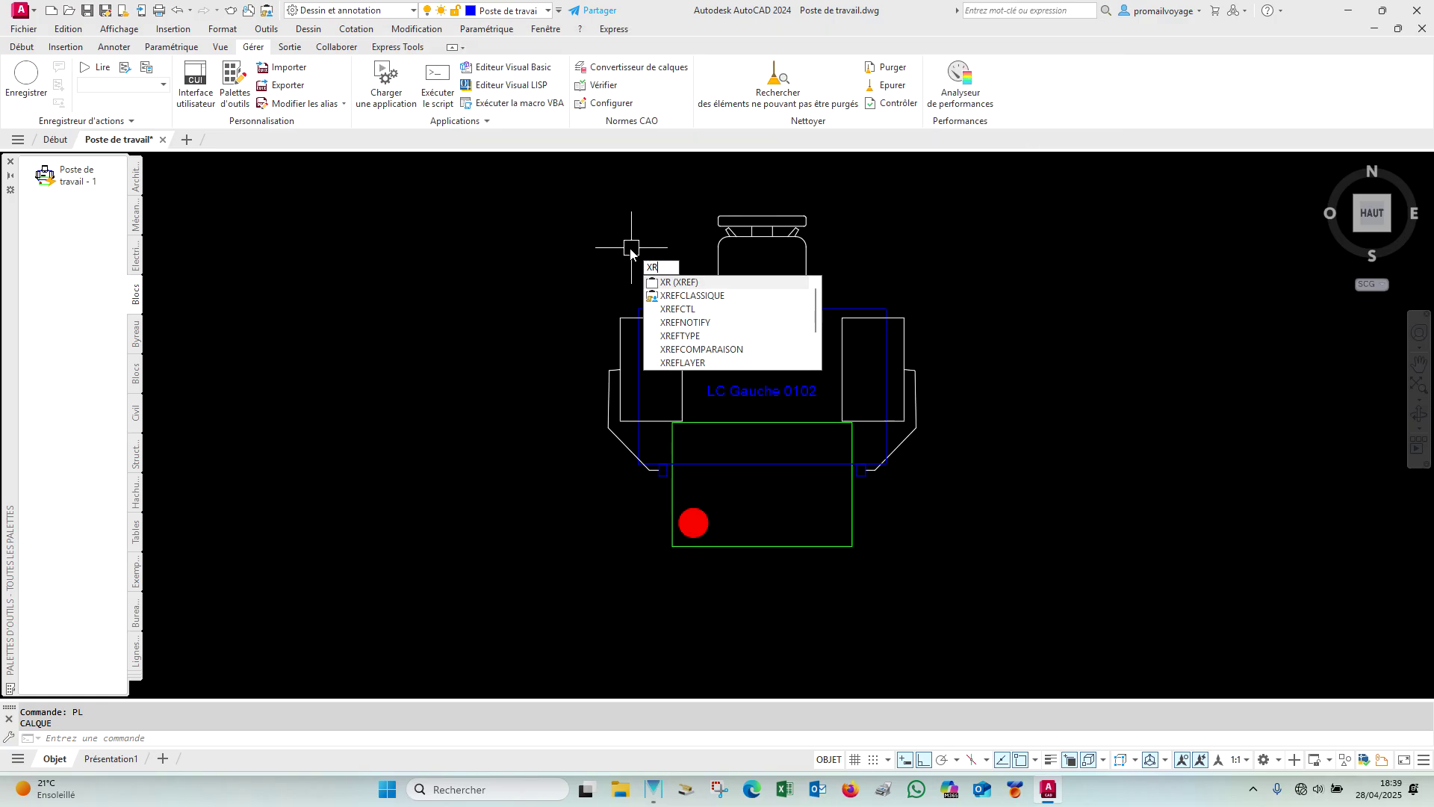
key(Return)
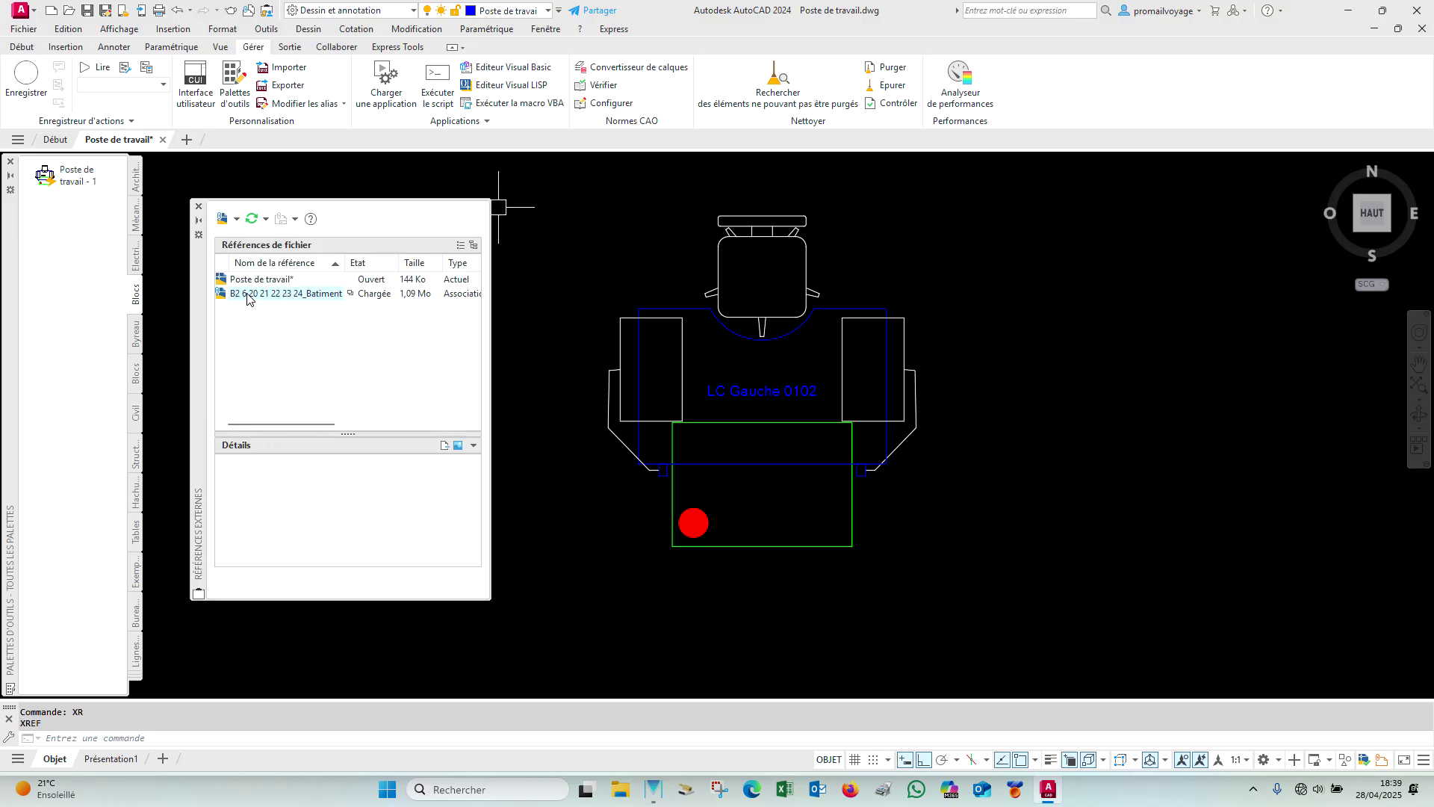
mouse_move(315, 301)
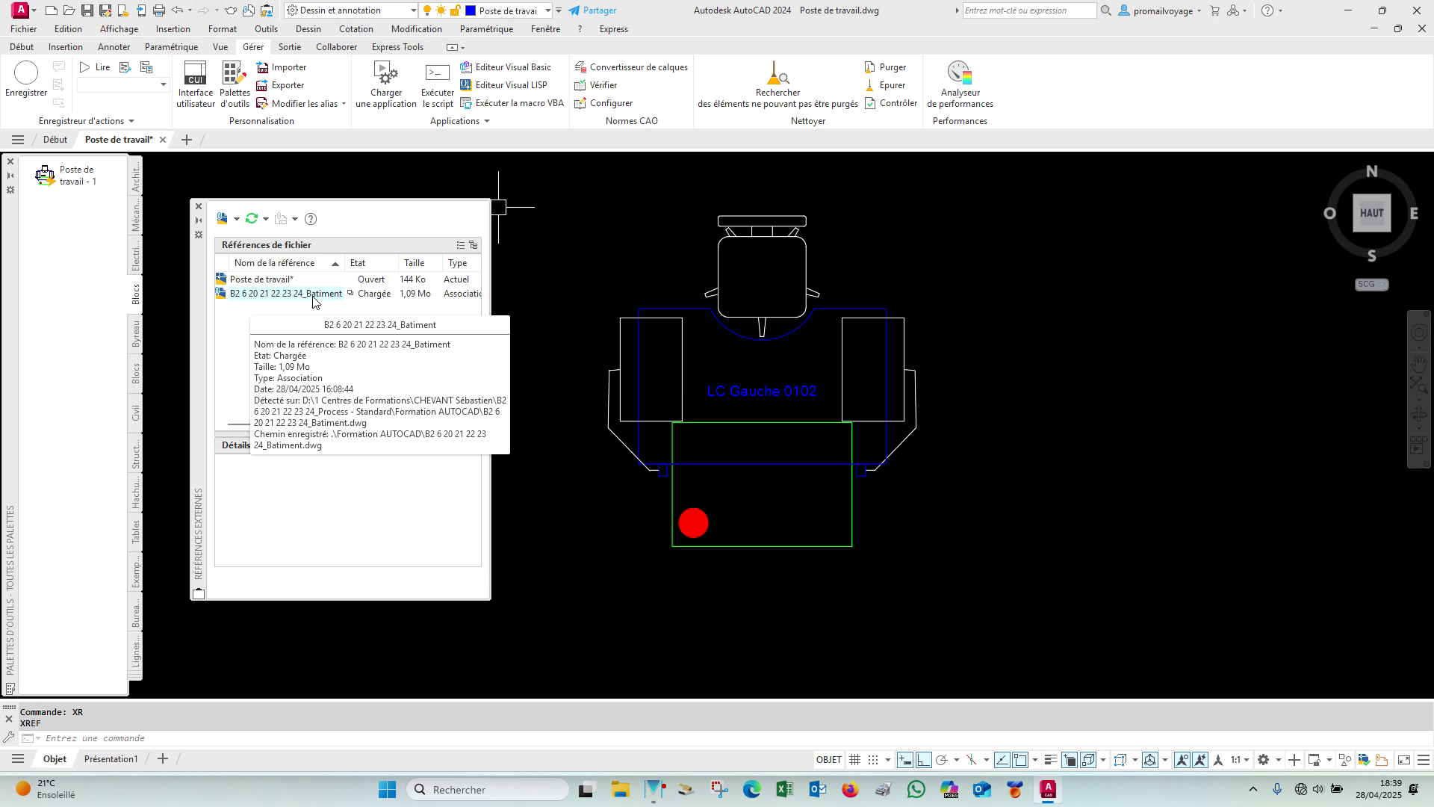
right_click(316, 294)
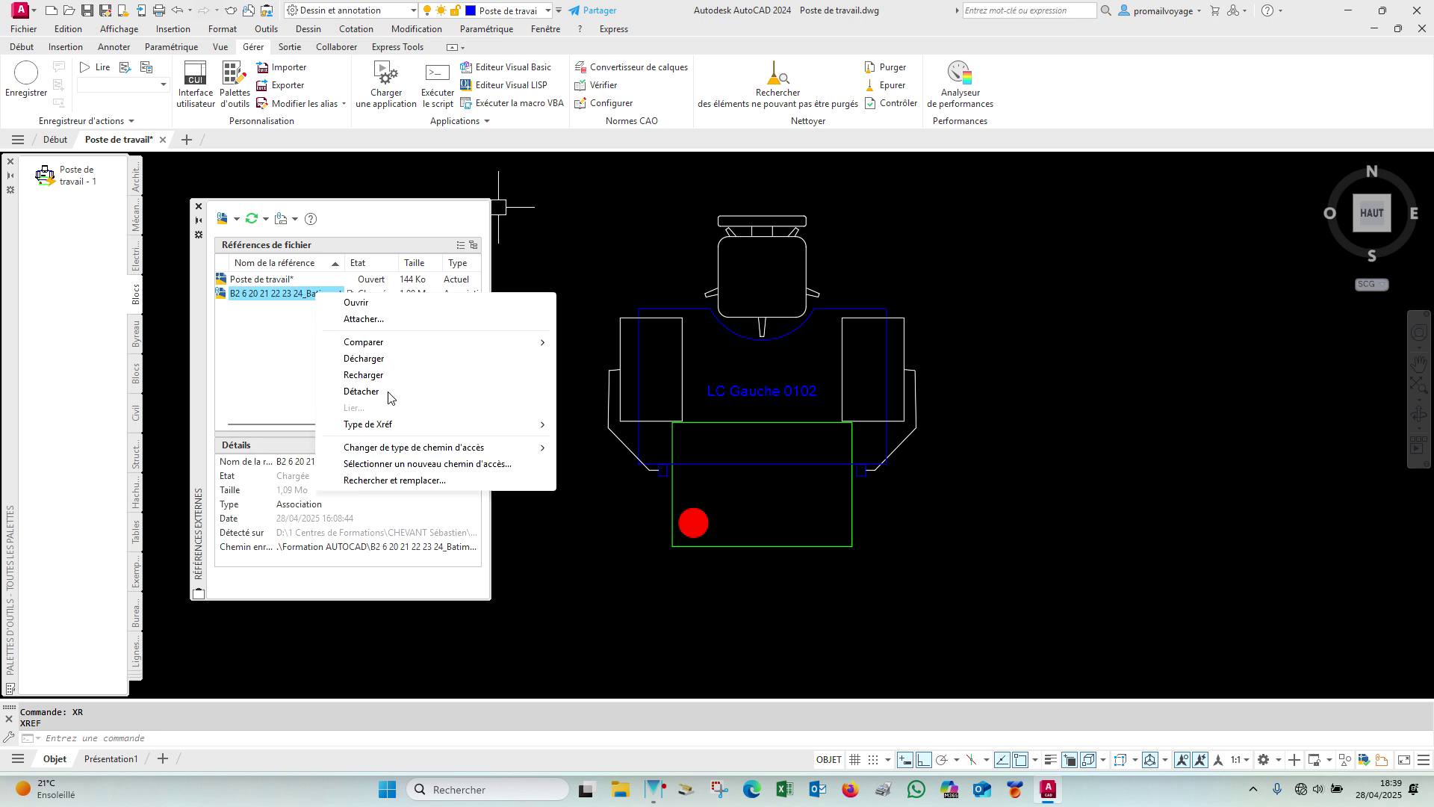
click(362, 392)
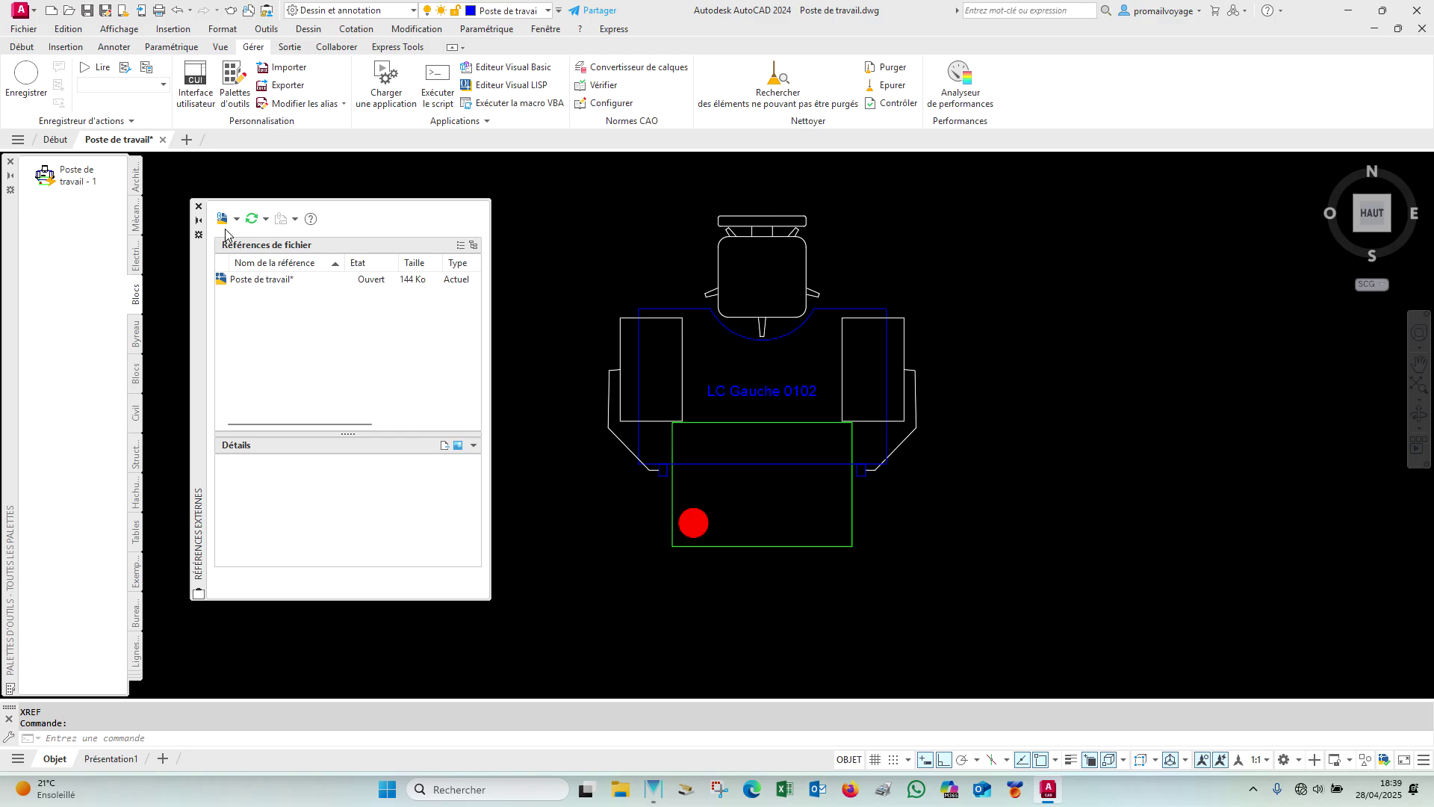
click(199, 207)
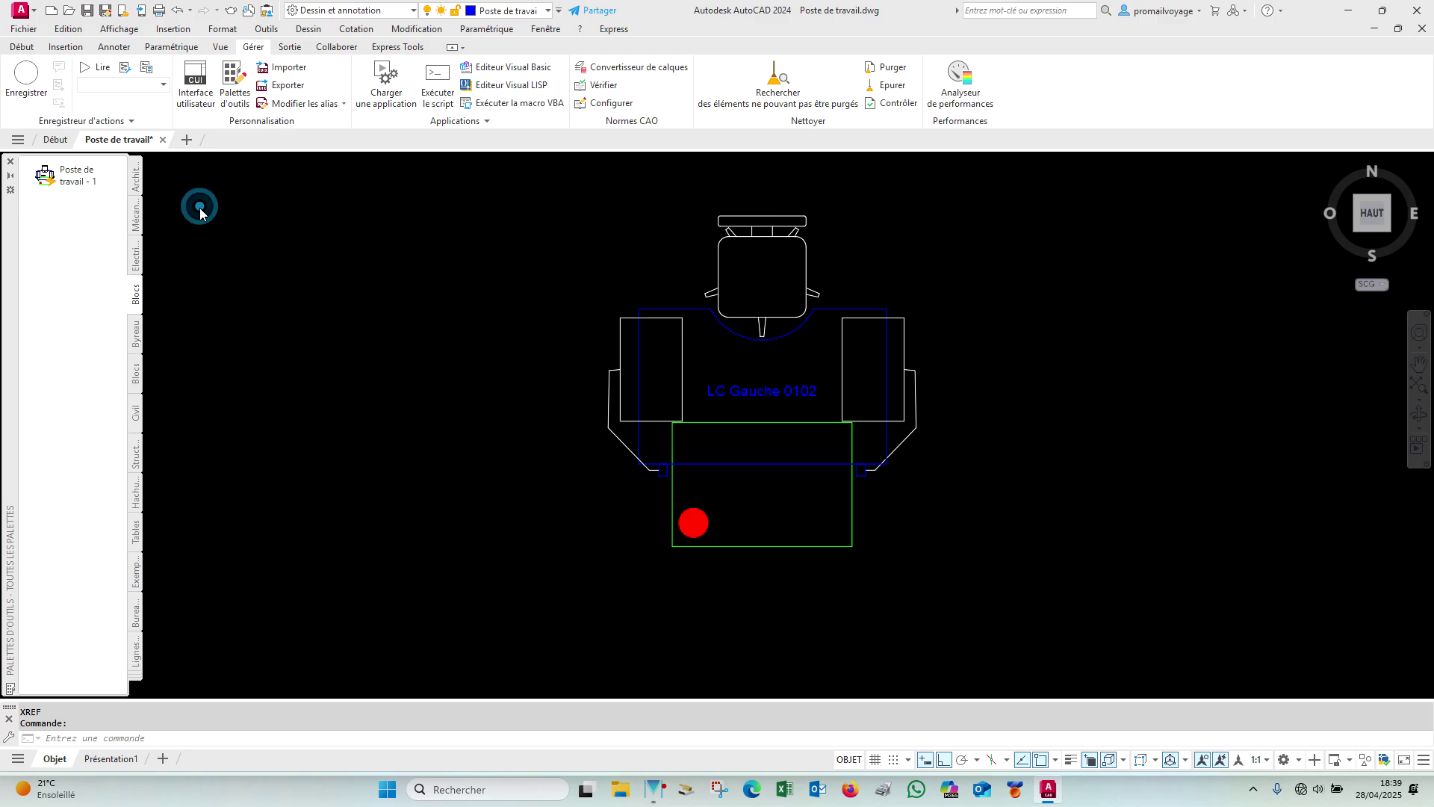
Step: Review the layers remaining after the external reference's removal and save the drawing
click(22, 47)
click(580, 84)
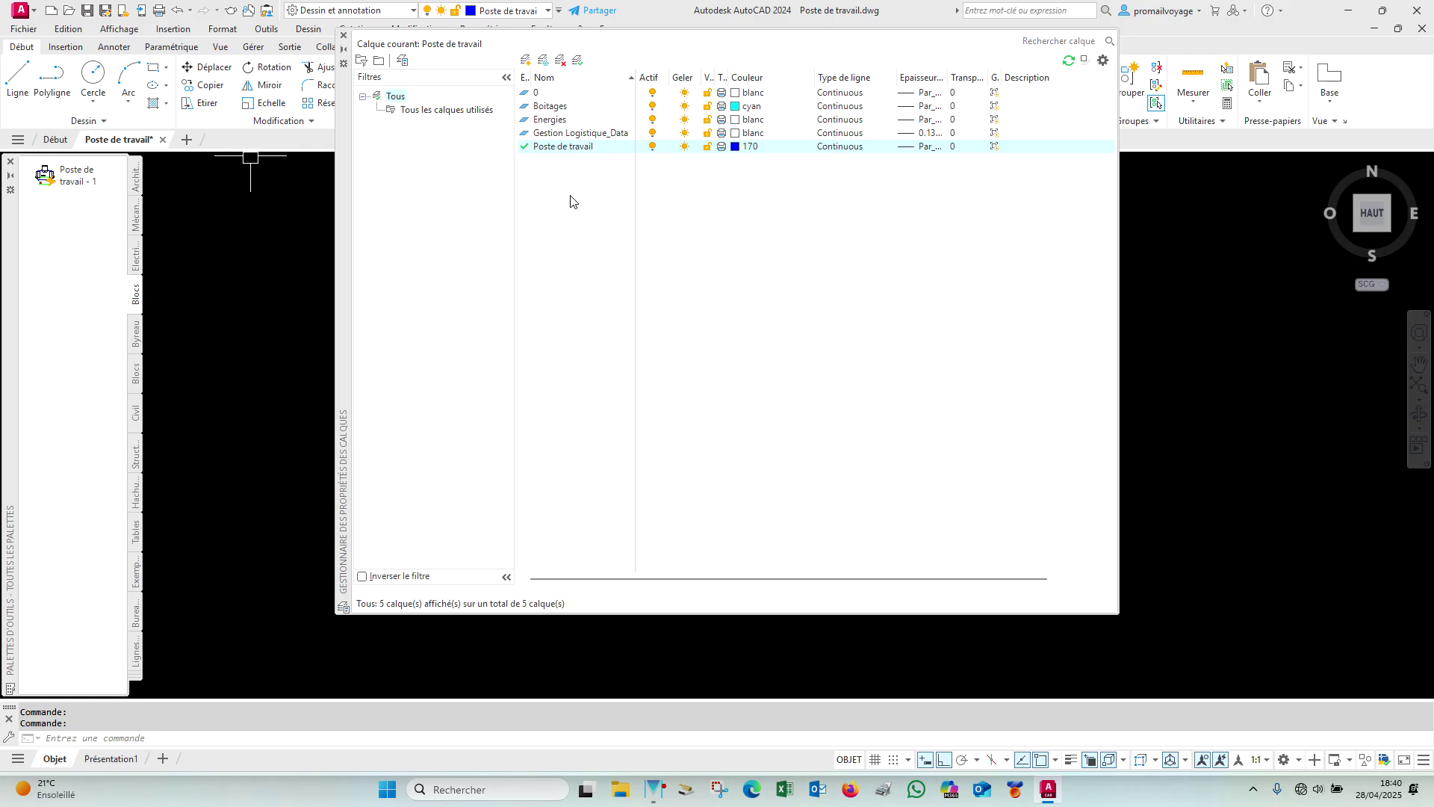
click(558, 109)
click(559, 121)
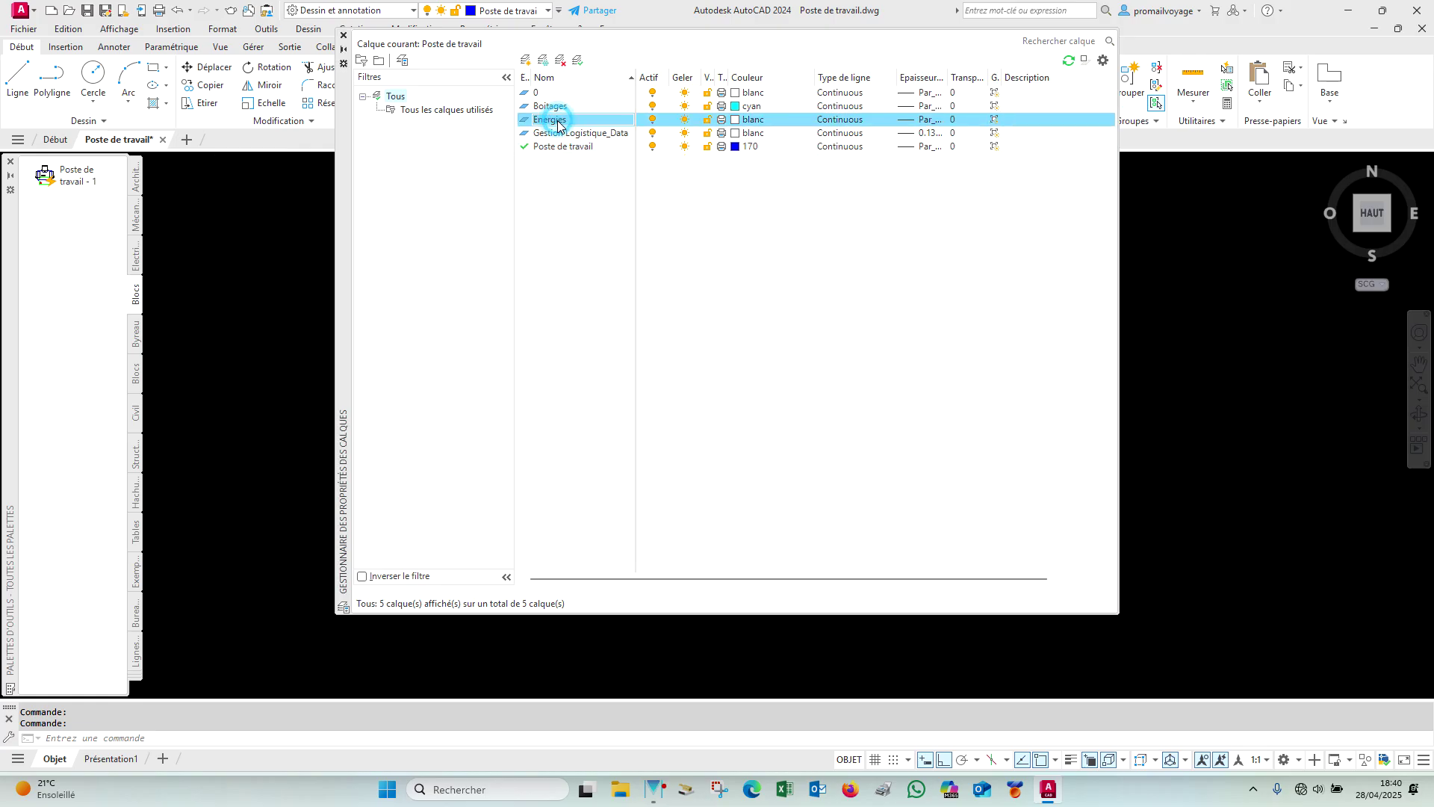
click(600, 135)
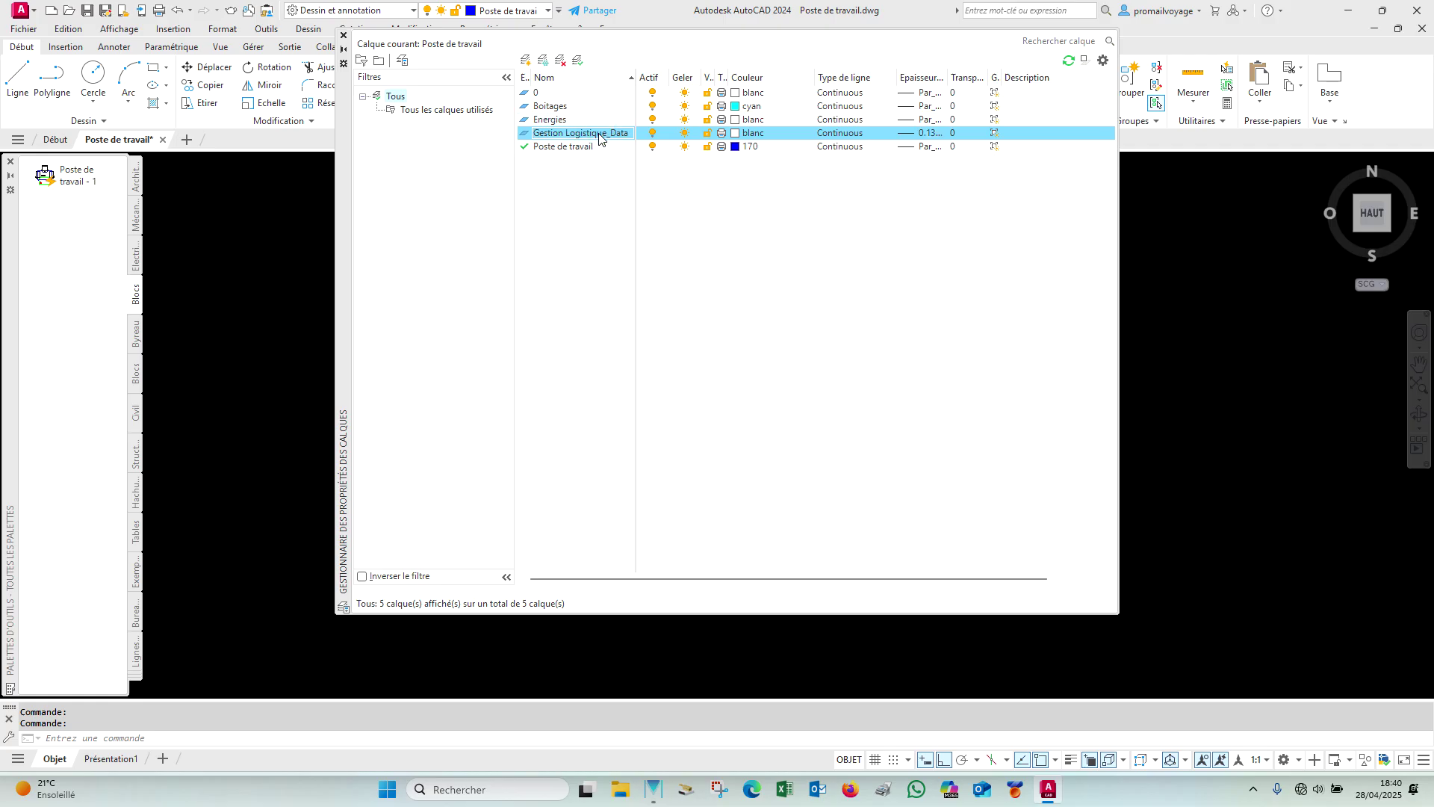
click(344, 36)
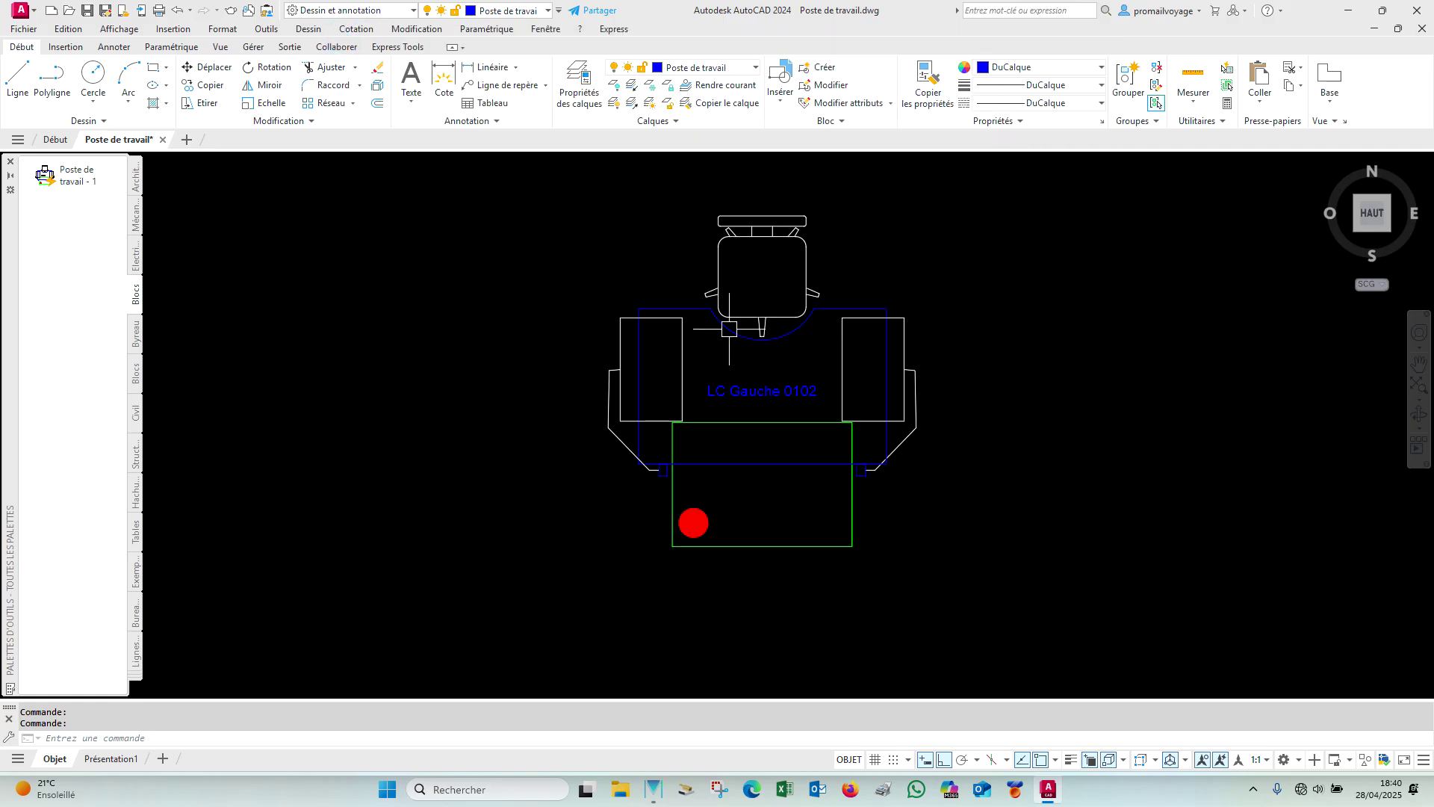
key(ctrl+s)
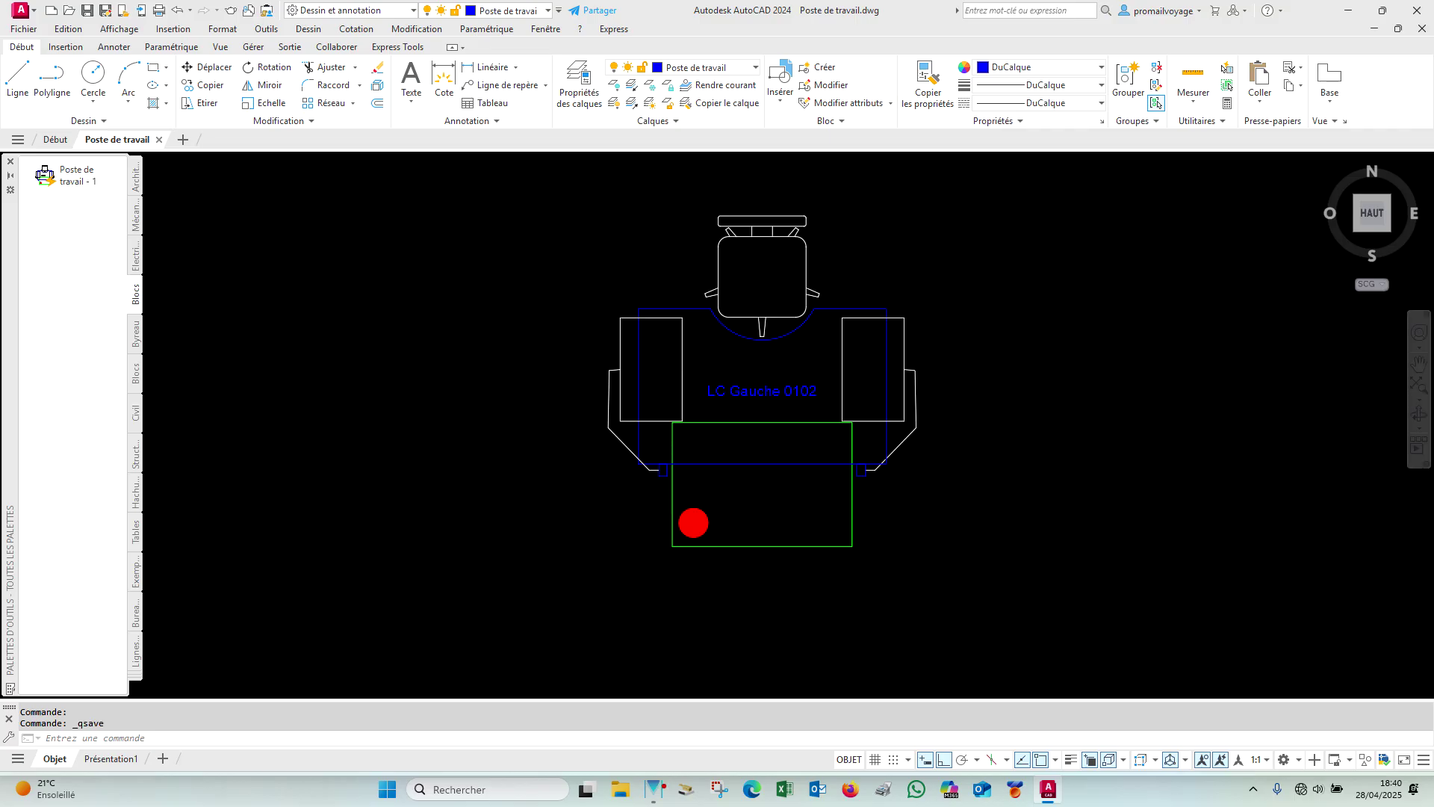